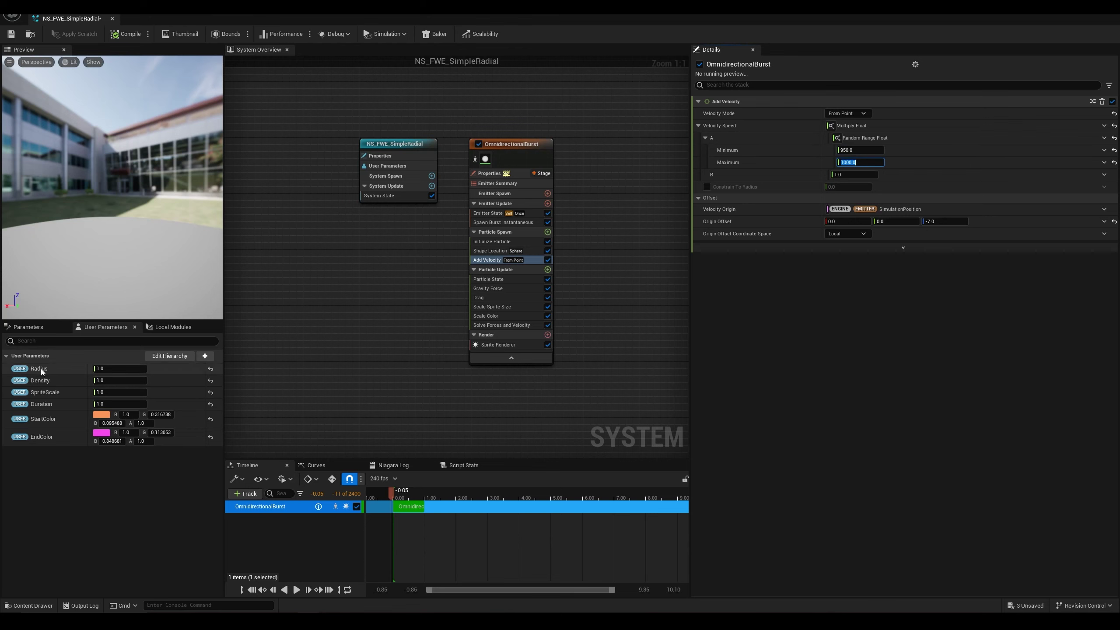
# Step: Bind multiplier B of the Add Velocity module's Velocity Speed to the Radius user parameter and play the burst preview
pyautogui.moveTo(41, 371); pyautogui.dragTo(855, 177)
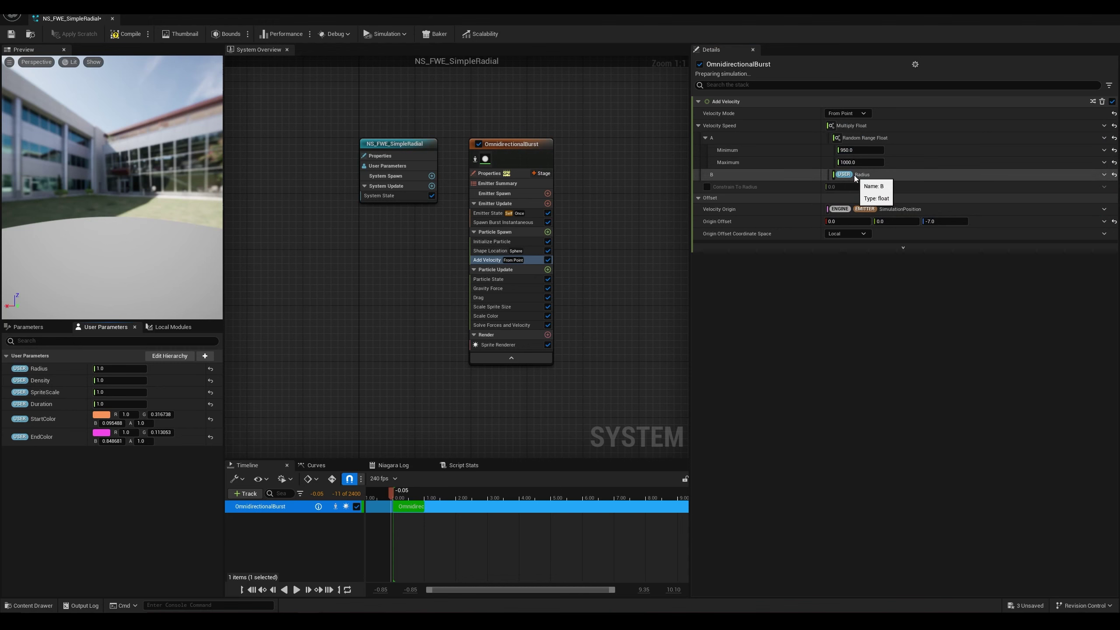
pyautogui.click(296, 590)
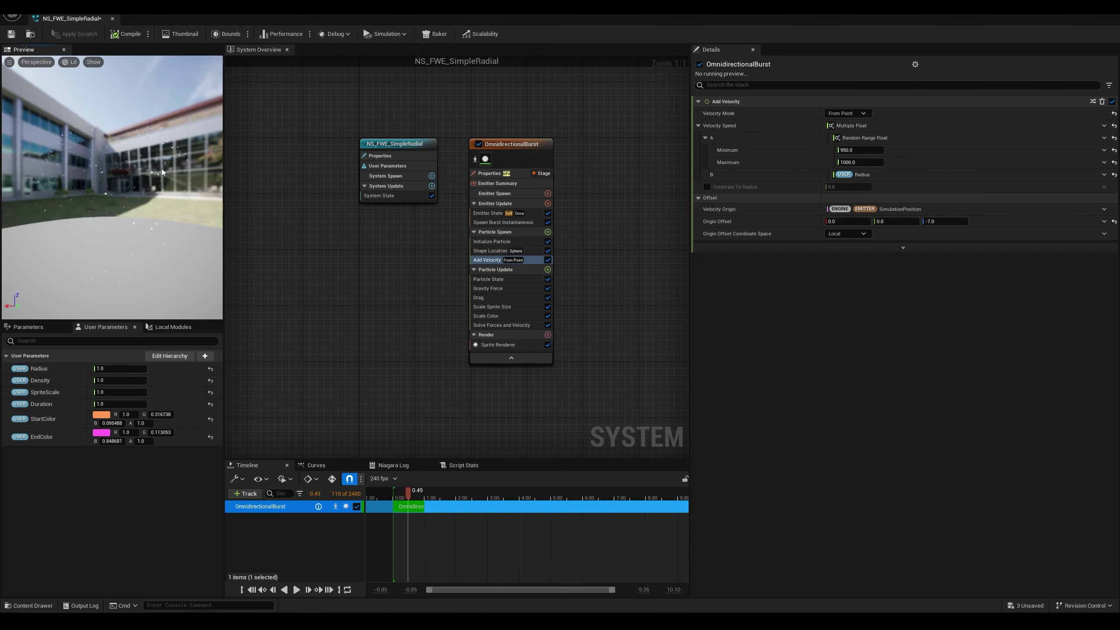
pyautogui.moveTo(178, 278)
pyautogui.mouseDown()
pyautogui.moveTo(193, 271)
pyautogui.moveTo(187, 277)
pyautogui.mouseUp()
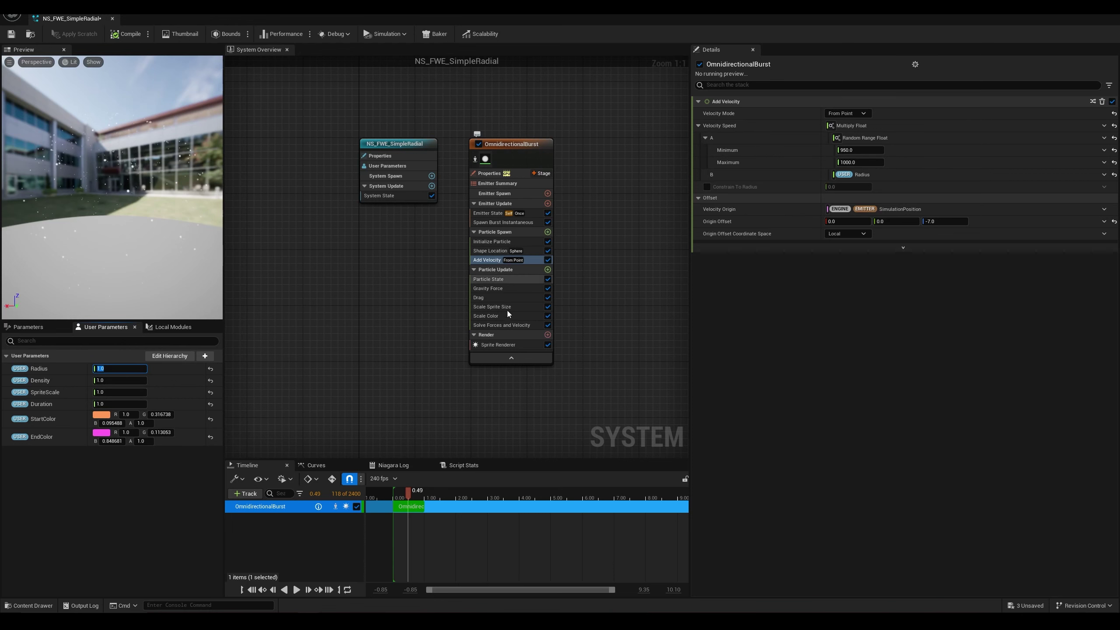
# Step: Set the Z value of the Gravity Force module's Gravity to -500
pyautogui.click(515, 289)
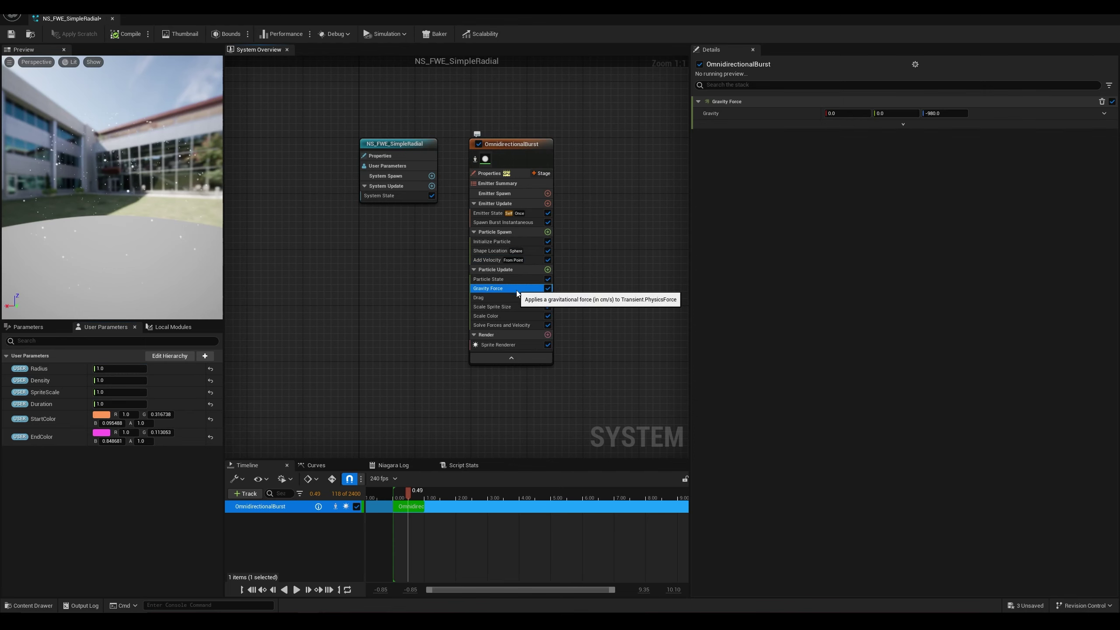
pyautogui.click(934, 114)
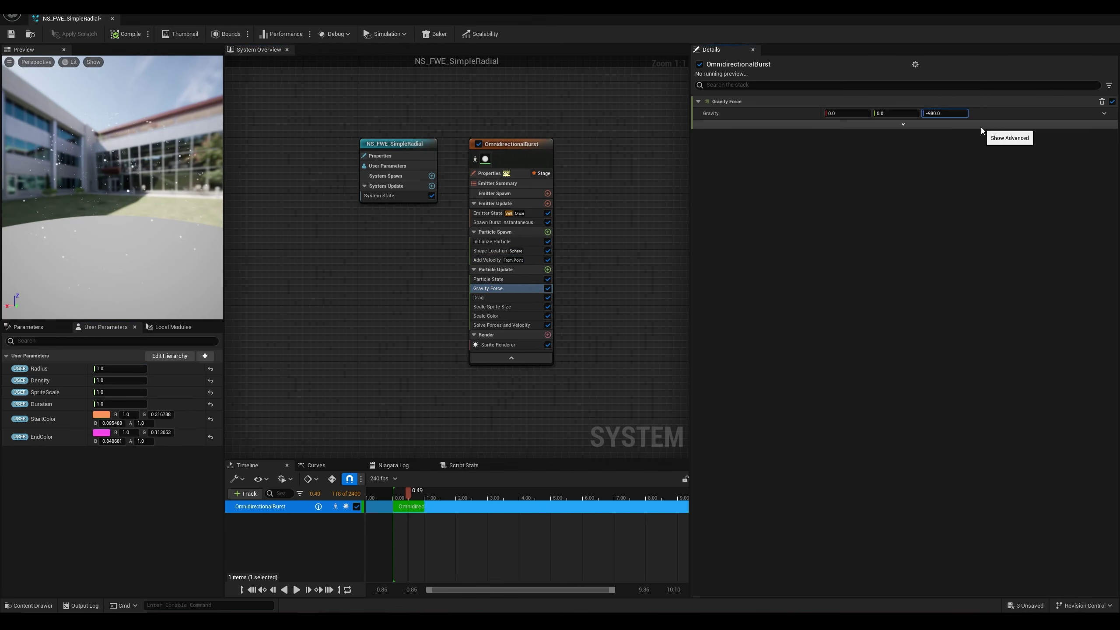
pyautogui.press('BackSpace')
pyautogui.press('BackSpace')
pyautogui.write('50')
pyautogui.press('Return')
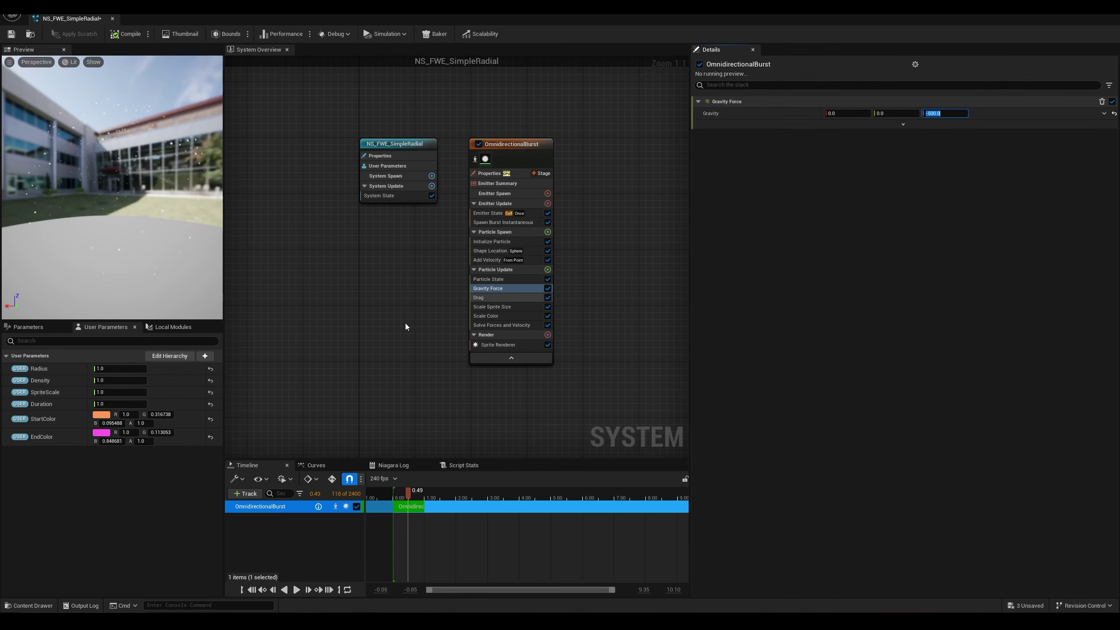
# Step: Set the Drag module's Drag value to 5 and review the burst along the timeline
pyautogui.click(507, 300)
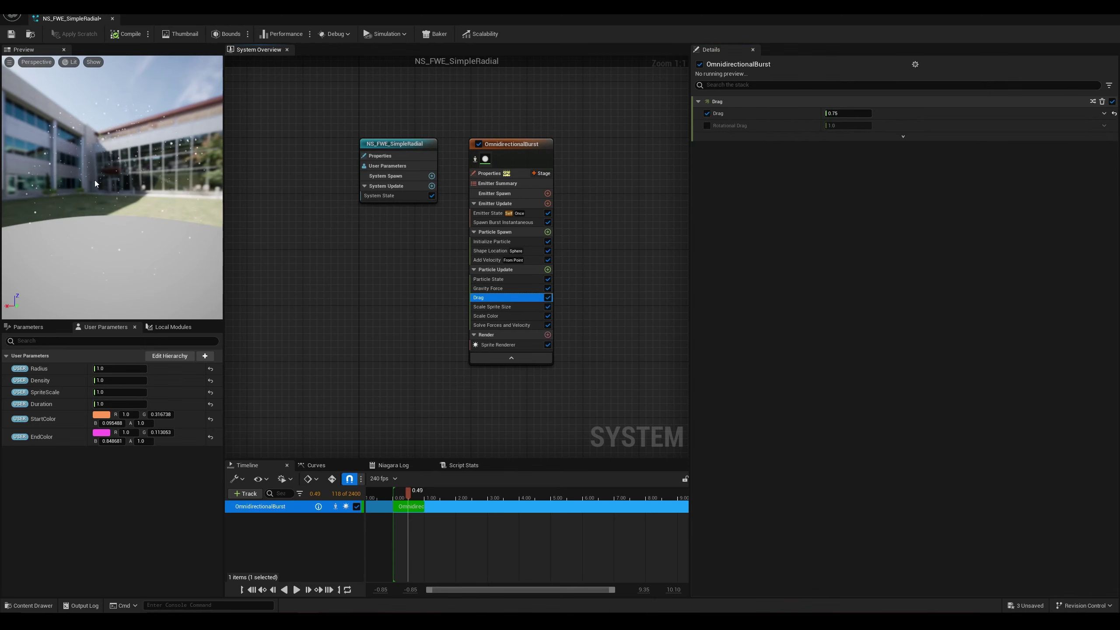
pyautogui.click(251, 589)
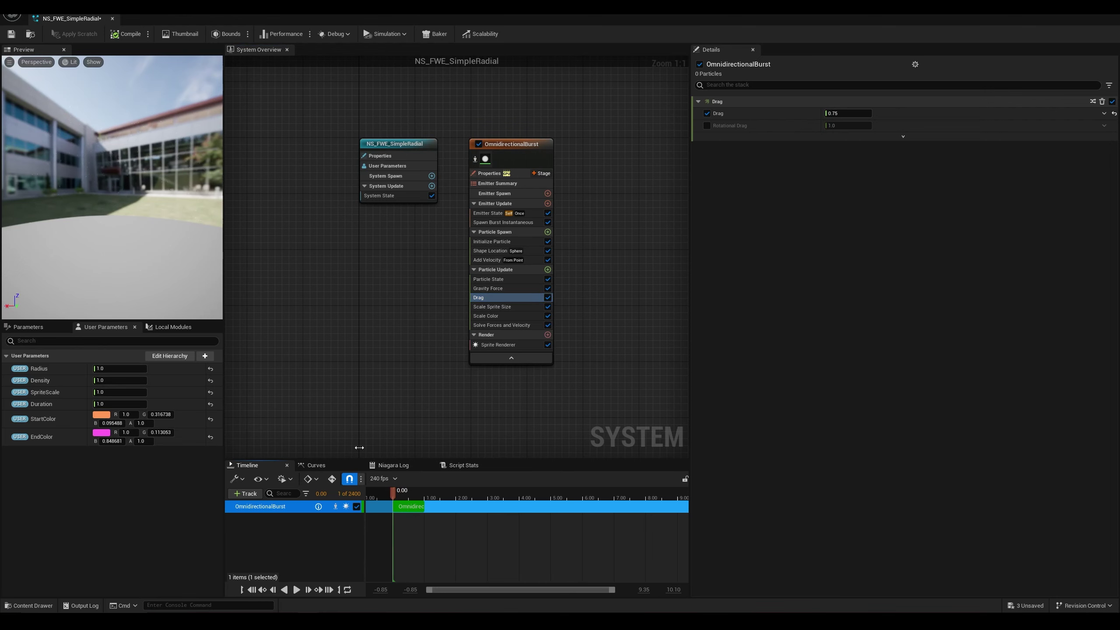
pyautogui.click(845, 112)
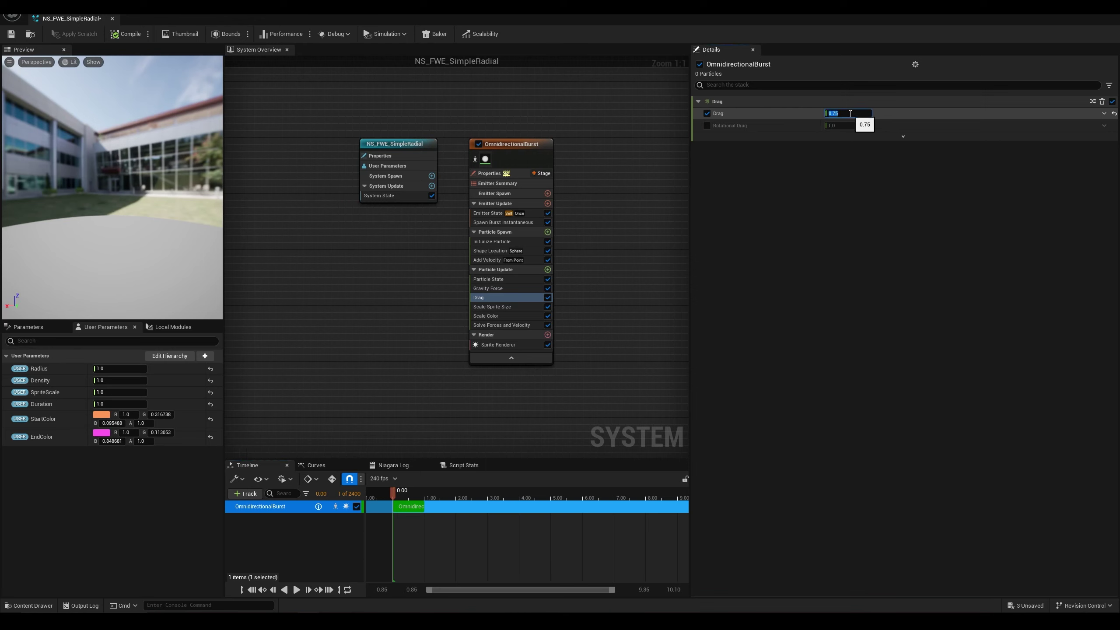
pyautogui.write('5')
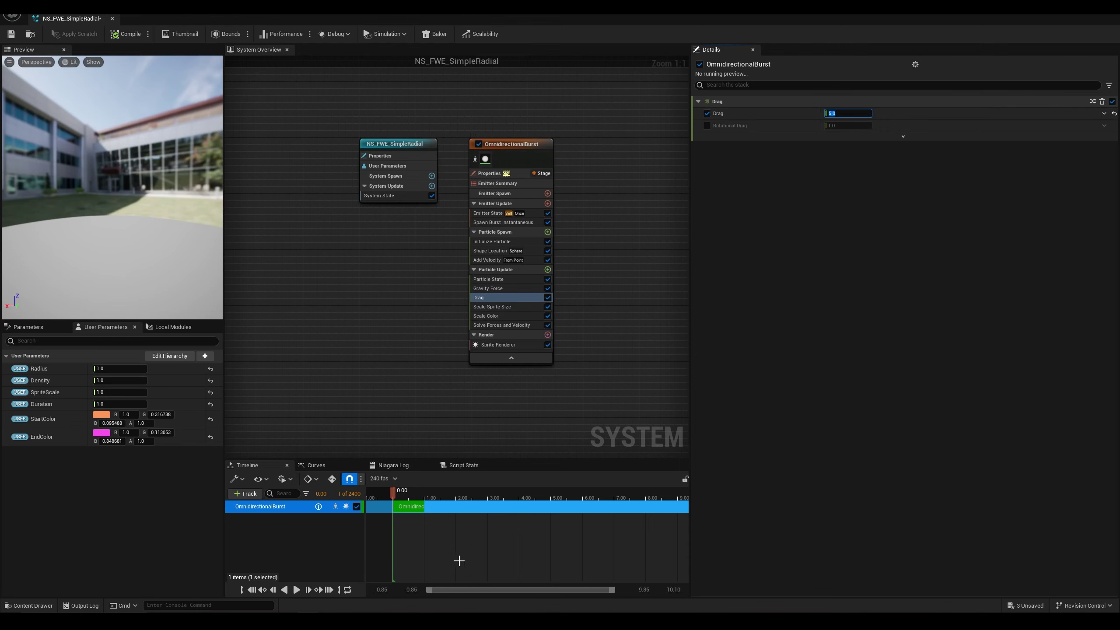
pyautogui.click(296, 590)
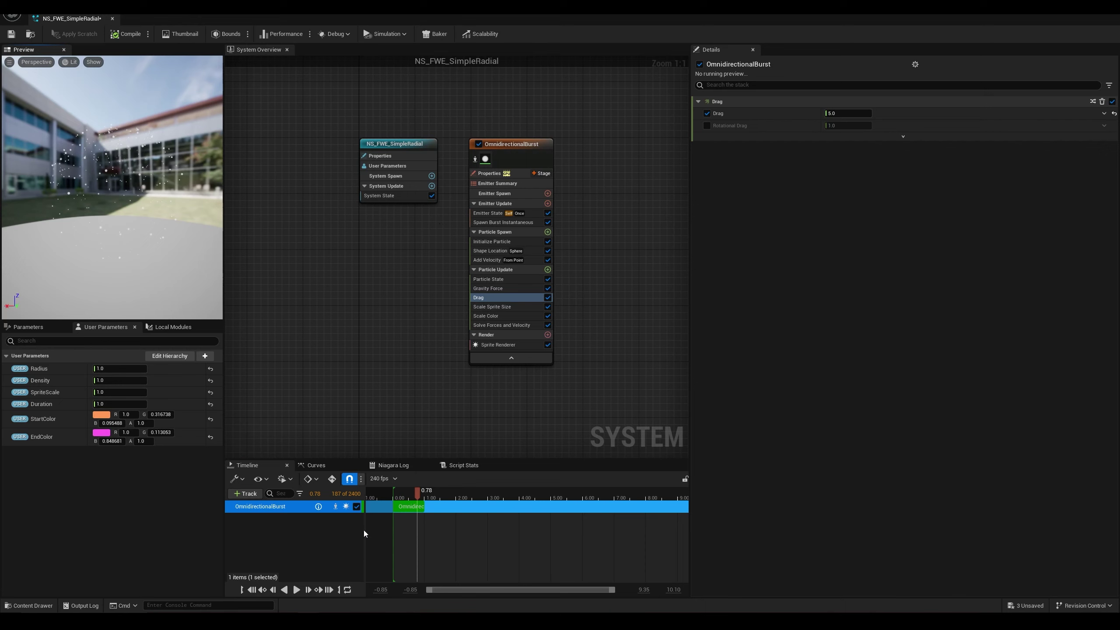
pyautogui.moveTo(426, 494)
pyautogui.mouseDown()
pyautogui.moveTo(394, 494)
pyautogui.moveTo(414, 494)
pyautogui.mouseUp()
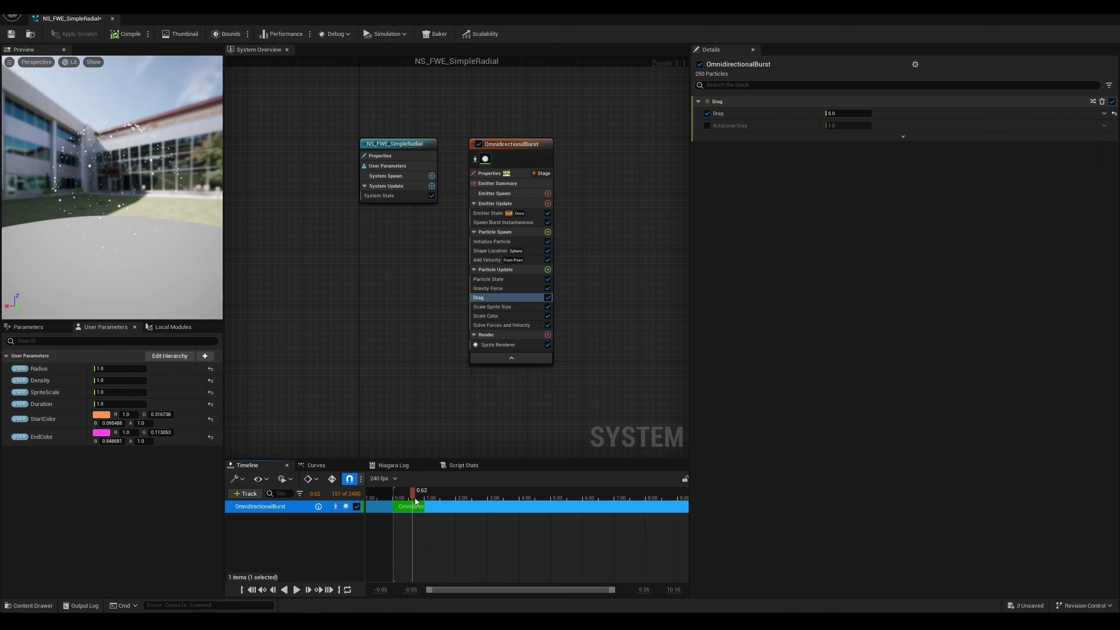
pyautogui.moveTo(412, 494)
pyautogui.mouseDown()
pyautogui.moveTo(395, 494)
pyautogui.moveTo(445, 494)
pyautogui.moveTo(392, 491)
pyautogui.mouseUp()
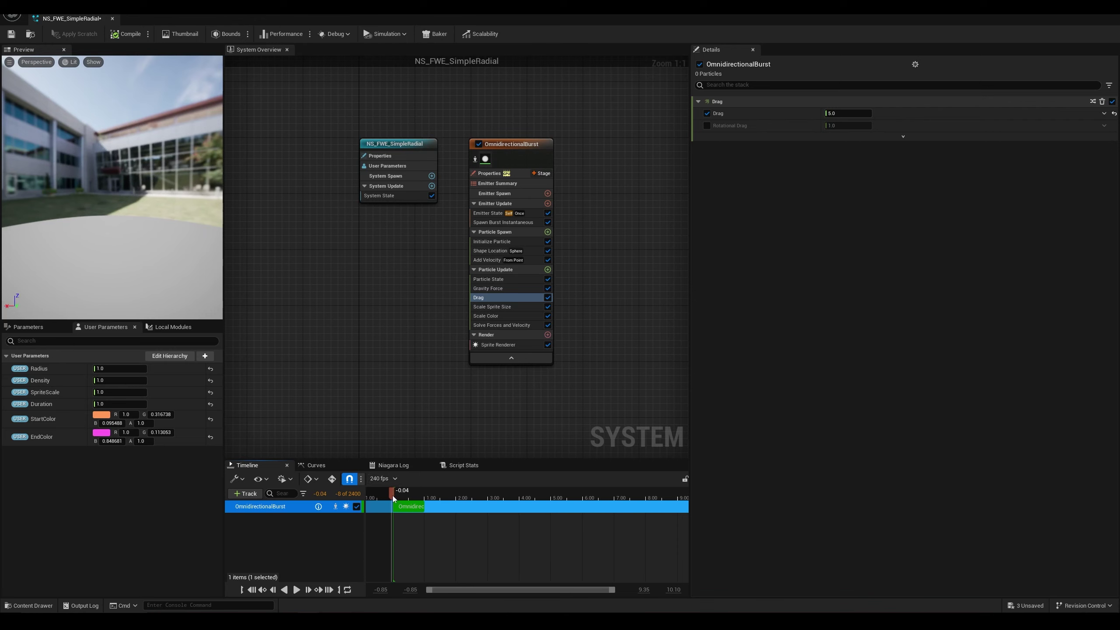
pyautogui.moveTo(393, 497)
pyautogui.mouseDown()
pyautogui.moveTo(412, 491)
pyautogui.moveTo(395, 486)
pyautogui.moveTo(417, 485)
pyautogui.moveTo(406, 481)
pyautogui.mouseUp()
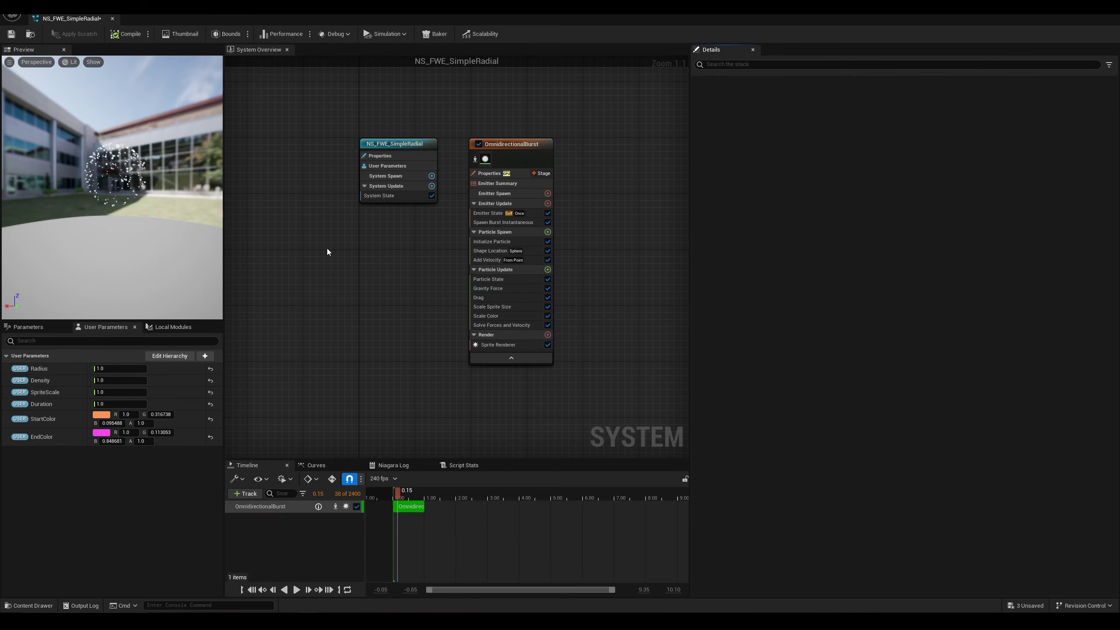
# Step: Add a Color module to Particle Update of OmnidirectionalBurst and place it directly before Scale Color
pyautogui.click(547, 270)
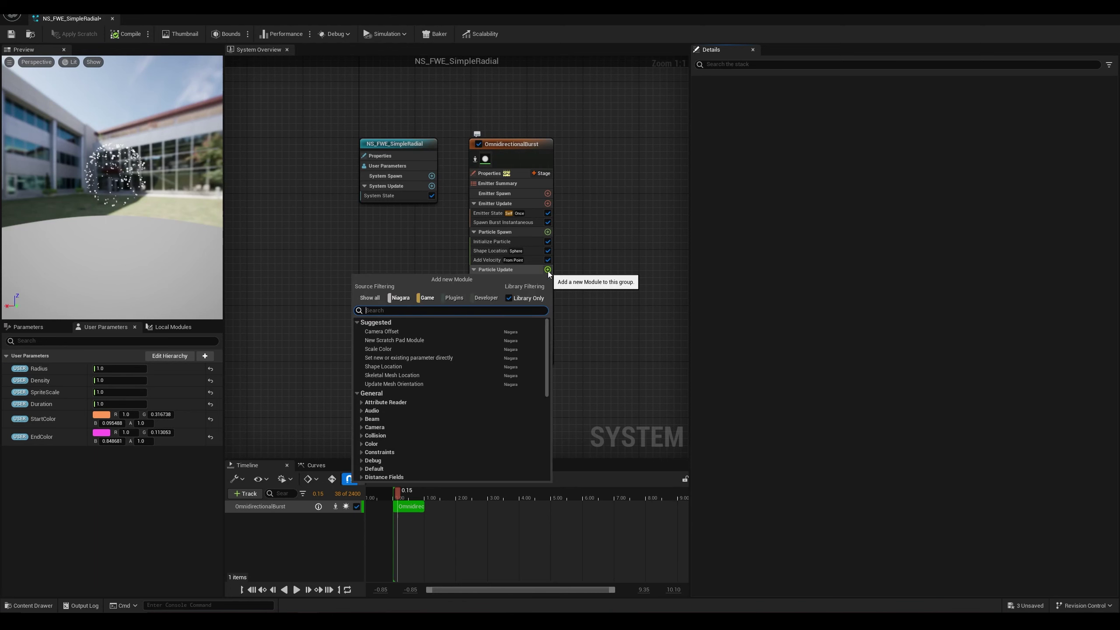
pyautogui.write('color')
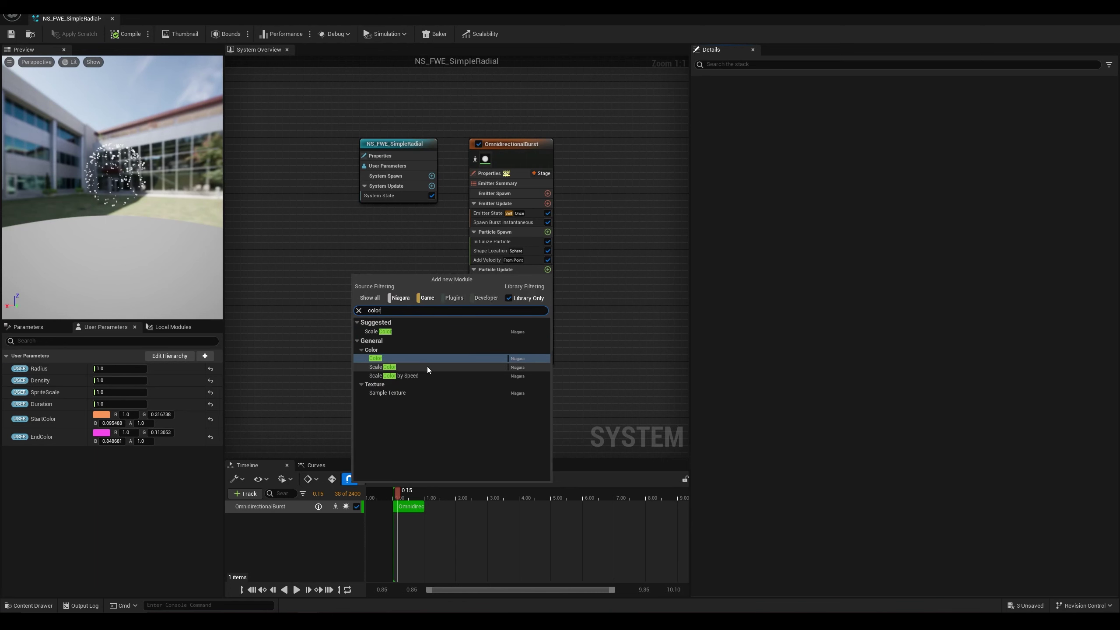
pyautogui.click(428, 359)
pyautogui.moveTo(500, 332)
pyautogui.mouseDown()
pyautogui.moveTo(504, 299)
pyautogui.moveTo(497, 310)
pyautogui.mouseUp()
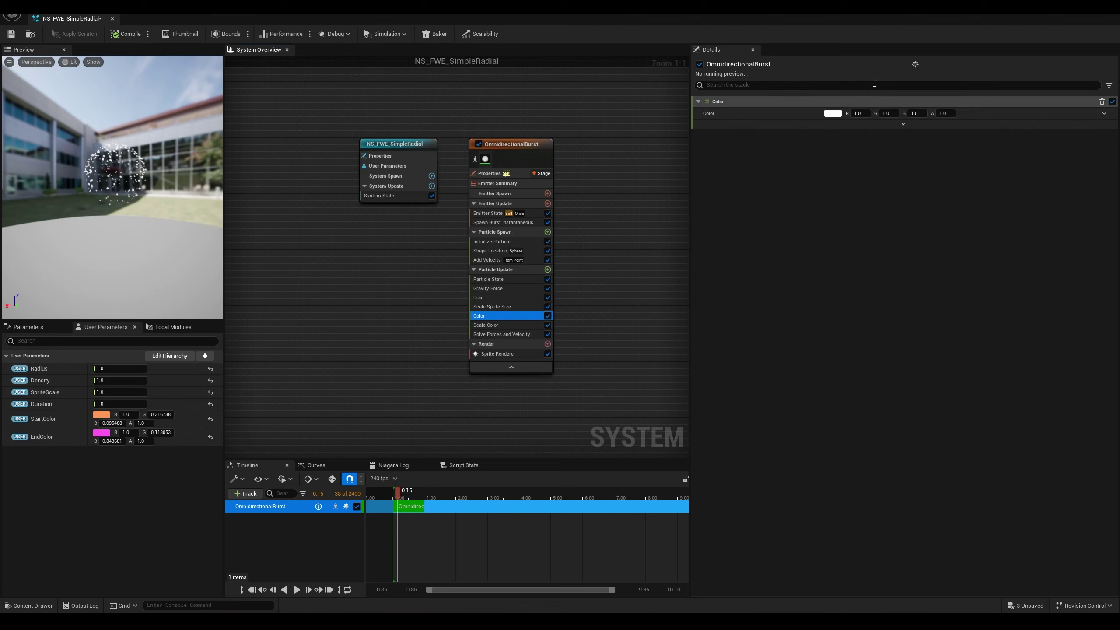
# Step: Drive the Color module with Lerp Linear Colors, binding its StartColor and EndColor to the matching user parameters
pyautogui.click(1104, 113)
pyautogui.write('lerp')
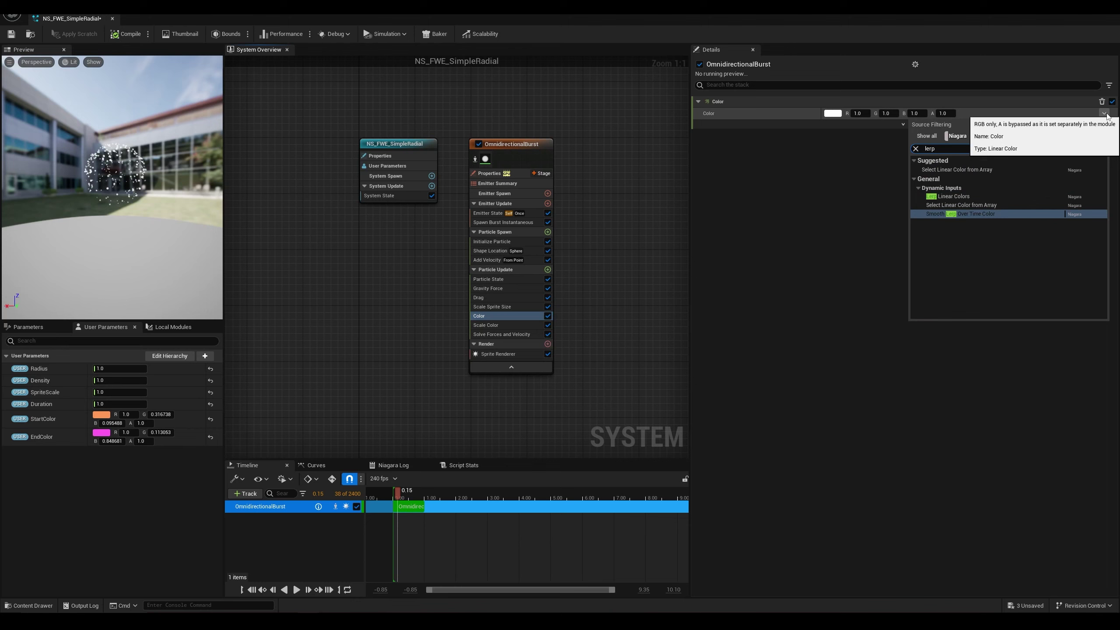
pyautogui.click(955, 196)
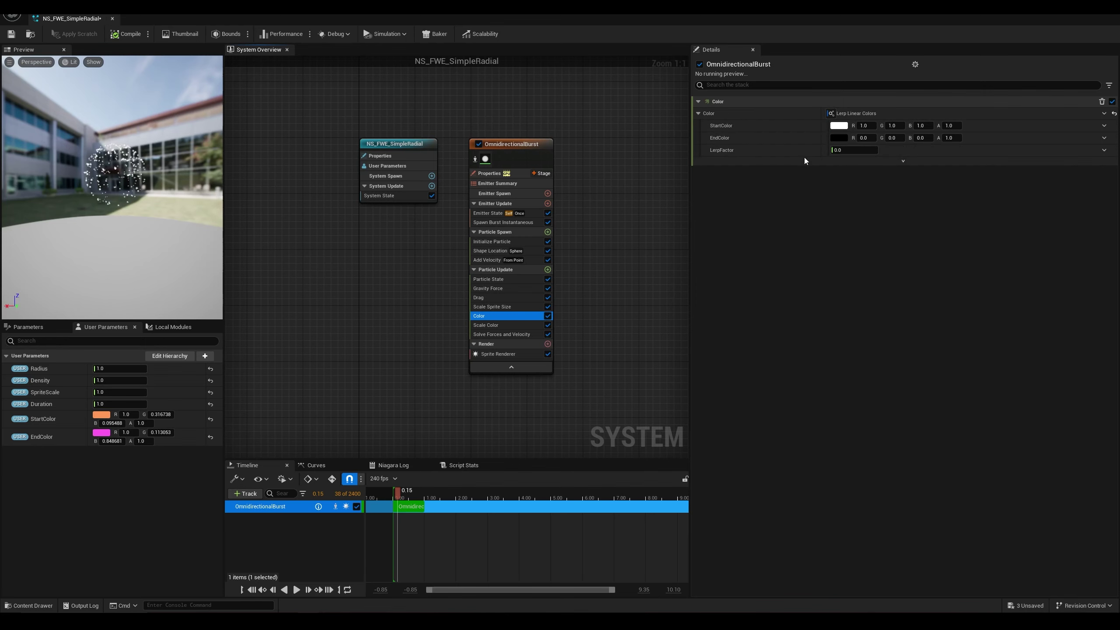
pyautogui.moveTo(42, 418); pyautogui.dragTo(838, 126)
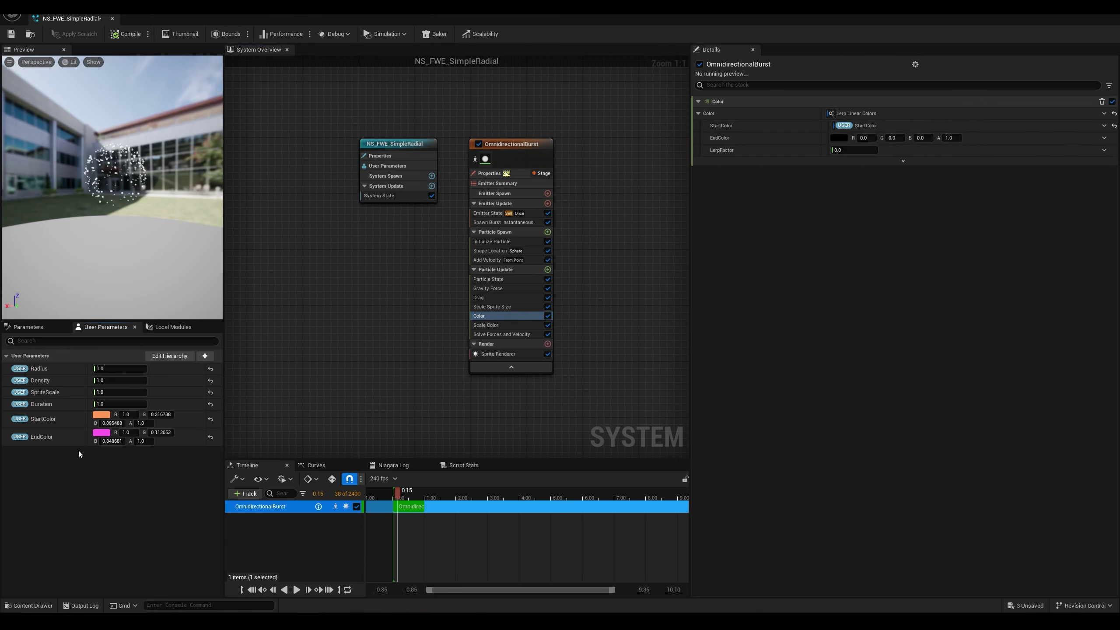
pyautogui.moveTo(42, 438); pyautogui.dragTo(847, 141)
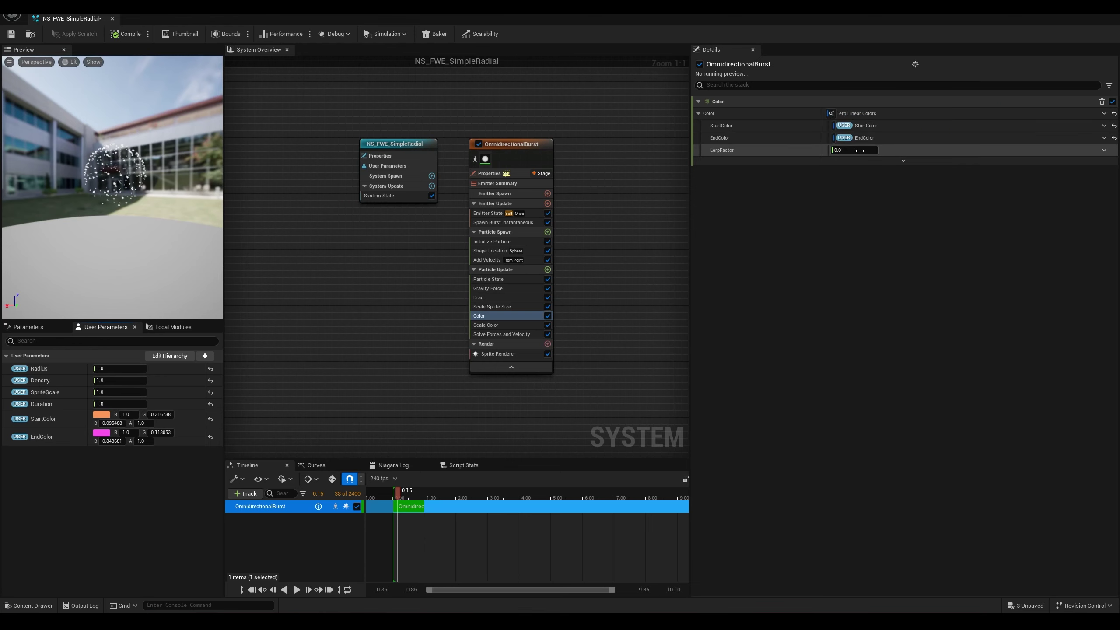
# Step: Link the color lerp's LerpFactor to Particles NormalizedAge and check the burst's color in the preview
pyautogui.click(1103, 150)
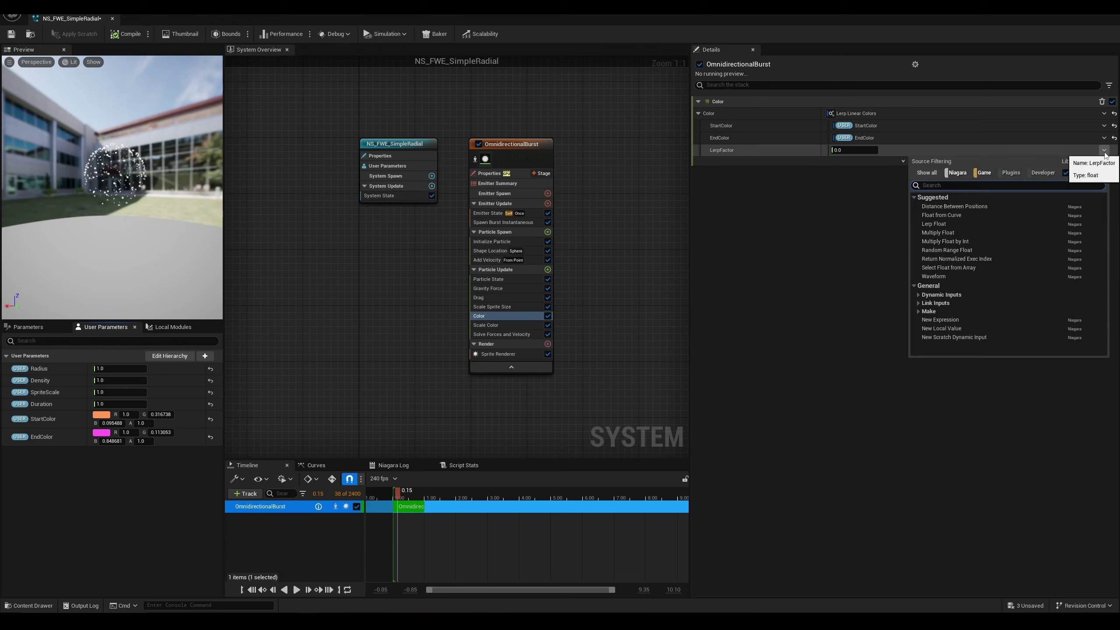
pyautogui.write('nor')
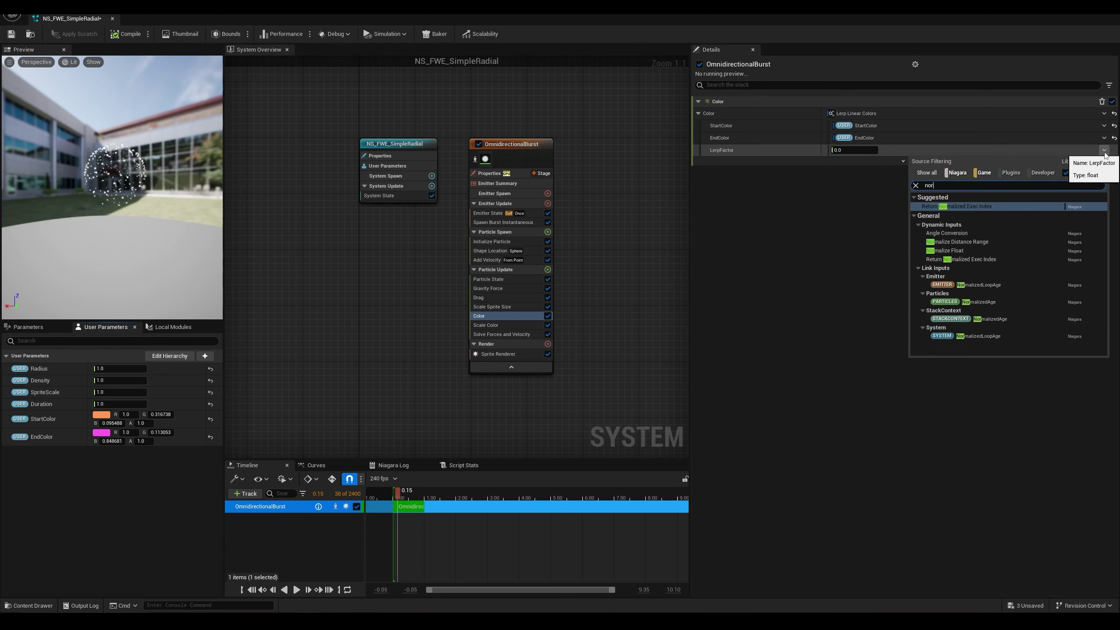
pyautogui.click(983, 303)
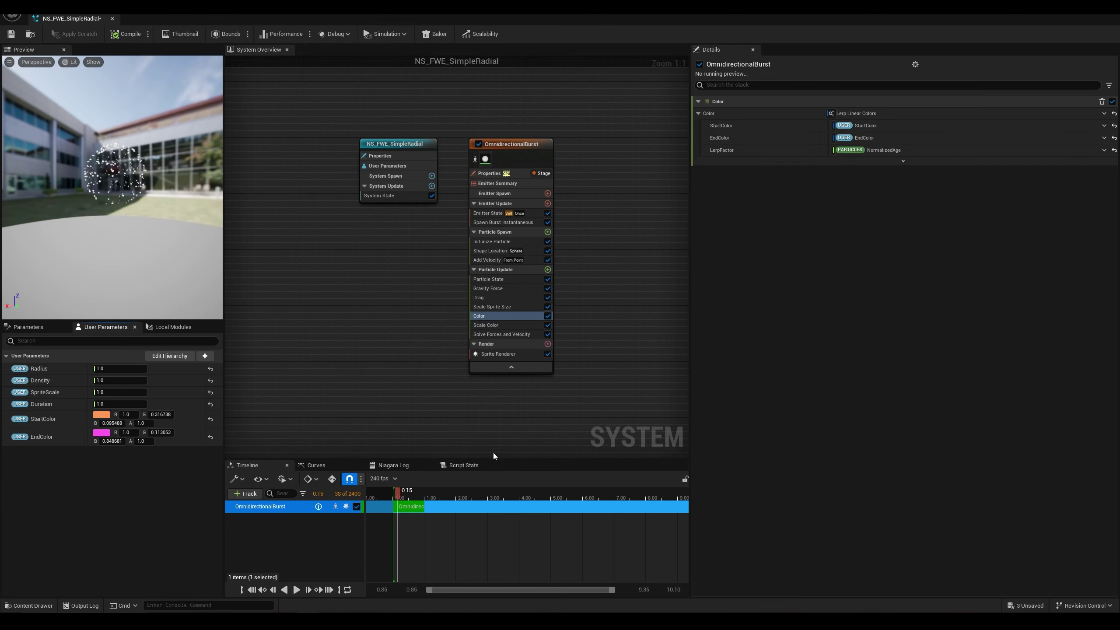
pyautogui.moveTo(399, 498); pyautogui.dragTo(407, 494)
pyautogui.moveTo(13, 154); pyautogui.dragTo(48, 158, button='right')
pyautogui.moveTo(175, 182); pyautogui.dragTo(162, 206)
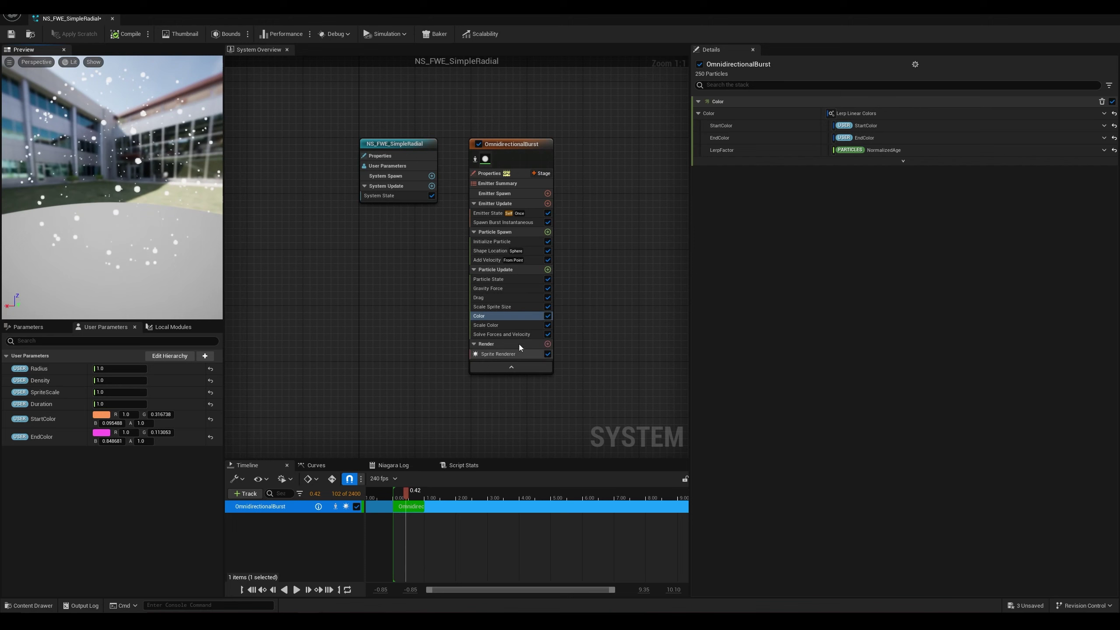
# Step: Compare the color inputs of the Scale Color, Initialize Particle and Color modules to trace which color gets scaled
pyautogui.click(495, 326)
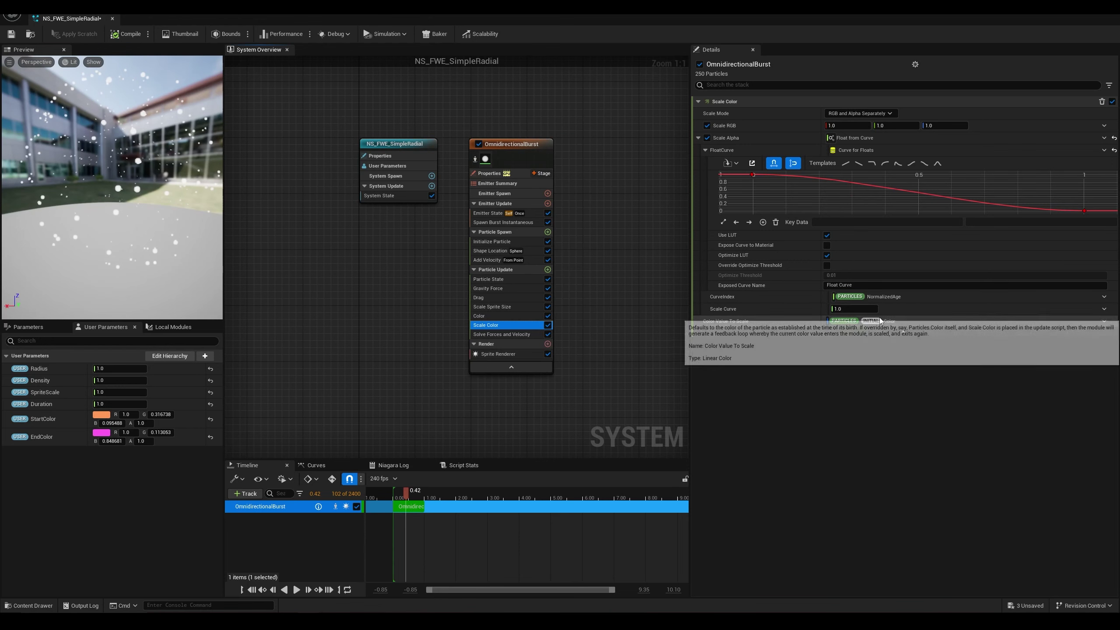
pyautogui.moveTo(874, 322)
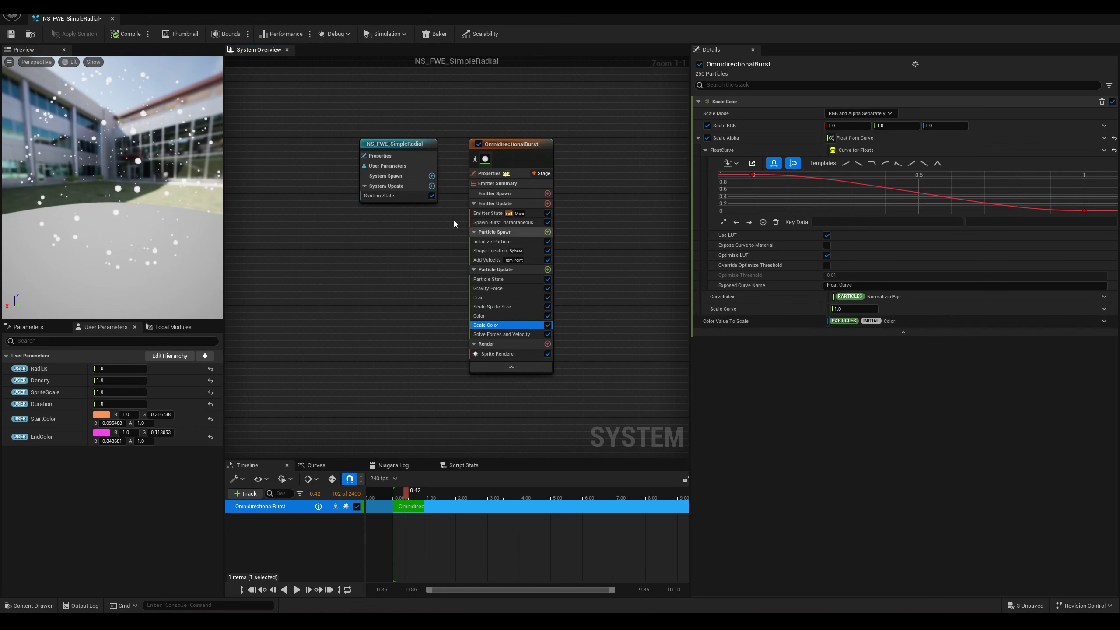
pyautogui.click(501, 242)
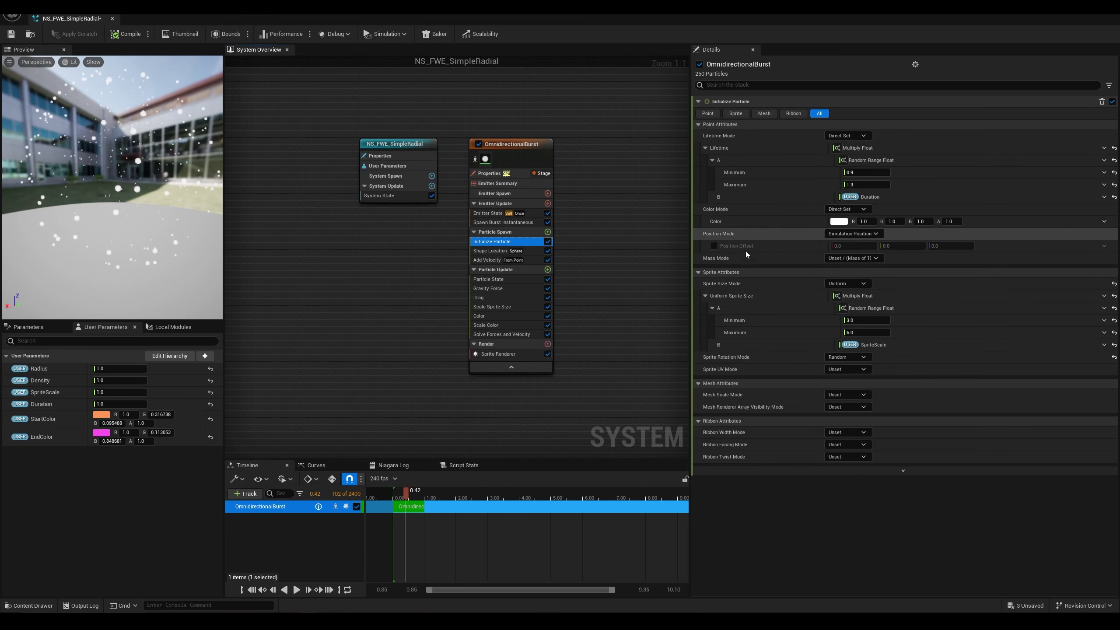
pyautogui.click(509, 317)
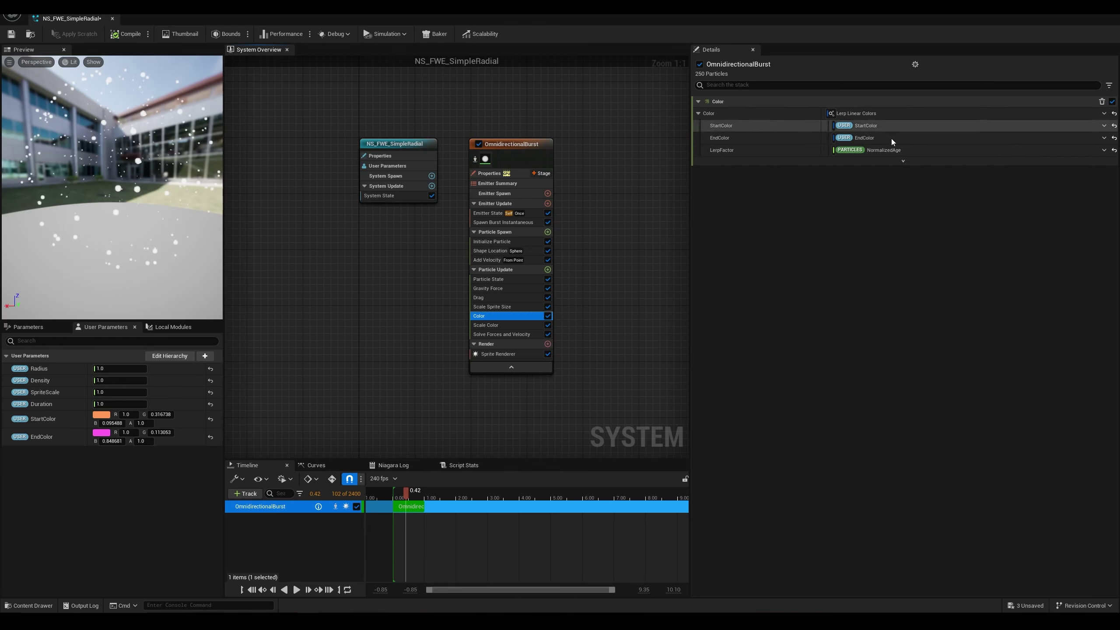
pyautogui.click(485, 325)
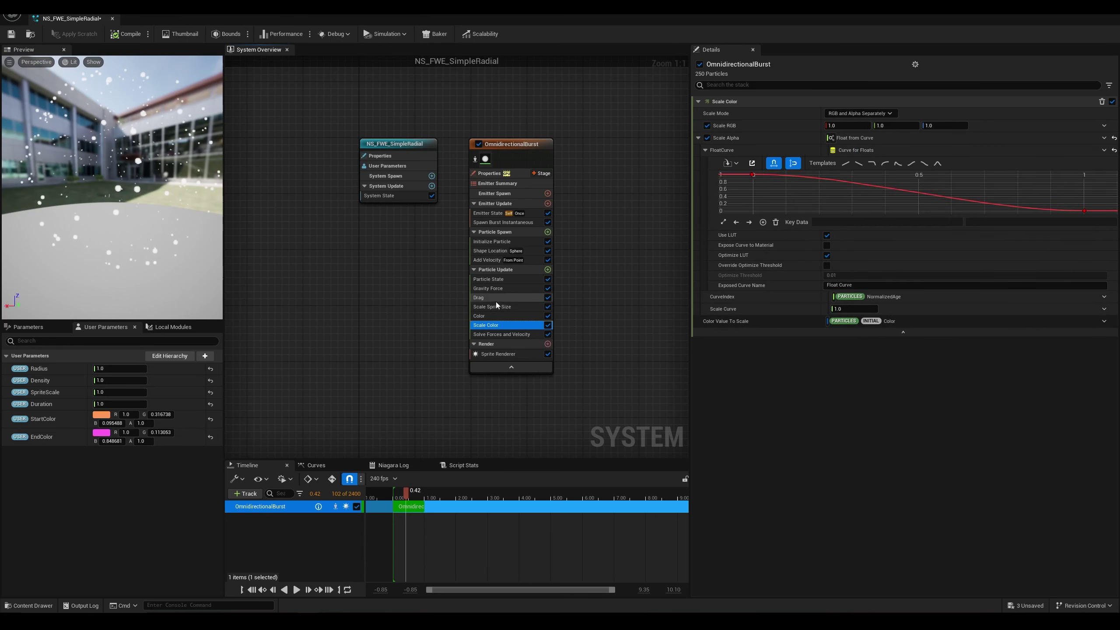
pyautogui.click(489, 253)
pyautogui.click(488, 259)
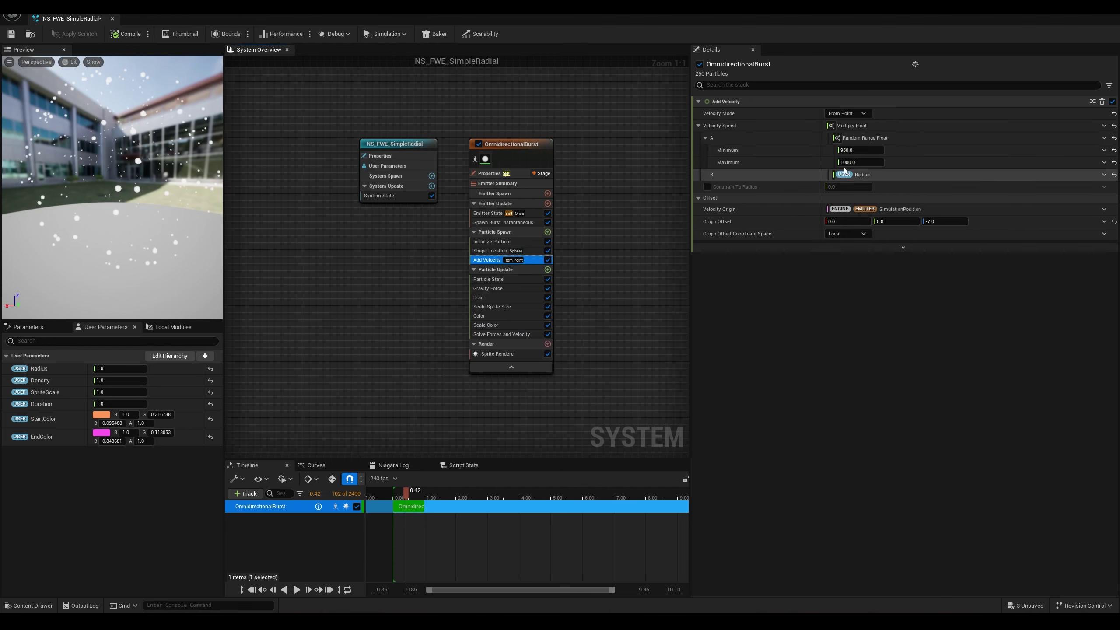
pyautogui.click(496, 242)
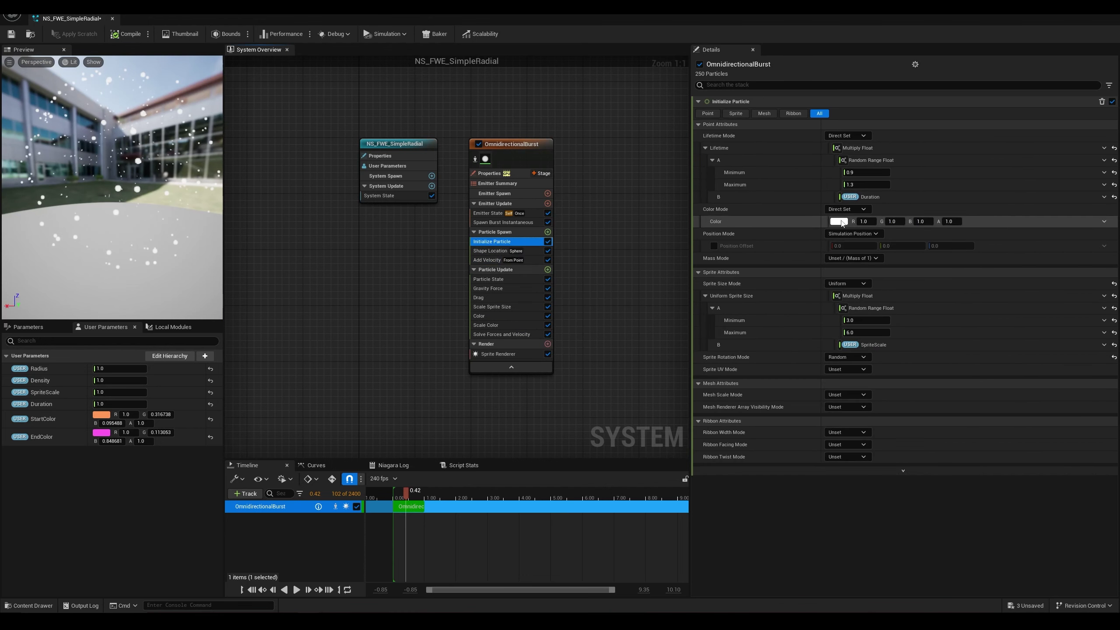
# Step: Link the Scale Color module's Color Value To Scale to Particles Color
pyautogui.click(495, 325)
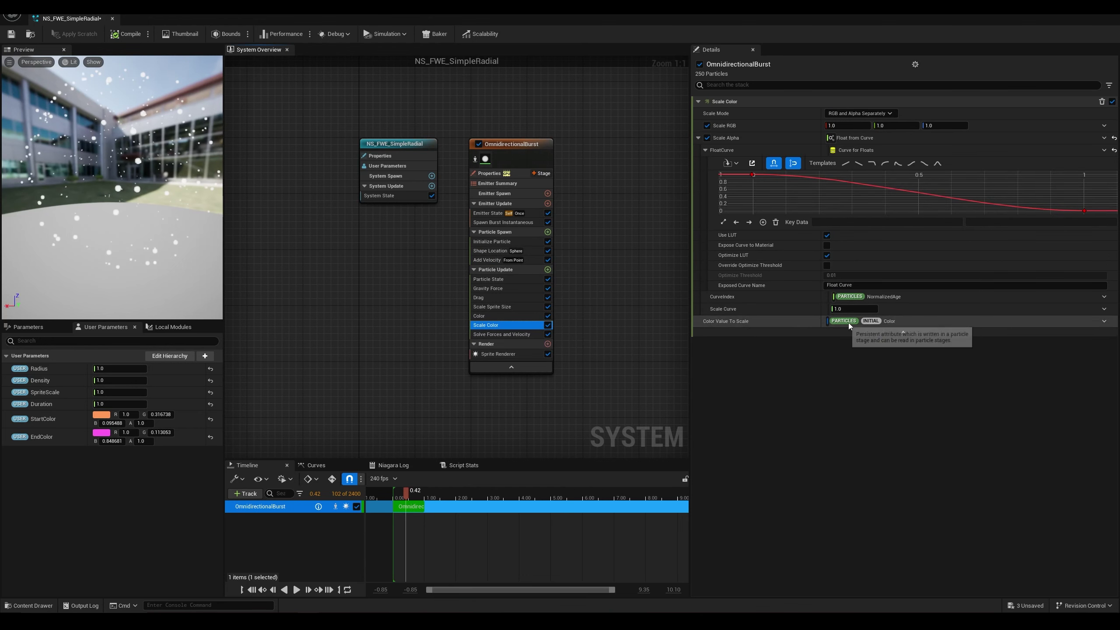
pyautogui.click(1103, 320)
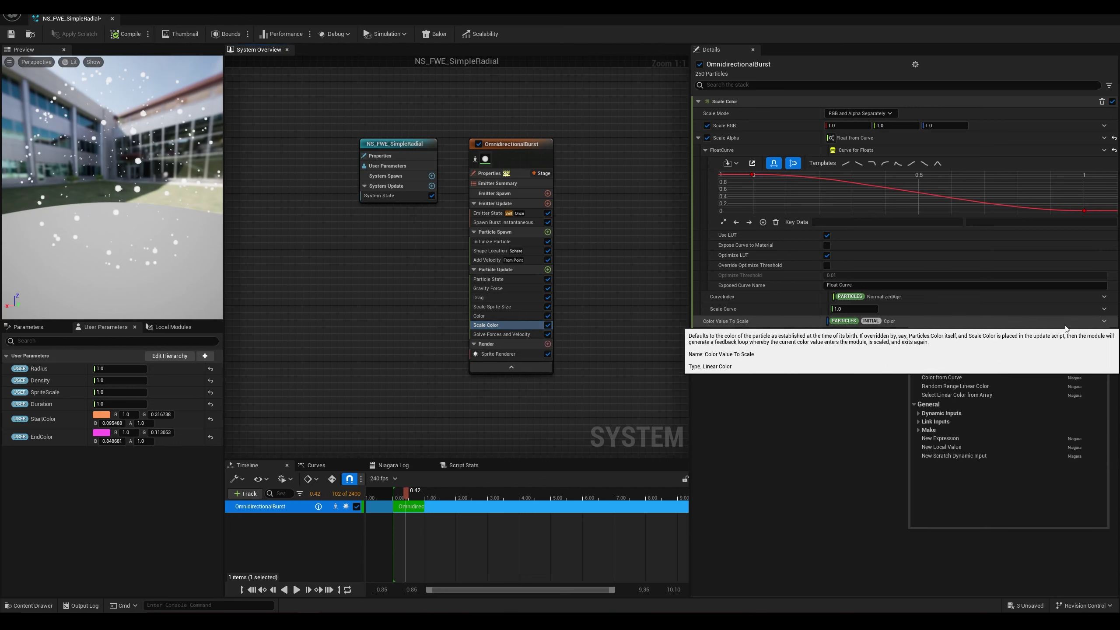
pyautogui.write('color')
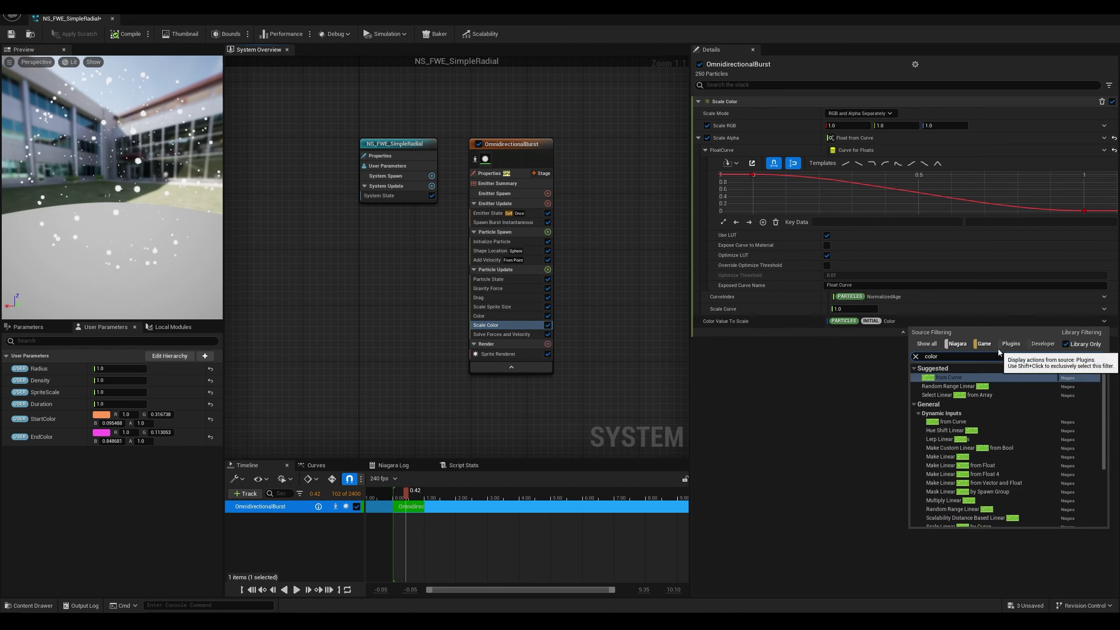
pyautogui.scroll(-5, 986, 430)
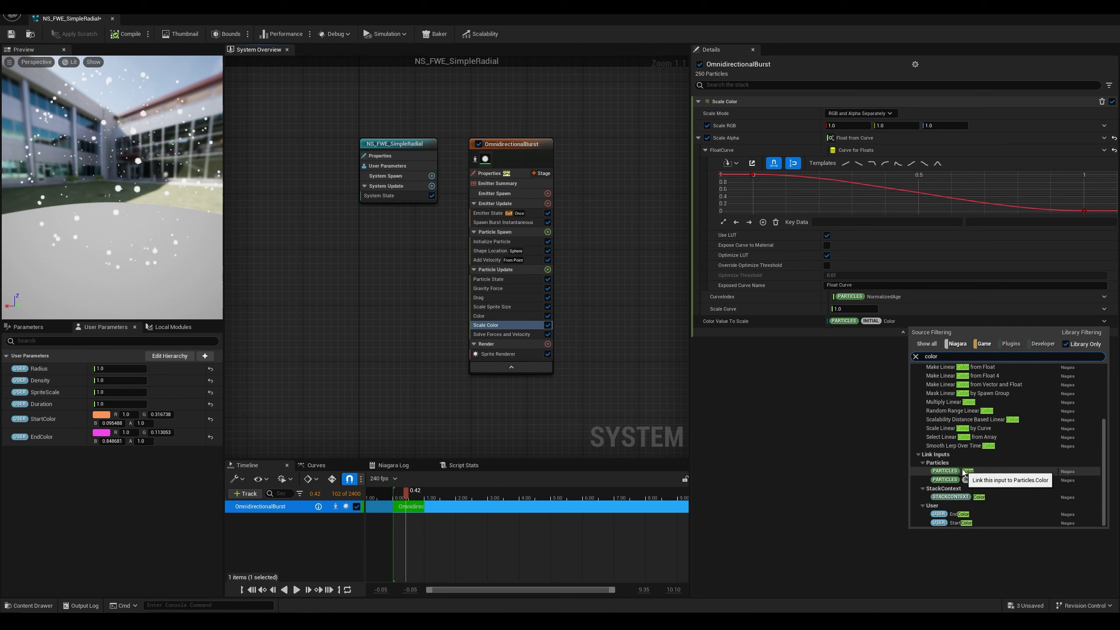
pyautogui.click(954, 472)
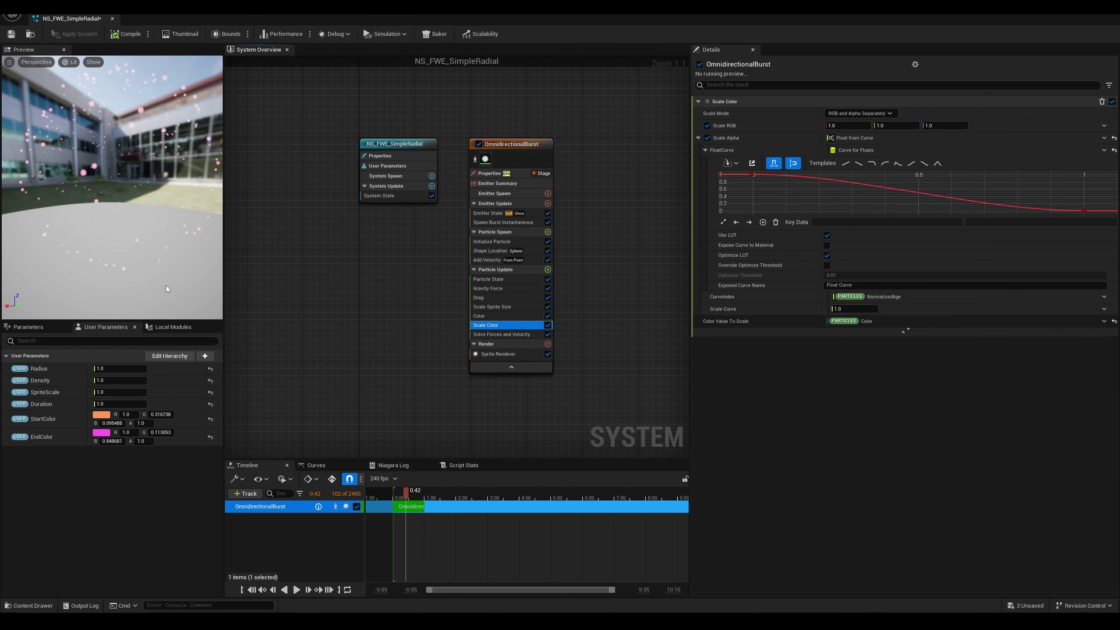
# Step: Scrub the timeline between the burst's early and late phases and examine the particles' color transition in the preview
pyautogui.moveTo(409, 493); pyautogui.dragTo(397, 492)
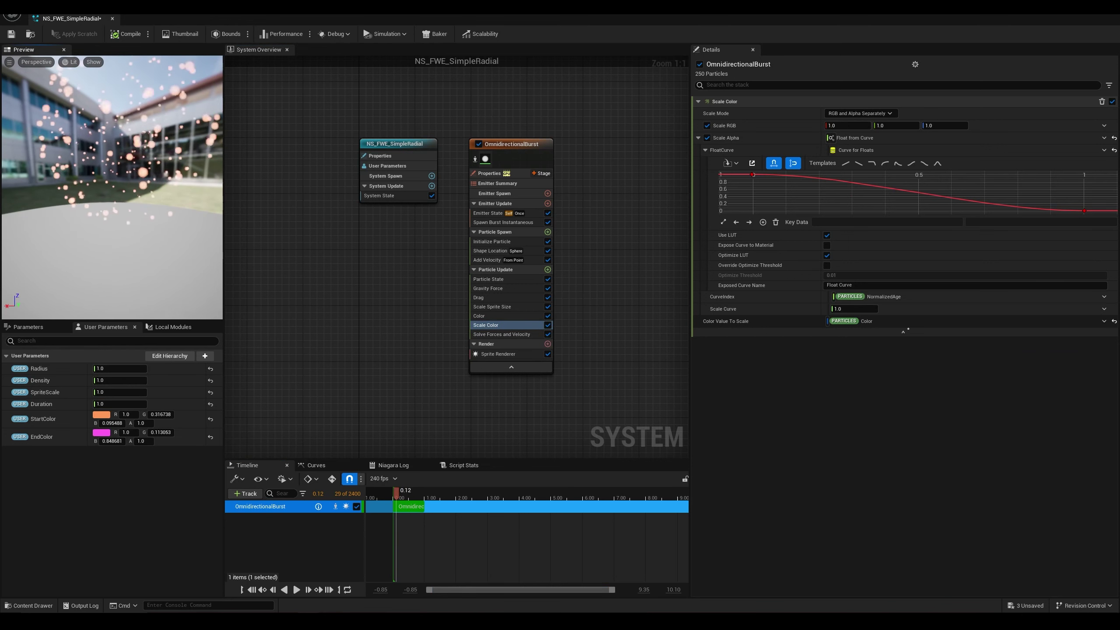
pyautogui.moveTo(115, 180); pyautogui.dragTo(119, 168)
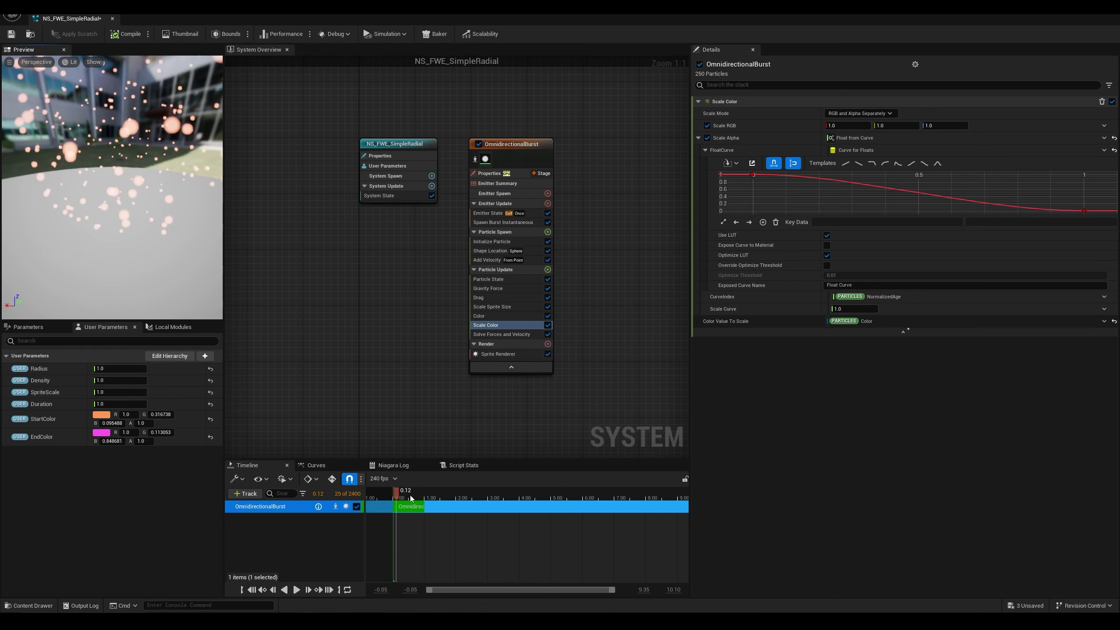
pyautogui.moveTo(402, 494); pyautogui.dragTo(419, 495)
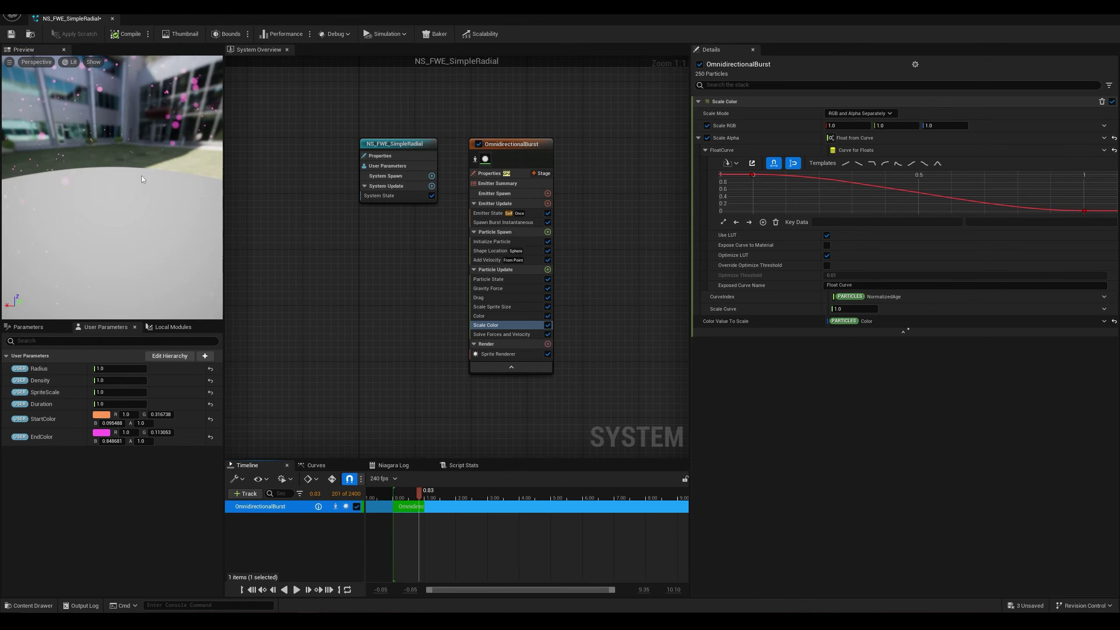
pyautogui.scroll(-5, 141, 180)
pyautogui.moveTo(138, 182); pyautogui.dragTo(93, 188)
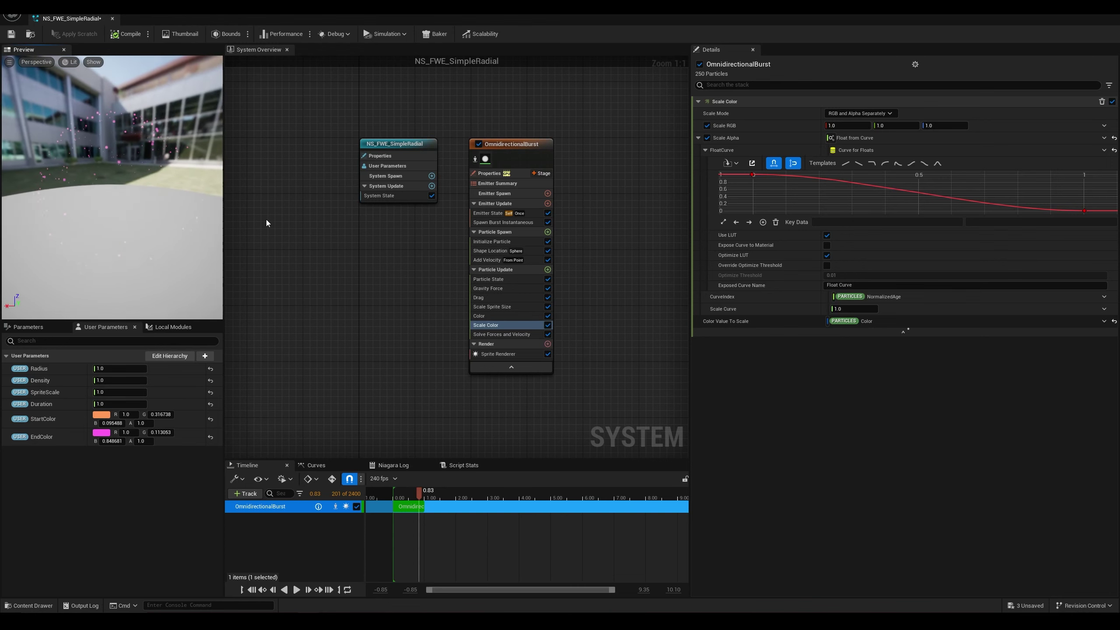
# Step: Drive the Color module's LerpFactor with Float from Curve, apply the rising linear template and check it in the preview
pyautogui.click(494, 316)
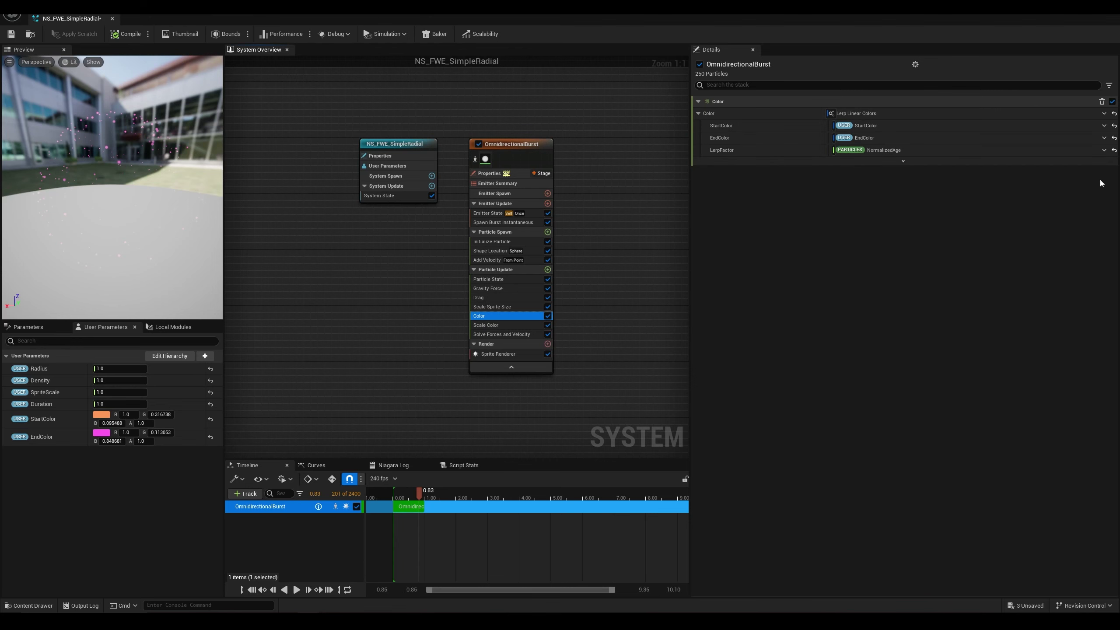
pyautogui.click(1104, 151)
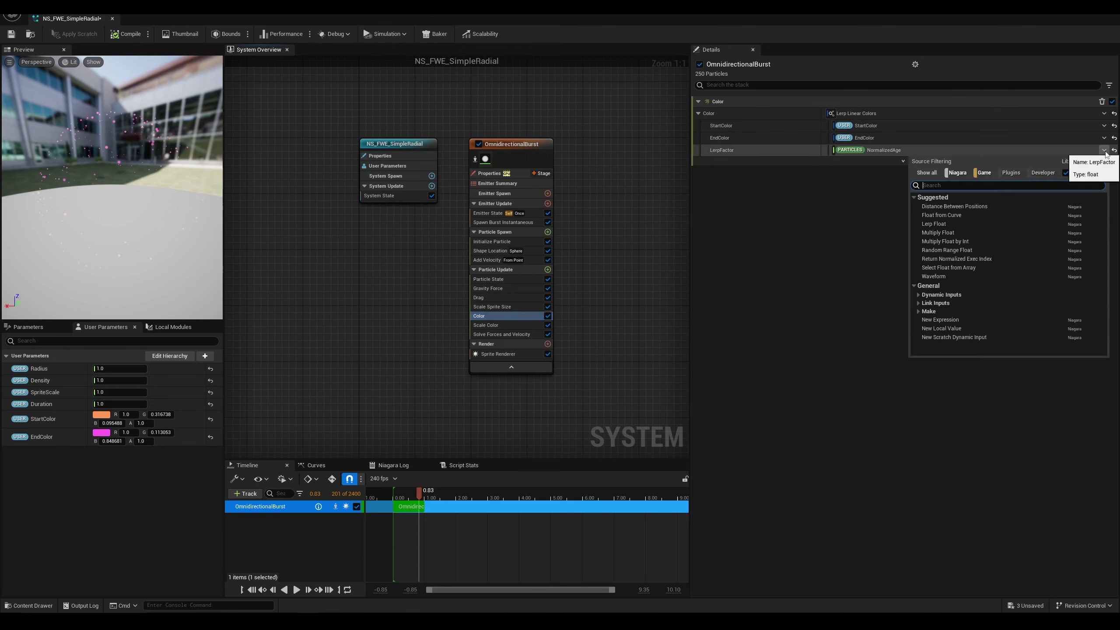
pyautogui.write('floa')
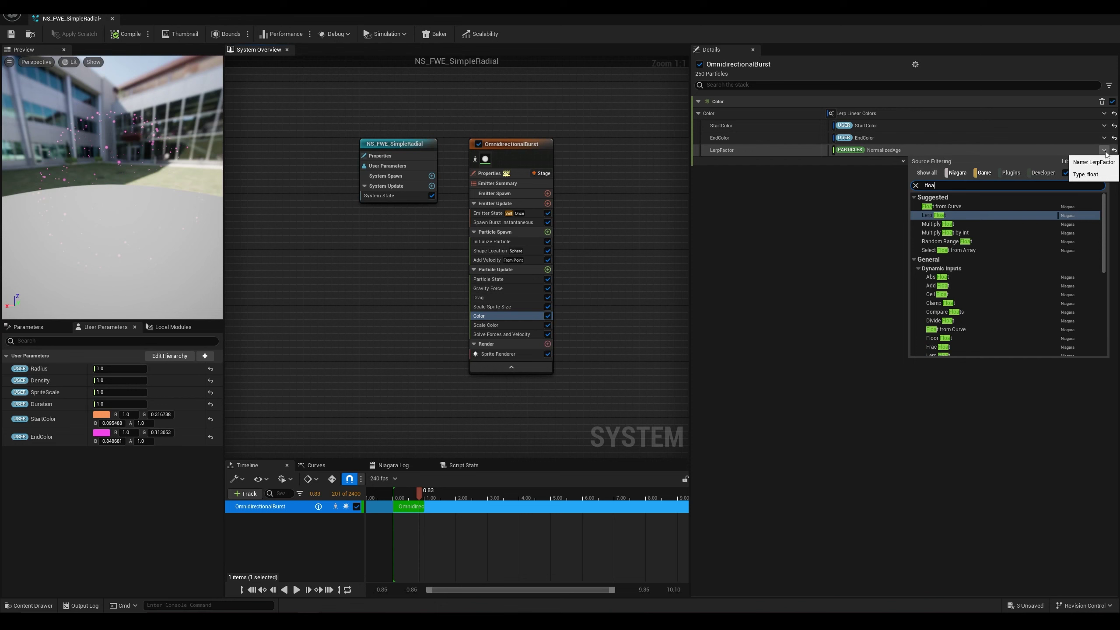
pyautogui.click(988, 206)
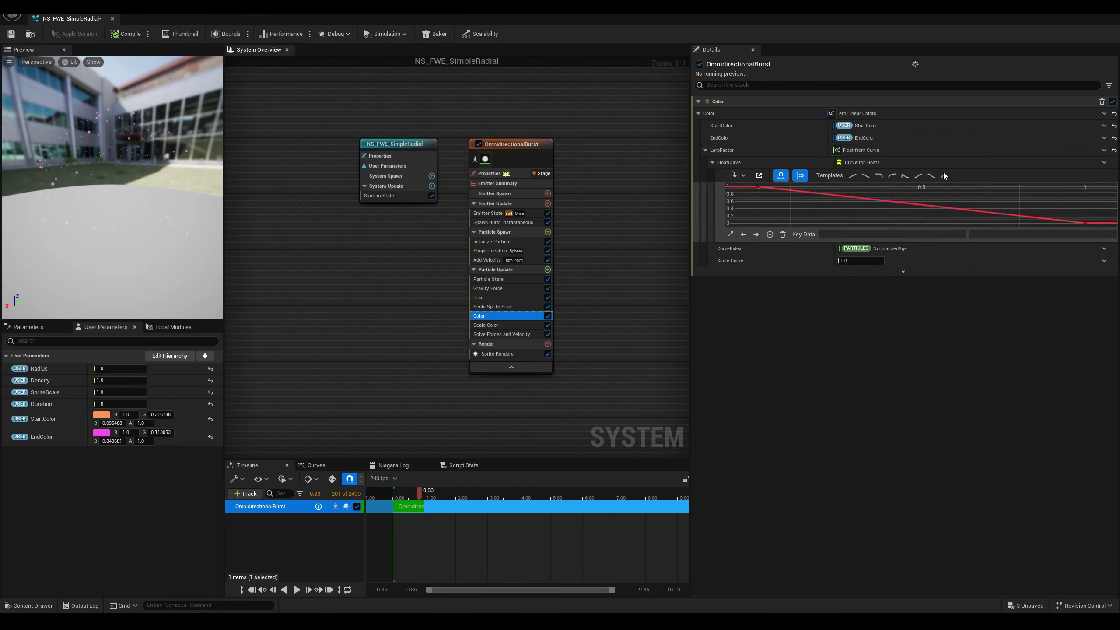
pyautogui.click(854, 175)
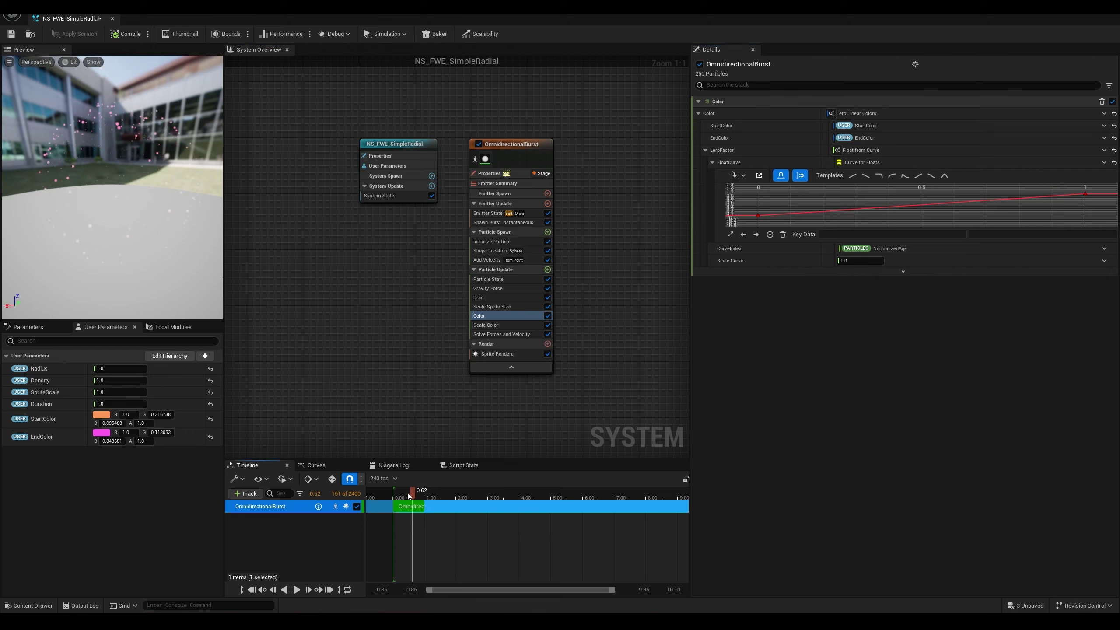
pyautogui.moveTo(419, 493)
pyautogui.mouseDown()
pyautogui.moveTo(392, 492)
pyautogui.moveTo(404, 491)
pyautogui.mouseUp()
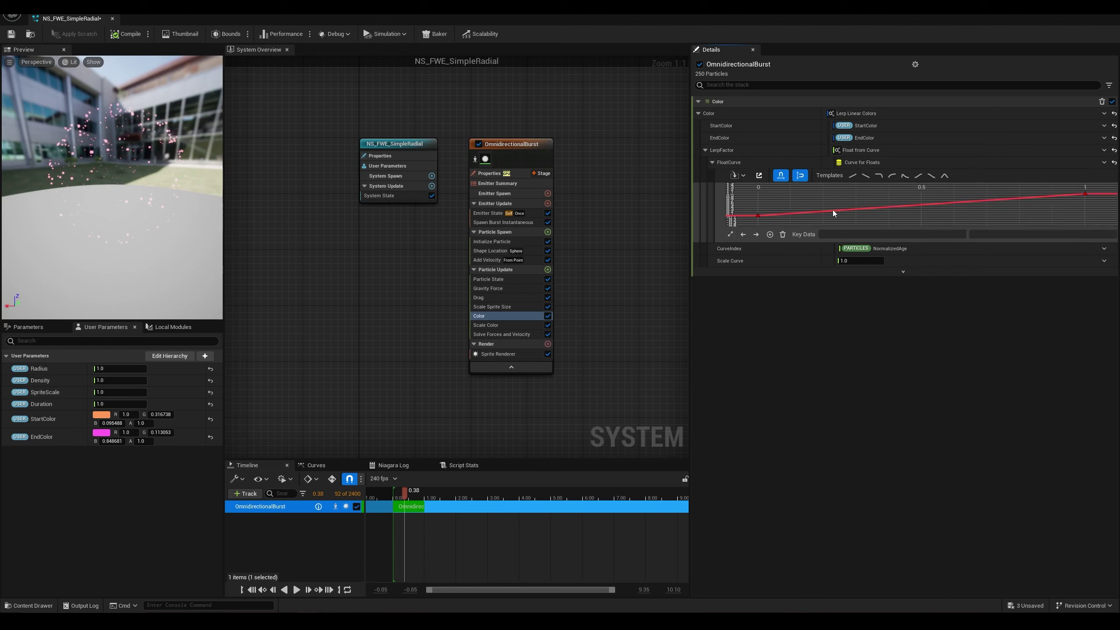
# Step: Set the key at time 0 of the LerpFactor curve to Auto interpolation
pyautogui.moveTo(734, 220); pyautogui.dragTo(734, 219)
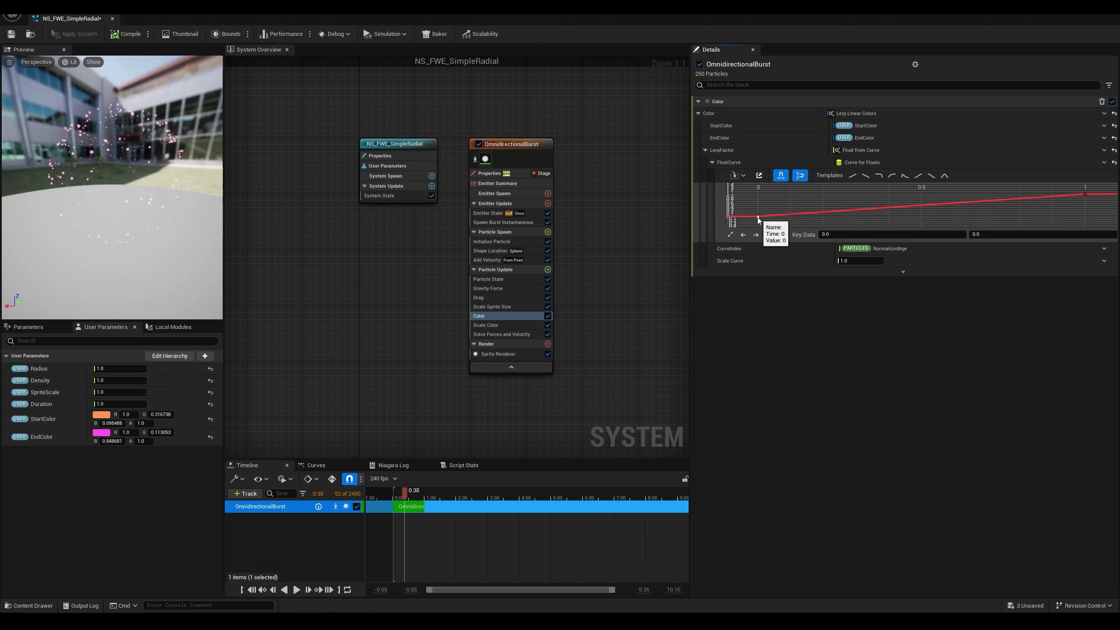
pyautogui.press('1')
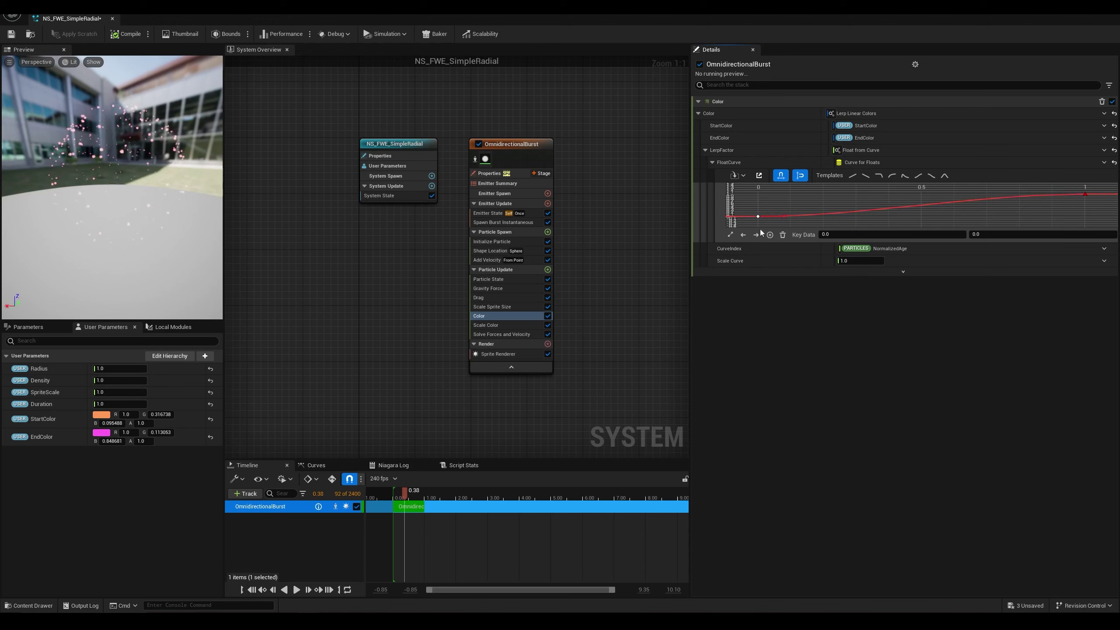
pyautogui.rightClick(758, 218)
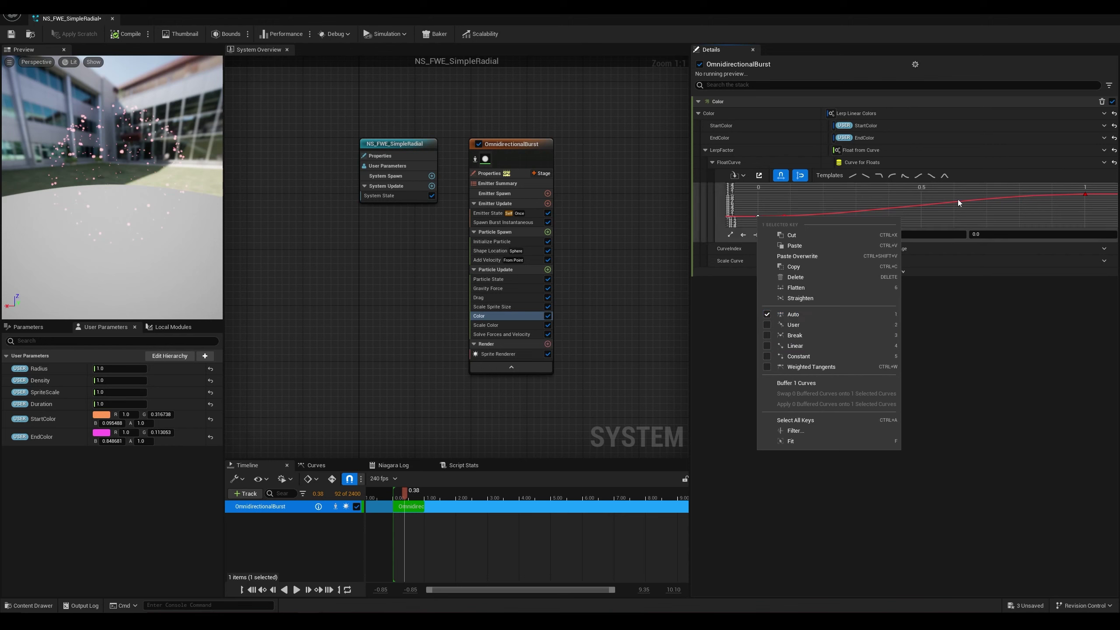
pyautogui.click(942, 194)
# Step: Move the end key of the LerpFactor curve to time 0.8 with a value of 1
pyautogui.click(1080, 193)
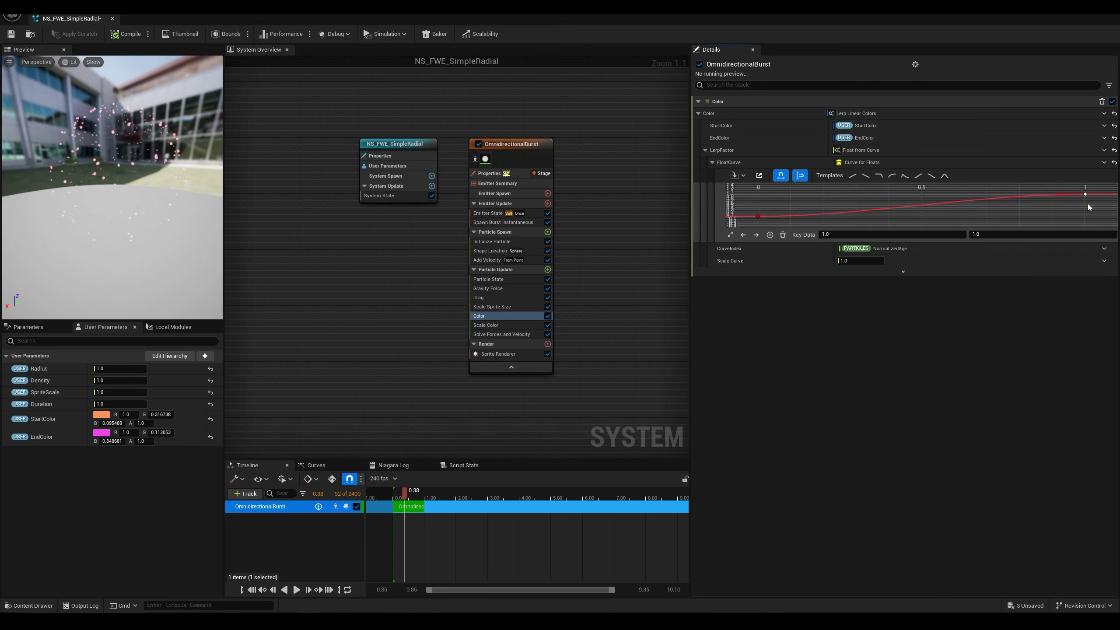
pyautogui.moveTo(1083, 194); pyautogui.dragTo(1022, 192)
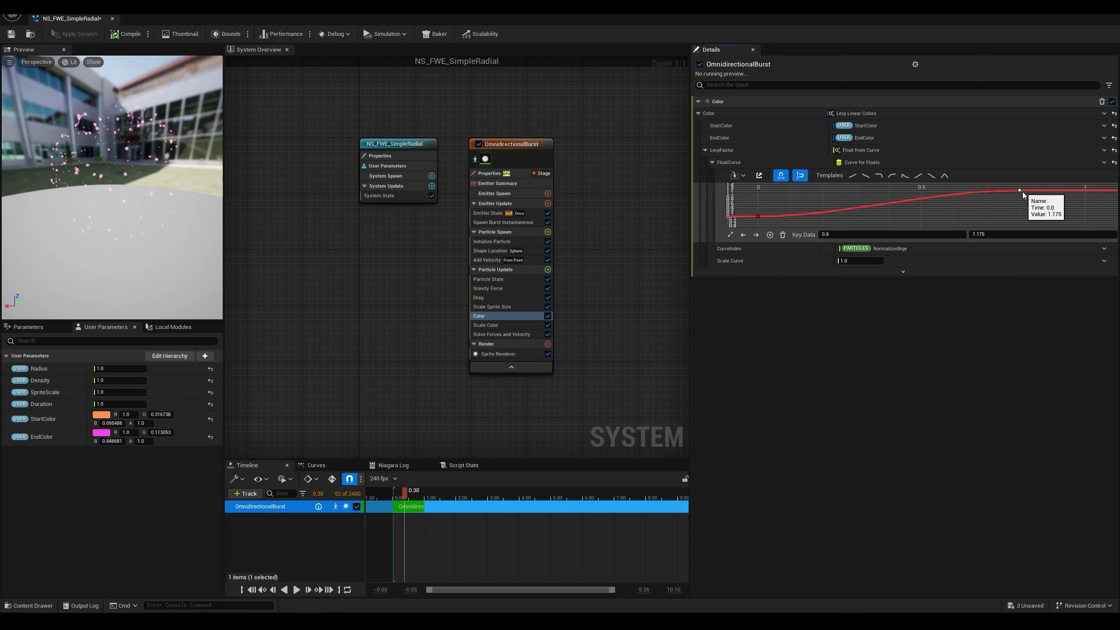
pyautogui.click(1008, 234)
pyautogui.write('1')
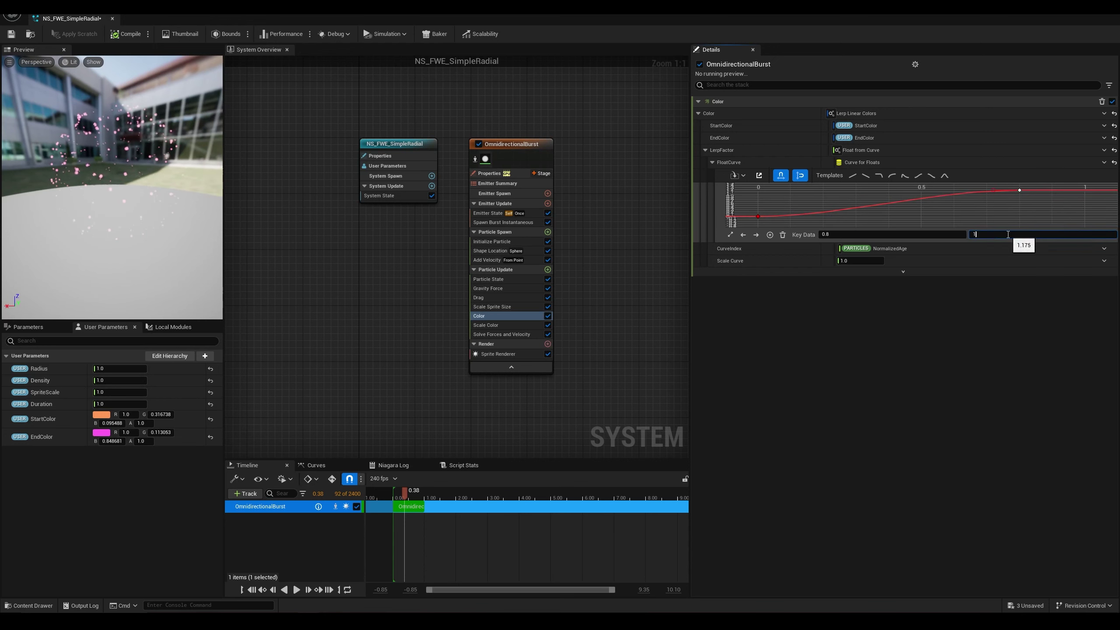
pyautogui.press('Return')
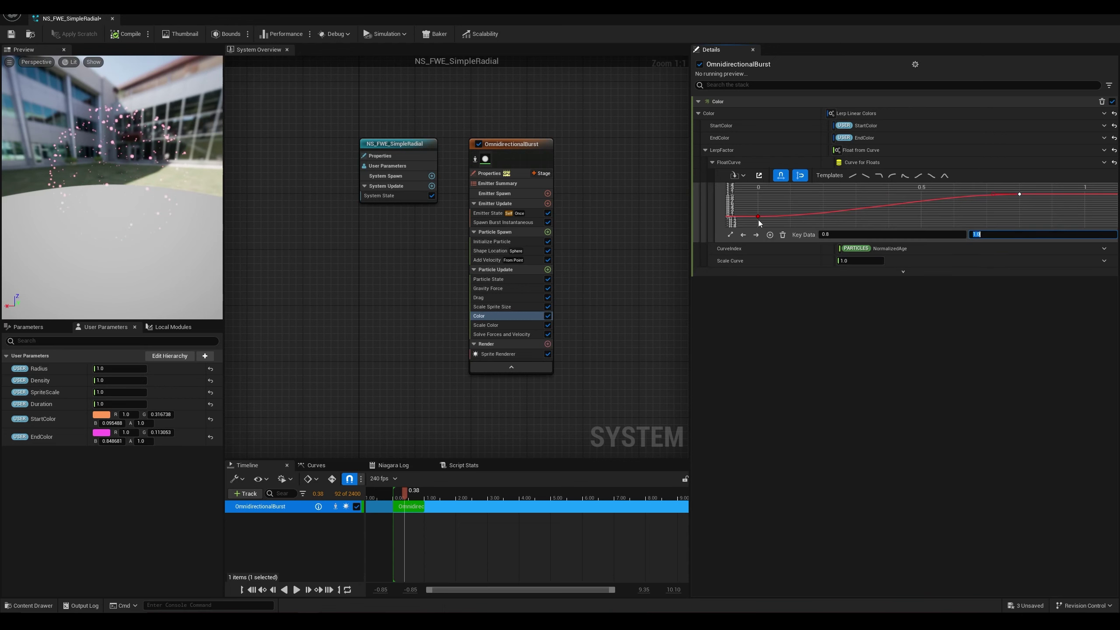
# Step: Move the start key of the LerpFactor curve to time 0.5 with a value of 0
pyautogui.moveTo(758, 221); pyautogui.dragTo(915, 219)
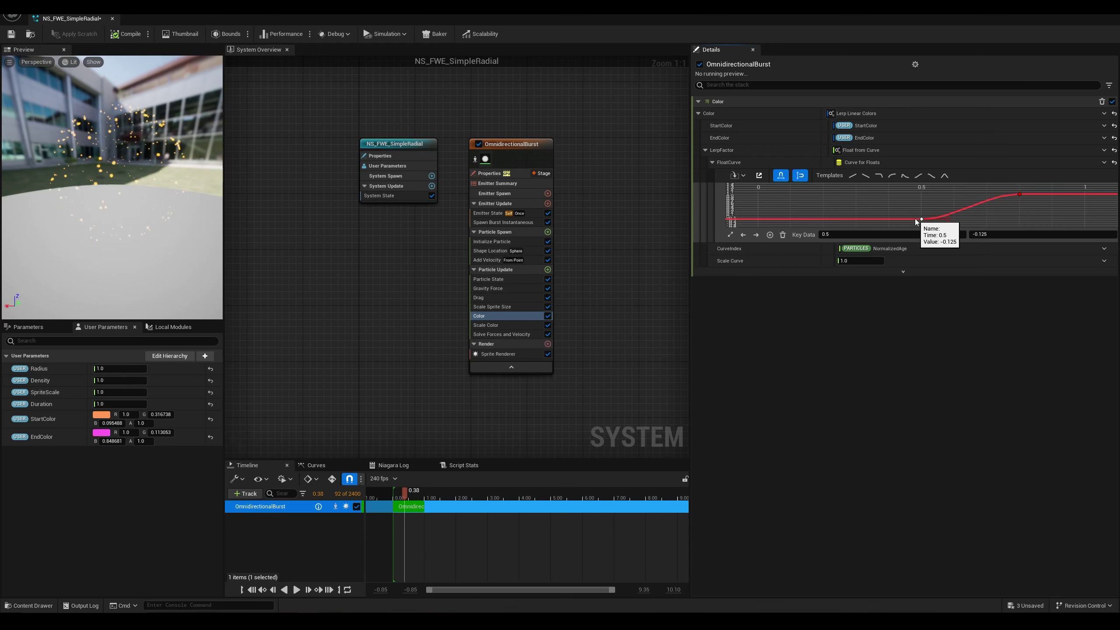
pyautogui.click(1002, 235)
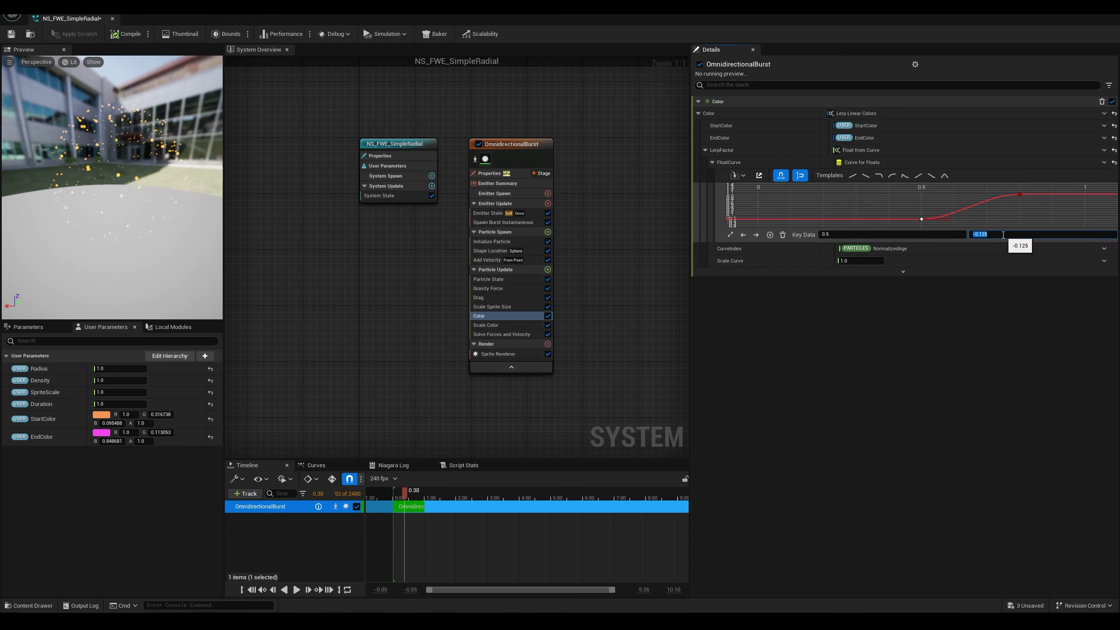
pyautogui.write('0')
pyautogui.press('Return')
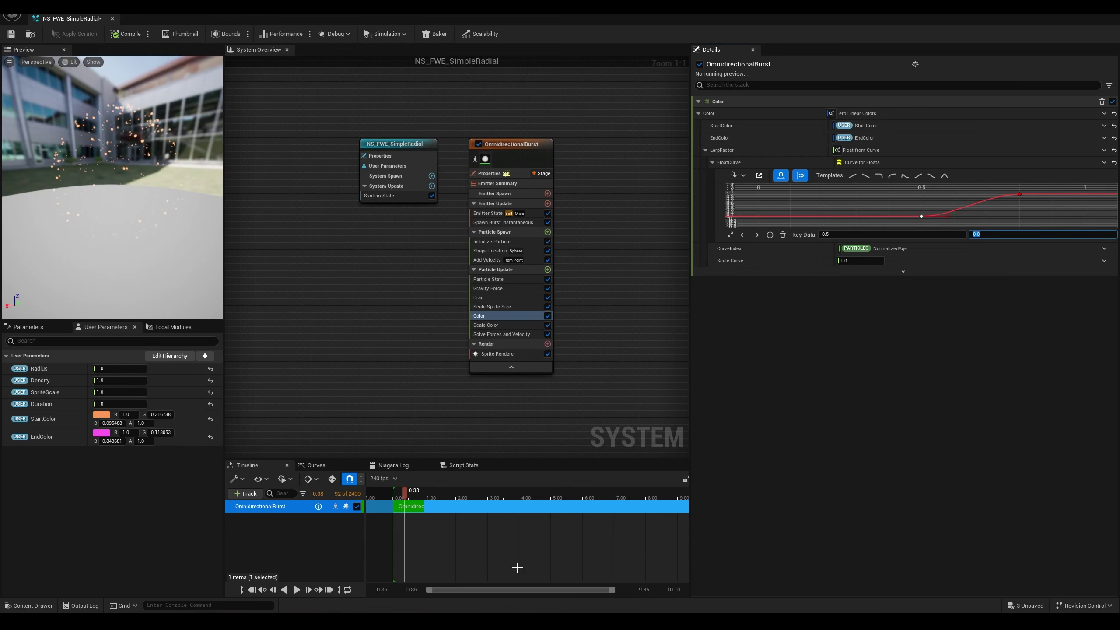
# Step: Scrub through the burst's lifetime and examine when the particles change color in the preview
pyautogui.moveTo(403, 493); pyautogui.dragTo(414, 493)
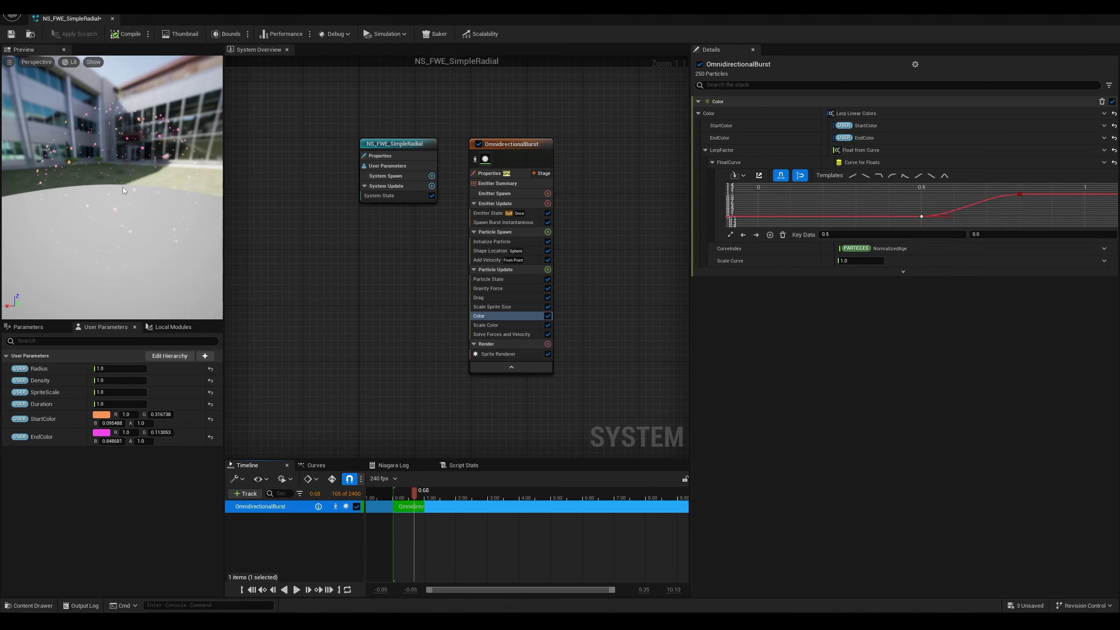
pyautogui.moveTo(89, 129); pyautogui.dragTo(74, 141)
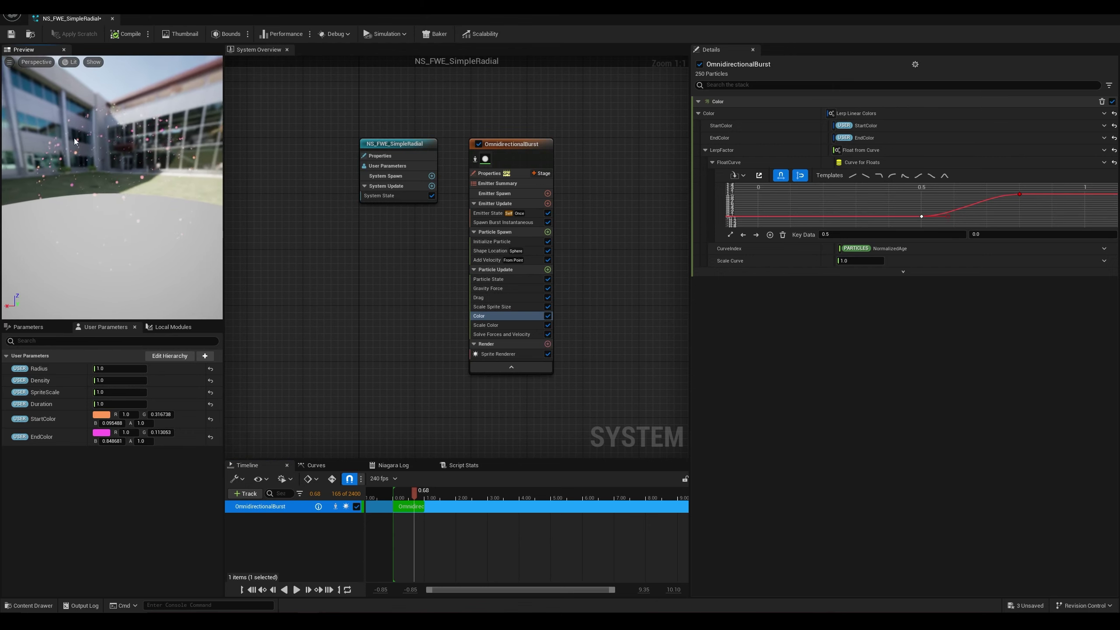
pyautogui.moveTo(414, 497); pyautogui.dragTo(400, 497)
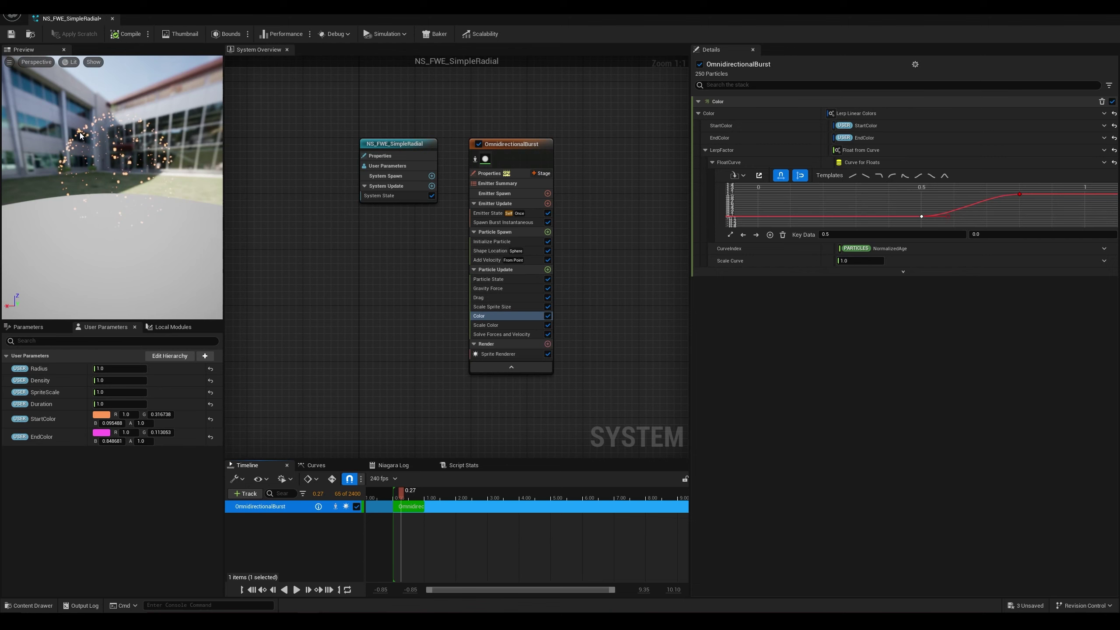
pyautogui.moveTo(401, 496); pyautogui.dragTo(425, 497)
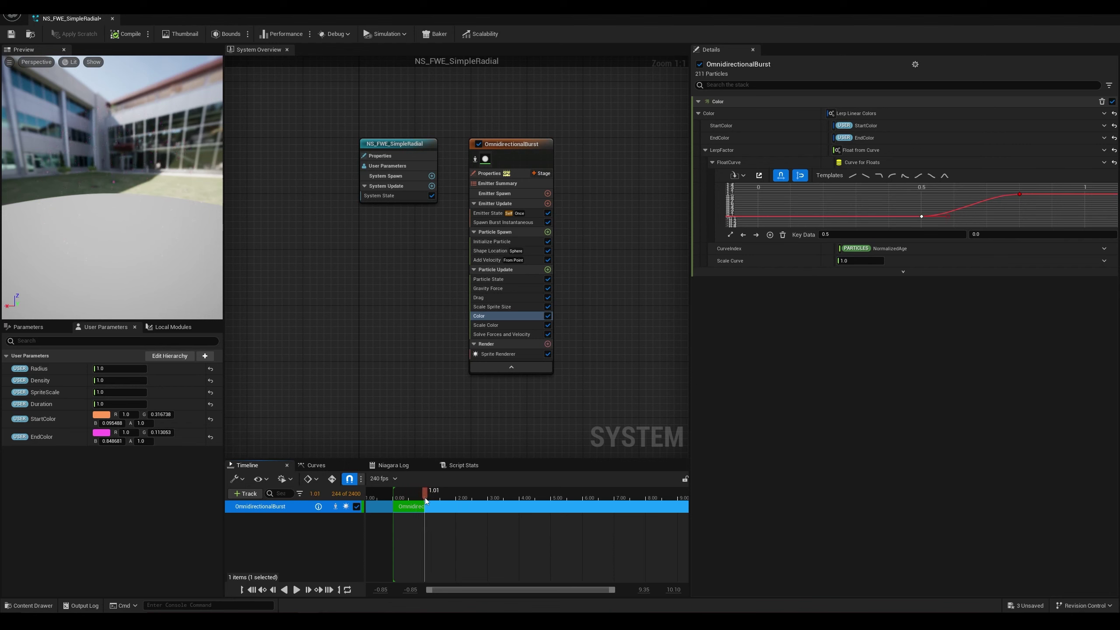
# Step: Try the LerpFactor curve's start key at 0.6 and end key at 0.9, undo the key moves and recheck the preview
pyautogui.click(1019, 195)
pyautogui.moveTo(1030, 196); pyautogui.dragTo(1045, 195)
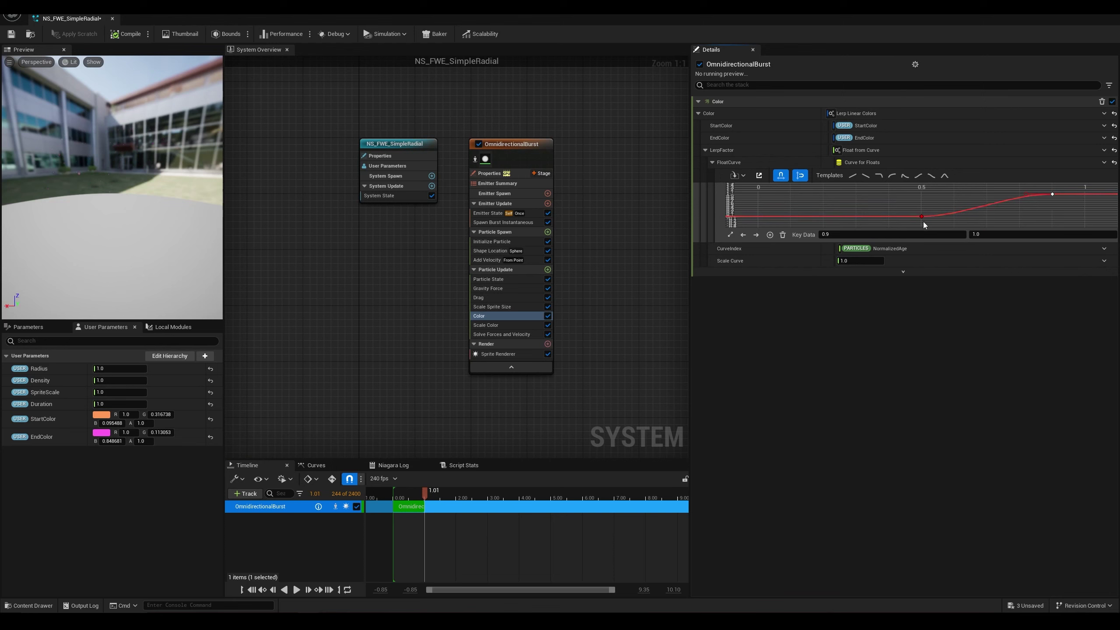
pyautogui.moveTo(922, 216); pyautogui.dragTo(954, 217)
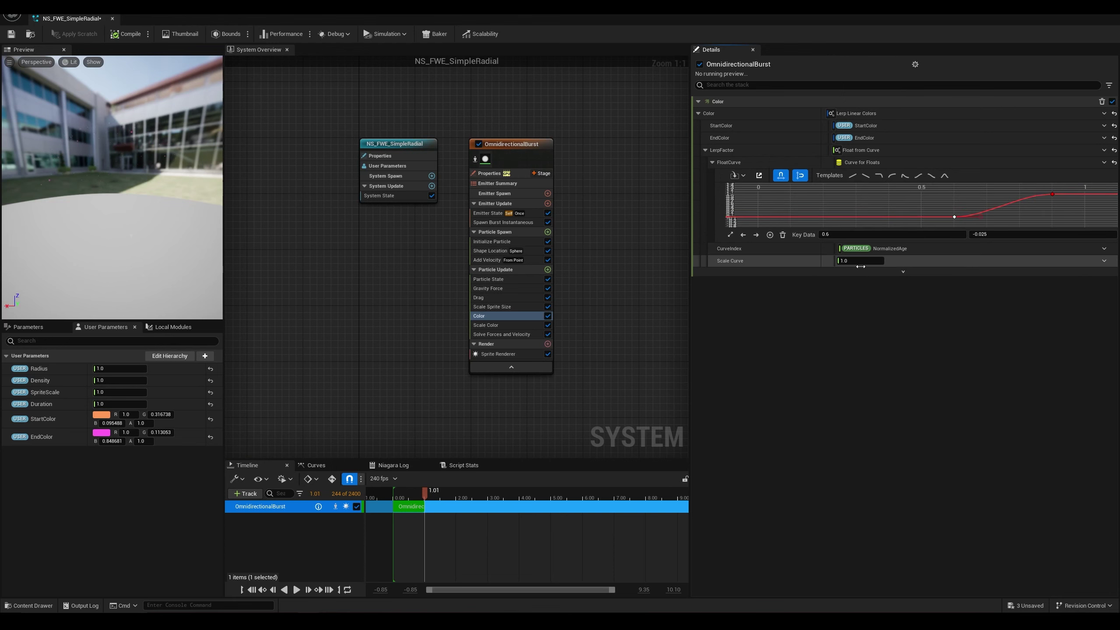
pyautogui.moveTo(420, 497); pyautogui.dragTo(423, 492)
pyautogui.click(1051, 194)
pyautogui.moveTo(1051, 194); pyautogui.dragTo(1019, 193)
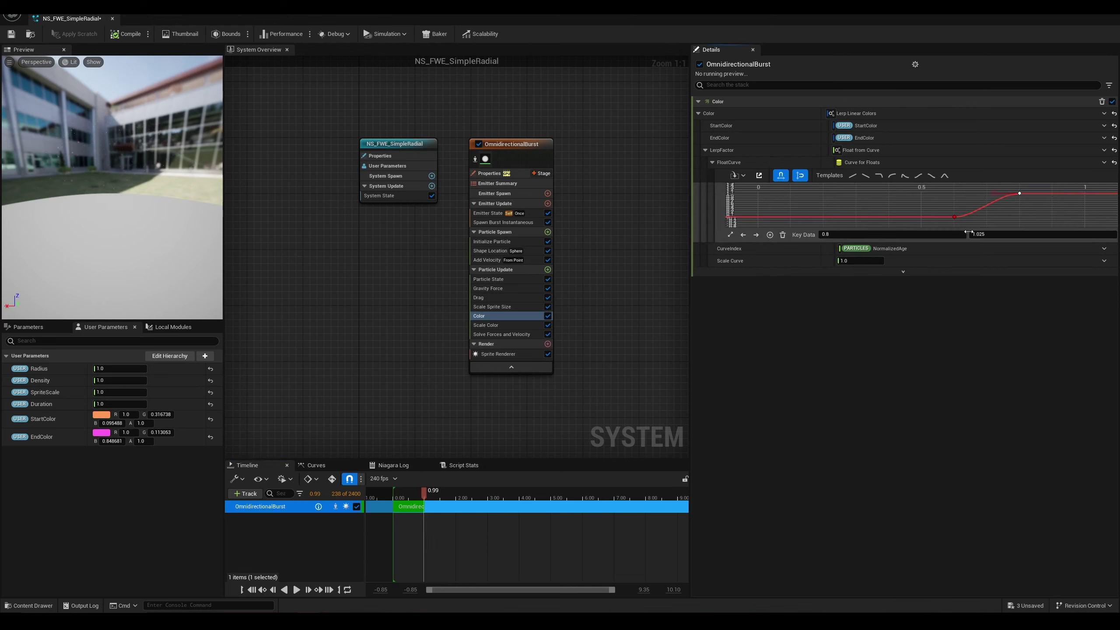
pyautogui.hotkey('ctrl', 'z')
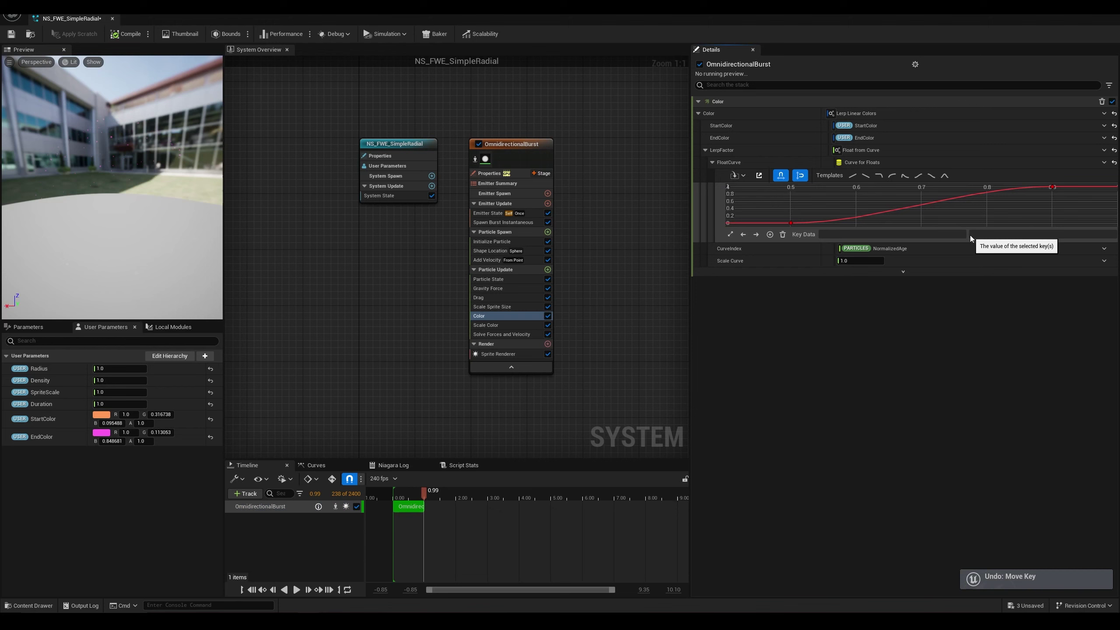
pyautogui.hotkey('ctrl', 'z')
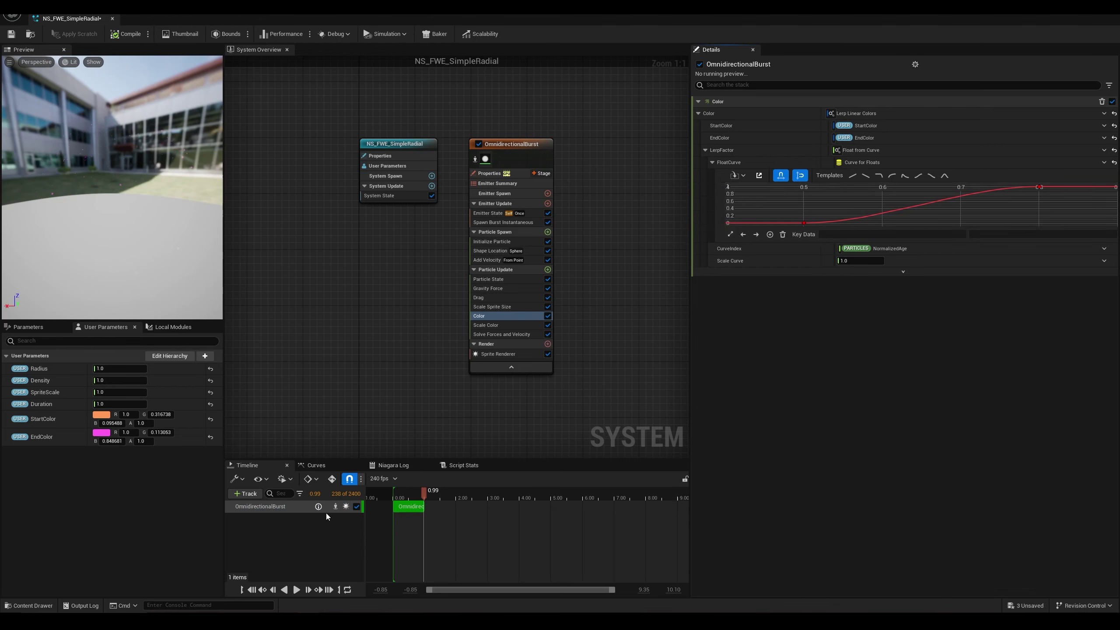
pyautogui.moveTo(425, 492)
pyautogui.mouseDown()
pyautogui.moveTo(397, 492)
pyautogui.moveTo(427, 493)
pyautogui.moveTo(409, 492)
pyautogui.mouseUp()
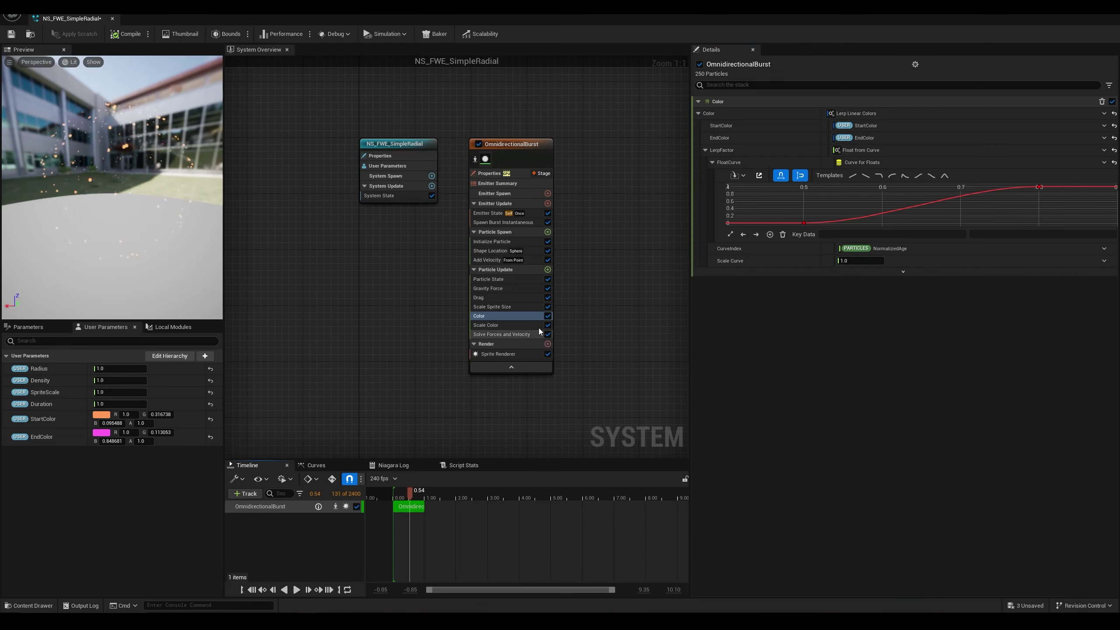
# Step: Move the start key of the Scale Color module's Scale Alpha curve to time 0.7
pyautogui.click(515, 325)
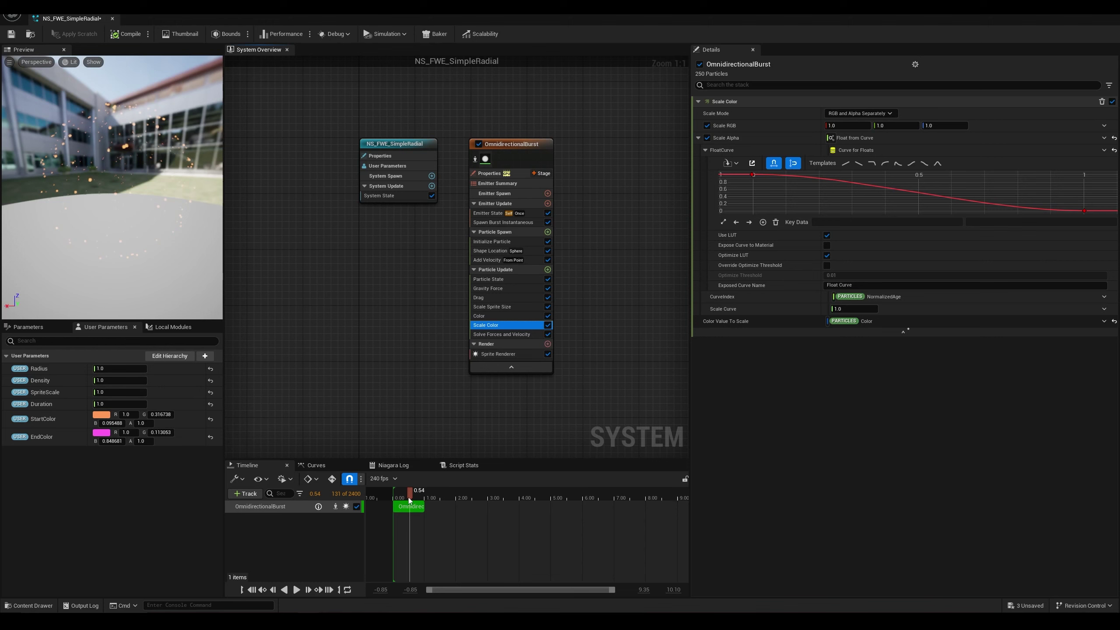
pyautogui.moveTo(409, 496)
pyautogui.mouseDown()
pyautogui.moveTo(421, 496)
pyautogui.moveTo(409, 497)
pyautogui.mouseUp()
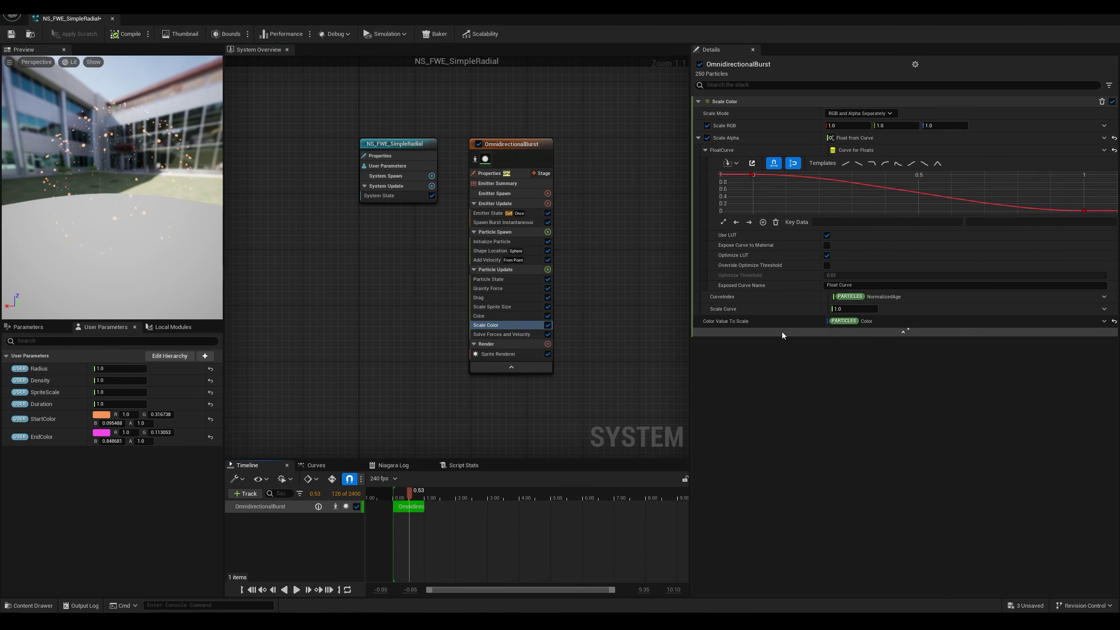
pyautogui.click(753, 175)
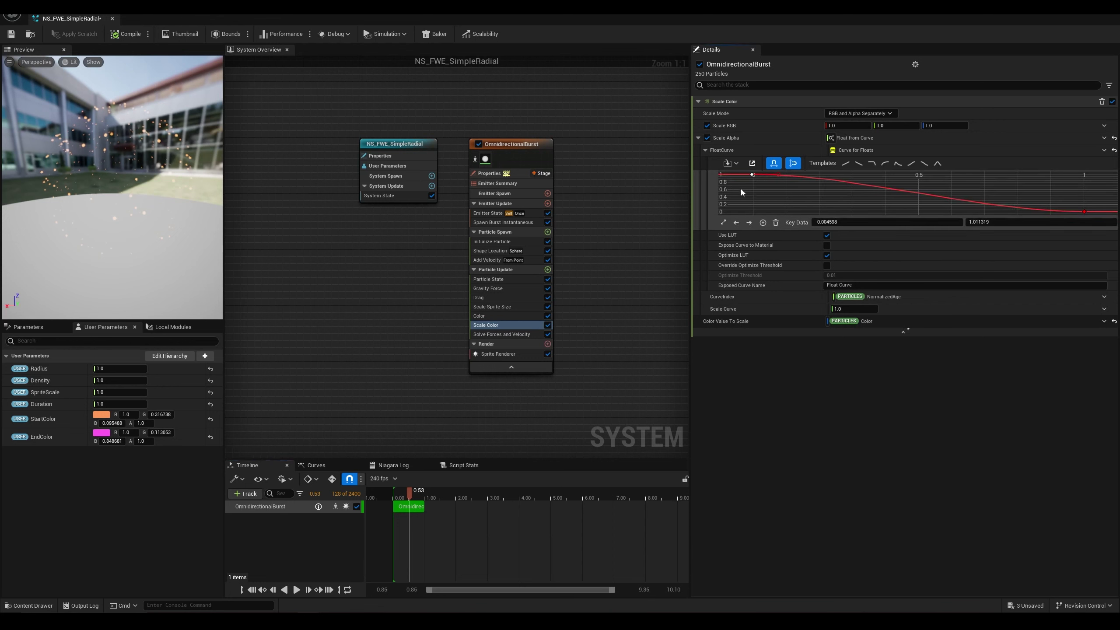
pyautogui.click(864, 224)
pyautogui.write('0.5')
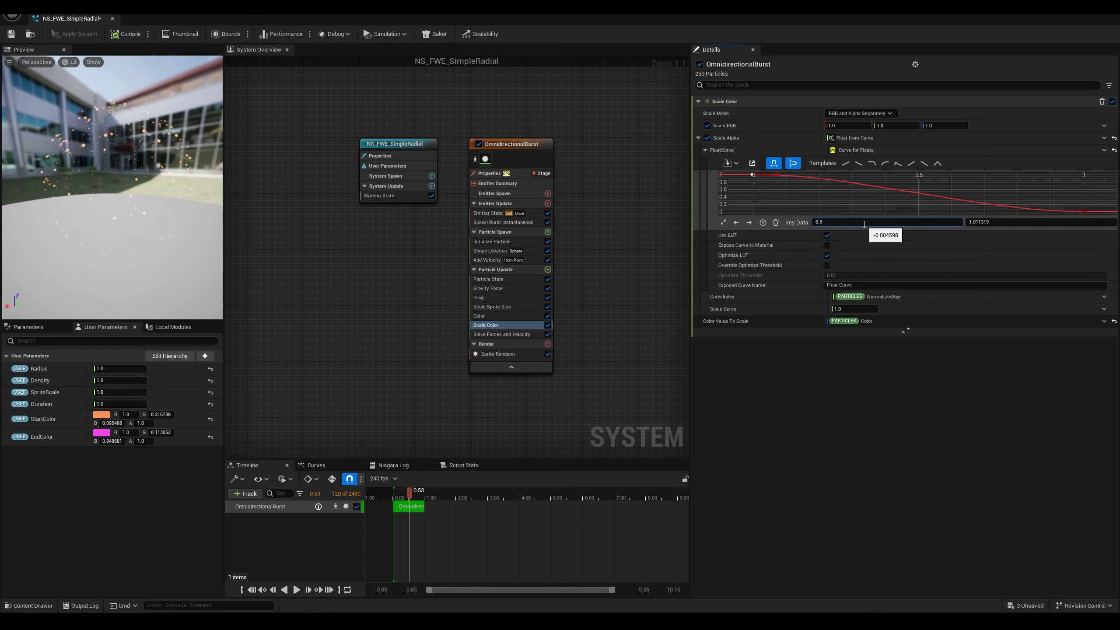
pyautogui.press('Return')
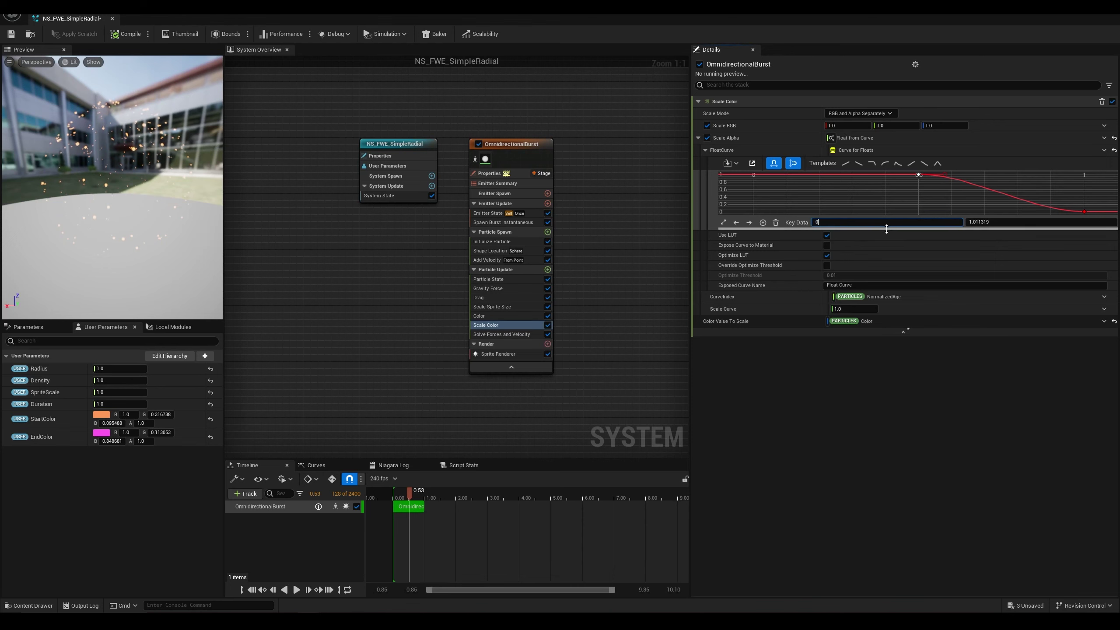
pyautogui.press('Return')
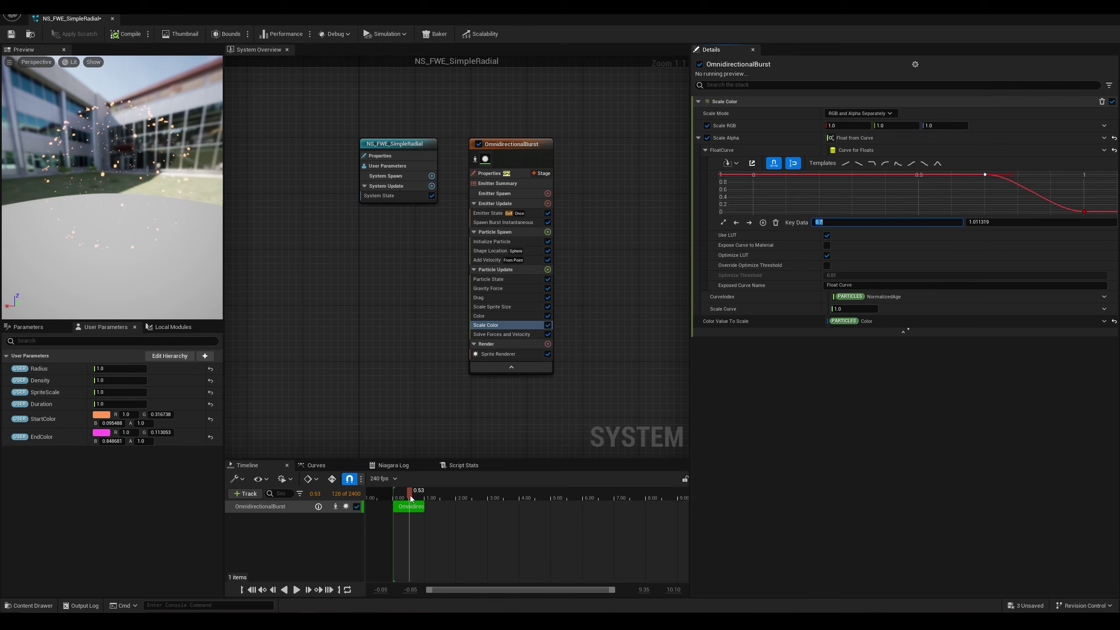
# Step: Scrub through the burst's lifetime and examine how the particles fade and shrink alongside the Scale Sprite Size curve
pyautogui.moveTo(410, 495); pyautogui.dragTo(427, 500)
pyautogui.click(491, 307)
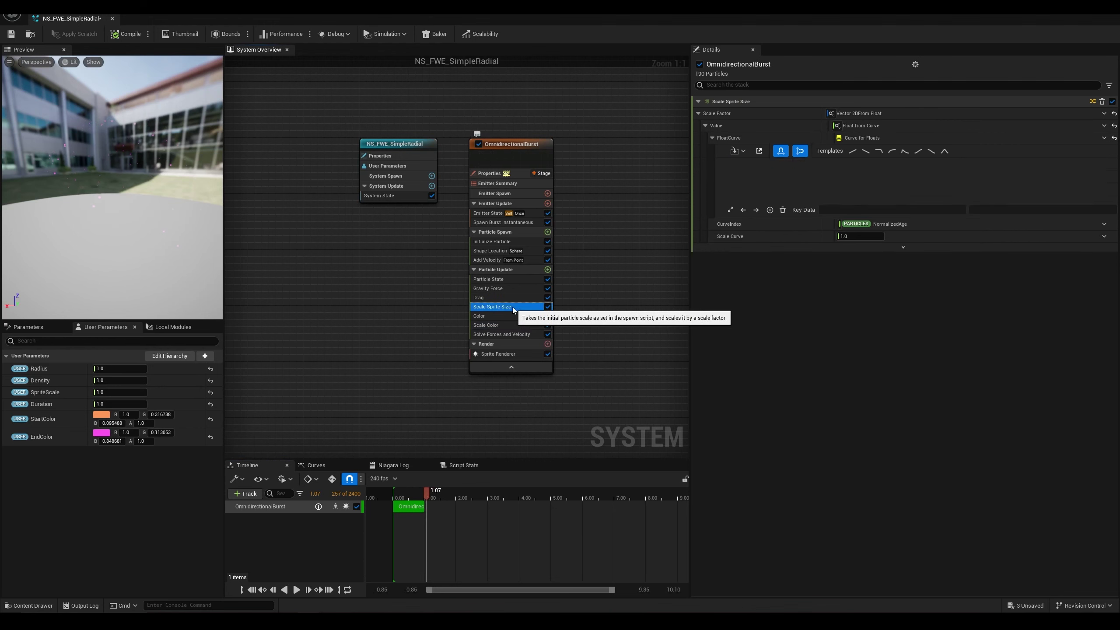
pyautogui.moveTo(426, 493)
pyautogui.mouseDown()
pyautogui.moveTo(398, 495)
pyautogui.moveTo(420, 494)
pyautogui.mouseUp()
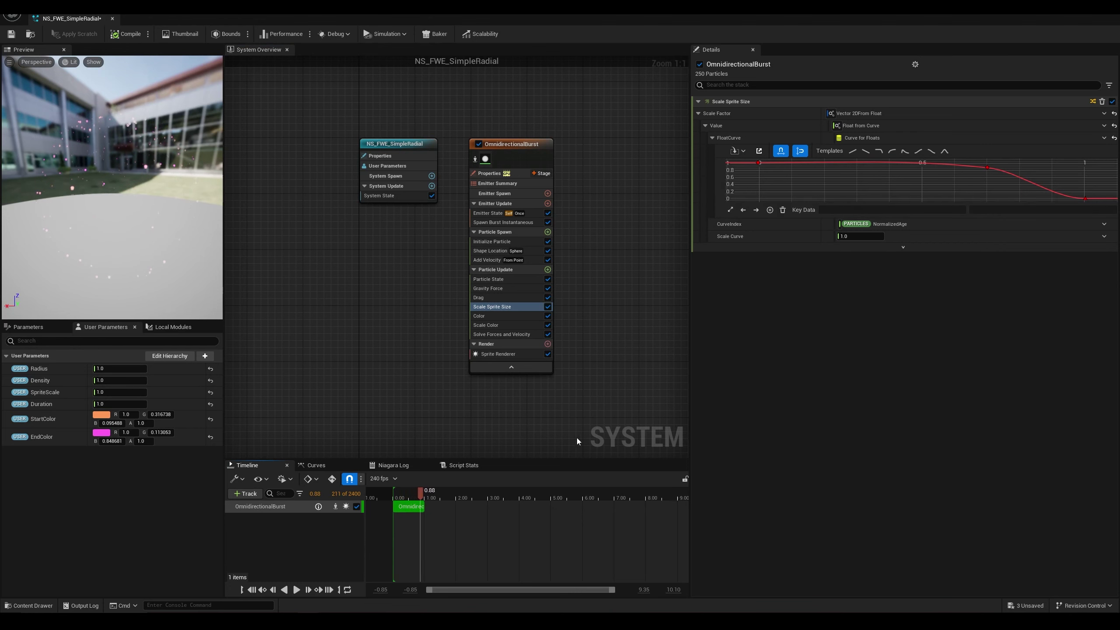
pyautogui.moveTo(420, 493); pyautogui.dragTo(402, 494)
# Step: Drive Scale Color's Scale RGB with Multiply Vector by Float, using Float from Curve as its Float input
pyautogui.click(511, 325)
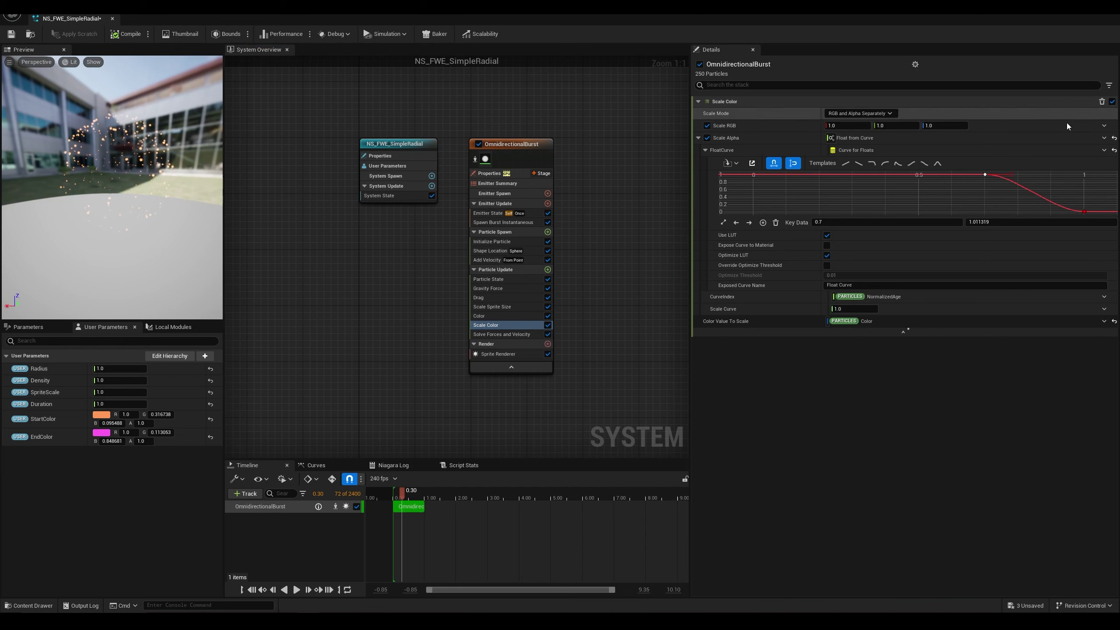
pyautogui.click(1104, 126)
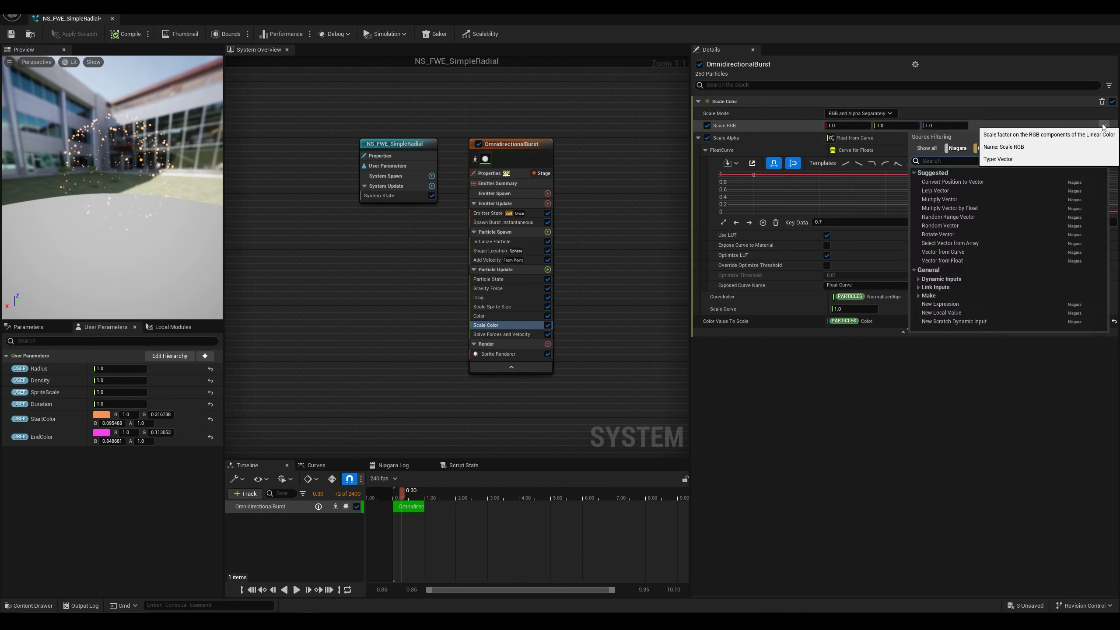
pyautogui.click(959, 209)
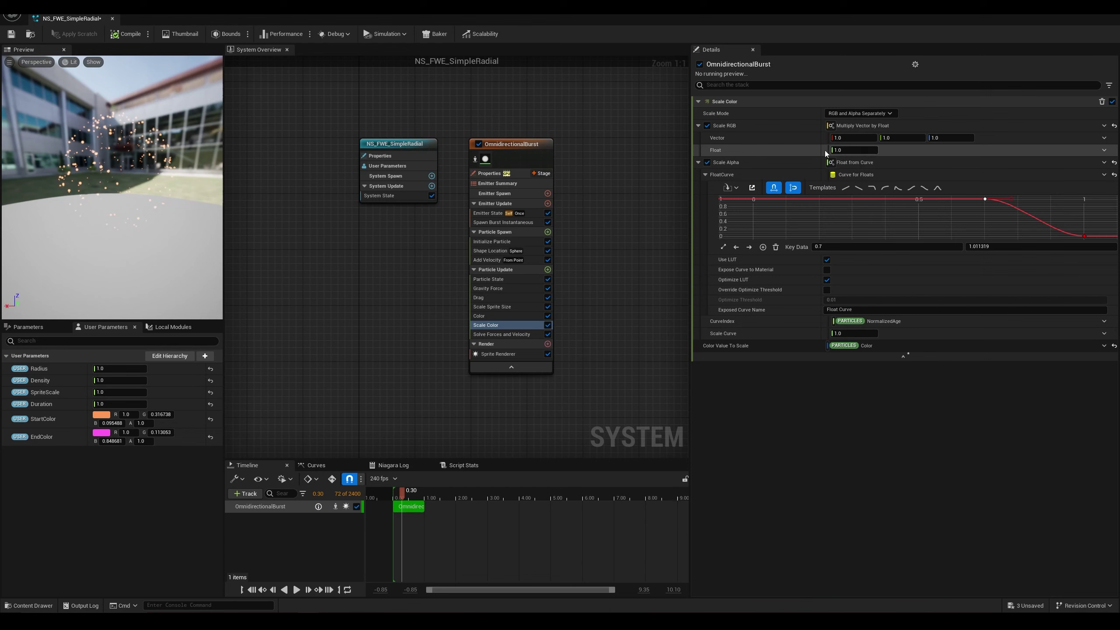
pyautogui.click(1103, 153)
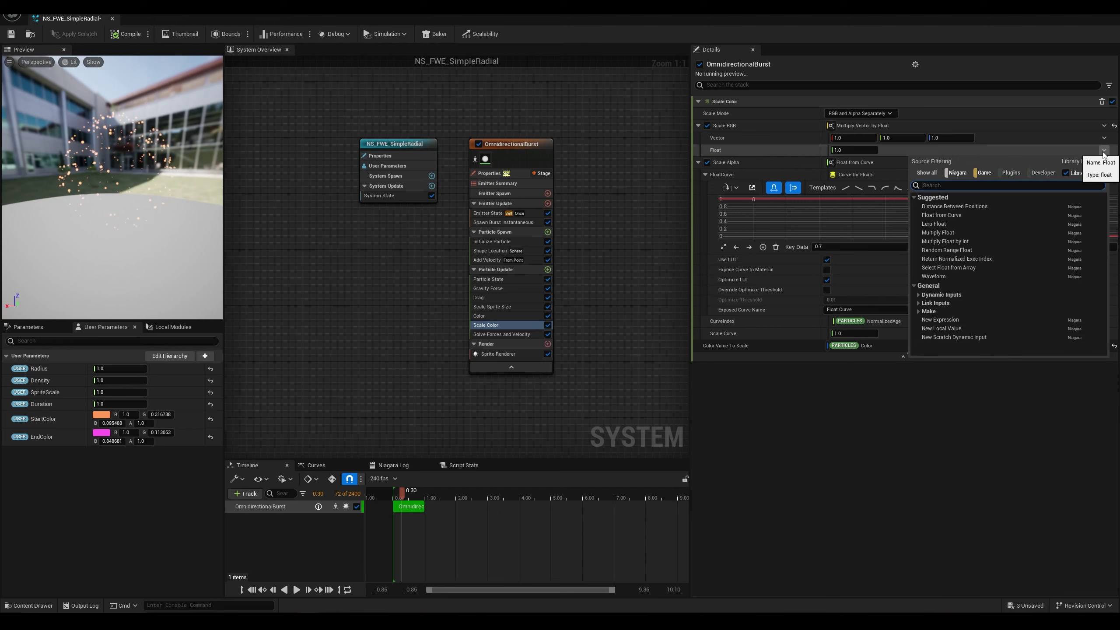
pyautogui.write('flo')
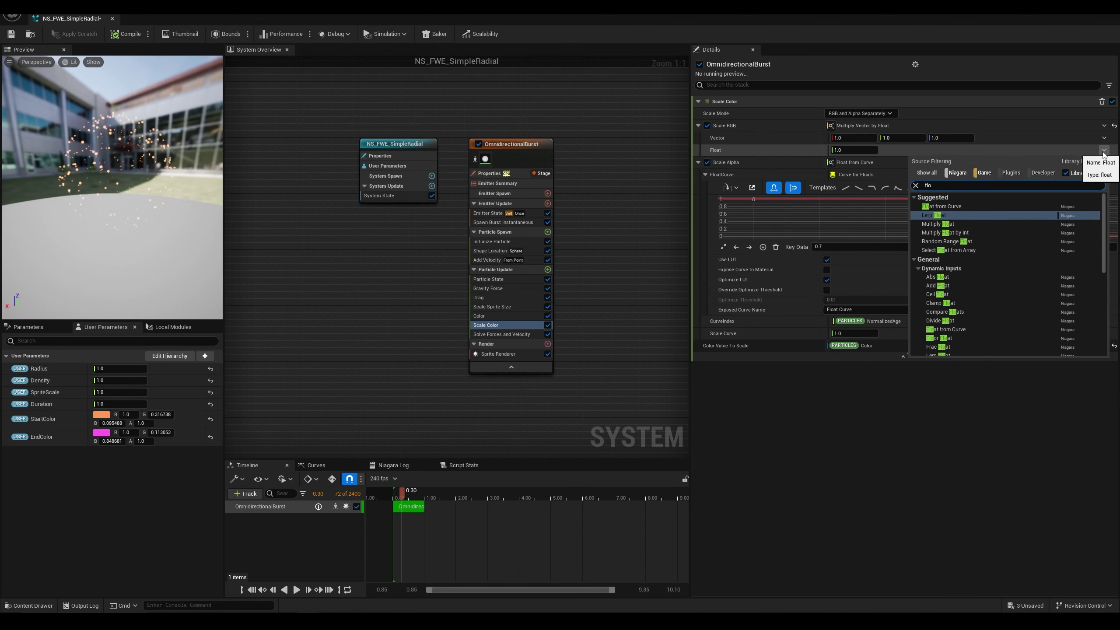
pyautogui.click(941, 206)
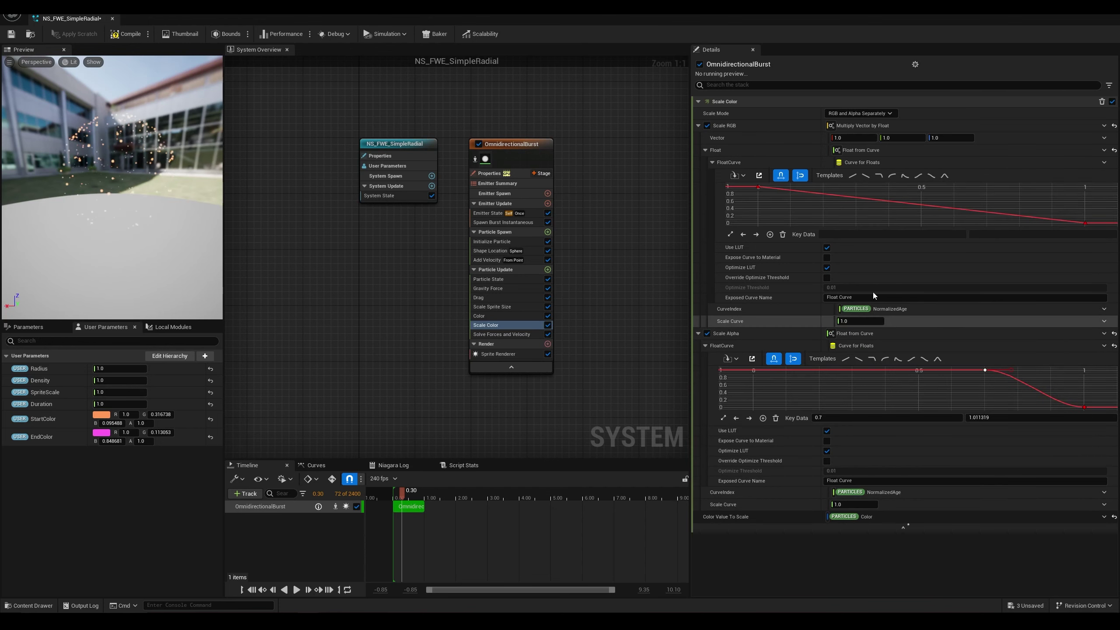
# Step: Apply the Pulse Out template to the Scale RGB float curve and set its peak key's value to 5
pyautogui.click(904, 175)
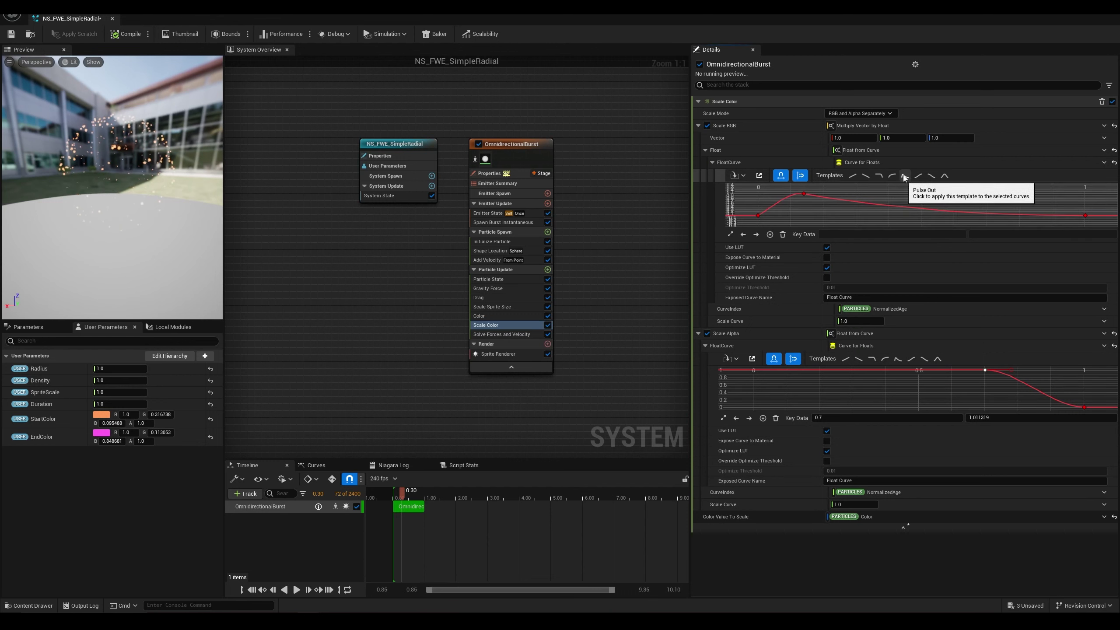
pyautogui.click(804, 194)
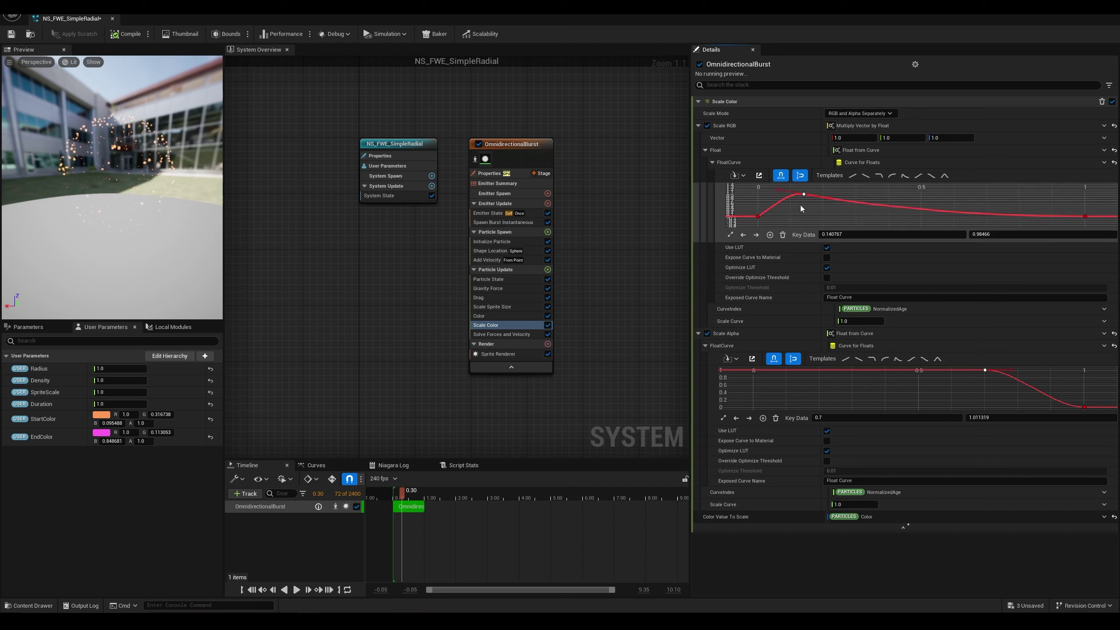
pyautogui.click(757, 216)
pyautogui.click(804, 194)
pyautogui.click(1007, 234)
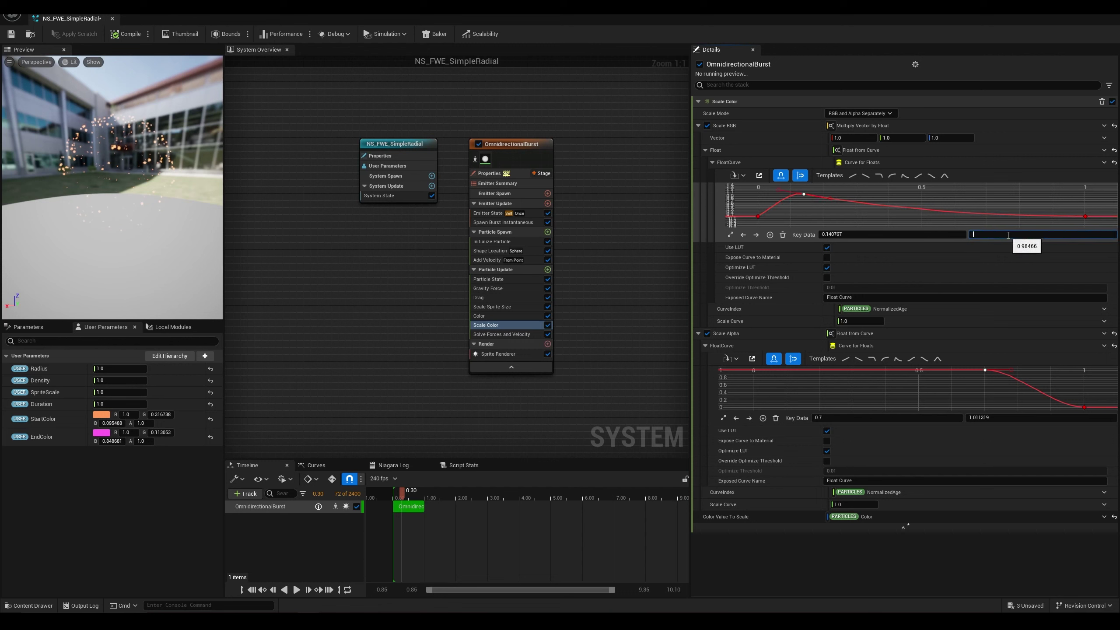
pyautogui.write('5')
pyautogui.press('Return')
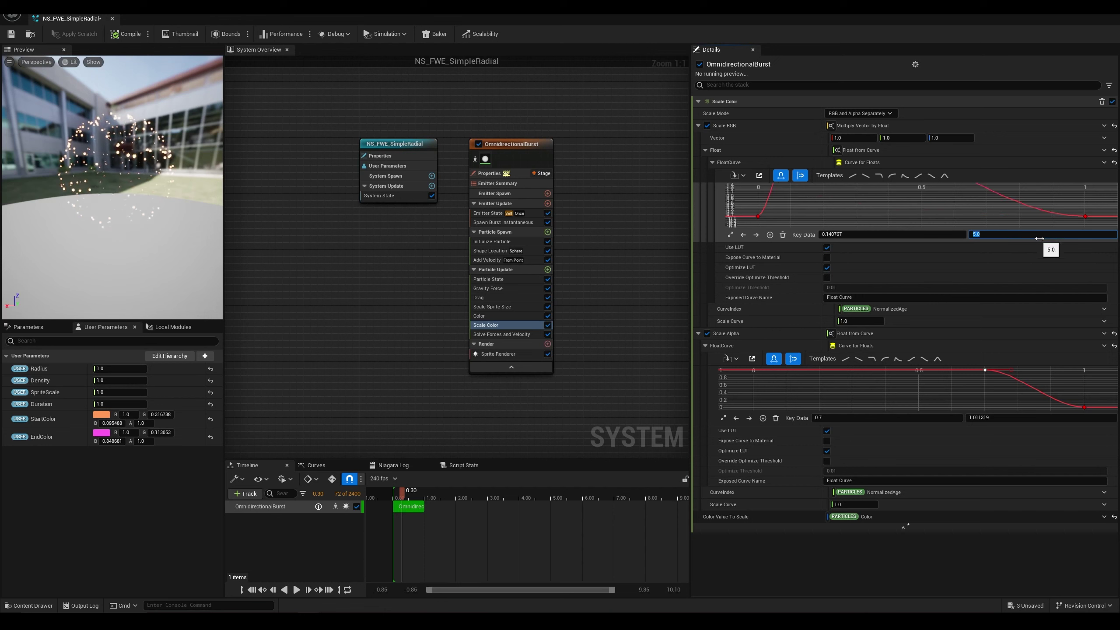
# Step: Set the Scale RGB float curve's end key to value 1 at time 0.4 and check the burst over its lifetime
pyautogui.click(1085, 216)
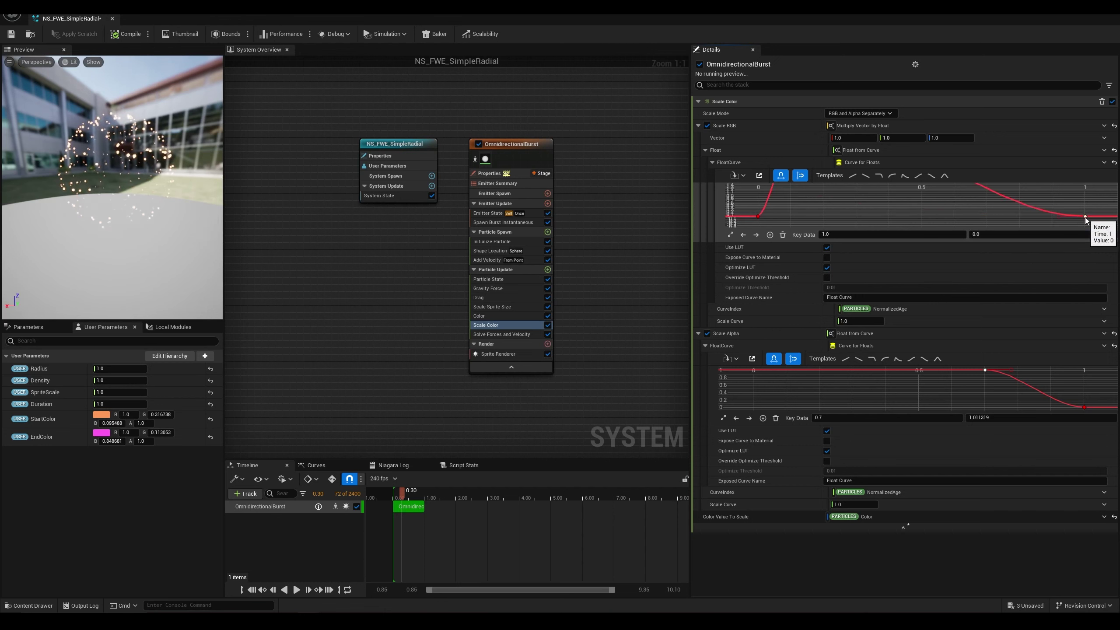
pyautogui.click(995, 235)
pyautogui.write('1')
pyautogui.press('Return')
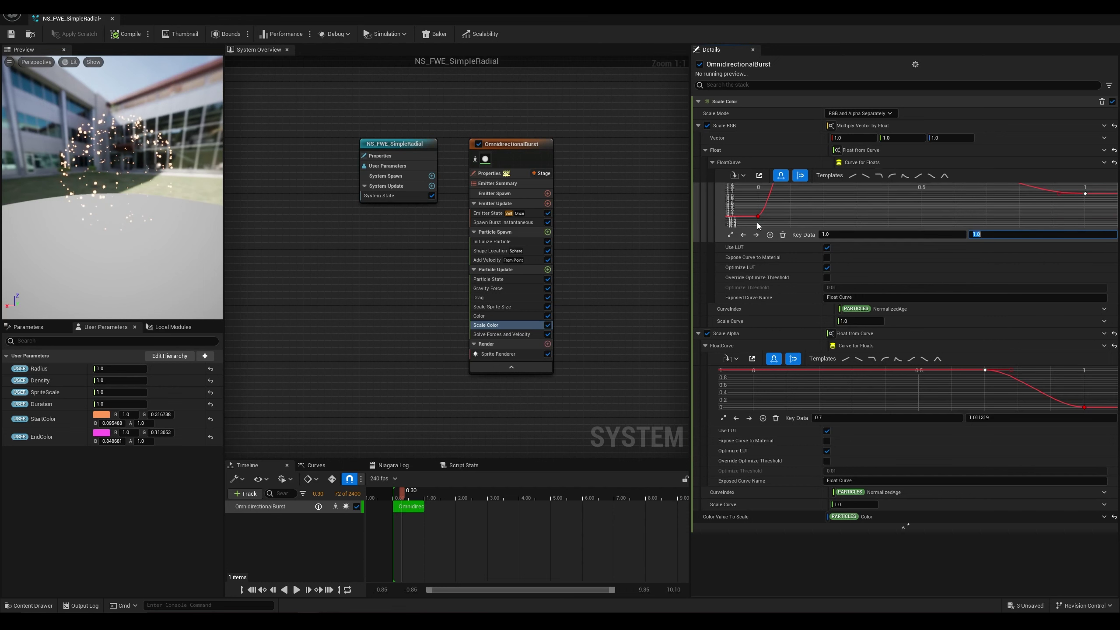
pyautogui.click(729, 235)
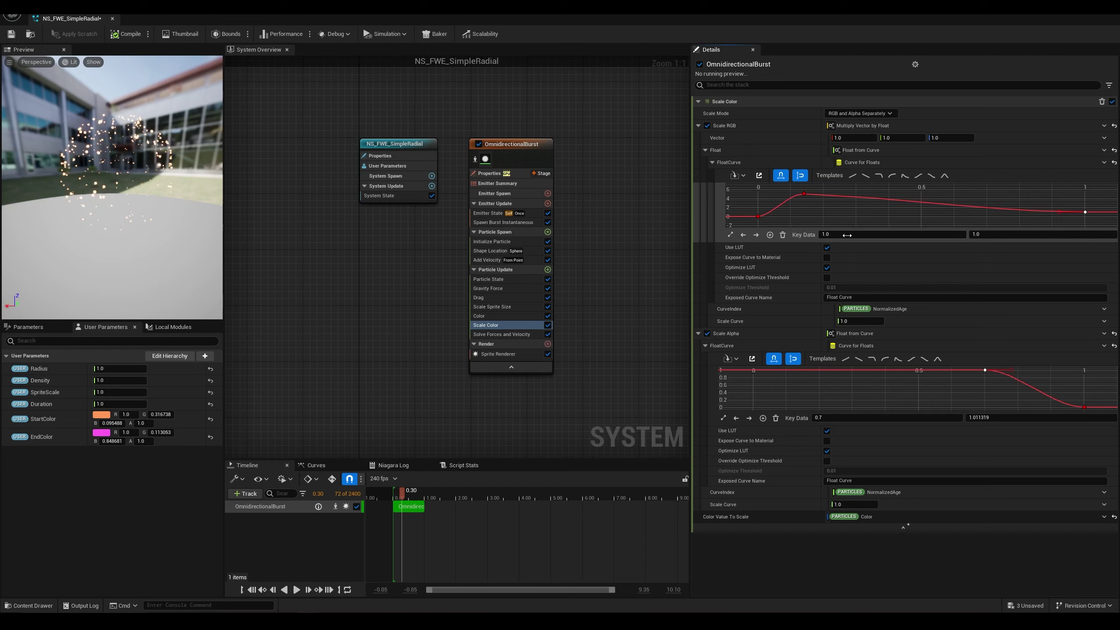
pyautogui.moveTo(847, 235); pyautogui.dragTo(799, 235)
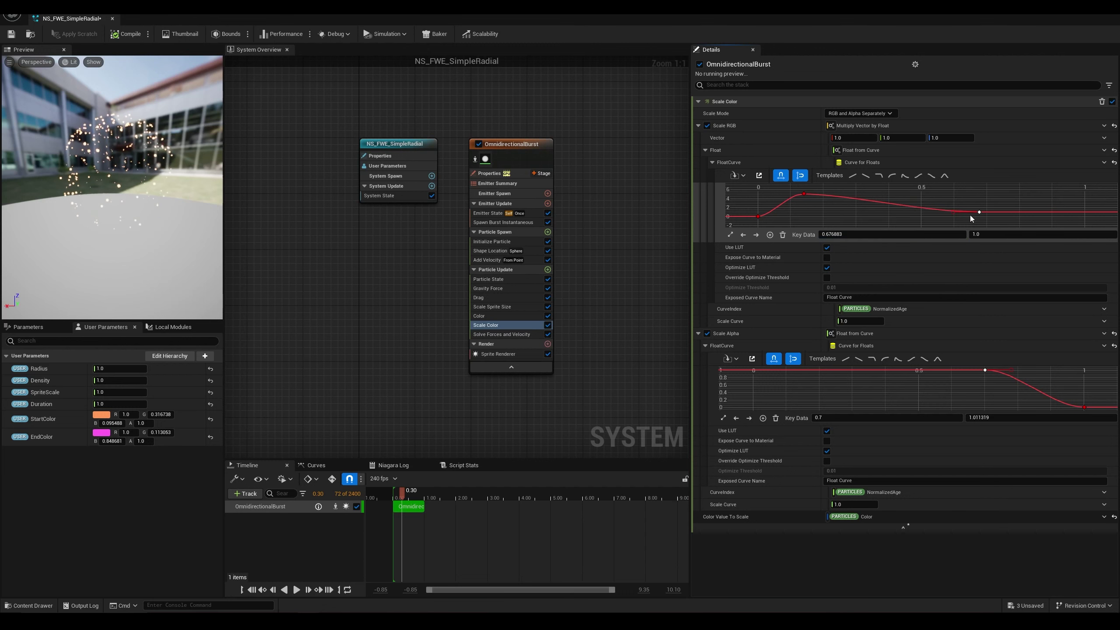
pyautogui.moveTo(911, 233); pyautogui.dragTo(903, 232)
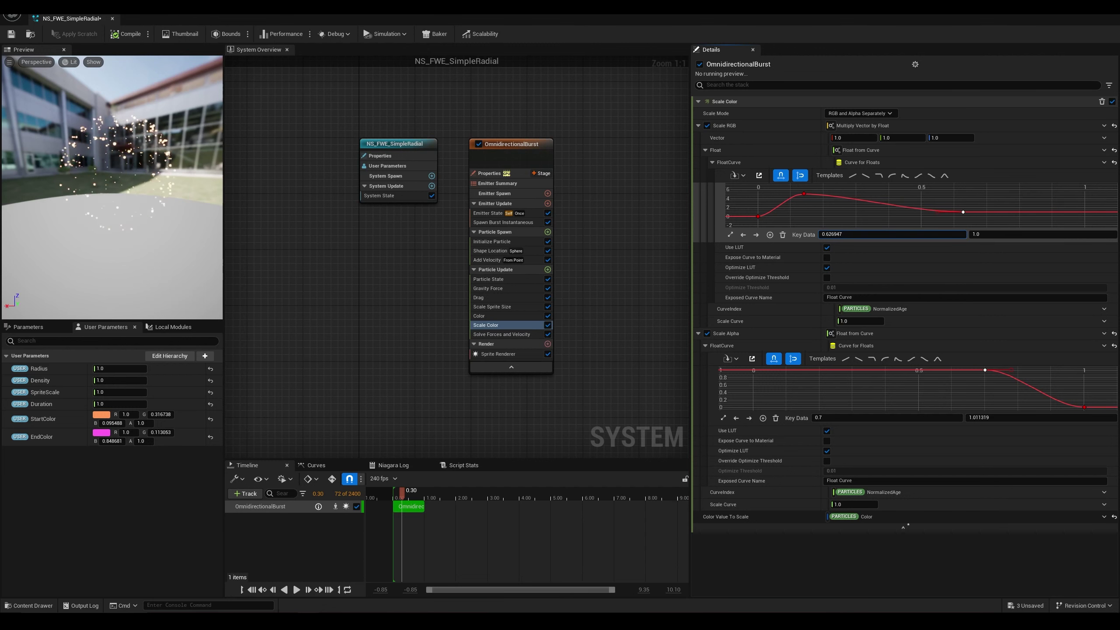
pyautogui.moveTo(829, 234); pyautogui.dragTo(811, 234)
pyautogui.click(832, 234)
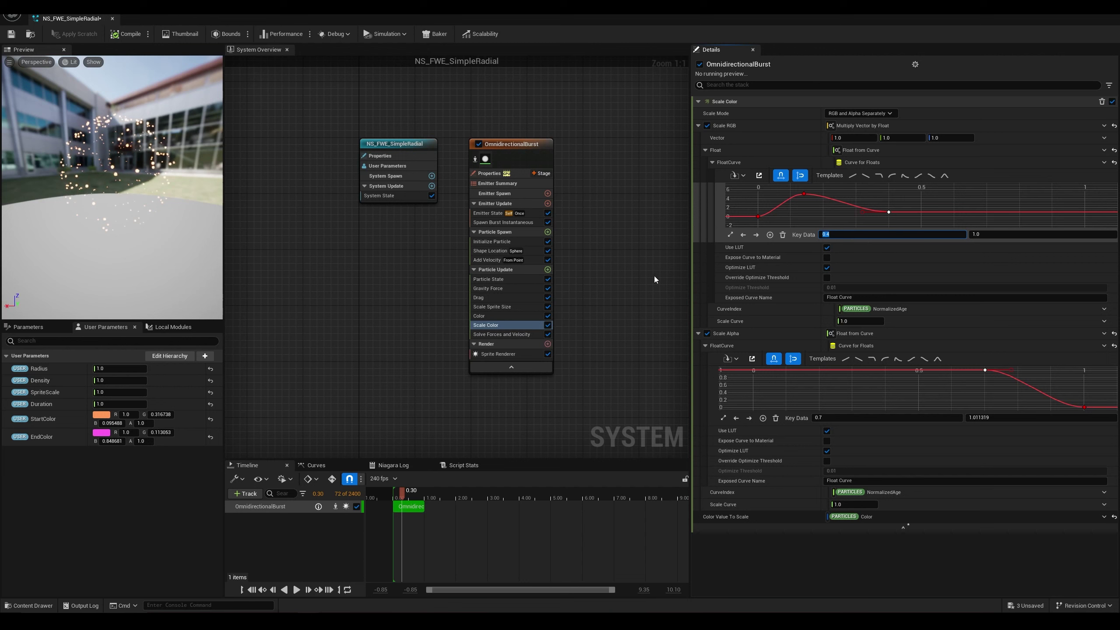
pyautogui.click(403, 498)
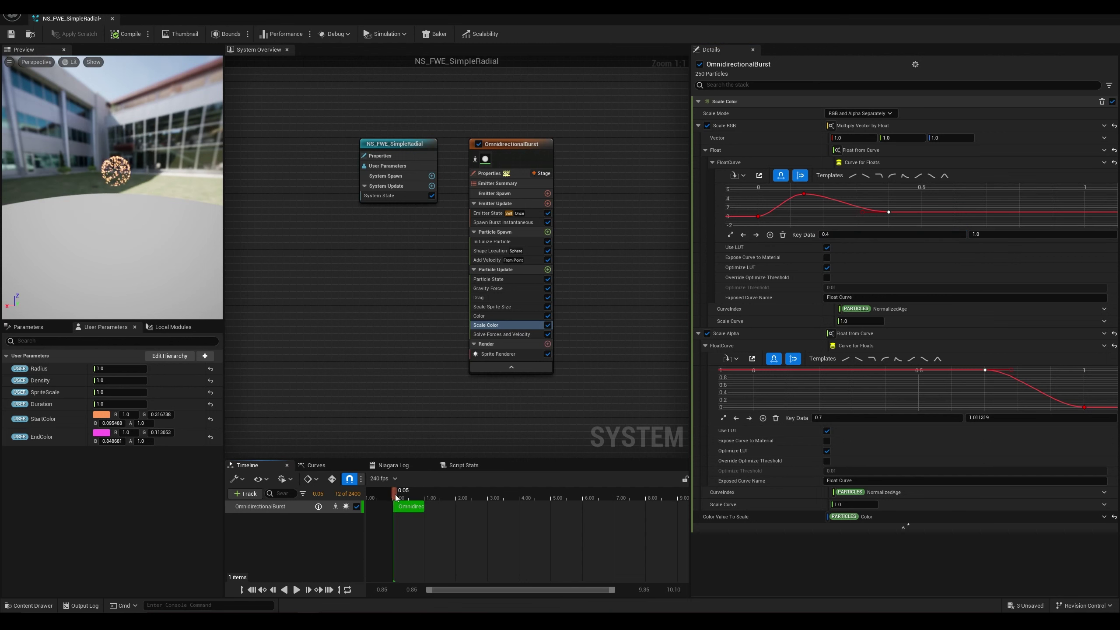
pyautogui.moveTo(403, 498); pyautogui.dragTo(420, 497)
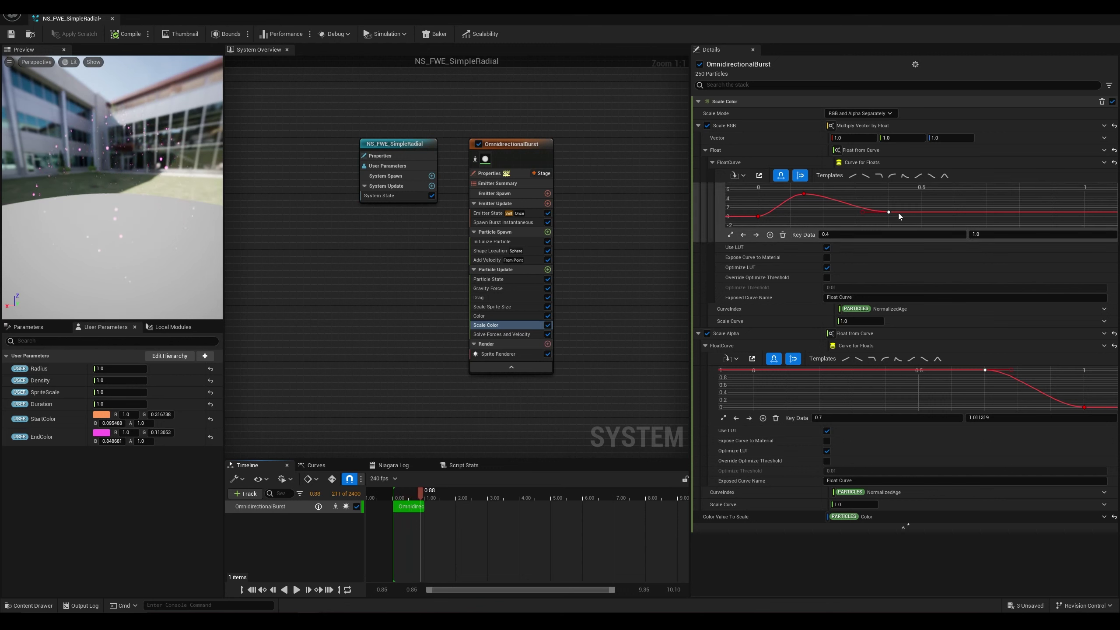
# Step: Raise the peak key of the Scale RGB float curve to a value of 10
pyautogui.click(803, 193)
pyautogui.click(995, 235)
pyautogui.write('10')
pyautogui.press('Return')
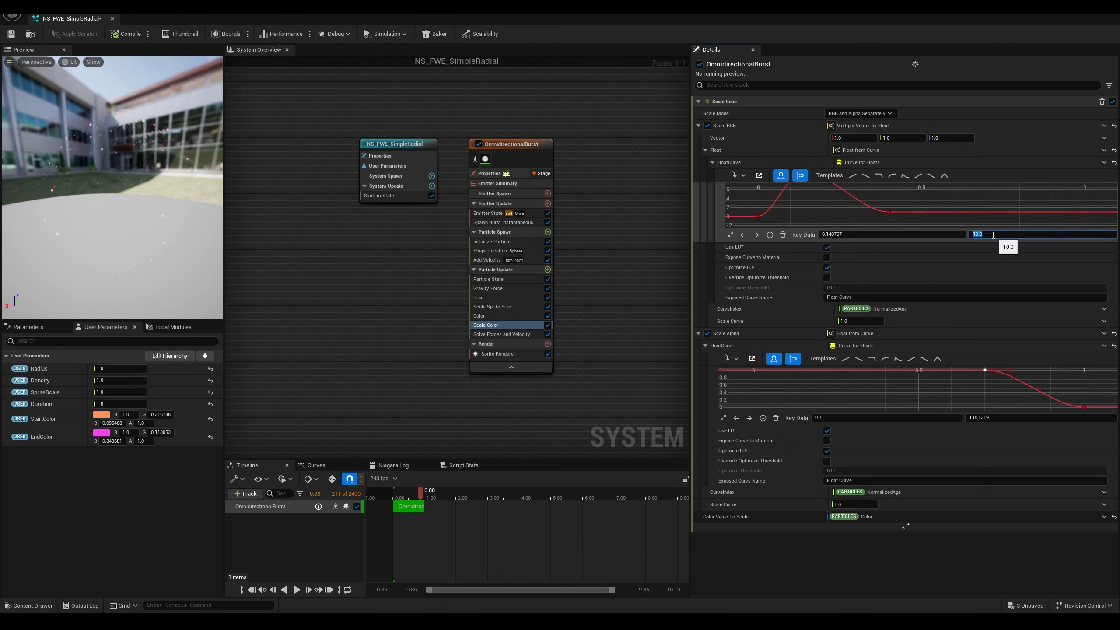
pyautogui.click(729, 234)
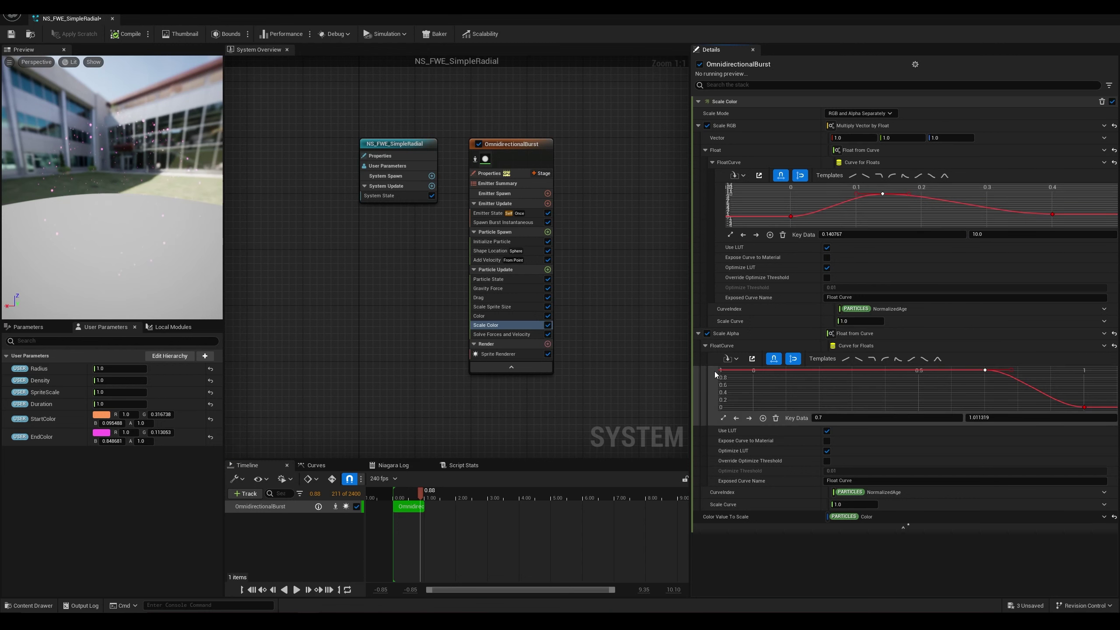
# Step: Move the Scale RGB float curve's end key to time 0.3 and preview the burst at about 0.30 seconds
pyautogui.click(1052, 214)
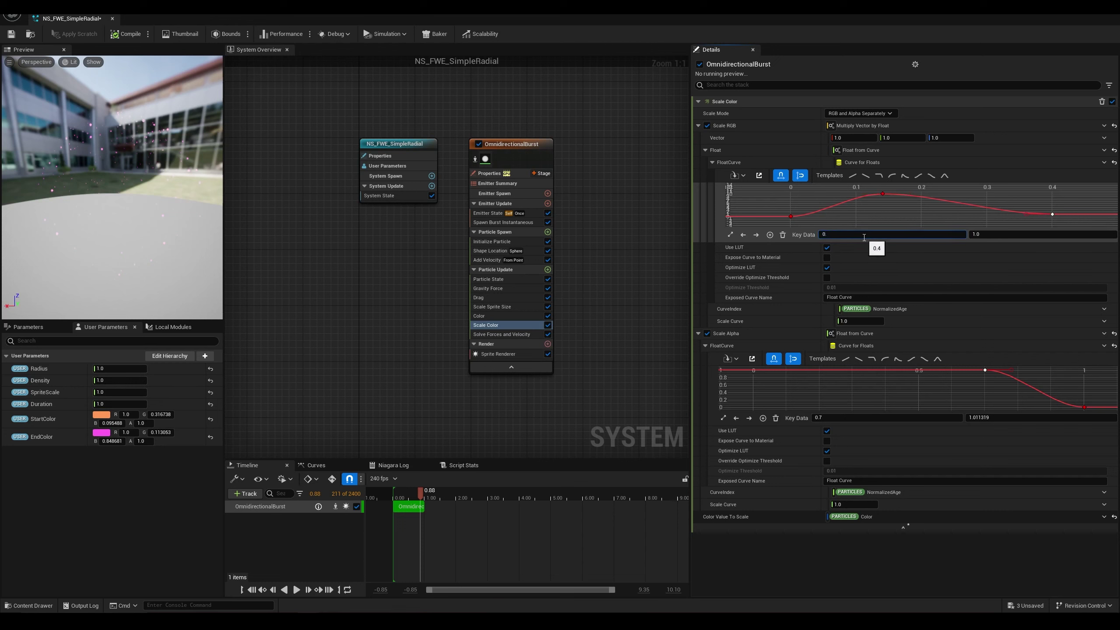
pyautogui.click(864, 237)
pyautogui.write('0.3')
pyautogui.press('Return')
pyautogui.moveTo(417, 496)
pyautogui.mouseDown()
pyautogui.moveTo(390, 493)
pyautogui.moveTo(418, 493)
pyautogui.moveTo(401, 491)
pyautogui.mouseUp()
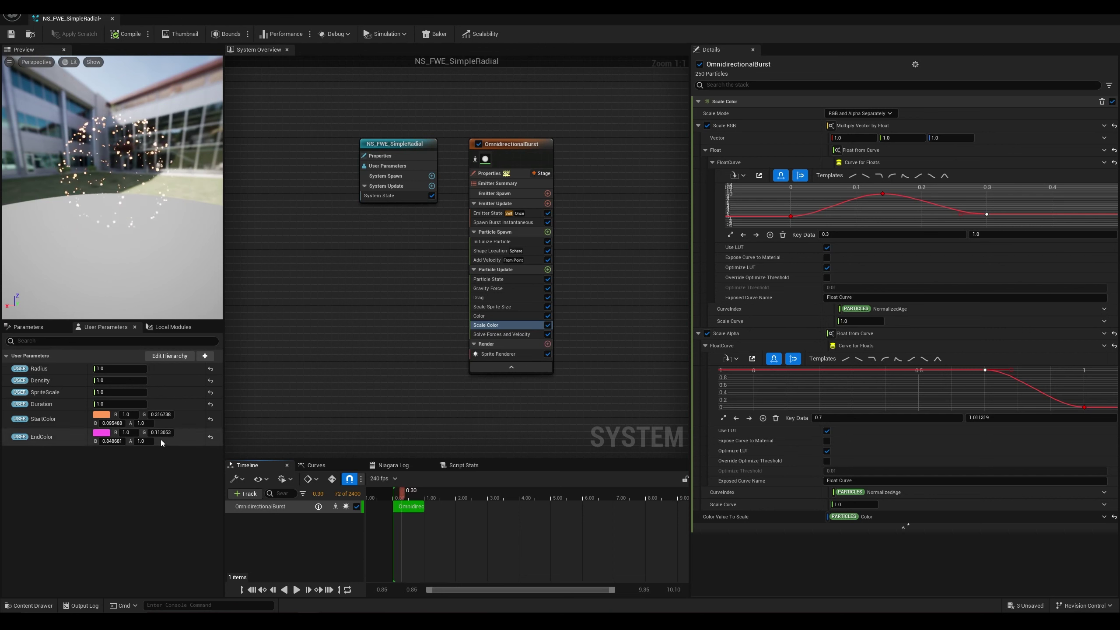
# Step: Change the StartColor user parameter to a saturated orange-red, sRGB hex FF4000FF
pyautogui.click(102, 414)
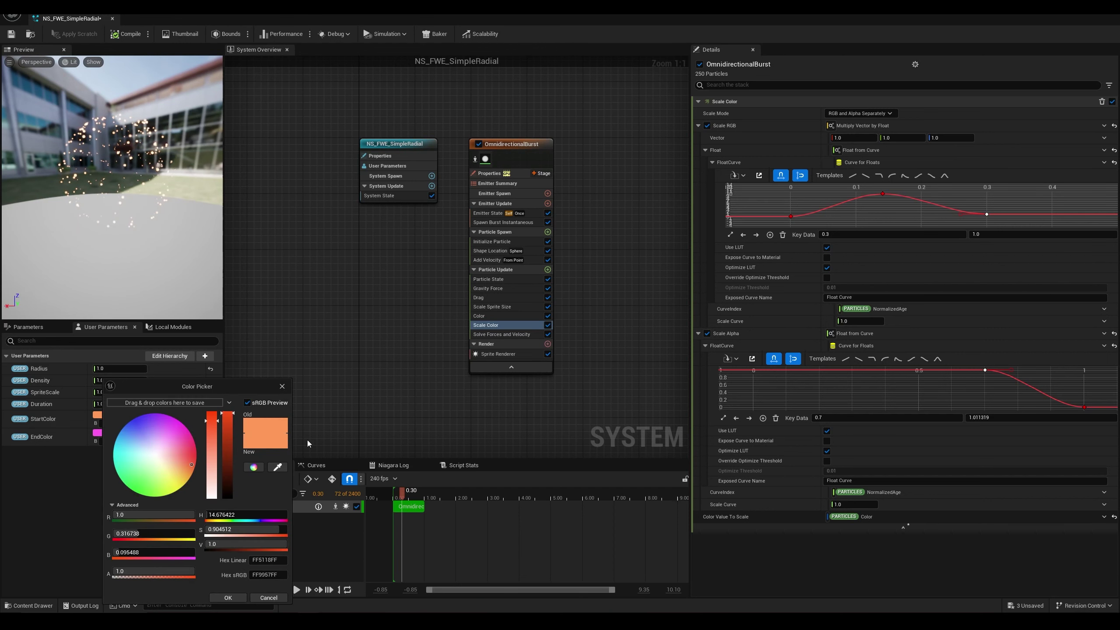
pyautogui.moveTo(184, 454); pyautogui.dragTo(206, 461)
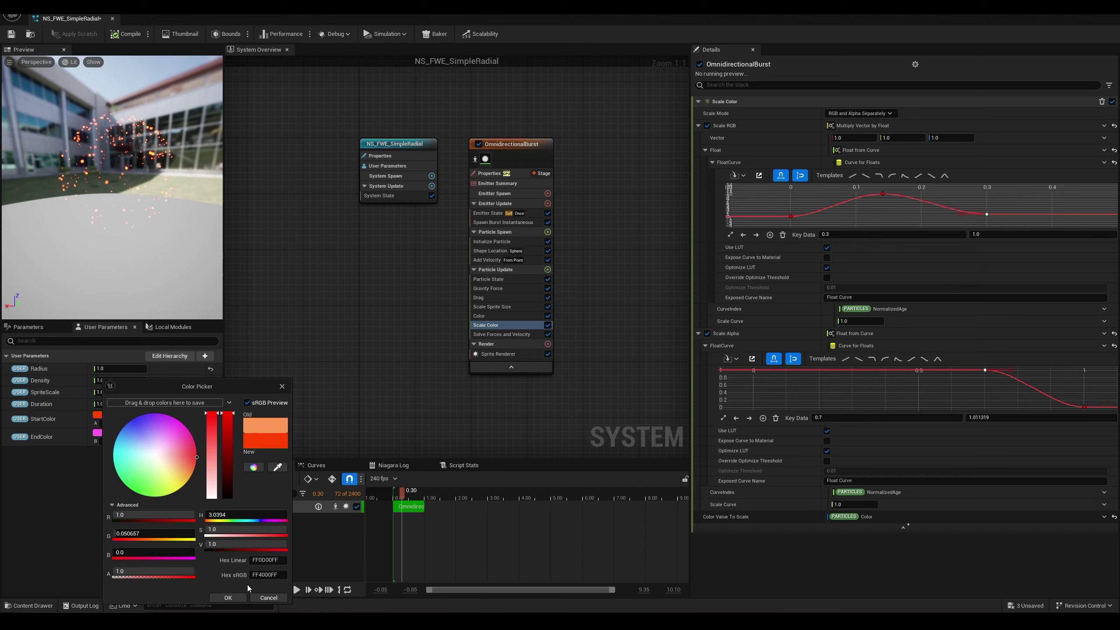
pyautogui.click(227, 596)
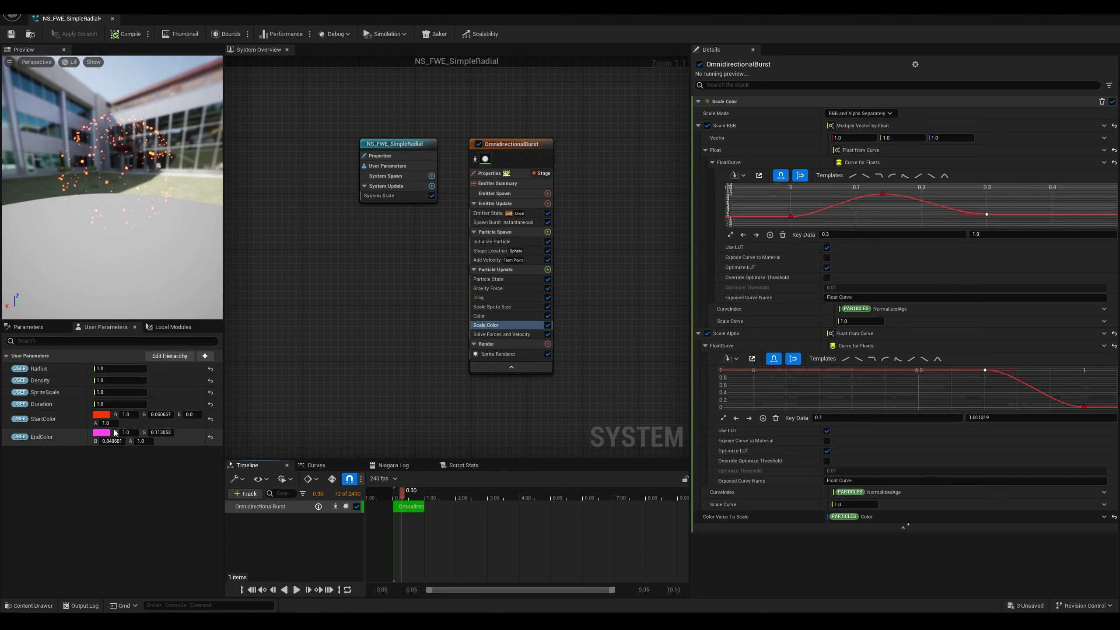
# Step: Change the EndColor user parameter to a saturated green, sRGB hex 33FF00FF
pyautogui.click(97, 432)
pyautogui.moveTo(183, 466); pyautogui.dragTo(135, 491)
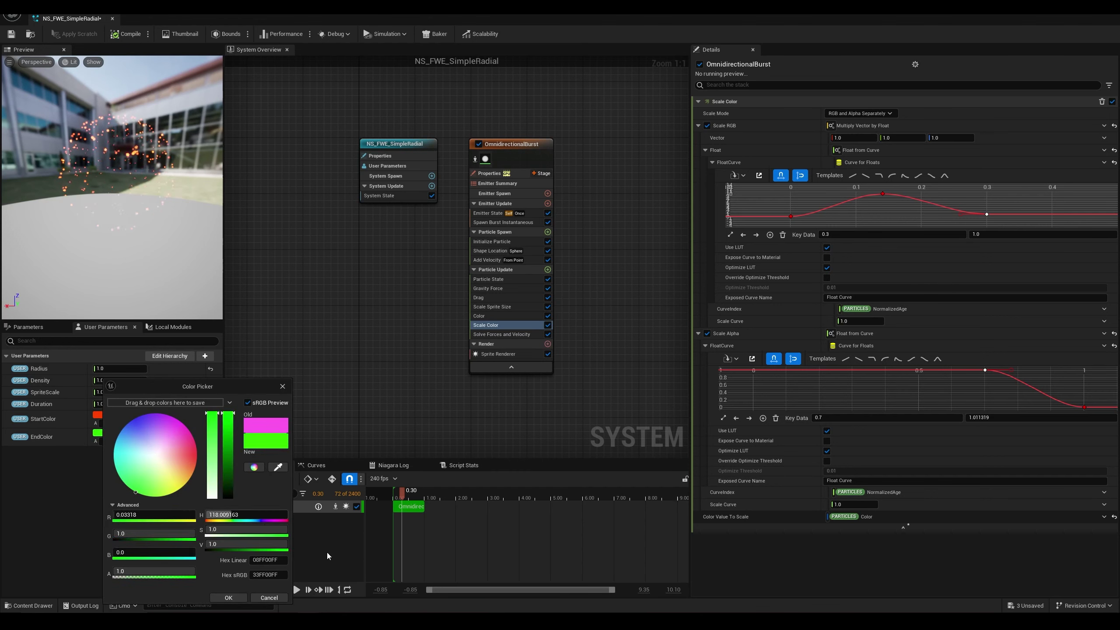
pyautogui.click(238, 598)
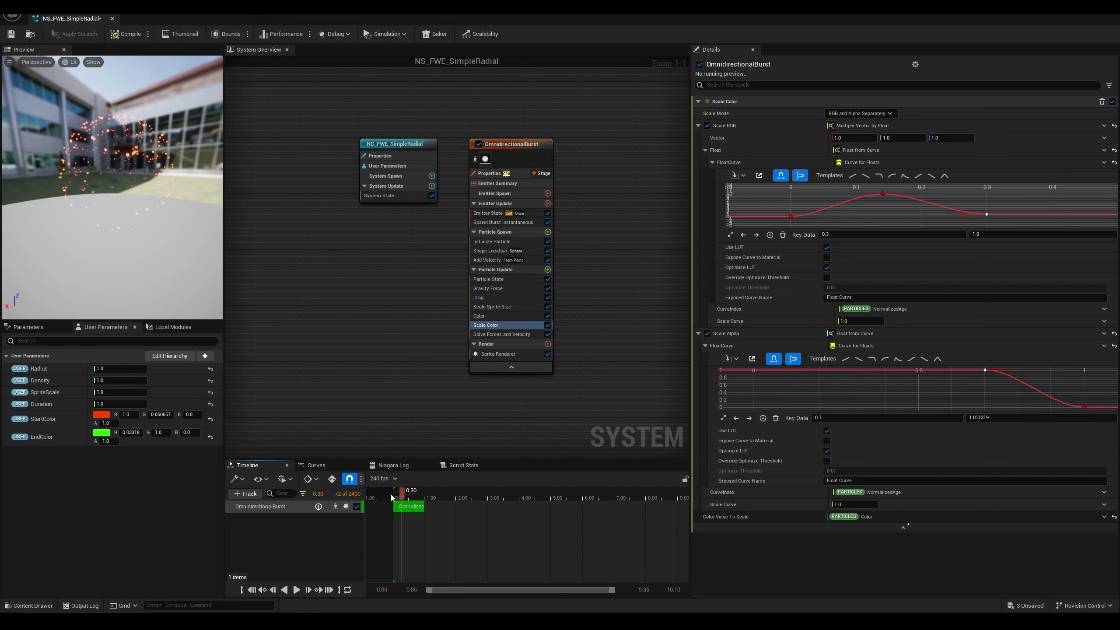
# Step: Set the Duration user parameter to 2.0 and preview the longer burst by playing and scrubbing the timeline
pyautogui.moveTo(401, 497)
pyautogui.mouseDown()
pyautogui.moveTo(433, 502)
pyautogui.moveTo(405, 503)
pyautogui.mouseUp()
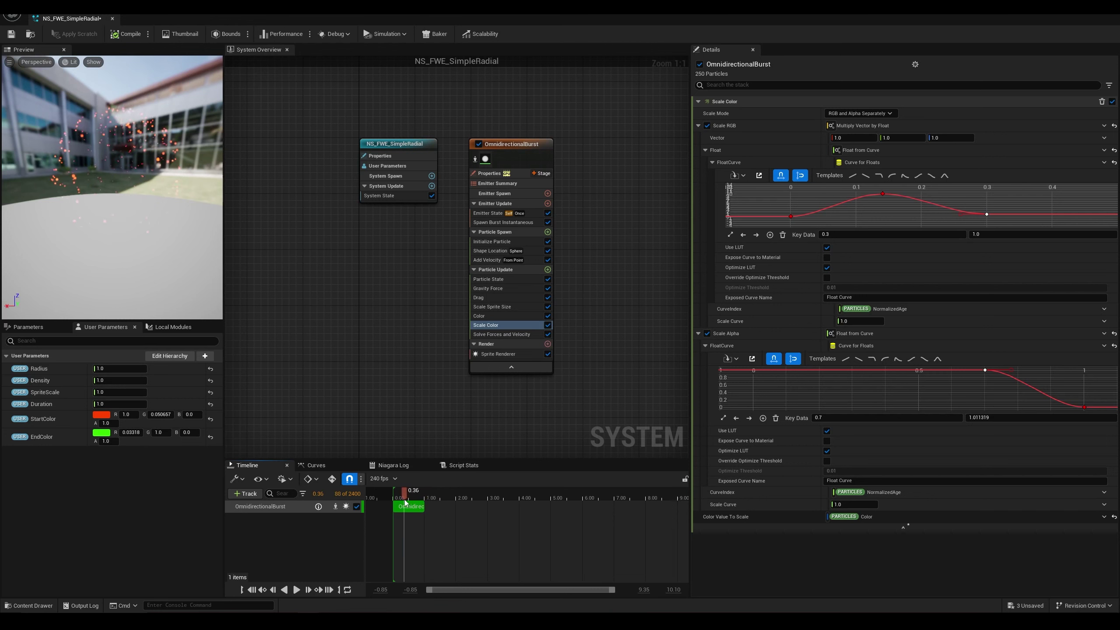
pyautogui.click(119, 403)
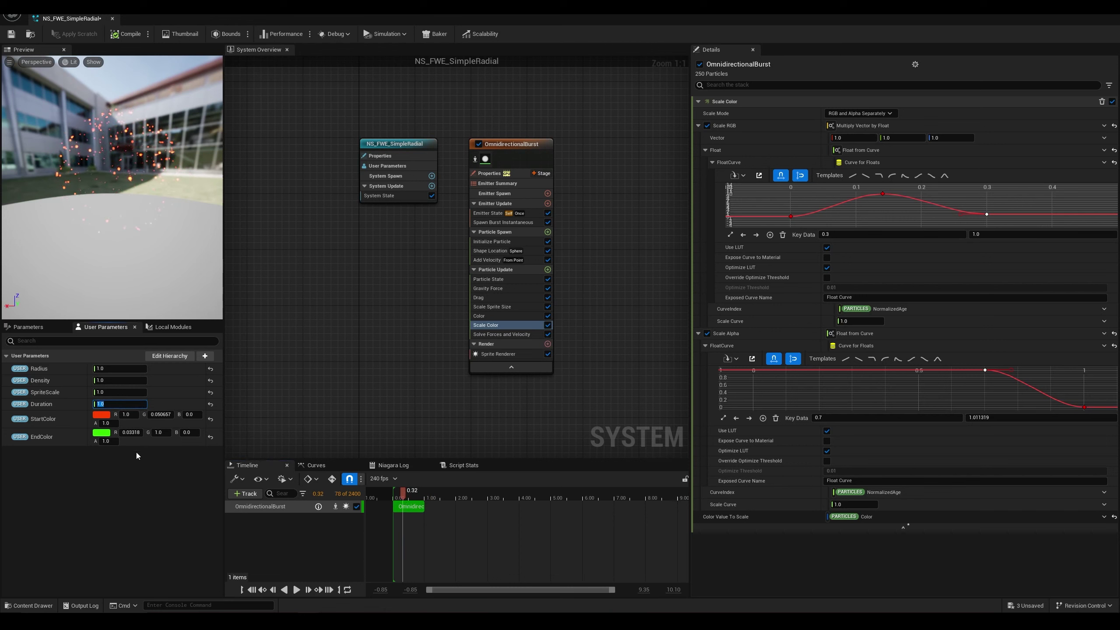
pyautogui.moveTo(392, 497)
pyautogui.mouseDown()
pyautogui.moveTo(444, 495)
pyautogui.moveTo(395, 495)
pyautogui.mouseUp()
pyautogui.click(296, 592)
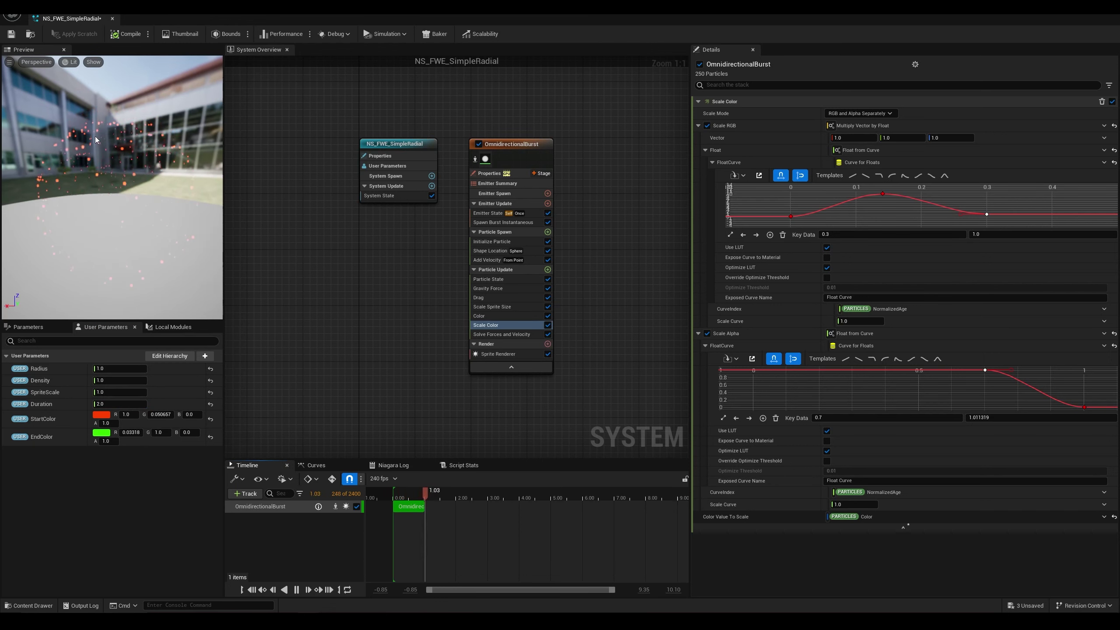
pyautogui.press('space')
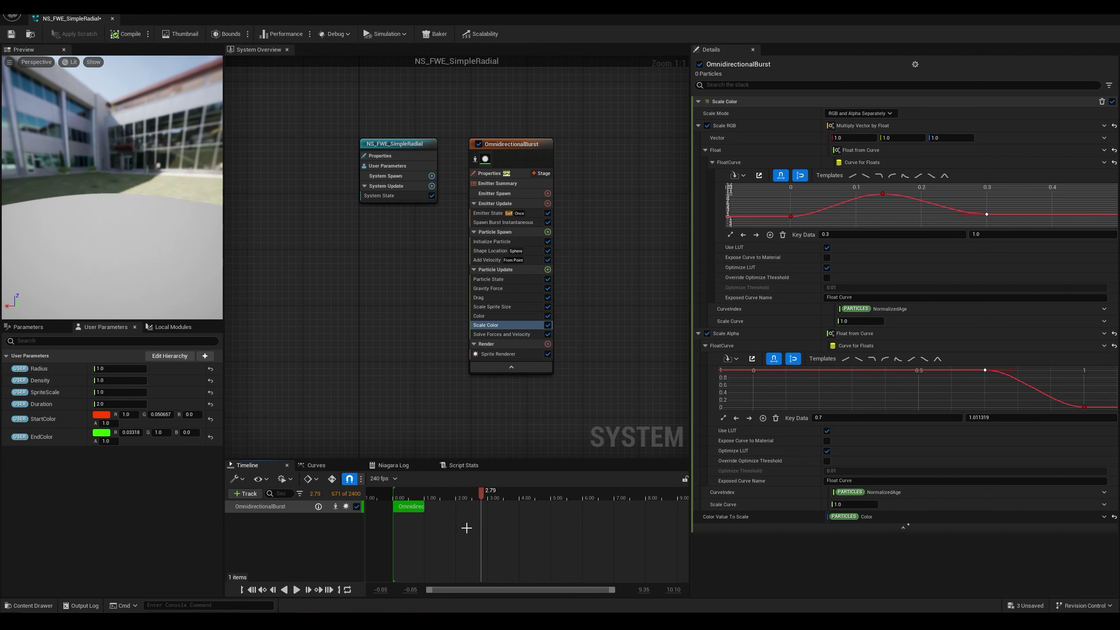
pyautogui.moveTo(478, 490); pyautogui.dragTo(439, 495)
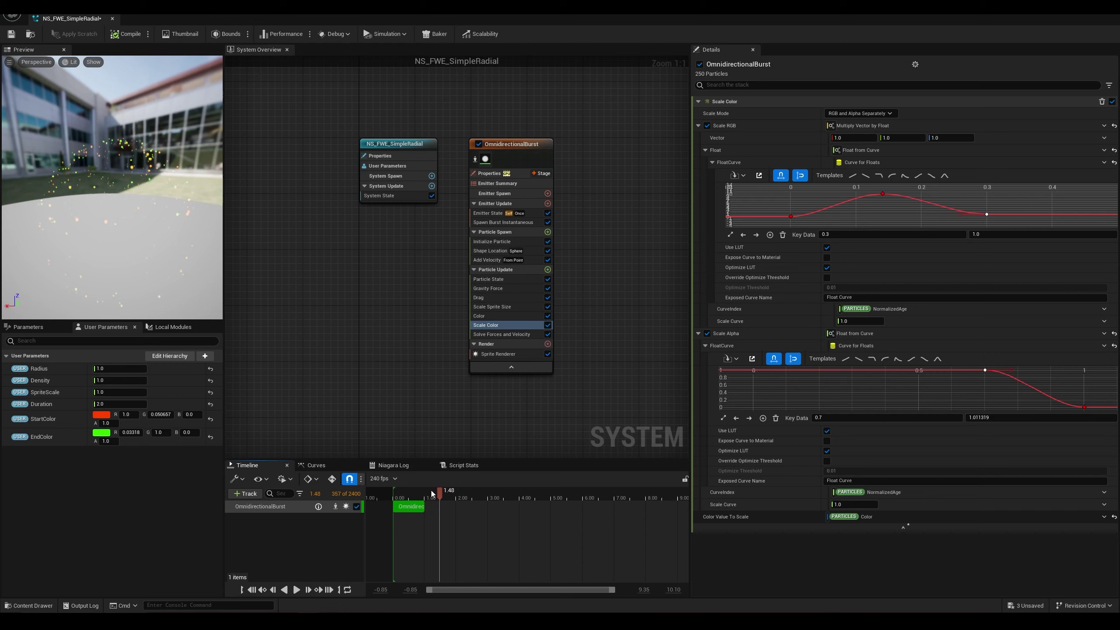
pyautogui.moveTo(430, 489)
pyautogui.mouseDown()
pyautogui.moveTo(423, 494)
pyautogui.moveTo(434, 497)
pyautogui.mouseUp()
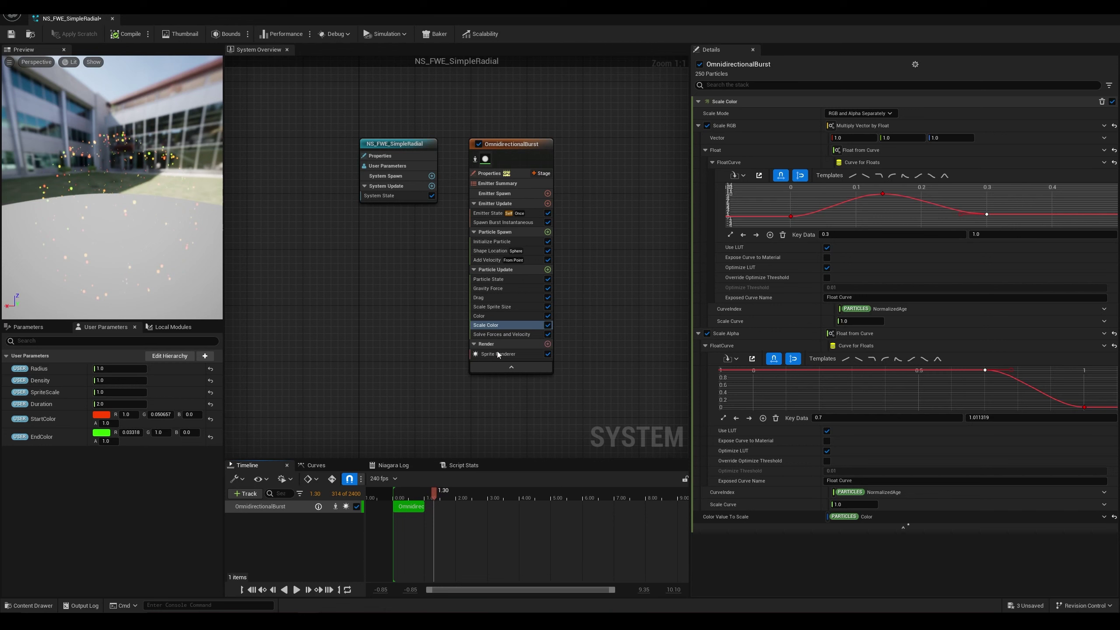
# Step: Add a Curl Noise Force module to the OmnidirectionalBurst emitter's Particle Update group
pyautogui.click(547, 269)
pyautogui.write('curlk')
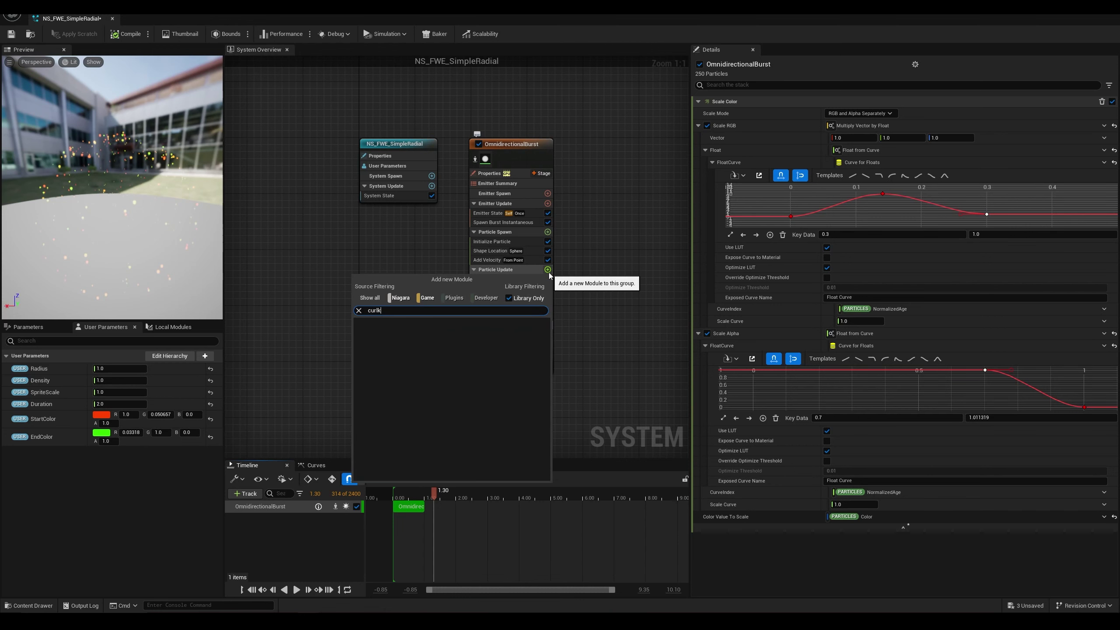
pyautogui.press('BackSpace')
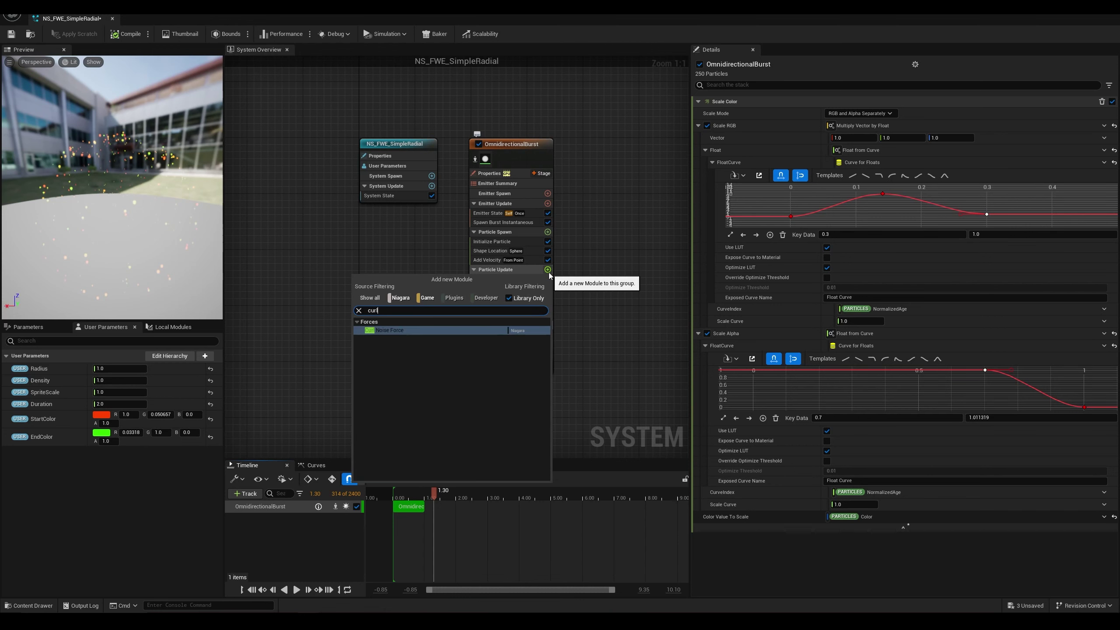
pyautogui.click(412, 330)
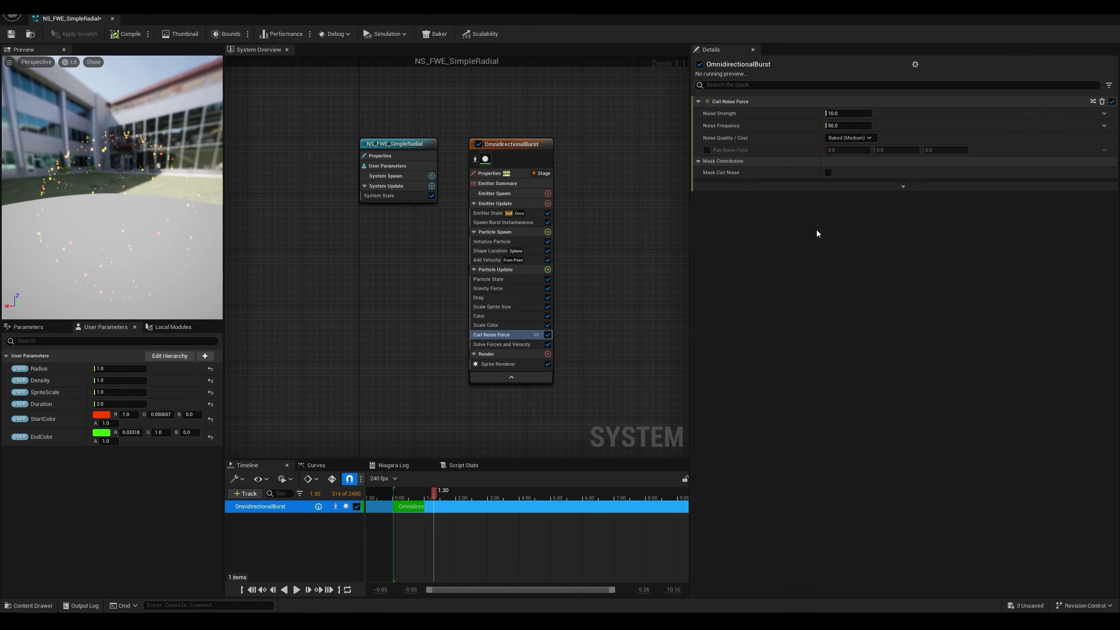
# Step: Set the Curl Noise Force's Noise Strength to 100 and Noise Frequency to 10, and play the burst
pyautogui.click(863, 114)
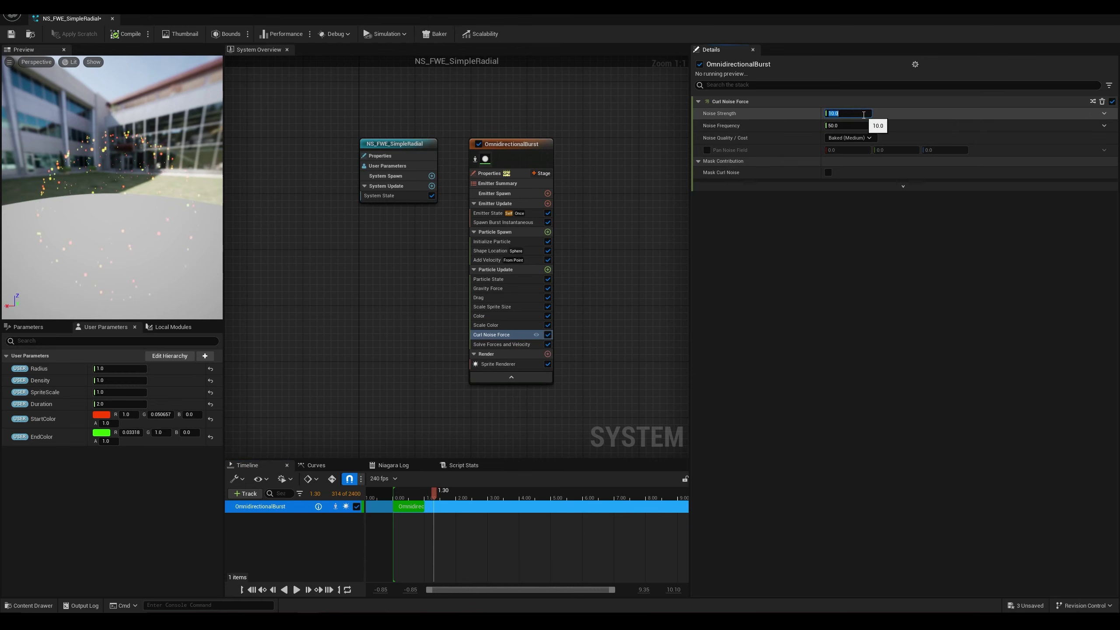
pyautogui.write('100')
pyautogui.click(854, 126)
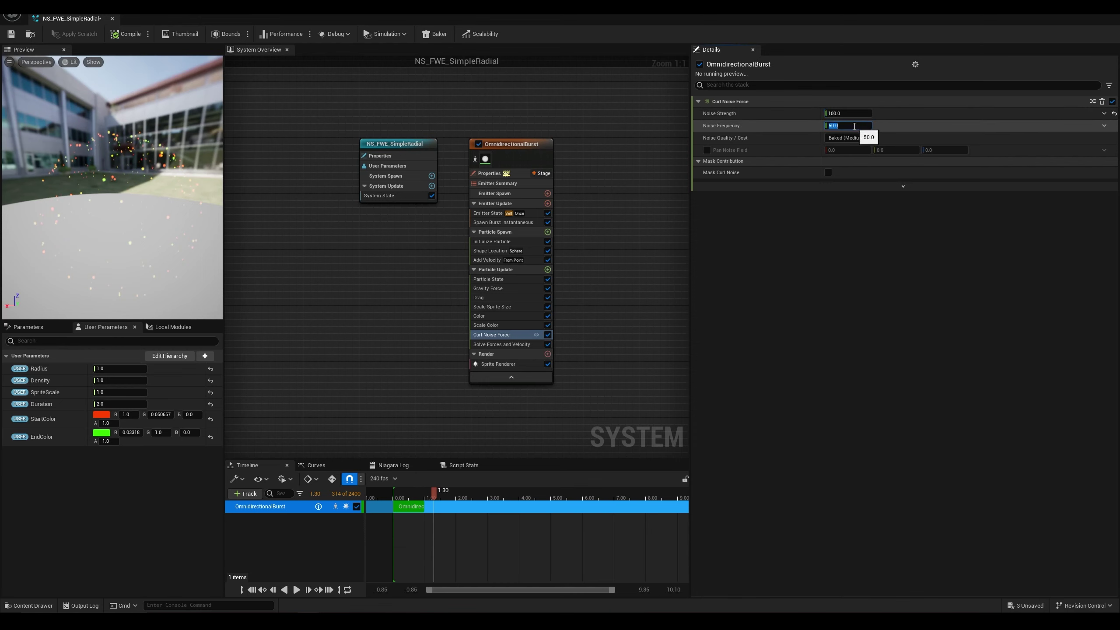
pyautogui.press('Return')
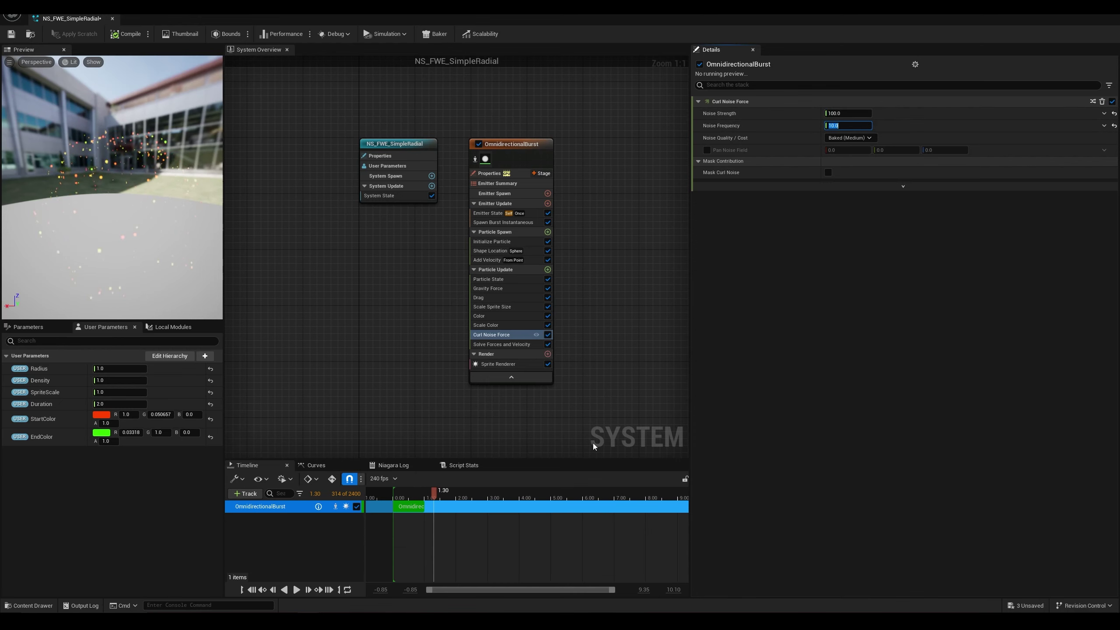
pyautogui.moveTo(433, 496); pyautogui.dragTo(394, 490)
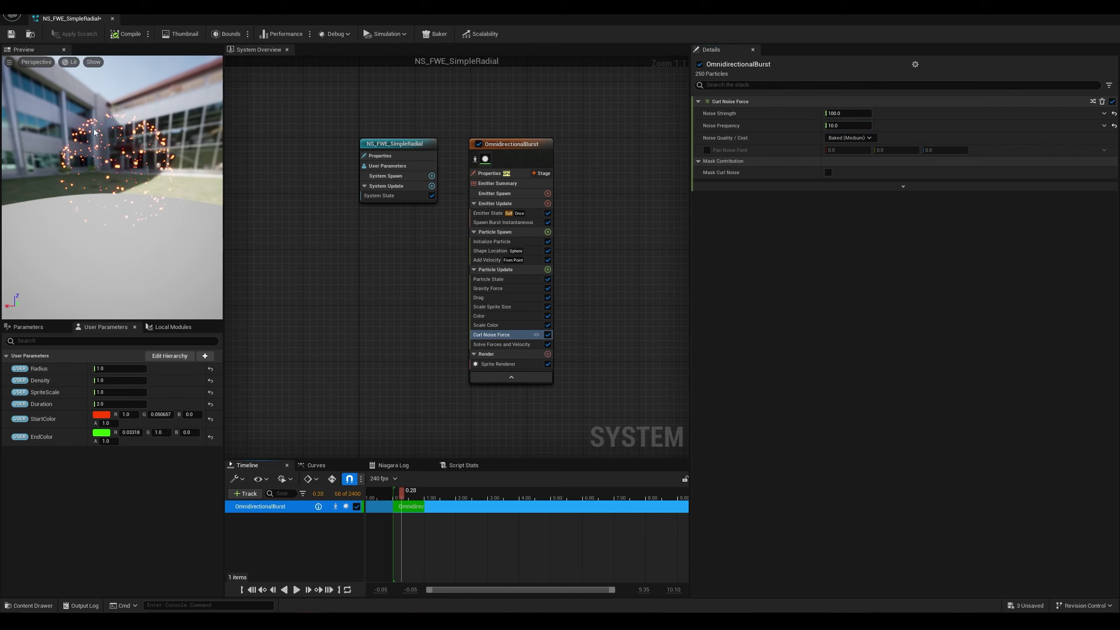
pyautogui.moveTo(406, 498)
pyautogui.mouseDown()
pyautogui.moveTo(437, 498)
pyautogui.moveTo(388, 496)
pyautogui.mouseUp()
pyautogui.click(296, 589)
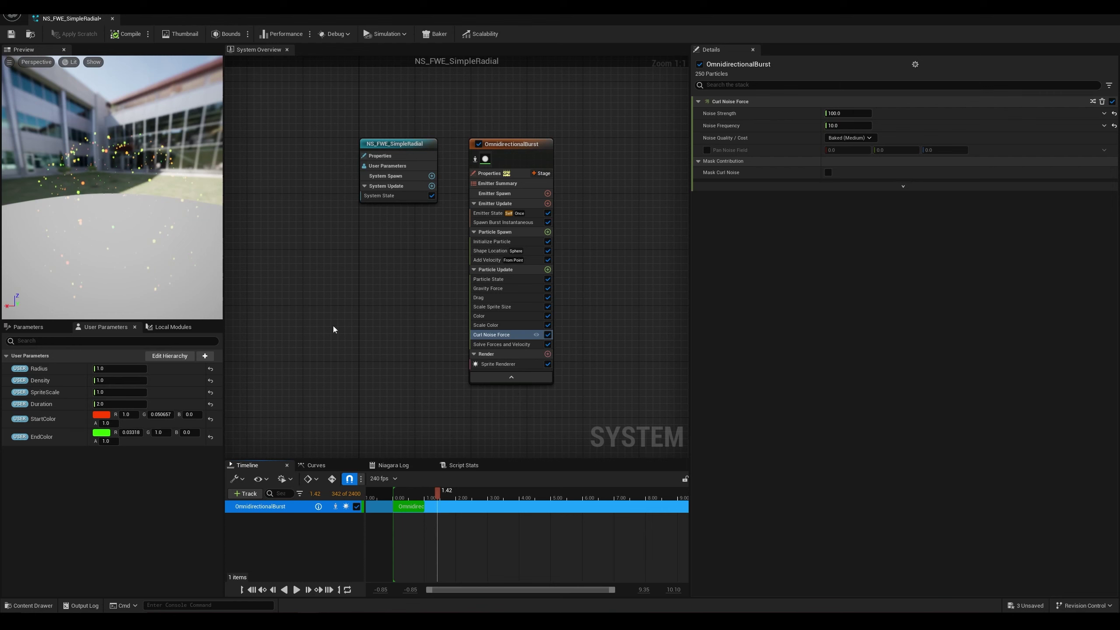
# Step: Raise the Curl Noise Force's Noise Strength to 150 and replay the burst from before its start
pyautogui.click(835, 113)
pyautogui.write('150.0')
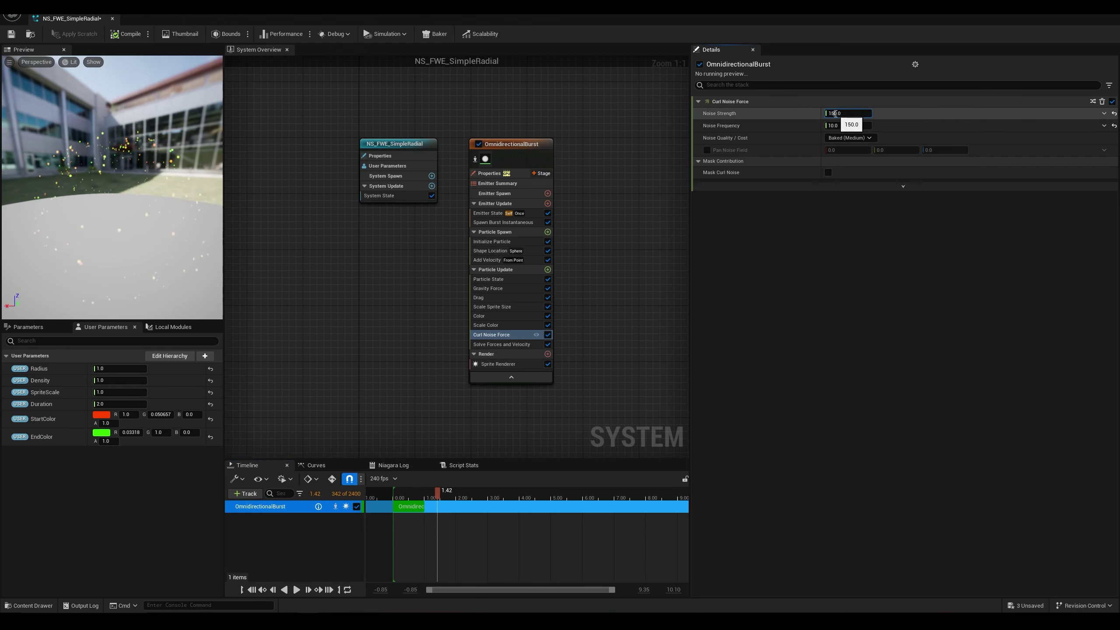
pyautogui.moveTo(425, 499); pyautogui.dragTo(380, 496)
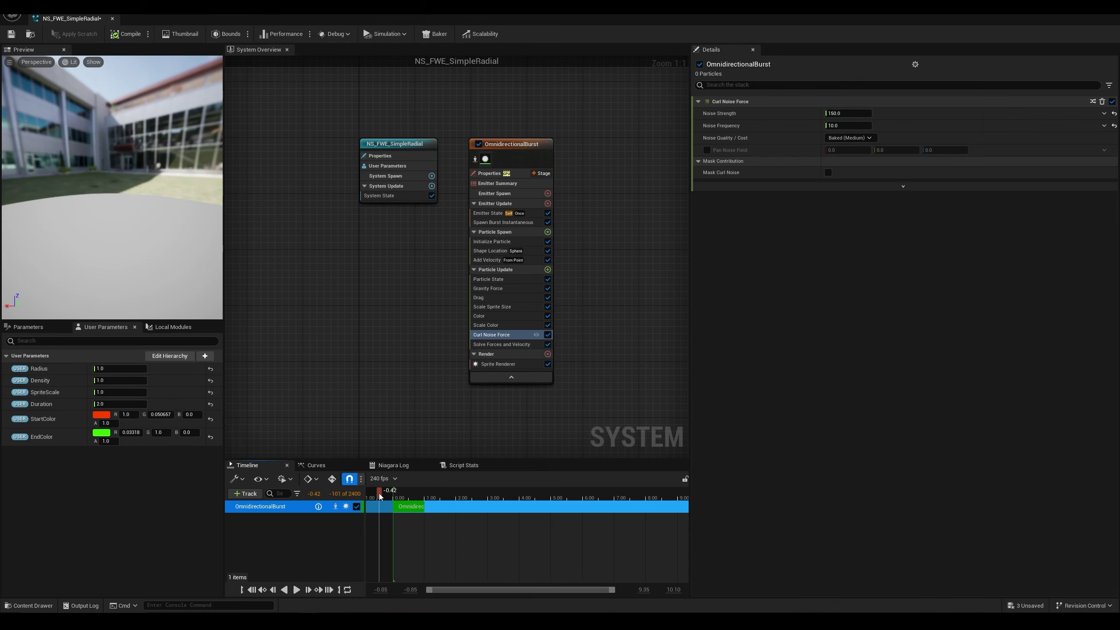
pyautogui.click(296, 590)
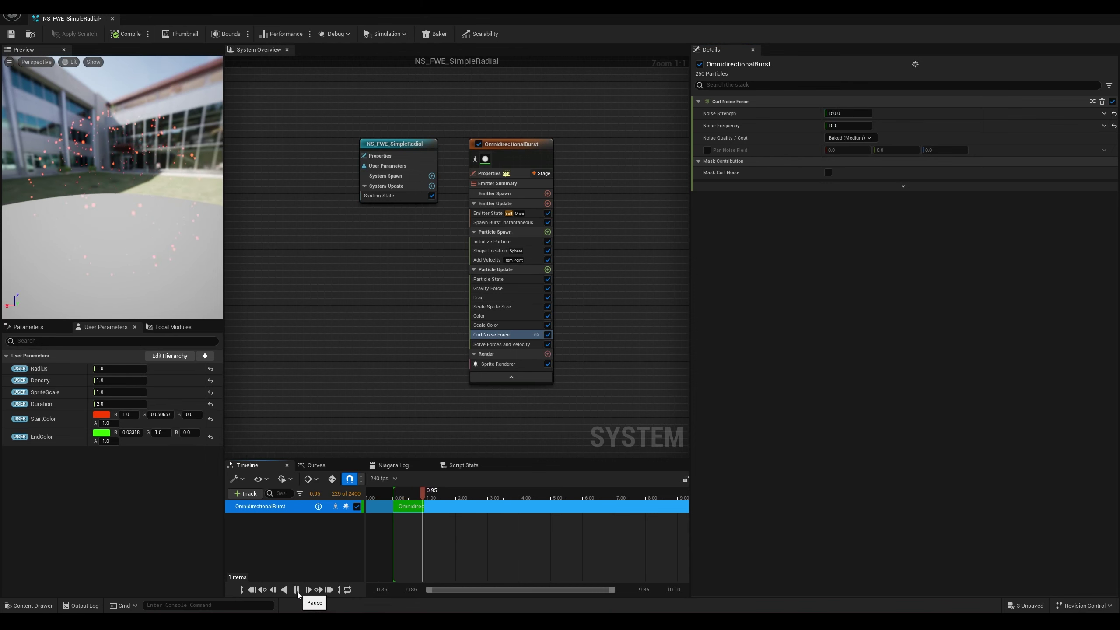
pyautogui.click(297, 593)
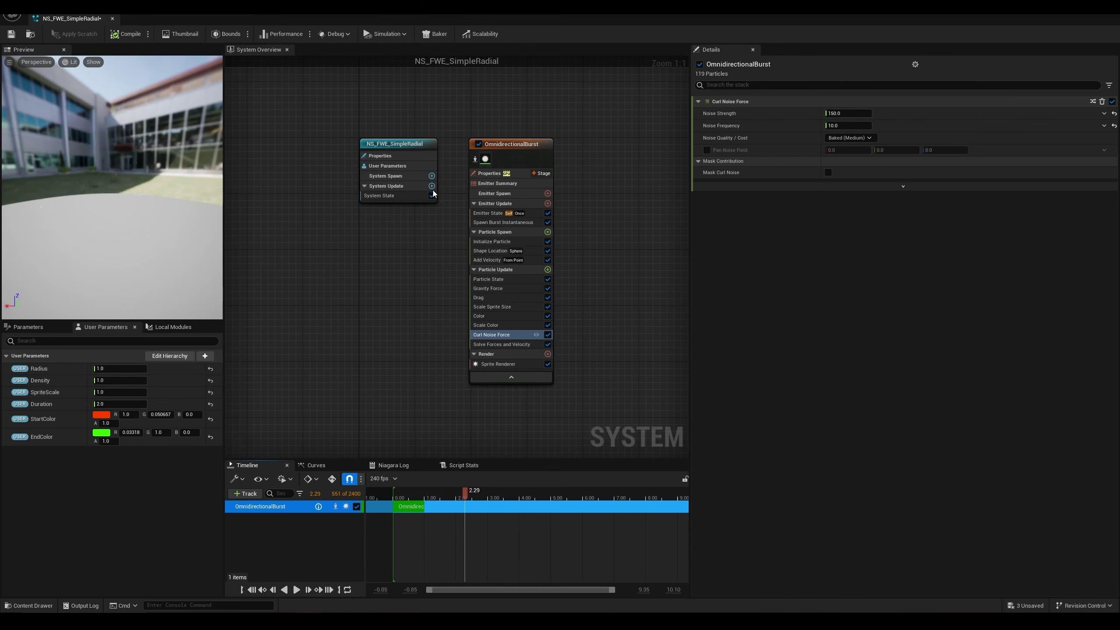
# Step: Save and close the NS_FWE_SimpleRadial system, and save all remaining changes in the level editor
pyautogui.click(9, 37)
pyautogui.click(111, 19)
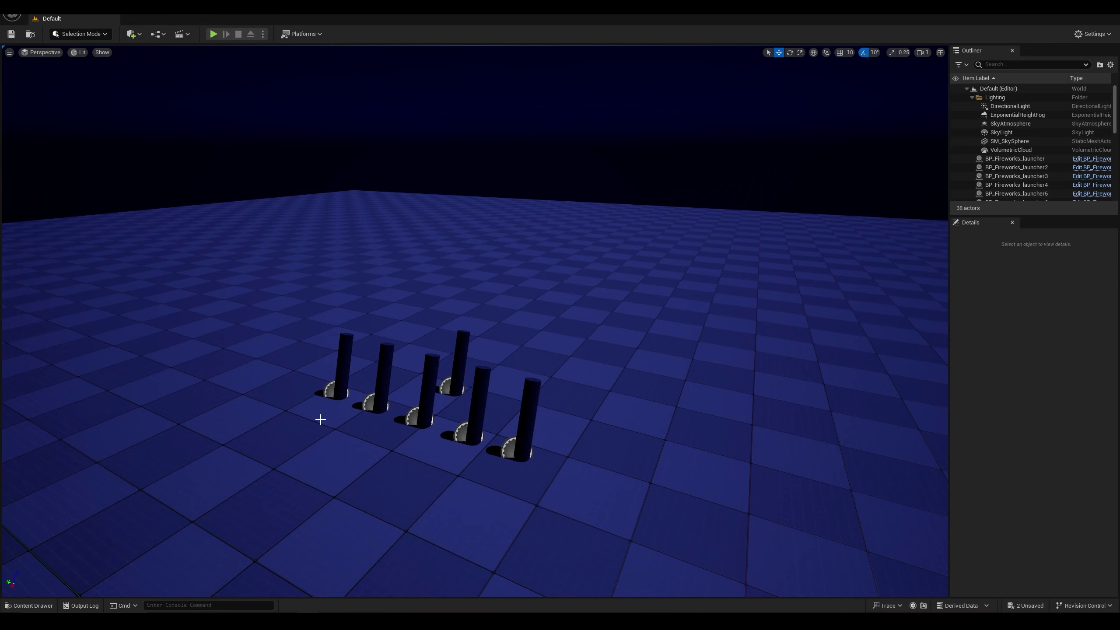
pyautogui.hotkey('ctrl', 'shift', 's')
# Step: Open the BP_Fireworks_Rocket blueprint from the Tutorial folder at its Explode Rocket function
pyautogui.click(28, 606)
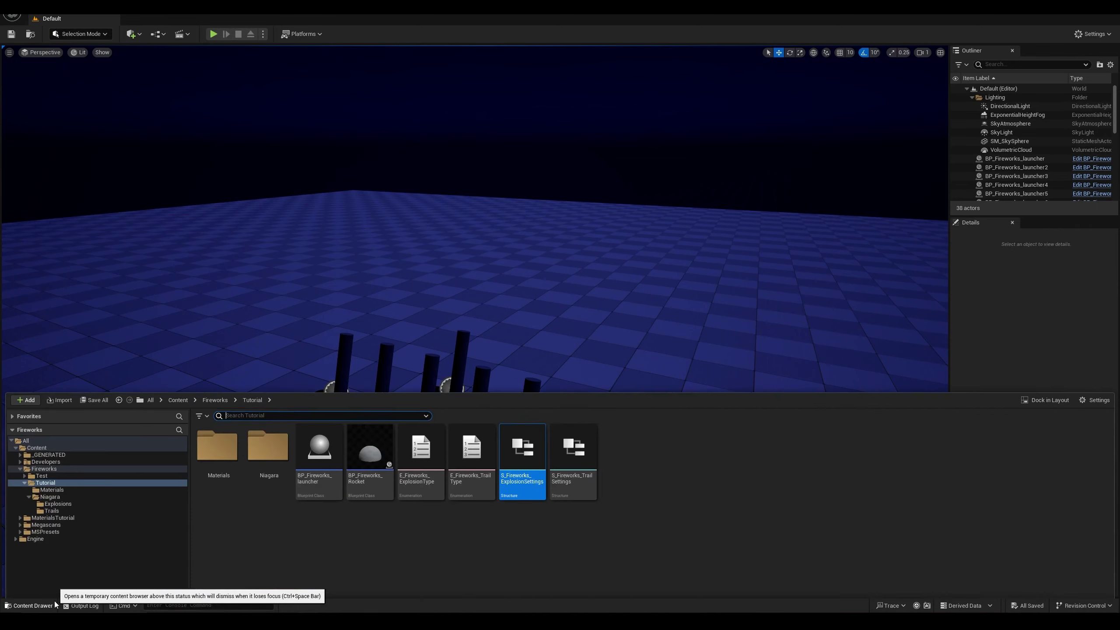
pyautogui.click(430, 517)
pyautogui.doubleClick(357, 426)
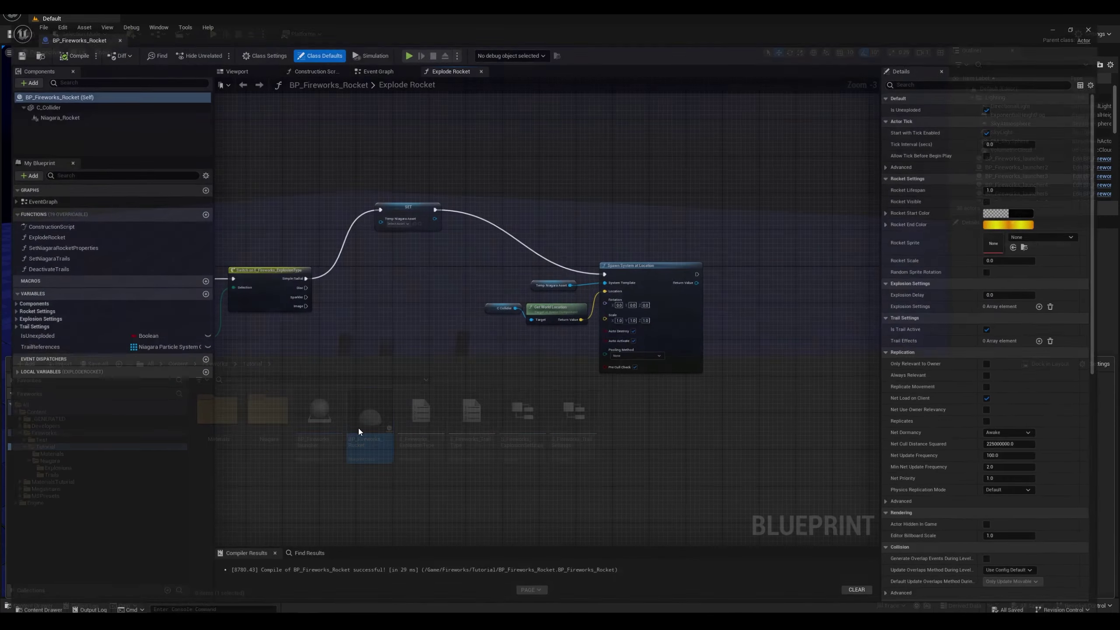
pyautogui.scroll(3, 435, 294)
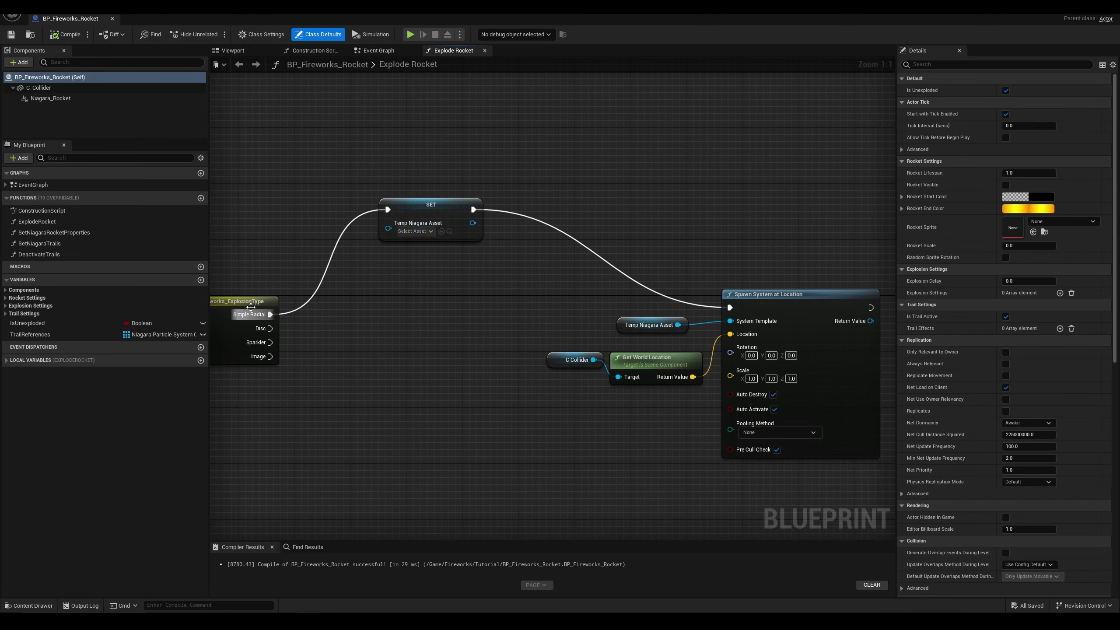
# Step: Assign NS_FWE_SimpleRadial as the Temp Niagara Asset on the SET node of the Simple Radial branch
pyautogui.click(429, 232)
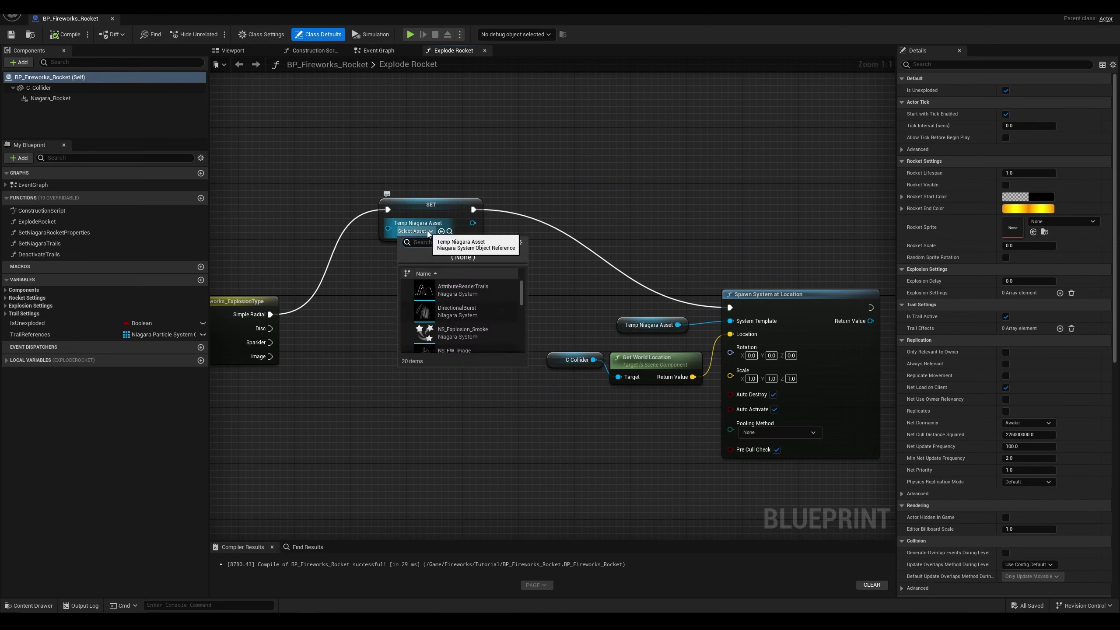
pyautogui.write('ns_fwe')
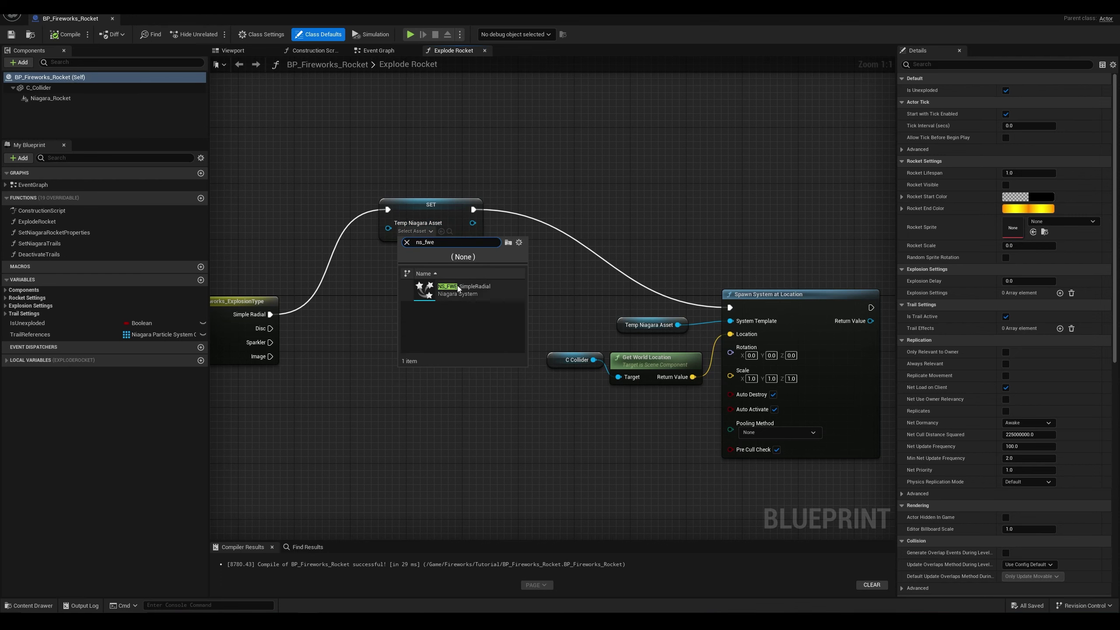
pyautogui.click(459, 289)
# Step: Promote the Return Value of Spawn System at Location to a local variable and move its SET node up
pyautogui.scroll(-2, 370, 392)
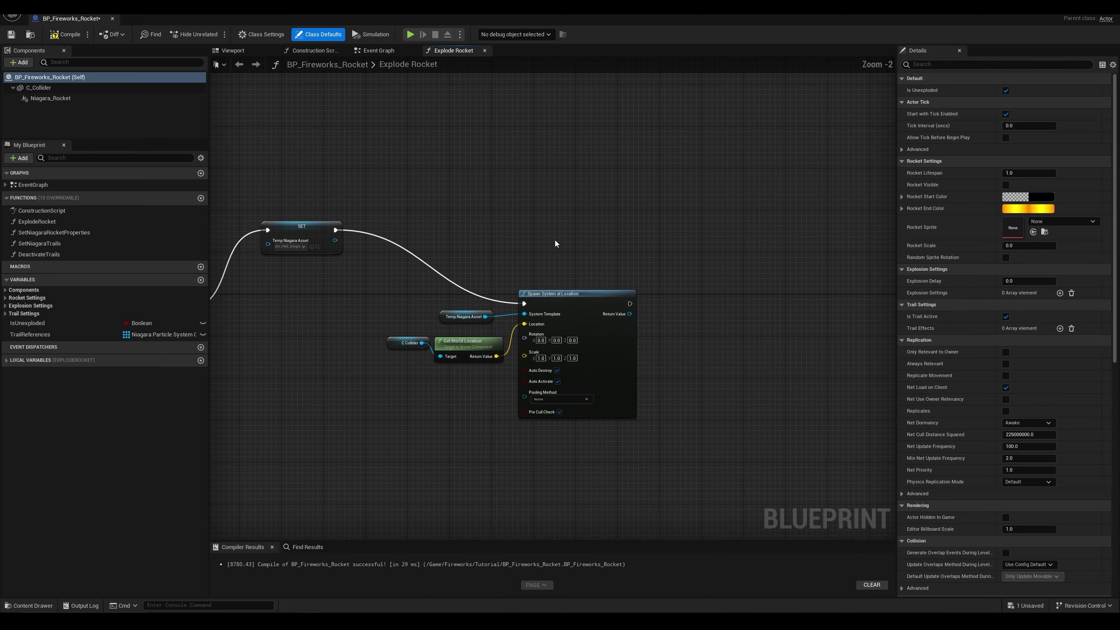
pyautogui.scroll(2, 685, 390)
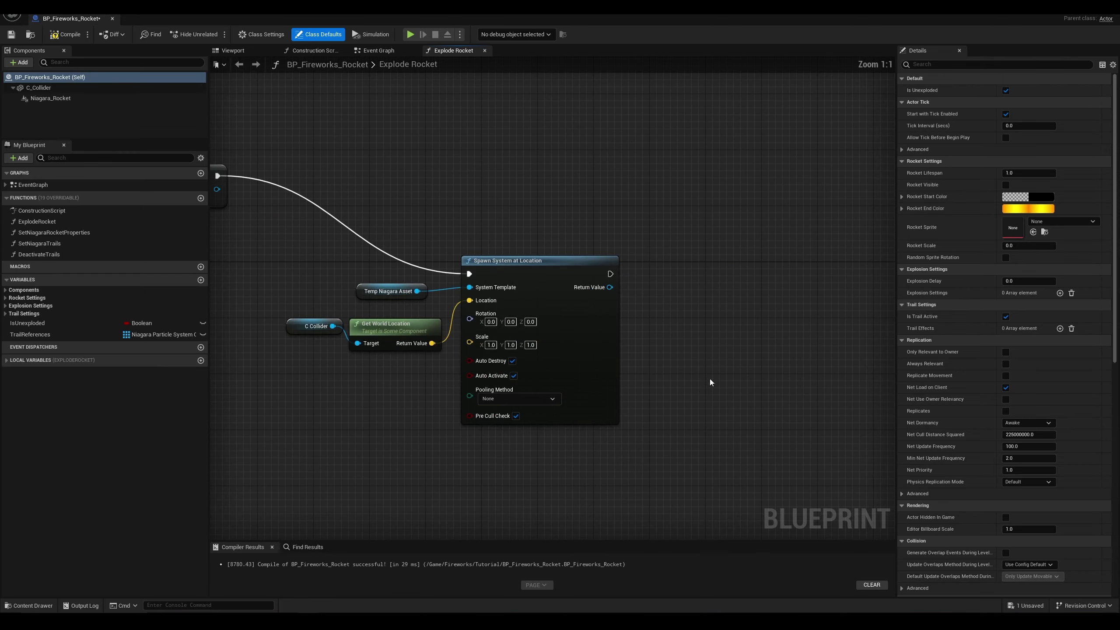
pyautogui.moveTo(709, 378); pyautogui.dragTo(593, 324, button='right')
pyautogui.moveTo(526, 253); pyautogui.dragTo(618, 254)
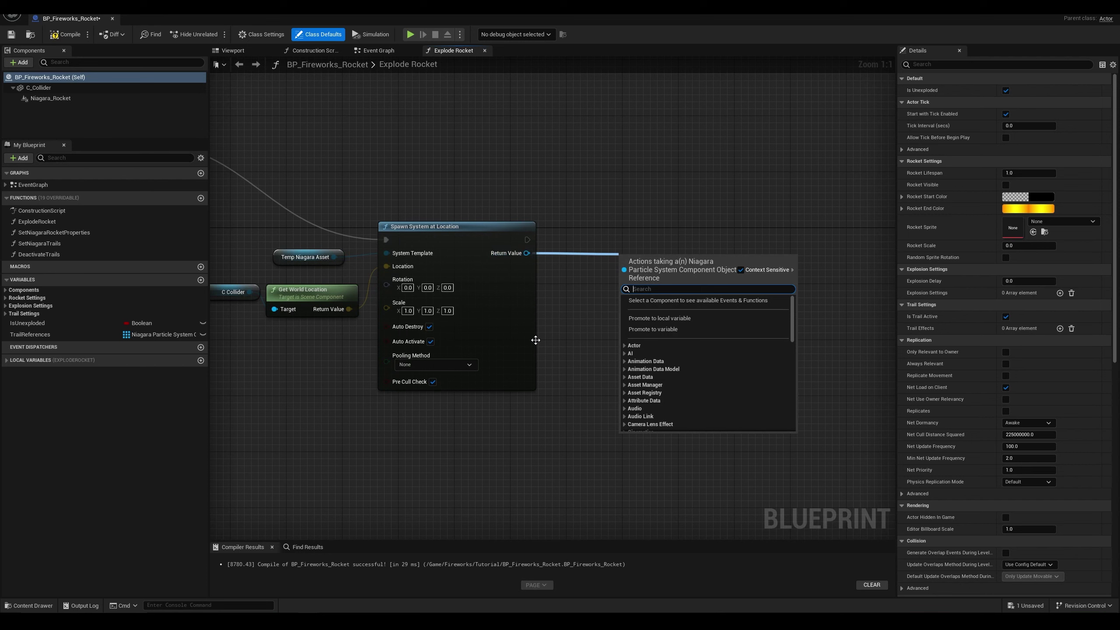
pyautogui.click(674, 317)
pyautogui.moveTo(646, 260); pyautogui.dragTo(632, 191)
# Step: Rename the new local variable to NiagaraSystemRef and line its SET node up beside Spawn System at Location
pyautogui.click(43, 384)
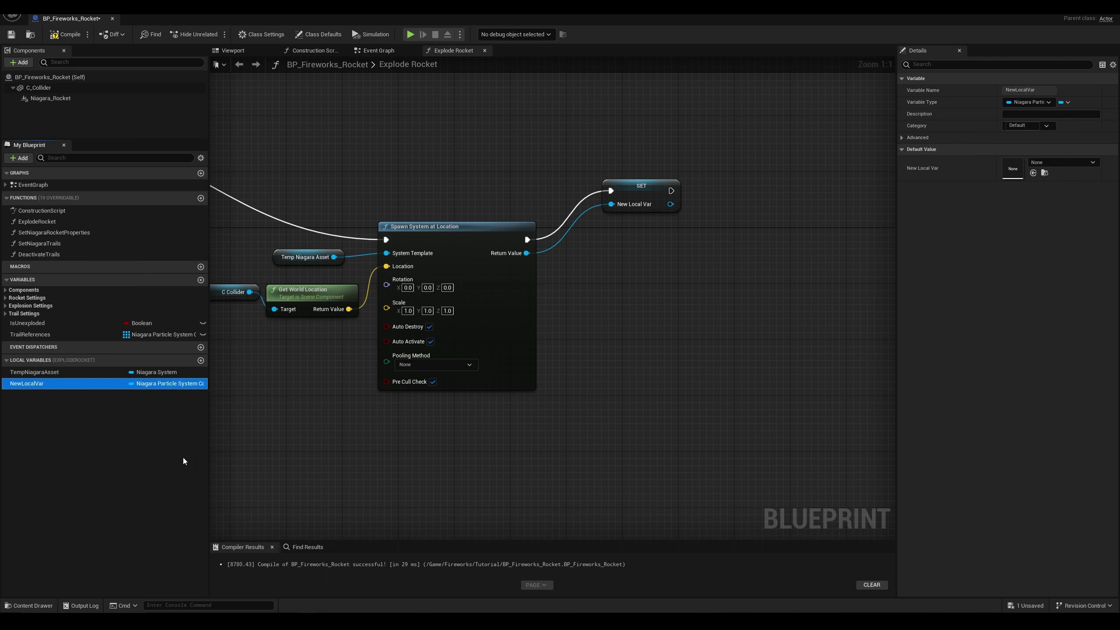
pyautogui.press('F2')
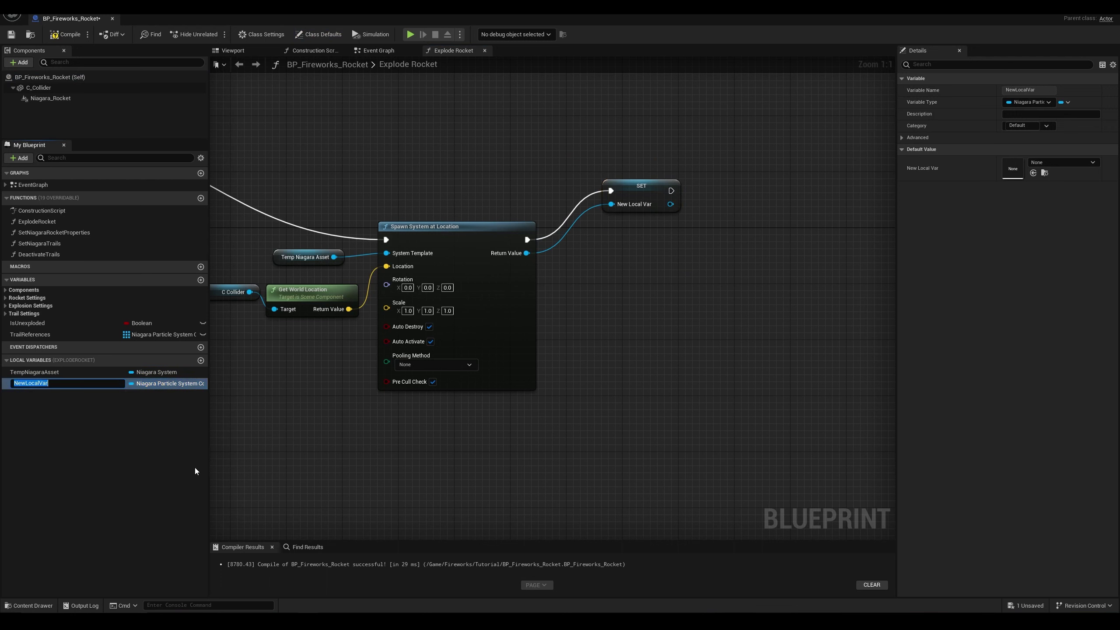
pyautogui.write('Niagara')
pyautogui.write('Systems')
pyautogui.press('BackSpace')
pyautogui.press('Return')
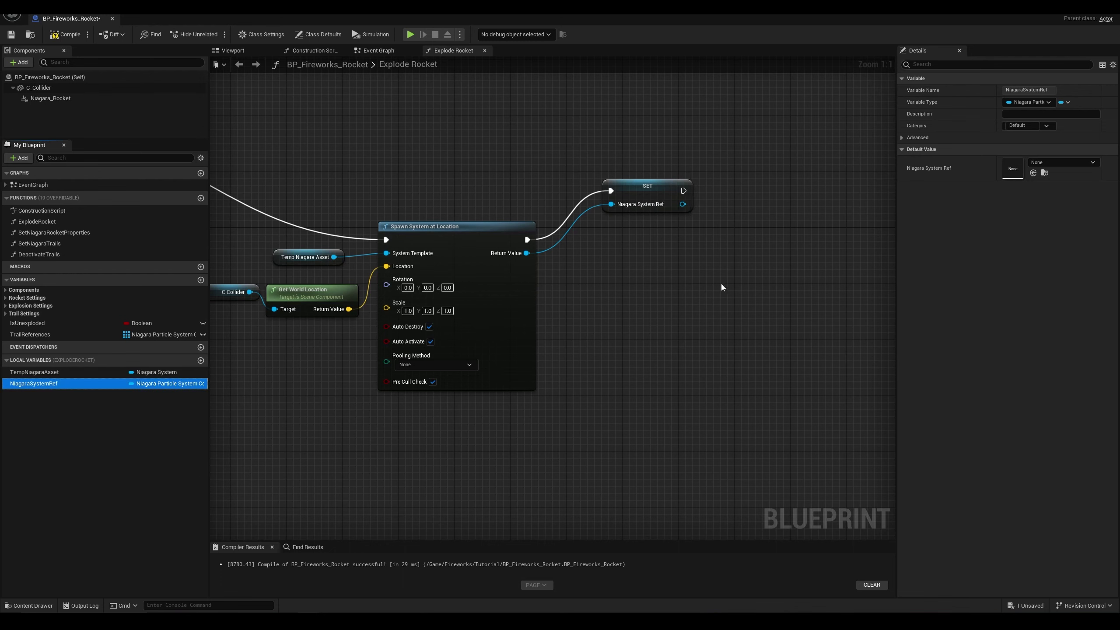
pyautogui.moveTo(631, 185); pyautogui.dragTo(593, 232)
# Step: Add a Set Niagara Variable (Float) node from the Niagara System Ref output and align it after the SET node
pyautogui.moveTo(725, 351); pyautogui.dragTo(567, 324, button='right')
pyautogui.moveTo(490, 240); pyautogui.dragTo(607, 294)
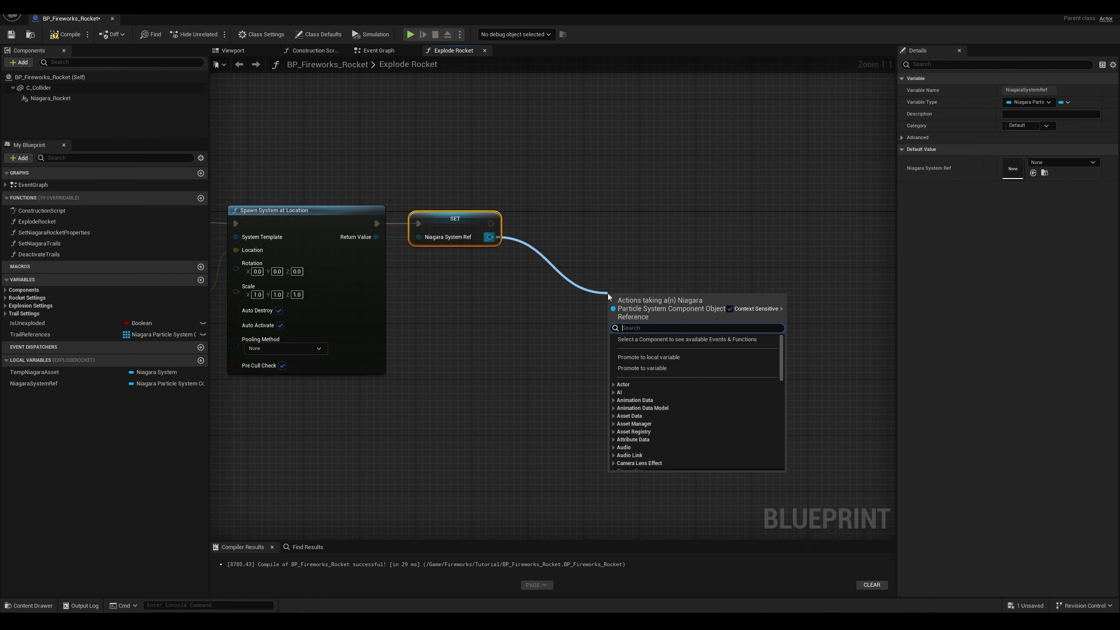
pyautogui.write('dens')
pyautogui.press('BackSpace')
pyautogui.press('BackSpace')
pyautogui.press('BackSpace')
pyautogui.press('BackSpace')
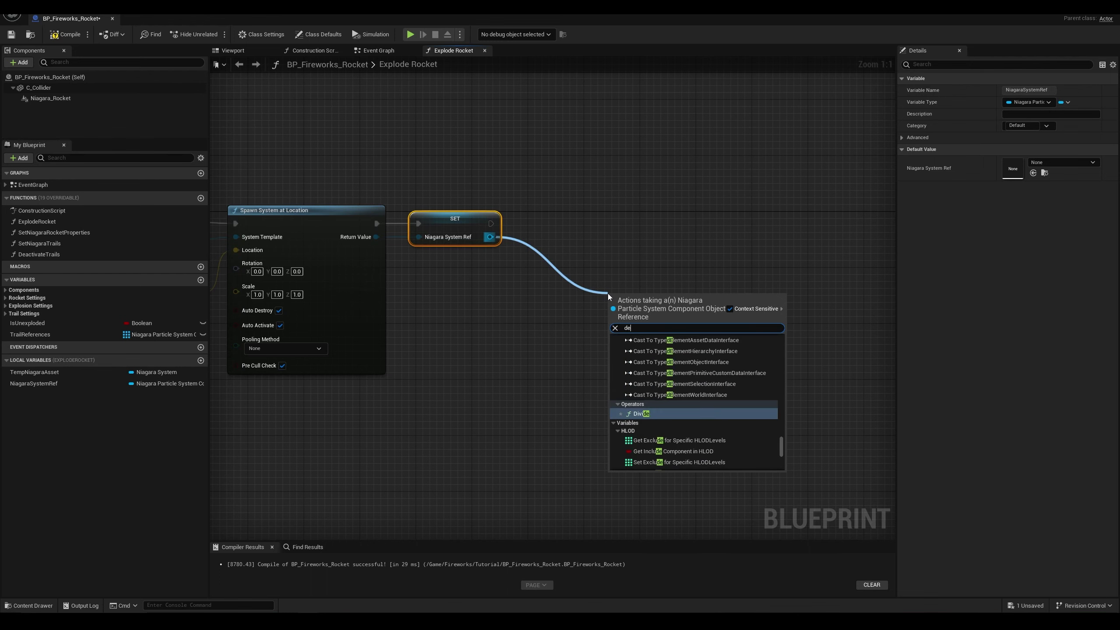
pyautogui.write('floa')
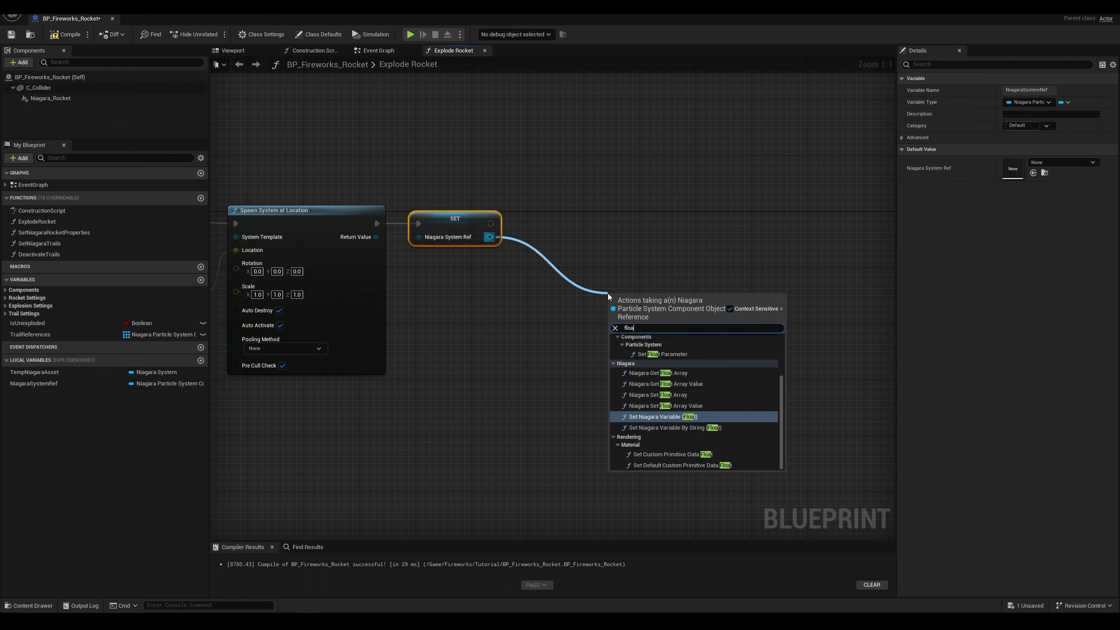
pyautogui.click(677, 416)
pyautogui.moveTo(649, 293); pyautogui.dragTo(594, 203)
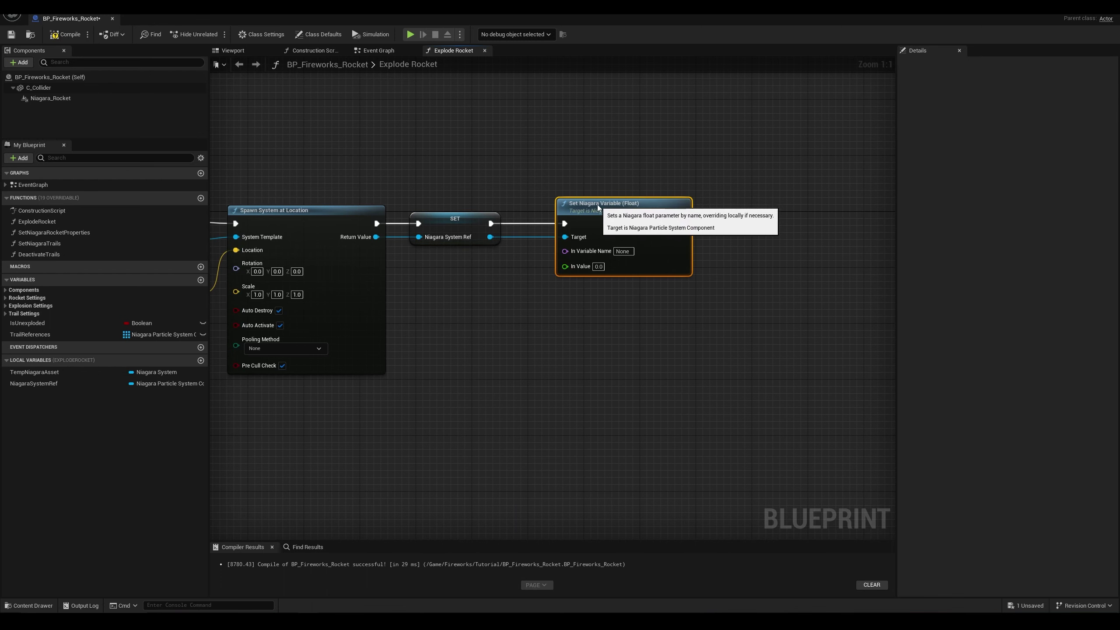
pyautogui.moveTo(612, 375); pyautogui.dragTo(457, 377, button='right')
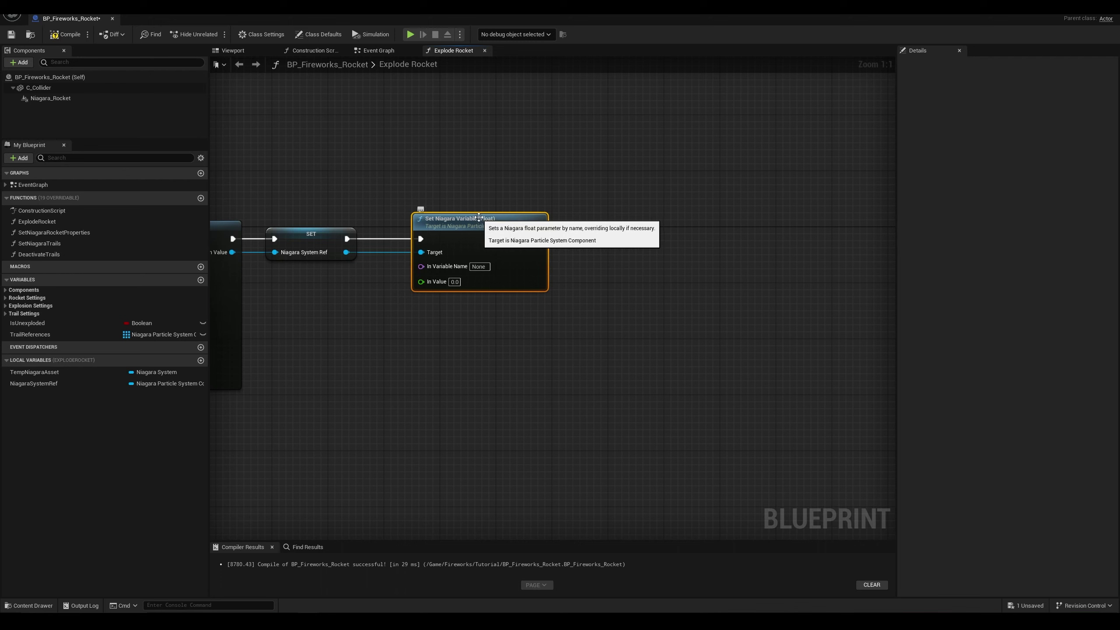
# Step: Duplicate the Set Niagara Variable (Float) node three times and chain the execution pins of all four nodes in a row
pyautogui.hotkey('ctrl', 'c')
pyautogui.hotkey('ctrl', 'v')
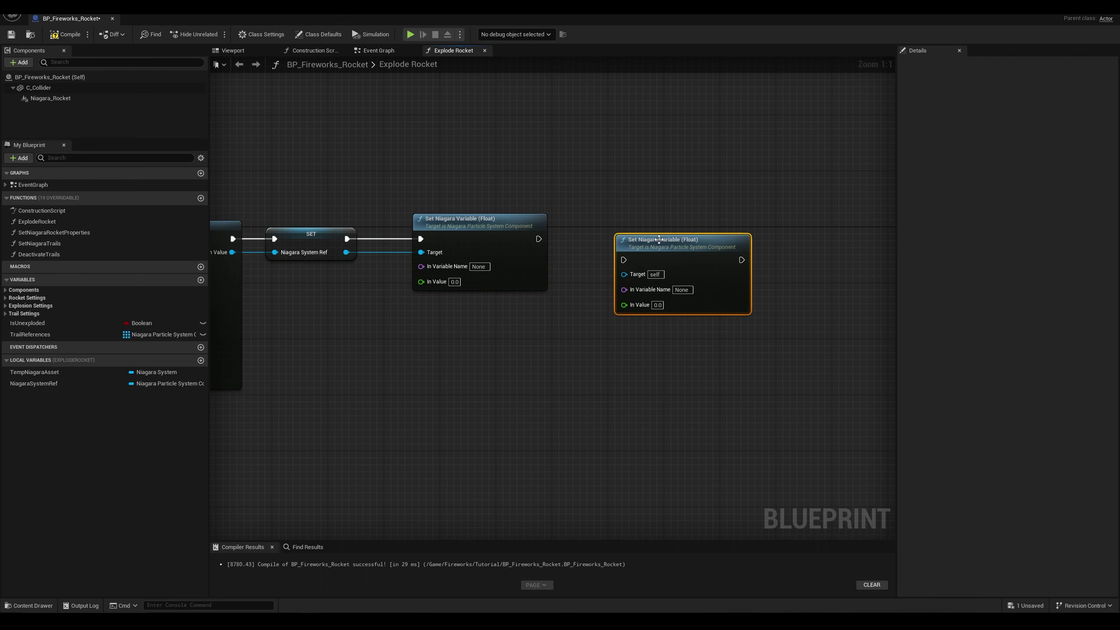
pyautogui.moveTo(623, 225); pyautogui.dragTo(619, 220)
pyautogui.moveTo(697, 340); pyautogui.dragTo(564, 337, button='right')
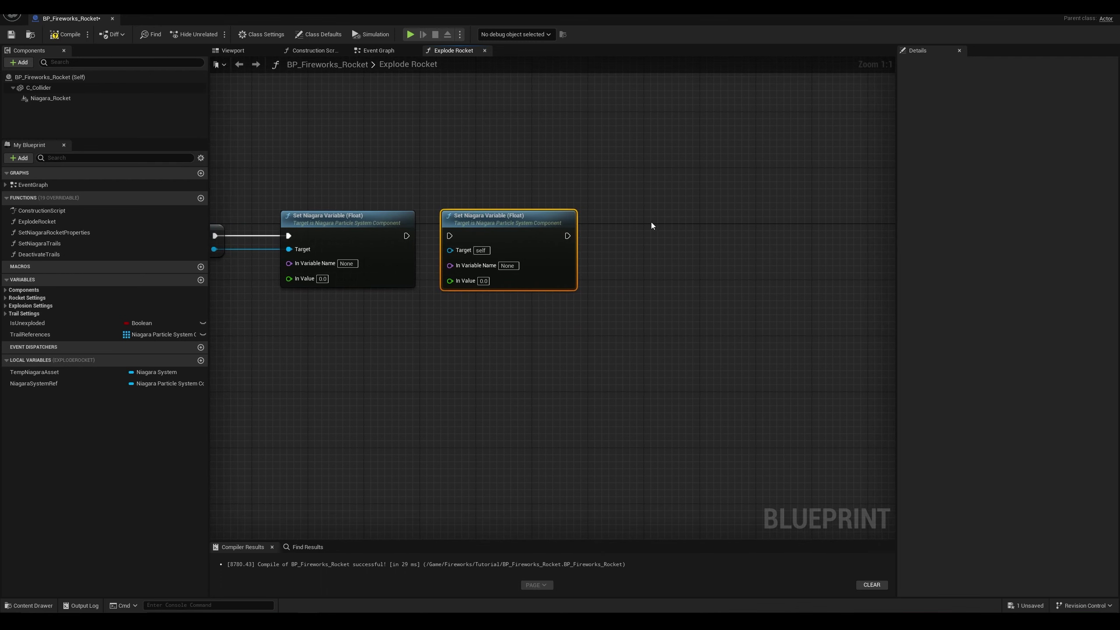
pyautogui.hotkey('ctrl', 'v')
pyautogui.moveTo(652, 222); pyautogui.dragTo(609, 216)
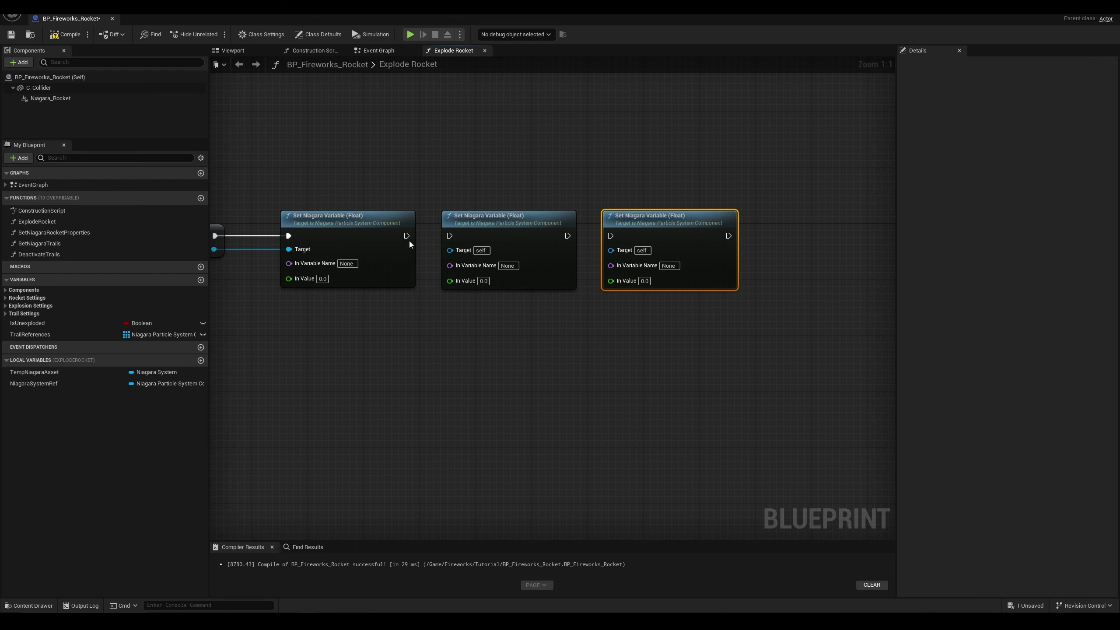
pyautogui.moveTo(406, 236); pyautogui.dragTo(451, 236)
pyautogui.moveTo(567, 236); pyautogui.dragTo(611, 237)
pyautogui.moveTo(694, 324); pyautogui.dragTo(567, 331, button='right')
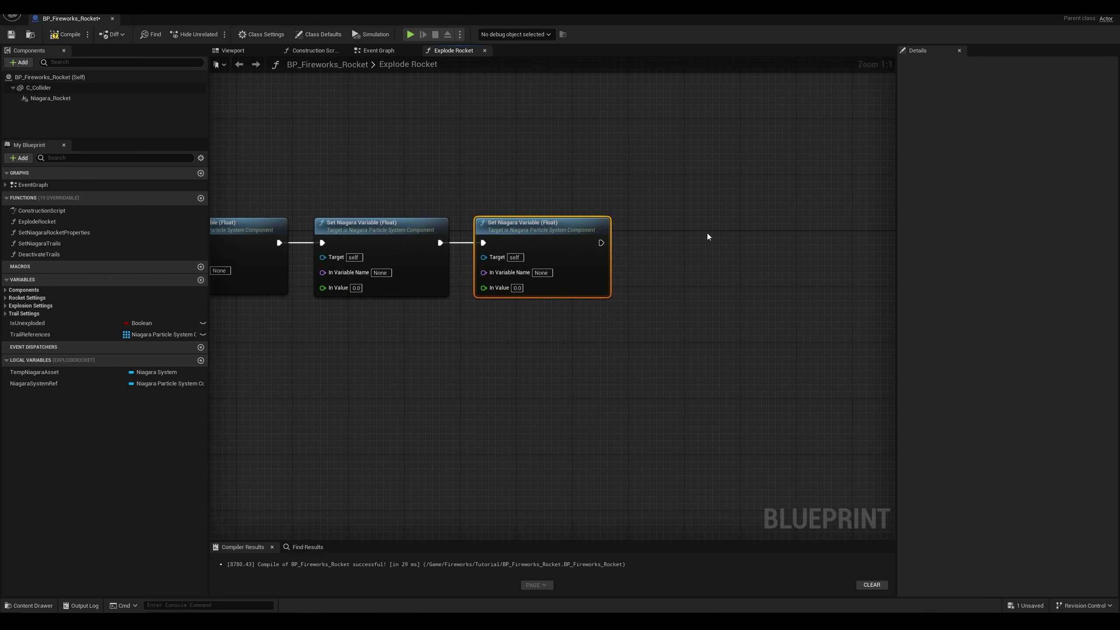
pyautogui.hotkey('ctrl', 'v')
pyautogui.moveTo(601, 243); pyautogui.dragTo(611, 252)
pyautogui.moveTo(695, 265); pyautogui.dragTo(661, 229)
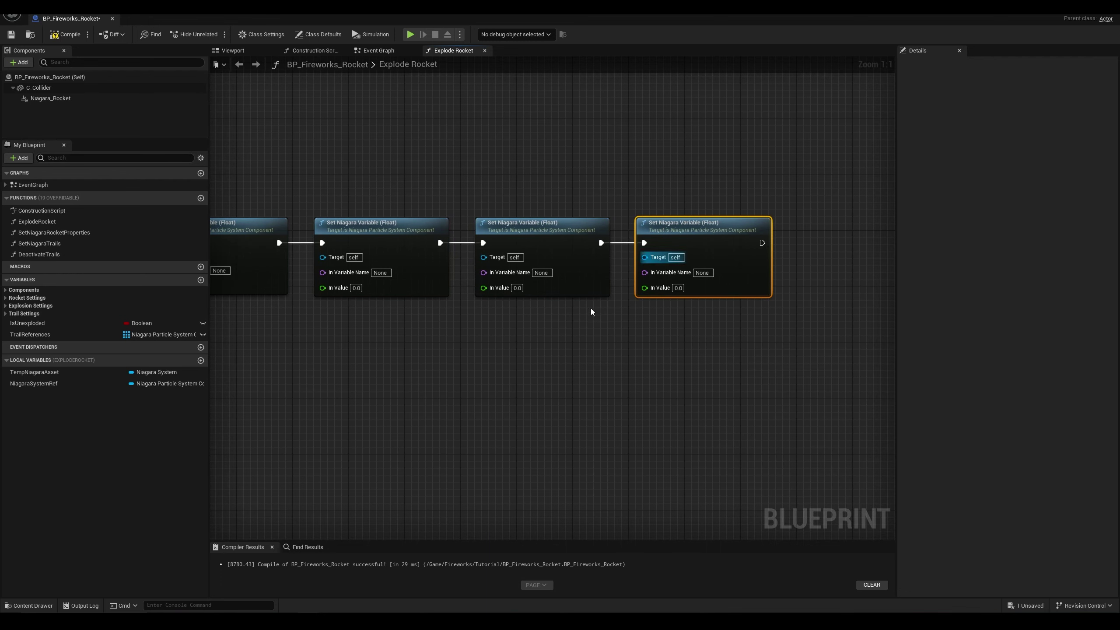
# Step: Add a Niagara System Ref getter and wire it to the Target of the three duplicated float nodes, routing the wires through reroute points above them
pyautogui.moveTo(475, 343); pyautogui.dragTo(638, 352, button='right')
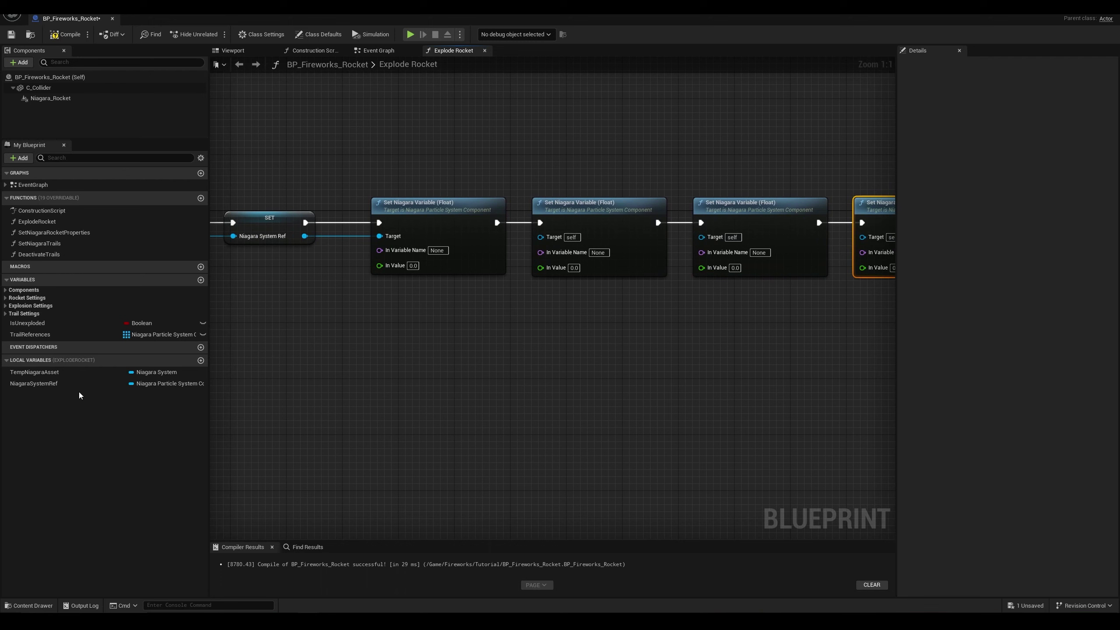
pyautogui.moveTo(40, 383); pyautogui.dragTo(542, 234)
pyautogui.click(490, 161)
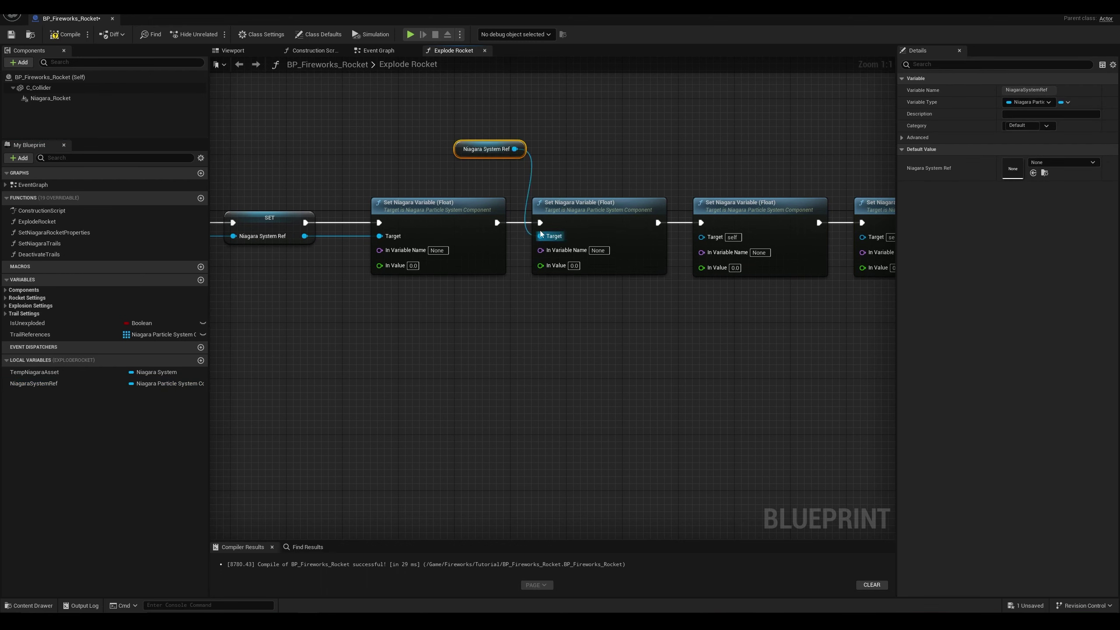
pyautogui.moveTo(513, 149); pyautogui.dragTo(704, 237)
pyautogui.doubleClick(575, 160)
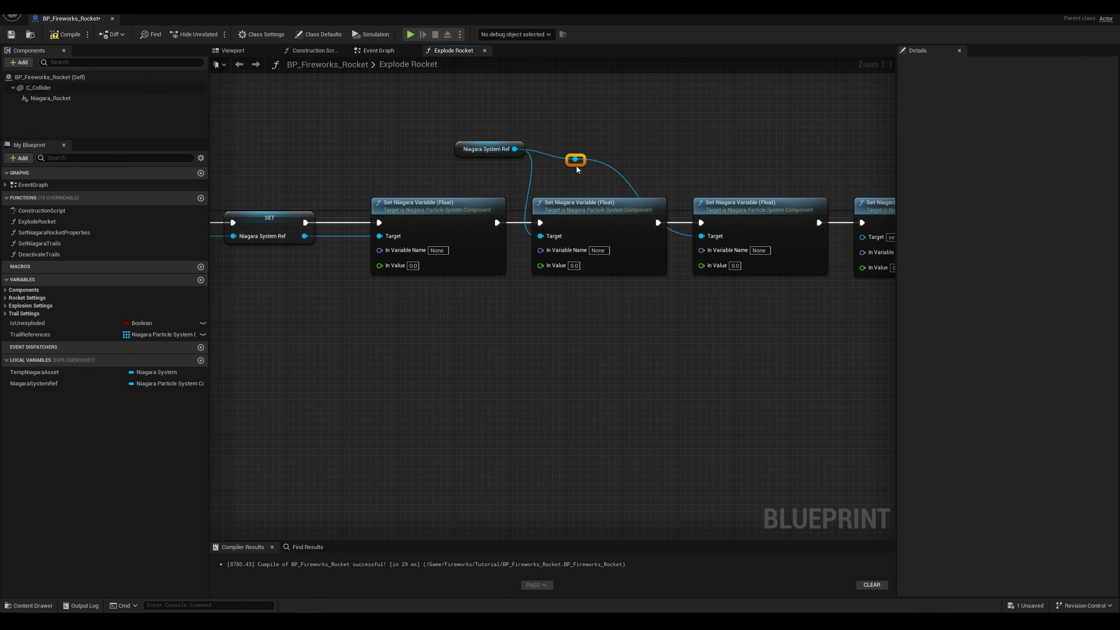
pyautogui.moveTo(572, 164); pyautogui.dragTo(656, 155)
pyautogui.moveTo(734, 142); pyautogui.dragTo(579, 138, button='right')
pyautogui.moveTo(509, 156); pyautogui.dragTo(711, 242)
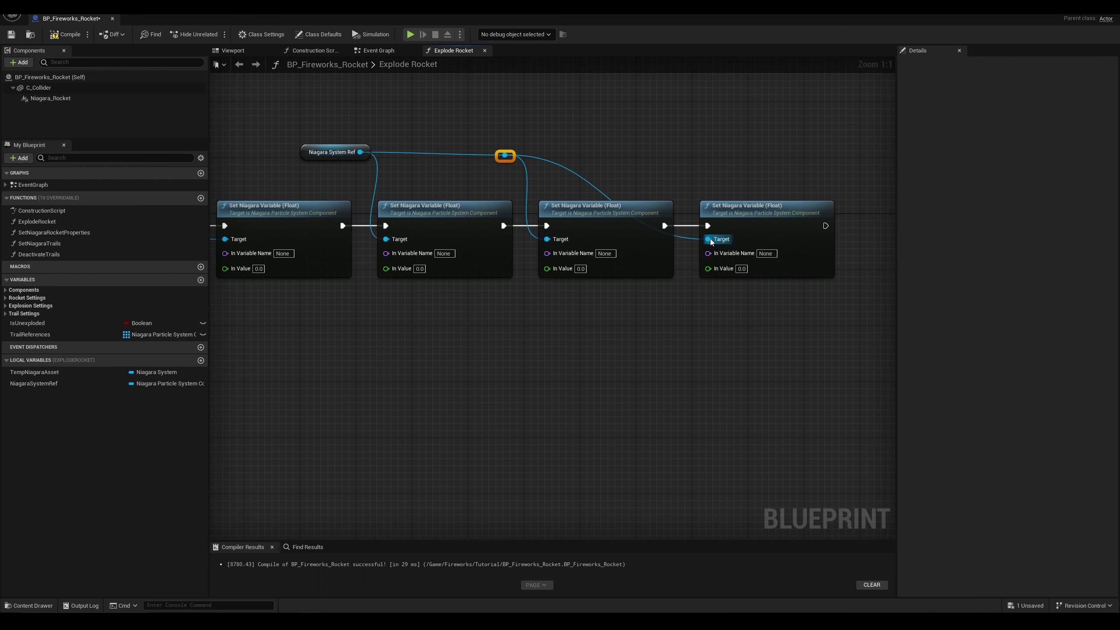
pyautogui.doubleClick(582, 176)
pyautogui.moveTo(582, 177); pyautogui.dragTo(666, 156)
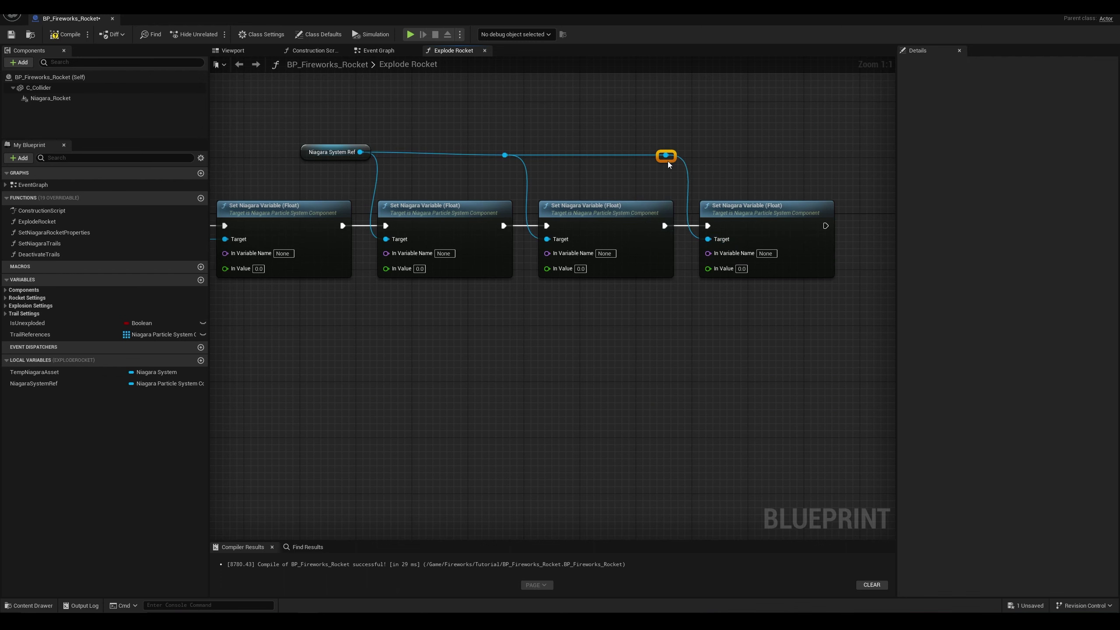
# Step: Set In Variable Name to Density on the first float node and to Radius on the second
pyautogui.scroll(-1, 615, 185)
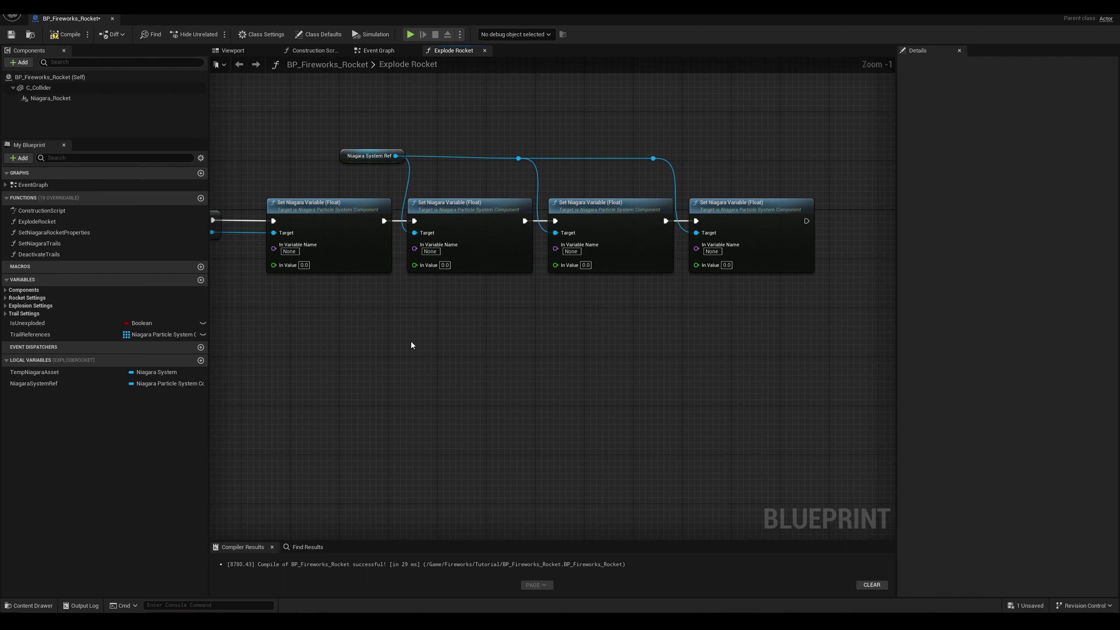
pyautogui.click(295, 253)
pyautogui.scroll(1, 298, 312)
pyautogui.moveTo(298, 311); pyautogui.dragTo(411, 331, button='right')
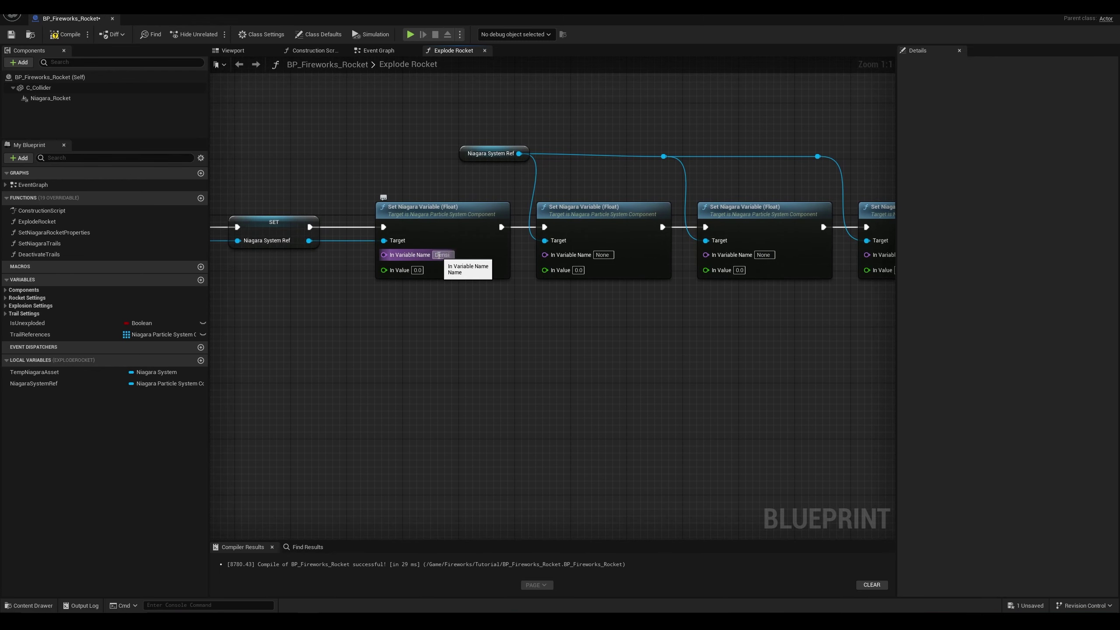
pyautogui.write('Density')
pyautogui.press('Return')
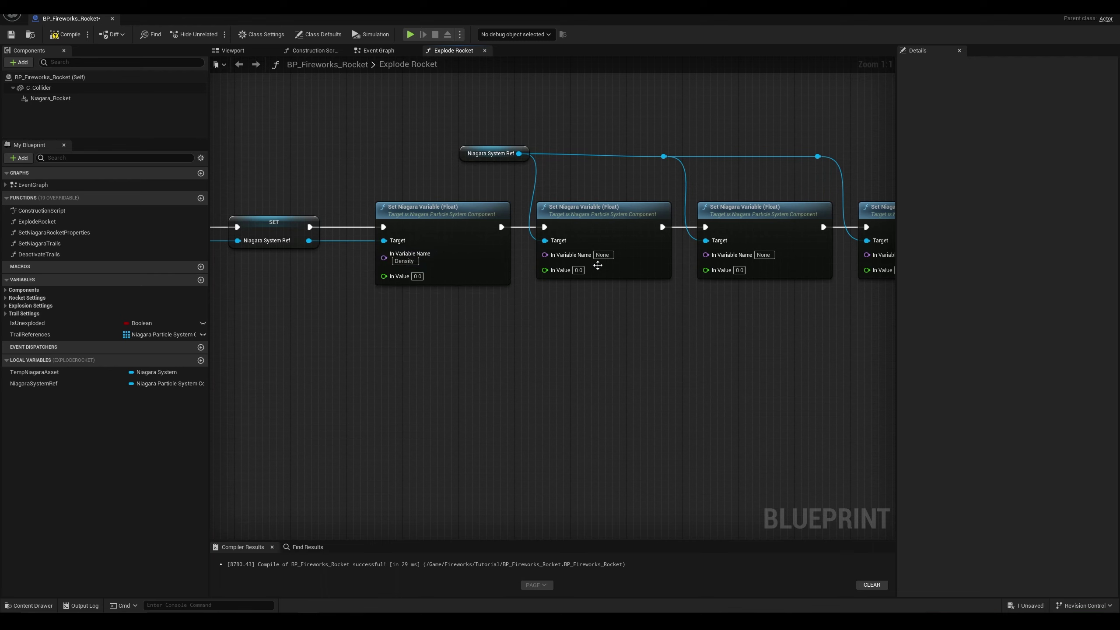
pyautogui.click(603, 257)
pyautogui.write('R')
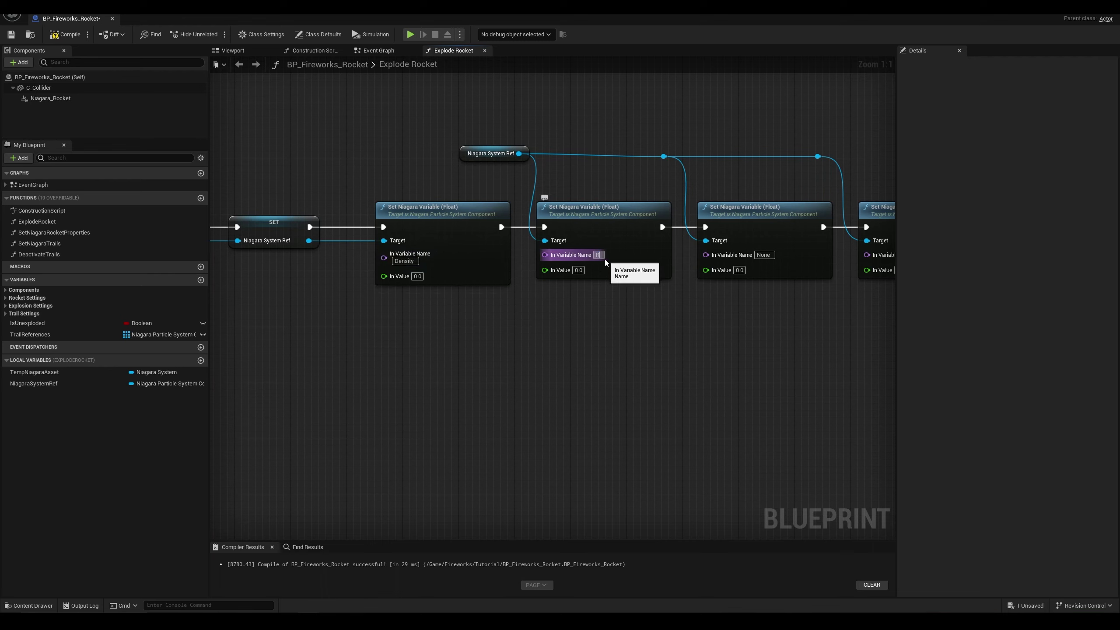
pyautogui.write('adius')
pyautogui.press('Return')
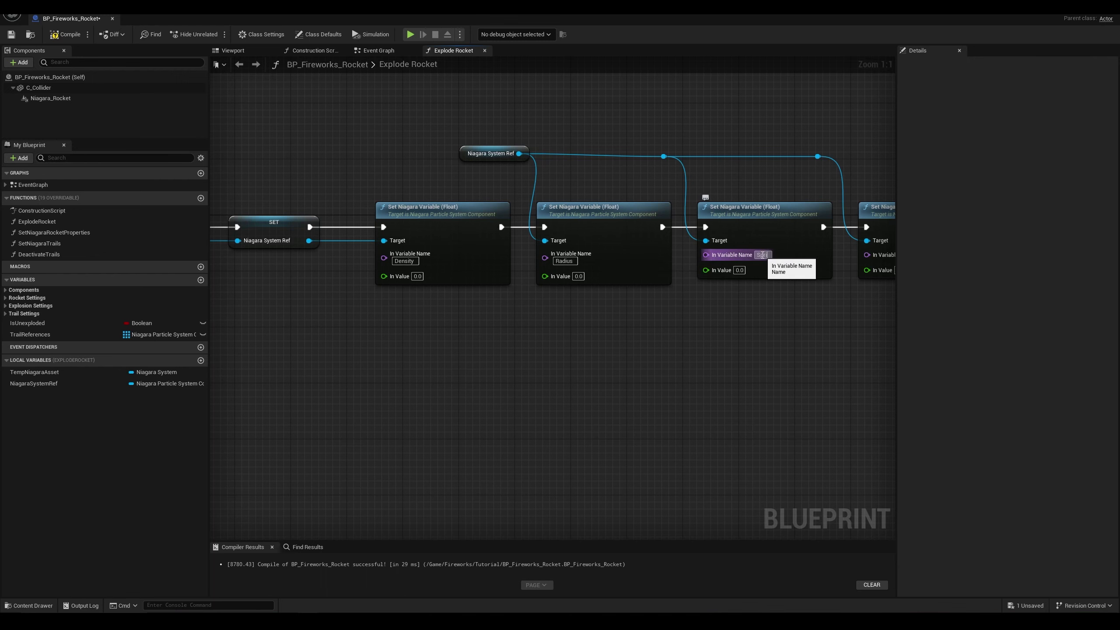
# Step: Set In Variable Name to SpriteScale on the third float node and to Duration on the fourth
pyautogui.click(762, 255)
pyautogui.write('SpriteScale')
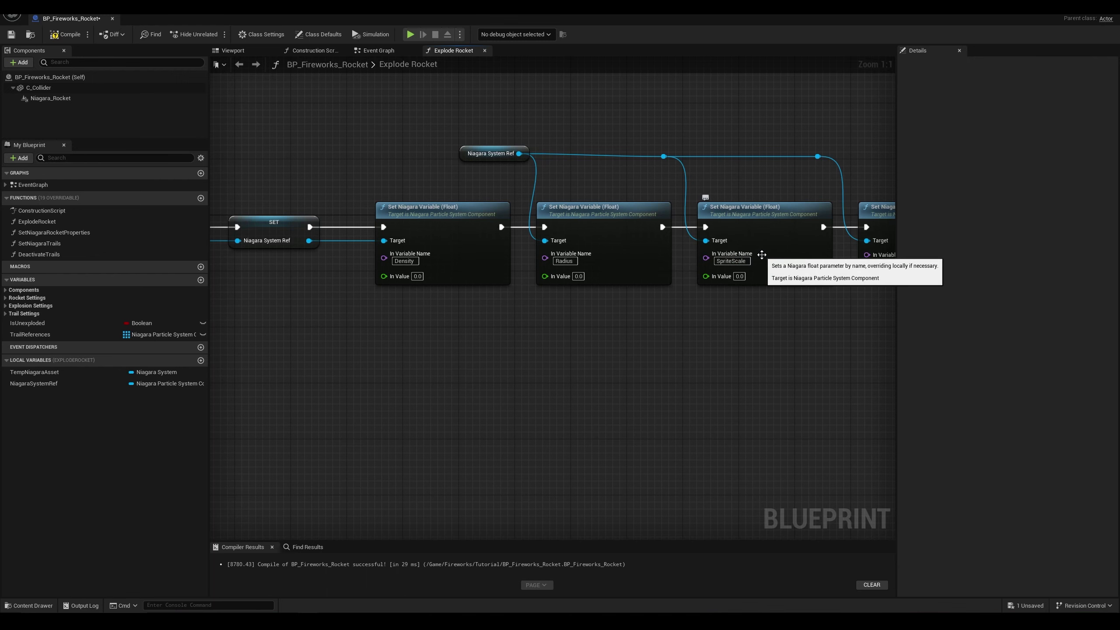
pyautogui.moveTo(769, 353); pyautogui.dragTo(611, 365, button='right')
pyautogui.click(768, 267)
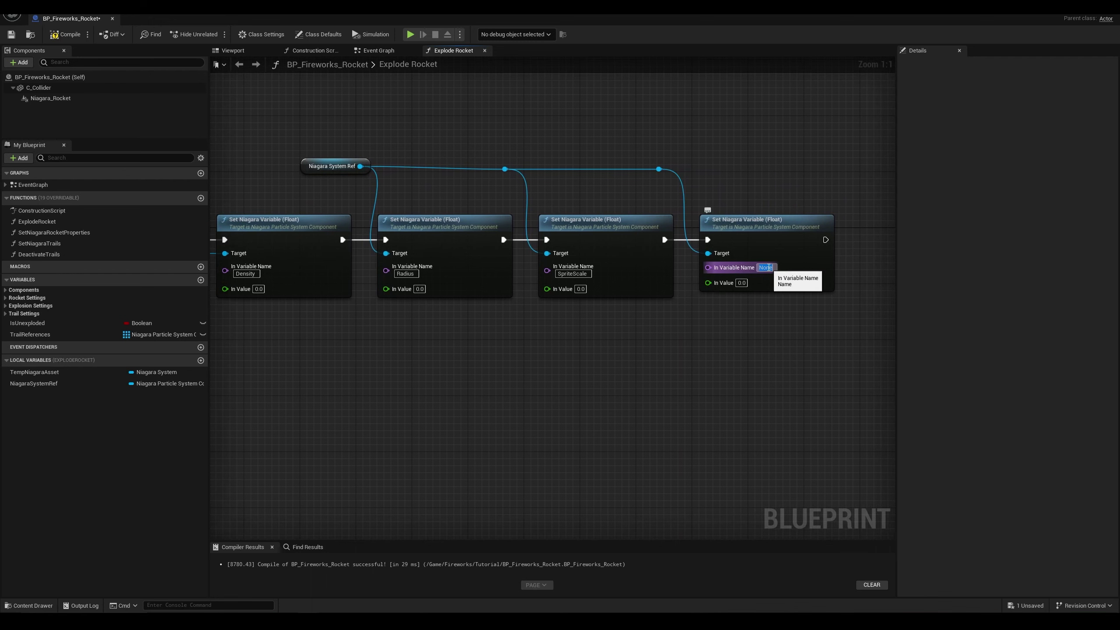
pyautogui.write('Duration')
pyautogui.press('Return')
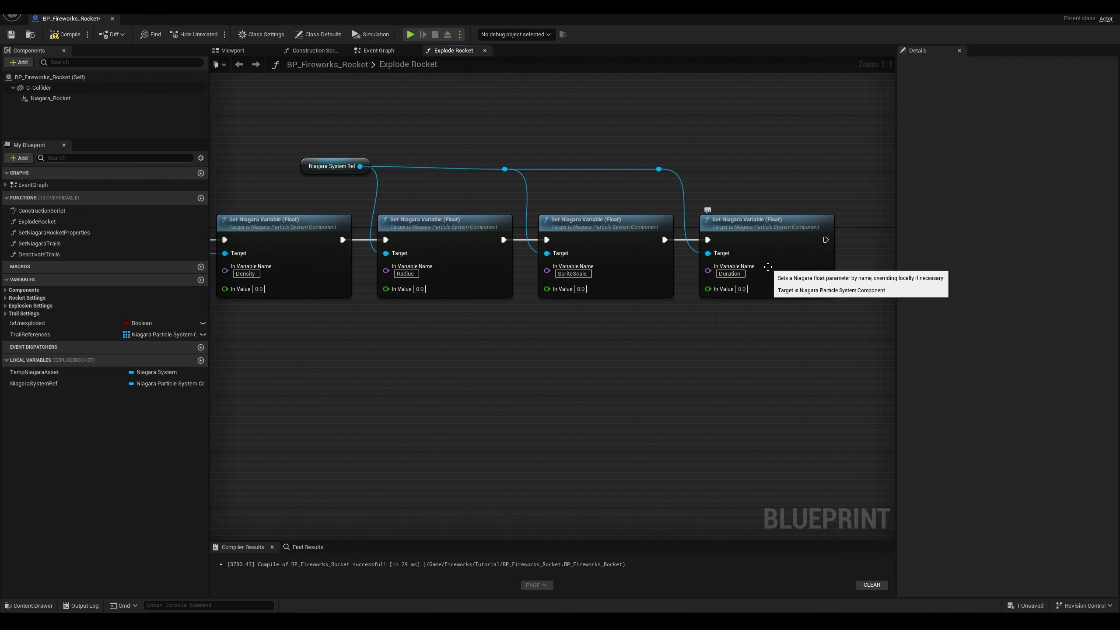
# Step: Add a Set Niagara Variable (LinearColor) node from the last reroute point, duplicate it, and connect the execution pins of the two color nodes
pyautogui.moveTo(792, 437); pyautogui.dragTo(488, 459, button='right')
pyautogui.moveTo(357, 193); pyautogui.dragTo(601, 191)
pyautogui.write('linear')
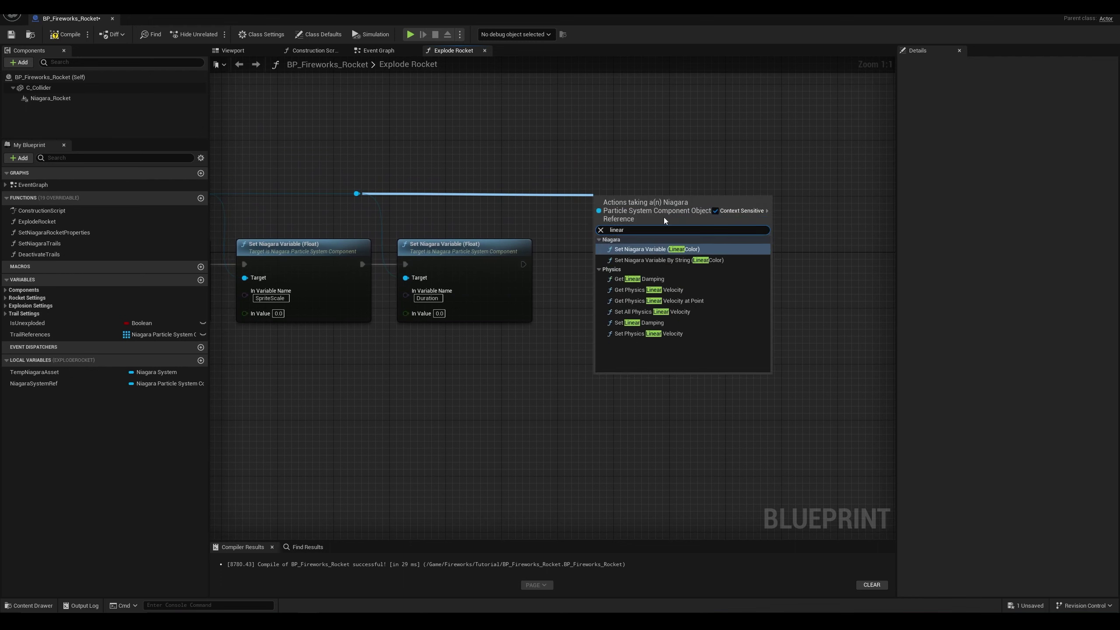
pyautogui.click(660, 250)
pyautogui.moveTo(655, 205); pyautogui.dragTo(633, 238)
pyautogui.hotkey('ctrl', 'd')
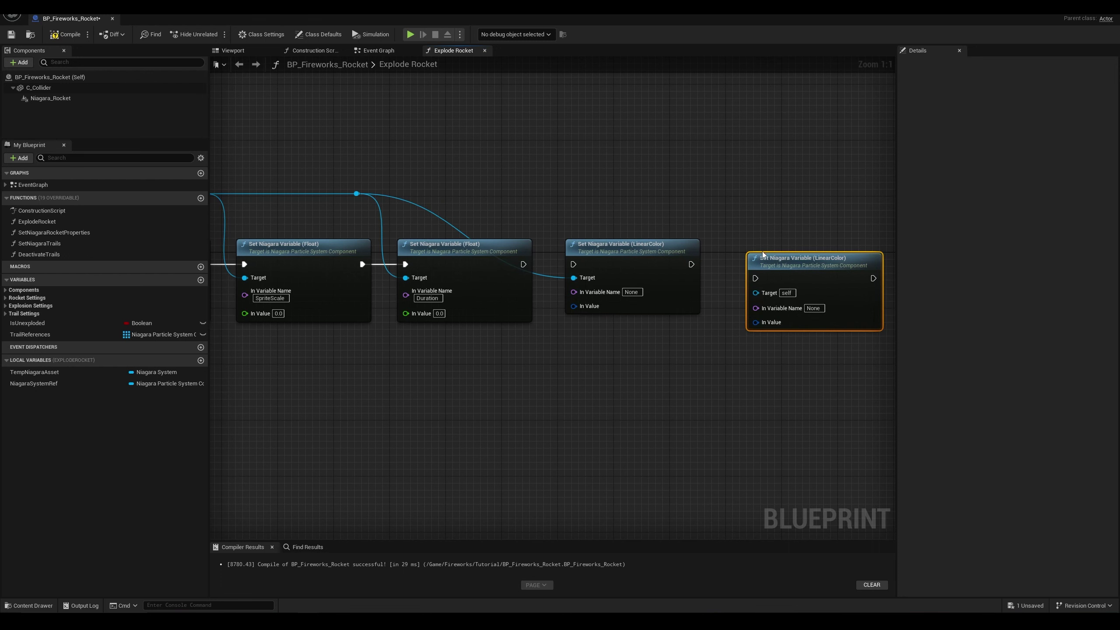
pyautogui.moveTo(690, 264); pyautogui.dragTo(734, 264)
# Step: Wire Niagara System Ref to the second LinearColor node's Target and tidy both color nodes' Target wires with reroute points aligned to the existing row
pyautogui.doubleClick(419, 208)
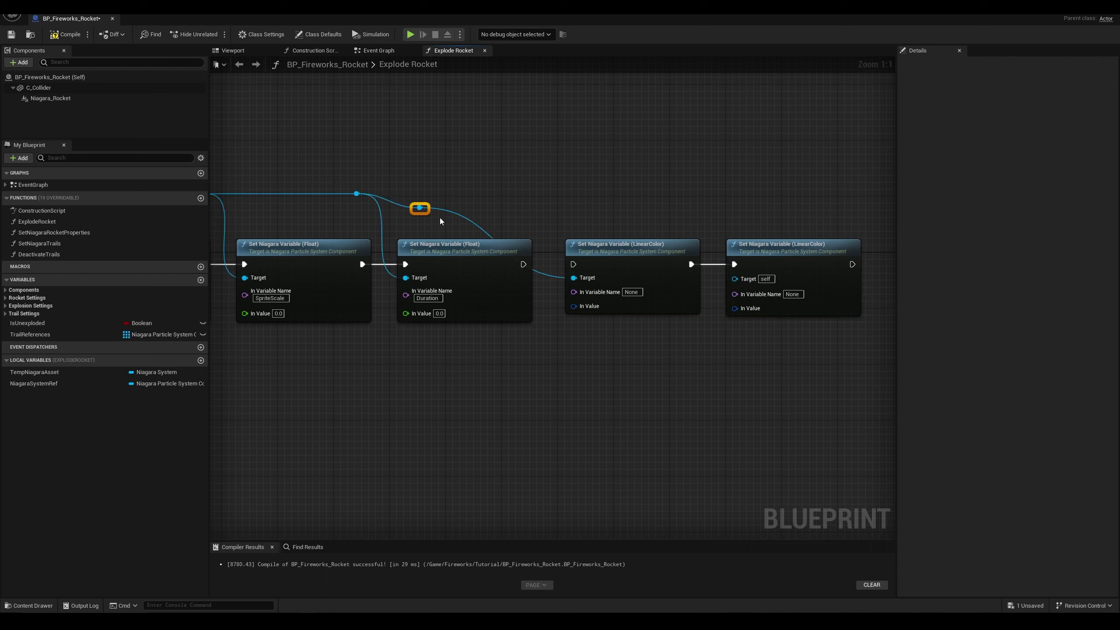
pyautogui.moveTo(419, 213); pyautogui.dragTo(734, 277)
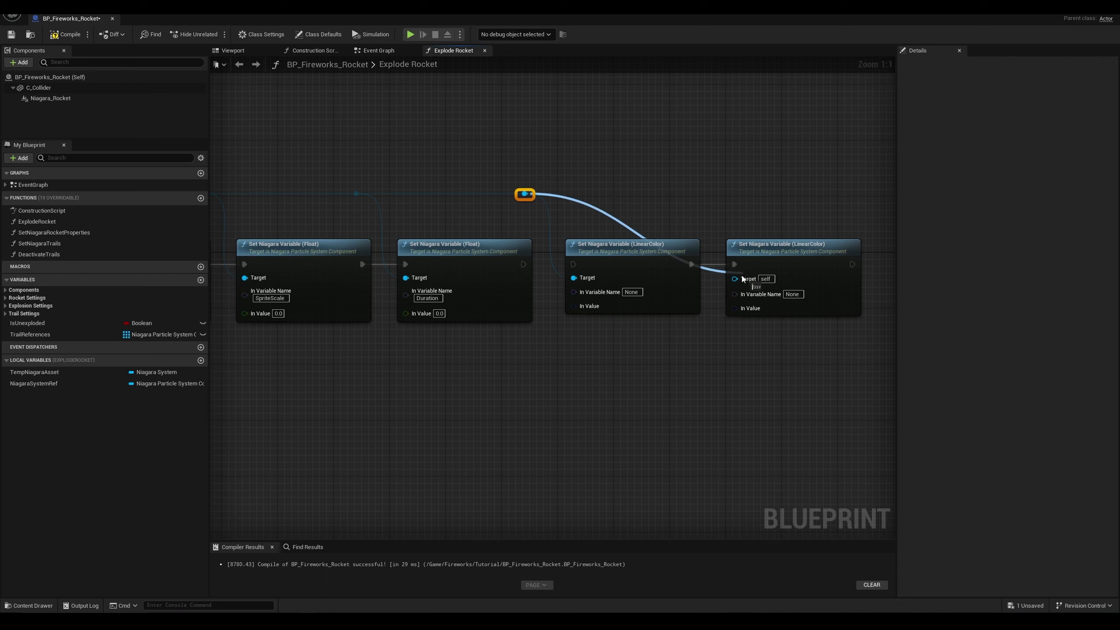
pyautogui.doubleClick(590, 210)
pyautogui.moveTo(588, 206); pyautogui.dragTo(692, 200)
pyautogui.click(677, 371)
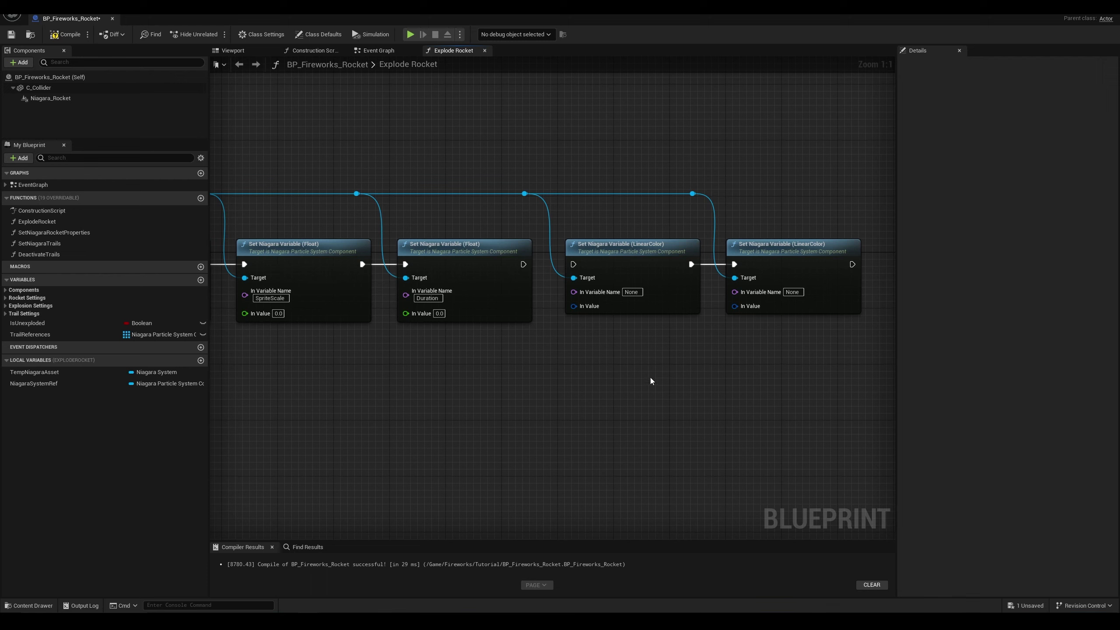
# Step: Connect the Duration output of the explosion settings break node to In Value of the Duration node
pyautogui.moveTo(584, 387); pyautogui.dragTo(856, 318, button='right')
pyautogui.scroll(-1, 663, 339)
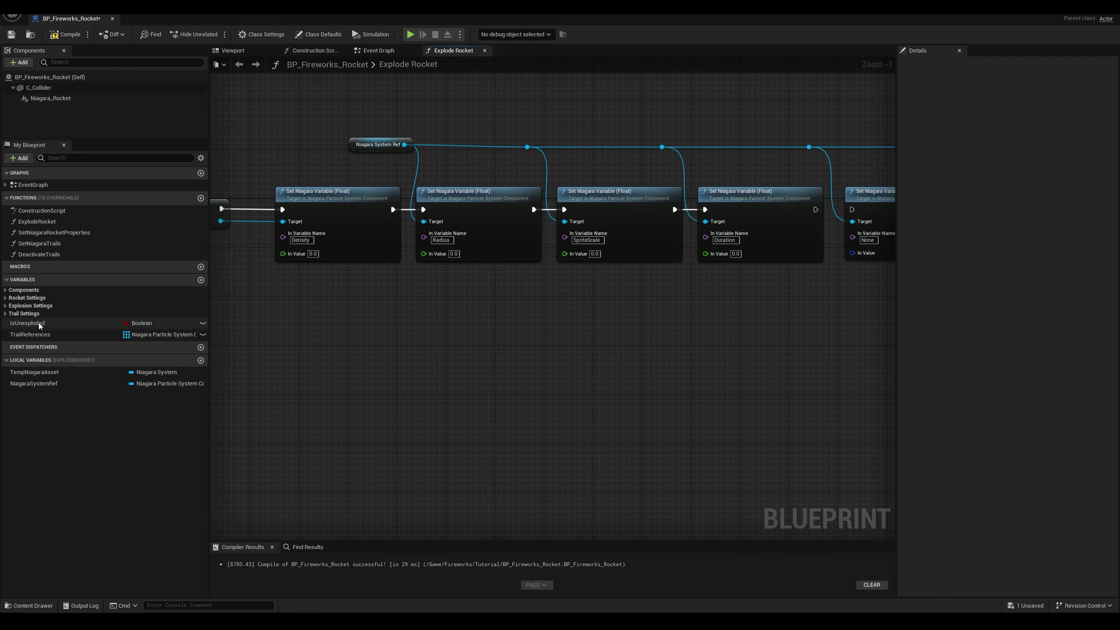
pyautogui.scroll(-1, 294, 354)
pyautogui.moveTo(294, 354); pyautogui.dragTo(600, 350, button='right')
pyautogui.moveTo(332, 407); pyautogui.dragTo(538, 396, button='right')
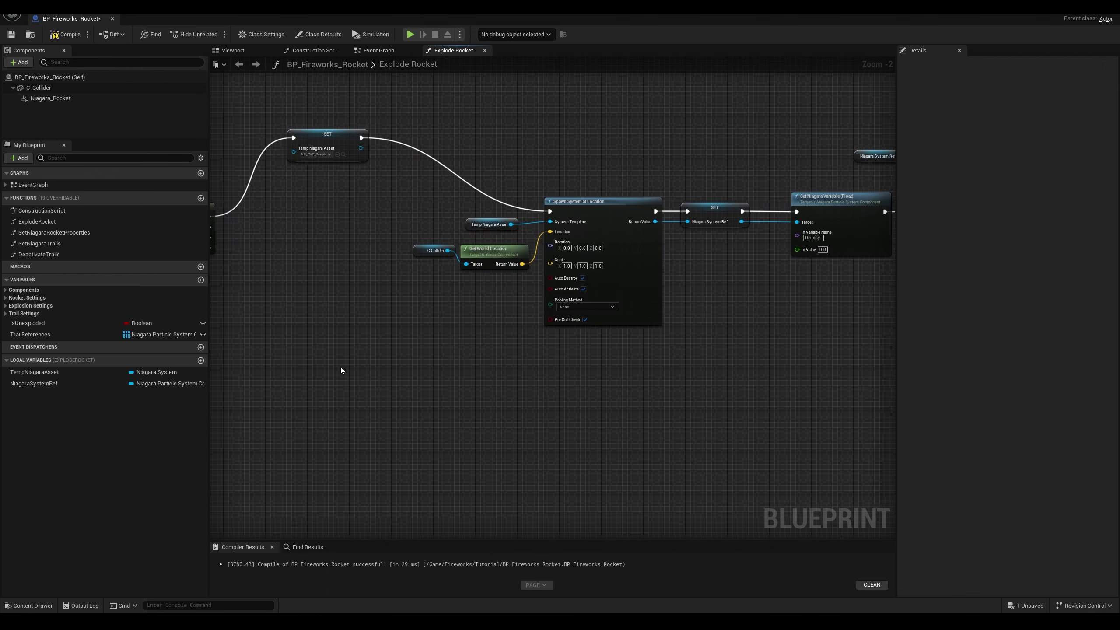
pyautogui.moveTo(341, 367); pyautogui.dragTo(592, 374, button='right')
pyautogui.scroll(2, 449, 368)
pyautogui.scroll(-2, 436, 354)
pyautogui.scroll(-1, 374, 309)
pyautogui.moveTo(437, 350); pyautogui.dragTo(358, 273, button='right')
pyautogui.scroll(-1, 357, 270)
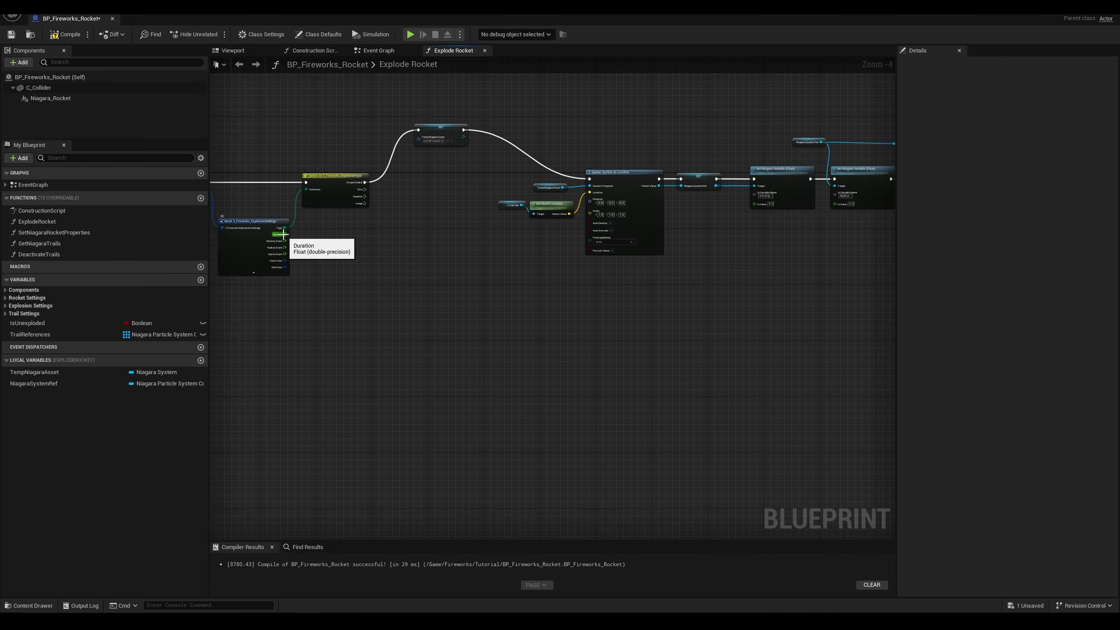
pyautogui.moveTo(284, 241); pyautogui.dragTo(495, 193)
pyautogui.scroll(2, 707, 238)
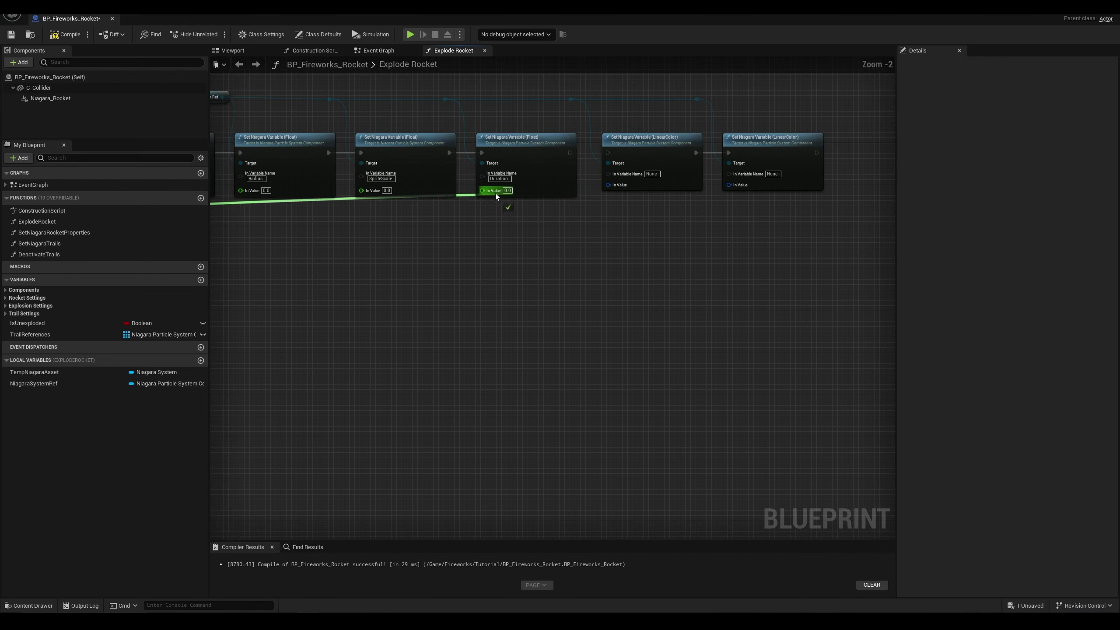
# Step: Connect the Density Scale, Radius Scale and Sprite Scale outputs of the break node to In Value of the Density, Radius and SpriteScale nodes
pyautogui.moveTo(365, 298); pyautogui.dragTo(627, 322, button='right')
pyautogui.moveTo(373, 351); pyautogui.dragTo(580, 354, button='right')
pyautogui.moveTo(311, 297); pyautogui.dragTo(504, 296, button='right')
pyautogui.moveTo(379, 238); pyautogui.dragTo(814, 177)
pyautogui.moveTo(430, 383); pyautogui.dragTo(669, 367, button='right')
pyautogui.moveTo(351, 230); pyautogui.dragTo(558, 164)
pyautogui.moveTo(328, 296); pyautogui.dragTo(657, 295, button='right')
pyautogui.moveTo(296, 347); pyautogui.dragTo(551, 334, button='right')
pyautogui.moveTo(316, 228); pyautogui.dragTo(516, 152)
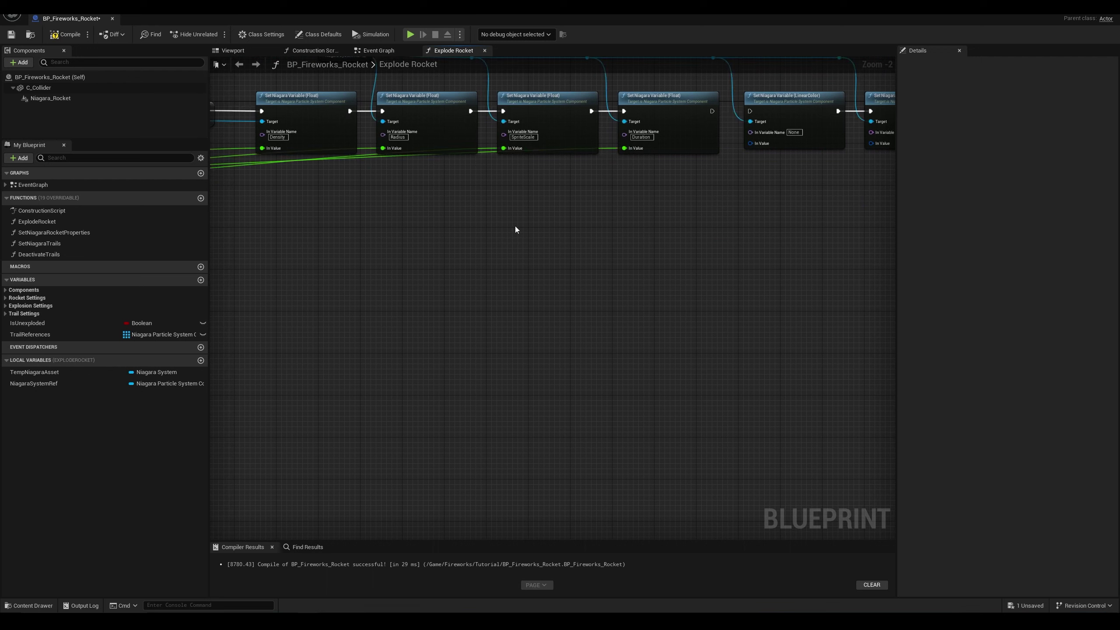
# Step: Name the LinearColor nodes' variables StartColor and EndColor, and connect the Duration node's execution output to the StartColor node
pyautogui.click(794, 133)
pyautogui.write('StartColor')
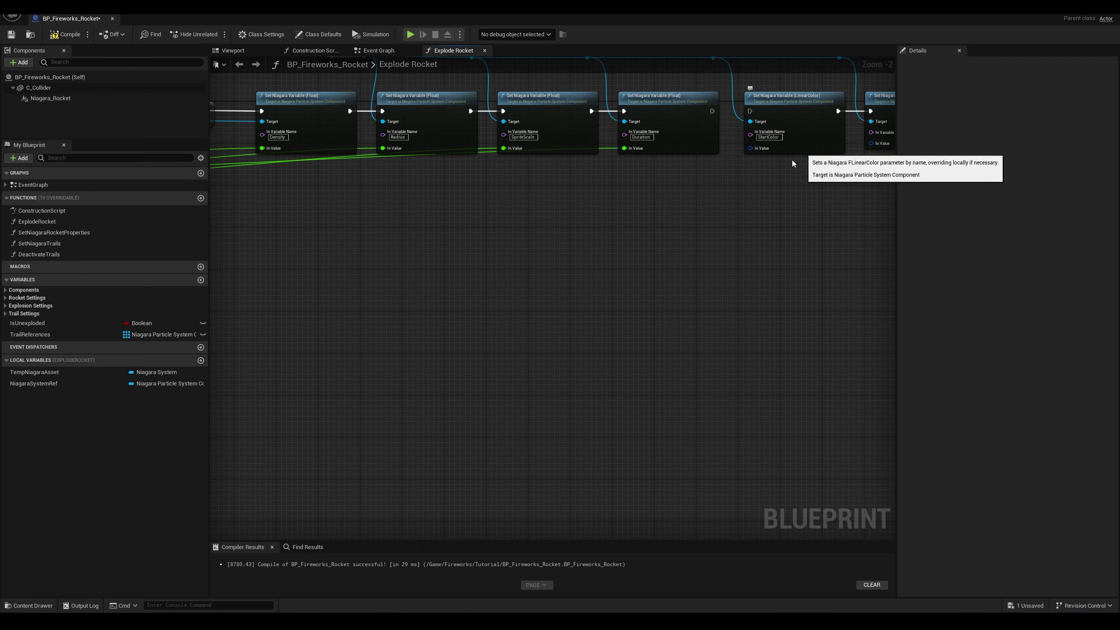
pyautogui.scroll(2, 697, 243)
pyautogui.moveTo(528, 199); pyautogui.dragTo(577, 200)
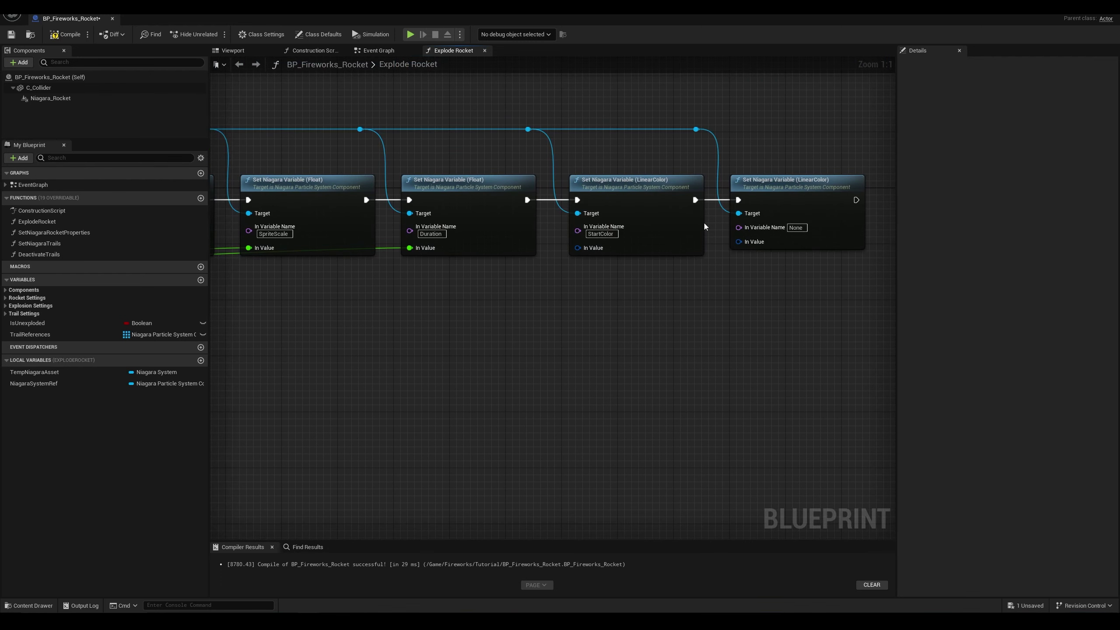
pyautogui.click(796, 228)
pyautogui.write('En')
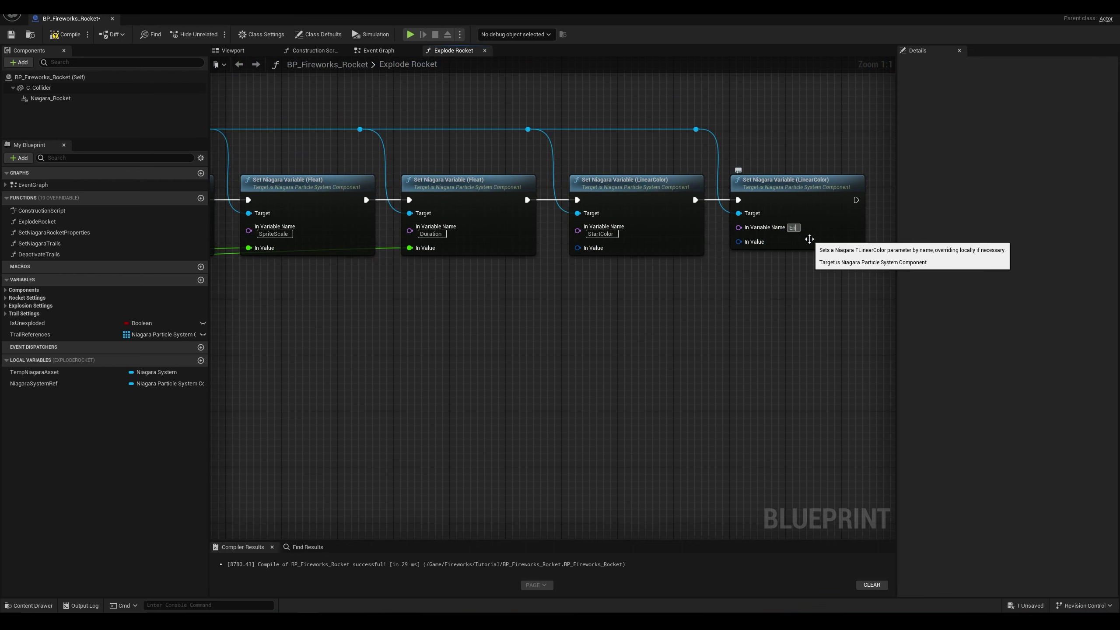
pyautogui.write('dColor')
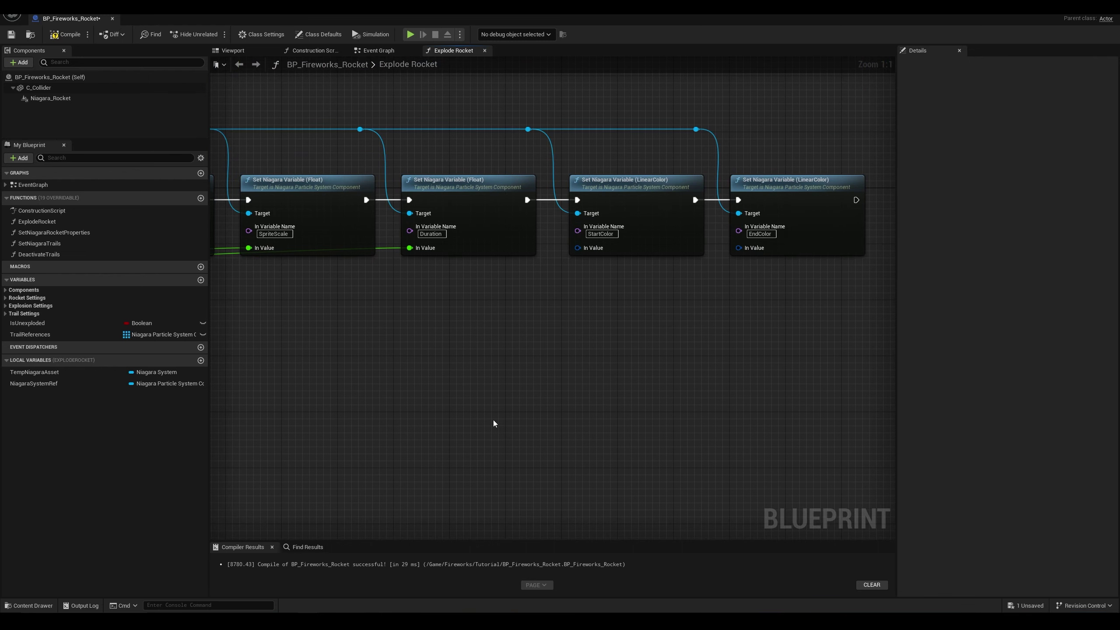
# Step: Connect the Start Color and End Color outputs of the break node to In Value of the StartColor and EndColor nodes
pyautogui.scroll(-3, 423, 452)
pyautogui.moveTo(419, 454); pyautogui.dragTo(789, 356, button='right')
pyautogui.moveTo(375, 405); pyautogui.dragTo(800, 380, button='right')
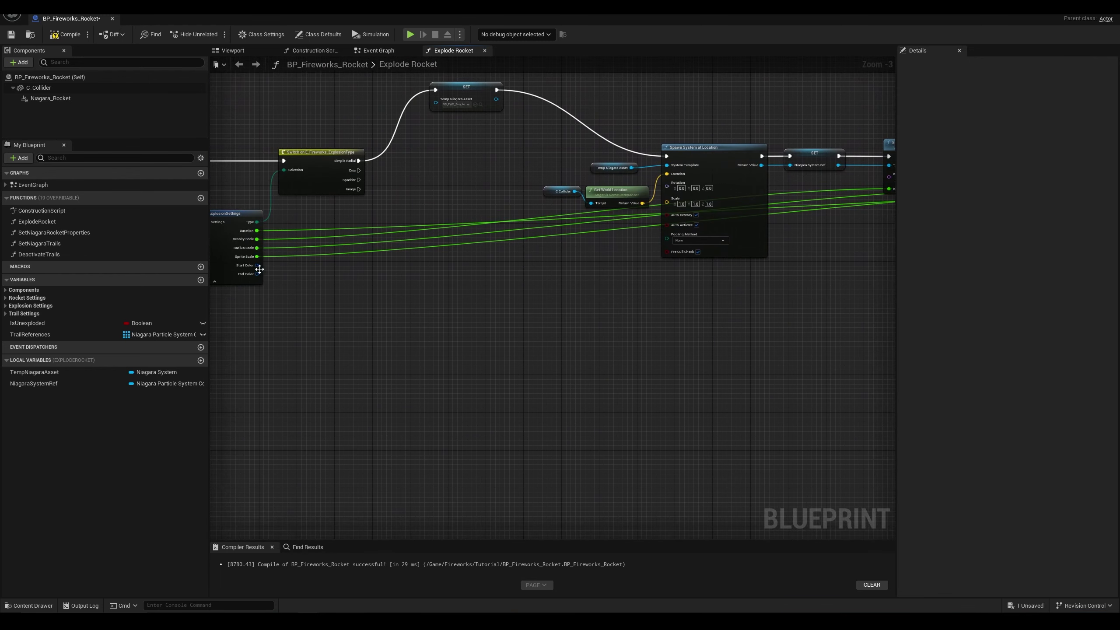
pyautogui.moveTo(258, 266); pyautogui.dragTo(805, 189)
pyautogui.moveTo(479, 373); pyautogui.dragTo(720, 410, button='right')
pyautogui.moveTo(471, 420); pyautogui.dragTo(500, 435, button='right')
pyautogui.moveTo(317, 298); pyautogui.dragTo(852, 215)
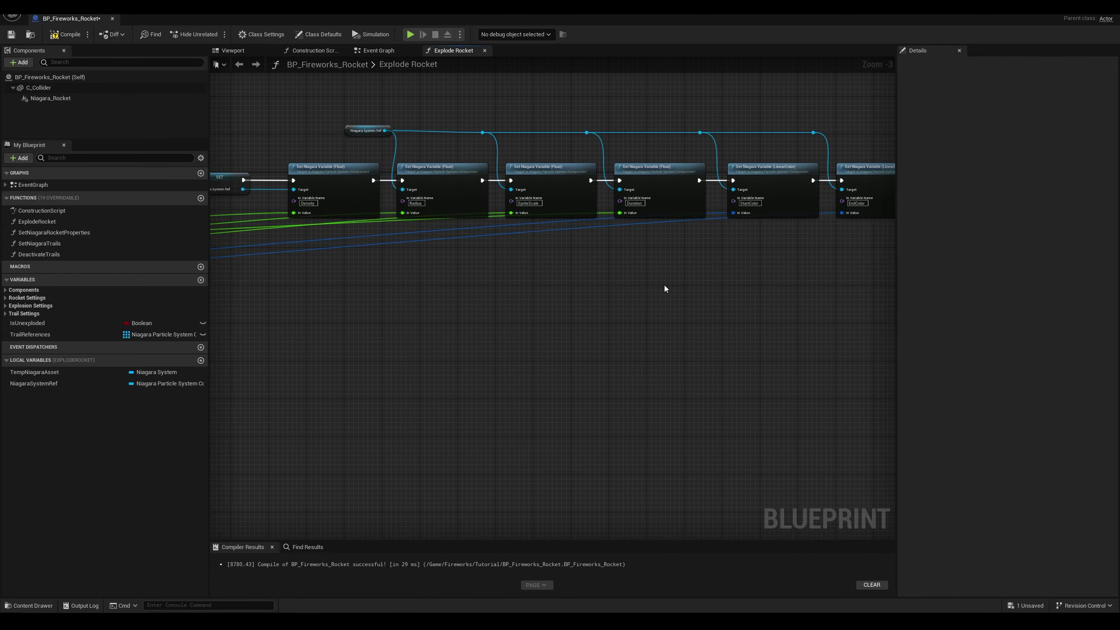
pyautogui.scroll(3, 664, 285)
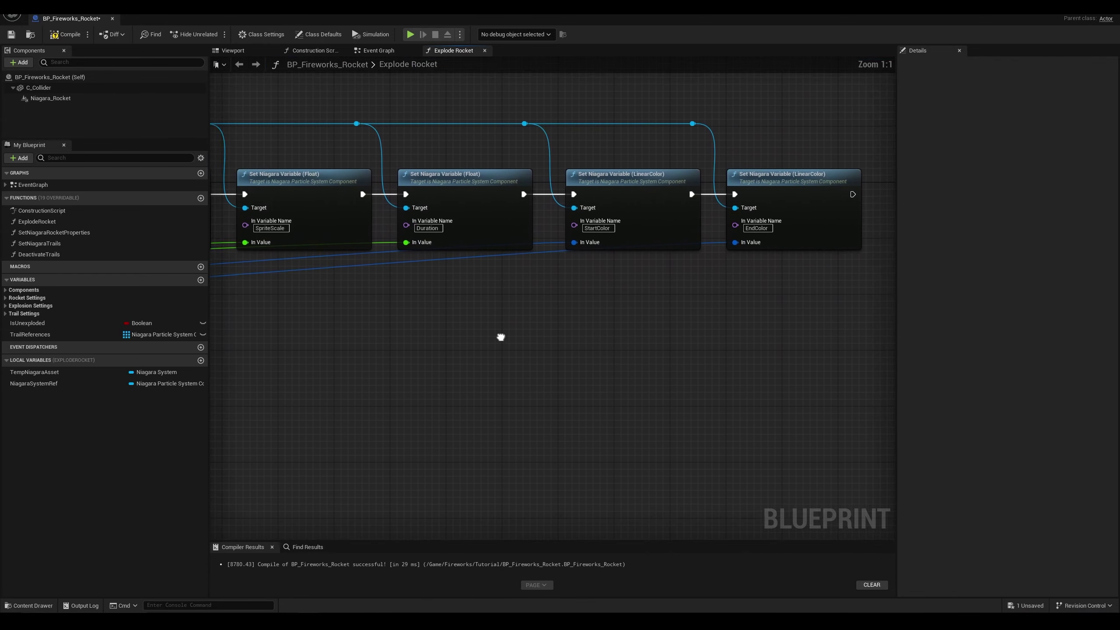
# Step: Add reroute nodes to the EndColor, StartColor and Duration value wires and place them below the row of Set Niagara Variable nodes
pyautogui.doubleClick(679, 249)
pyautogui.moveTo(679, 245); pyautogui.dragTo(670, 447)
pyautogui.scroll(-5, 594, 430)
pyautogui.moveTo(595, 430); pyautogui.dragTo(669, 301, button='right')
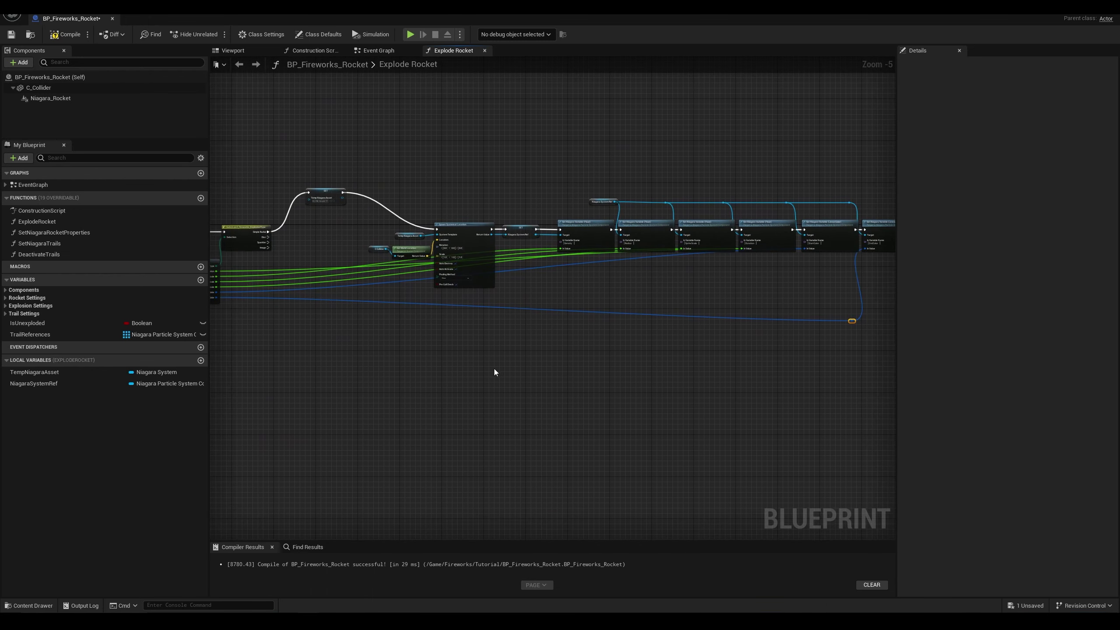
pyautogui.moveTo(457, 382); pyautogui.dragTo(457, 410, button='right')
pyautogui.moveTo(852, 350); pyautogui.dragTo(852, 334)
pyautogui.scroll(5, 806, 336)
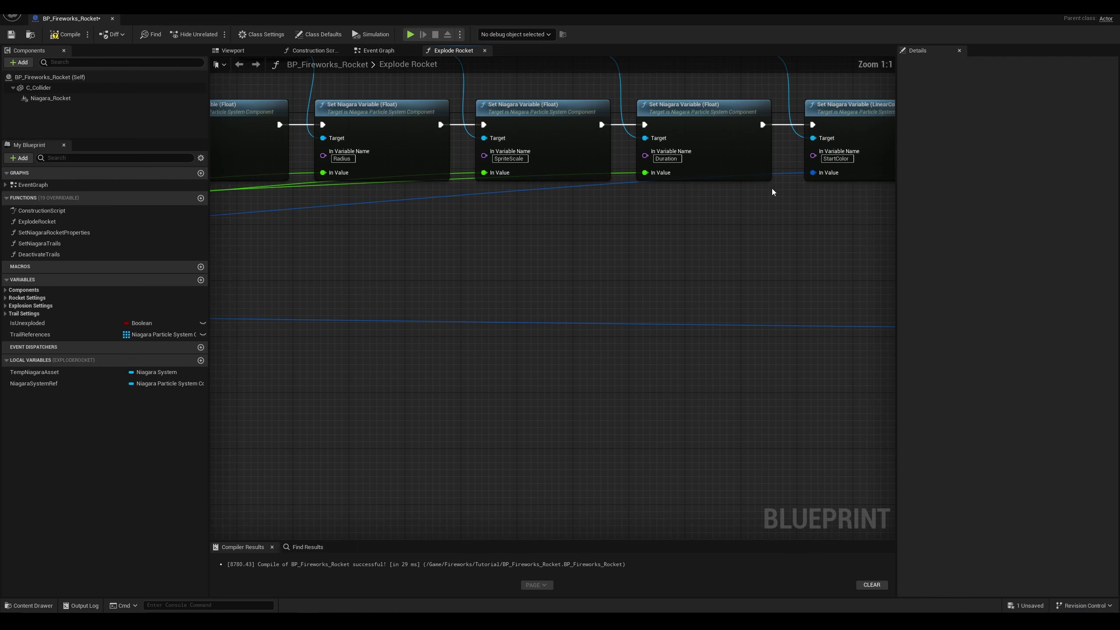
pyautogui.doubleClick(782, 174)
pyautogui.moveTo(779, 167); pyautogui.dragTo(798, 306)
pyautogui.doubleClick(617, 167)
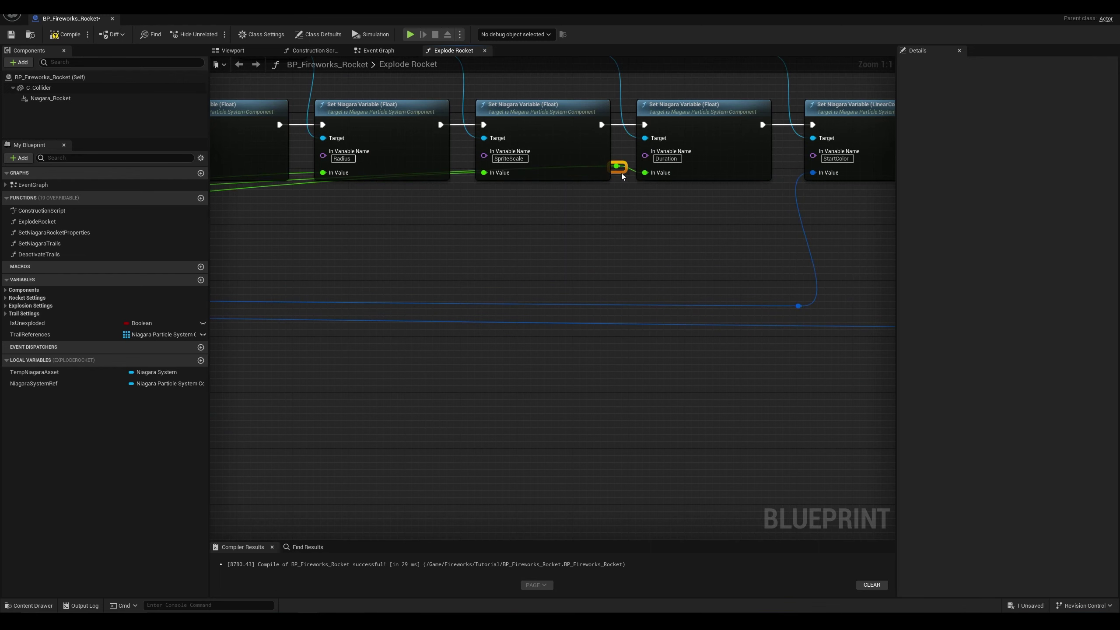
pyautogui.moveTo(620, 171); pyautogui.dragTo(638, 253)
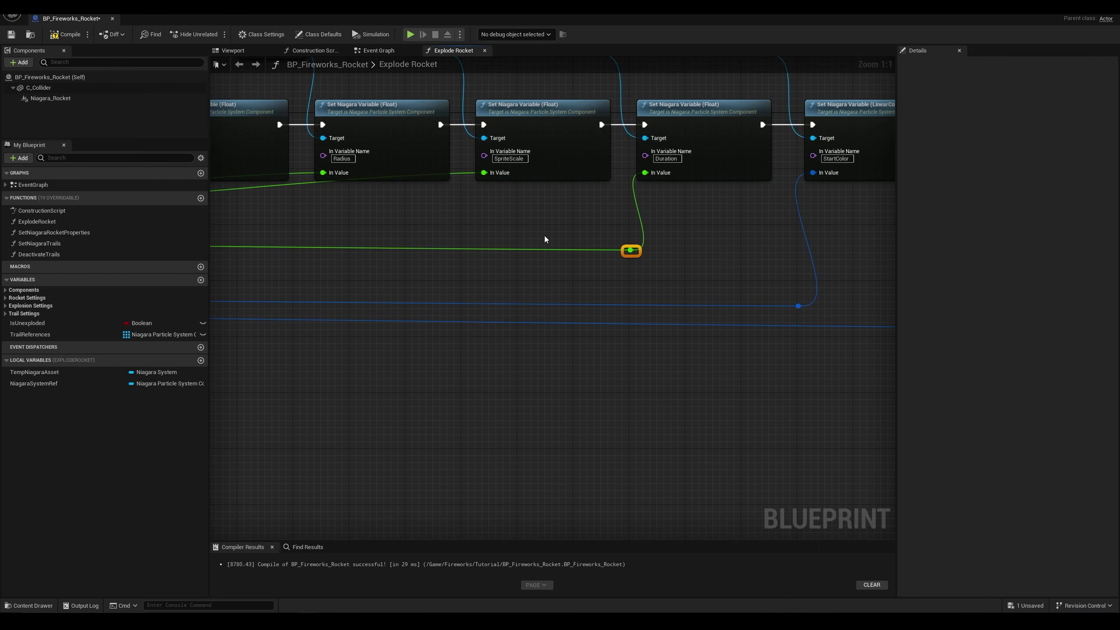
# Step: Select the node chain from the TempNiagaraAsset setter through the EndColor node and move it slightly higher in the graph
pyautogui.scroll(-4, 383, 247)
pyautogui.moveTo(383, 247); pyautogui.dragTo(563, 284, button='right')
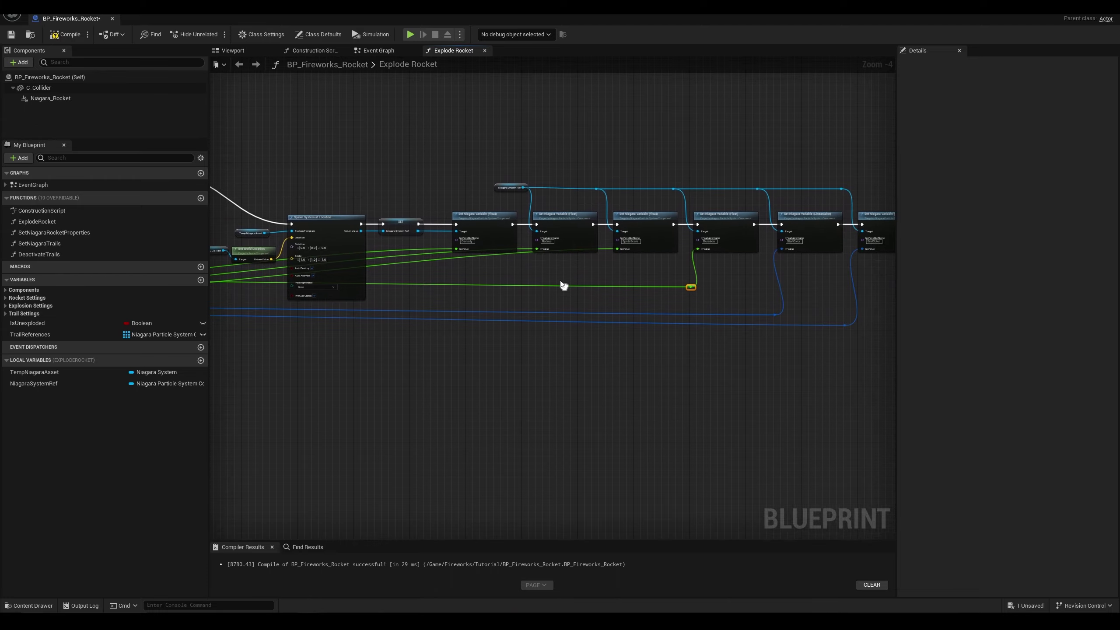
pyautogui.scroll(-3, 422, 196)
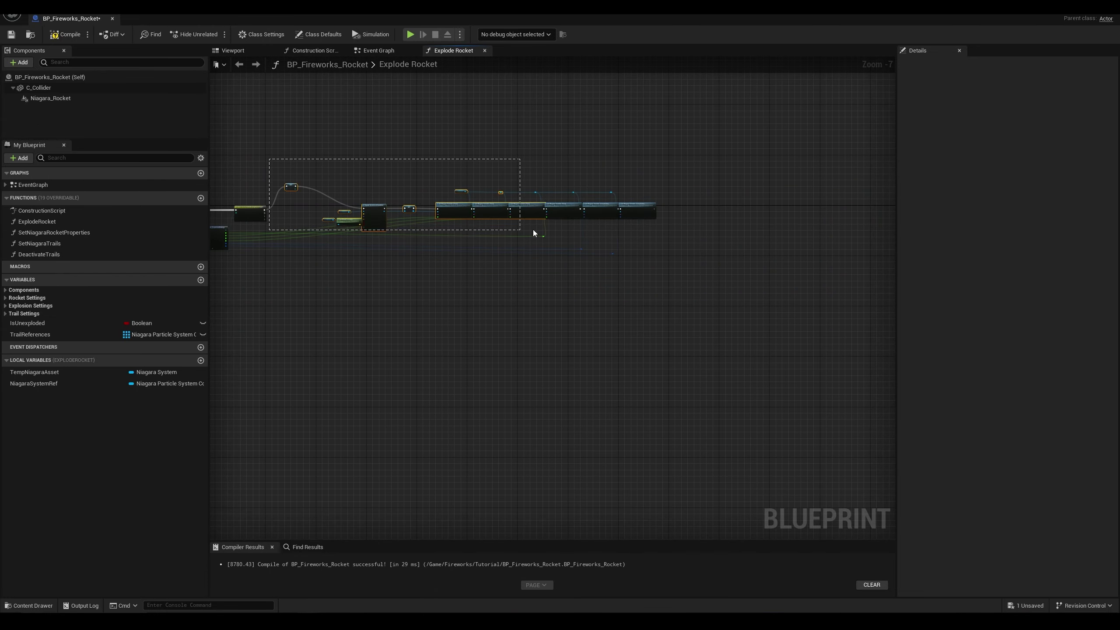
pyautogui.moveTo(667, 233); pyautogui.dragTo(667, 232)
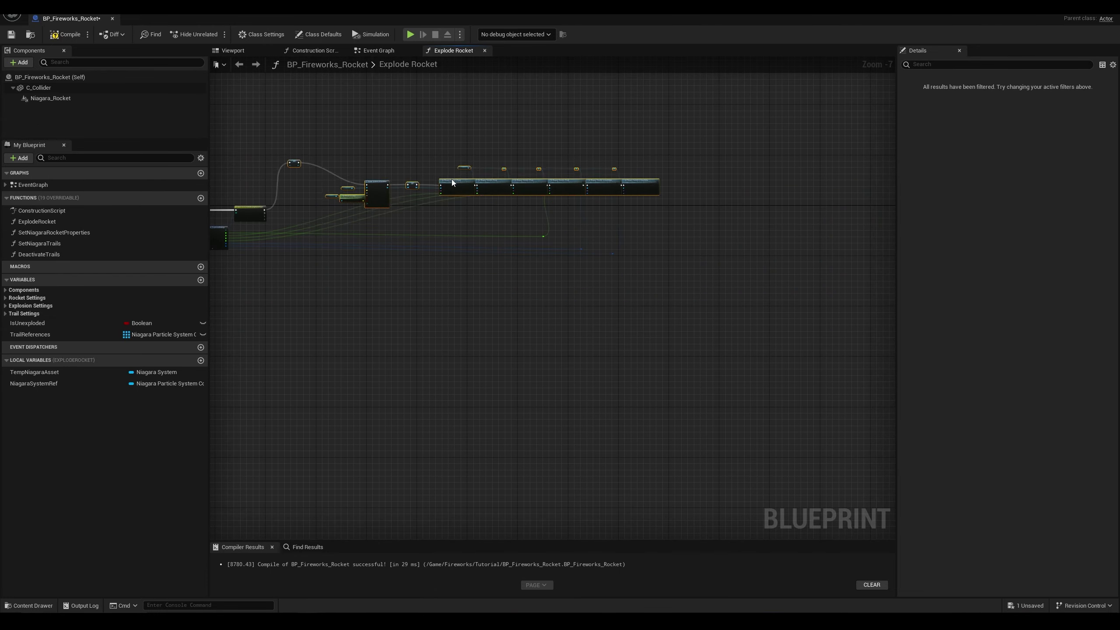
# Step: Add reroute nodes to the SpriteScale and Radius value wires and position them below their Set Niagara Variable nodes
pyautogui.scroll(5, 449, 207)
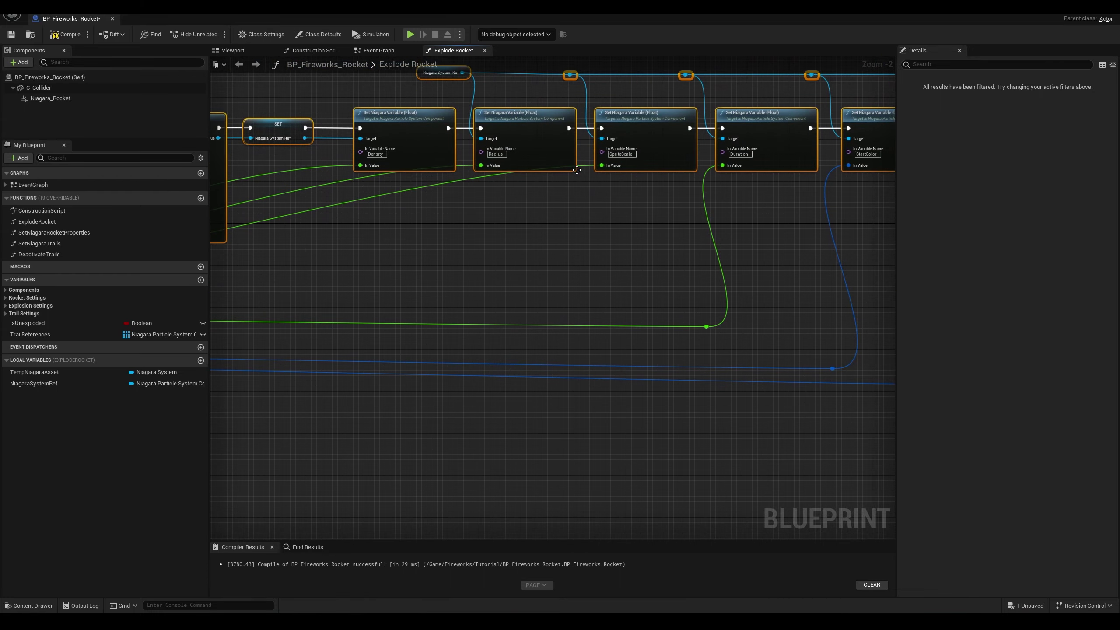
pyautogui.click(586, 167)
pyautogui.doubleClick(583, 165)
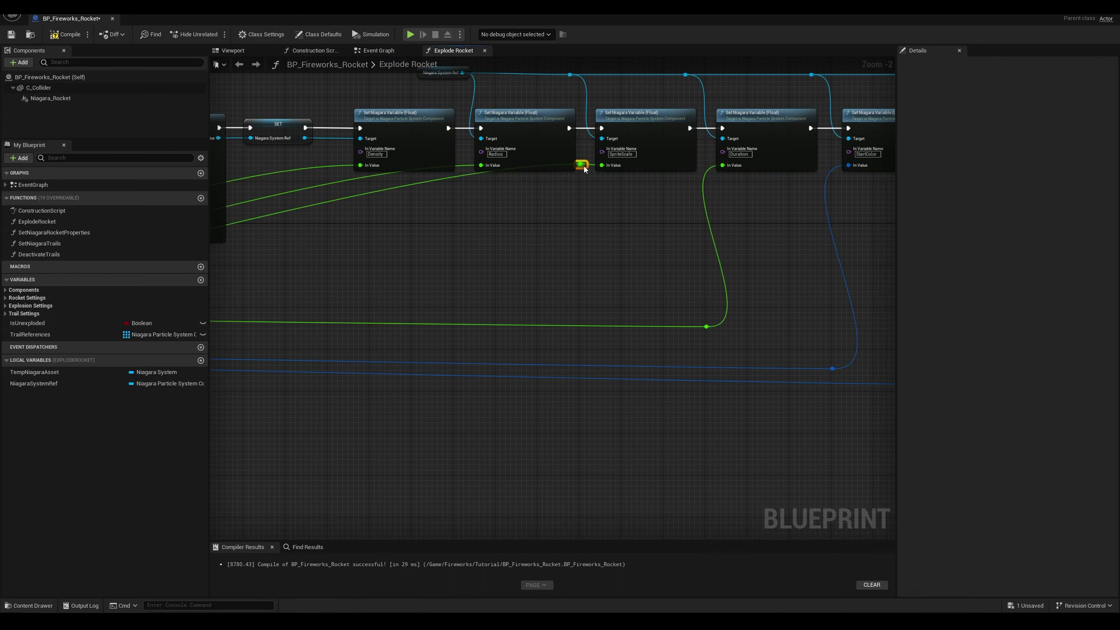
pyautogui.moveTo(583, 166); pyautogui.dragTo(600, 350)
pyautogui.scroll(1, 487, 258)
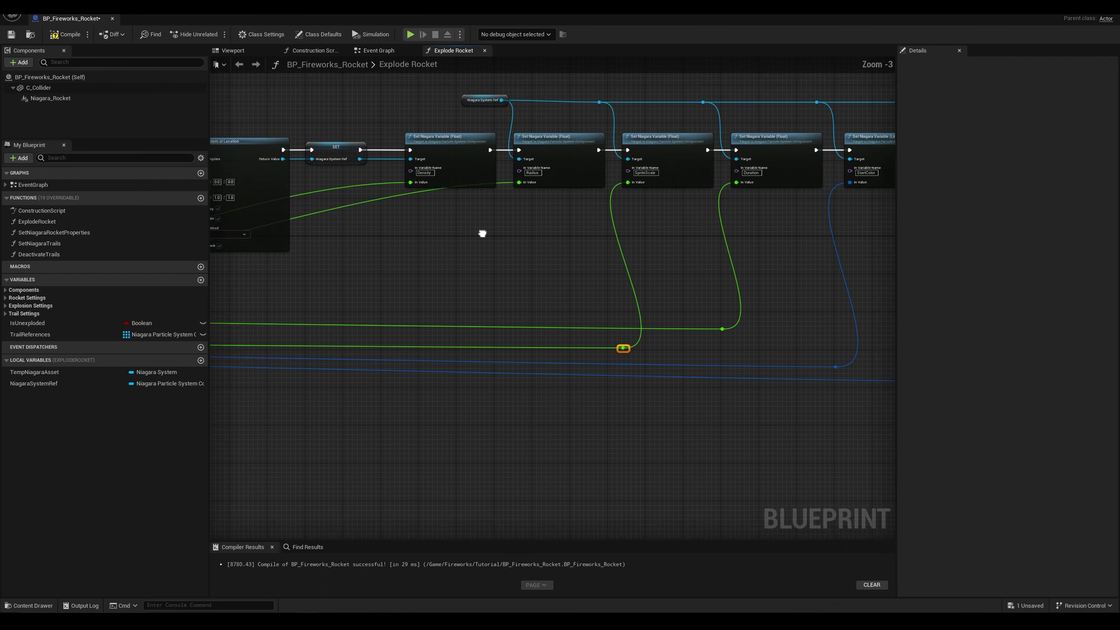
pyautogui.scroll(1, 548, 244)
pyautogui.doubleClick(477, 213)
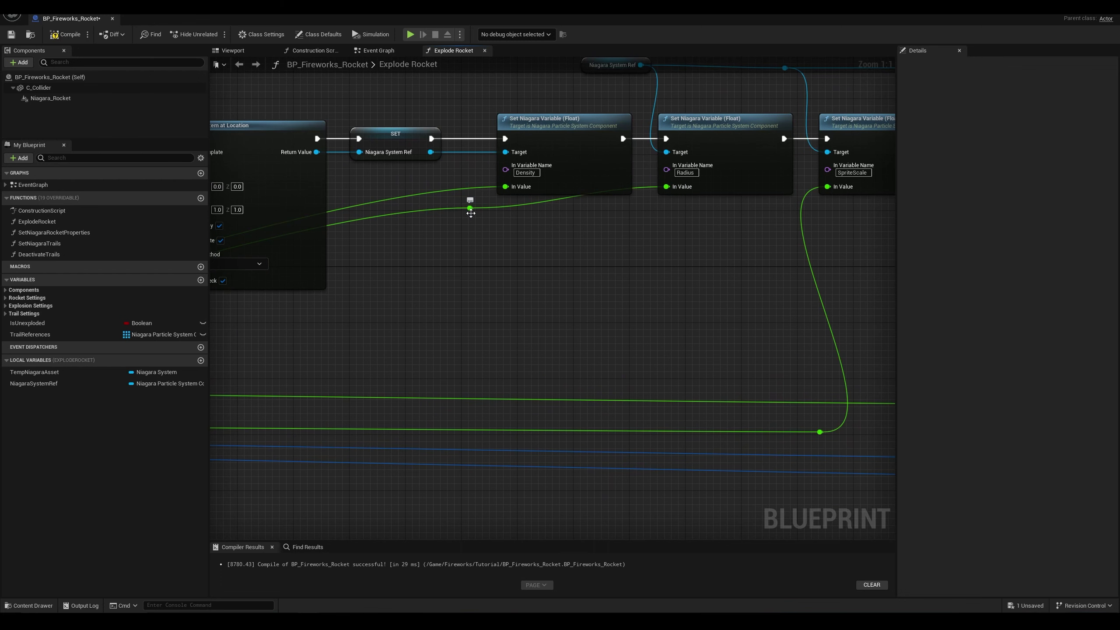
pyautogui.moveTo(666, 343); pyautogui.dragTo(645, 370)
pyautogui.scroll(-3, 509, 376)
pyautogui.moveTo(507, 374); pyautogui.dragTo(516, 292, button='right')
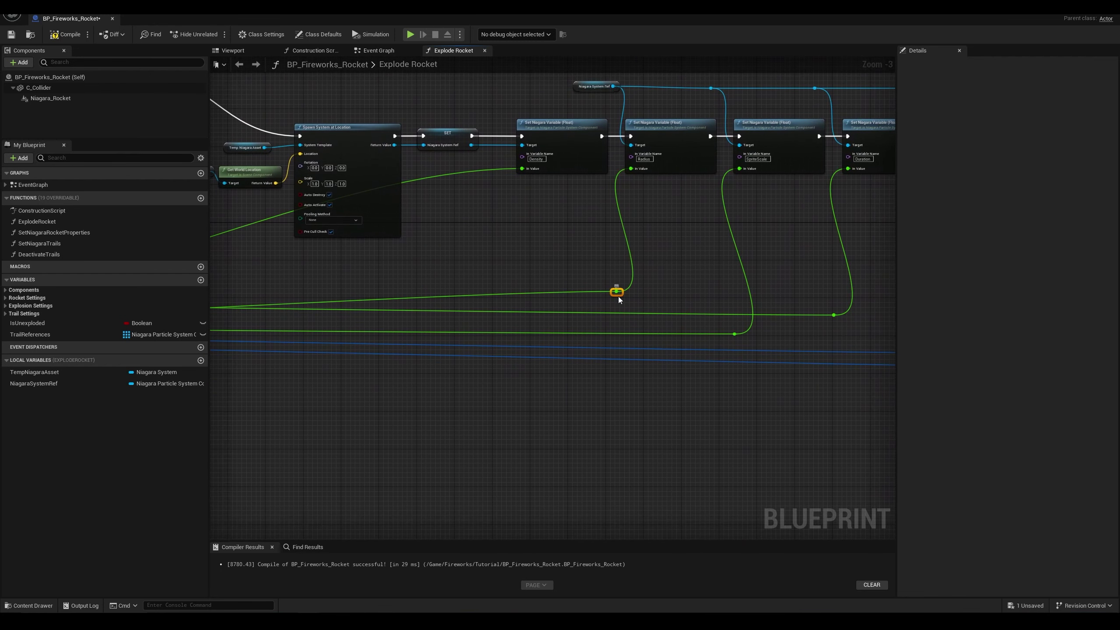
pyautogui.moveTo(618, 294); pyautogui.dragTo(615, 328)
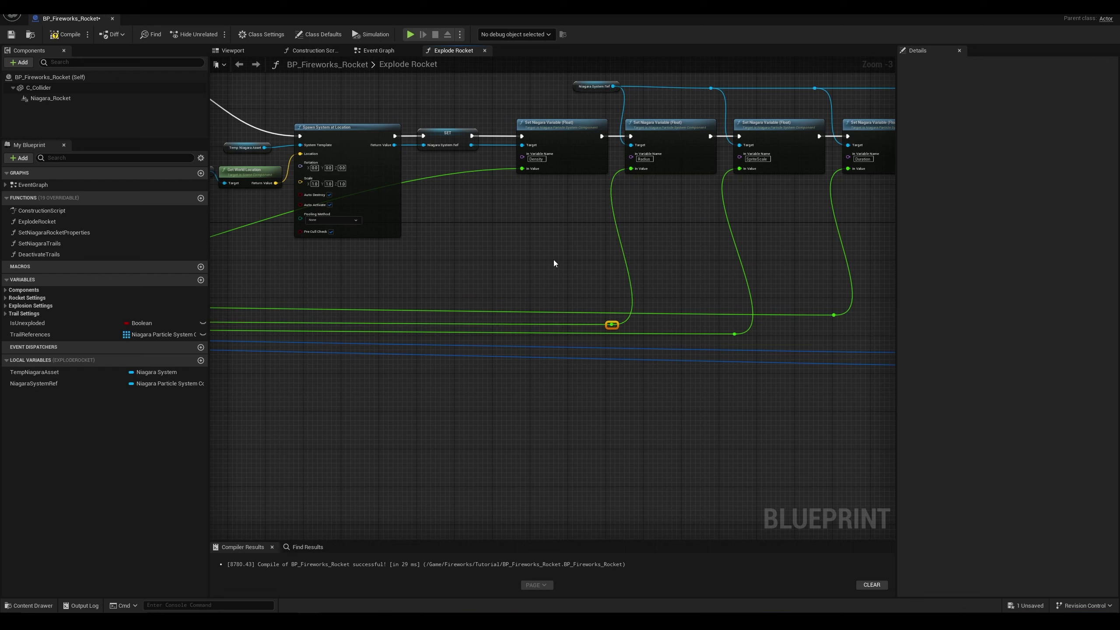
# Step: Add a reroute node to the Density value wire and align it with the other green wires below the nodes
pyautogui.doubleClick(487, 169)
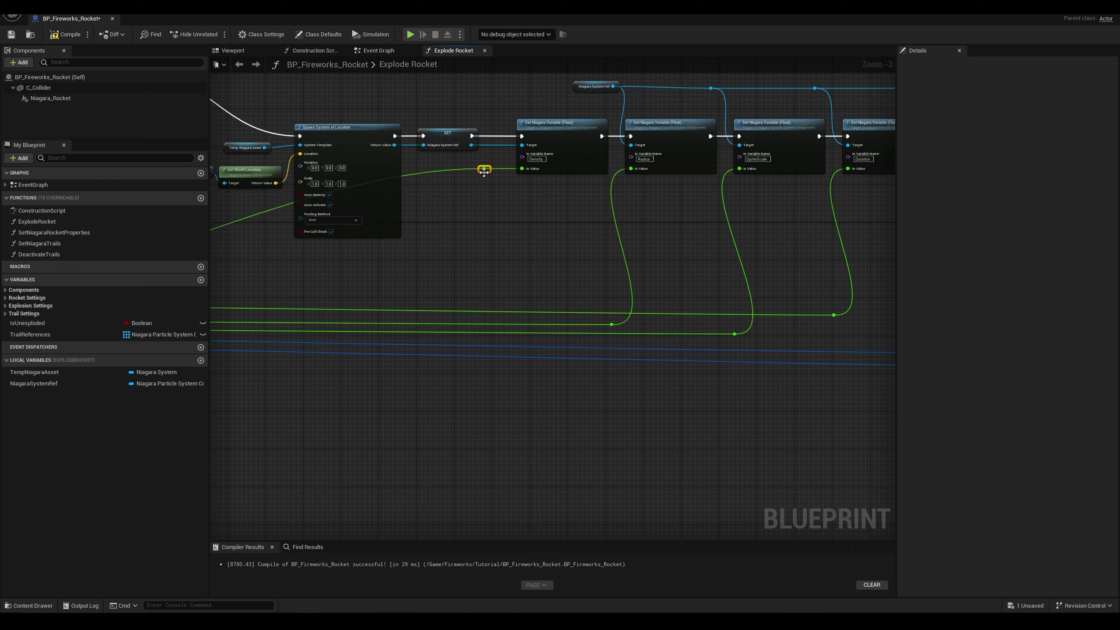
pyautogui.moveTo(487, 170); pyautogui.dragTo(521, 301)
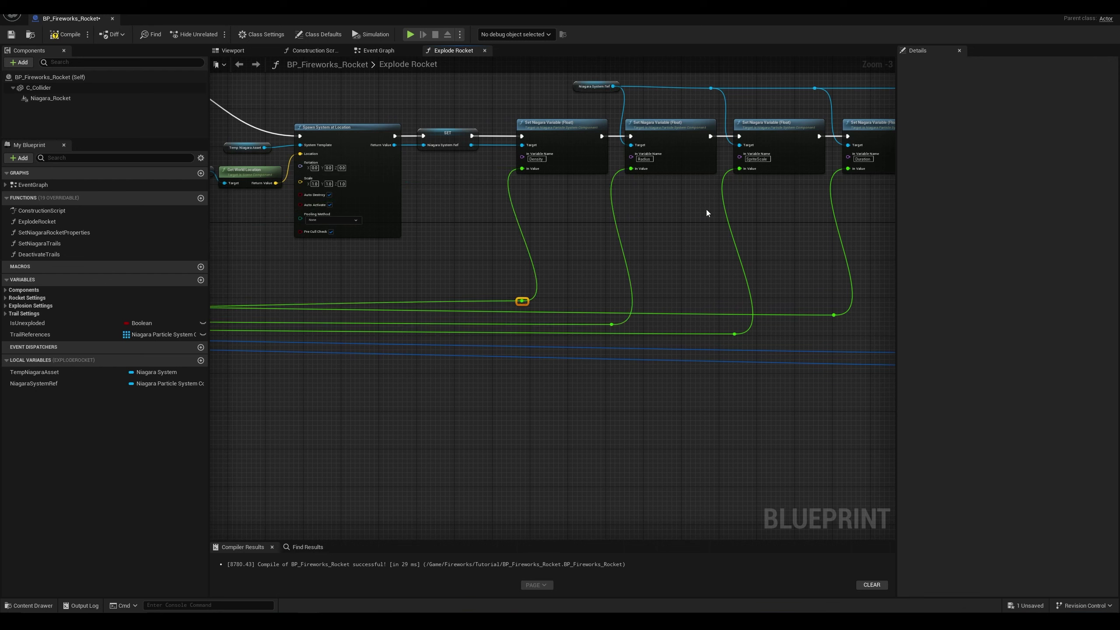
pyautogui.scroll(3, 439, 365)
pyautogui.moveTo(406, 369); pyautogui.dragTo(618, 374, button='right')
pyautogui.scroll(-4, 617, 374)
pyautogui.moveTo(517, 404); pyautogui.dragTo(500, 336, button='right')
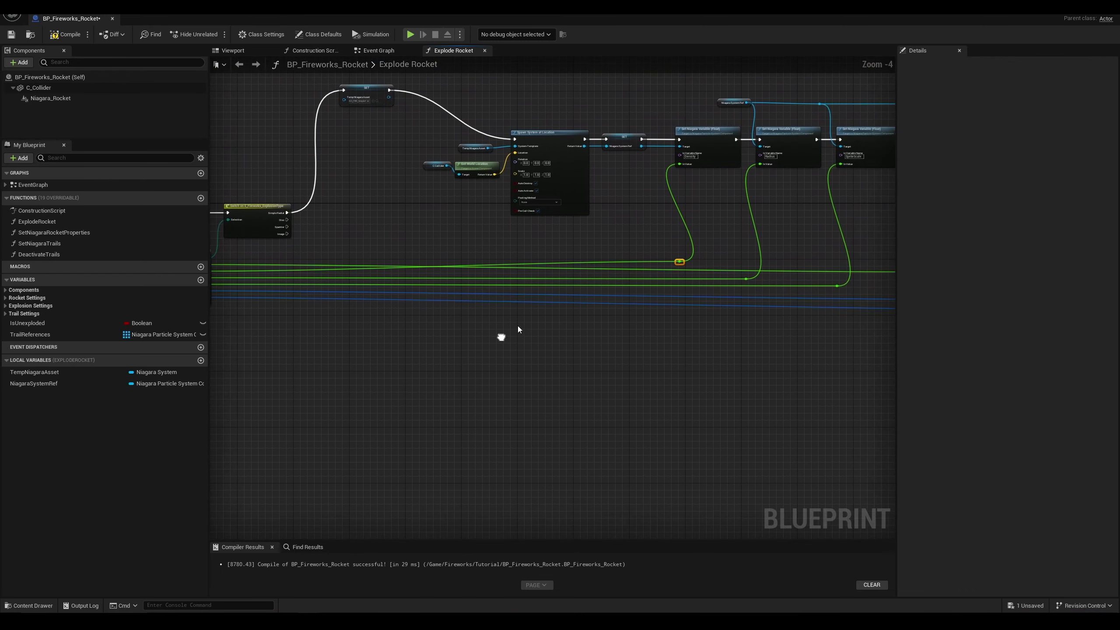
pyautogui.moveTo(681, 261); pyautogui.dragTo(677, 276)
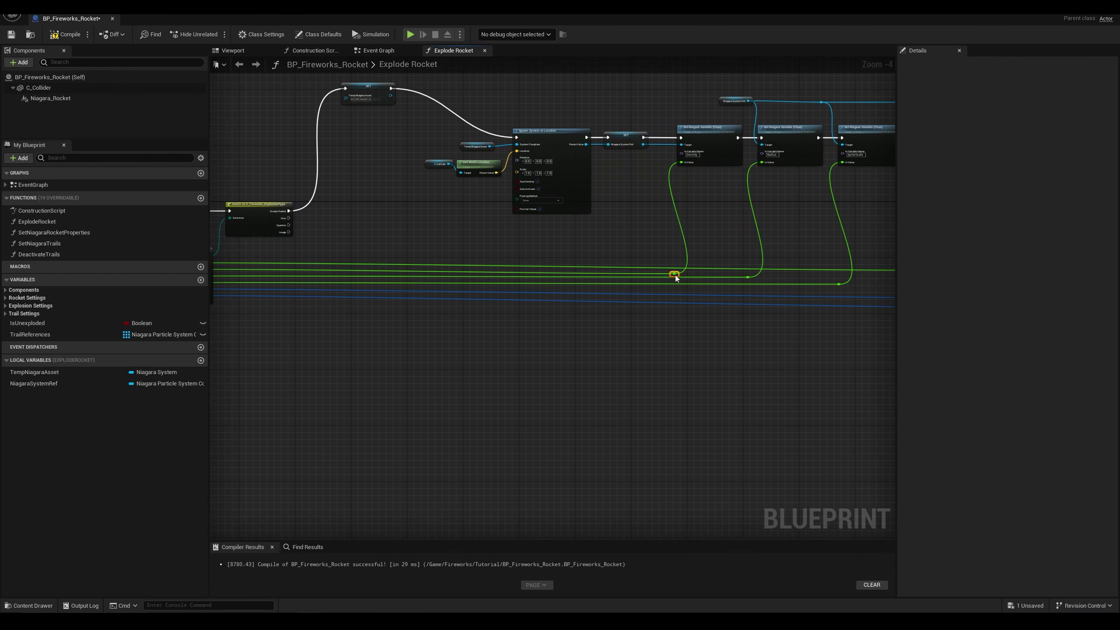
# Step: Examine the rerouted value wires between the break node and the Set Niagara Variable chain
pyautogui.scroll(1, 317, 365)
pyautogui.moveTo(318, 366); pyautogui.dragTo(603, 377, button='right')
pyautogui.scroll(1, 523, 298)
pyautogui.moveTo(484, 354); pyautogui.dragTo(280, 413, button='right')
pyautogui.scroll(-3, 278, 413)
pyautogui.moveTo(569, 318); pyautogui.dragTo(382, 293, button='right')
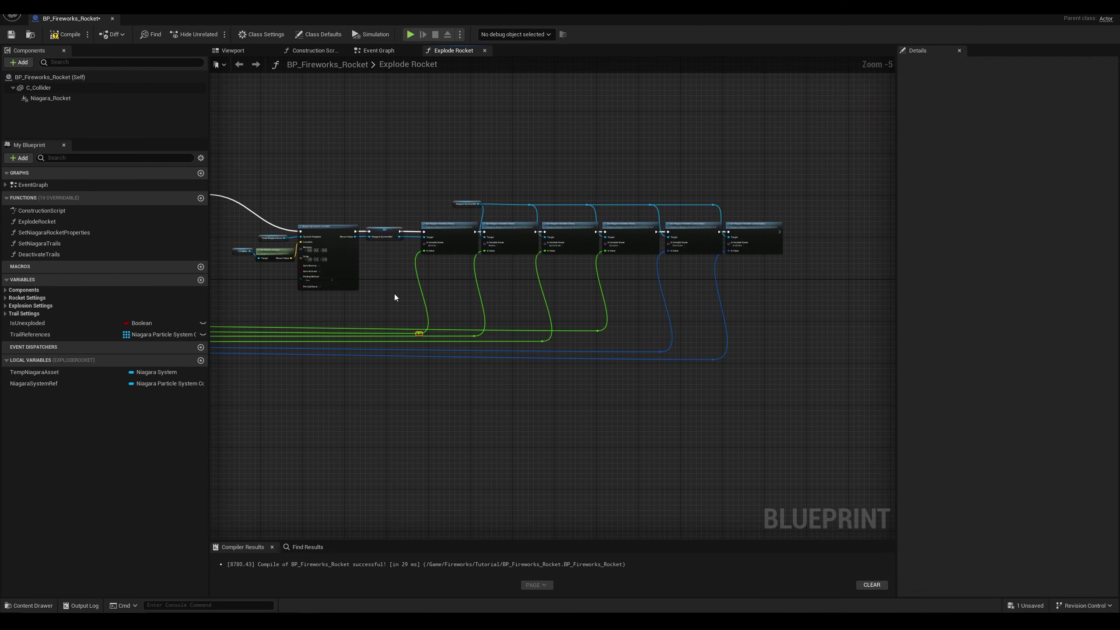
pyautogui.scroll(1, 460, 306)
pyautogui.moveTo(465, 300); pyautogui.dragTo(344, 275, button='right')
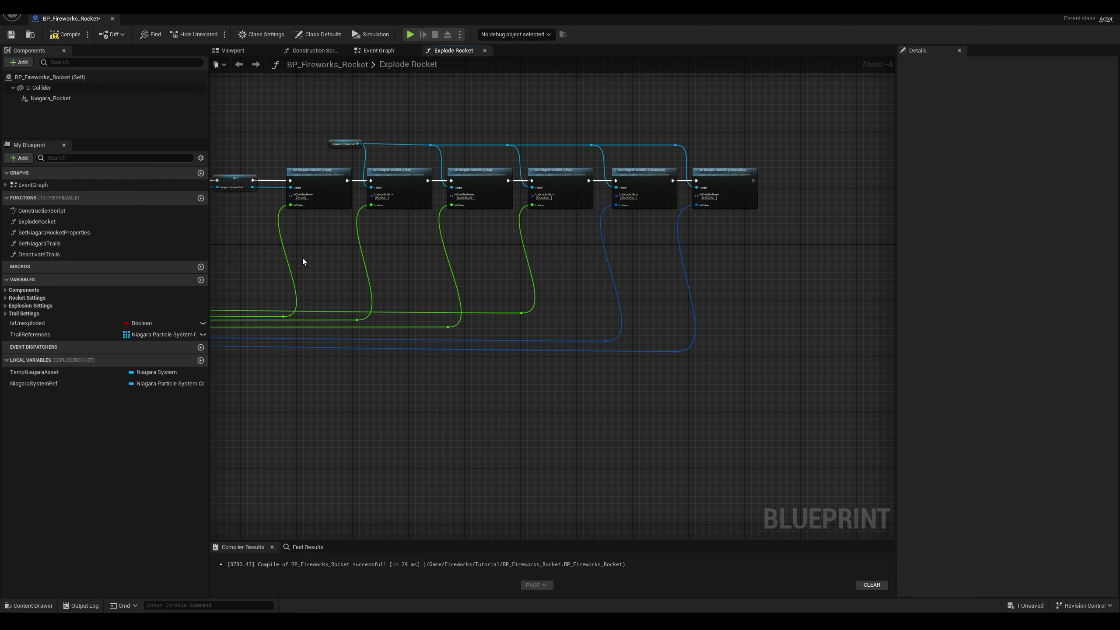
pyautogui.moveTo(450, 313); pyautogui.dragTo(674, 295, button='right')
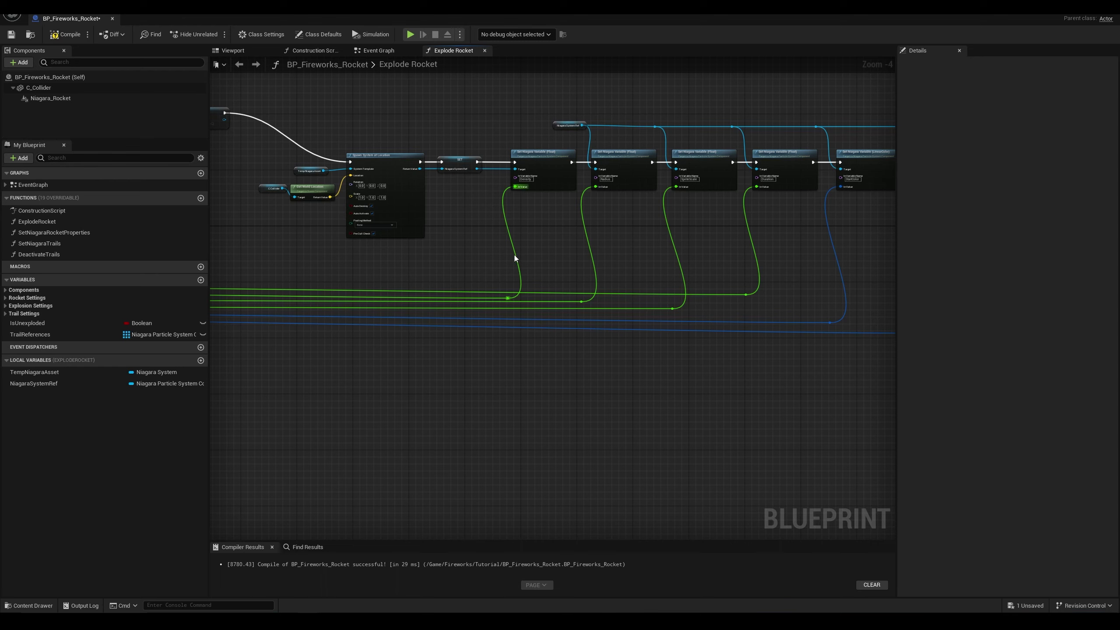
pyautogui.scroll(-2, 520, 254)
pyautogui.scroll(3, 548, 179)
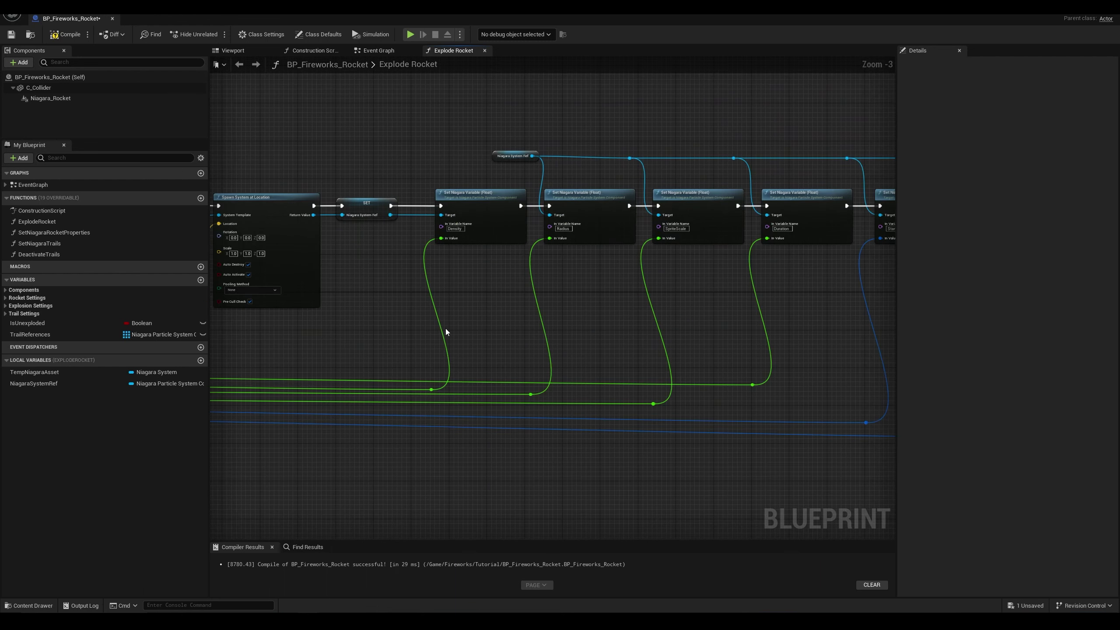
# Step: Compile and save BP_Fireworks_Rocket, and start playing the Default level in the editor
pyautogui.click(62, 34)
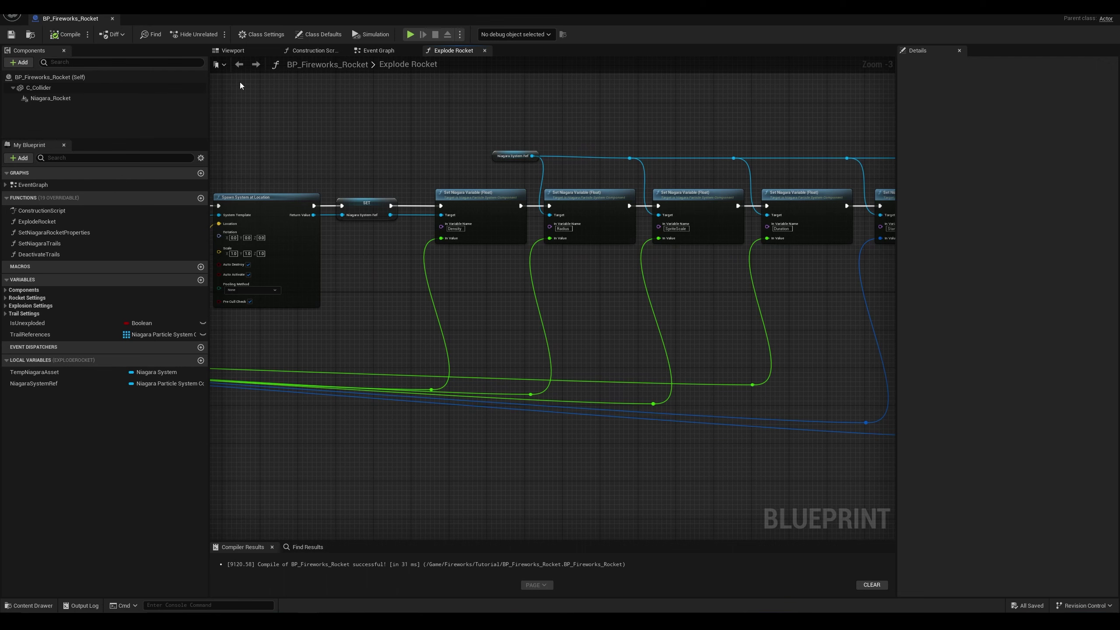
pyautogui.click(1073, 13)
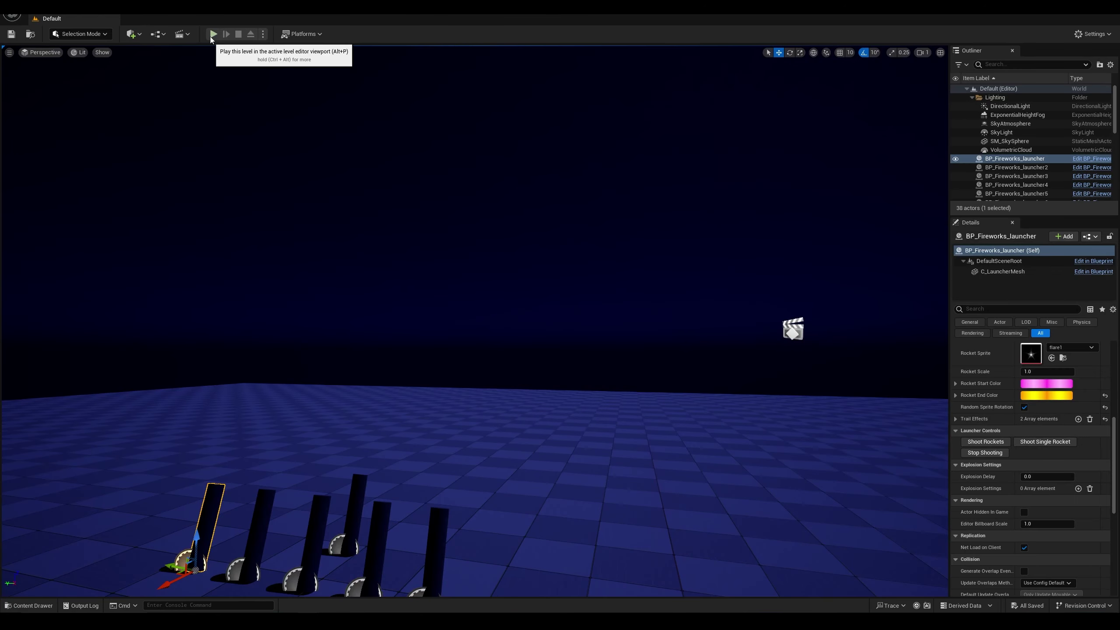
pyautogui.click(213, 34)
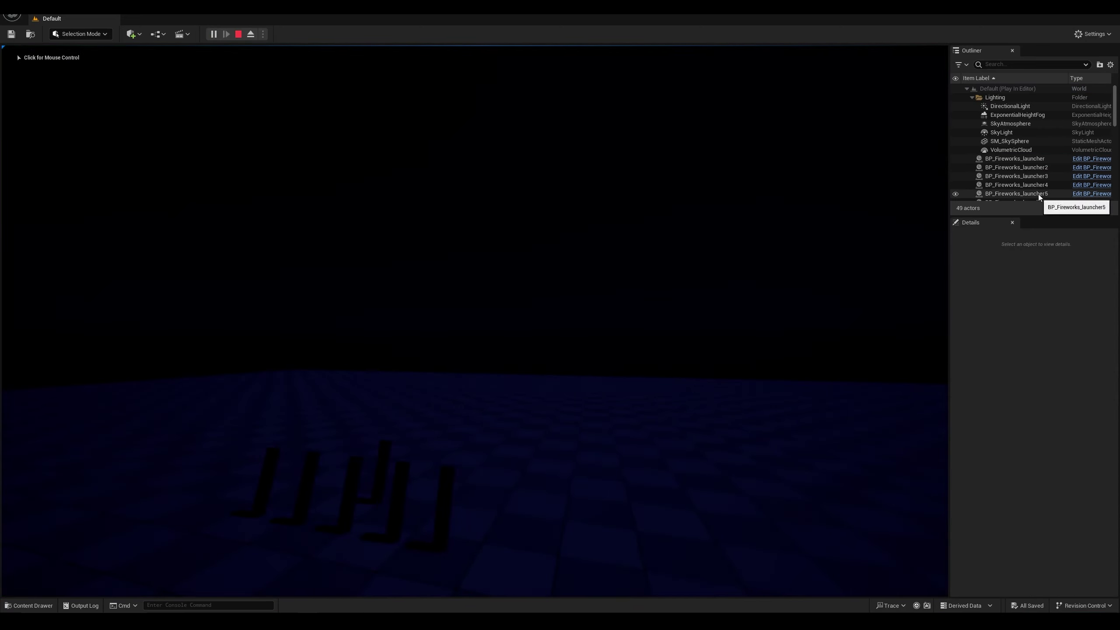
# Step: Select BP_Fireworks_launcher6, add two elements to its Explosion Settings array and expand both
pyautogui.scroll(-3, 1038, 195)
pyautogui.click(1035, 177)
pyautogui.scroll(-3, 1069, 389)
pyautogui.scroll(3, 1028, 470)
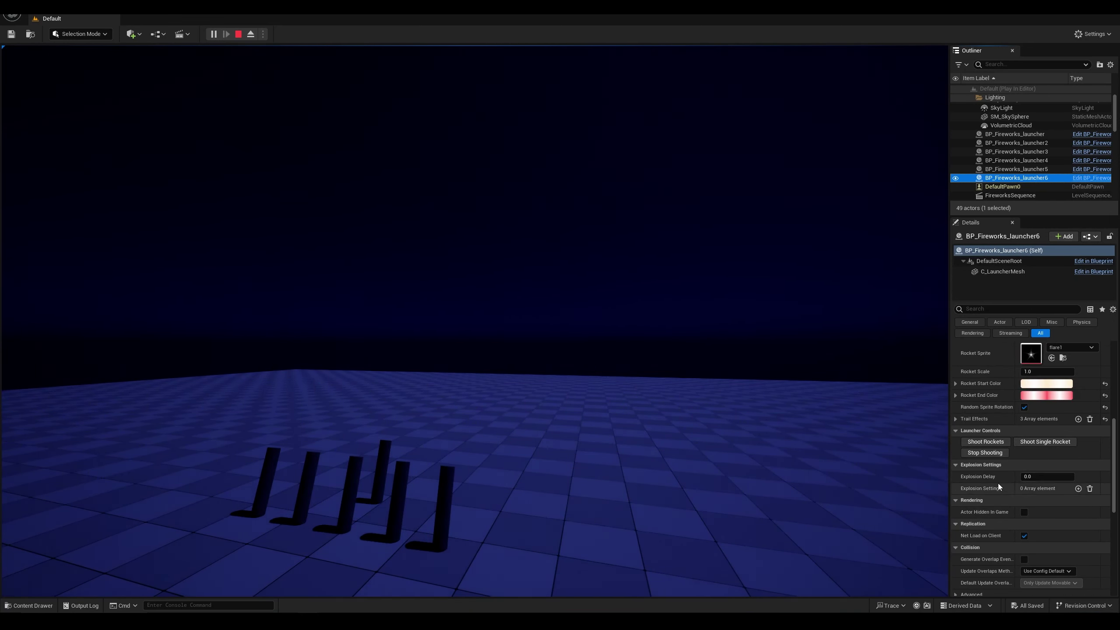
pyautogui.click(1078, 488)
pyautogui.click(1077, 488)
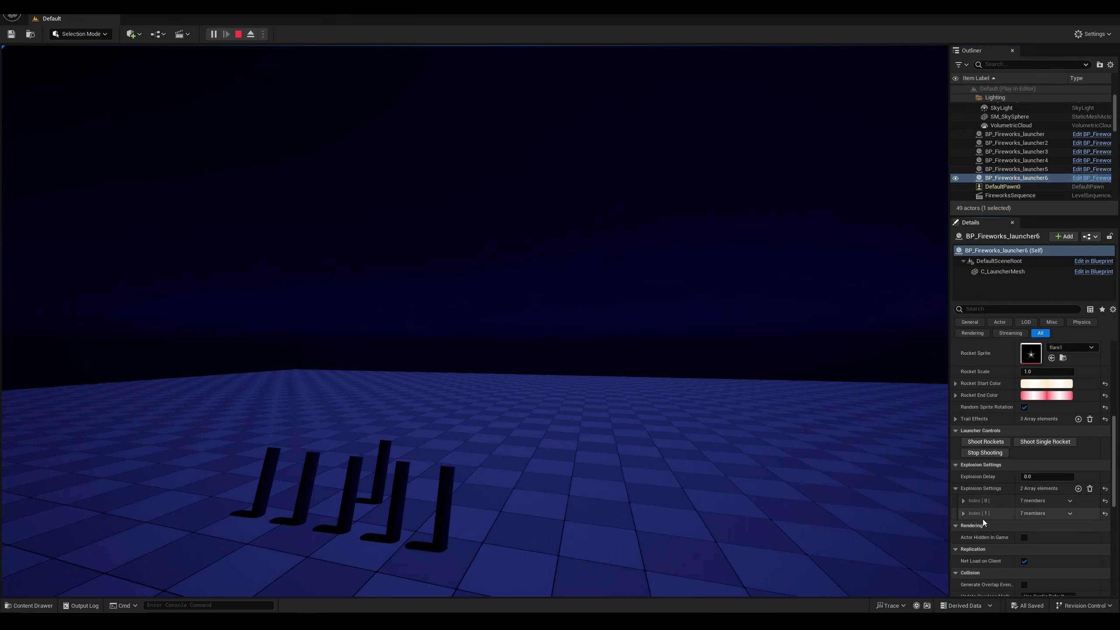
pyautogui.click(963, 514)
pyautogui.click(963, 500)
pyautogui.scroll(-2, 1008, 497)
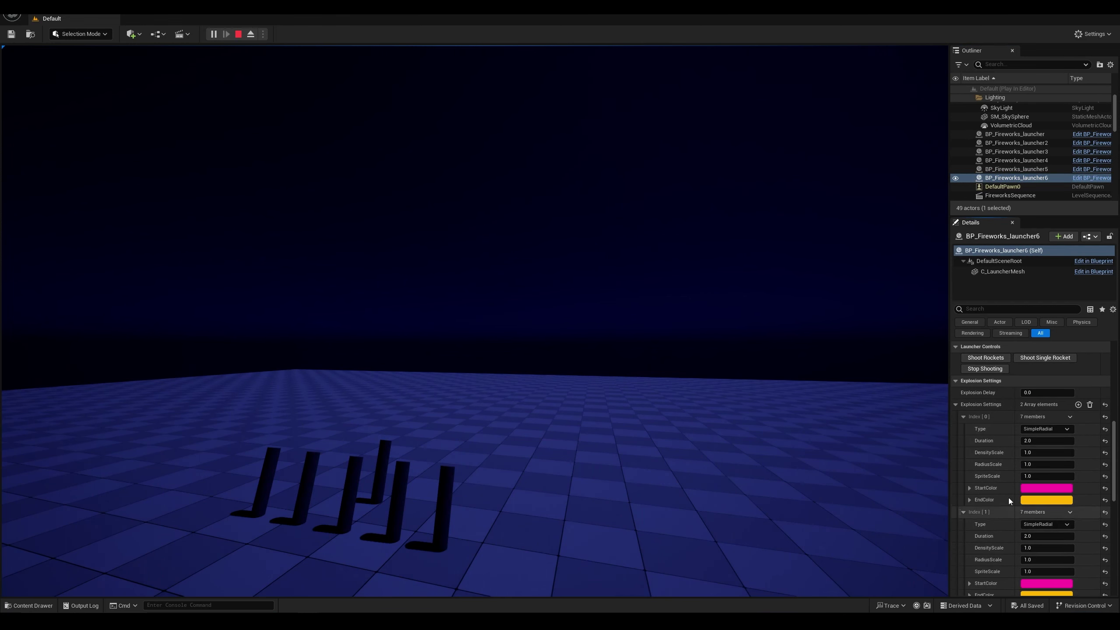
# Step: Set RadiusScale to 2 for explosion element 0 and 1.4 for element 1, and give element 0 a red StartColor and green EndColor
pyautogui.click(1042, 464)
pyautogui.write('2')
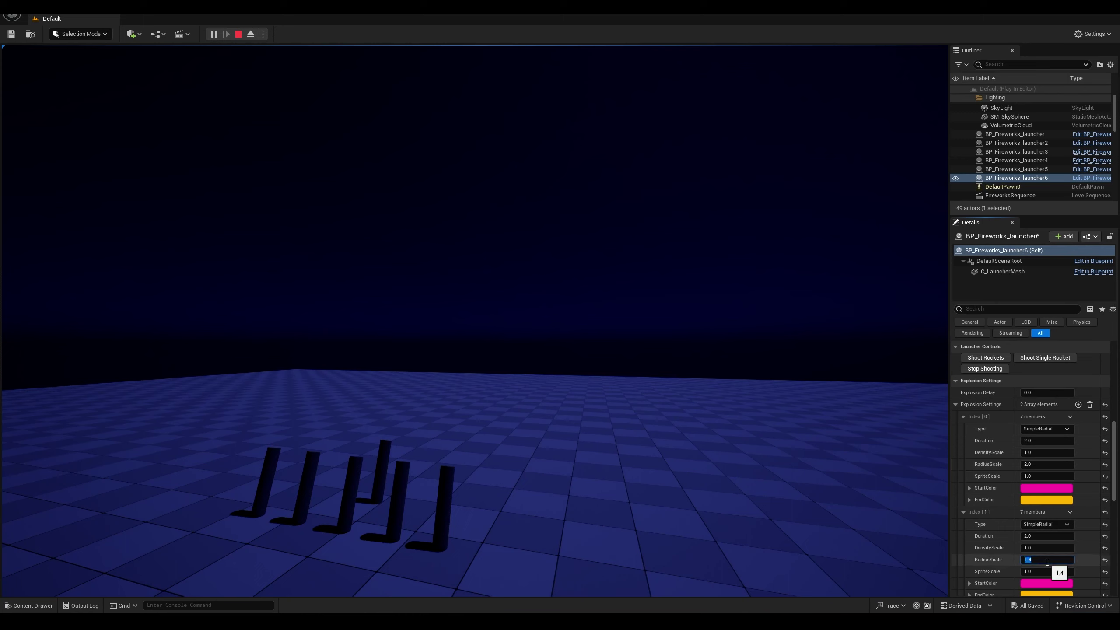
pyautogui.click(1046, 487)
pyautogui.moveTo(941, 438); pyautogui.dragTo(950, 457)
pyautogui.click(980, 597)
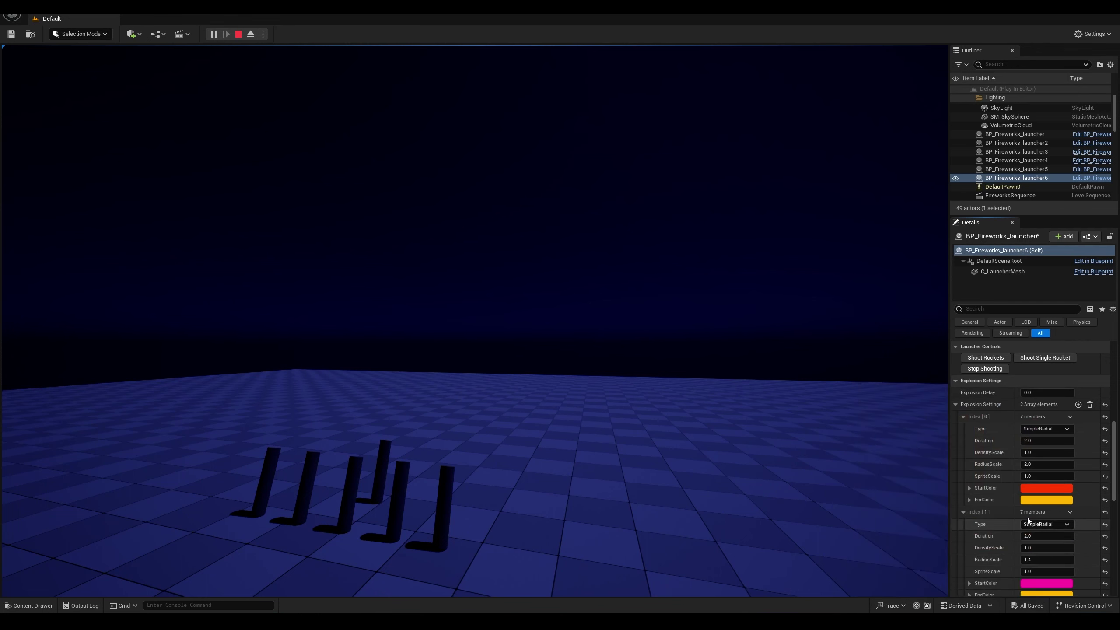
pyautogui.click(1039, 502)
pyautogui.click(884, 495)
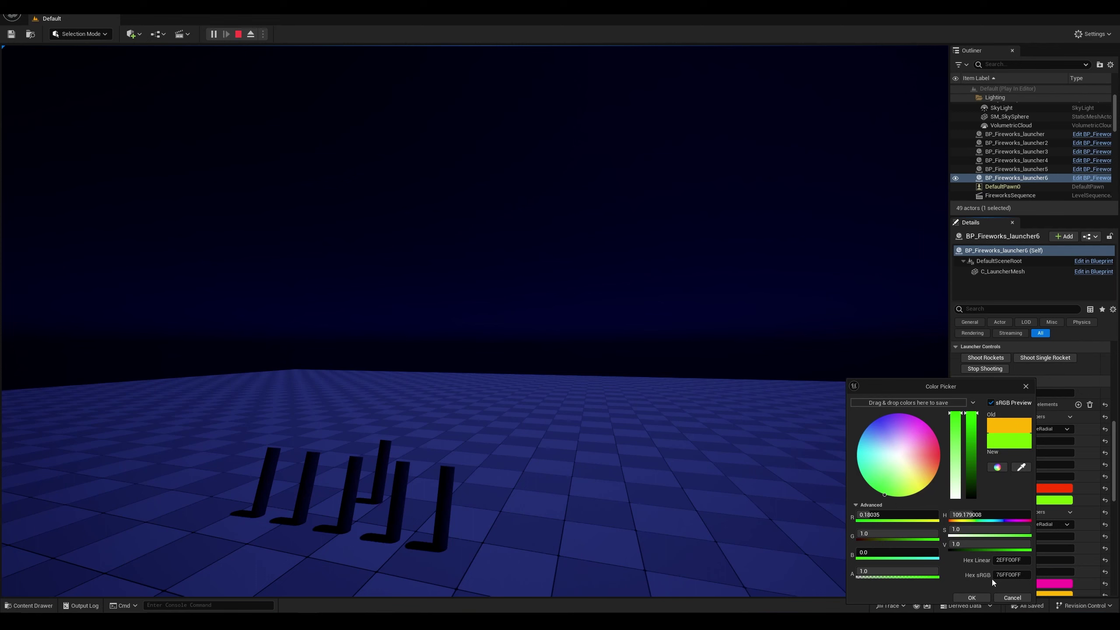
pyautogui.click(982, 599)
# Step: Give explosion element 1 a purple StartColor and a cyan EndColor, and set its DensityScale to 2
pyautogui.scroll(-3, 1059, 522)
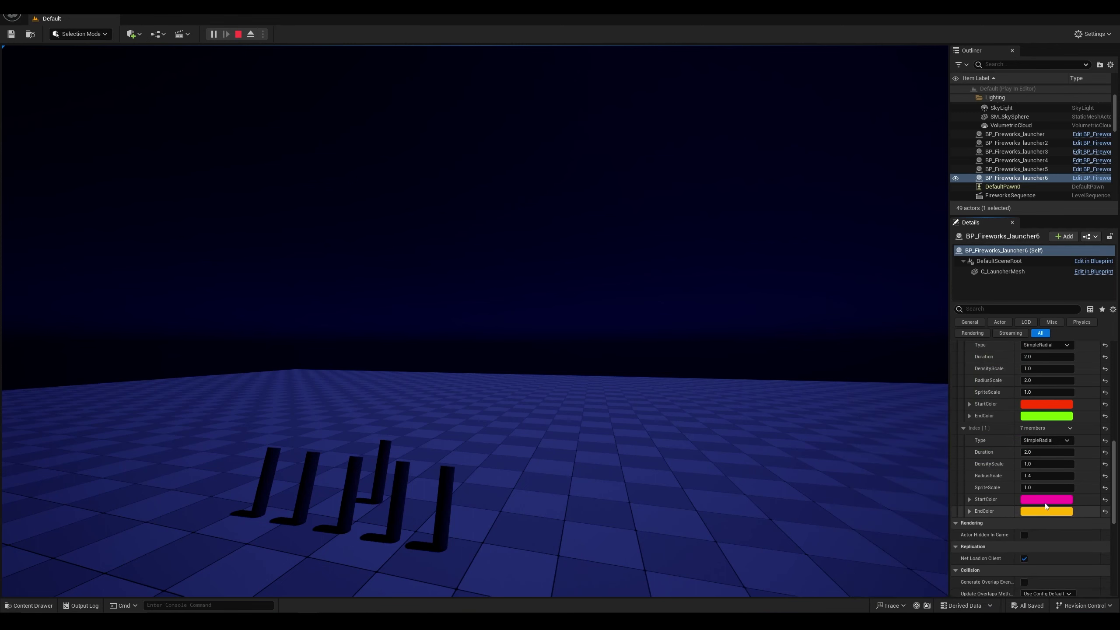
pyautogui.click(1060, 502)
pyautogui.moveTo(894, 433)
pyautogui.mouseDown()
pyautogui.moveTo(889, 418)
pyautogui.moveTo(914, 414)
pyautogui.mouseUp()
pyautogui.click(969, 596)
pyautogui.click(1027, 512)
pyautogui.click(851, 447)
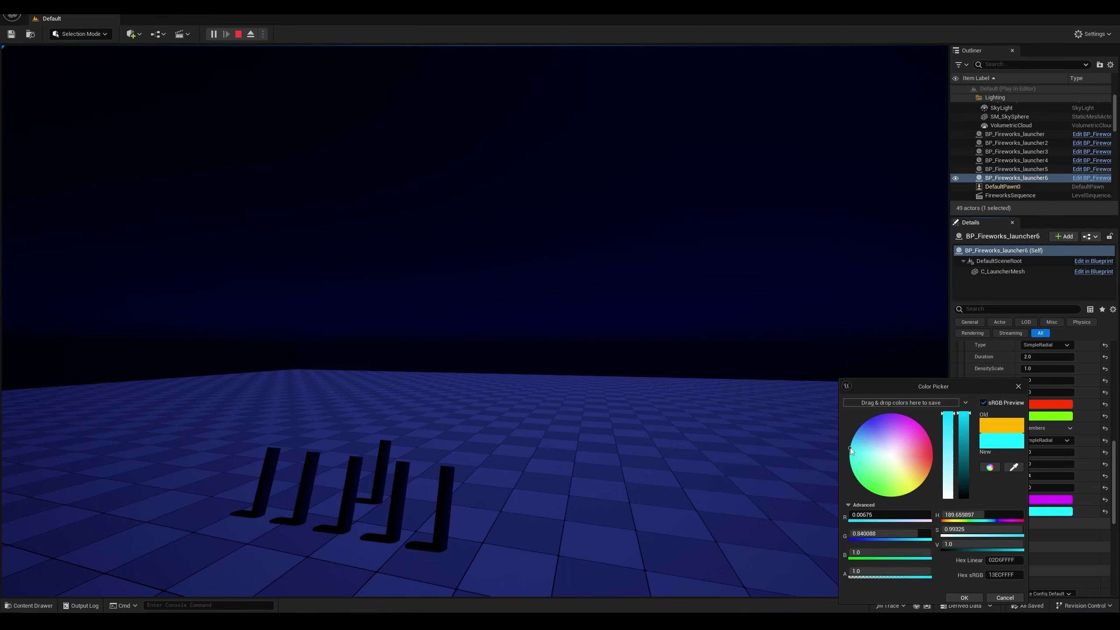
pyautogui.click(967, 599)
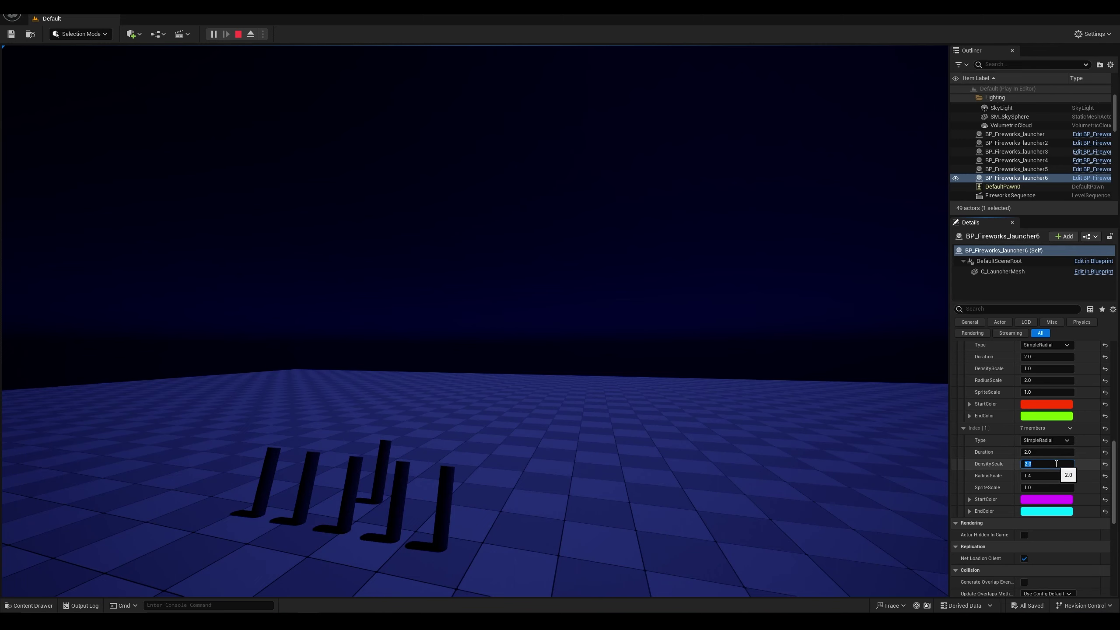
# Step: Shoot single rockets from BP_Fireworks_launcher6 to test the configured explosions
pyautogui.scroll(3, 1043, 448)
pyautogui.scroll(1, 1031, 467)
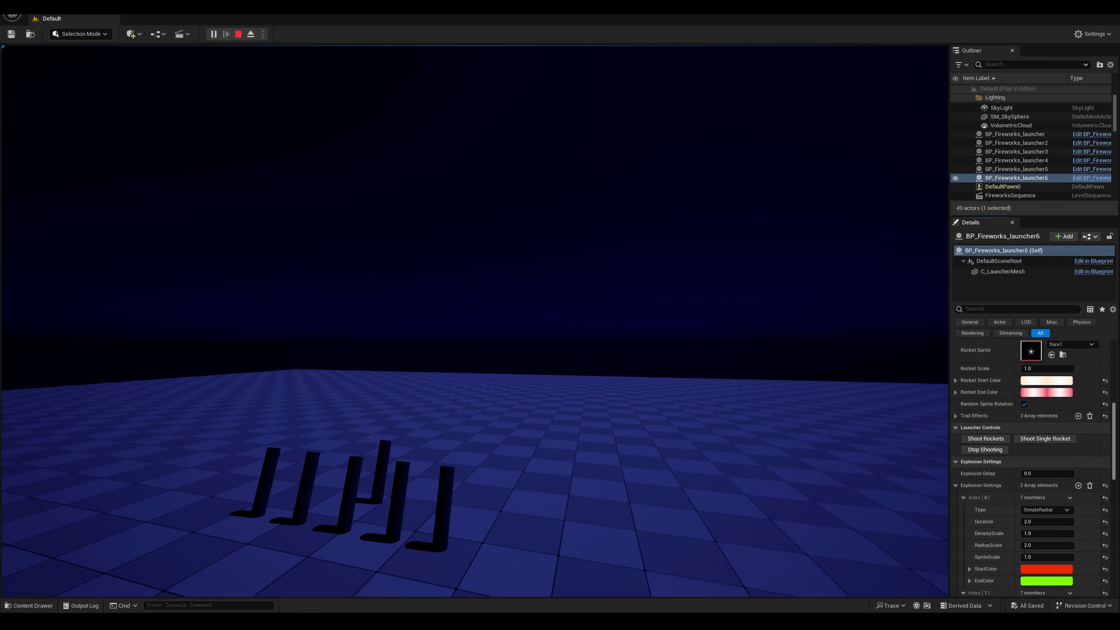
pyautogui.click(1037, 439)
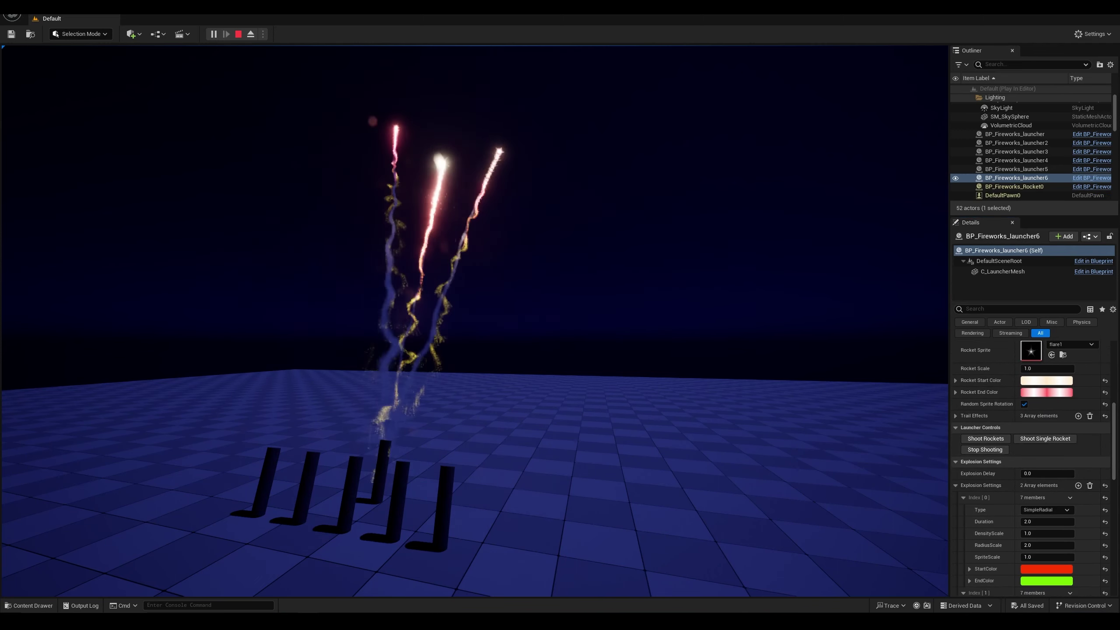
# Step: Shoot a series of rockets from BP_Fireworks_launcher6 and watch their two-part explosions in the level
pyautogui.hotkey('shift', 'F1')
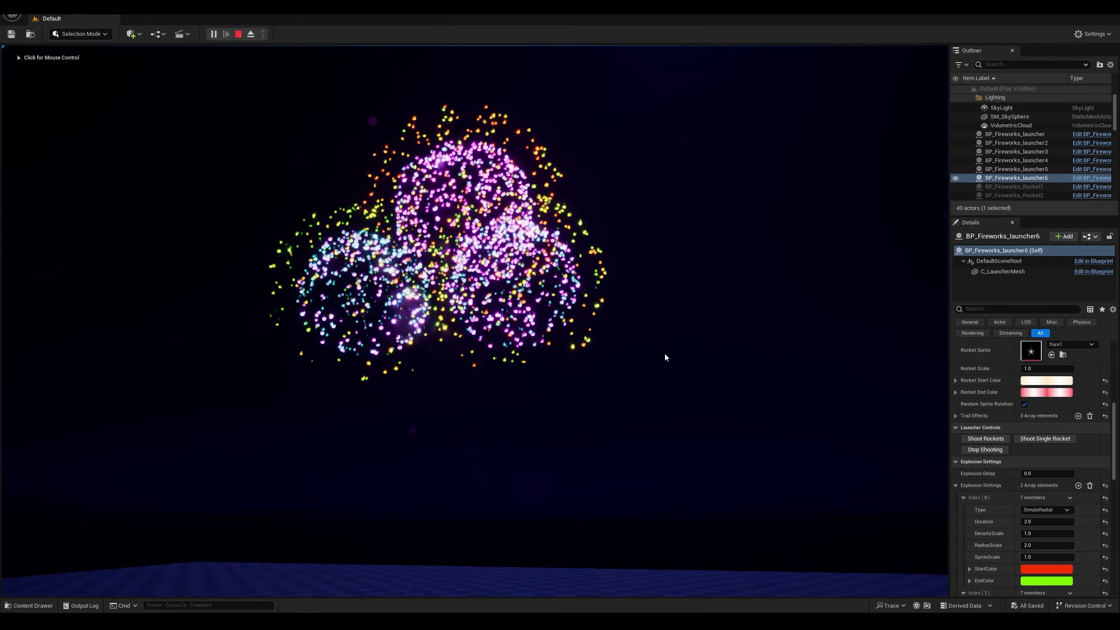
pyautogui.click(984, 439)
pyautogui.click(777, 408)
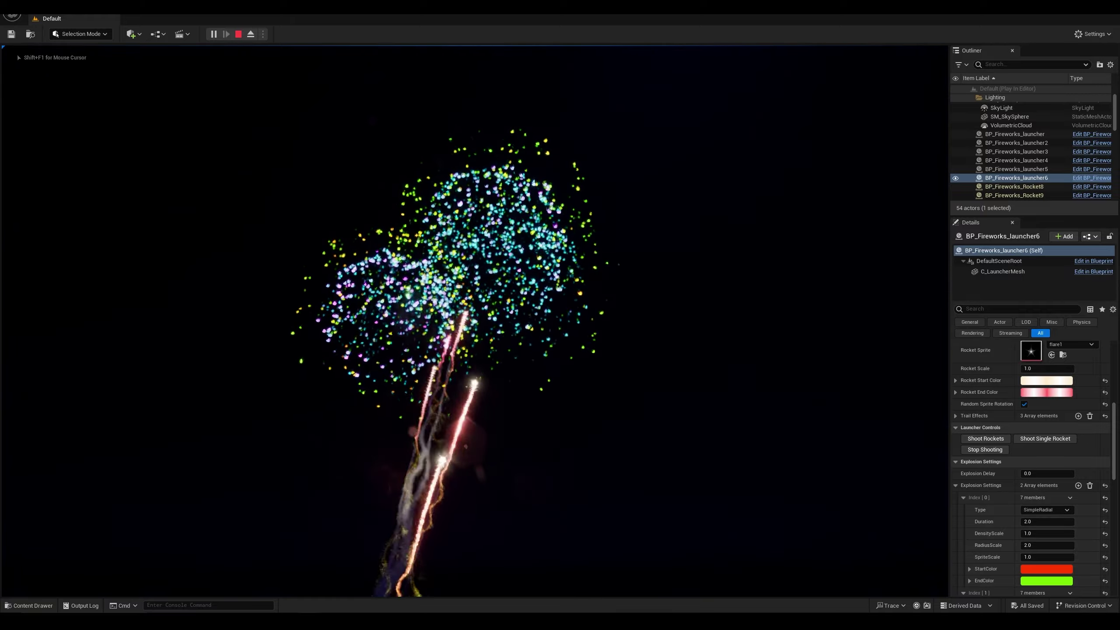
pyautogui.hotkey('shift', 'F1')
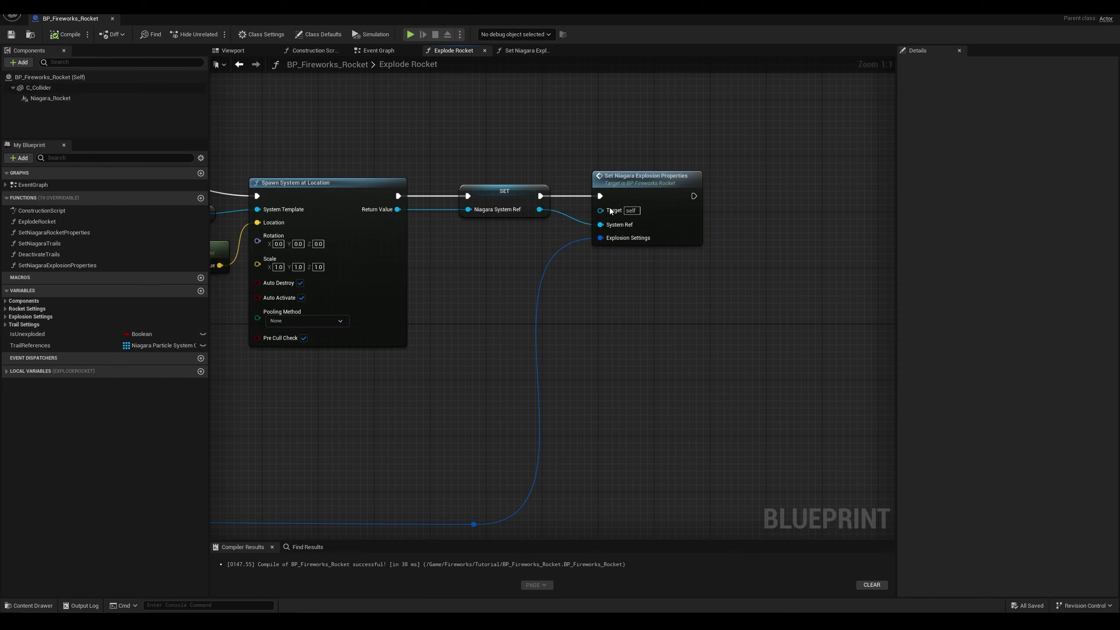
# Step: Open the Set Niagara Explosion Properties function and examine its entry node, inputs and Break S_Fireworks_ExplosionSettings node
pyautogui.doubleClick(635, 179)
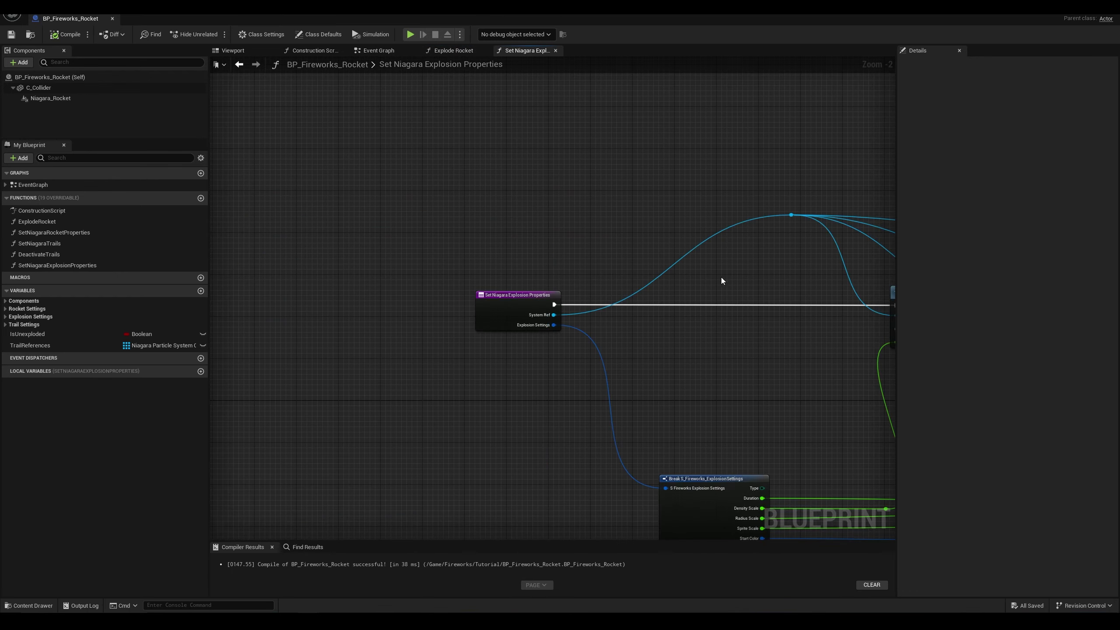
pyautogui.scroll(-4, 721, 277)
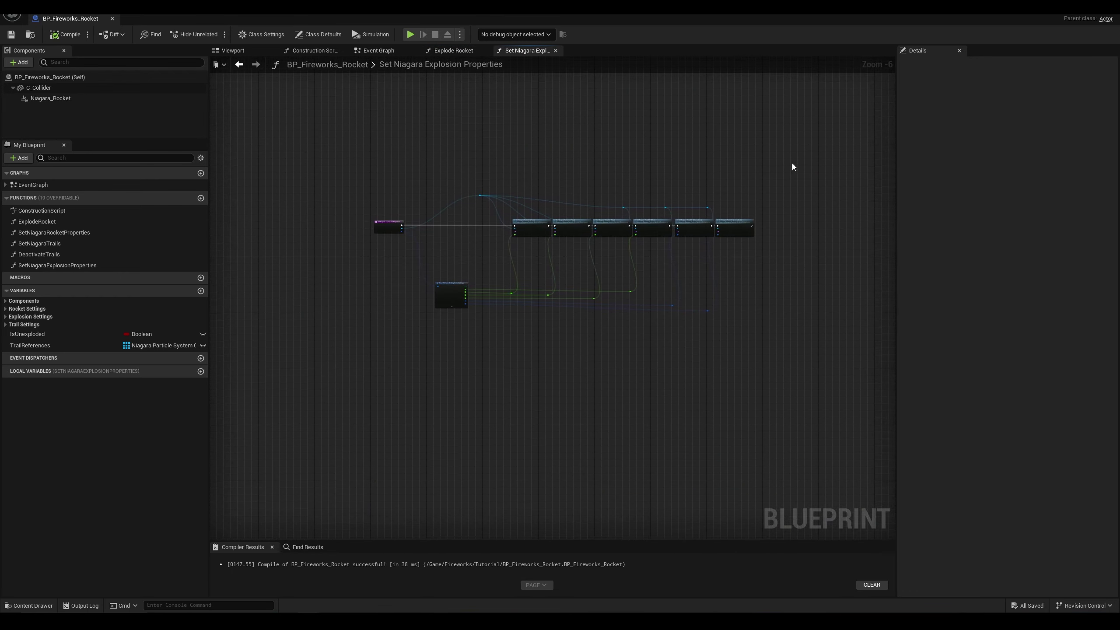
pyautogui.moveTo(792, 166); pyautogui.dragTo(431, 351)
pyautogui.scroll(6, 467, 301)
pyautogui.rightClick(421, 220)
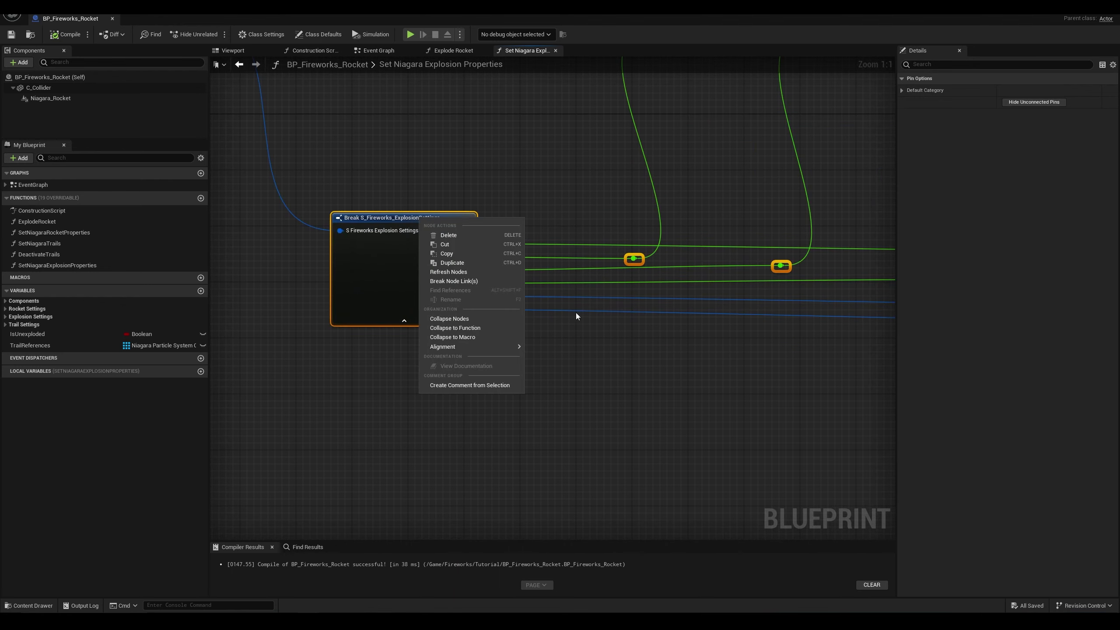
pyautogui.click(431, 102)
pyautogui.scroll(-2, 401, 124)
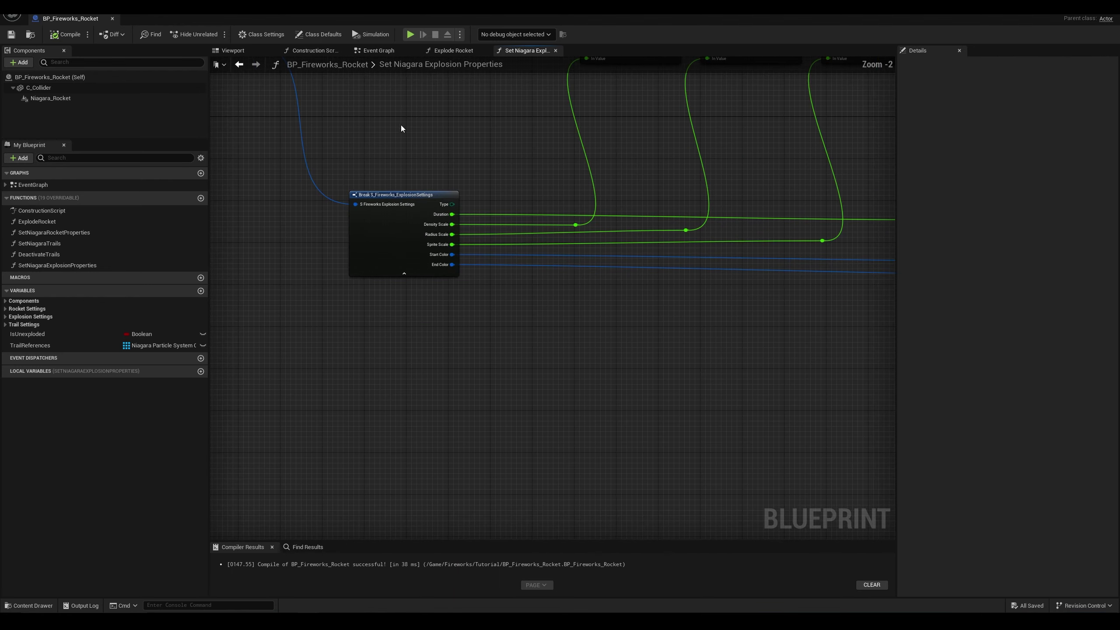
pyautogui.moveTo(401, 125); pyautogui.dragTo(492, 292, button='right')
pyautogui.scroll(2, 431, 252)
pyautogui.moveTo(375, 199); pyautogui.dragTo(577, 302, button='right')
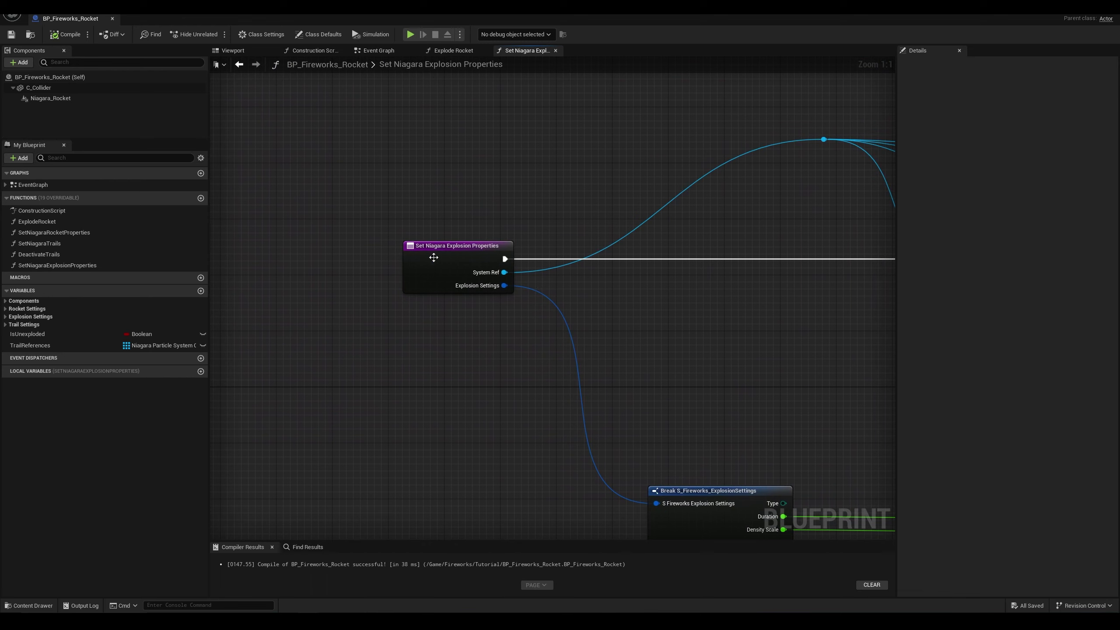
pyautogui.click(433, 257)
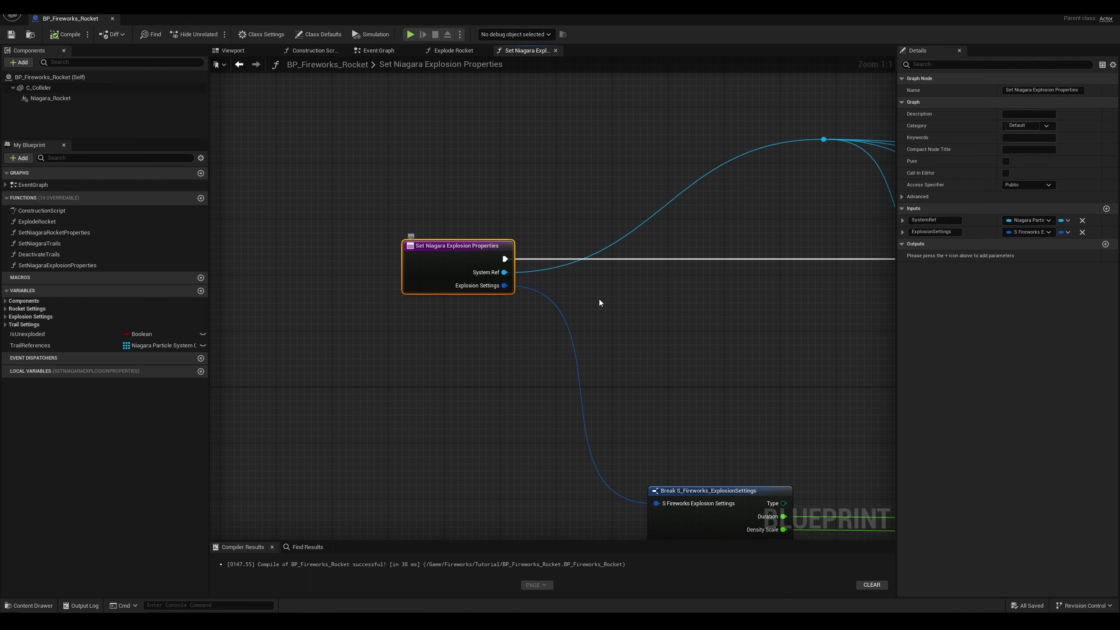
# Step: Trace how the explosion settings feed the Density, Radius, SpriteScale, Duration, StartColor and EndColor Set Niagara Variable nodes
pyautogui.scroll(-2, 638, 317)
pyautogui.moveTo(637, 317); pyautogui.dragTo(477, 246, button='right')
pyautogui.scroll(1, 598, 260)
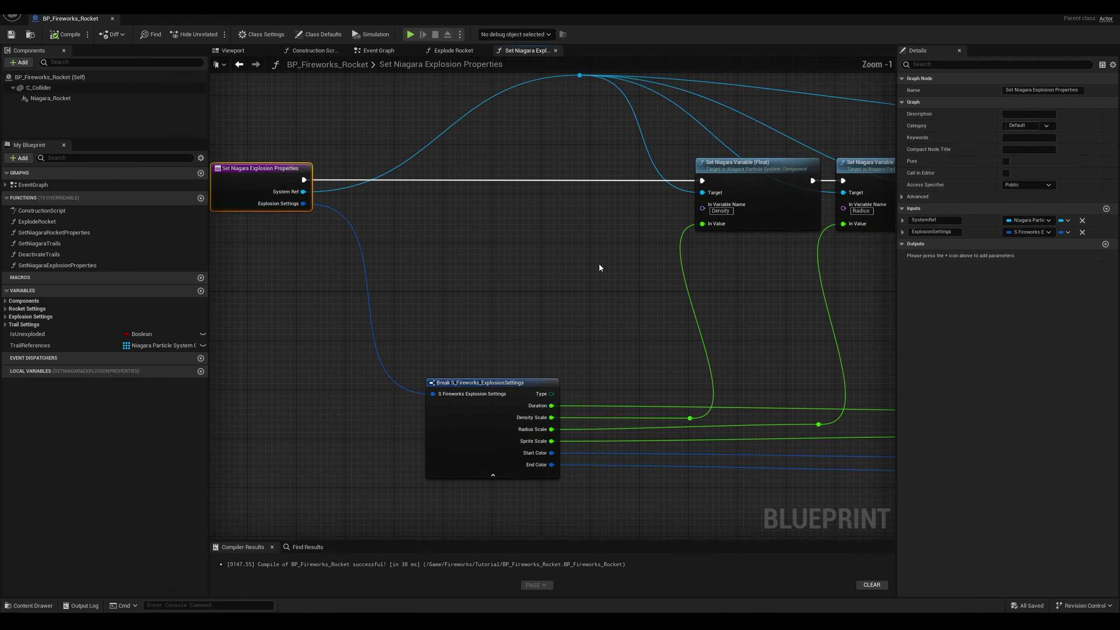
pyautogui.scroll(-1, 606, 280)
pyautogui.moveTo(611, 287); pyautogui.dragTo(449, 260, button='right')
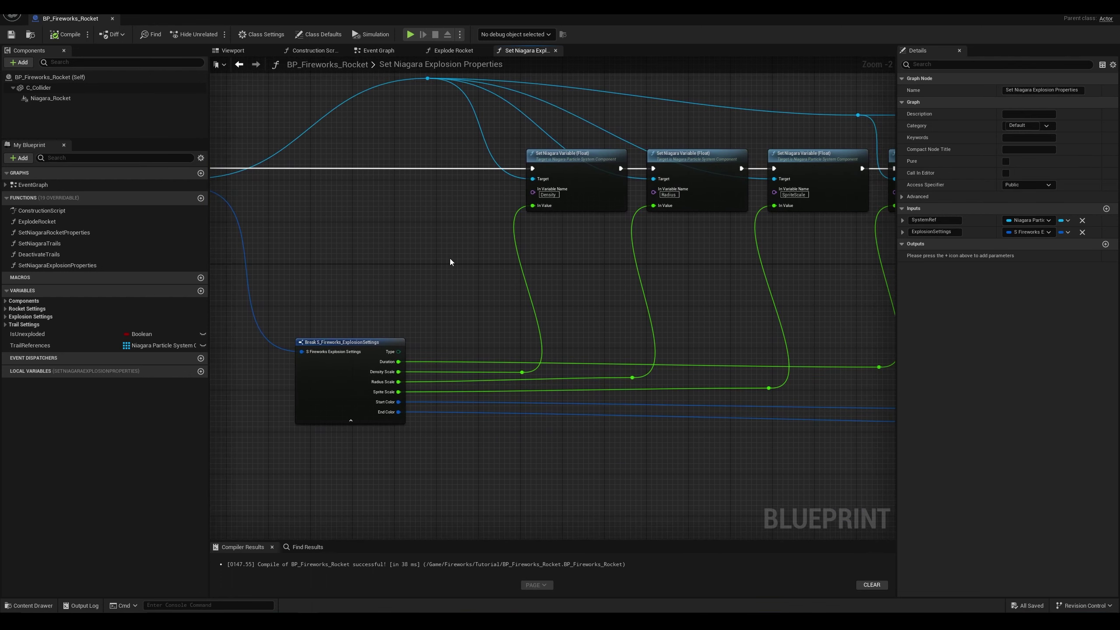
pyautogui.moveTo(311, 185); pyautogui.dragTo(443, 187, button='right')
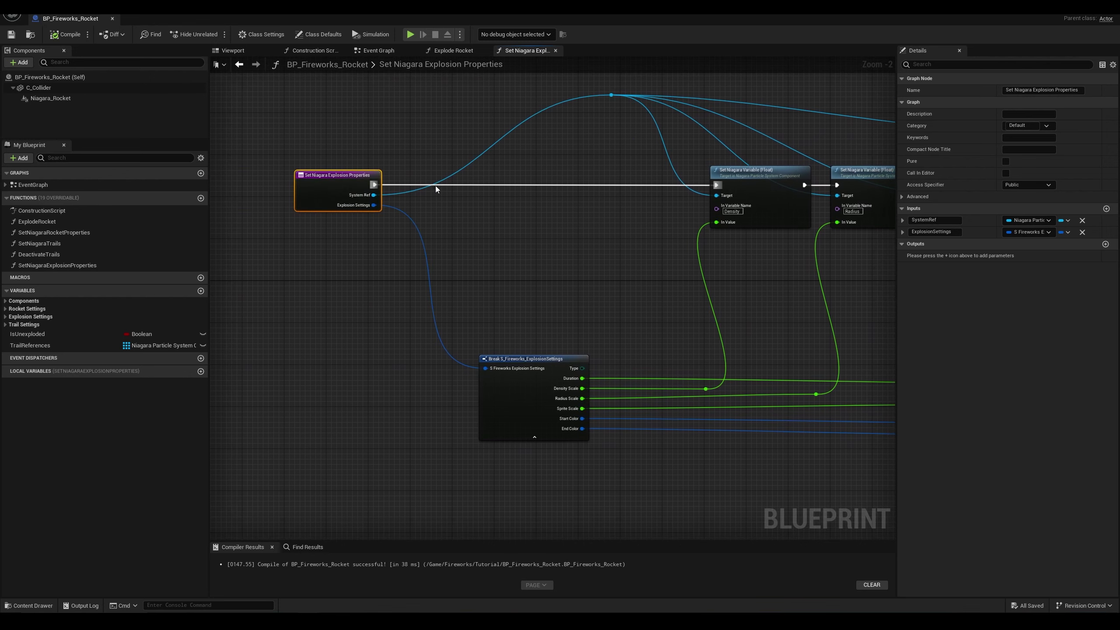
pyautogui.moveTo(593, 246); pyautogui.dragTo(481, 272, button='right')
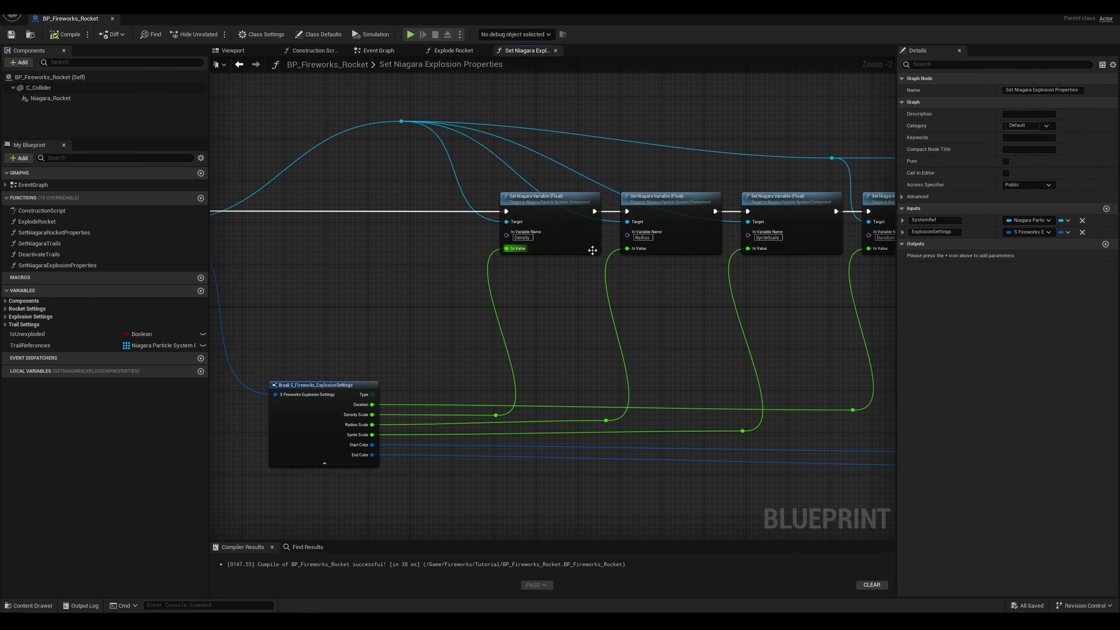
pyautogui.moveTo(567, 231); pyautogui.dragTo(287, 226, button='right')
pyautogui.scroll(2, 637, 217)
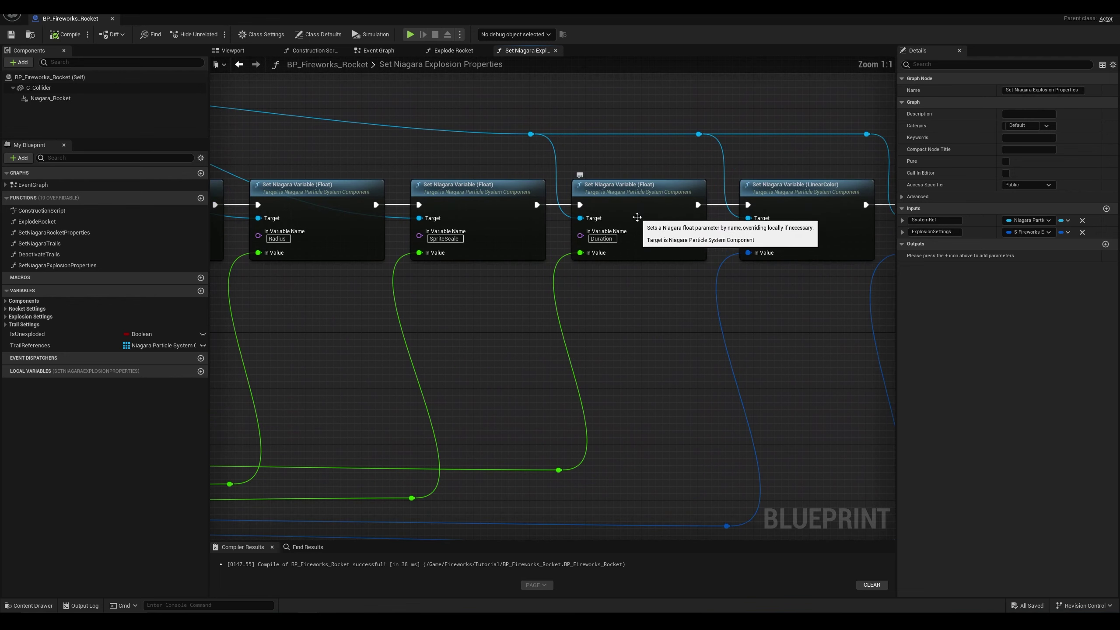
pyautogui.scroll(-1, 746, 318)
pyautogui.moveTo(745, 317); pyautogui.dragTo(514, 330, button='right')
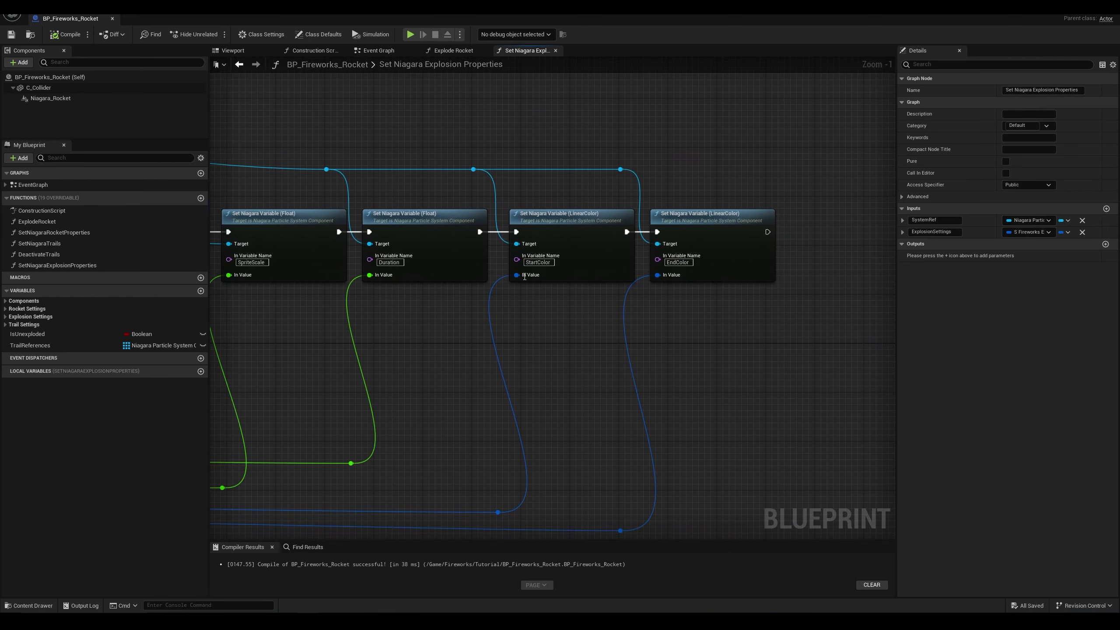
pyautogui.scroll(-2, 548, 345)
pyautogui.moveTo(256, 424); pyautogui.dragTo(518, 372, button='right')
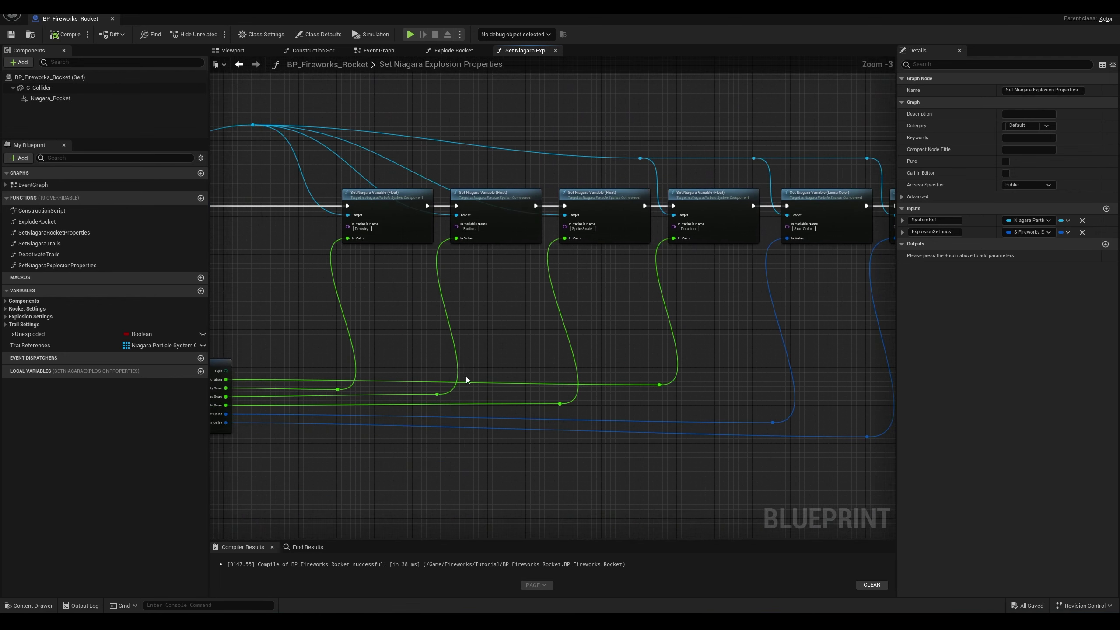
pyautogui.moveTo(355, 365); pyautogui.dragTo(587, 375, button='right')
pyautogui.scroll(3, 590, 268)
pyautogui.moveTo(294, 512); pyautogui.dragTo(428, 381, button='right')
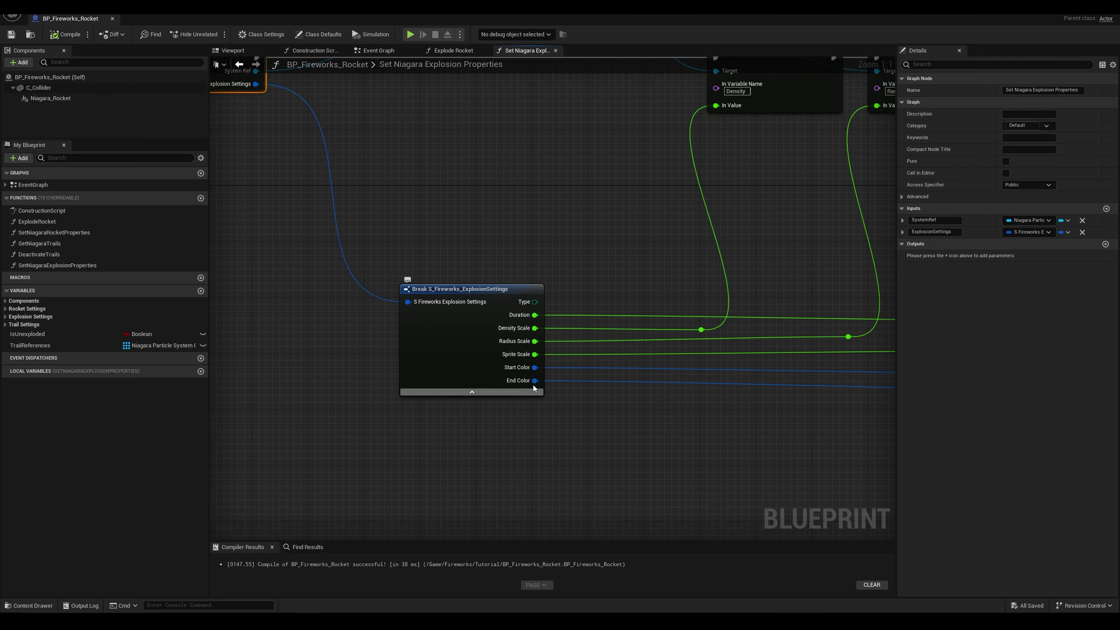
pyautogui.moveTo(421, 179); pyautogui.dragTo(504, 295, button='right')
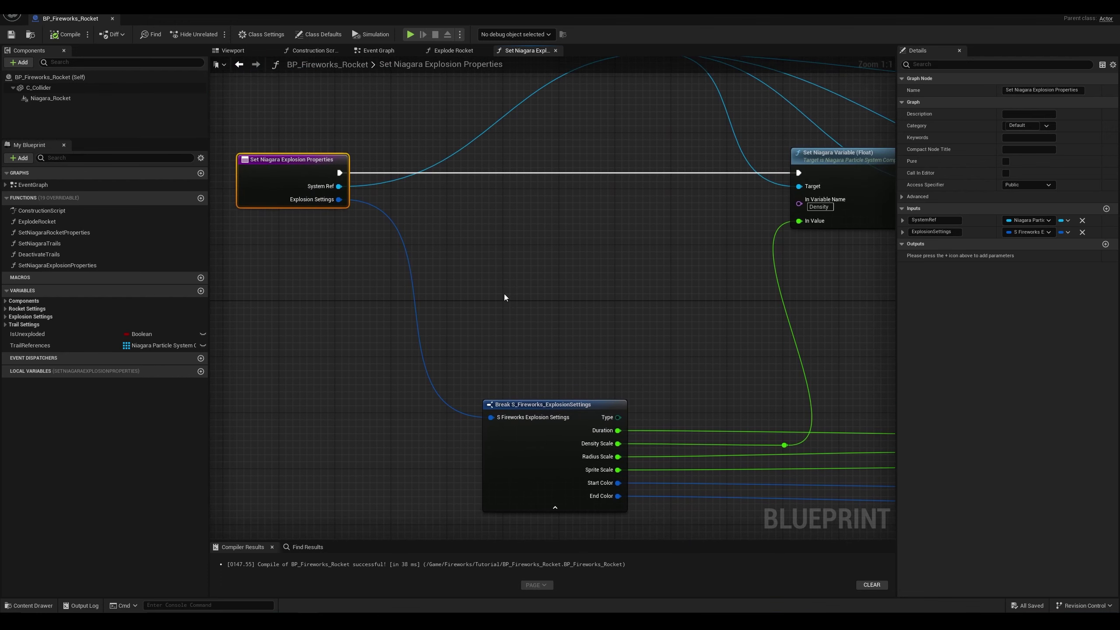
# Step: Review the Explode Rocket graph from the Set Niagara Explosion Properties call back to the For Each Loop, and save the blueprint
pyautogui.click(452, 51)
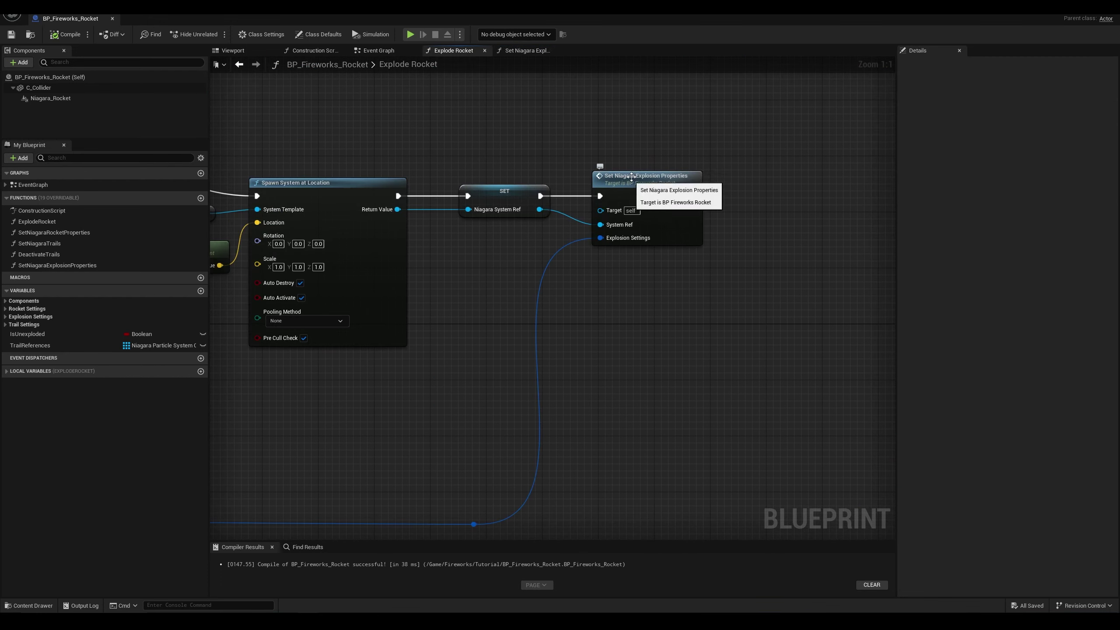
pyautogui.moveTo(289, 136); pyautogui.dragTo(418, 135, button='right')
pyautogui.moveTo(366, 151); pyautogui.dragTo(511, 324)
pyautogui.moveTo(665, 265); pyautogui.dragTo(531, 271, button='right')
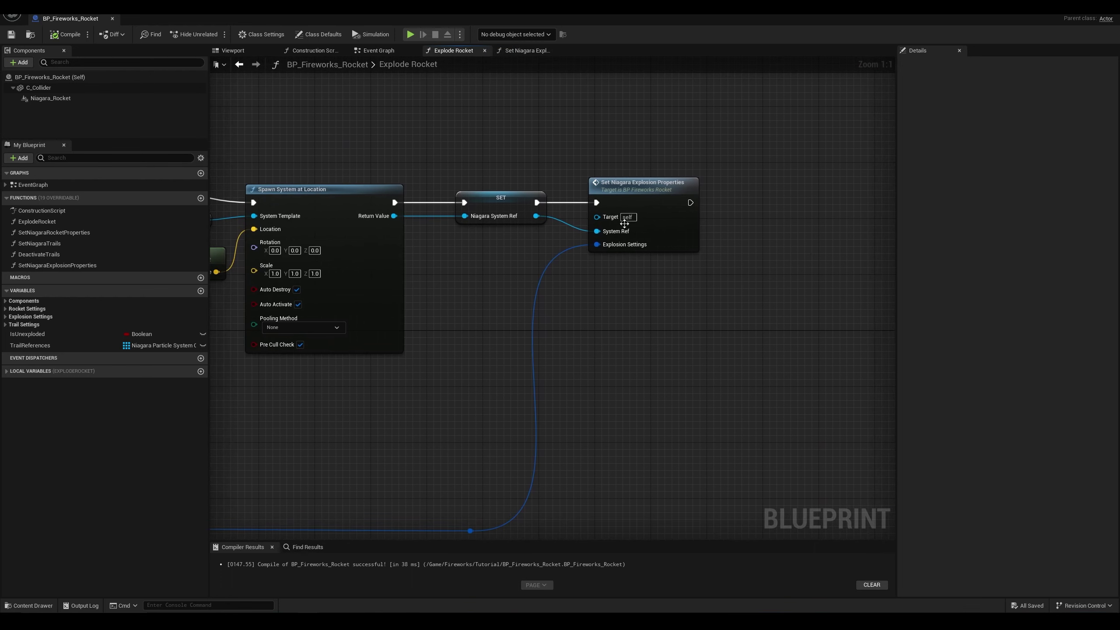
pyautogui.click(639, 188)
pyautogui.scroll(1, 631, 299)
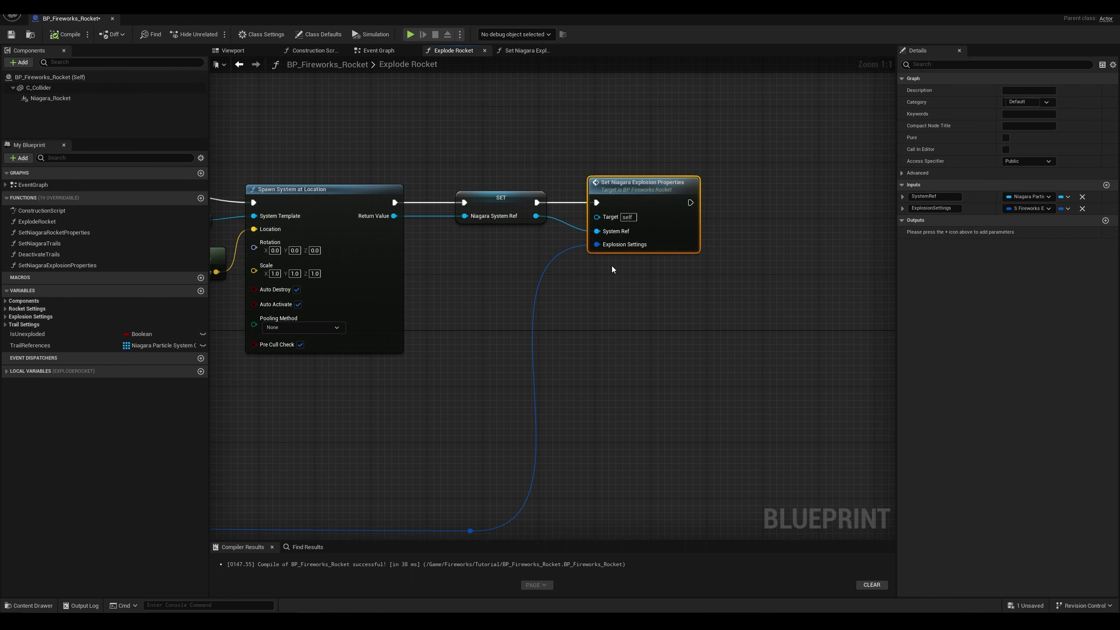
pyautogui.scroll(-2, 414, 379)
pyautogui.moveTo(392, 392); pyautogui.dragTo(617, 342, button='right')
pyautogui.moveTo(382, 382); pyautogui.dragTo(551, 383, button='right')
pyautogui.moveTo(383, 375); pyautogui.dragTo(469, 363, button='right')
pyautogui.scroll(2, 367, 376)
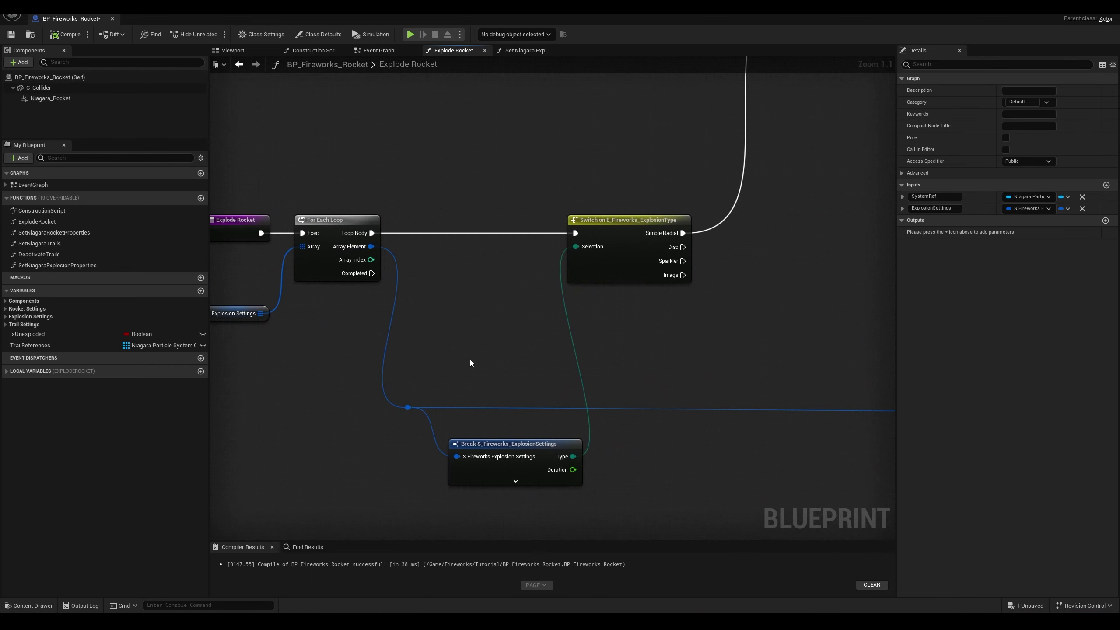
pyautogui.scroll(-1, 470, 363)
pyautogui.hotkey('ctrl', 's')
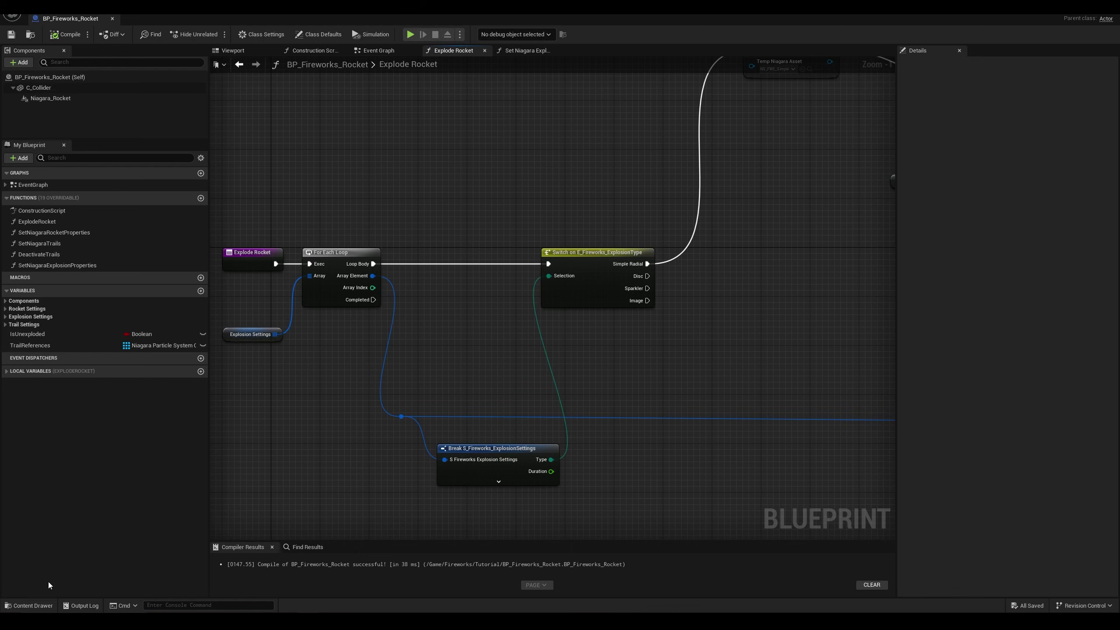
# Step: Duplicate the NS_FWE_SimpleRadial Niagara system in the Explosions folder as NS_FWE_SimpleDisc and open the copy
pyautogui.click(29, 605)
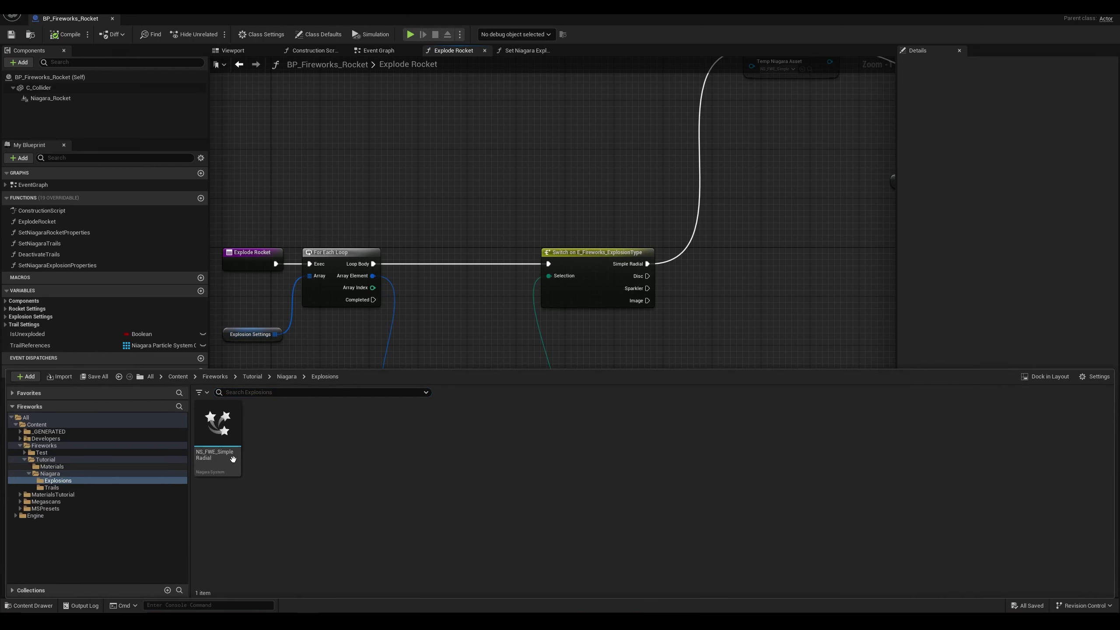
pyautogui.rightClick(224, 430)
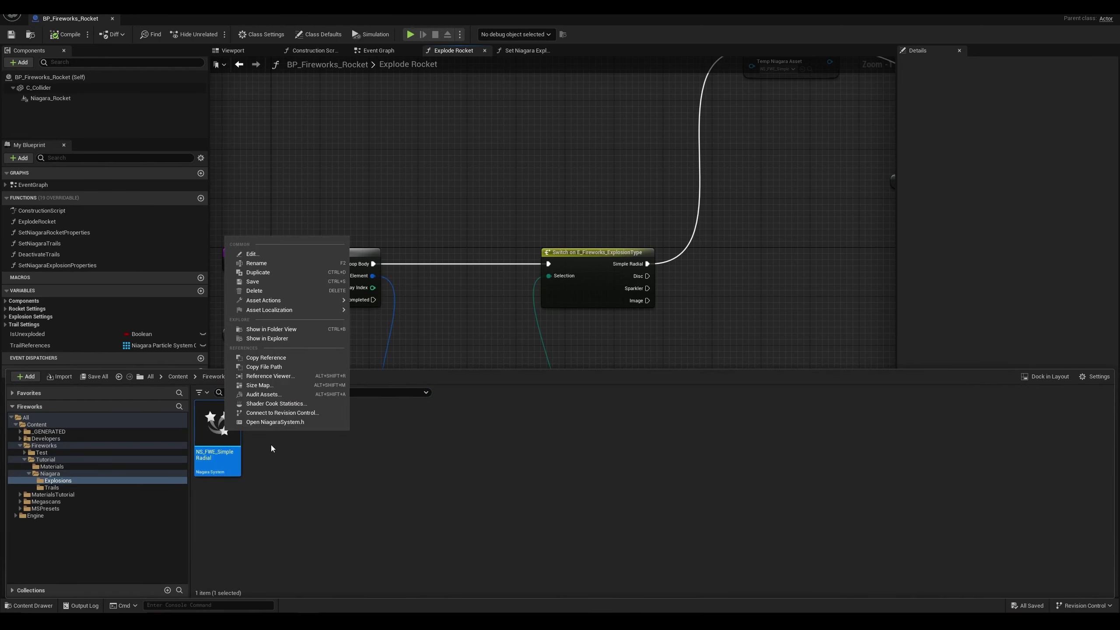
pyautogui.click(263, 272)
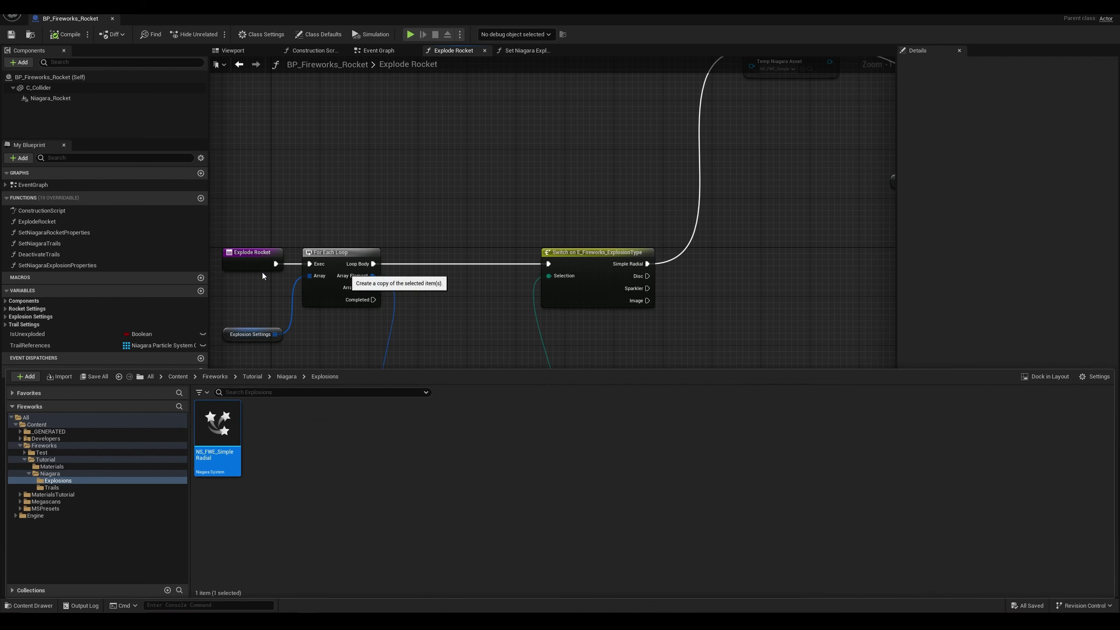
pyautogui.press('End')
pyautogui.press('BackSpace')
pyautogui.press('BackSpace')
pyautogui.press('BackSpace')
pyautogui.press('BackSpace')
pyautogui.press('BackSpace')
pyautogui.press('BackSpace')
pyautogui.press('BackSpace')
pyautogui.press('BackSpace')
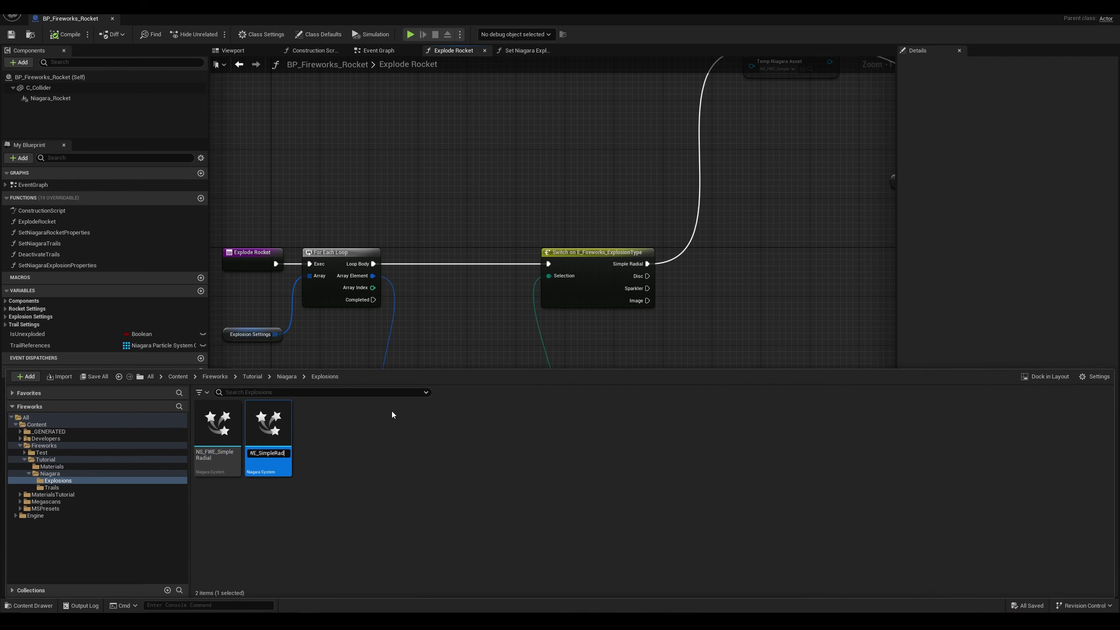
pyautogui.write('eDisc')
pyautogui.press('Return')
pyautogui.press('Return')
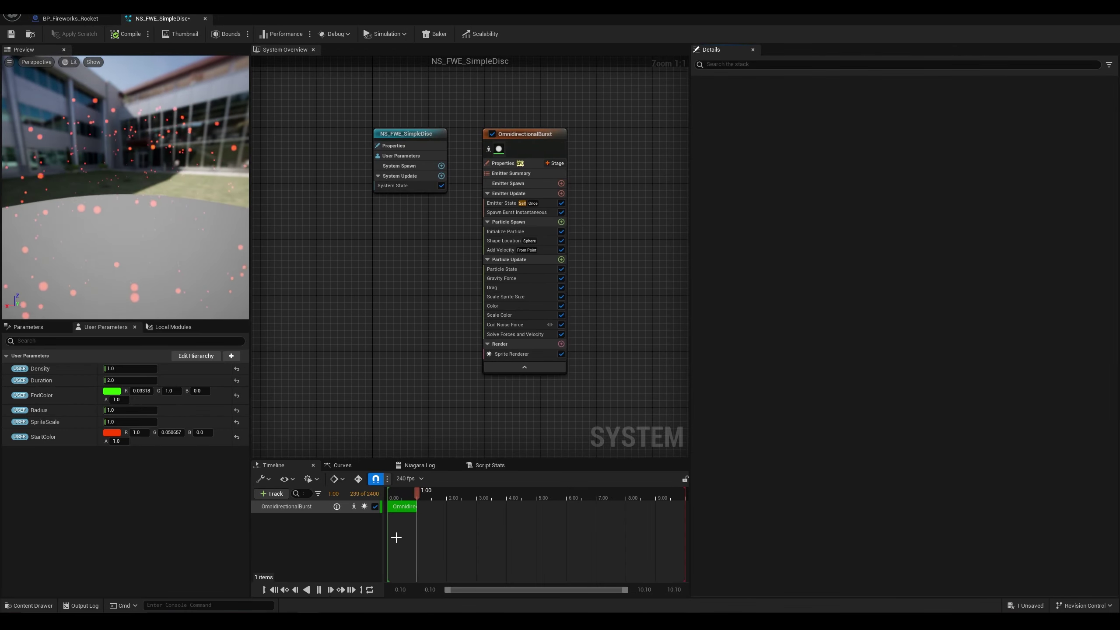
# Step: Pause the NS_FWE_SimpleDisc preview simulation at about 0.31 s to show the burst particles
pyautogui.click(318, 589)
pyautogui.moveTo(433, 490)
pyautogui.mouseDown()
pyautogui.moveTo(385, 492)
pyautogui.moveTo(412, 495)
pyautogui.mouseUp()
pyautogui.moveTo(70, 191); pyautogui.dragTo(118, 192)
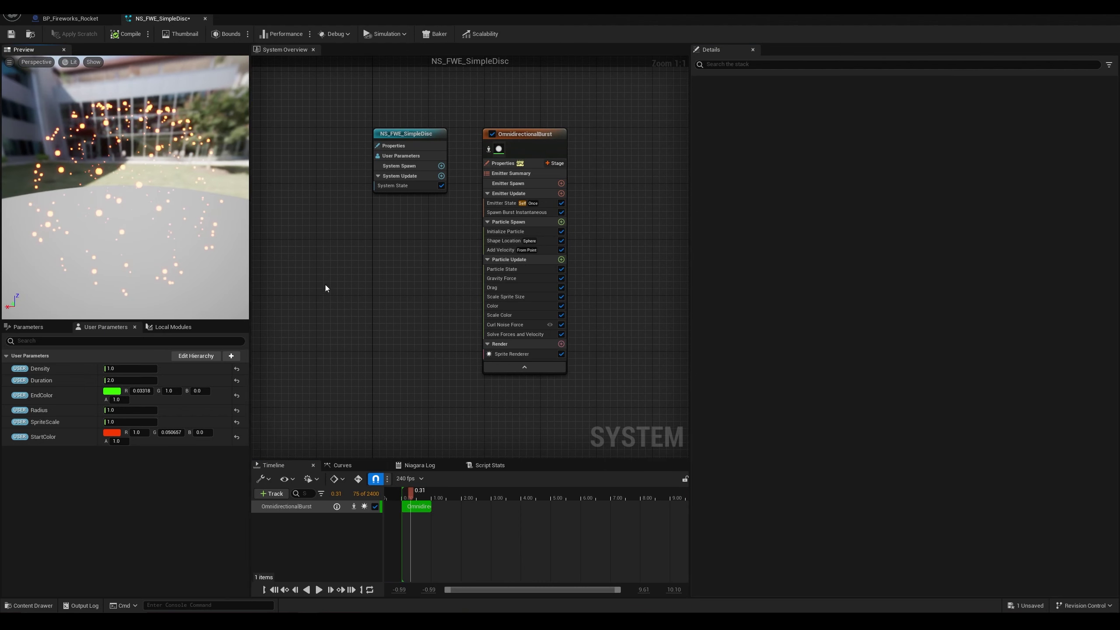
# Step: Set the OmnidirectionalBurst emitter's Shape Location primitive to Ring / Disc with a Ring Radius of 15
pyautogui.click(514, 240)
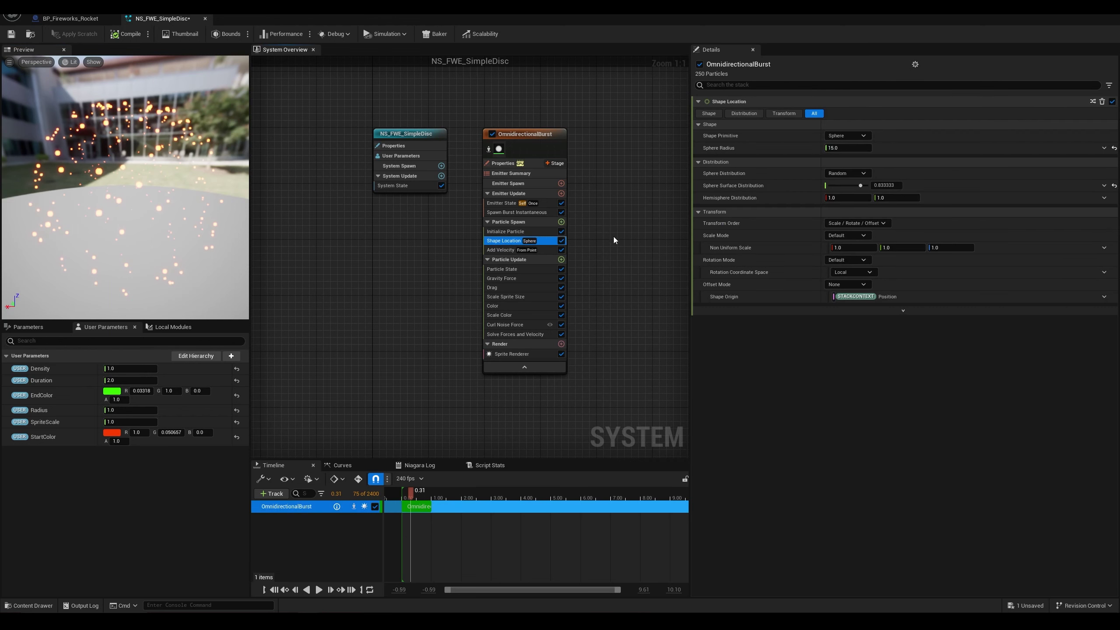
pyautogui.click(863, 136)
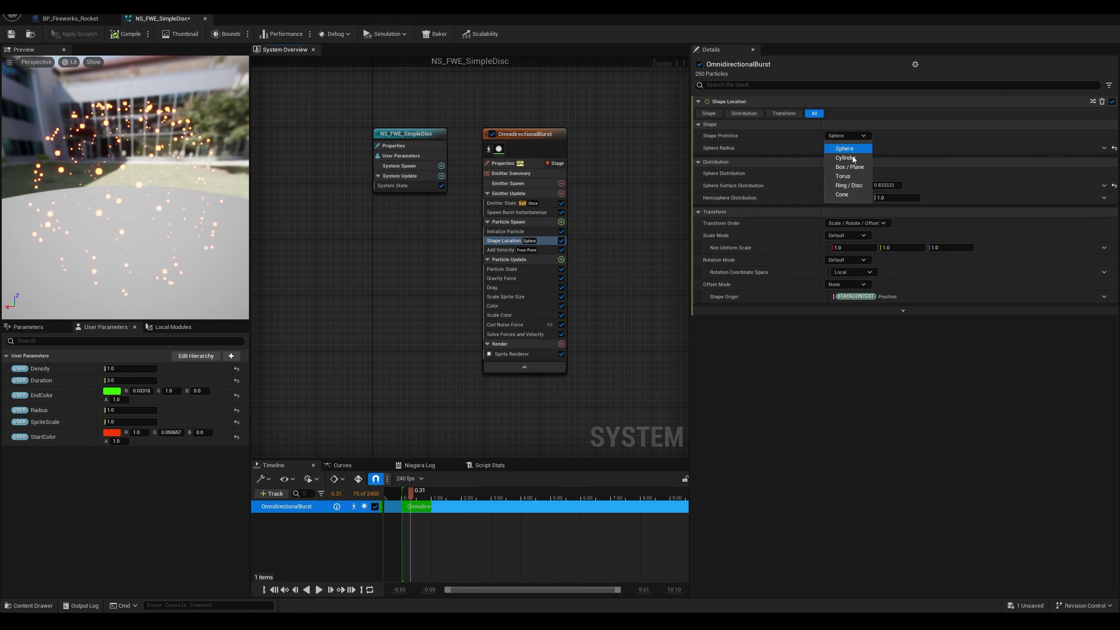
pyautogui.click(850, 186)
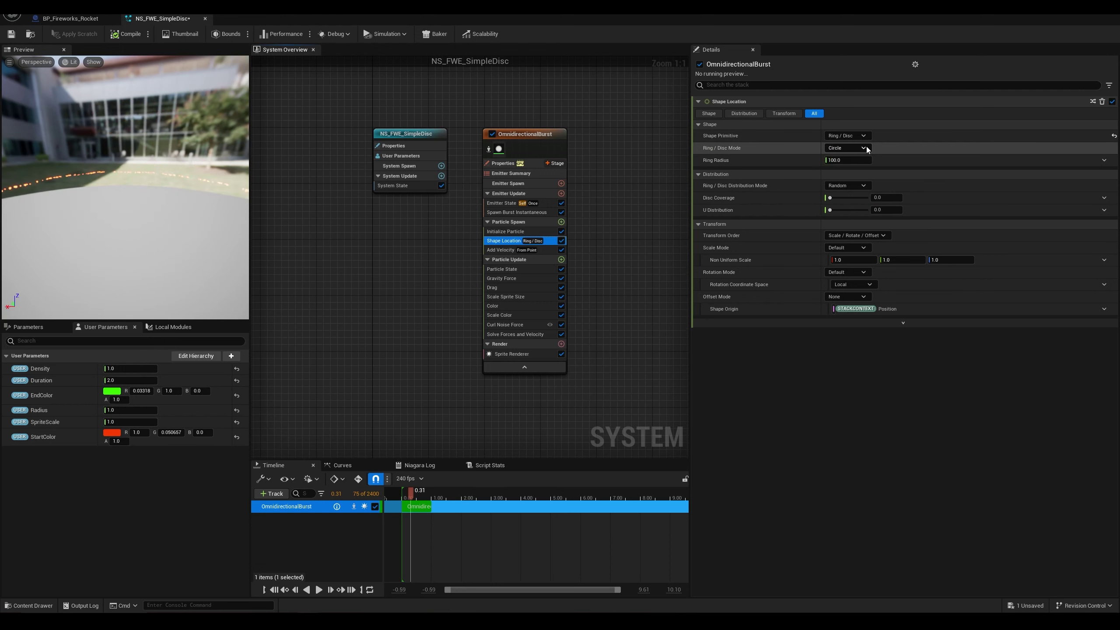
pyautogui.click(848, 160)
pyautogui.write('15')
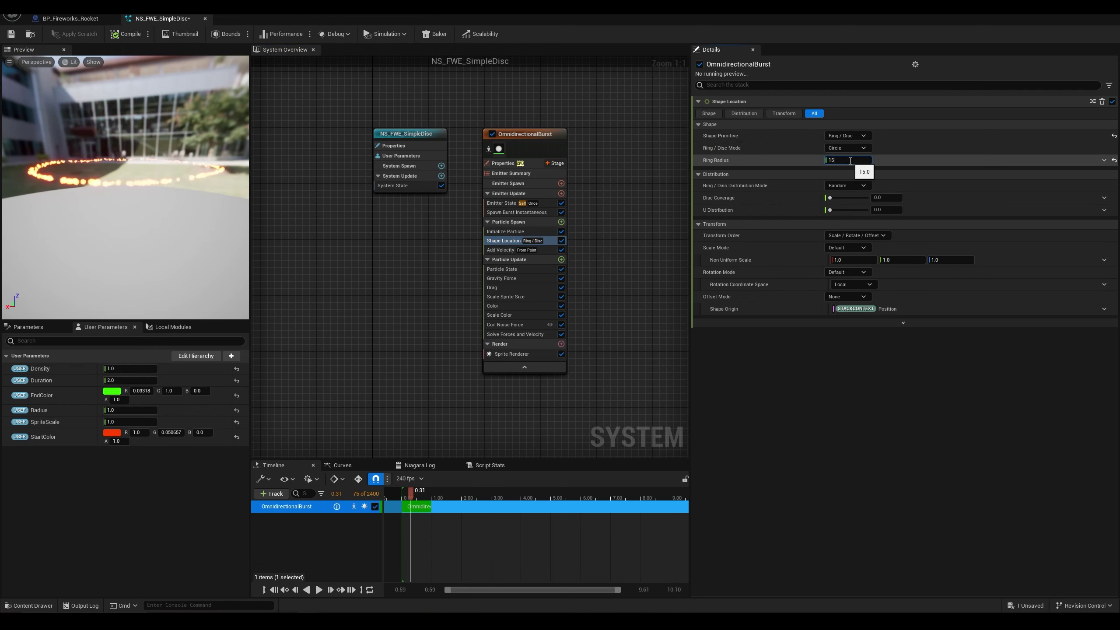
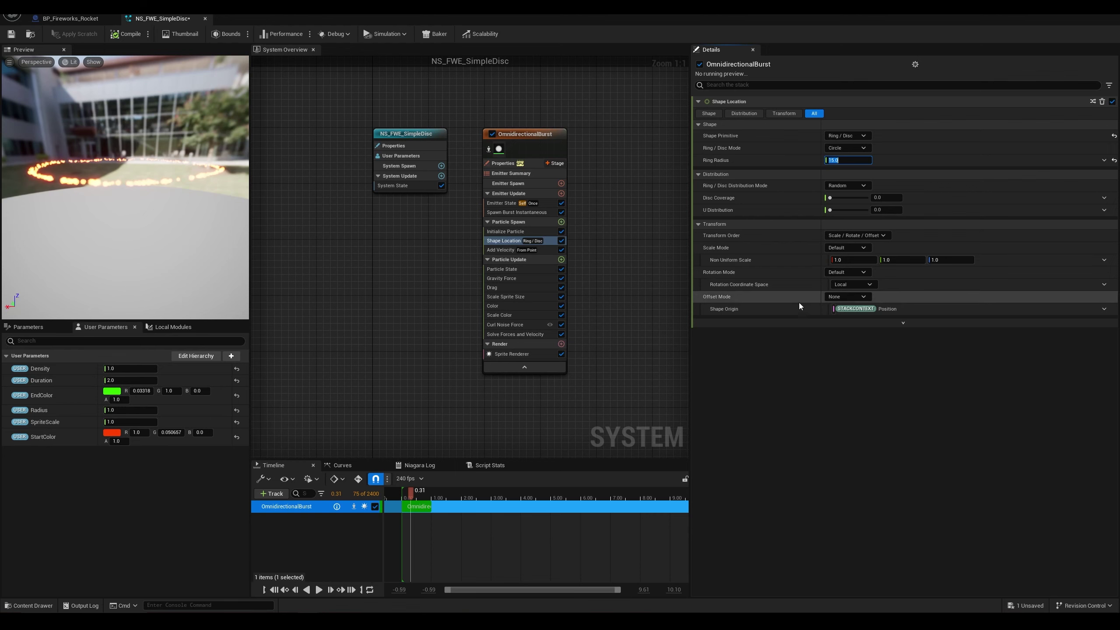
# Step: Set the Shape Location's Rotation Mode to Axis Angle and check the ring's orientation in the preview
pyautogui.click(842, 273)
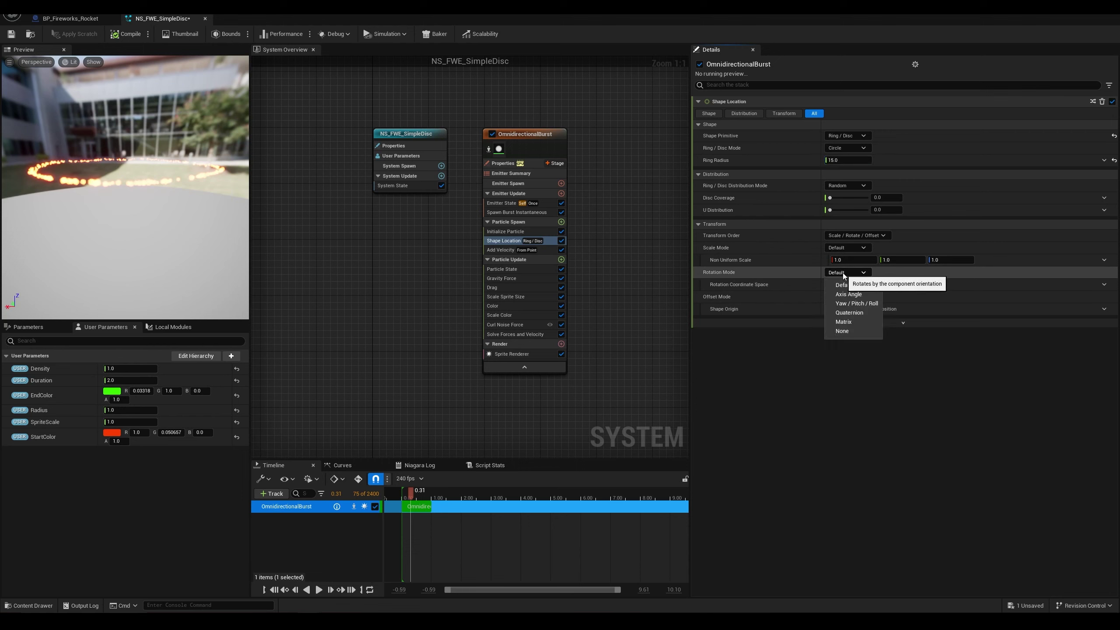
pyautogui.click(848, 294)
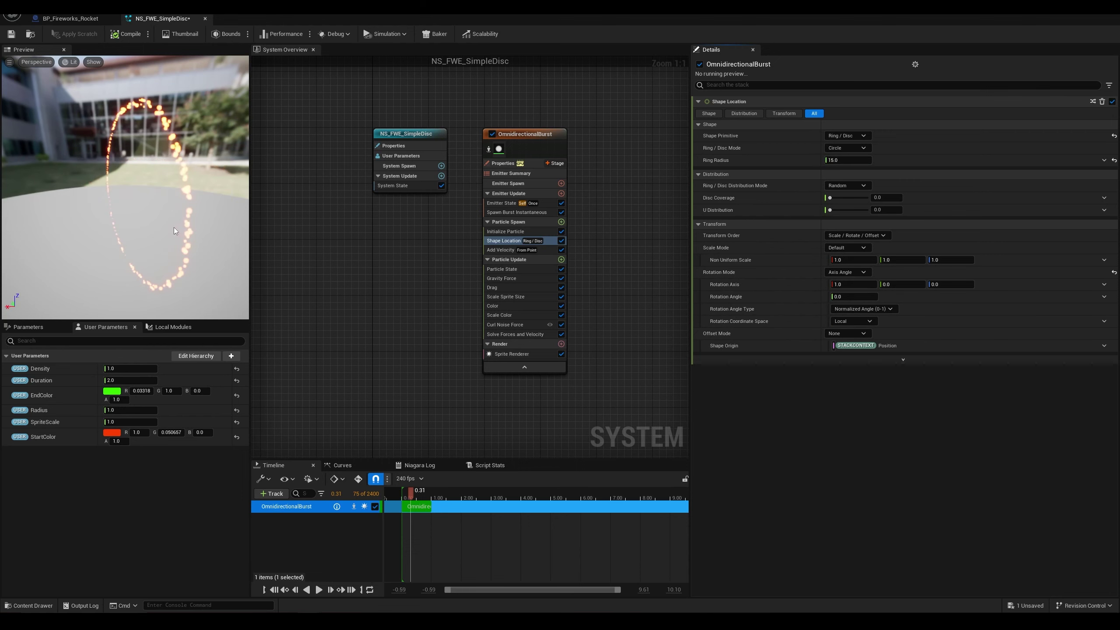
pyautogui.moveTo(176, 228)
pyautogui.mouseDown()
pyautogui.moveTo(212, 229)
pyautogui.moveTo(185, 229)
pyautogui.mouseUp()
pyautogui.moveTo(129, 192); pyautogui.dragTo(175, 191)
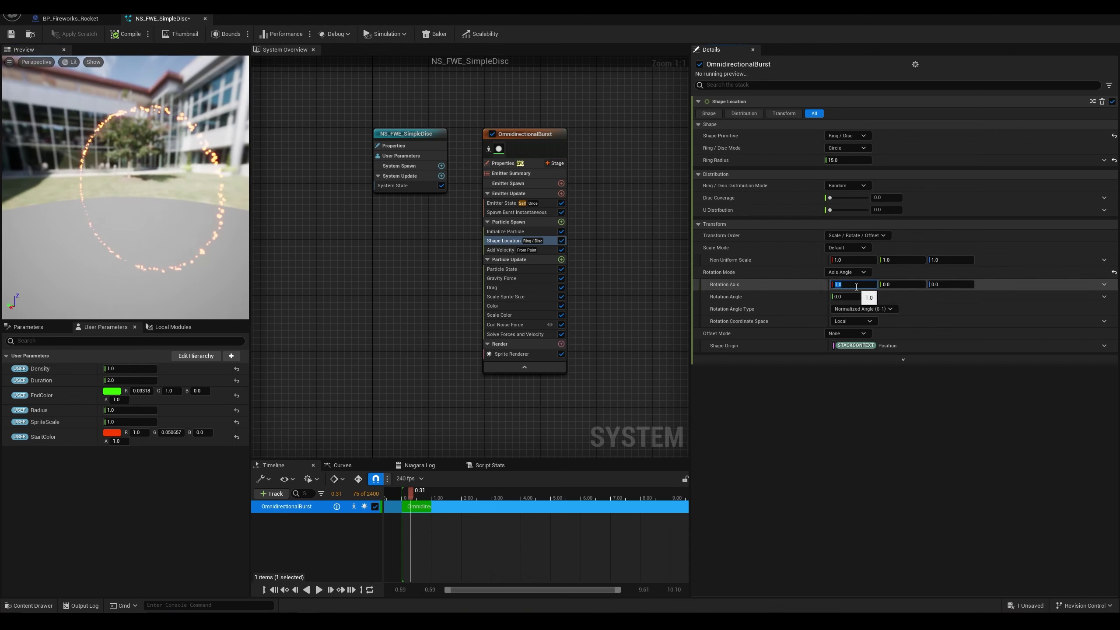
# Step: Set the Shape Location's Rotation Axis to 1, 1, 1 and check the tilted ring in the preview
pyautogui.press('Tab')
pyautogui.write('1')
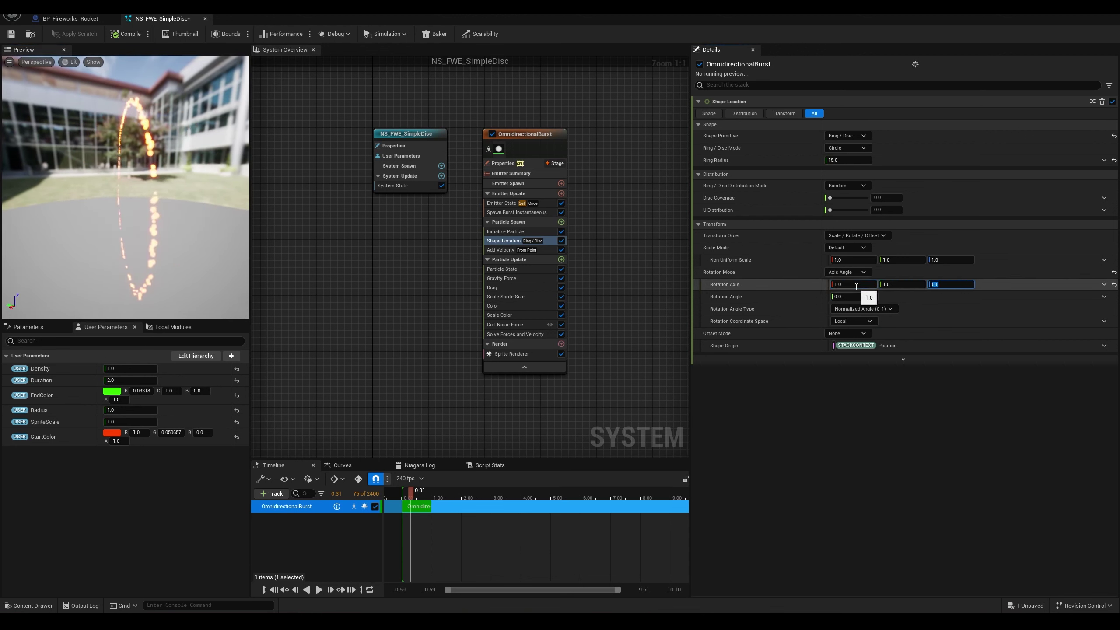
pyautogui.moveTo(161, 177); pyautogui.dragTo(159, 139)
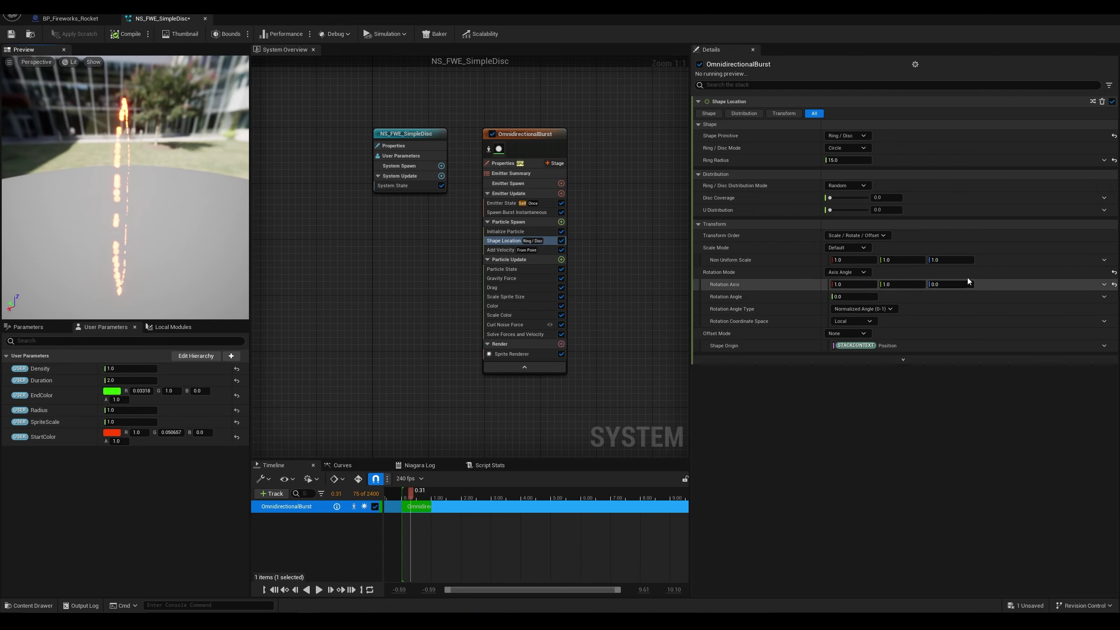
pyautogui.moveTo(962, 282); pyautogui.dragTo(969, 297)
pyautogui.moveTo(173, 249); pyautogui.dragTo(174, 217)
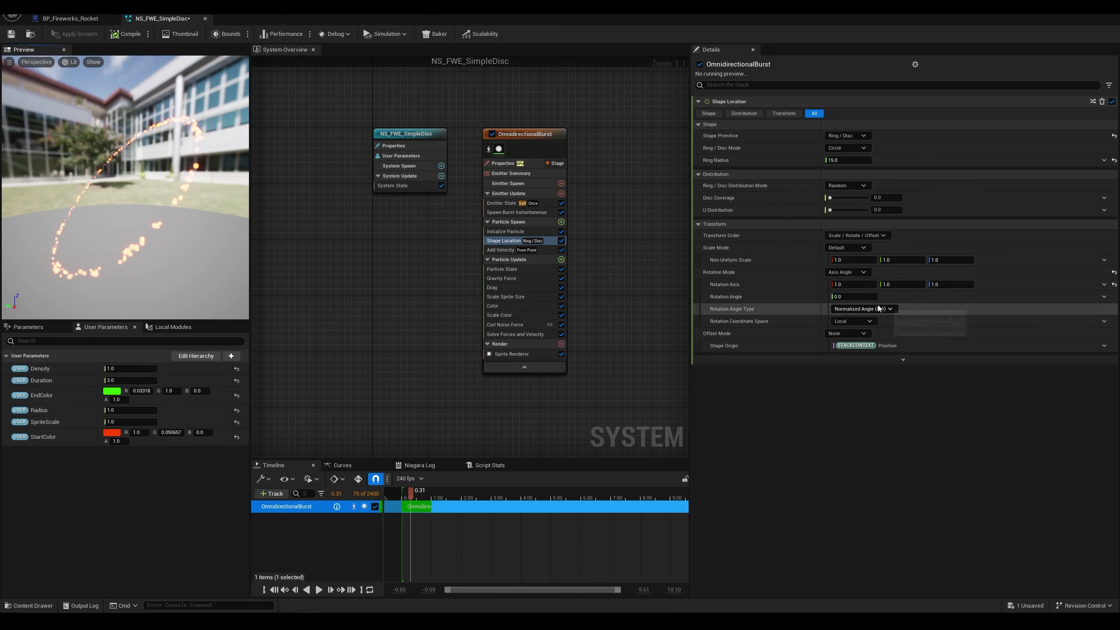
# Step: Try a Random Vector as the Rotation Axis, examine the particles around 0.41 s, and reset the axis to its default
pyautogui.click(1104, 284)
pyautogui.write('ra')
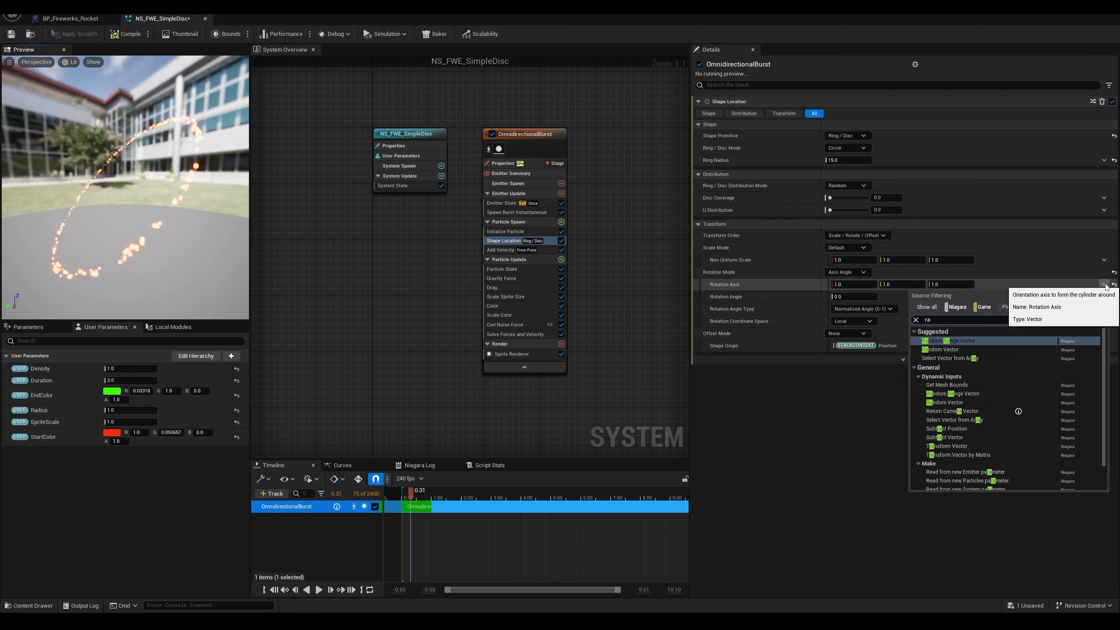
pyautogui.click(943, 350)
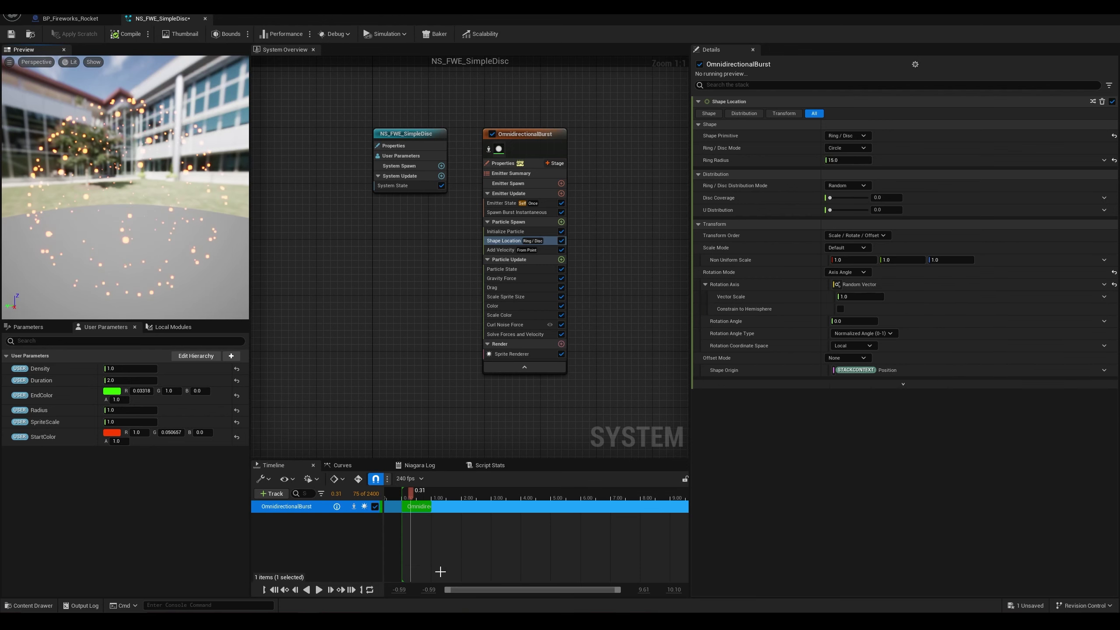
pyautogui.moveTo(413, 495)
pyautogui.mouseDown()
pyautogui.moveTo(402, 493)
pyautogui.moveTo(415, 493)
pyautogui.mouseUp()
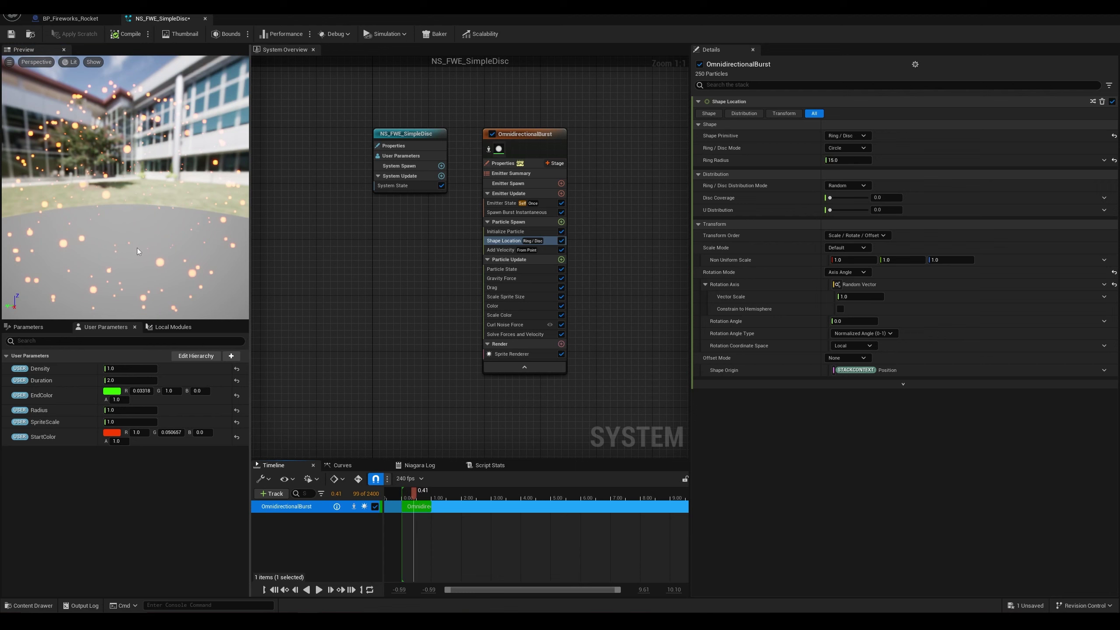
pyautogui.moveTo(136, 248); pyautogui.dragTo(134, 191)
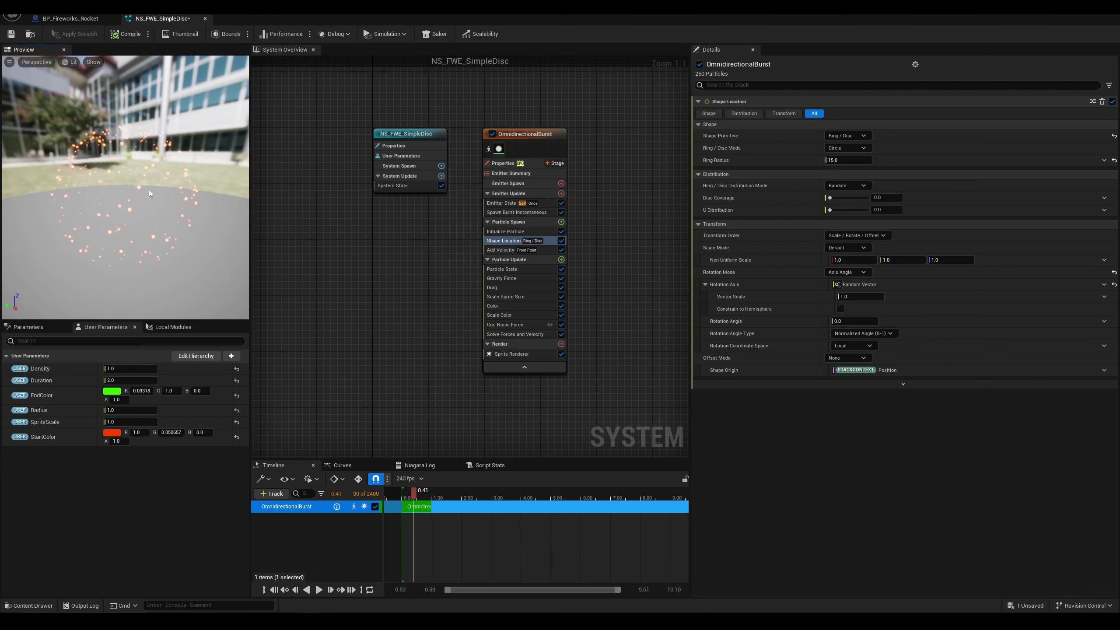
pyautogui.moveTo(131, 203); pyautogui.dragTo(133, 198)
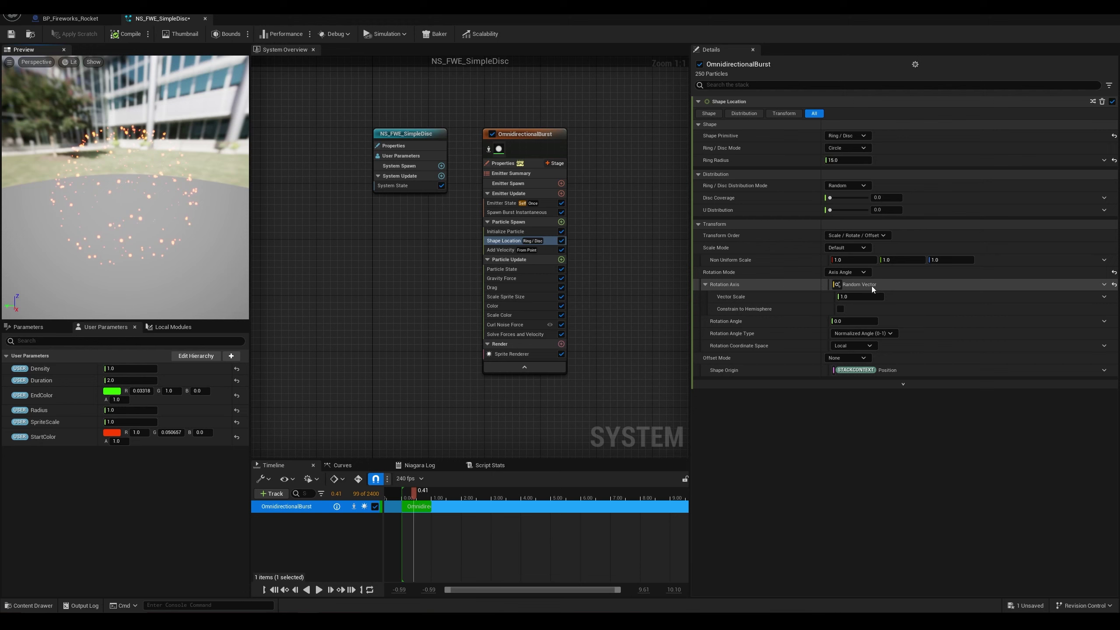
pyautogui.click(1114, 285)
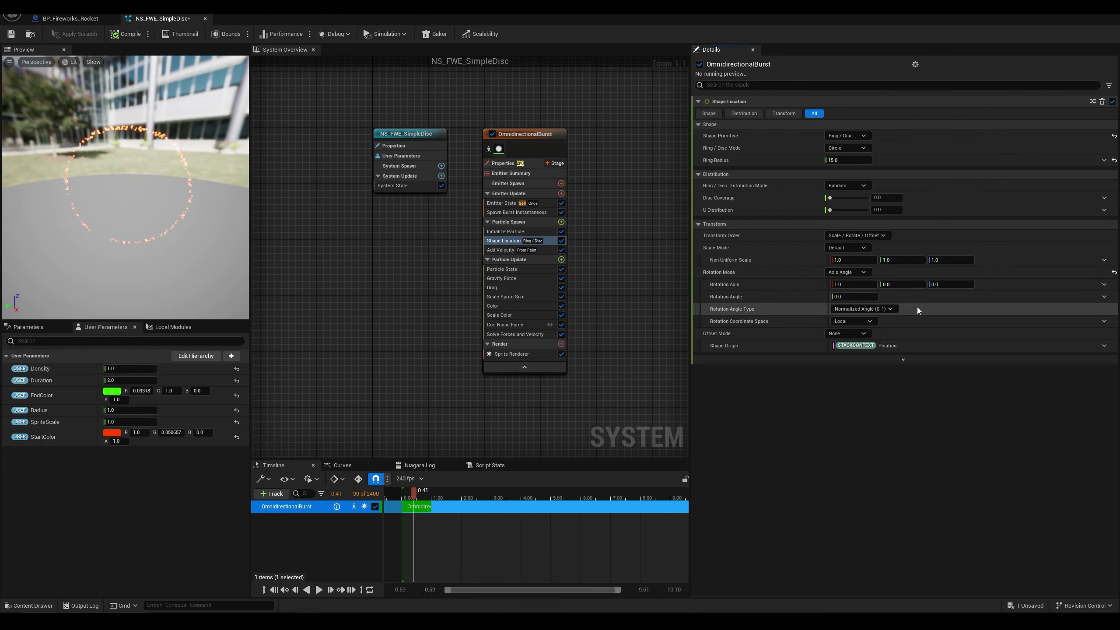
# Step: Add a Set Parameters module to the OmnidirectionalBurst emitter's Emitter Spawn group with a new Vector parameter
pyautogui.click(529, 184)
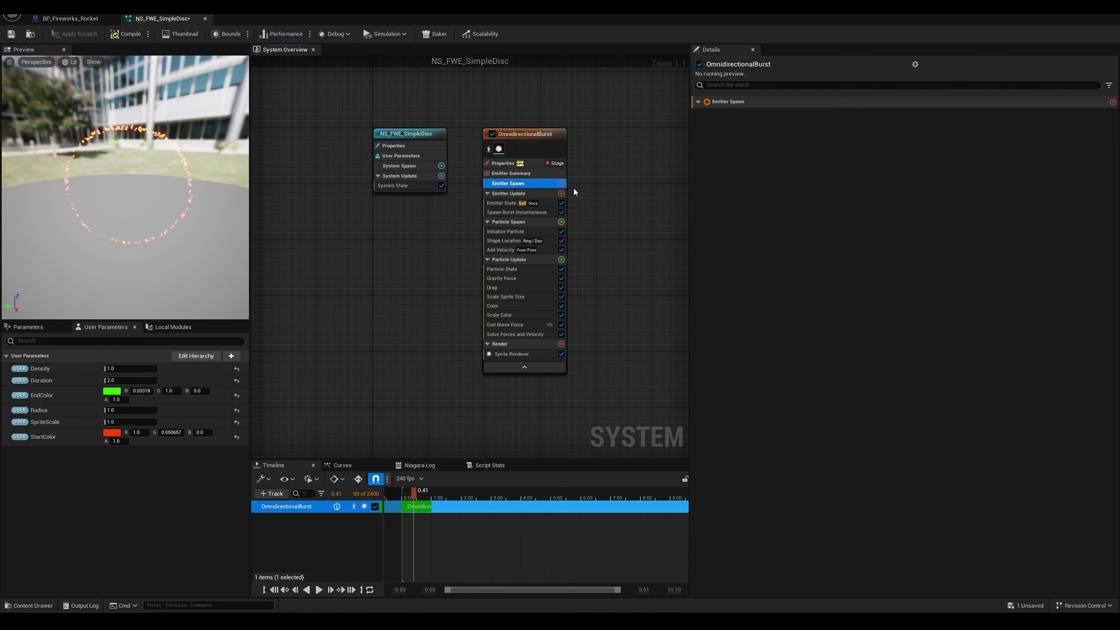
pyautogui.click(561, 183)
pyautogui.write('set')
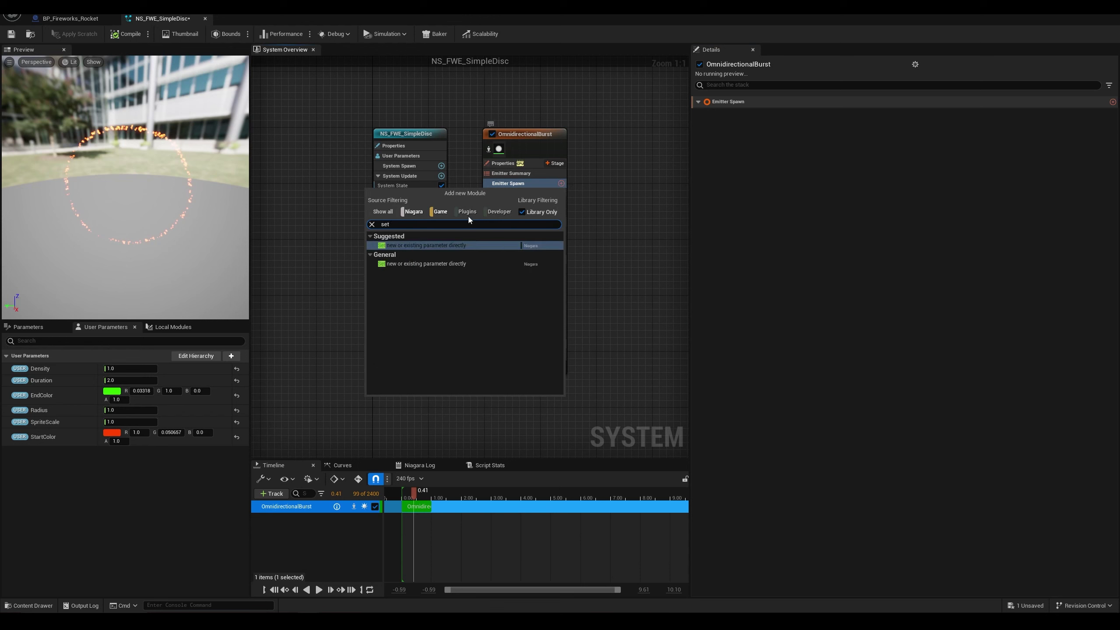
pyautogui.click(406, 246)
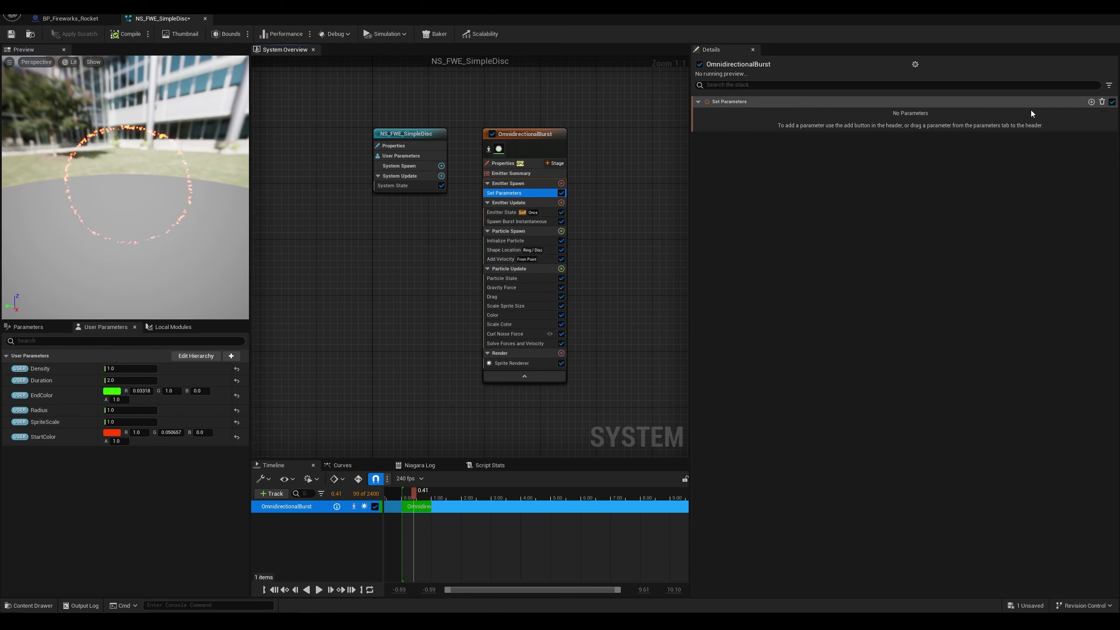
pyautogui.click(1090, 102)
pyautogui.click(1004, 123)
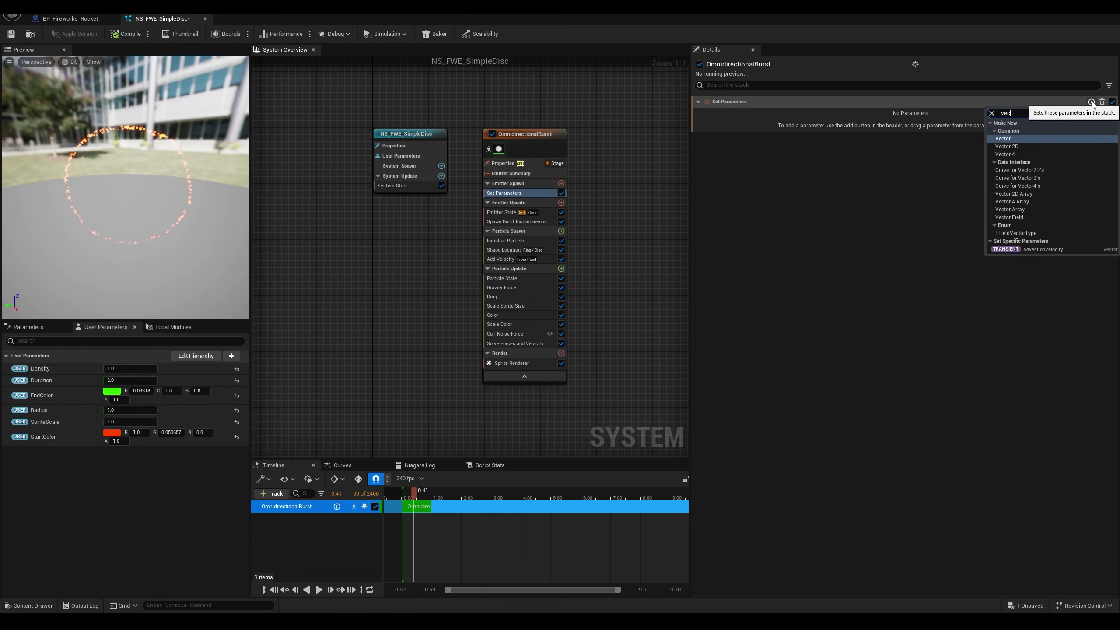
pyautogui.click(1014, 149)
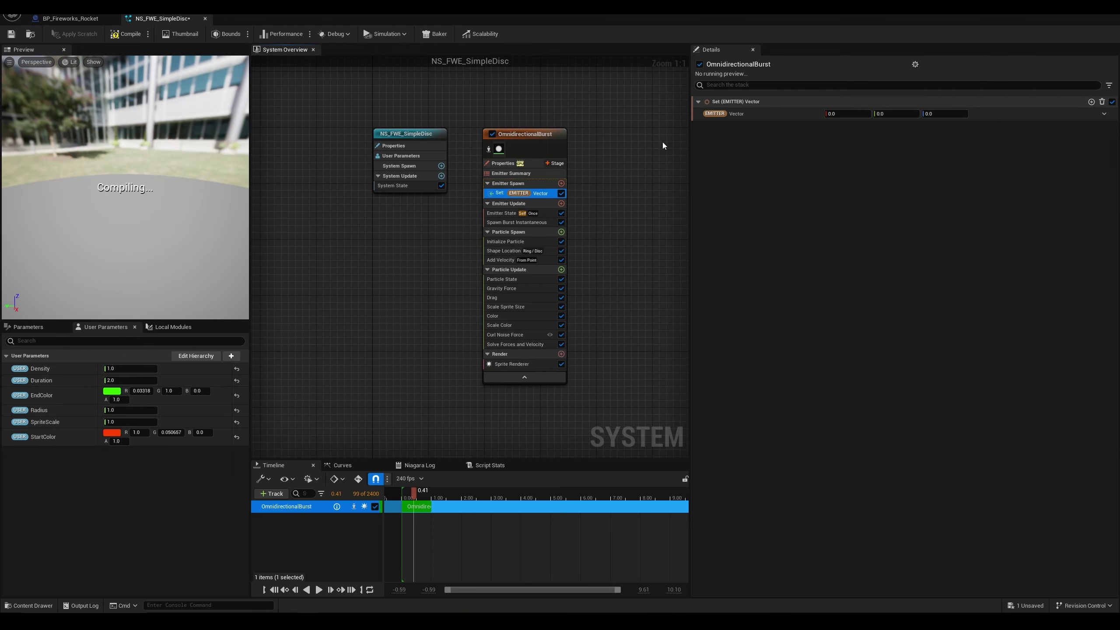
# Step: Rename the new emitter vector parameter to DiscAngle and assign it a Random Vector dynamic input
pyautogui.rightClick(735, 114)
pyautogui.click(757, 128)
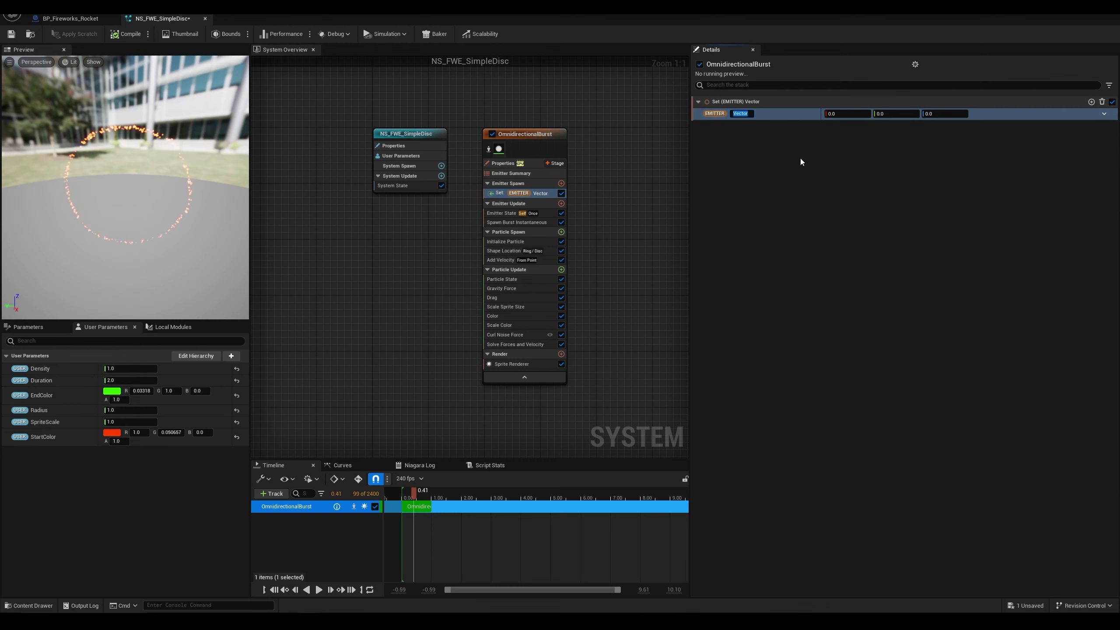
pyautogui.write('DiscAngle')
pyautogui.press('Return')
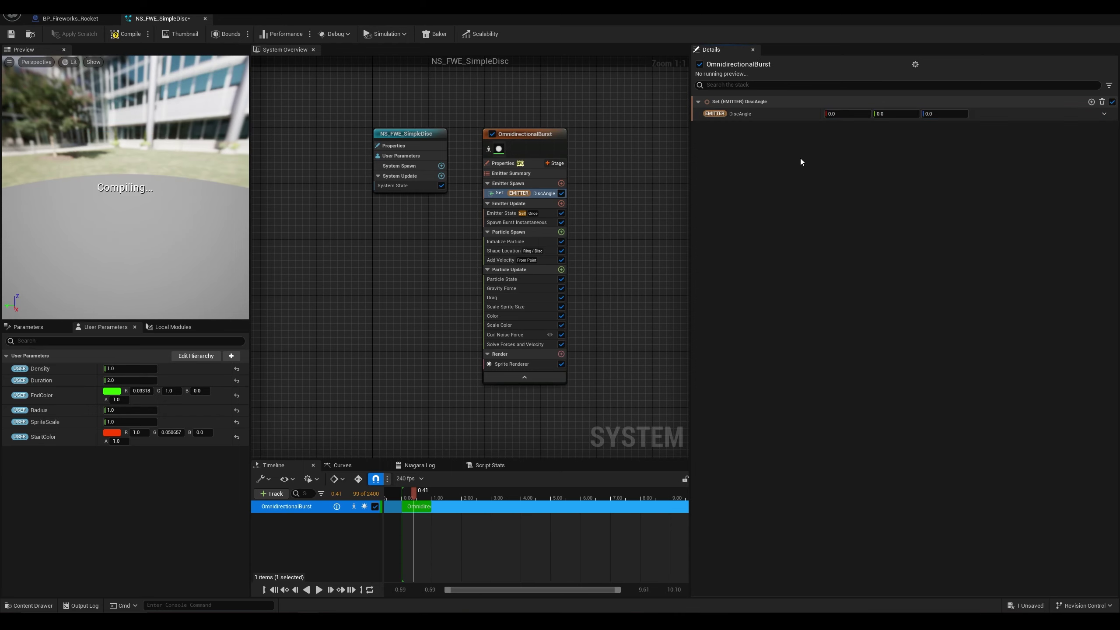
pyautogui.click(1104, 114)
pyautogui.click(1076, 123)
pyautogui.write('ra')
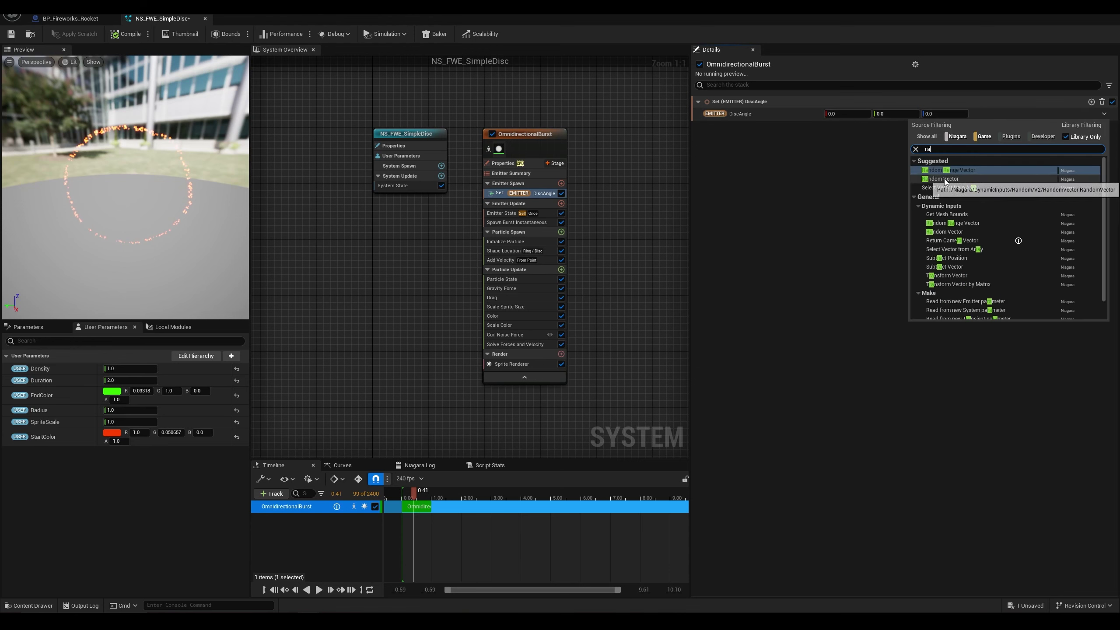
pyautogui.click(939, 179)
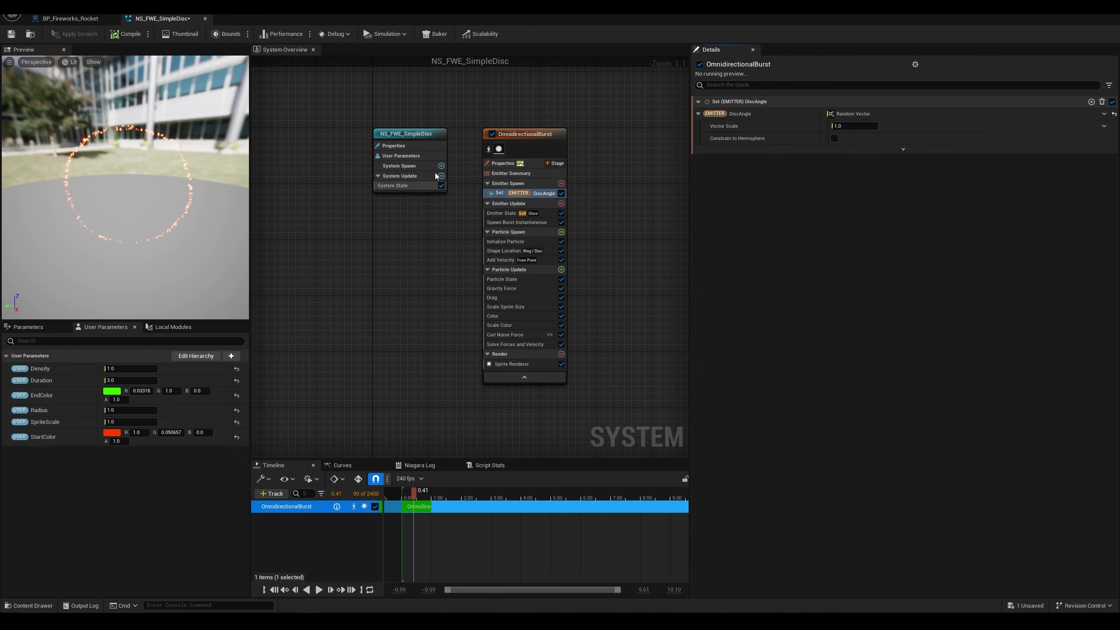
# Step: Link the Shape Location's Rotation Axis to the EMITTER DiscAngle parameter
pyautogui.click(494, 250)
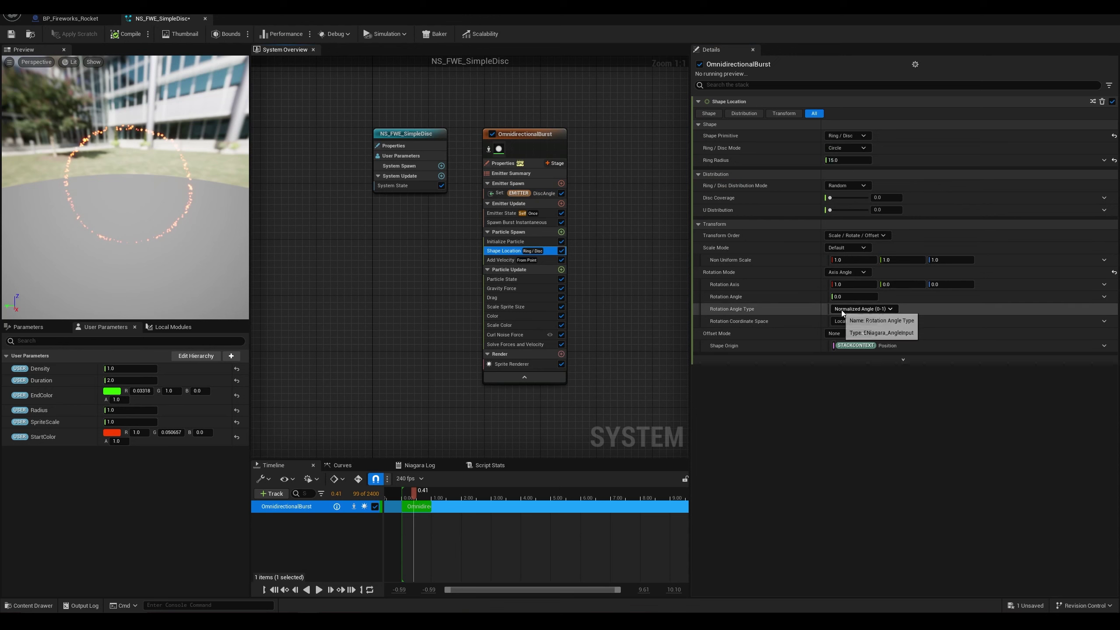
pyautogui.click(1104, 284)
pyautogui.write('disc')
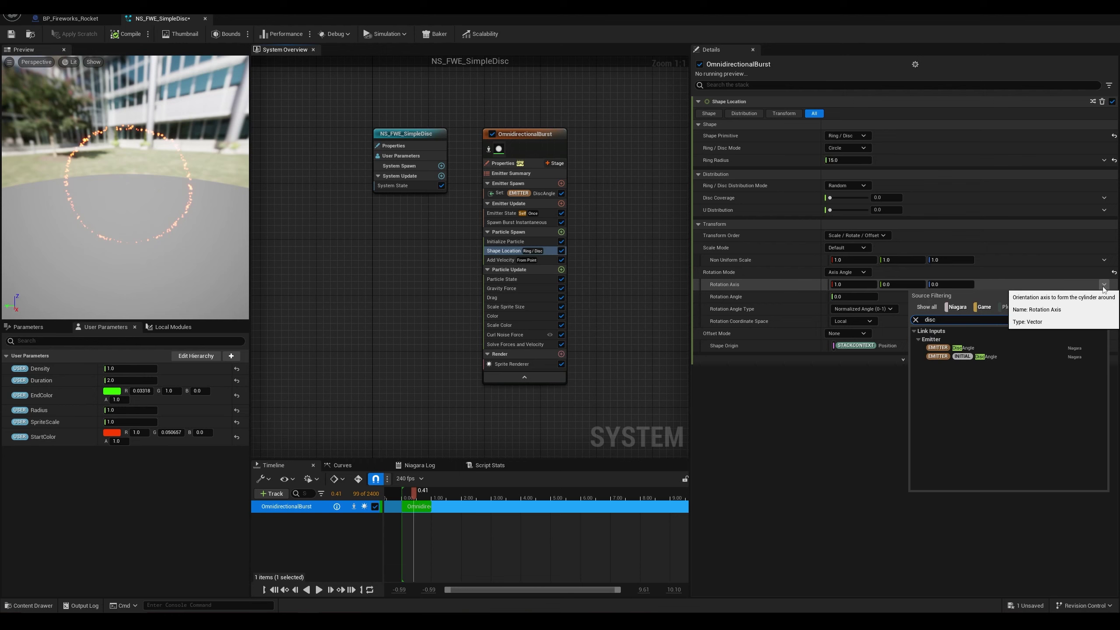
pyautogui.click(960, 351)
pyautogui.click(958, 348)
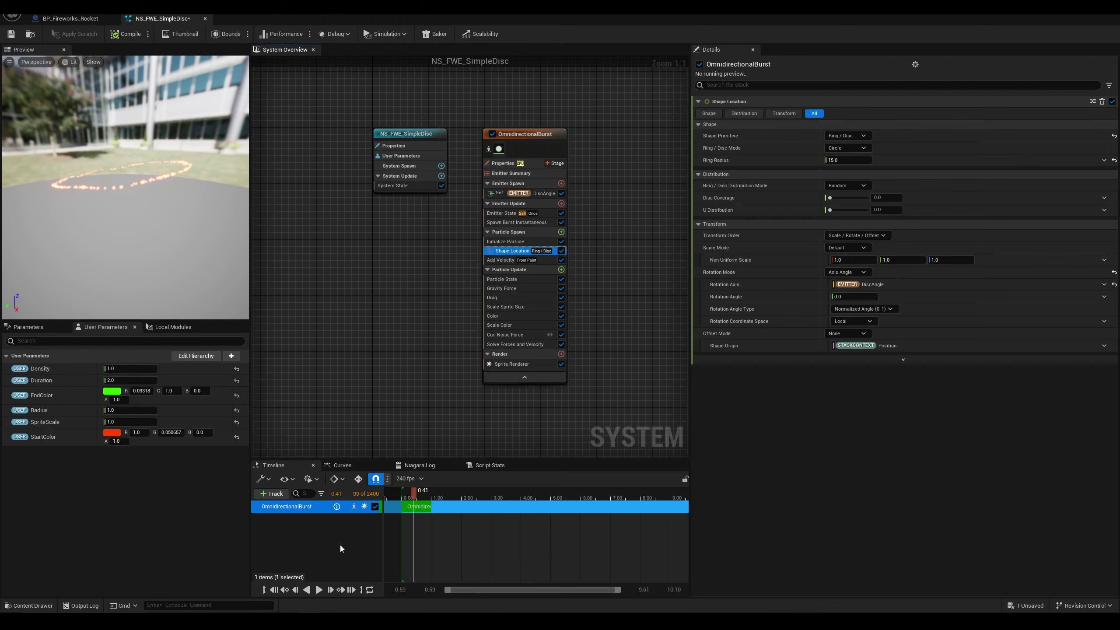
# Step: Replay the disc burst several times from before its start and examine the ring's orientation and particles from different angles
pyautogui.click(395, 498)
pyautogui.click(319, 590)
pyautogui.click(395, 497)
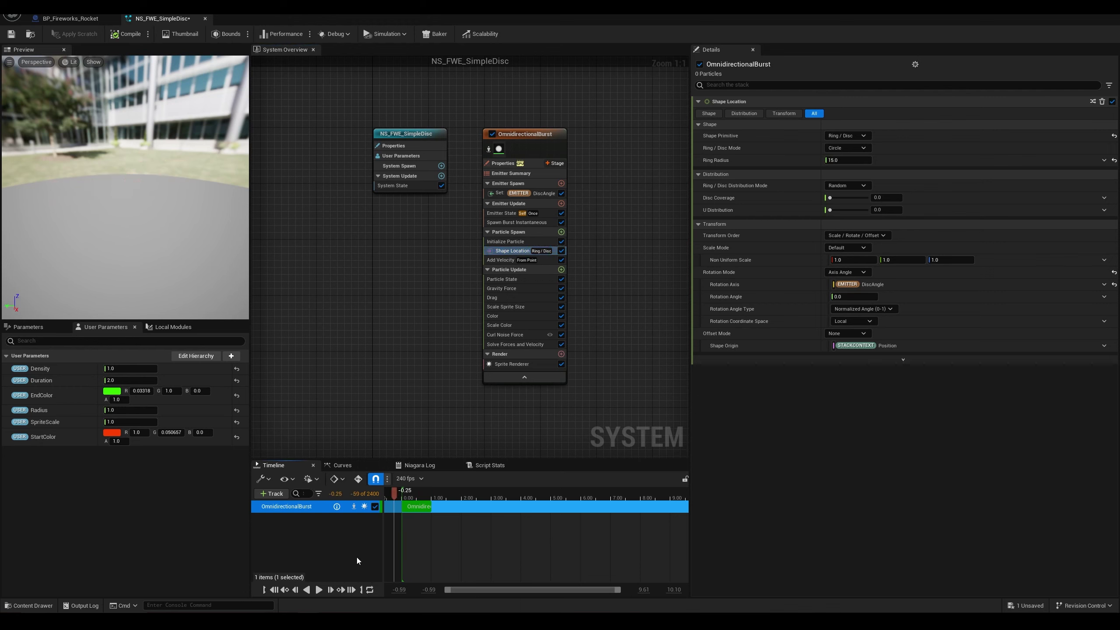
pyautogui.click(319, 590)
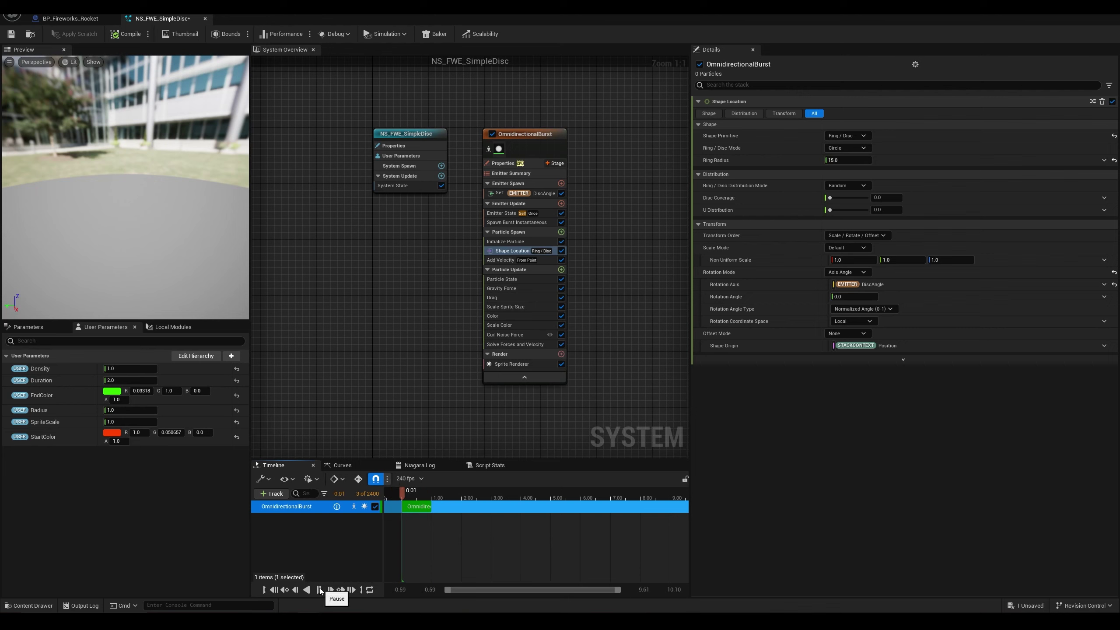
pyautogui.click(398, 495)
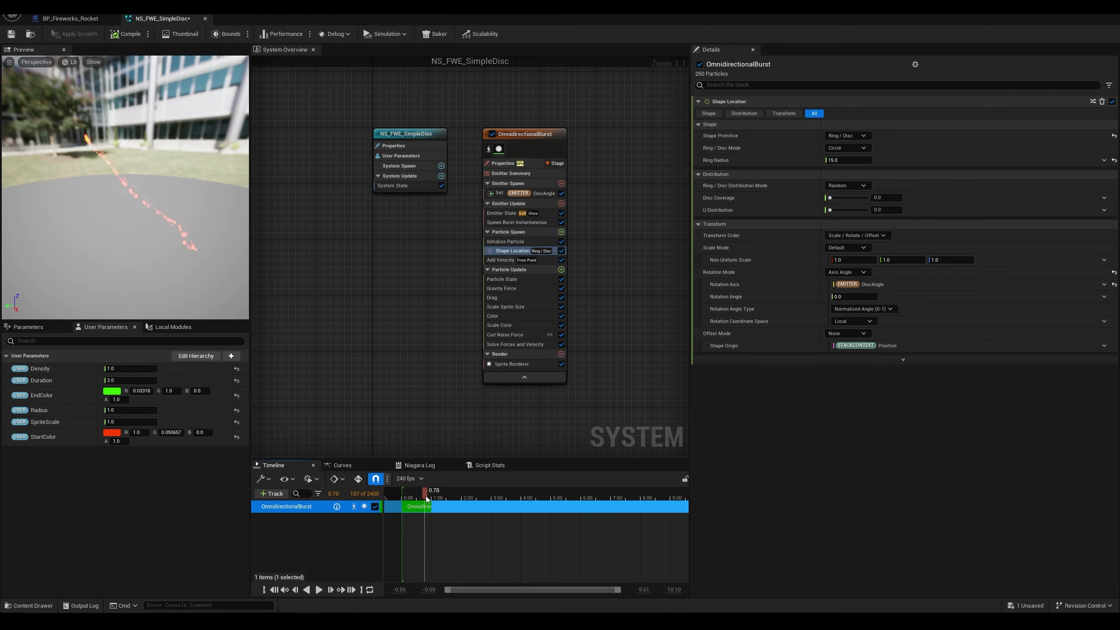
pyautogui.click(394, 495)
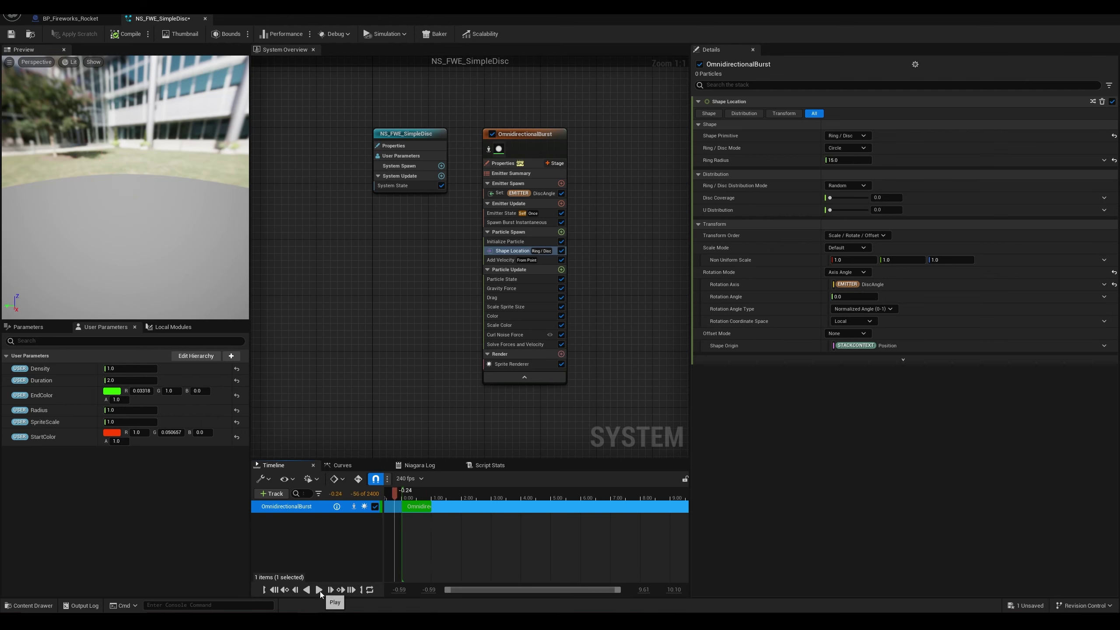
pyautogui.click(319, 590)
pyautogui.click(395, 495)
pyautogui.click(319, 590)
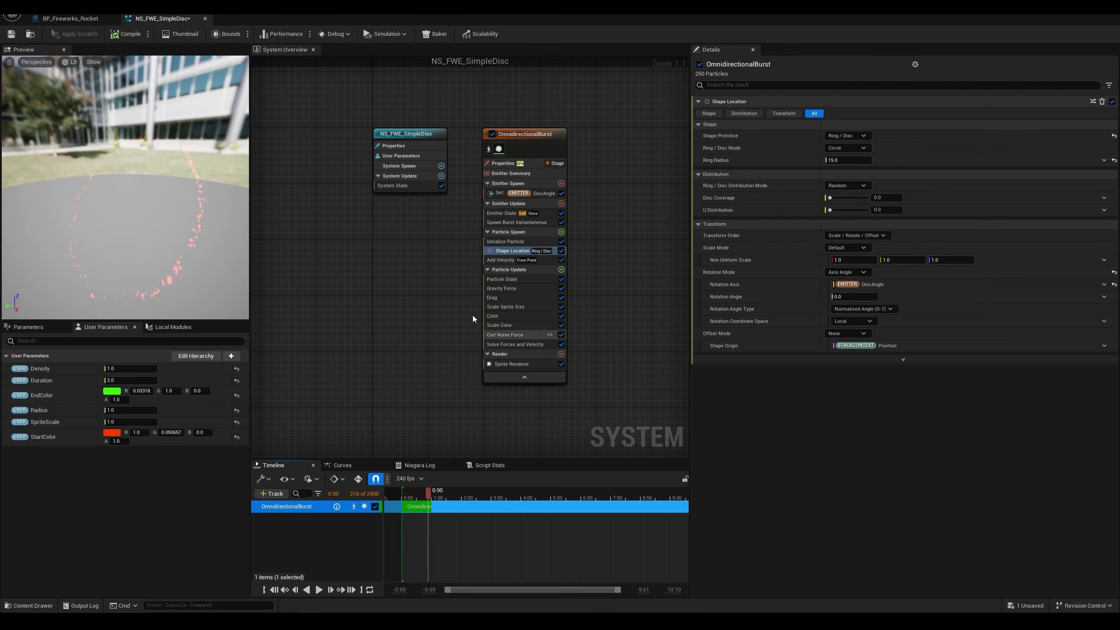
pyautogui.moveTo(92, 238); pyautogui.dragTo(87, 228)
pyautogui.scroll(3, 92, 237)
pyautogui.moveTo(209, 260); pyautogui.dragTo(195, 252)
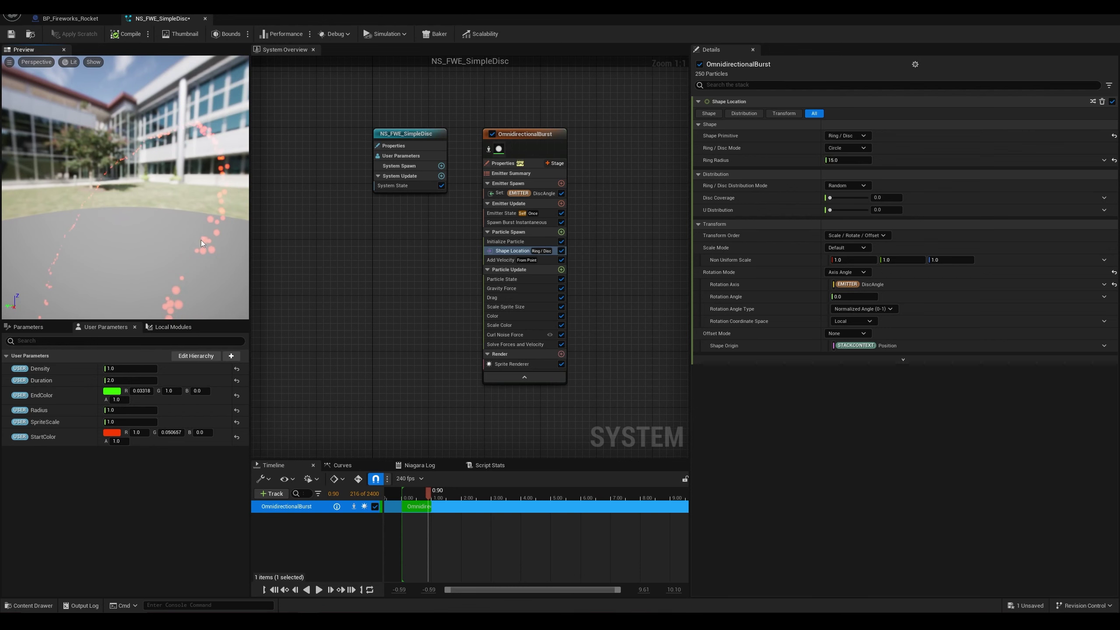
# Step: Add a Scale Sprite Size by Speed module to the OmnidirectionalBurst emitter's Particle Update group
pyautogui.click(531, 270)
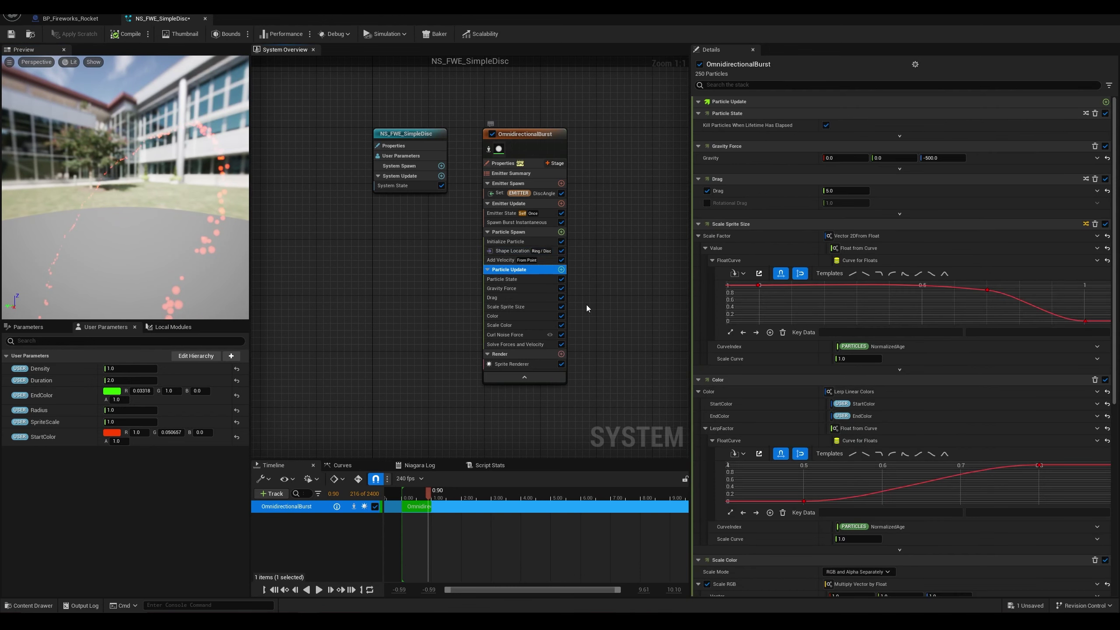
pyautogui.click(561, 270)
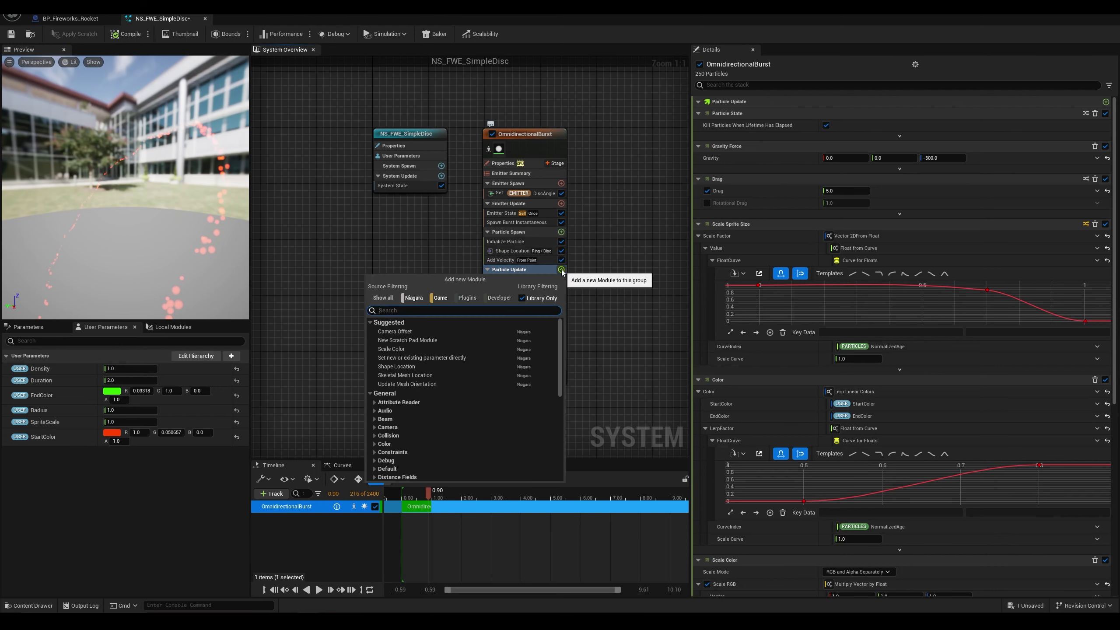
pyautogui.write('sprite sca')
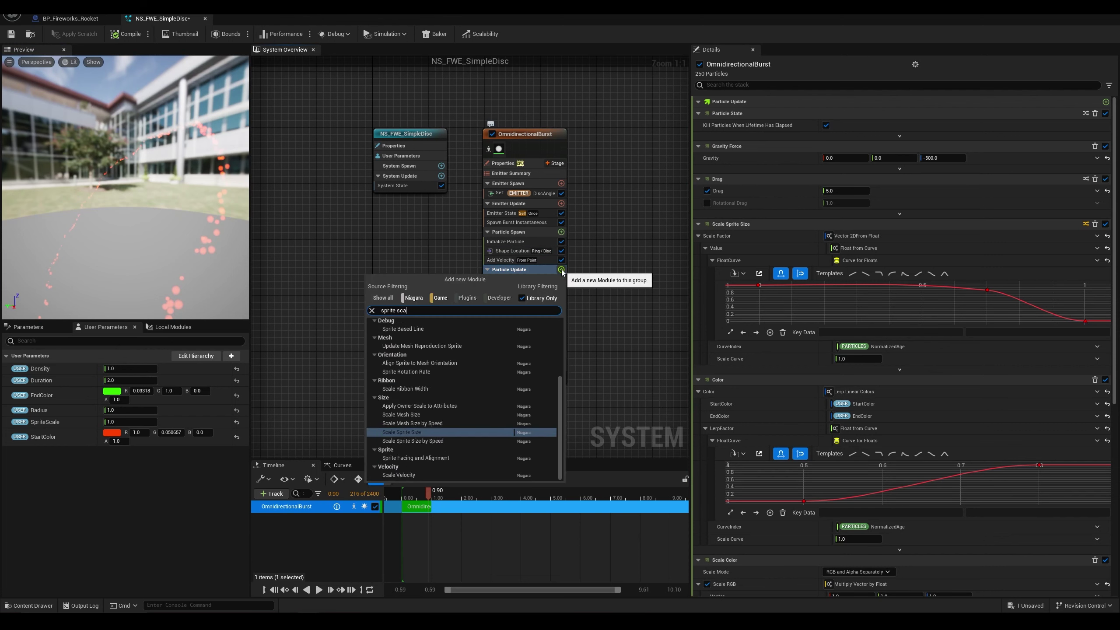
pyautogui.write('l')
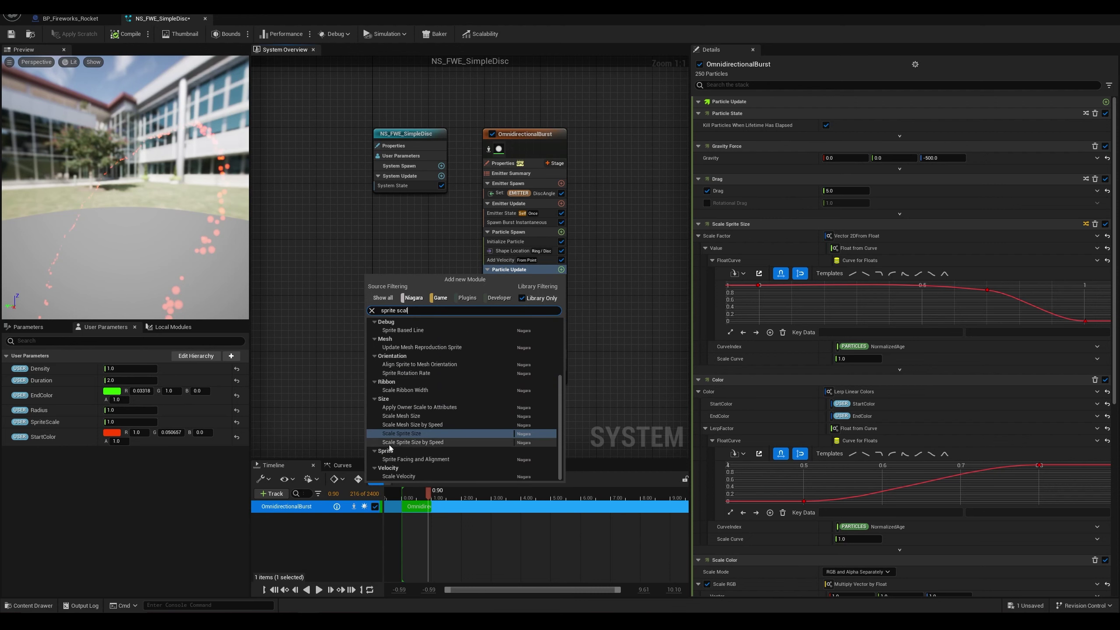
pyautogui.click(425, 441)
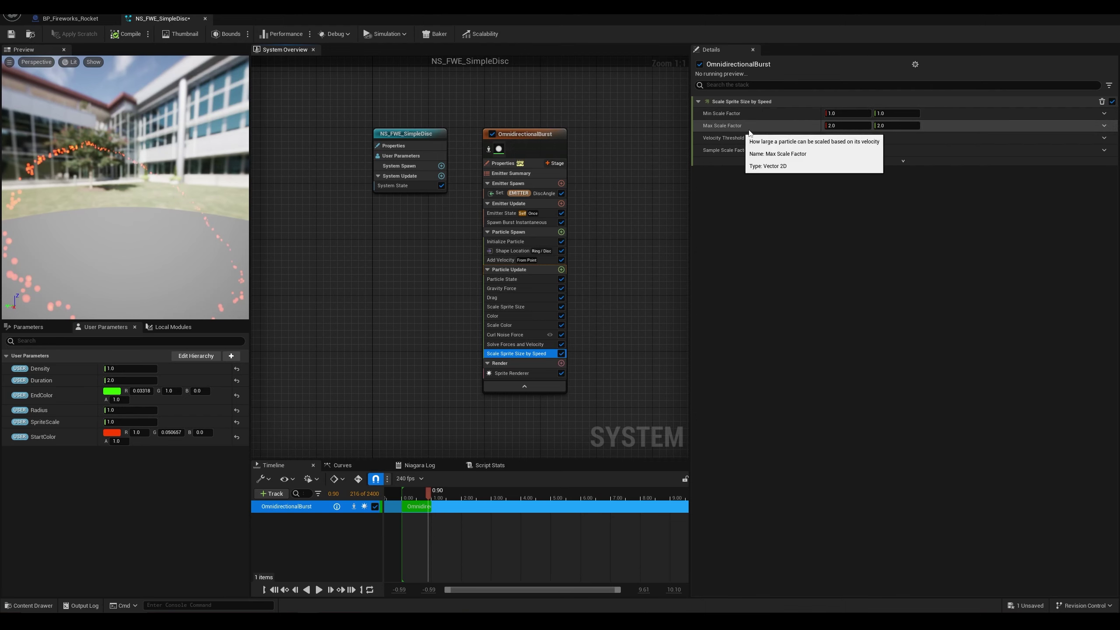
# Step: Set the Scale Sprite Size by Speed module's Max Scale Factor to 1.0 and 10.0 and its Velocity Threshold to 750
pyautogui.click(836, 125)
pyautogui.write('1')
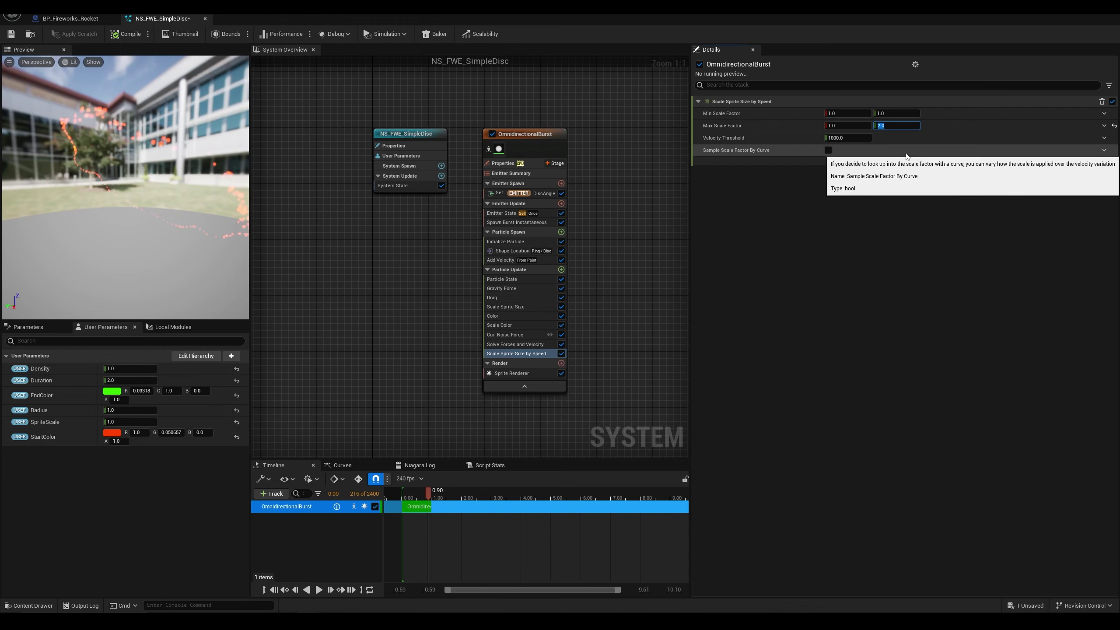
pyautogui.write('10')
pyautogui.press('Return')
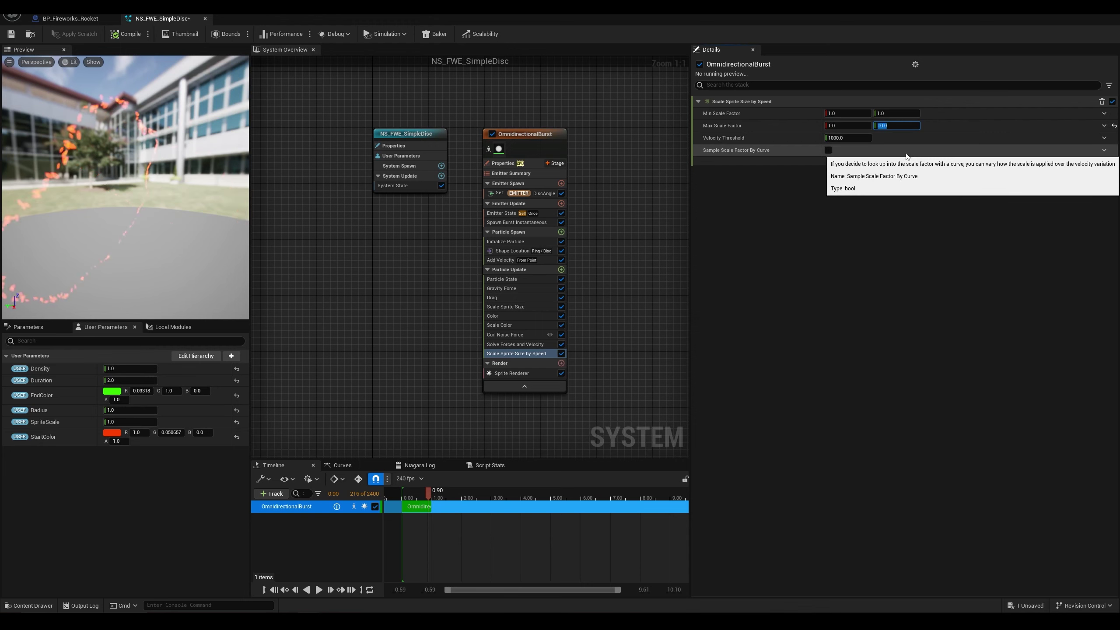
pyautogui.click(851, 139)
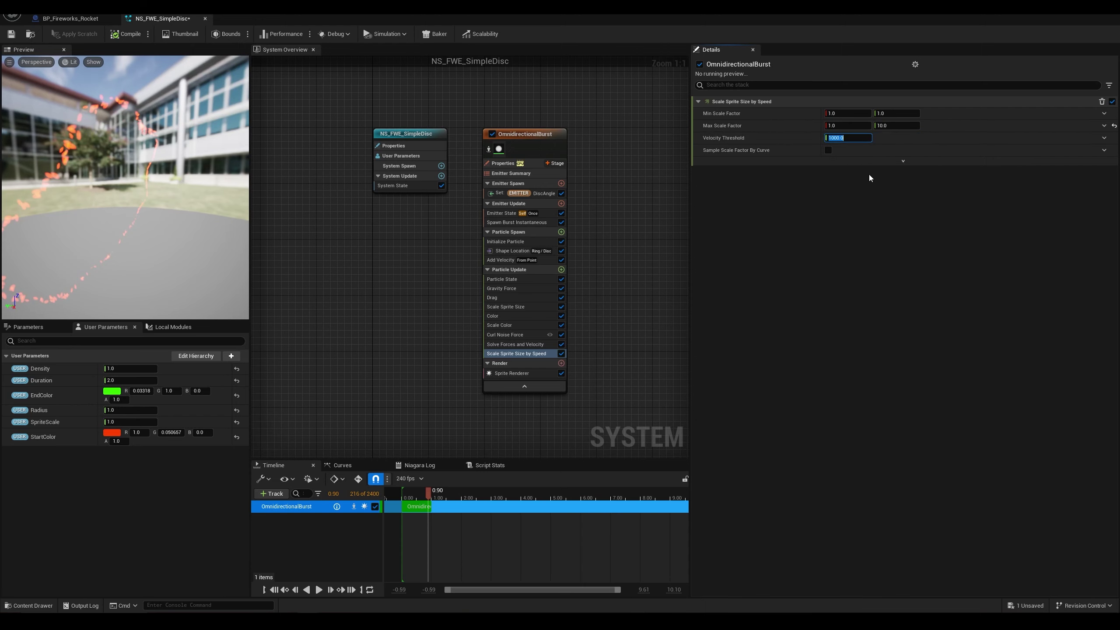
pyautogui.write('750')
pyautogui.press('Return')
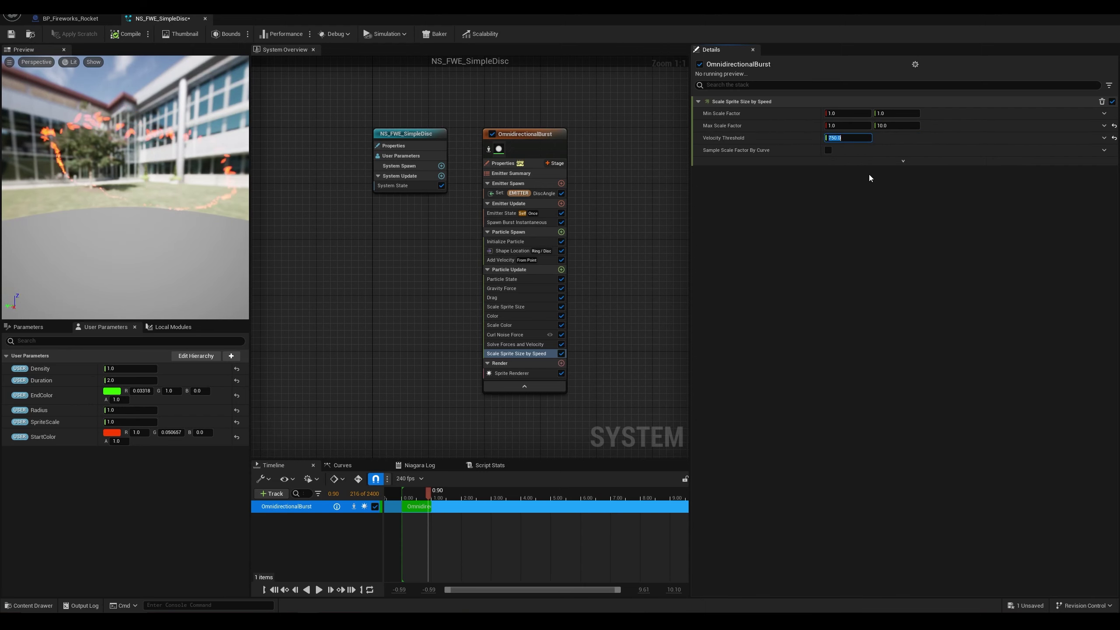
pyautogui.moveTo(160, 152)
pyautogui.mouseDown()
pyautogui.moveTo(116, 122)
pyautogui.moveTo(89, 137)
pyautogui.moveTo(162, 135)
pyautogui.moveTo(164, 156)
pyautogui.mouseUp()
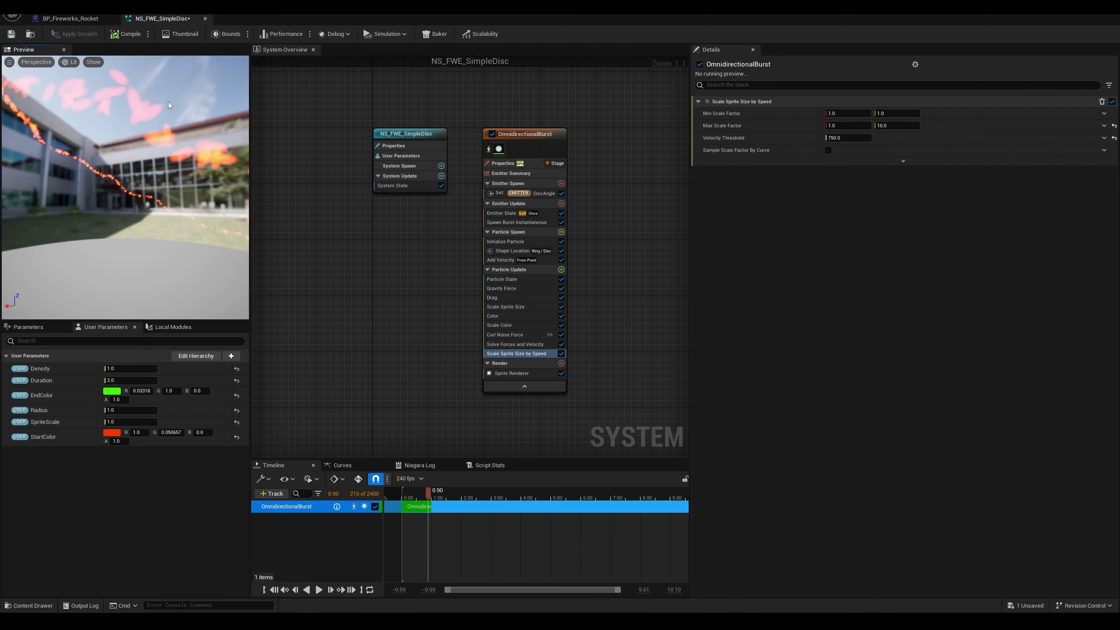
# Step: Set the Sprite Renderer's Alignment to Velocity Aligned and check the particles from different angles
pyautogui.click(524, 376)
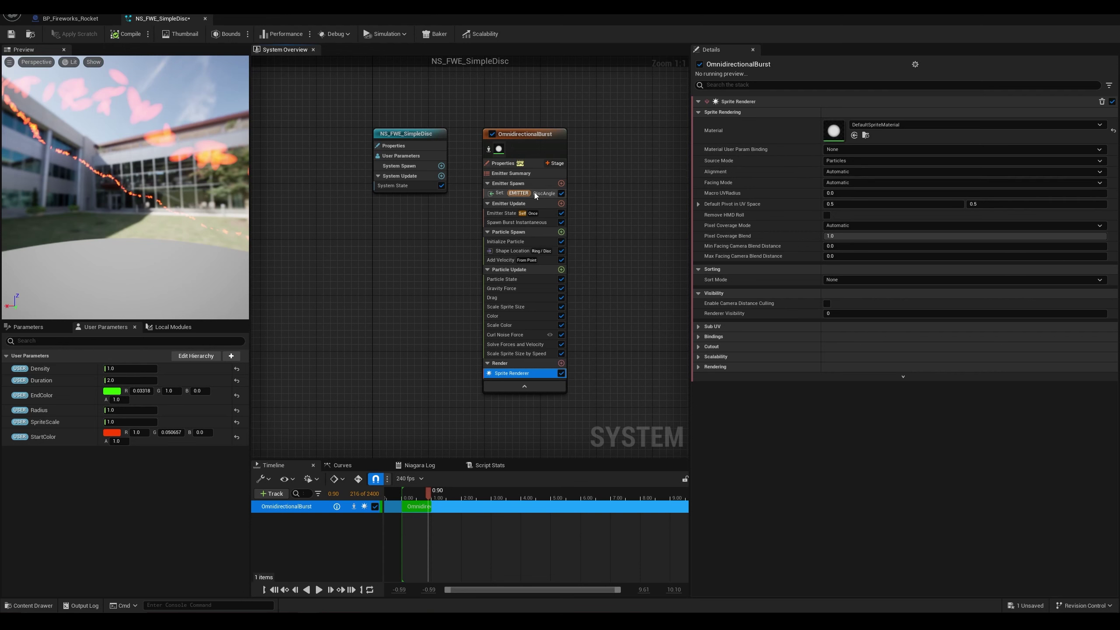
pyautogui.click(865, 171)
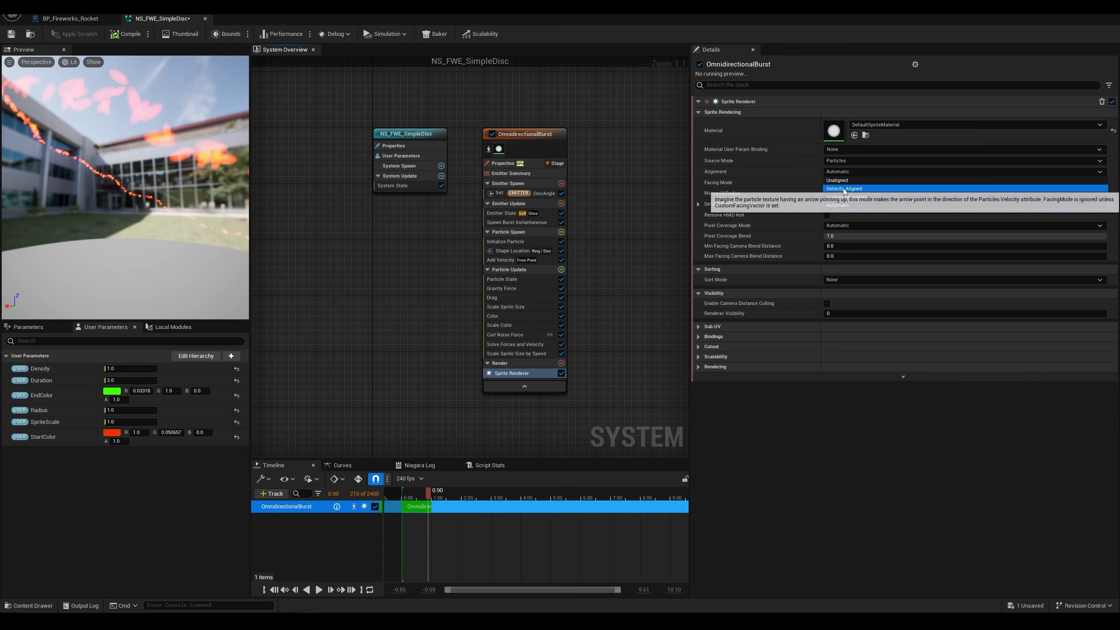
pyautogui.click(840, 189)
pyautogui.moveTo(145, 176); pyautogui.dragTo(134, 84)
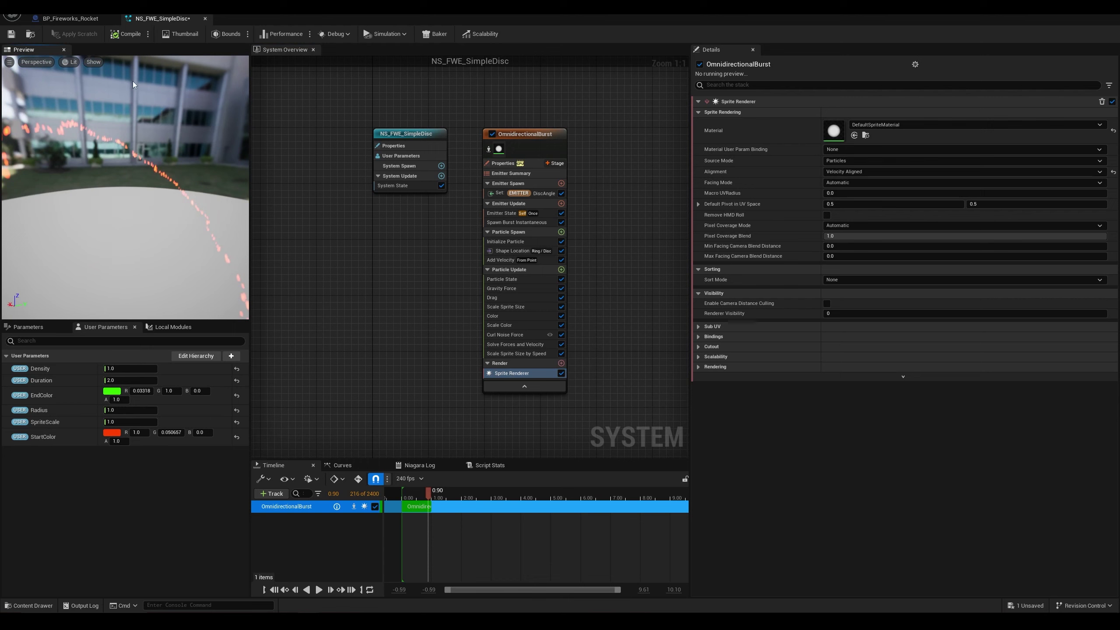
pyautogui.moveTo(139, 159); pyautogui.dragTo(86, 164)
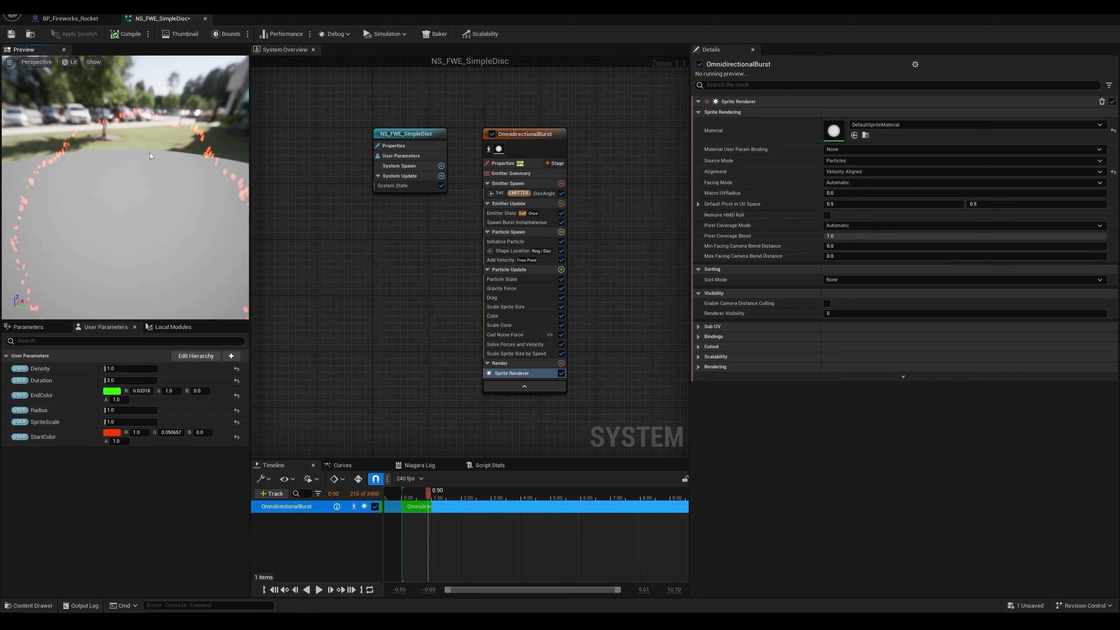
# Step: Replay the disc burst from before its start and set the Scale Sprite Size by Speed module's Min Scale Factor X to 0.5
pyautogui.click(518, 353)
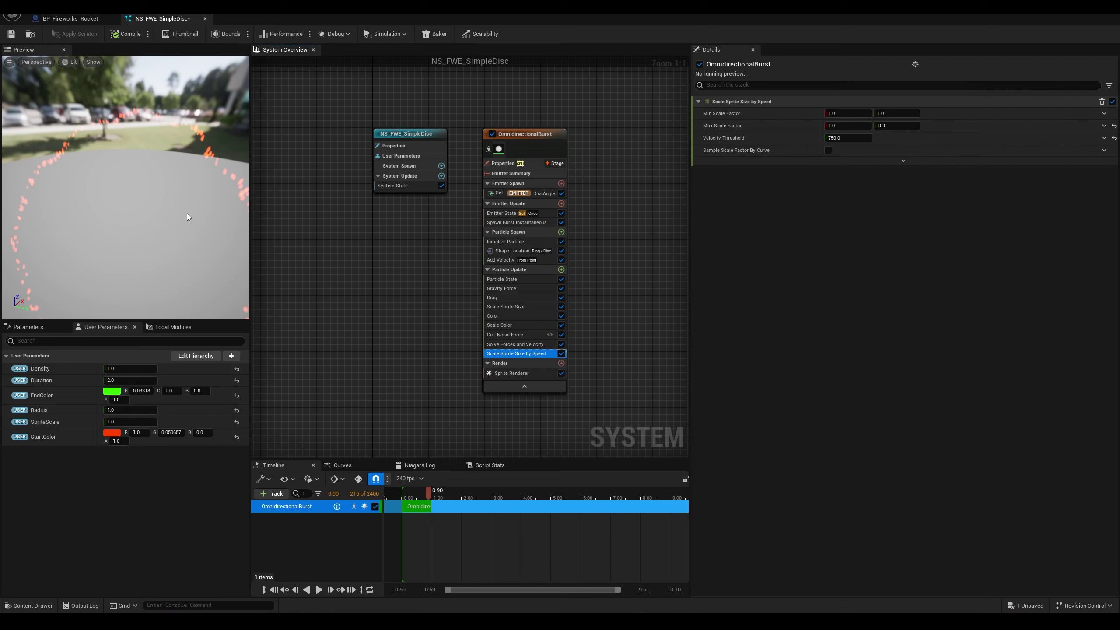
pyautogui.click(394, 498)
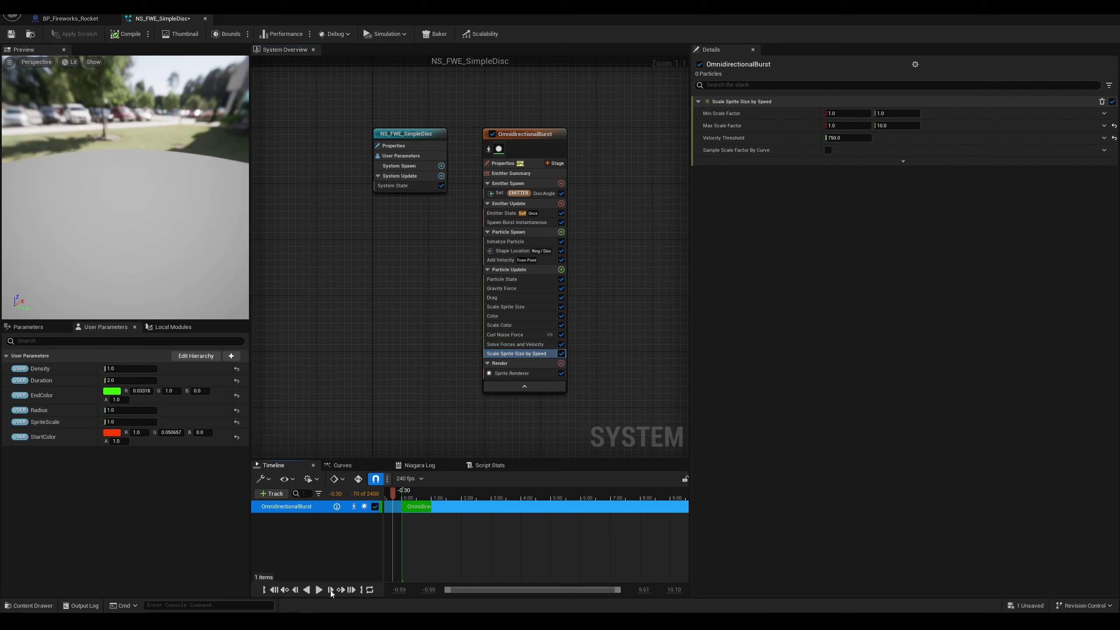
pyautogui.click(319, 589)
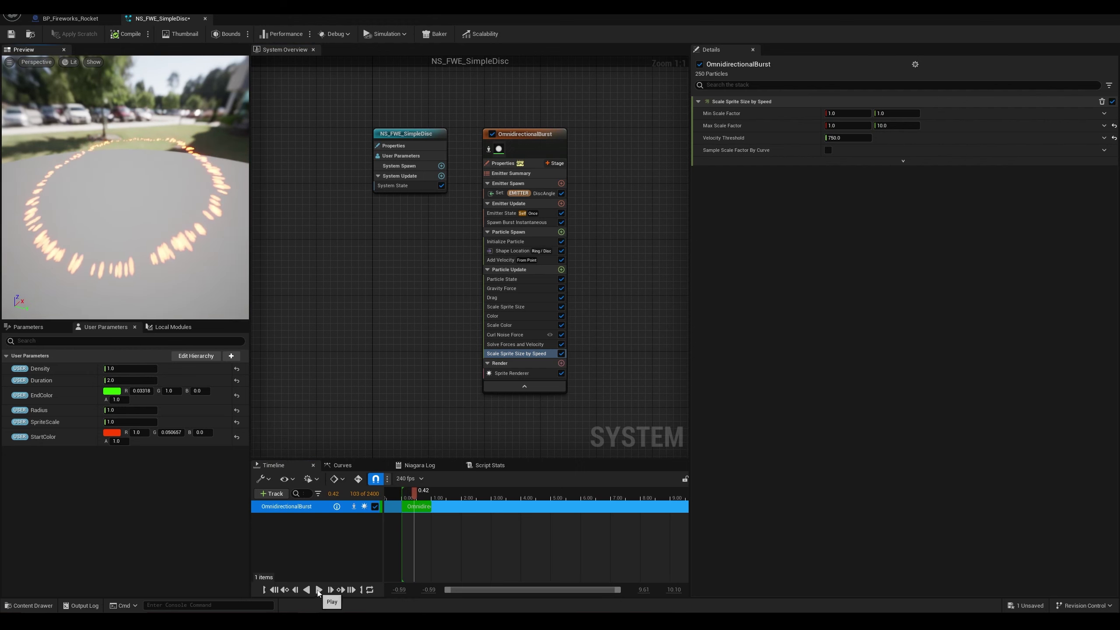
pyautogui.click(319, 590)
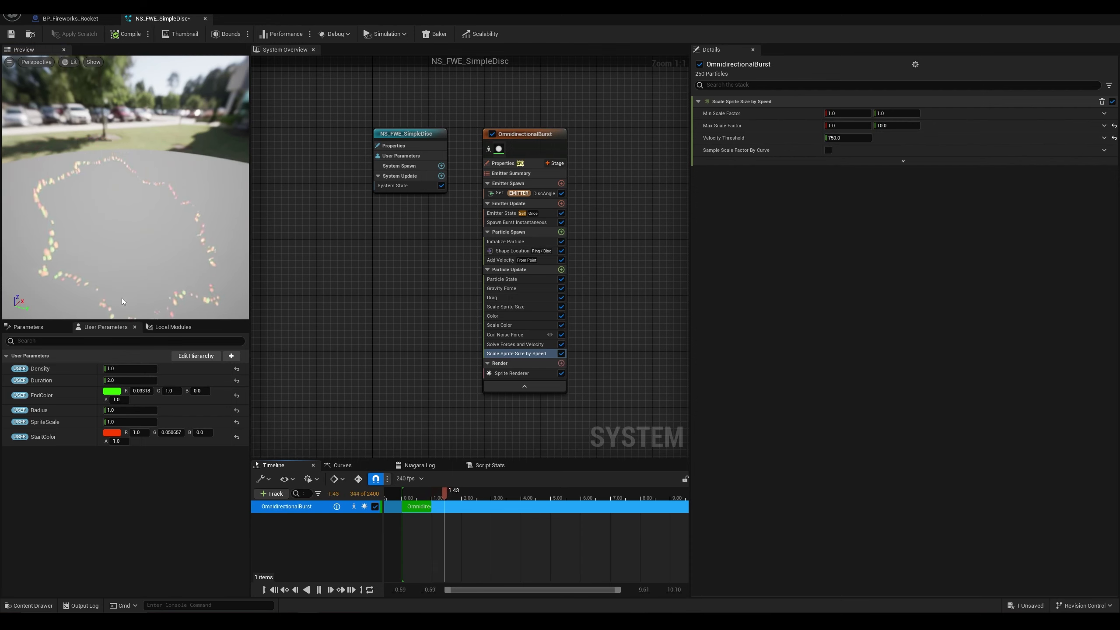
pyautogui.click(319, 589)
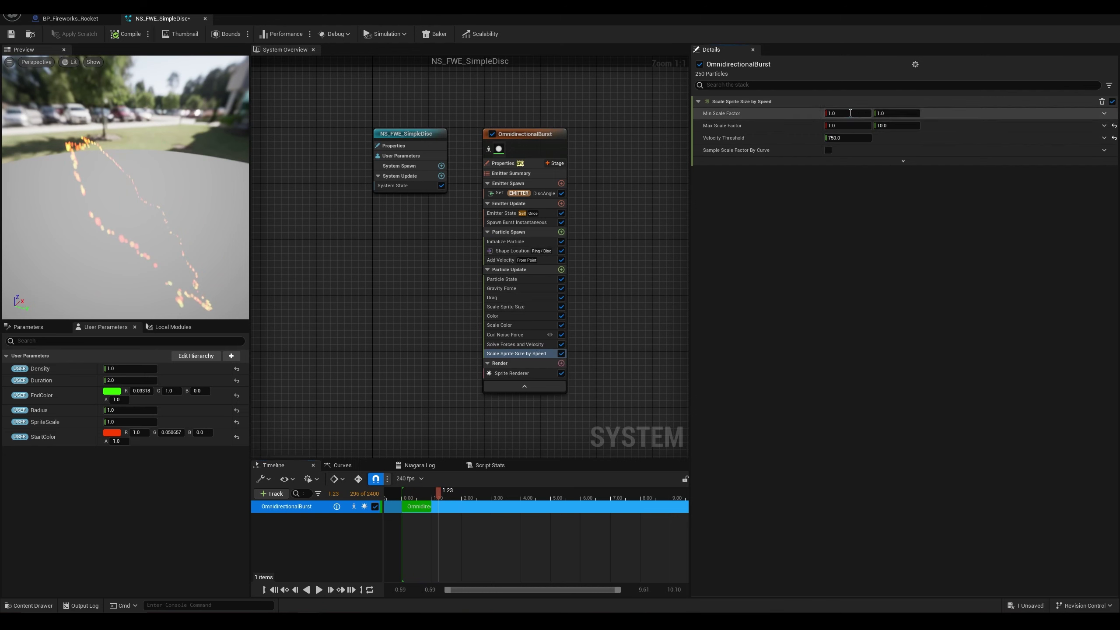
pyautogui.click(850, 113)
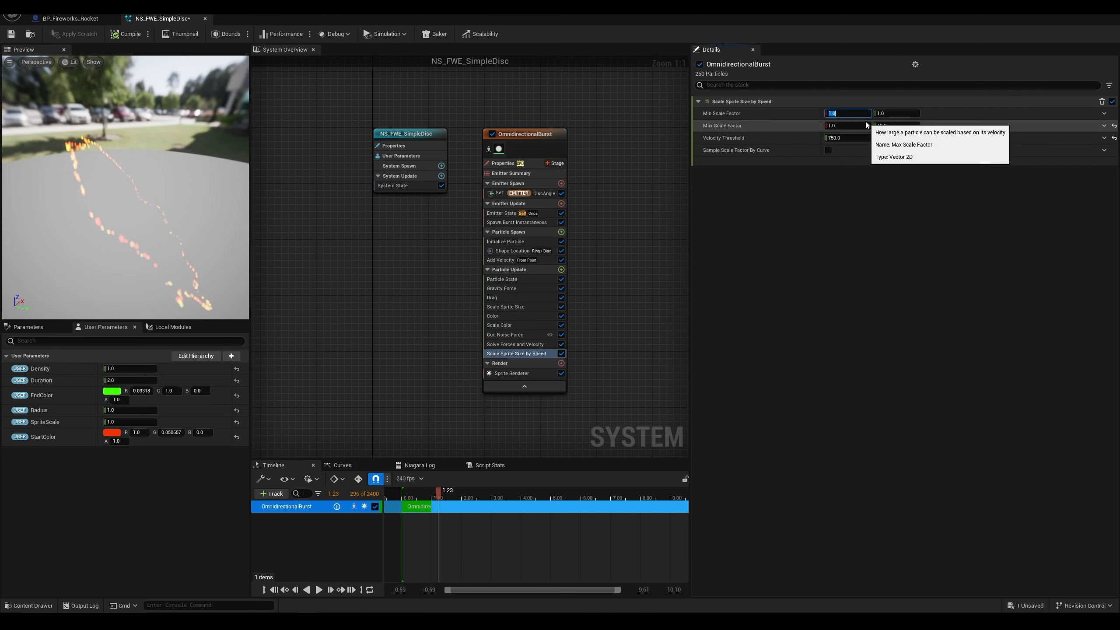
pyautogui.write('0.5')
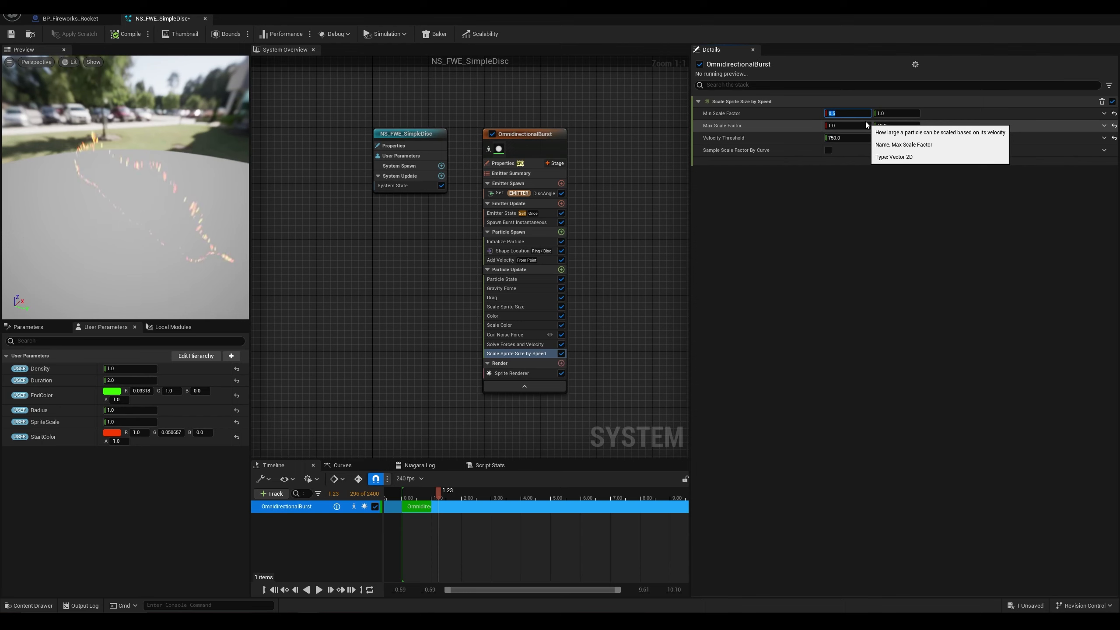
pyautogui.press('Return')
pyautogui.moveTo(100, 145); pyautogui.dragTo(346, 257)
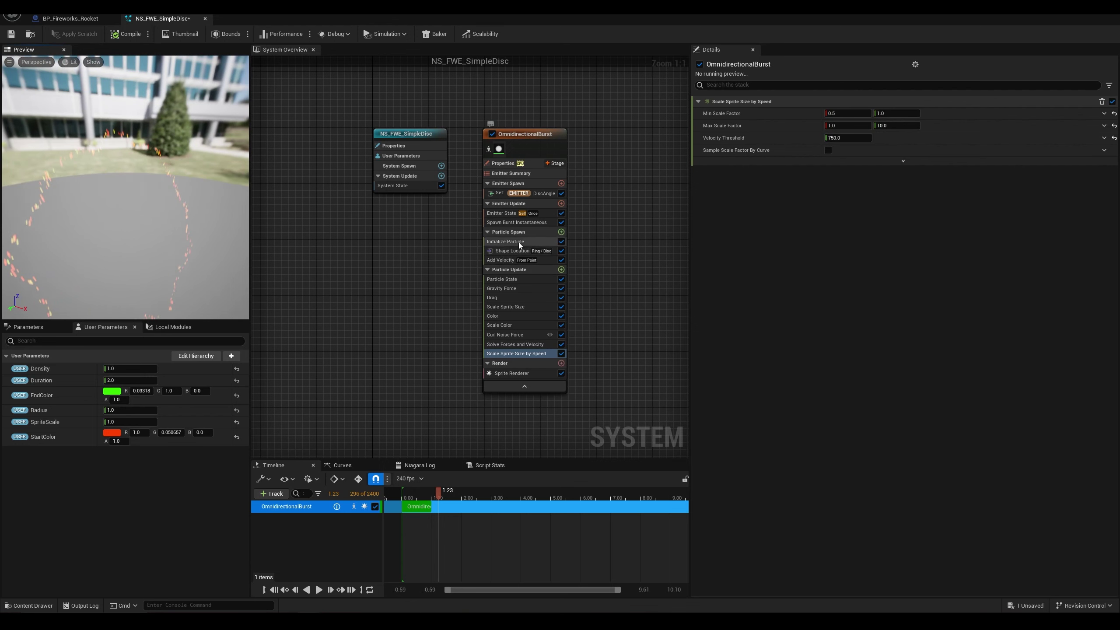
# Step: Set the A value of the Spawn Burst Instantaneous module's Spawn Count multiplication to 300
pyautogui.click(506, 222)
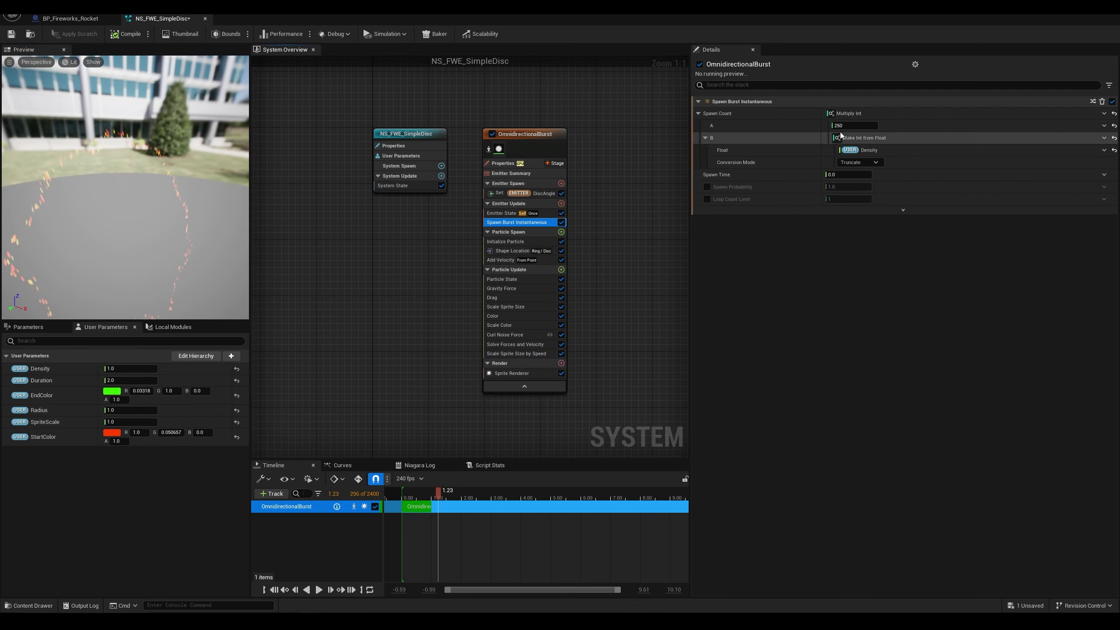
pyautogui.click(852, 127)
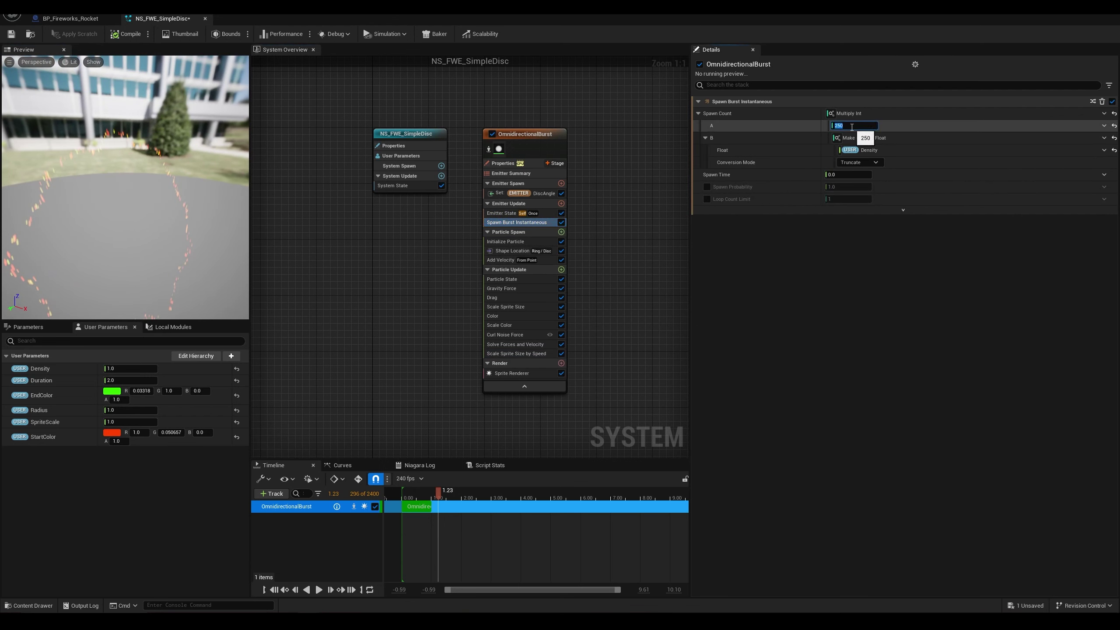
pyautogui.write('300')
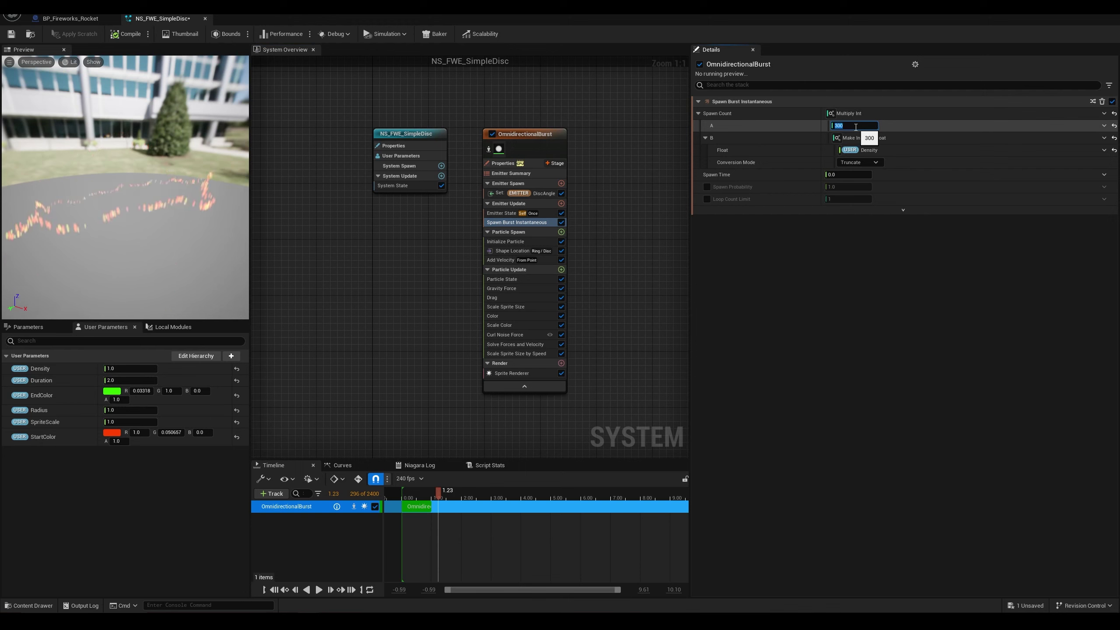
pyautogui.moveTo(174, 245); pyautogui.dragTo(198, 259)
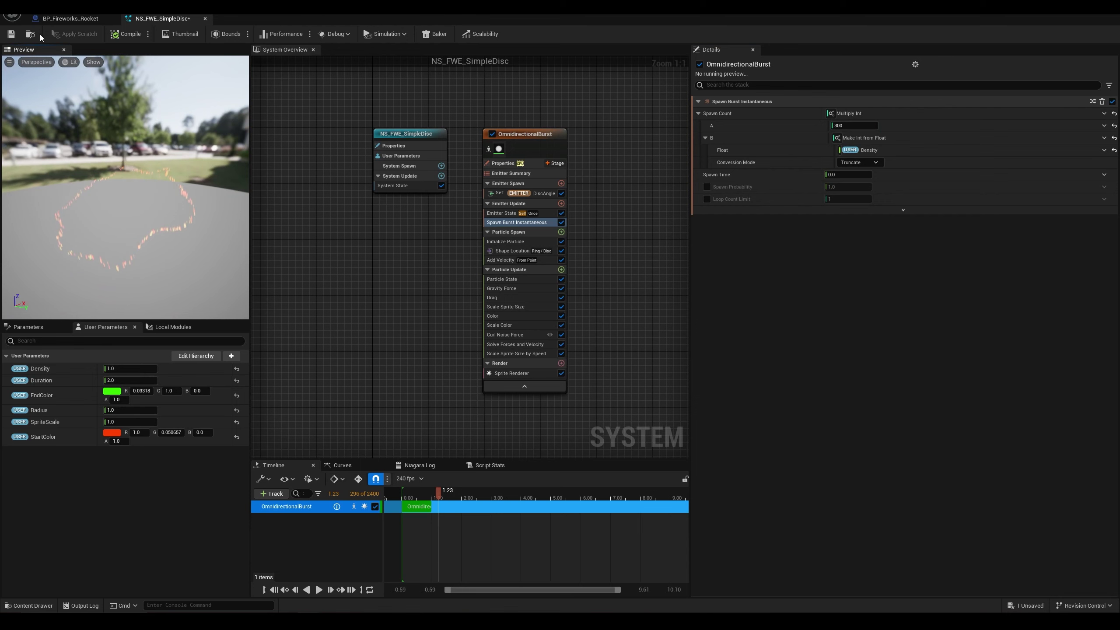
# Step: Compile and save NS_FWE_SimpleDisc, then close it to return to BP_Fireworks_Rocket
pyautogui.click(130, 34)
pyautogui.click(11, 33)
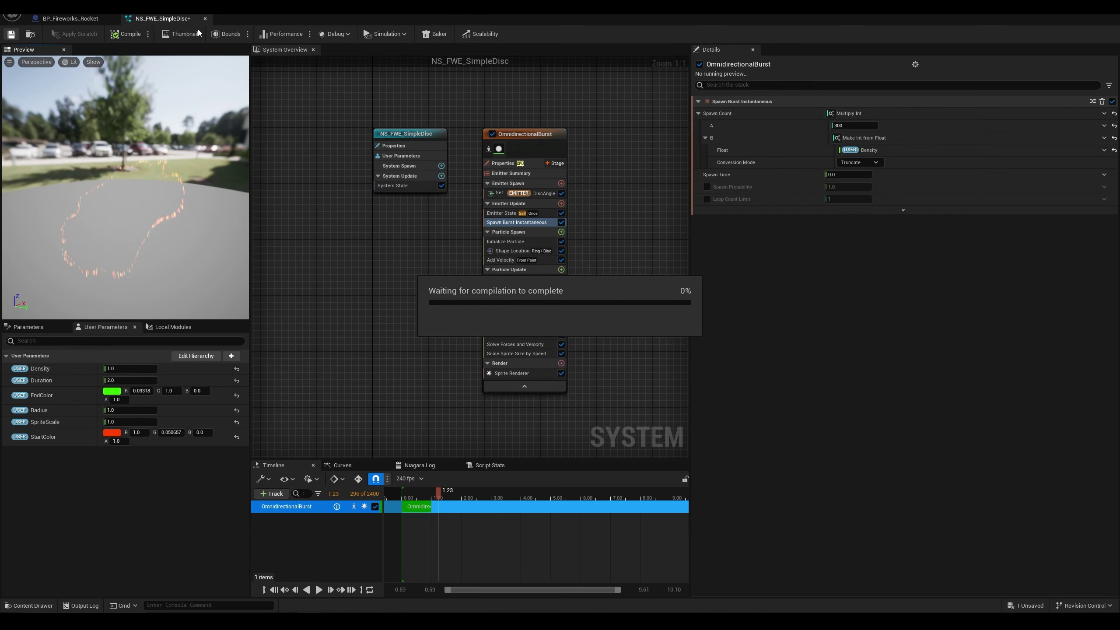
pyautogui.click(205, 18)
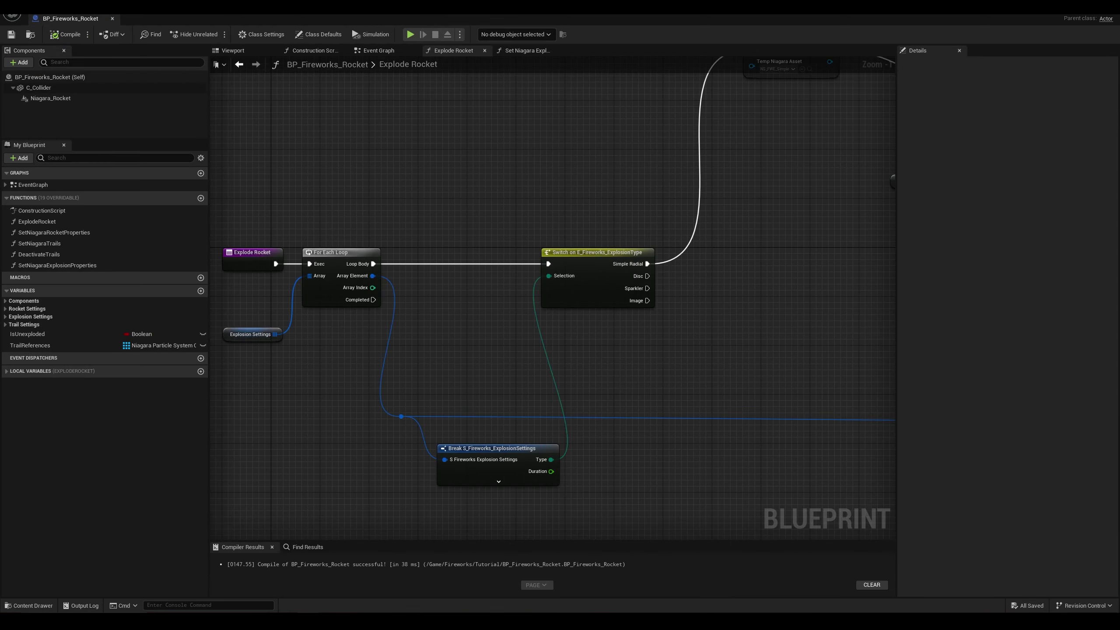
# Step: Duplicate the SET Temp Niagara Asset node in the Explode Rocket graph and place the copy directly below the original
pyautogui.scroll(-1, 417, 153)
pyautogui.moveTo(466, 177); pyautogui.dragTo(310, 222, button='right')
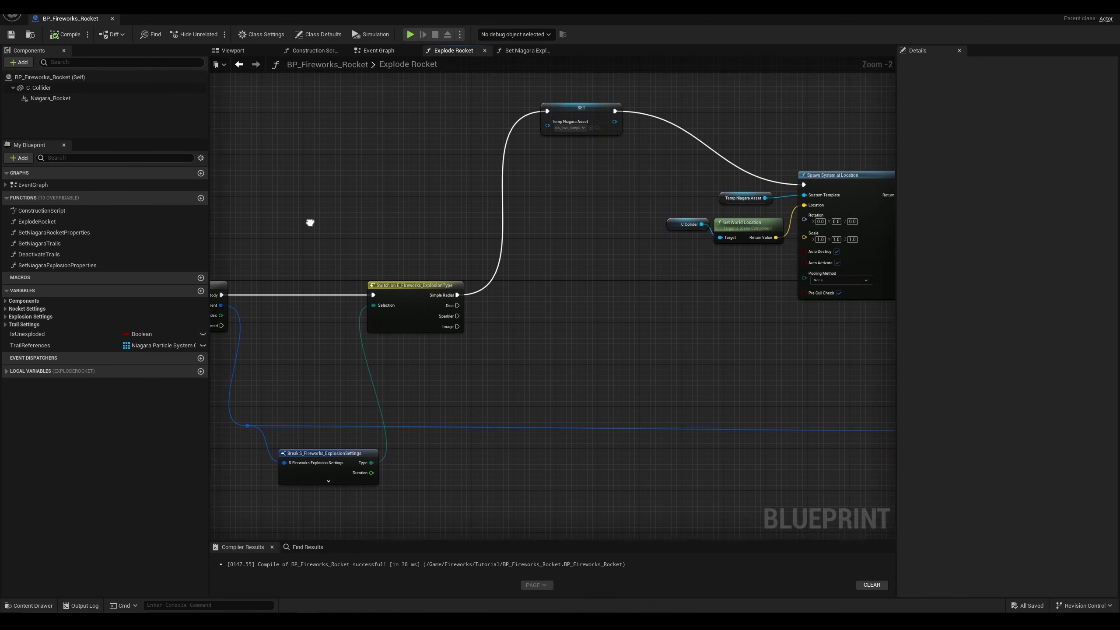
pyautogui.scroll(-1, 309, 224)
pyautogui.moveTo(452, 195); pyautogui.dragTo(313, 194, button='right')
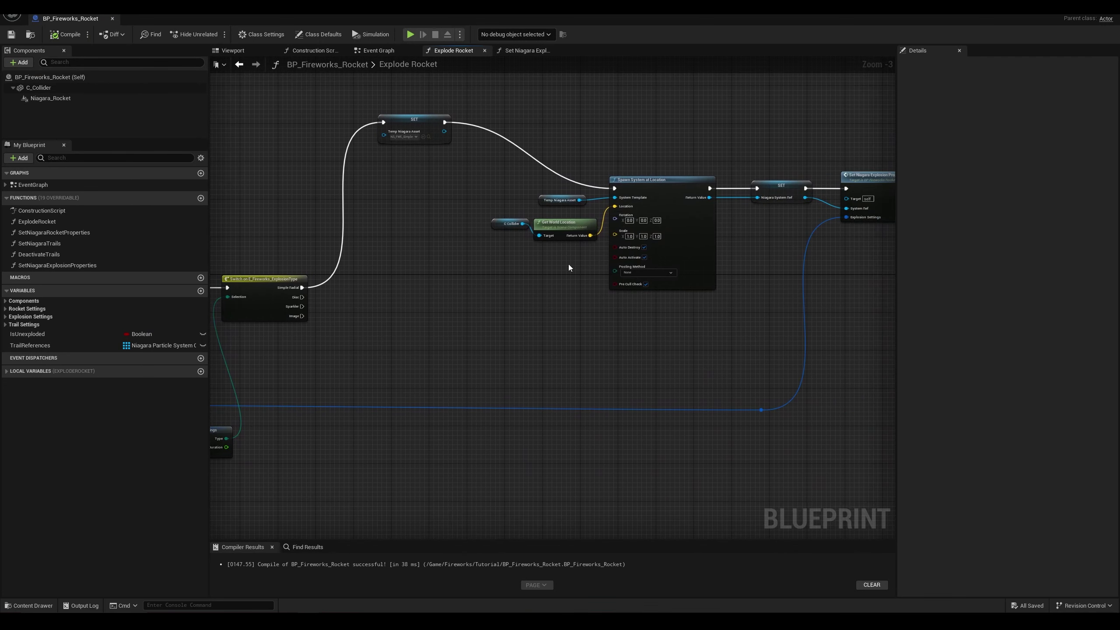
pyautogui.moveTo(479, 299); pyautogui.dragTo(568, 285, button='right')
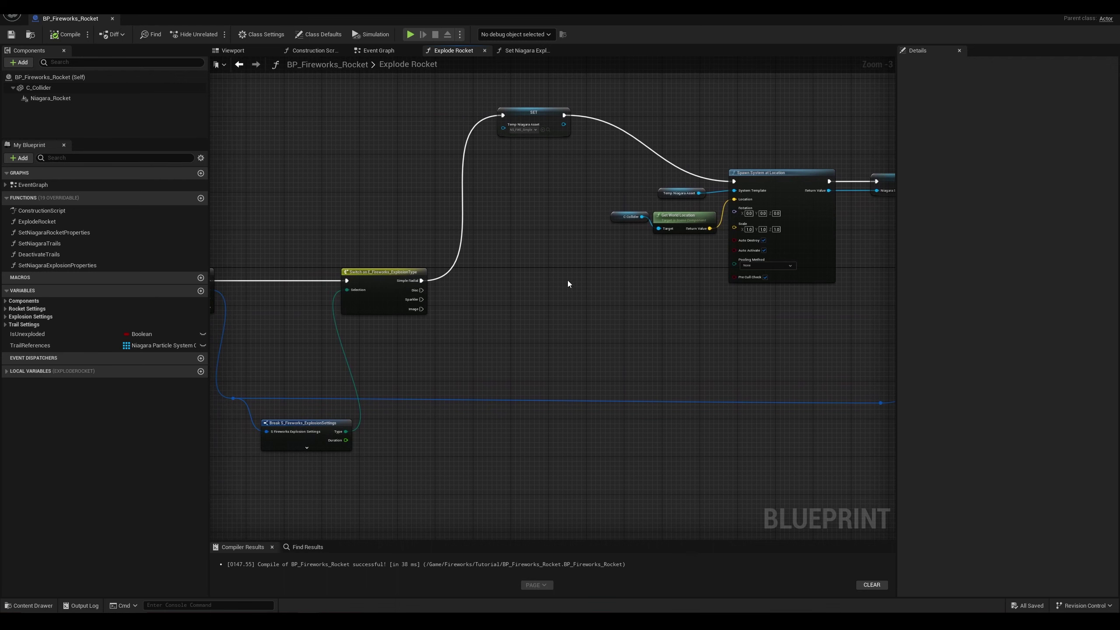
pyautogui.scroll(2, 526, 191)
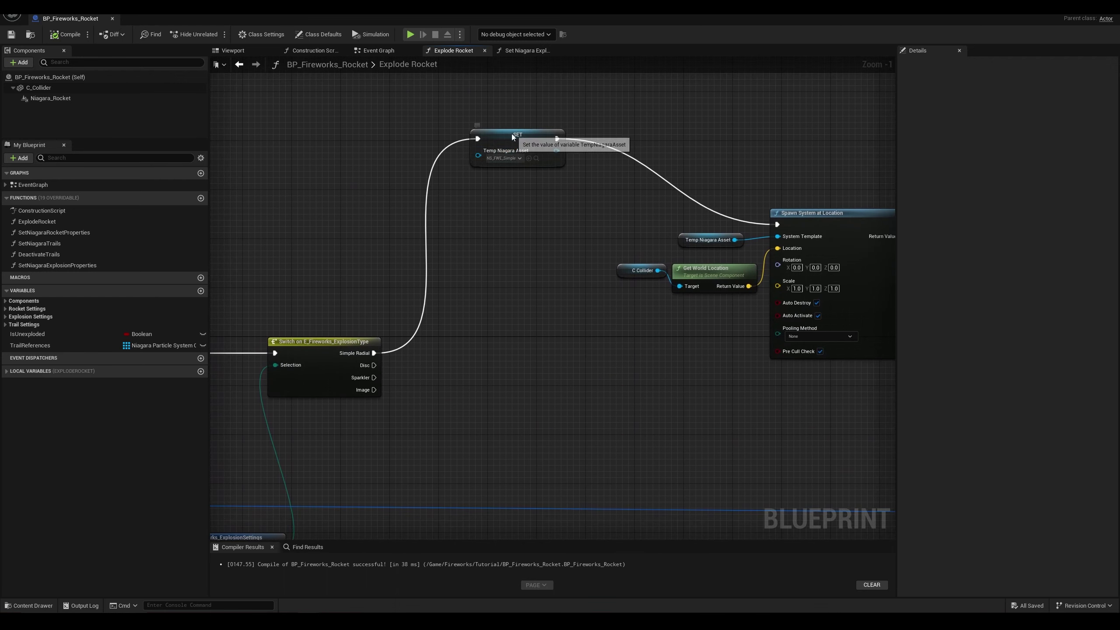
pyautogui.click(533, 167)
pyautogui.hotkey('ctrl', 'c')
pyautogui.hotkey('ctrl', 'v')
pyautogui.moveTo(555, 206); pyautogui.dragTo(510, 209)
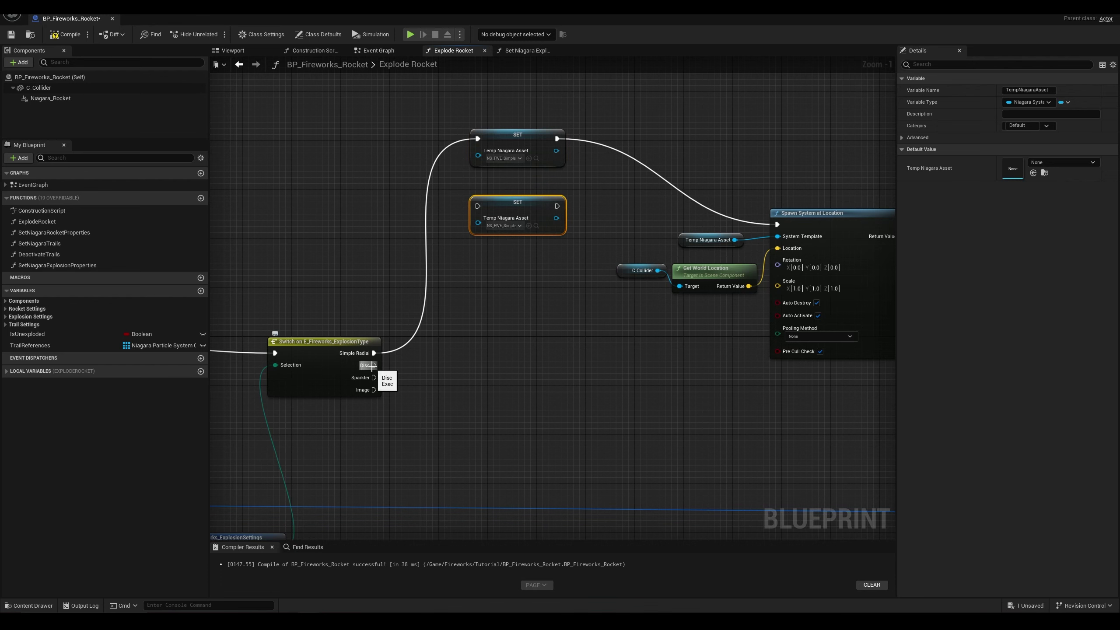
# Step: Connect the explosion type switch's Disc output to the duplicated SET node, and that node's execution output to Spawn System at Location
pyautogui.moveTo(374, 365); pyautogui.dragTo(478, 206)
pyautogui.moveTo(559, 351); pyautogui.dragTo(440, 351, button='right')
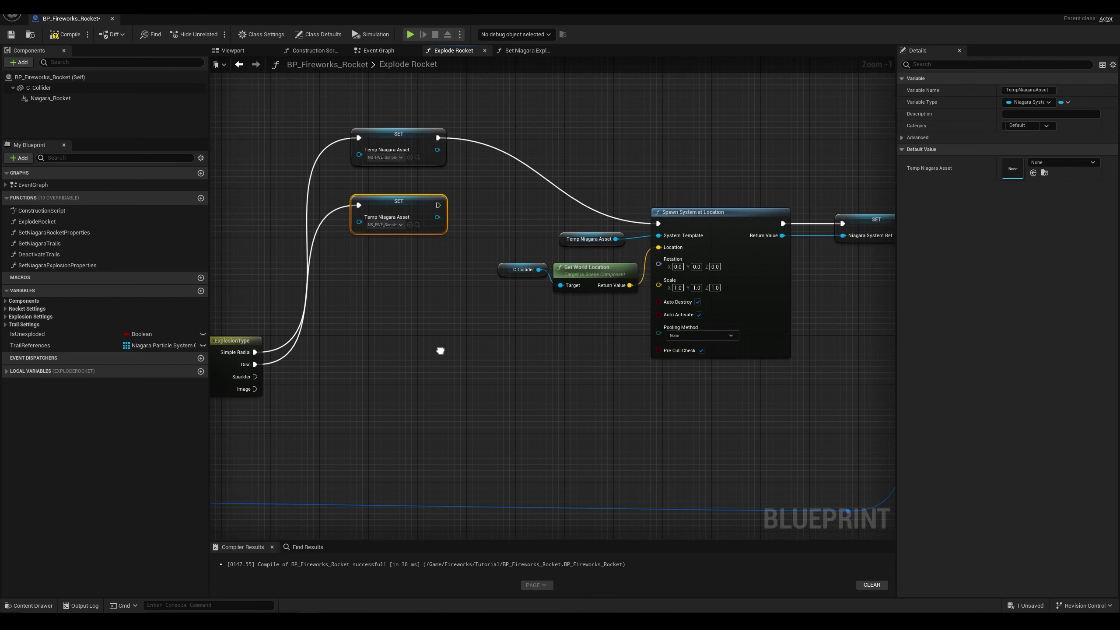
pyautogui.moveTo(438, 204); pyautogui.dragTo(660, 223)
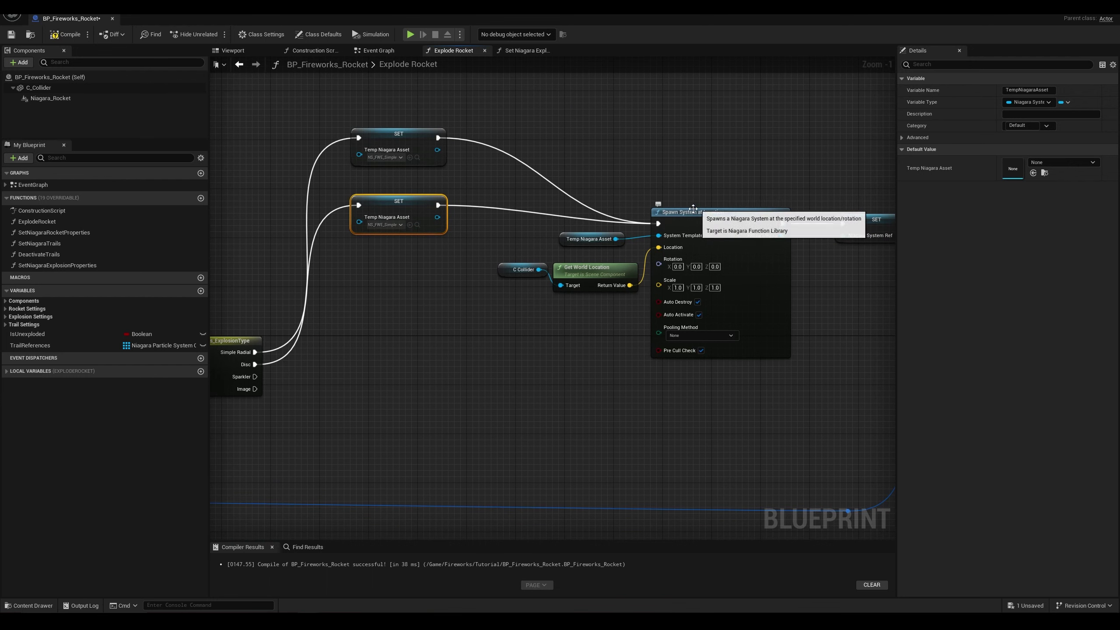
# Step: Open the asset choices for Temp Niagara Asset on the duplicated SET node
pyautogui.click(397, 224)
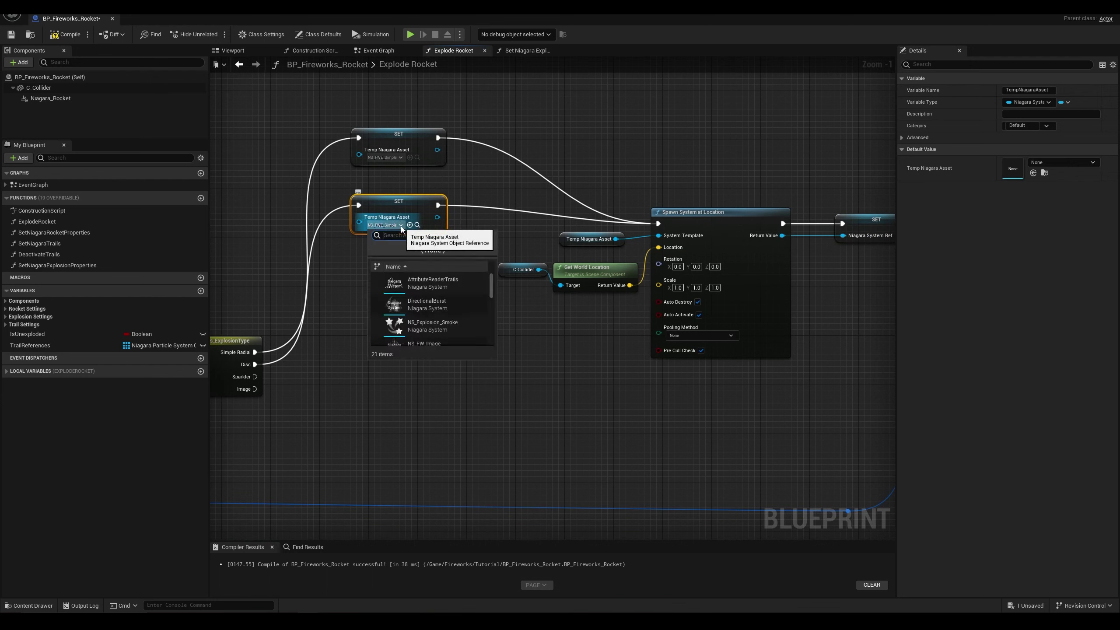
# Step: Assign the NS_FWE_SimpleDisc system to Temp Niagara Asset in the SET node on the Disc branch
pyautogui.scroll(-1, 474, 326)
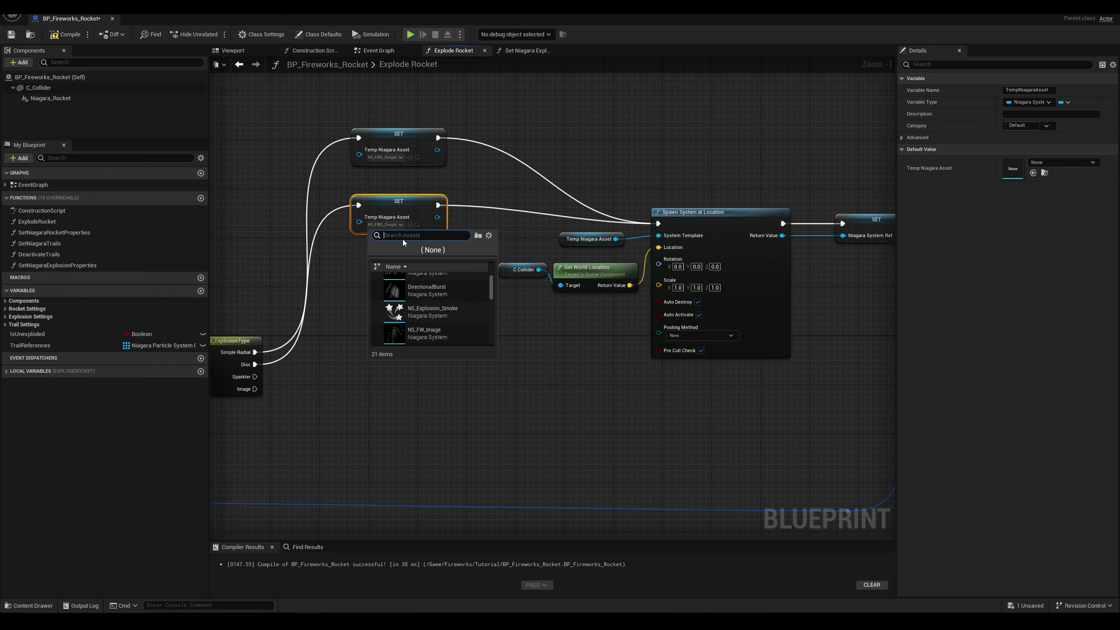
pyautogui.write('fwe')
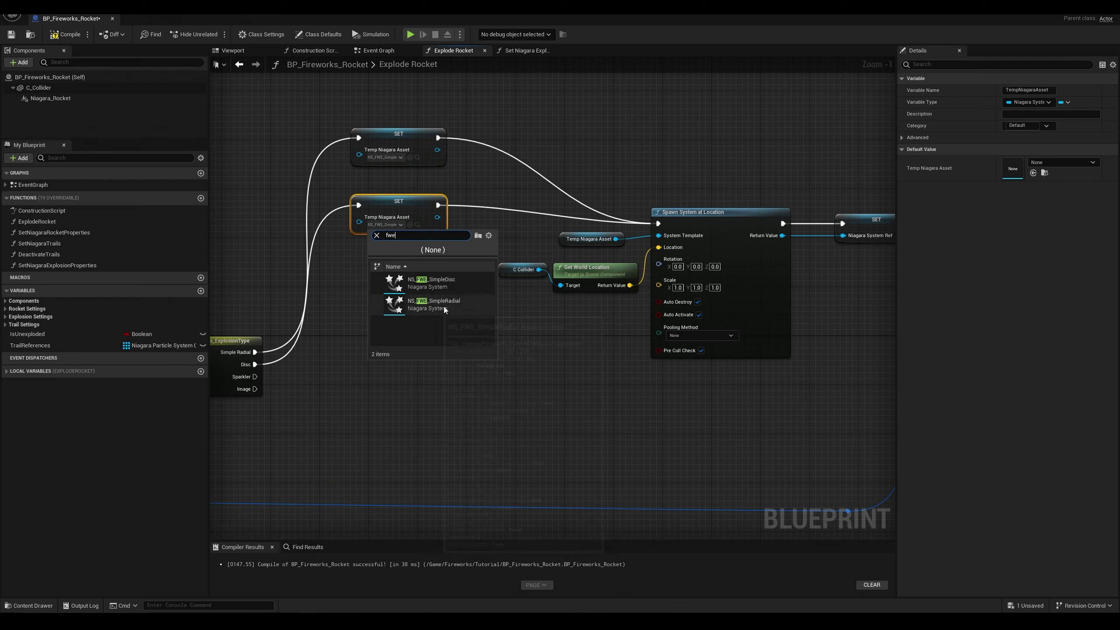
pyautogui.click(432, 281)
pyautogui.click(496, 325)
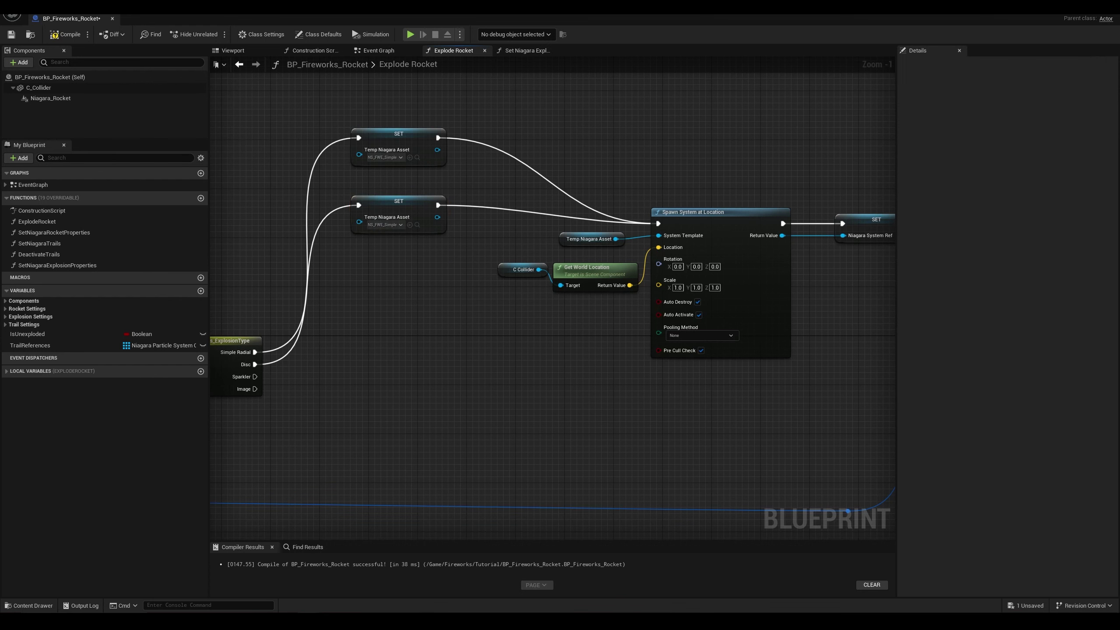
# Step: Open the Set Niagara Explosion Properties function, and compile and save the rocket blueprint
pyautogui.moveTo(581, 380); pyautogui.dragTo(431, 378, button='right')
pyautogui.scroll(-1, 430, 378)
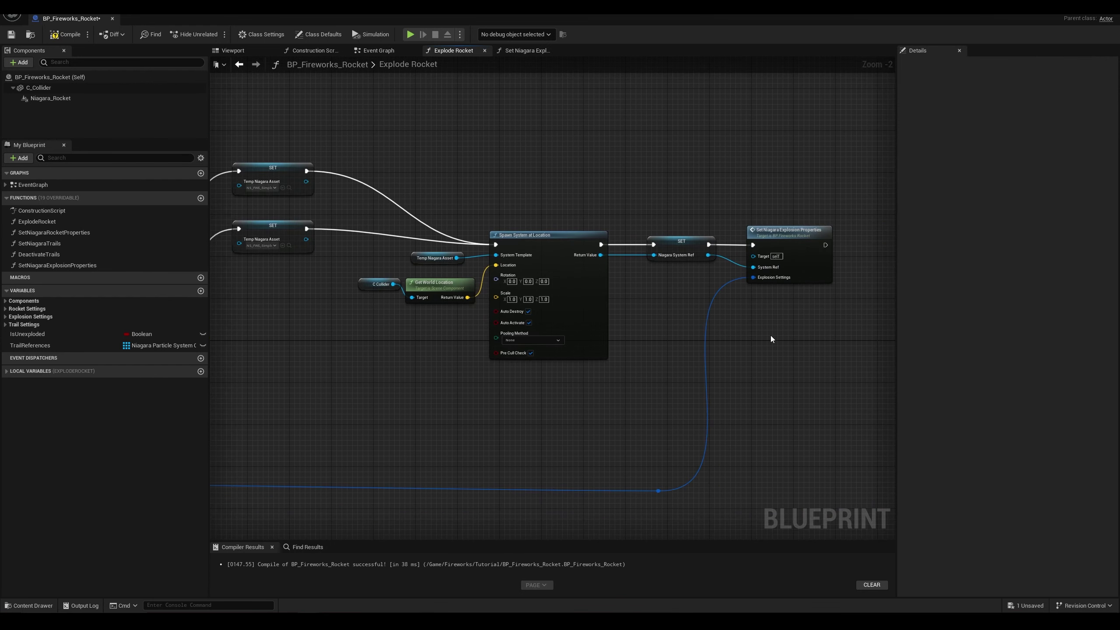
pyautogui.moveTo(771, 338); pyautogui.dragTo(624, 424, button='right')
pyautogui.doubleClick(640, 269)
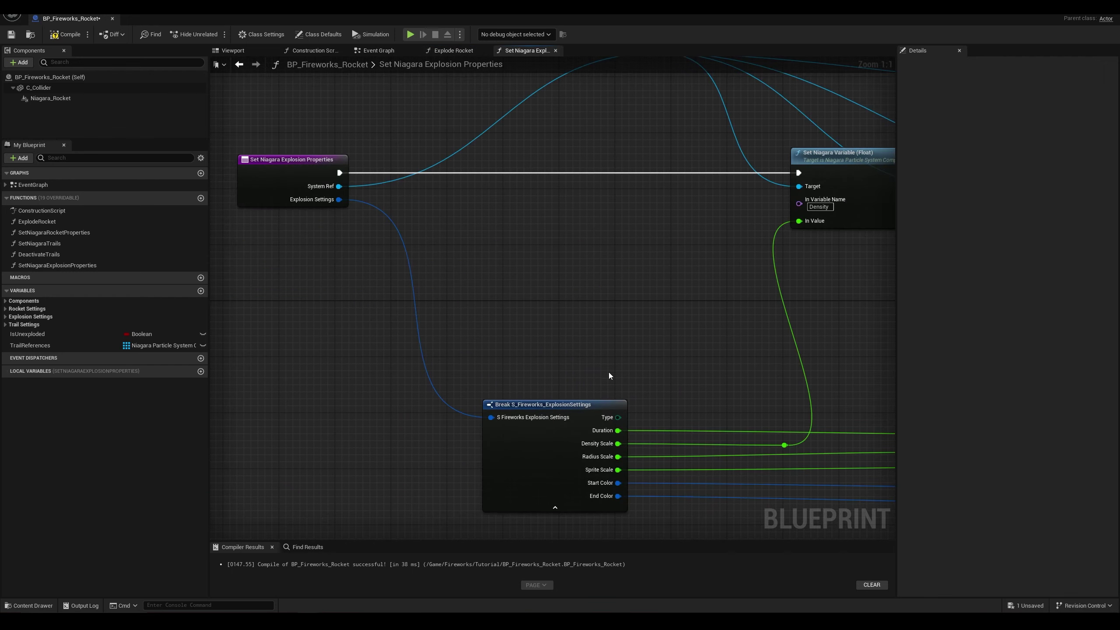
pyautogui.moveTo(625, 345); pyautogui.dragTo(530, 367, button='right')
pyautogui.click(52, 35)
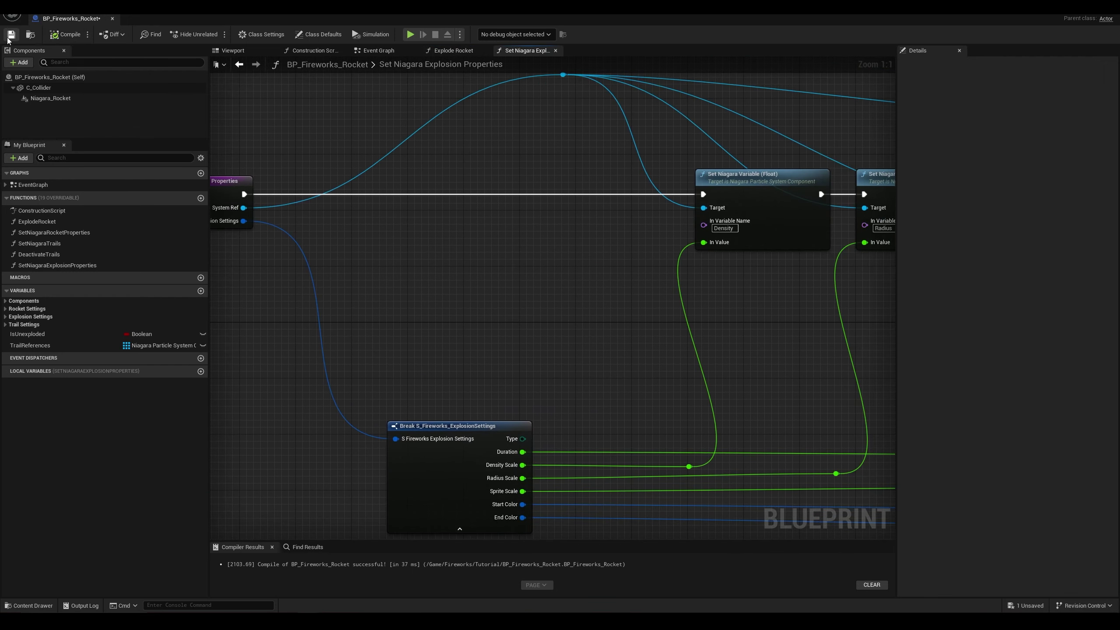
pyautogui.click(10, 34)
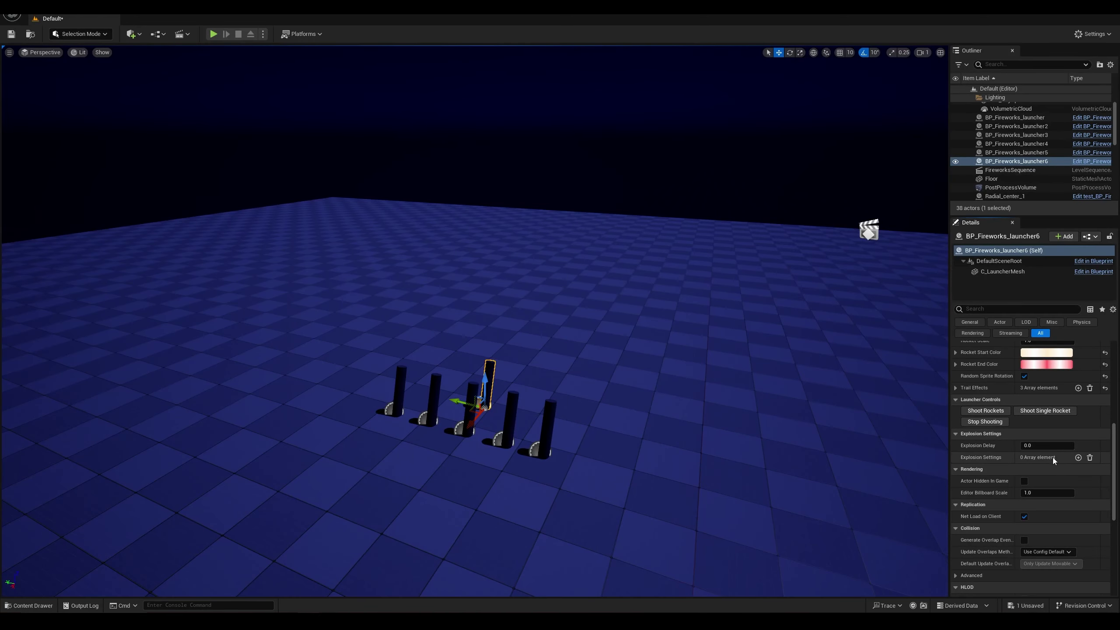
# Step: Add one Explosion Settings element to BP_Fireworks_launcher6 and set its Type to Disc
pyautogui.click(1077, 458)
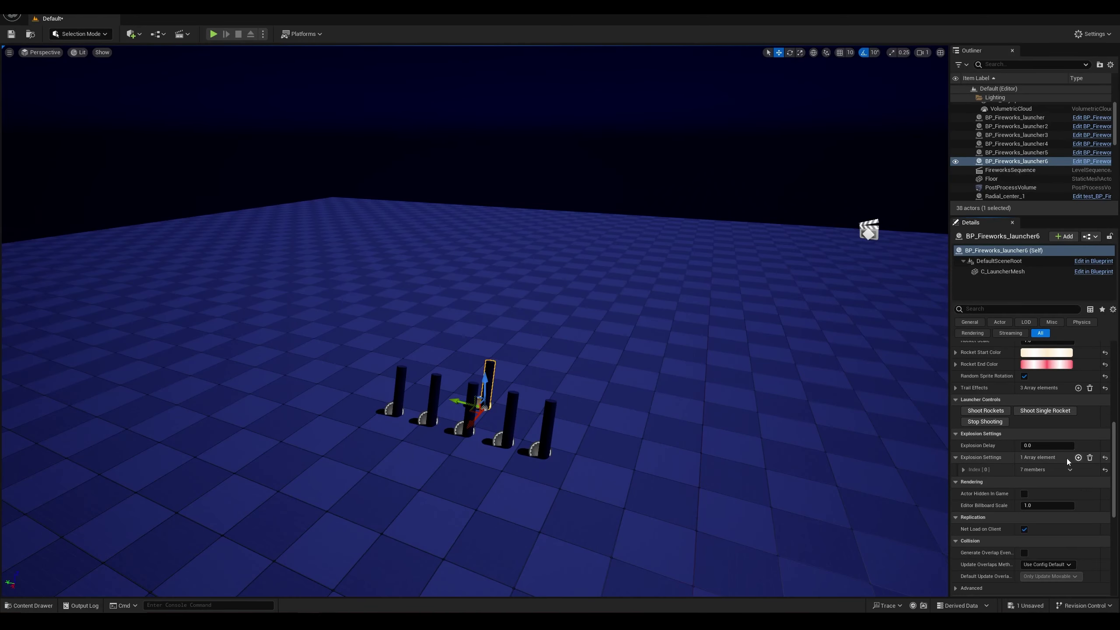
pyautogui.click(963, 469)
pyautogui.click(1050, 481)
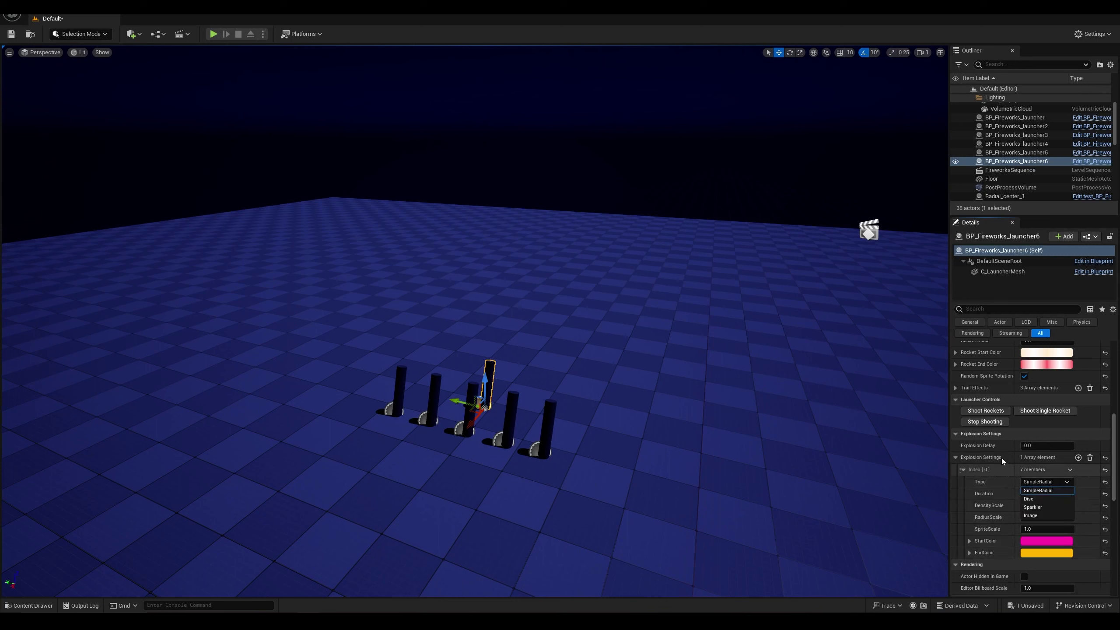
pyautogui.click(1034, 498)
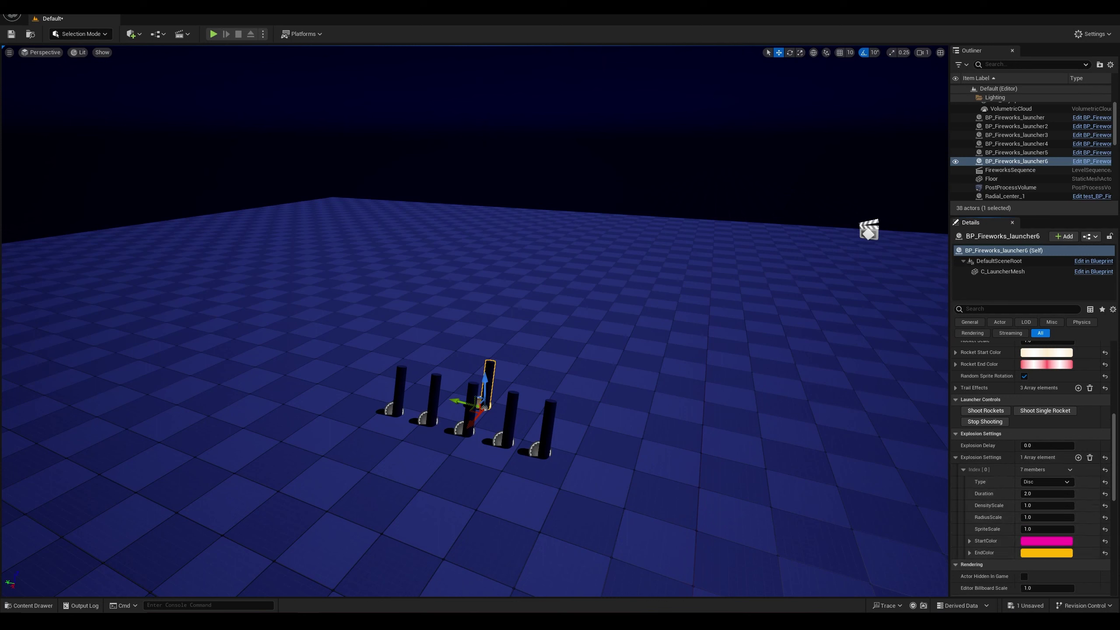
# Step: Play the level, shoot single rockets repeatedly from BP_Fireworks_launcher6 to test the disc explosion, and stop the session
pyautogui.click(214, 34)
pyautogui.click(1014, 161)
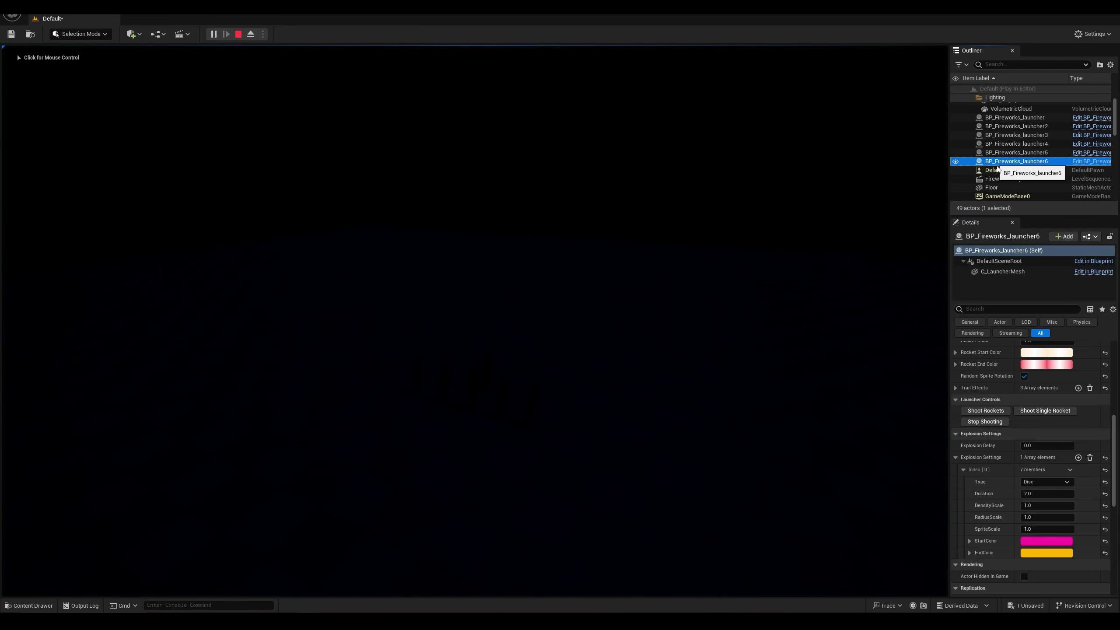
pyautogui.click(1043, 410)
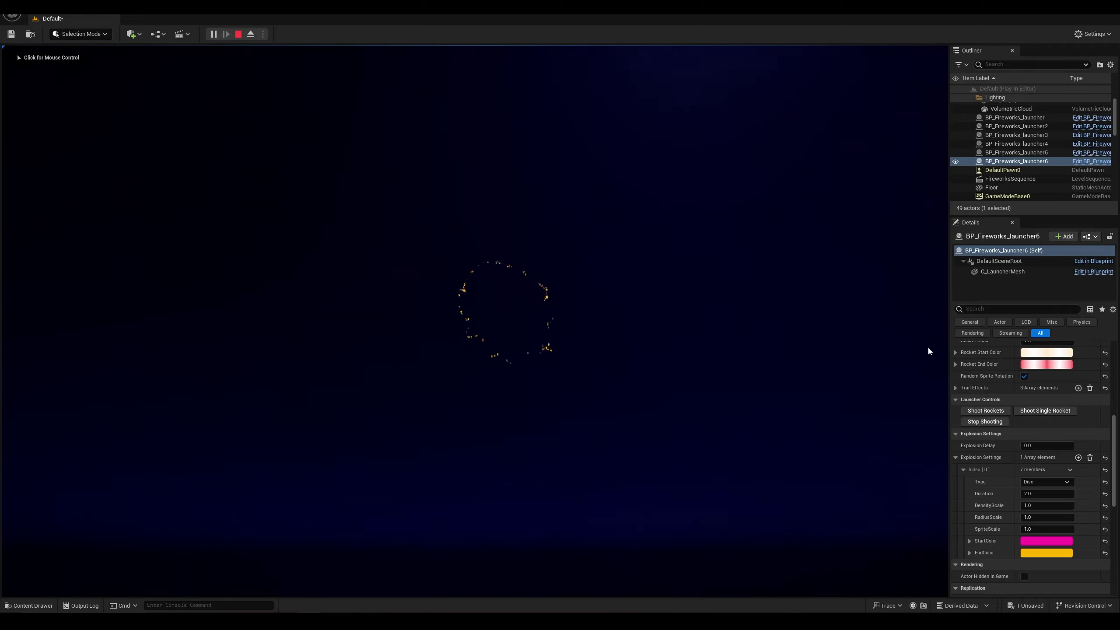
pyautogui.click(1027, 410)
pyautogui.click(1028, 411)
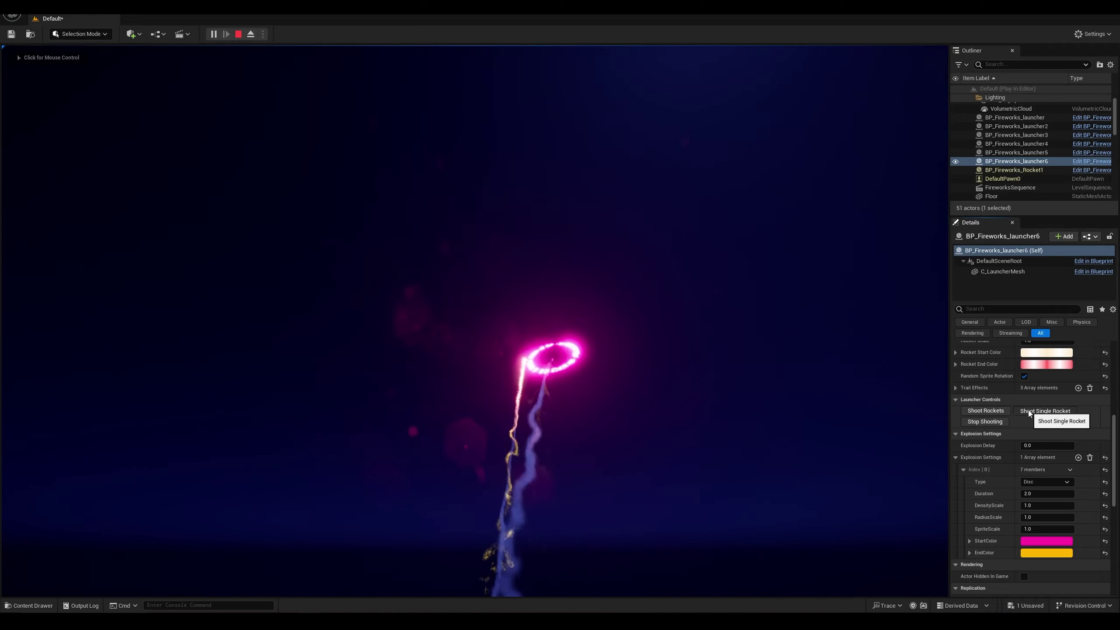
pyautogui.click(1028, 411)
pyautogui.click(1028, 411)
pyautogui.click(1028, 411)
pyautogui.click(1028, 411)
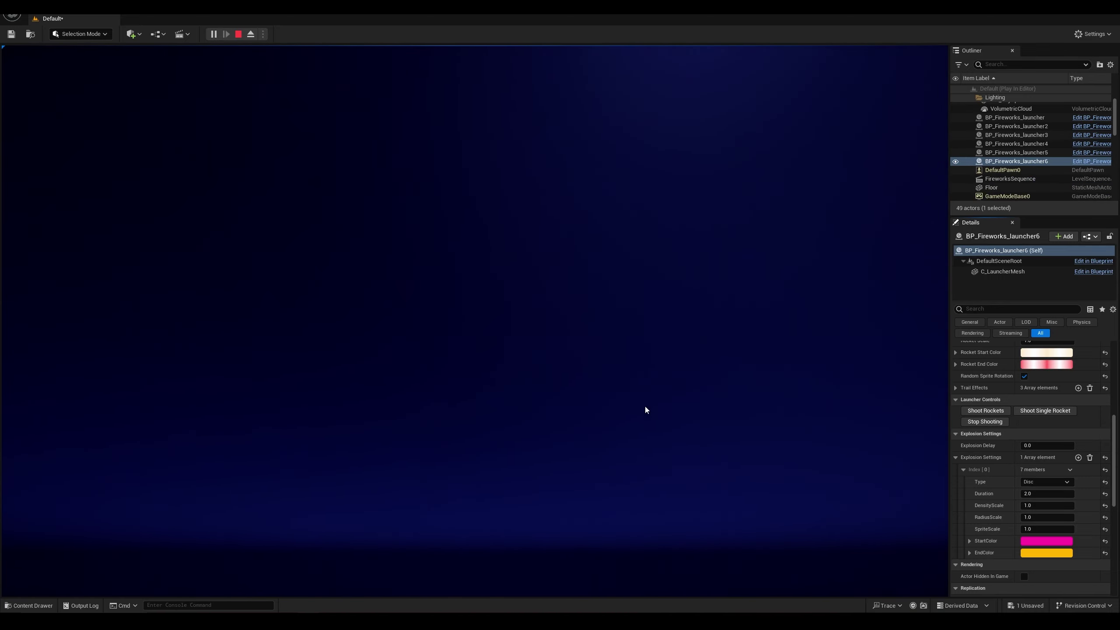
pyautogui.click(238, 34)
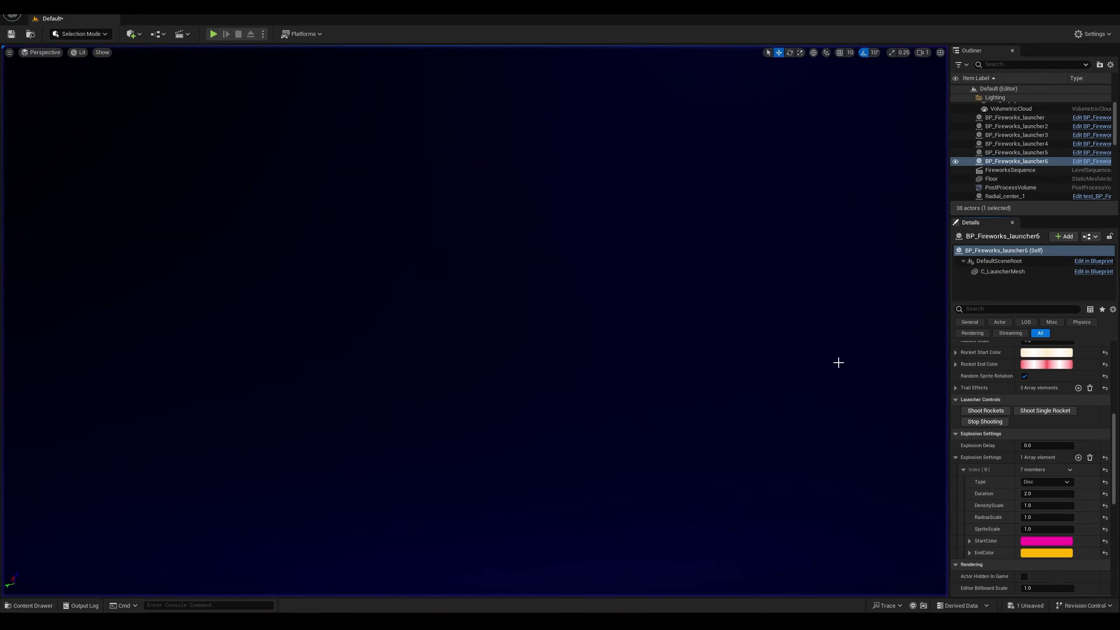
# Step: Set the disc explosion's StartColor to red and its EndColor to bright green
pyautogui.moveTo(605, 349); pyautogui.dragTo(603, 389, button='right')
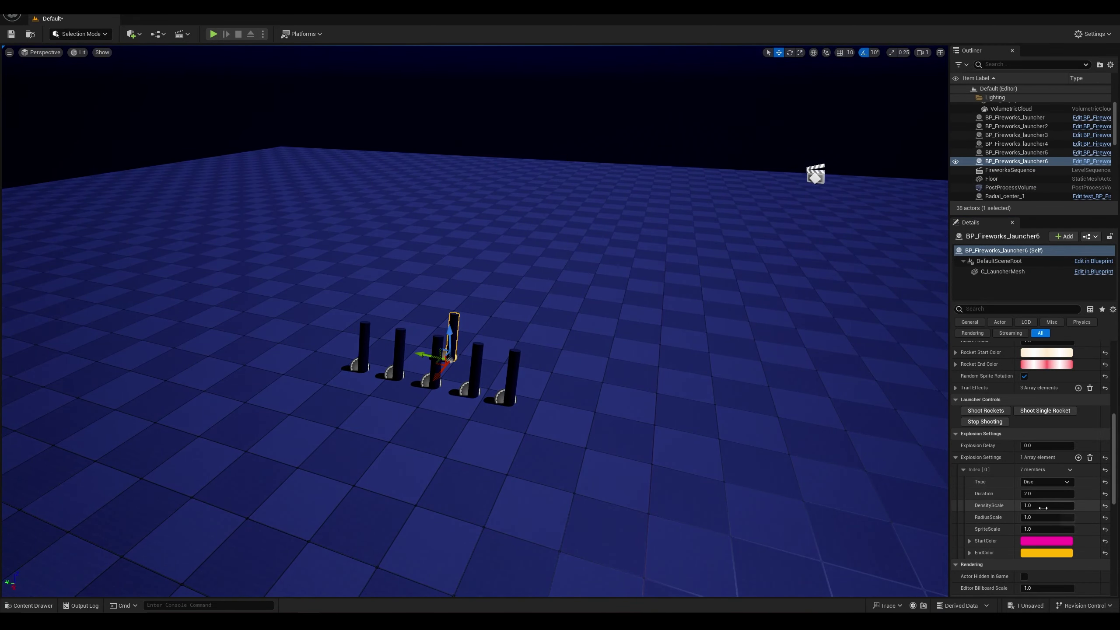
pyautogui.scroll(-2, 1047, 520)
pyautogui.click(1048, 516)
pyautogui.click(862, 455)
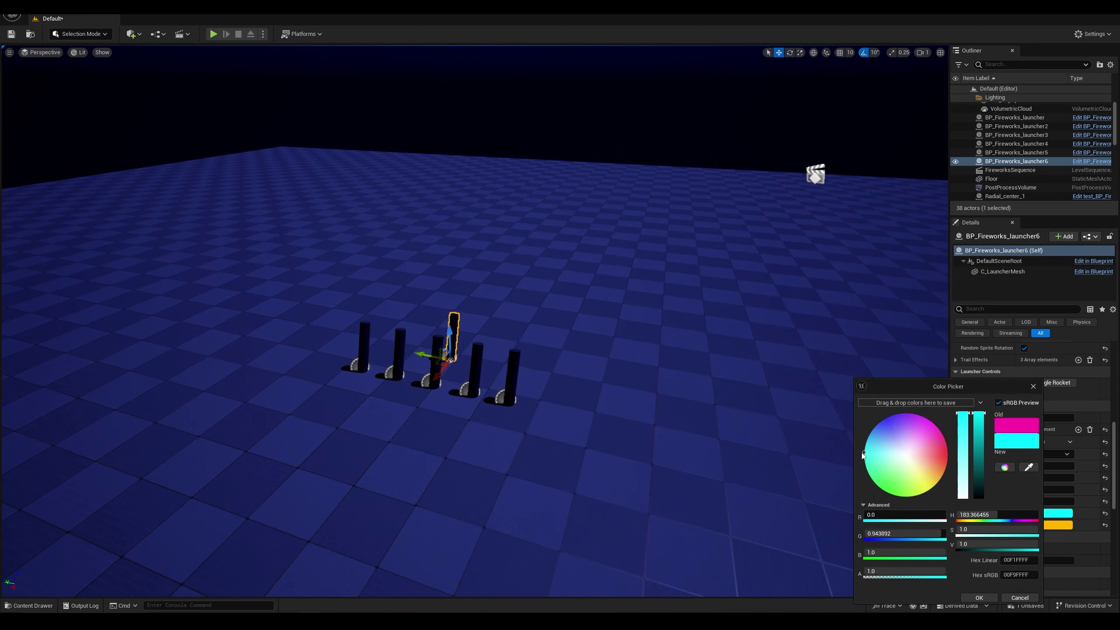
pyautogui.moveTo(906, 462); pyautogui.dragTo(946, 456)
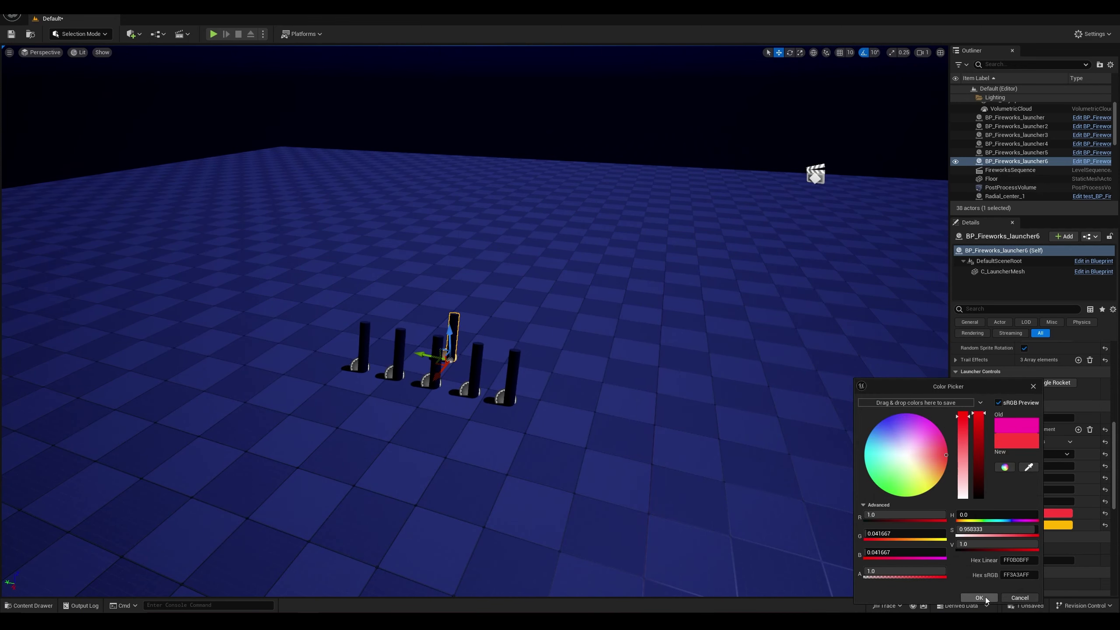
pyautogui.click(984, 598)
pyautogui.click(1046, 524)
pyautogui.click(893, 492)
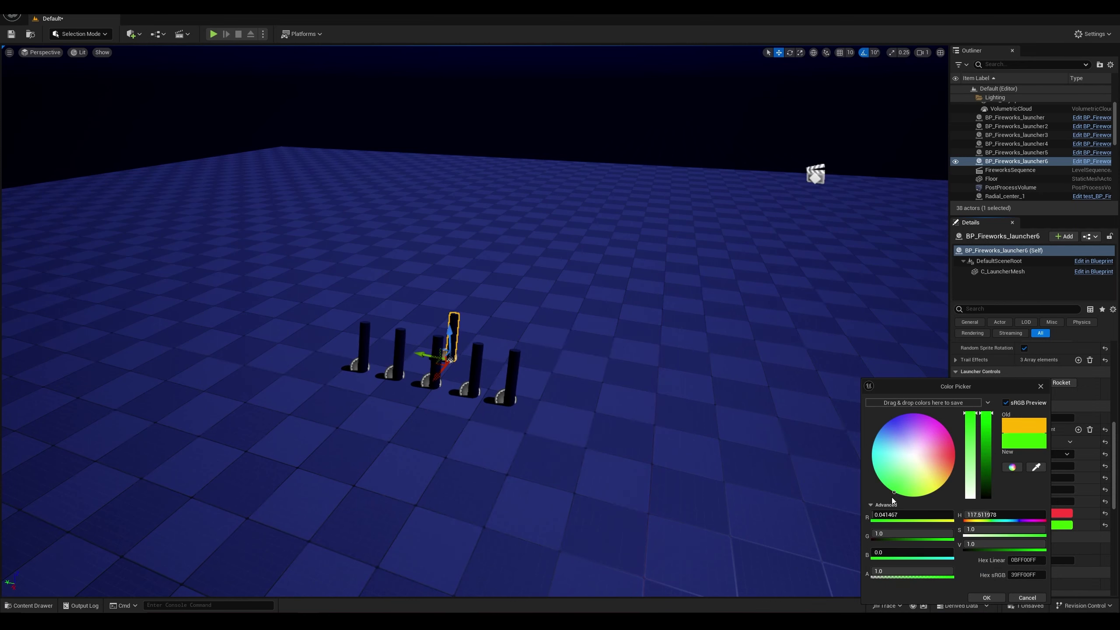
pyautogui.click(987, 597)
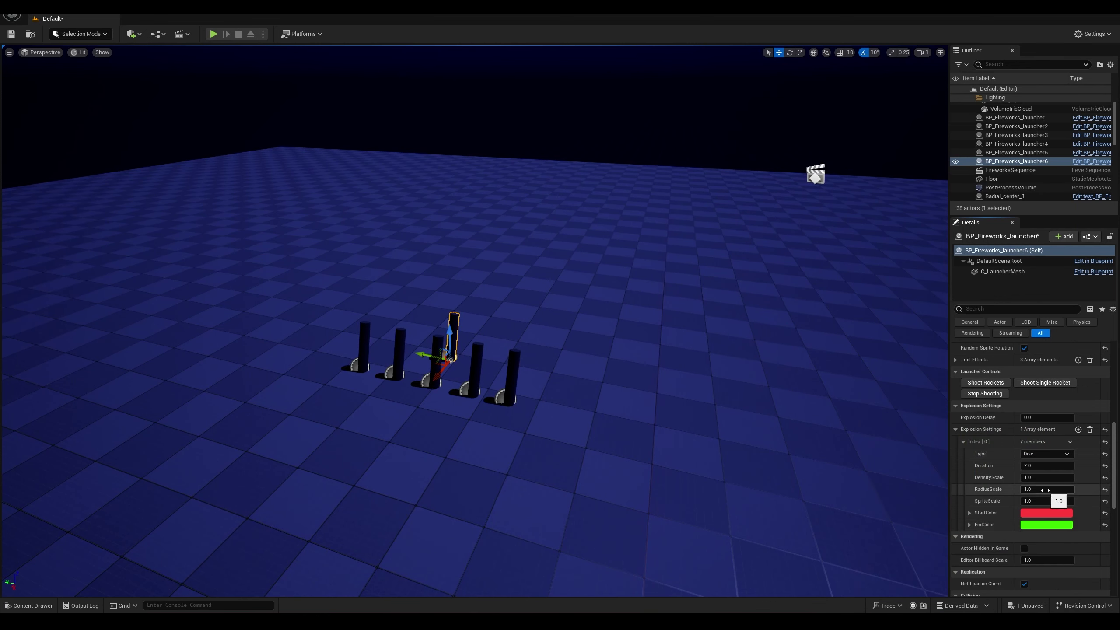
# Step: Set the disc explosion's Duration to 1.5 and both its DensityScale and RadiusScale to 2
pyautogui.write('2')
pyautogui.write('2')
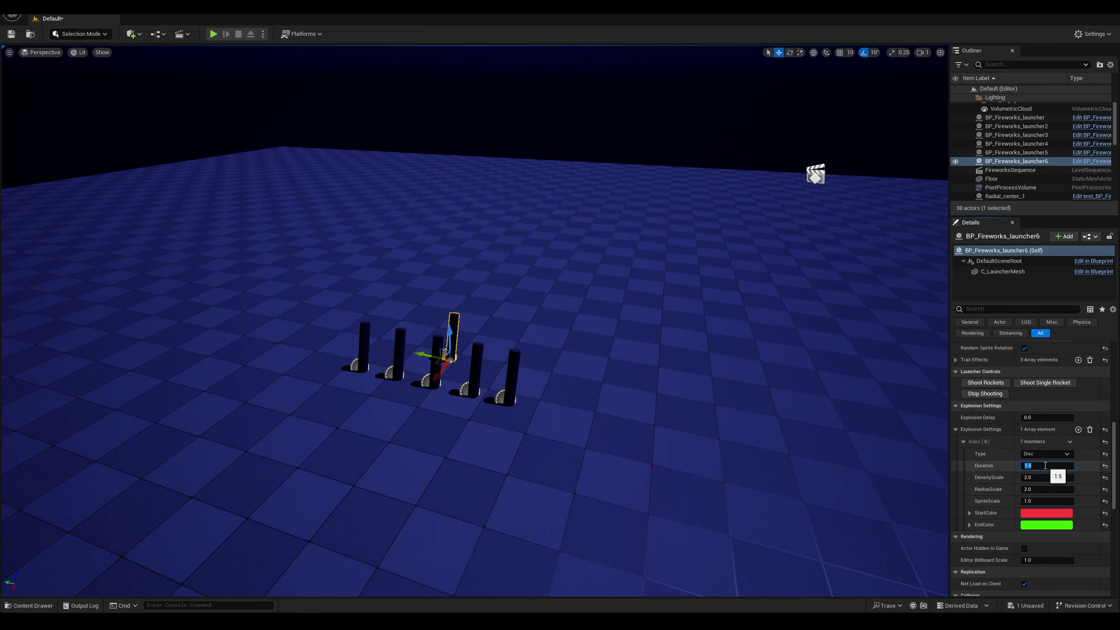
pyautogui.moveTo(1116, 460); pyautogui.dragTo(1113, 475)
# Step: Add two more Explosion Settings elements, collapse the first element and expand the second one
pyautogui.click(1077, 373)
pyautogui.click(1078, 373)
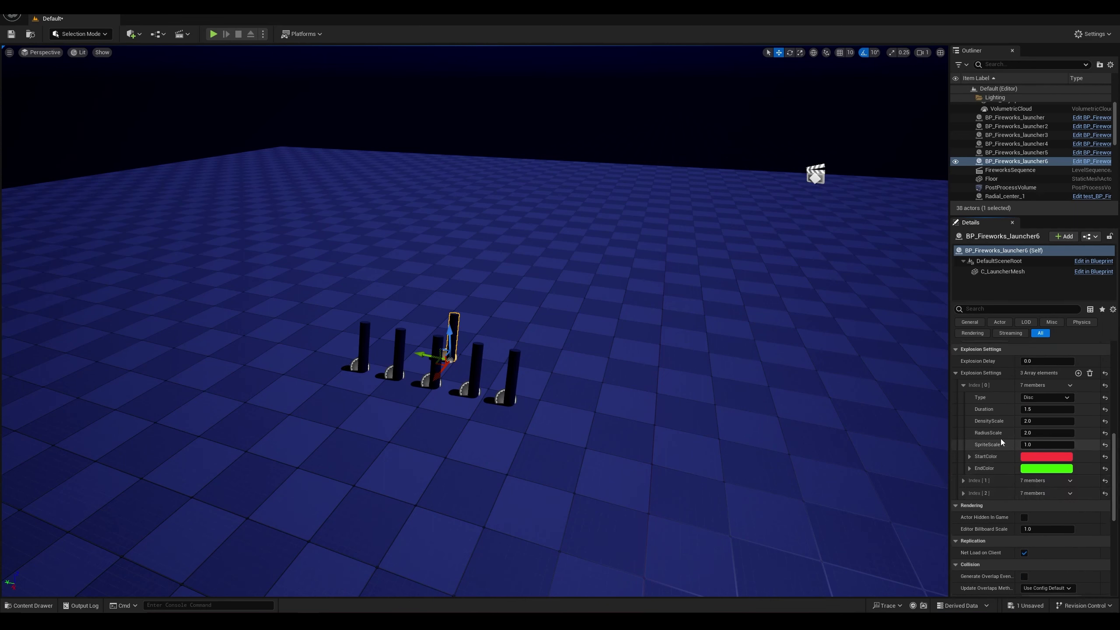
pyautogui.click(963, 384)
pyautogui.click(963, 398)
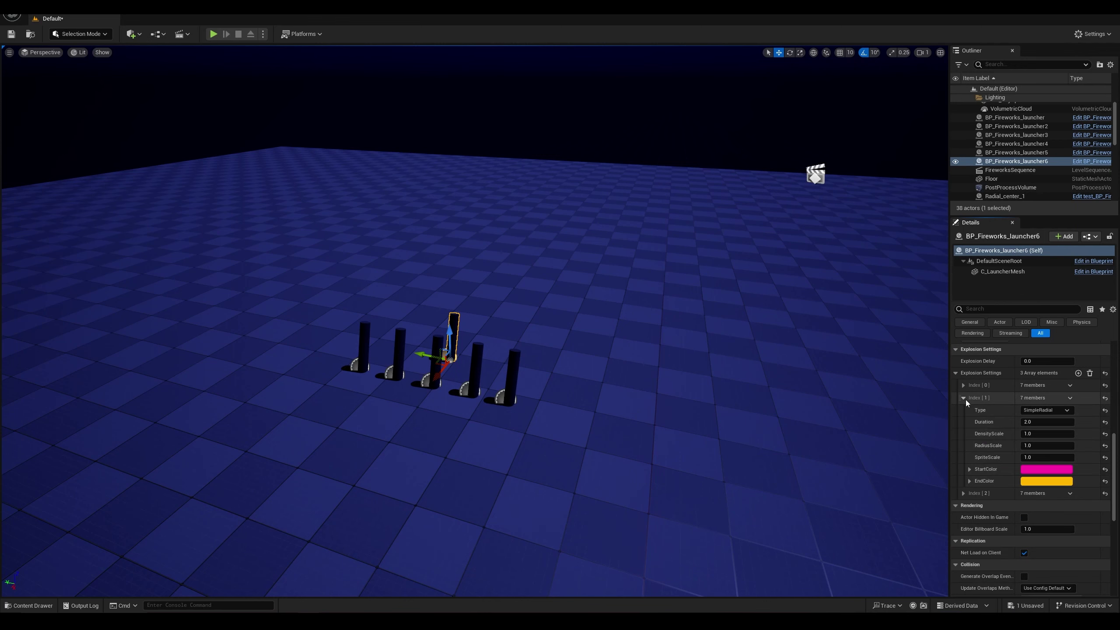
# Step: Give the second explosion element a light blue StartColor, a pale lavender EndColor and a RadiusScale of 2
pyautogui.click(1064, 469)
pyautogui.moveTo(935, 459)
pyautogui.mouseDown()
pyautogui.moveTo(914, 424)
pyautogui.moveTo(882, 444)
pyautogui.mouseUp()
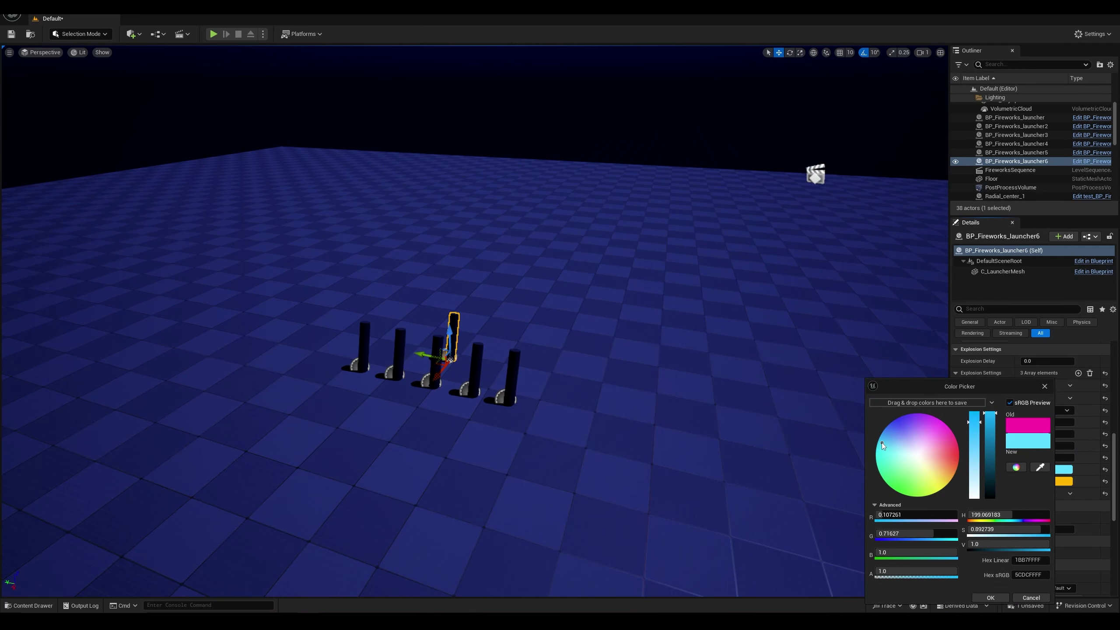
pyautogui.click(987, 597)
pyautogui.click(1063, 481)
pyautogui.click(897, 455)
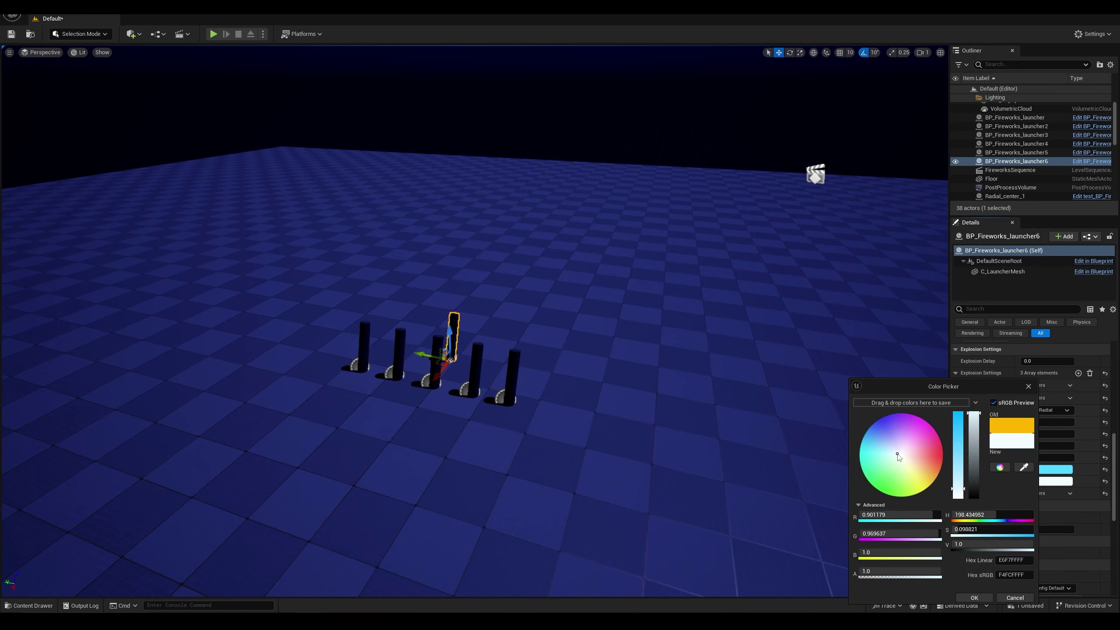
pyautogui.moveTo(897, 455); pyautogui.dragTo(893, 445)
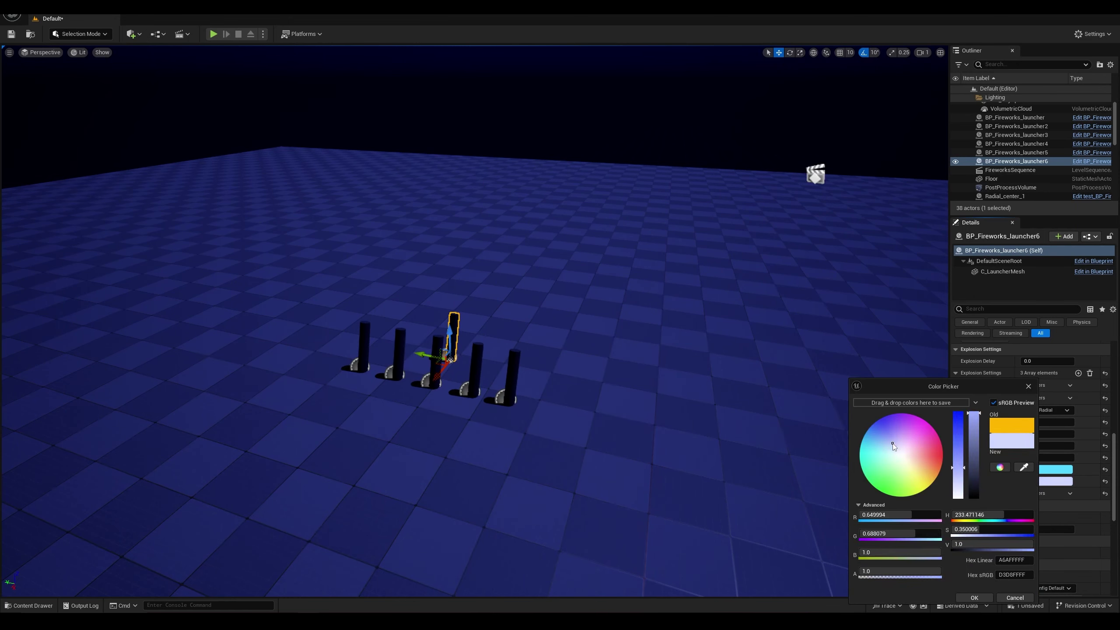
pyautogui.click(974, 598)
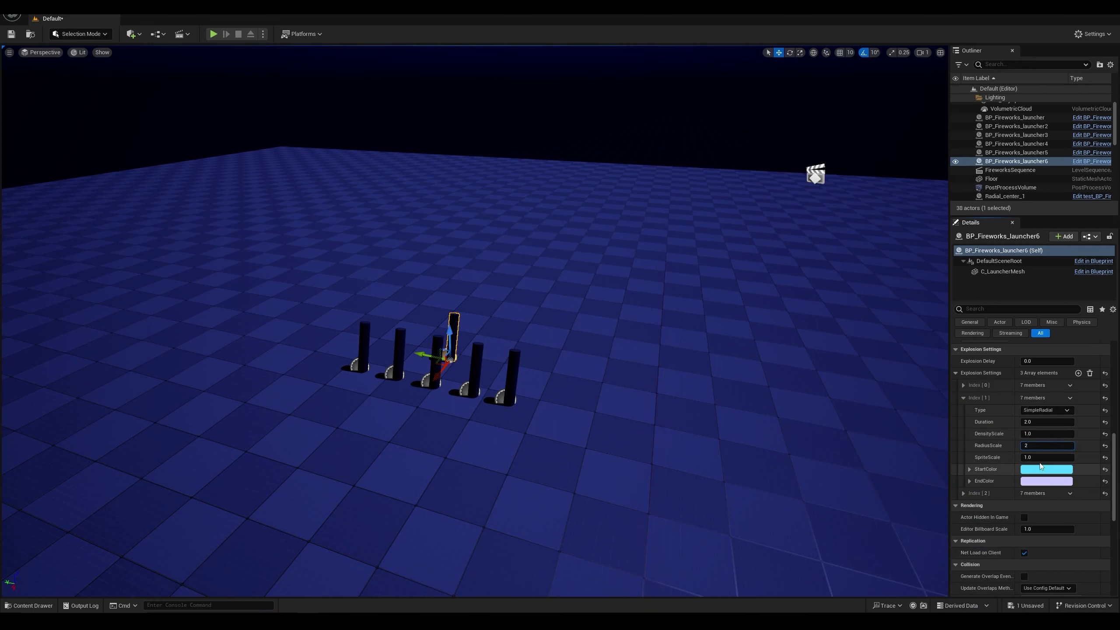
pyautogui.write('2')
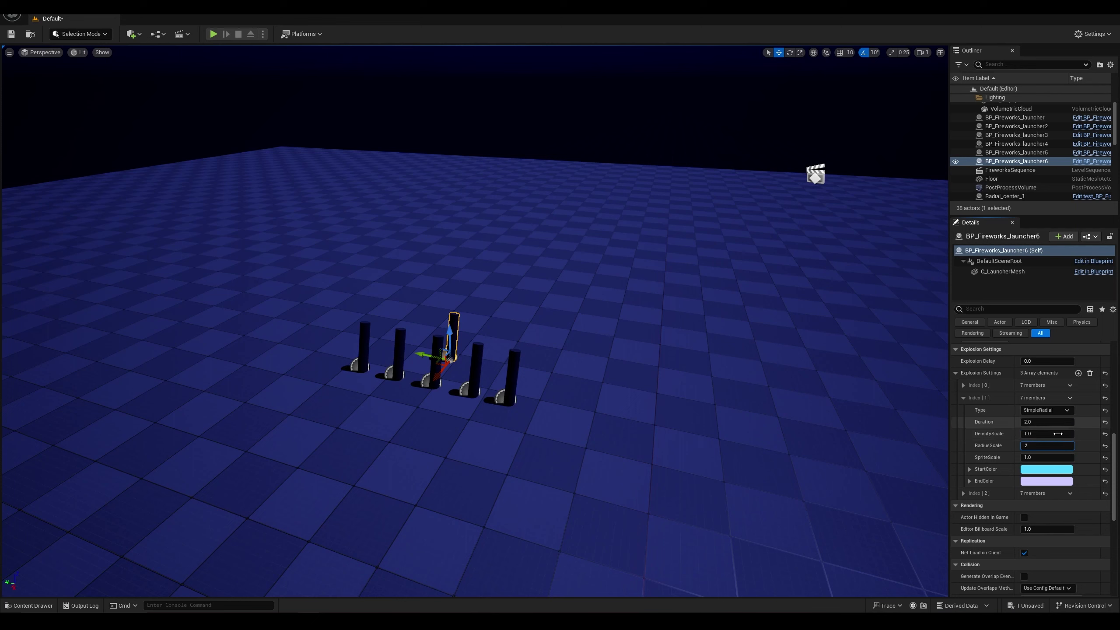
# Step: Give the third explosion element a light green StartColor, a pale yellow EndColor, DensityScale 1.5 and RadiusScale 1.2
pyautogui.click(963, 493)
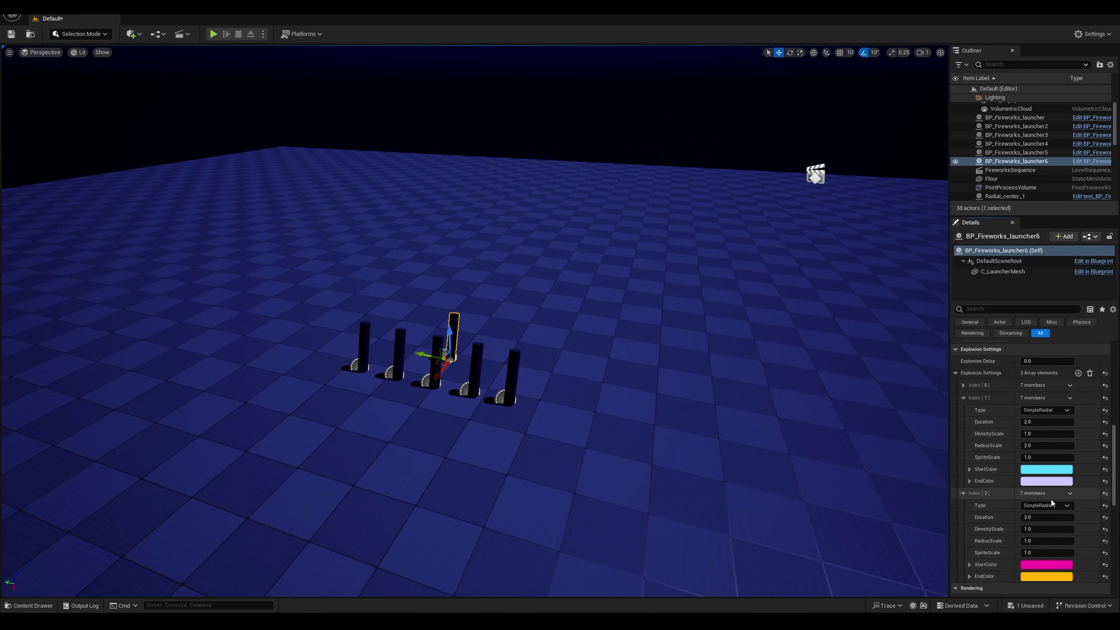
pyautogui.scroll(-4, 1075, 498)
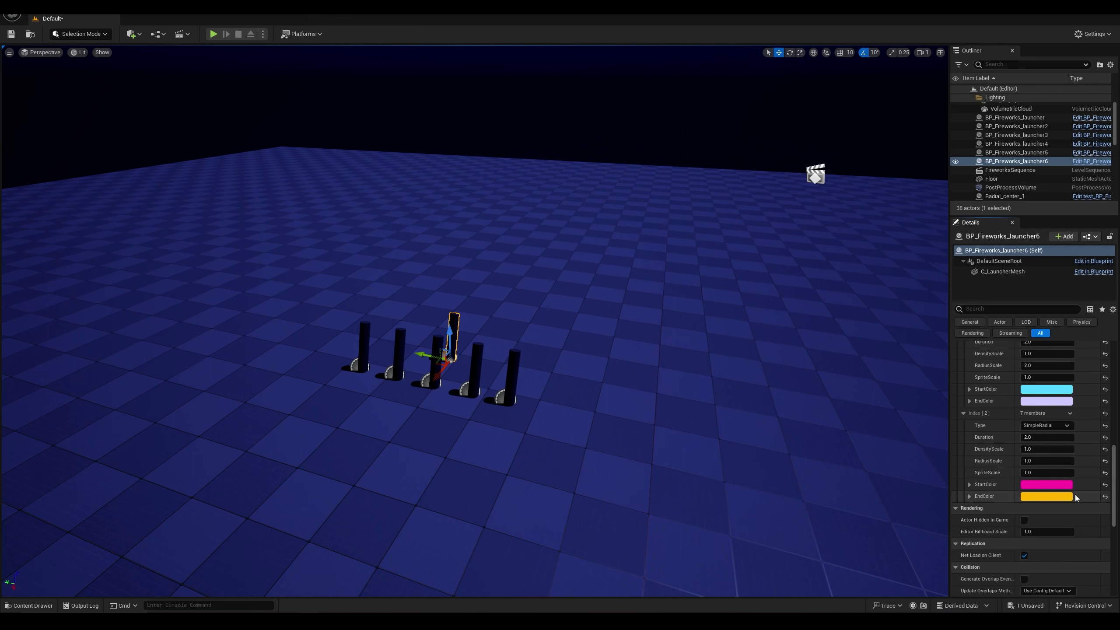
pyautogui.click(1045, 484)
pyautogui.moveTo(863, 463); pyautogui.dragTo(869, 485)
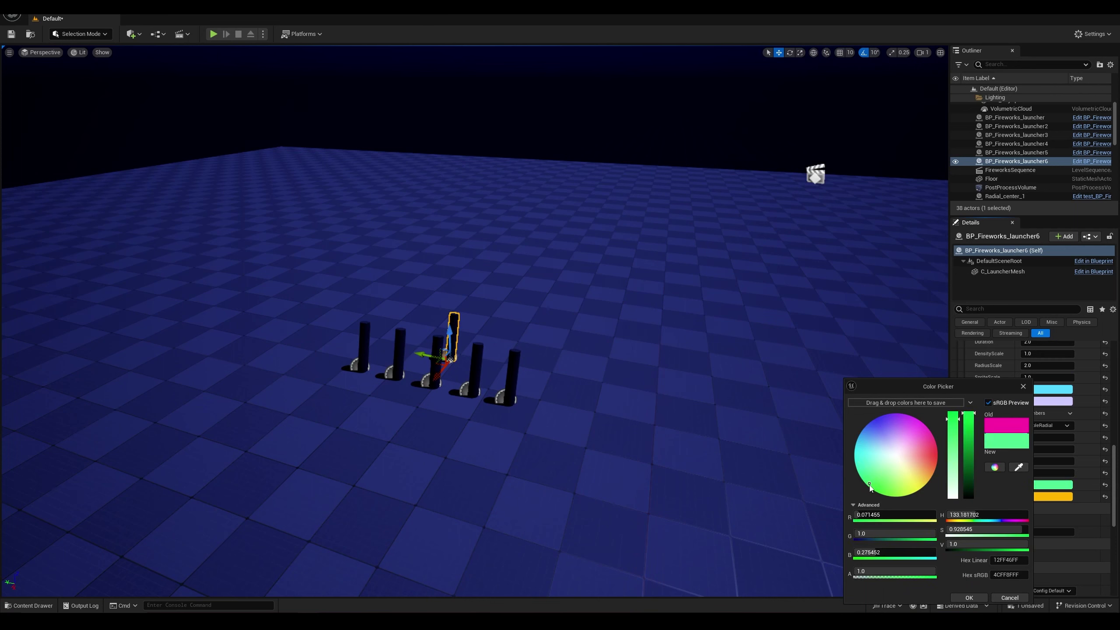
pyautogui.click(974, 599)
pyautogui.click(1052, 496)
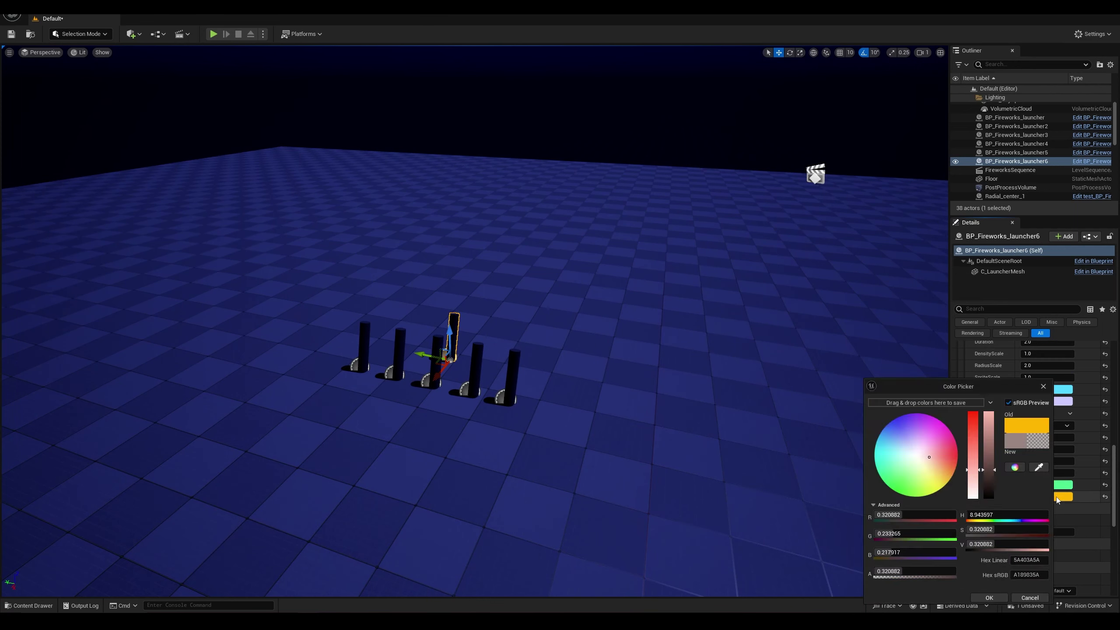
pyautogui.moveTo(943, 481); pyautogui.dragTo(934, 492)
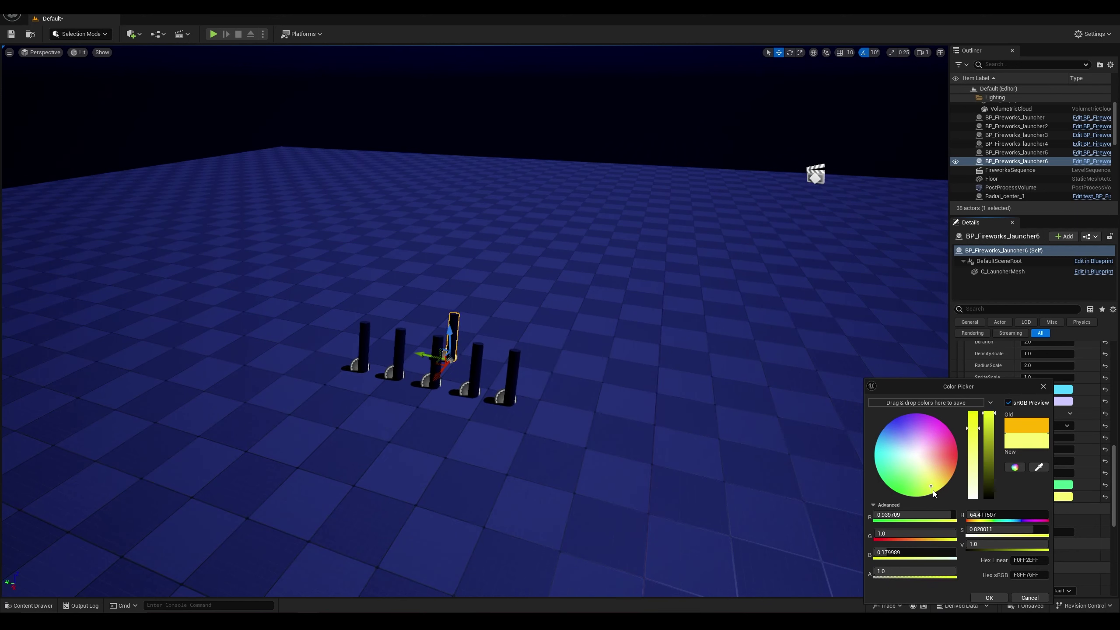
pyautogui.click(972, 598)
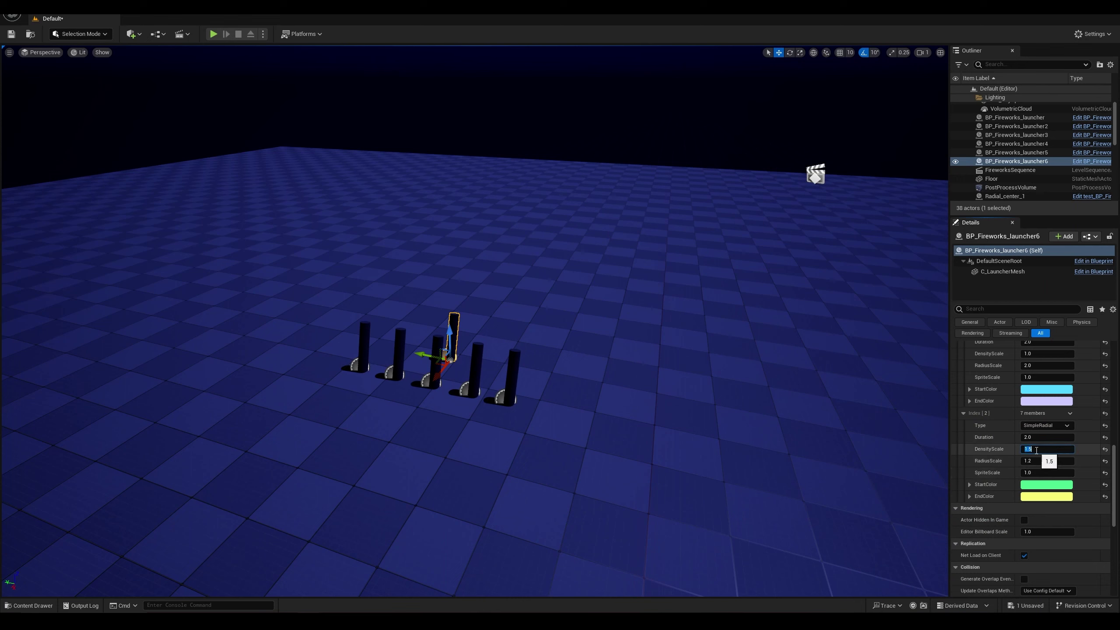
pyautogui.click(963, 413)
pyautogui.scroll(3, 963, 446)
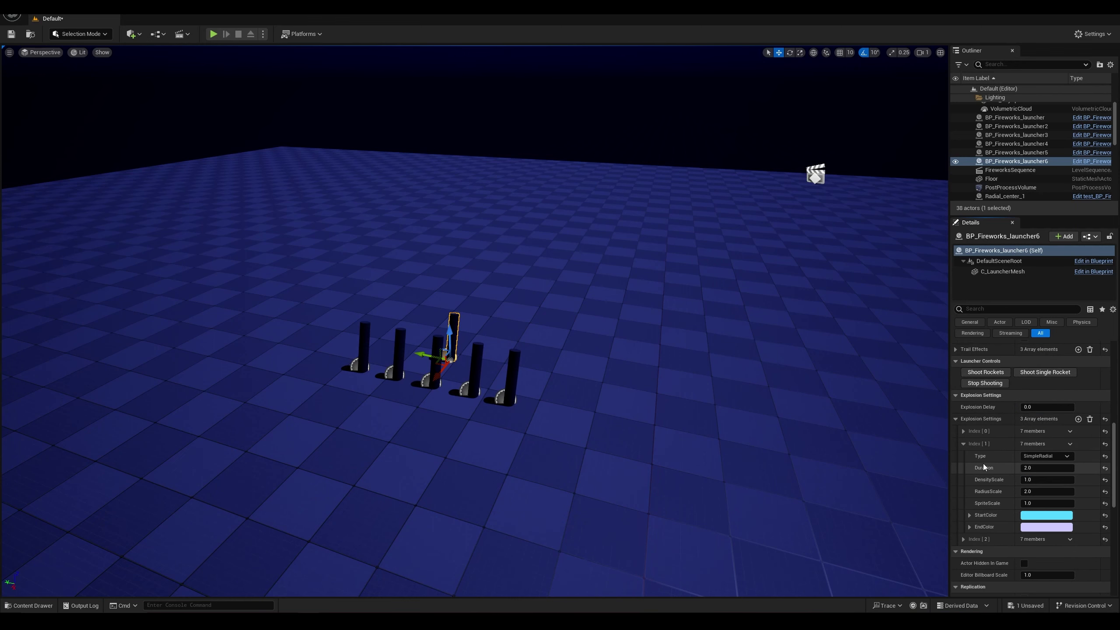
# Step: Collapse the second Explosion Settings element and save the level
pyautogui.click(963, 443)
pyautogui.scroll(3, 963, 448)
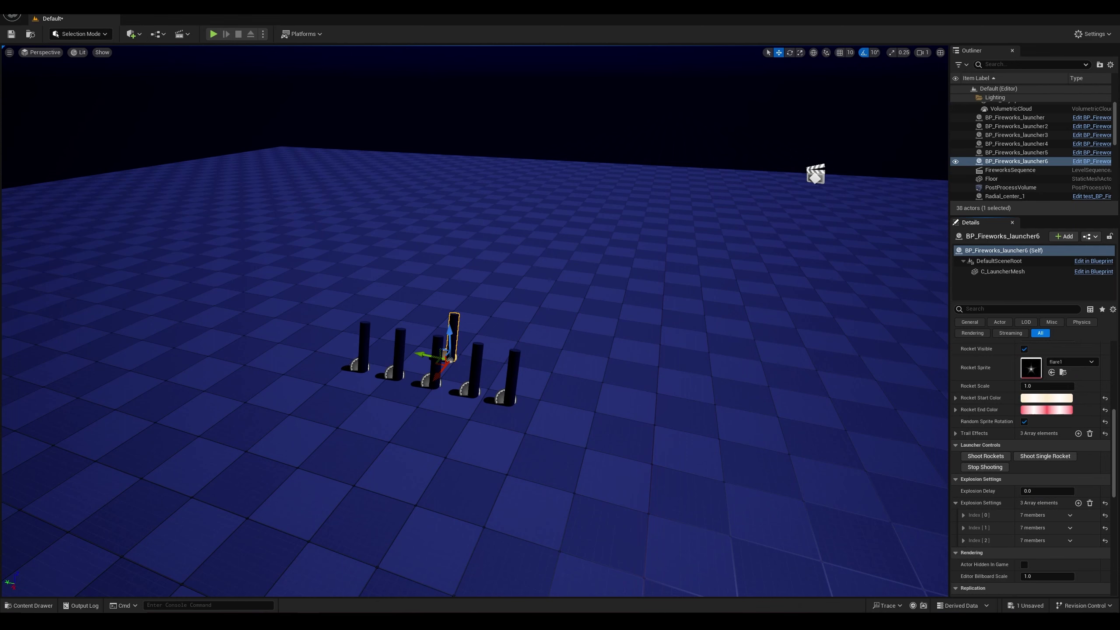
pyautogui.click(12, 15)
pyautogui.click(61, 122)
# Step: Play the level, fire several single rockets from BP_Fireworks_launcher6 to check the combined explosions, and stop playing
pyautogui.click(213, 34)
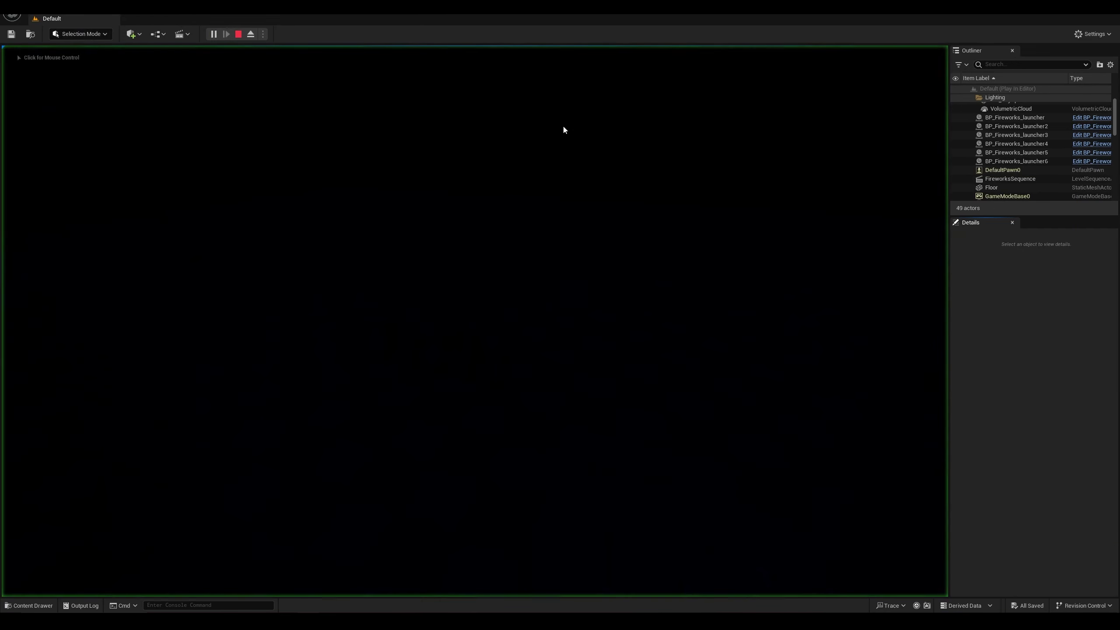
pyautogui.click(1049, 162)
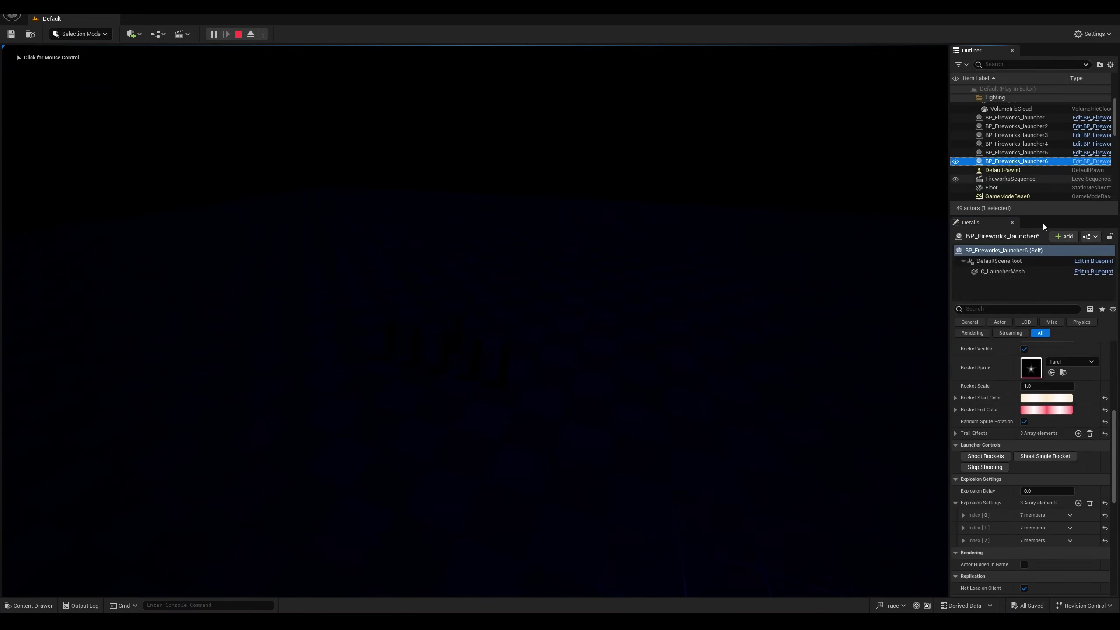
pyautogui.click(1031, 457)
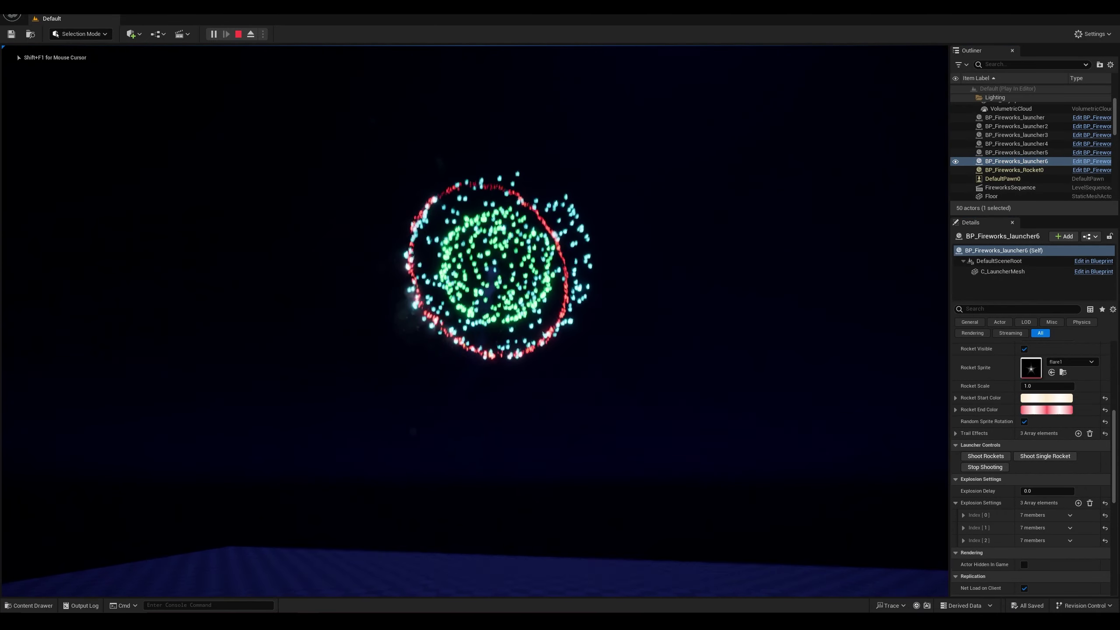
pyautogui.hotkey('shift', 'F1')
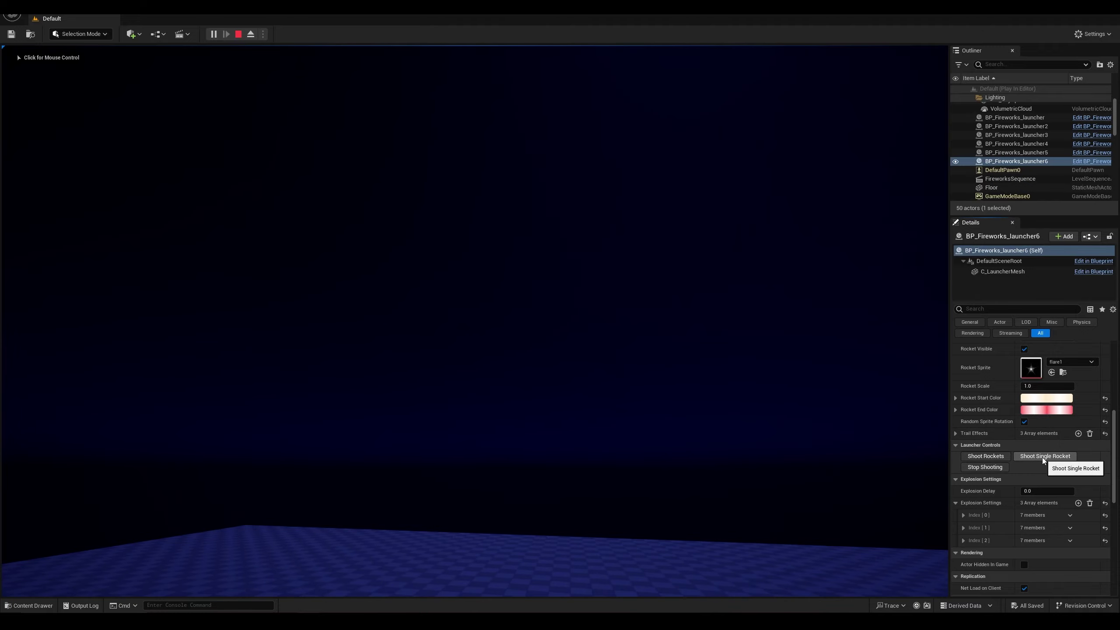
pyautogui.click(1042, 457)
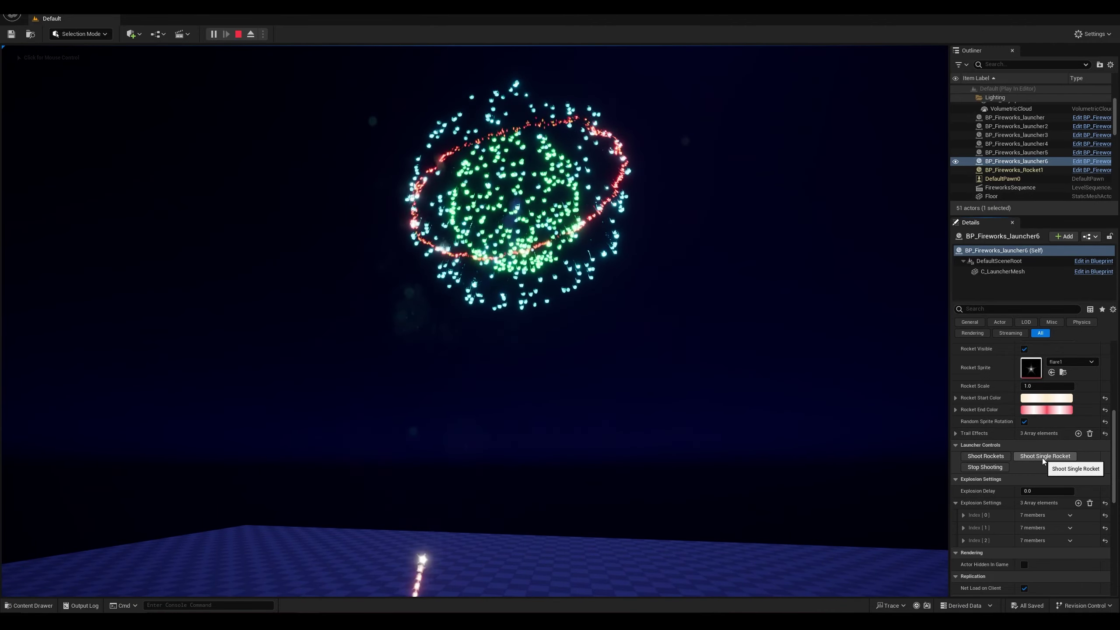
pyautogui.click(1041, 457)
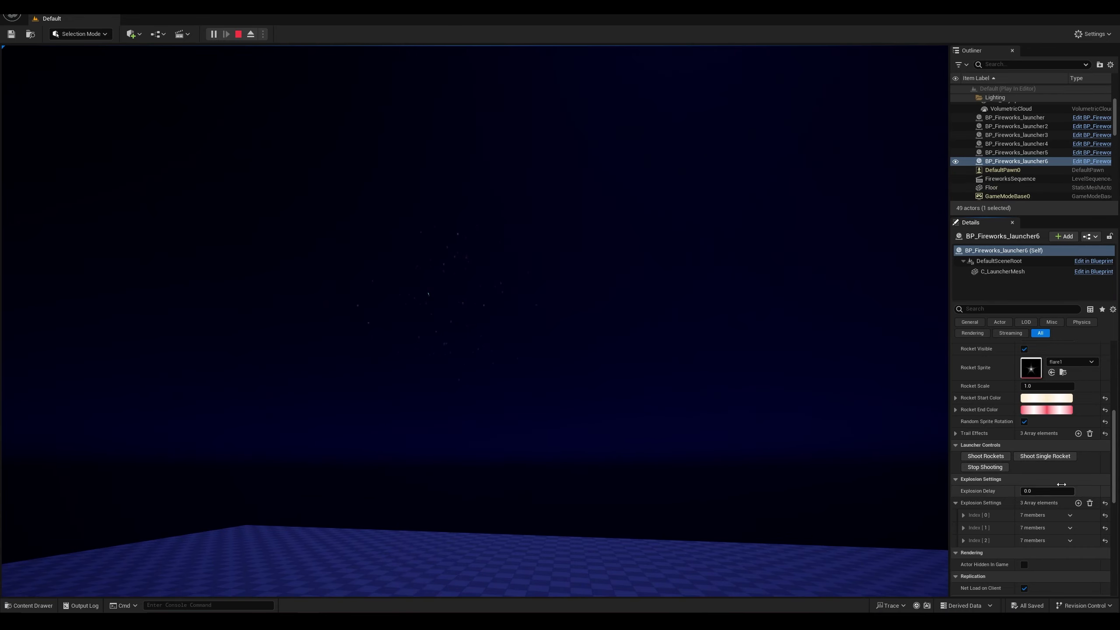
pyautogui.click(1045, 457)
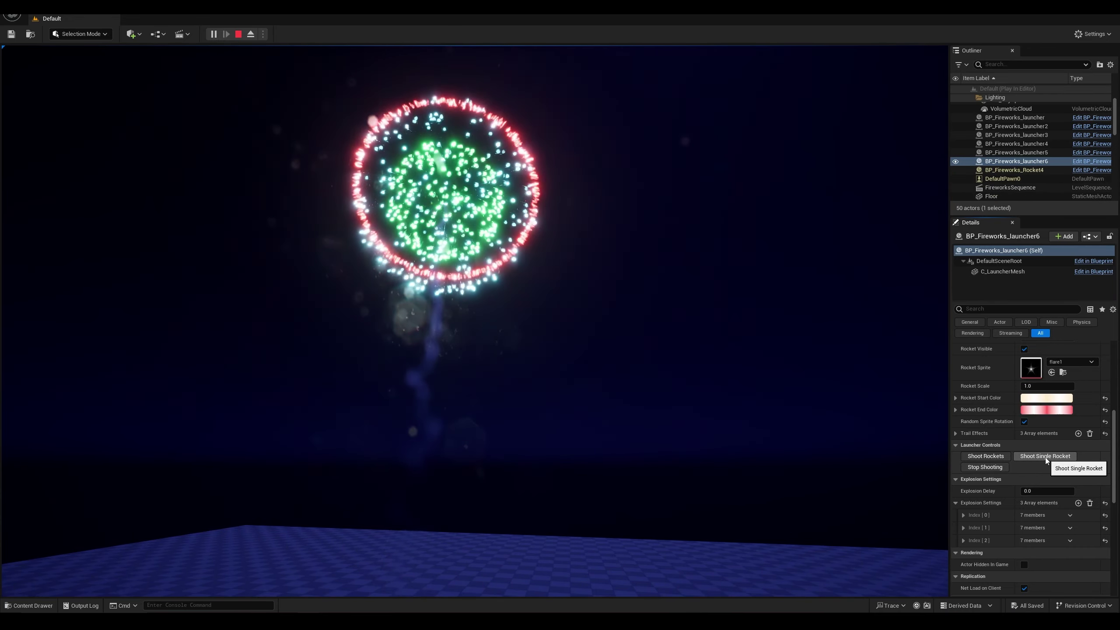
pyautogui.click(1044, 457)
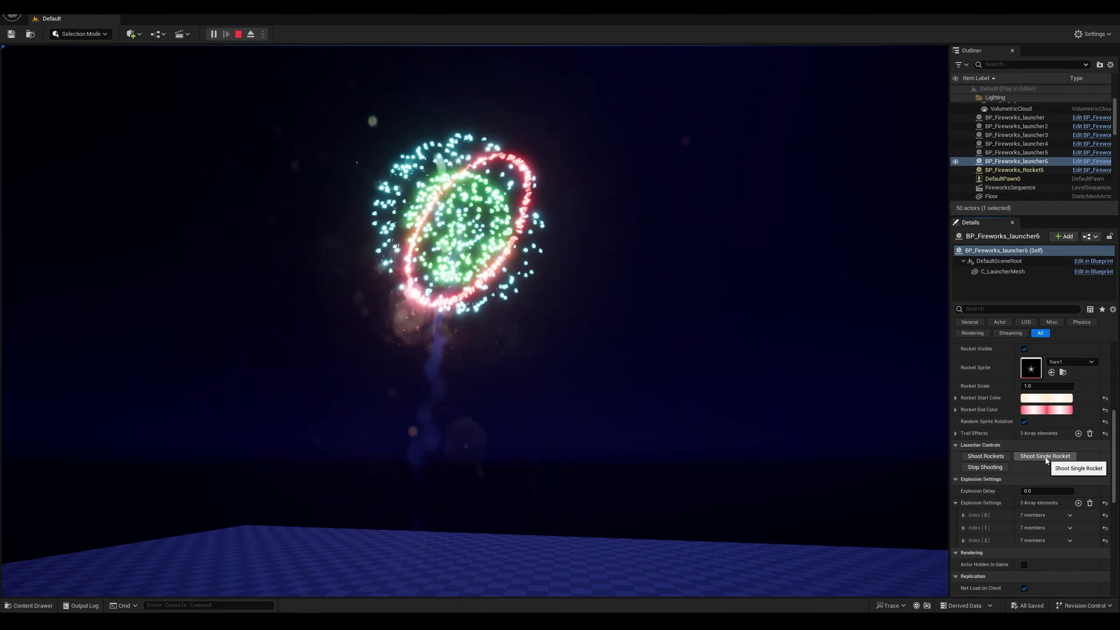
pyautogui.click(1044, 457)
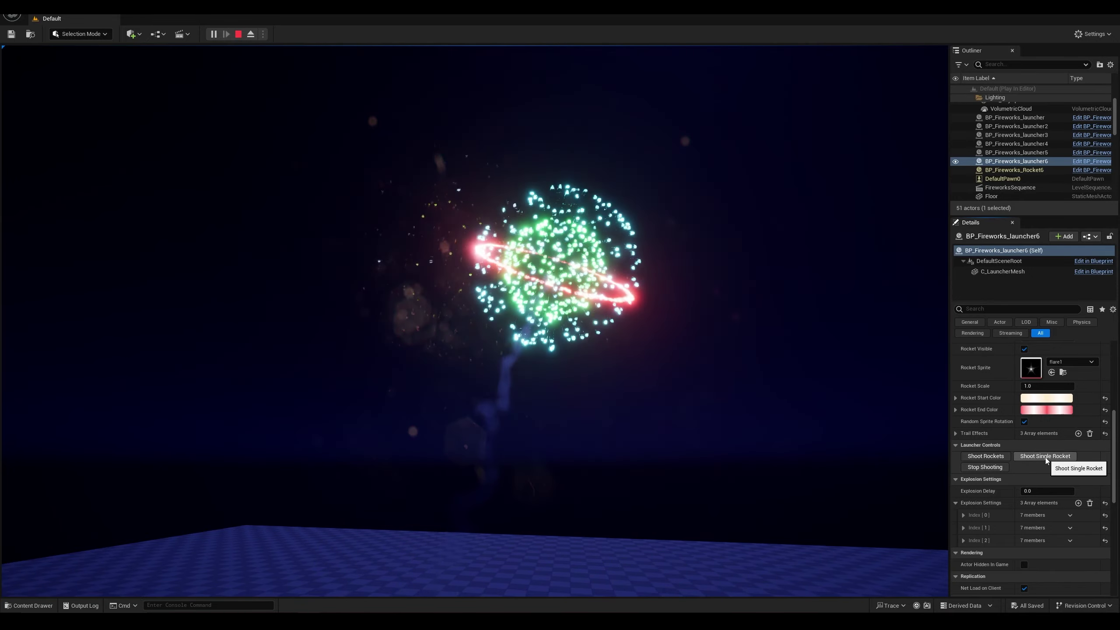
pyautogui.click(1044, 457)
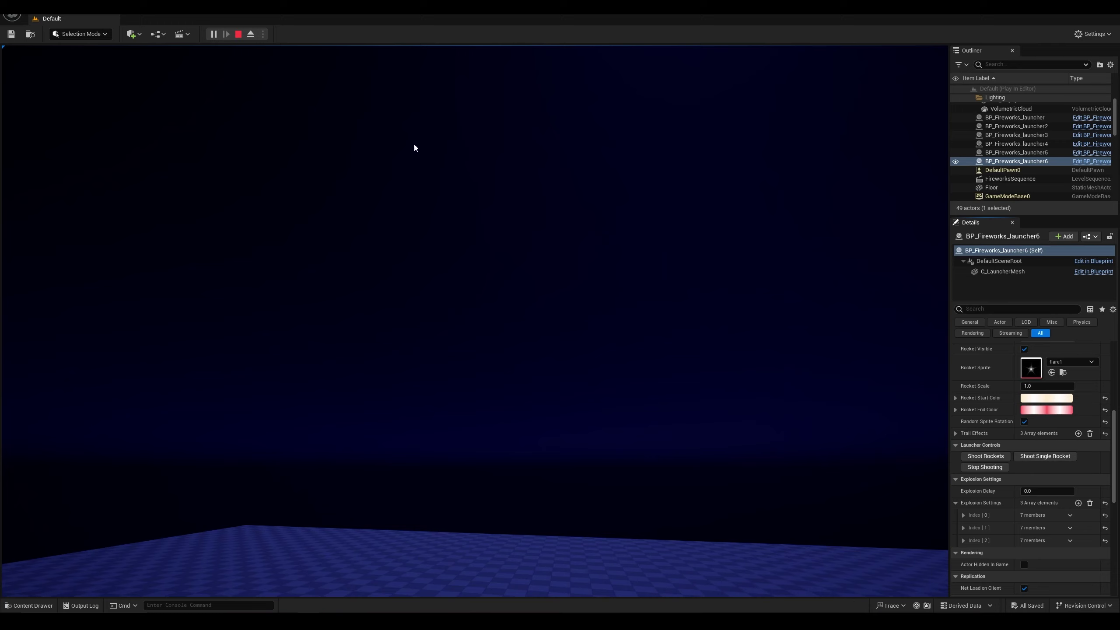
pyautogui.click(239, 34)
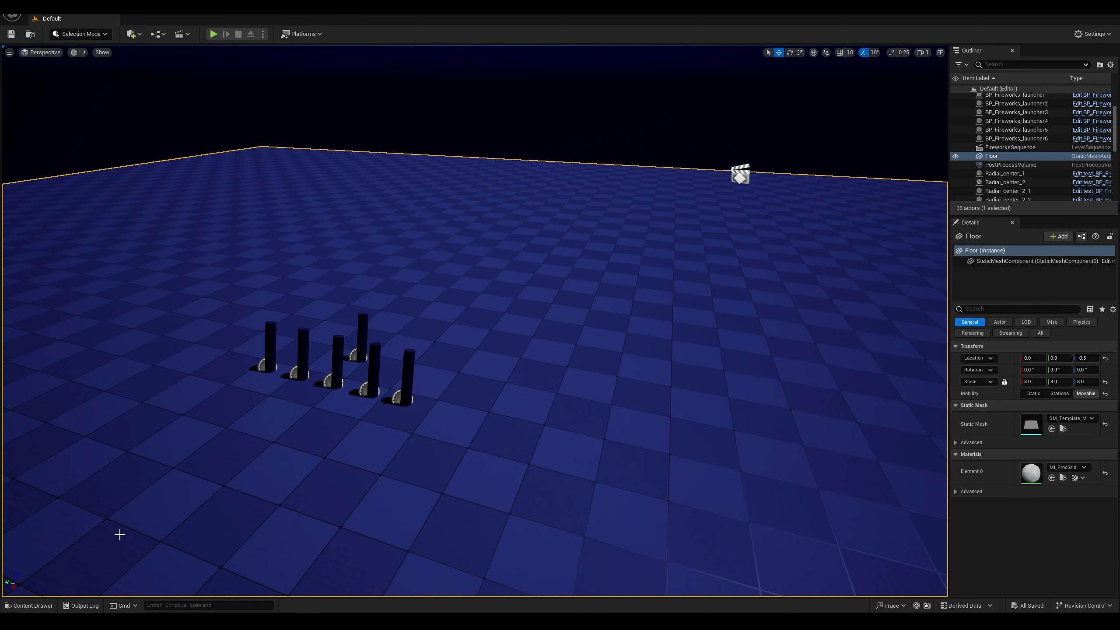
# Step: Duplicate the NS_FWE_SimpleRadial Niagara system in the Explosions folder and name the copy NS_FWE_Sparkler
pyautogui.click(29, 605)
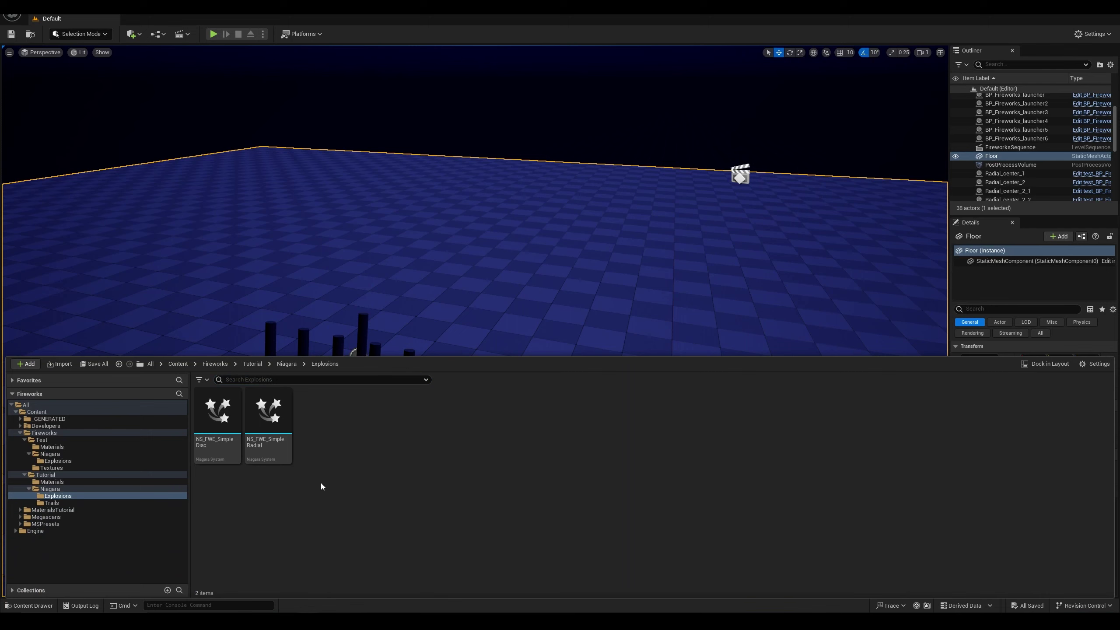
pyautogui.rightClick(270, 411)
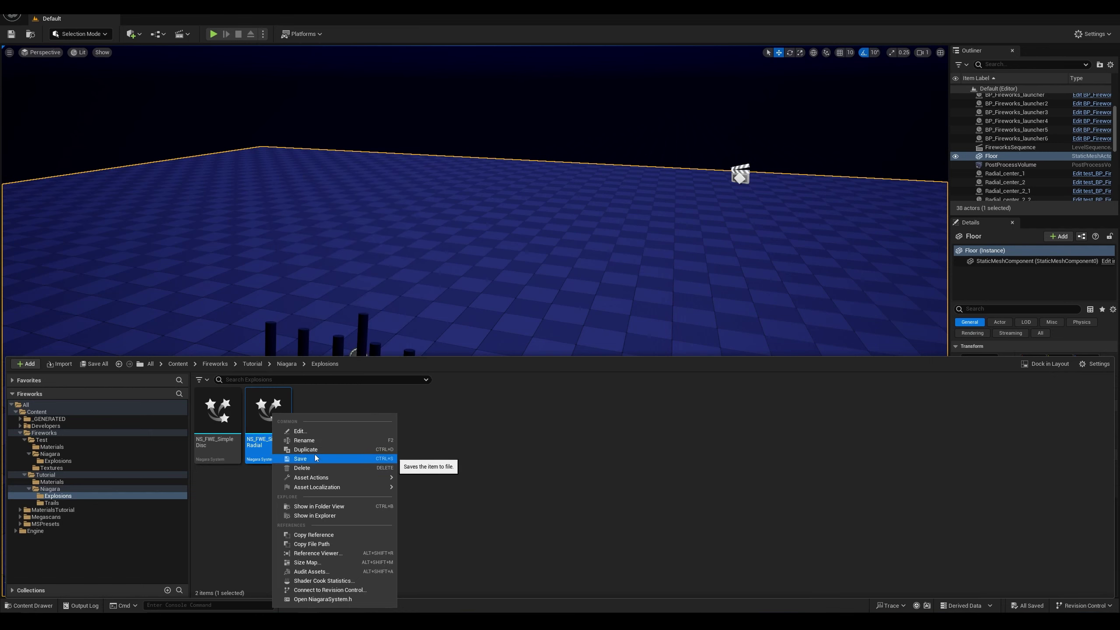
pyautogui.click(344, 449)
pyautogui.press('Right')
pyautogui.press('BackSpace')
pyautogui.press('BackSpace')
pyautogui.press('BackSpace')
pyautogui.press('BackSpace')
pyautogui.press('BackSpace')
pyautogui.press('BackSpace')
pyautogui.press('BackSpace')
pyautogui.press('BackSpace')
pyautogui.press('BackSpace')
pyautogui.press('BackSpace')
pyautogui.press('BackSpace')
pyautogui.press('BackSpace')
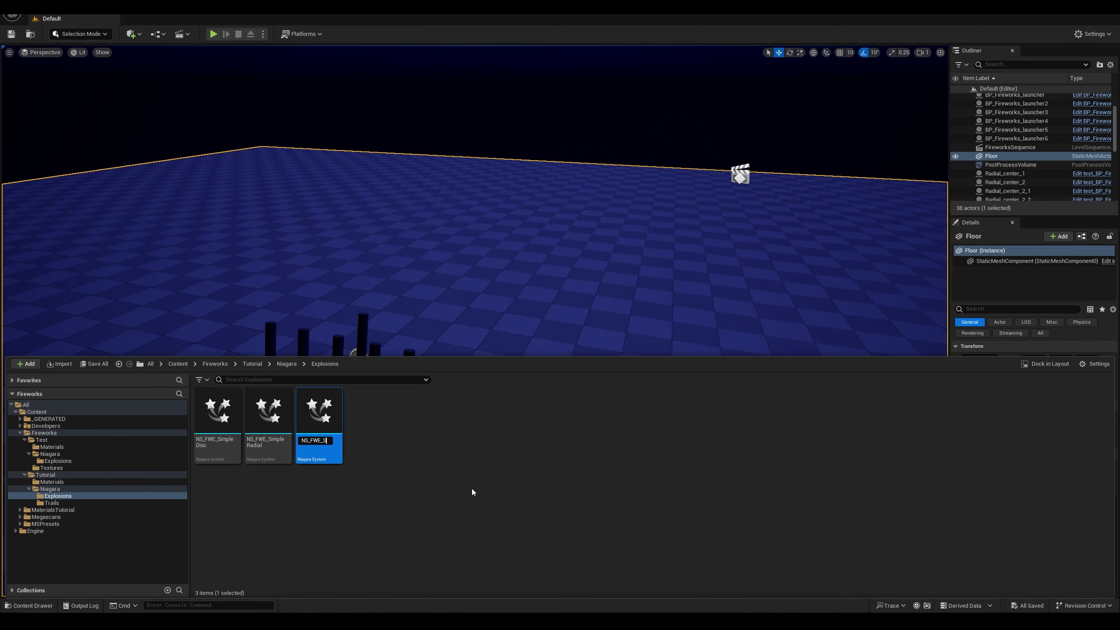
pyautogui.write('parklers')
pyautogui.press('Return')
pyautogui.hotkey('ctrl', 'space')
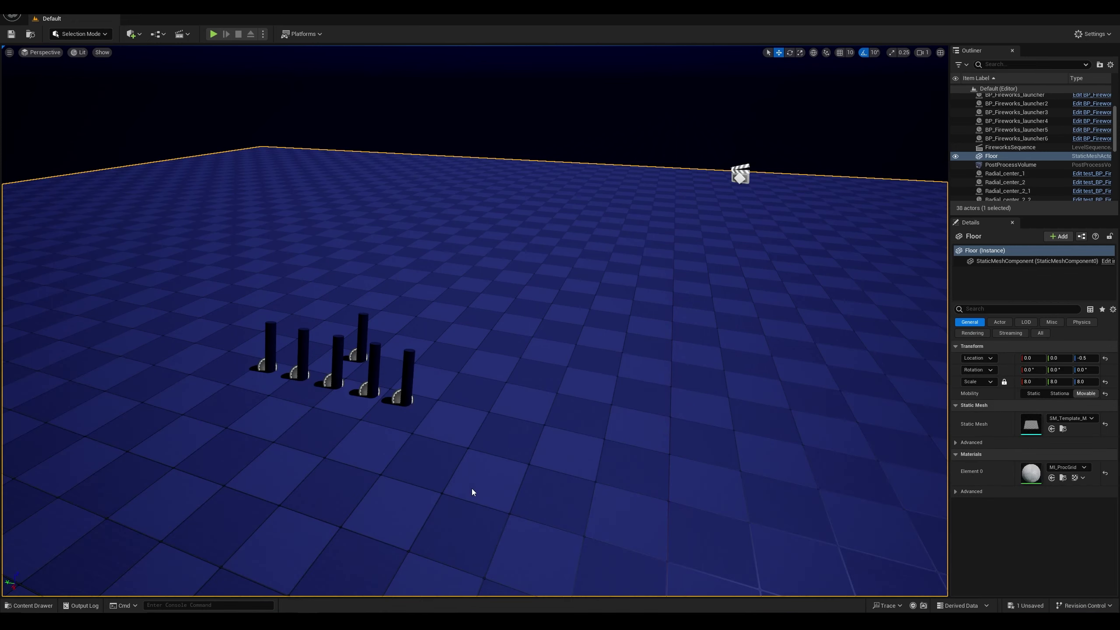
# Step: In the NS_FWE_Sparkler system, set the OmnidirectionalBurst emitter's Sim Target to CPUSim
pyautogui.moveTo(1118, 106); pyautogui.dragTo(288, 126)
pyautogui.doubleClick(541, 124)
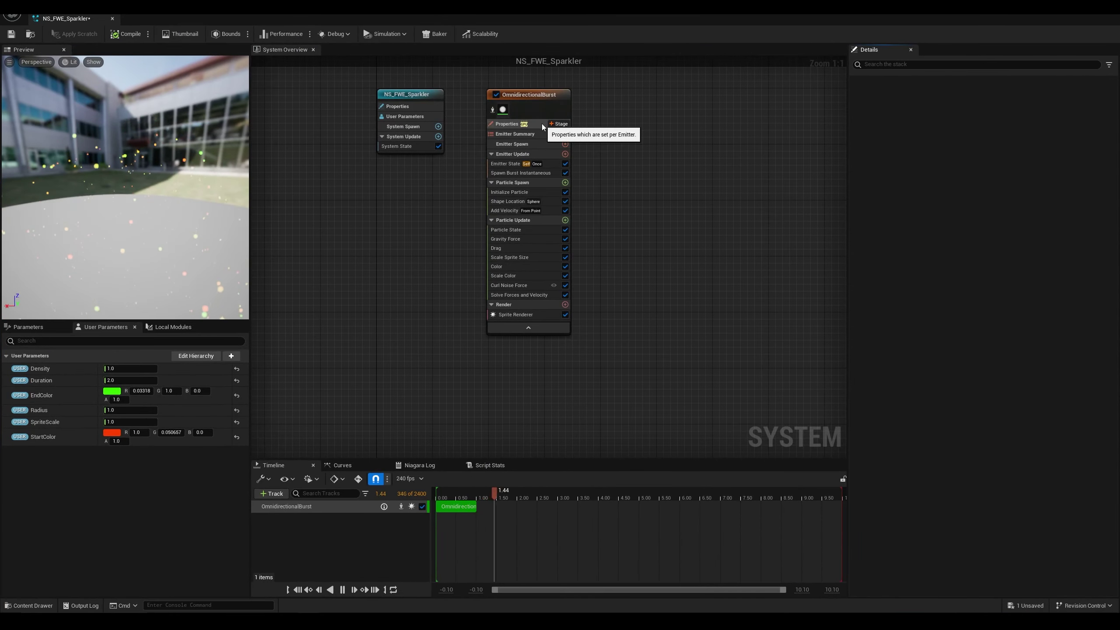
pyautogui.click(542, 124)
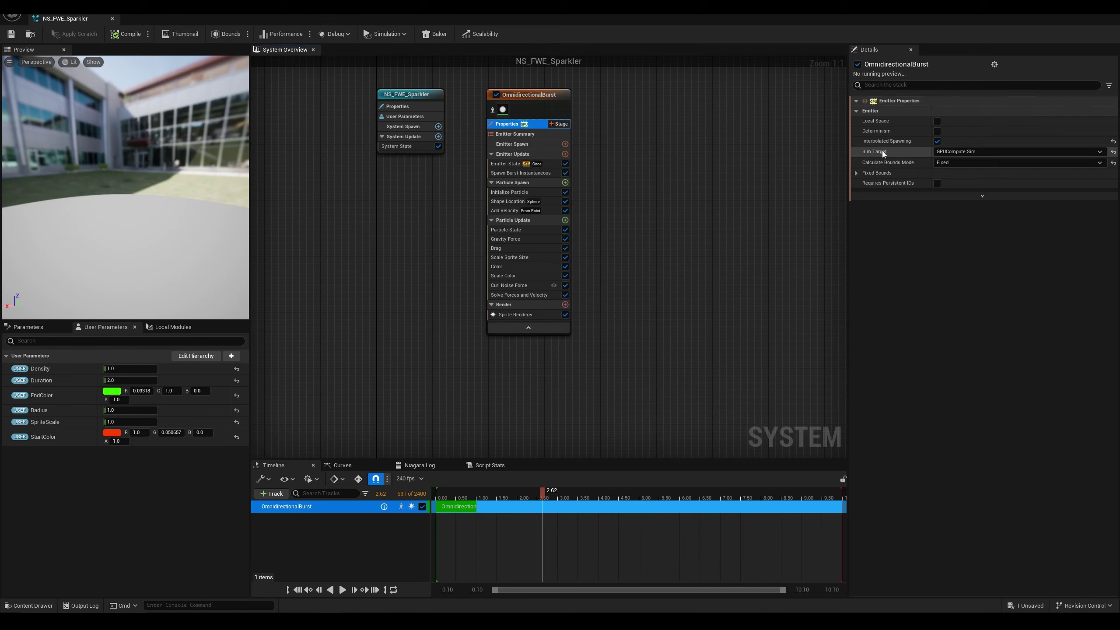
pyautogui.click(951, 152)
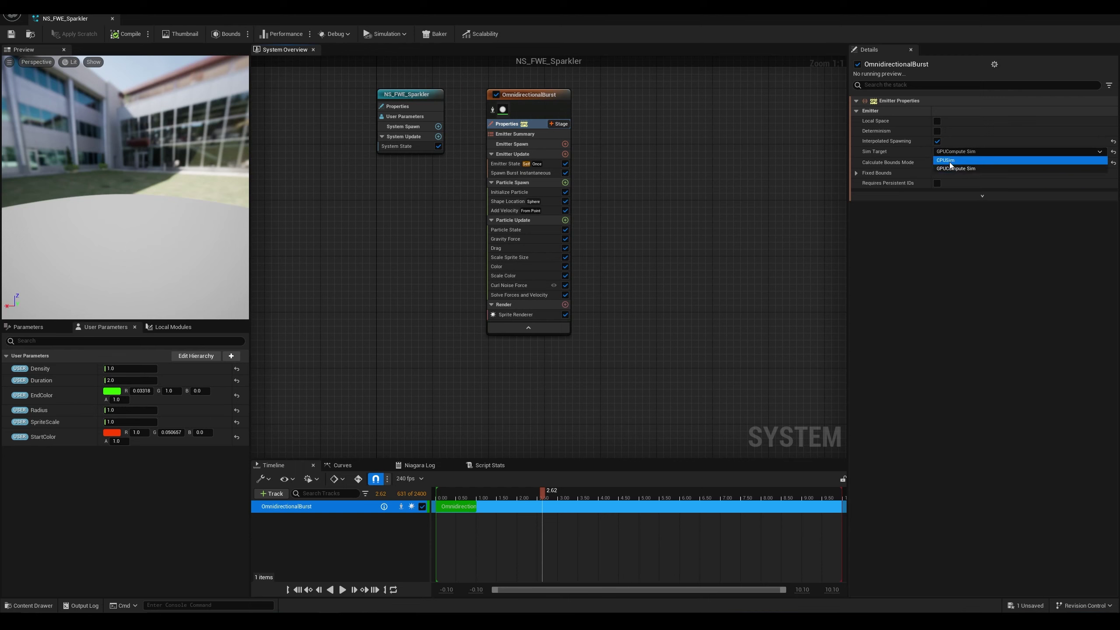
pyautogui.click(949, 162)
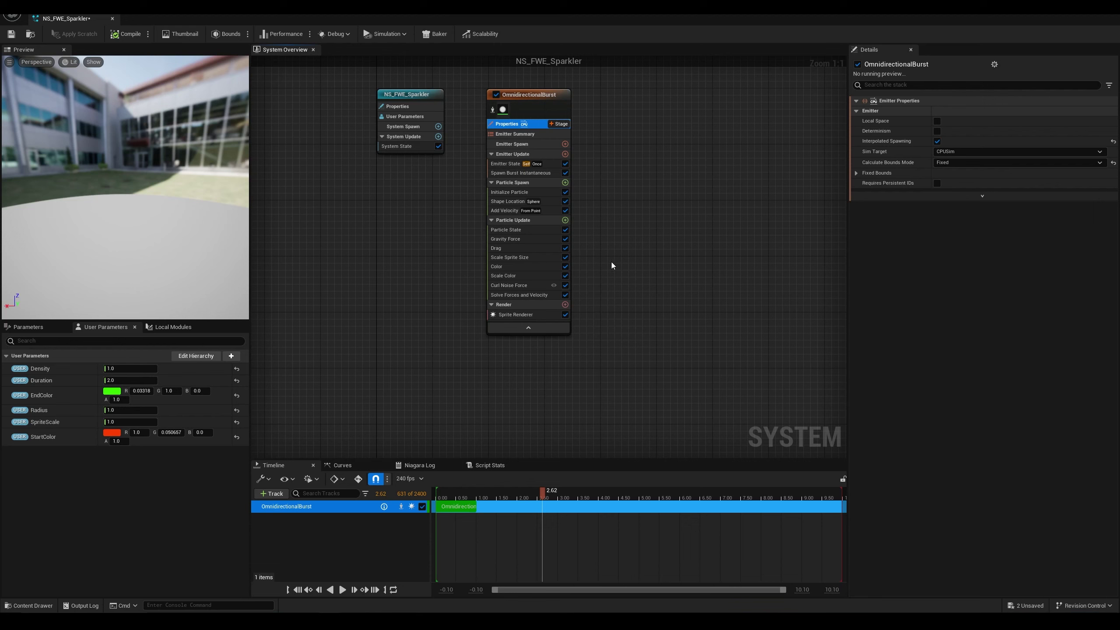
# Step: Set value A of the Spawn Burst Instantaneous Spawn Count to 50 and move the preview time to 0.28
pyautogui.click(509, 164)
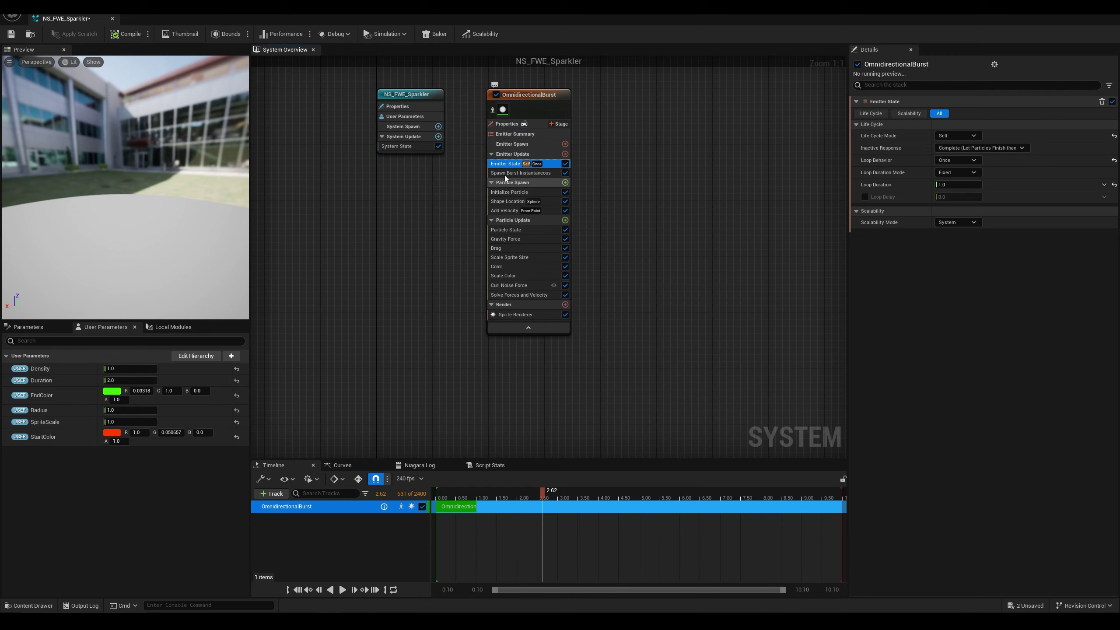
pyautogui.click(533, 174)
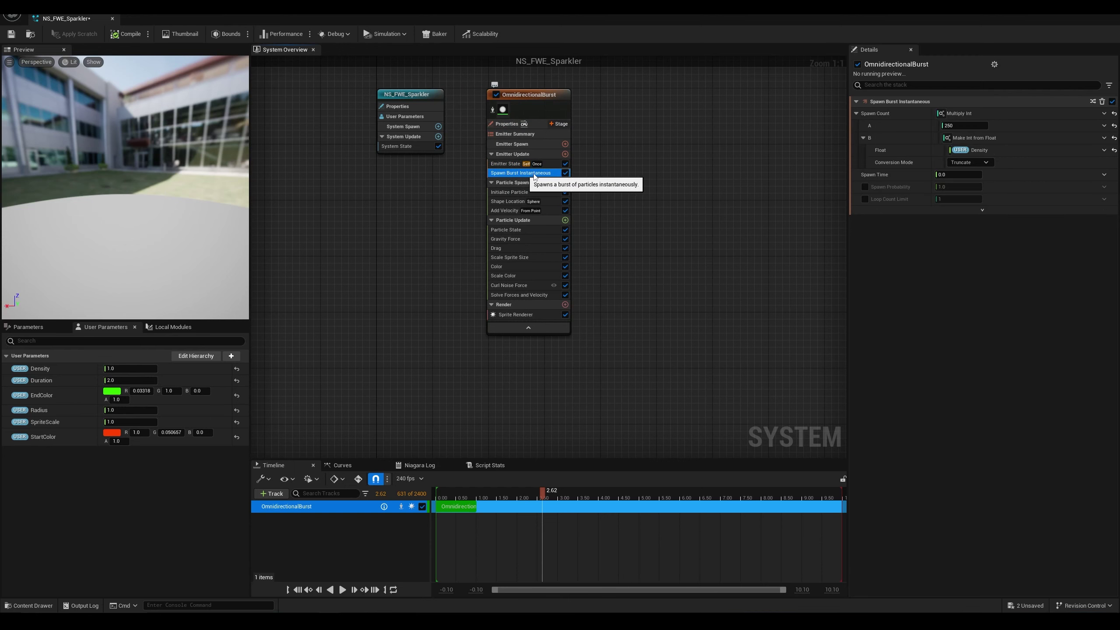
pyautogui.click(961, 125)
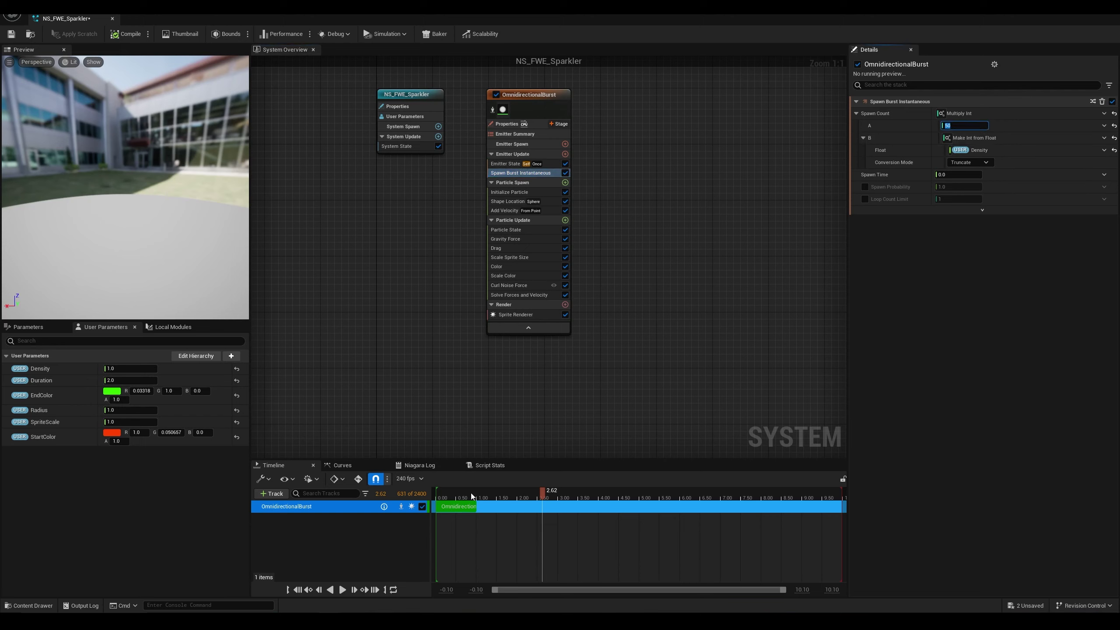
pyautogui.moveTo(471, 496)
pyautogui.mouseDown()
pyautogui.moveTo(439, 493)
pyautogui.moveTo(453, 493)
pyautogui.mouseUp()
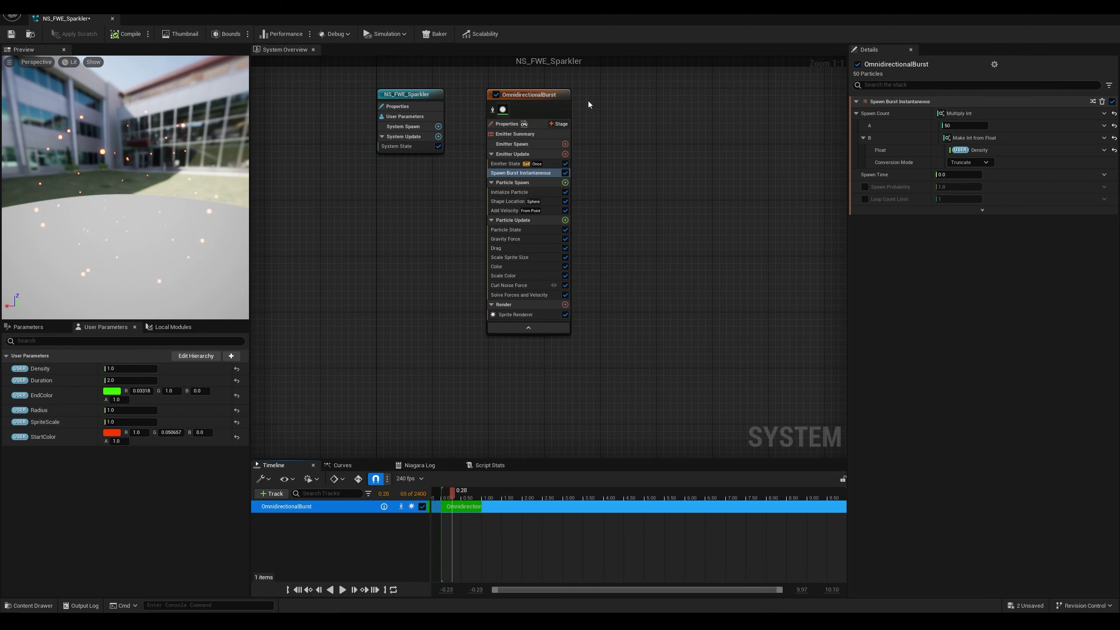
# Step: Open the Initialize Particle module's settings and widen the area showing its details
pyautogui.click(532, 193)
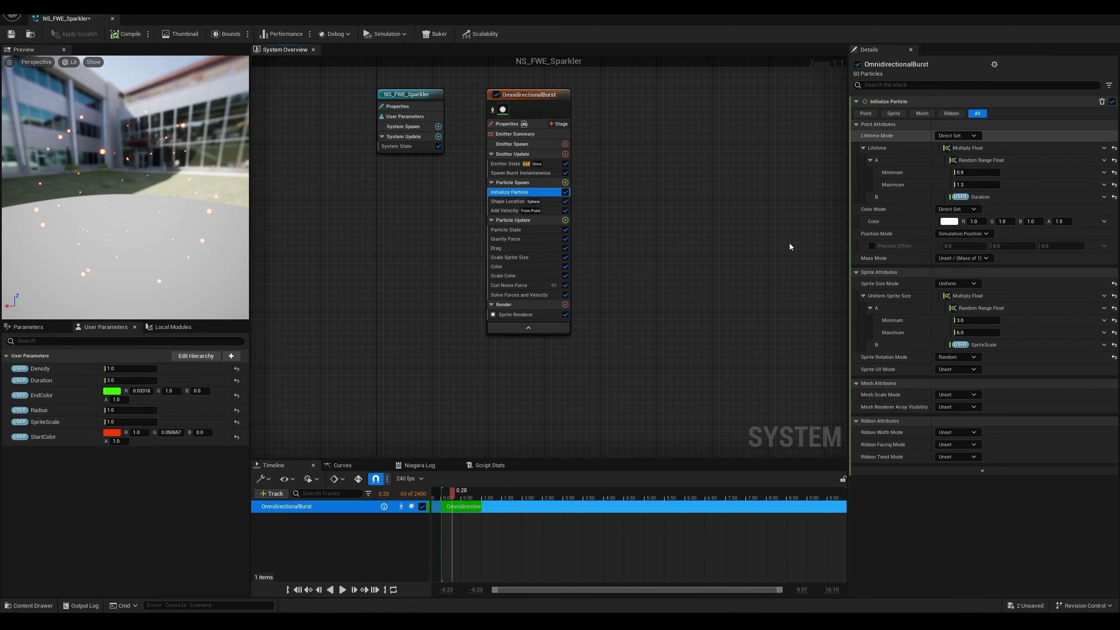
pyautogui.moveTo(848, 198); pyautogui.dragTo(789, 199)
# Step: Try a Random Lifetime Mode with Lifetime Min 0.6 and Lifetime Max 1, and undo these lifetime changes
pyautogui.click(929, 138)
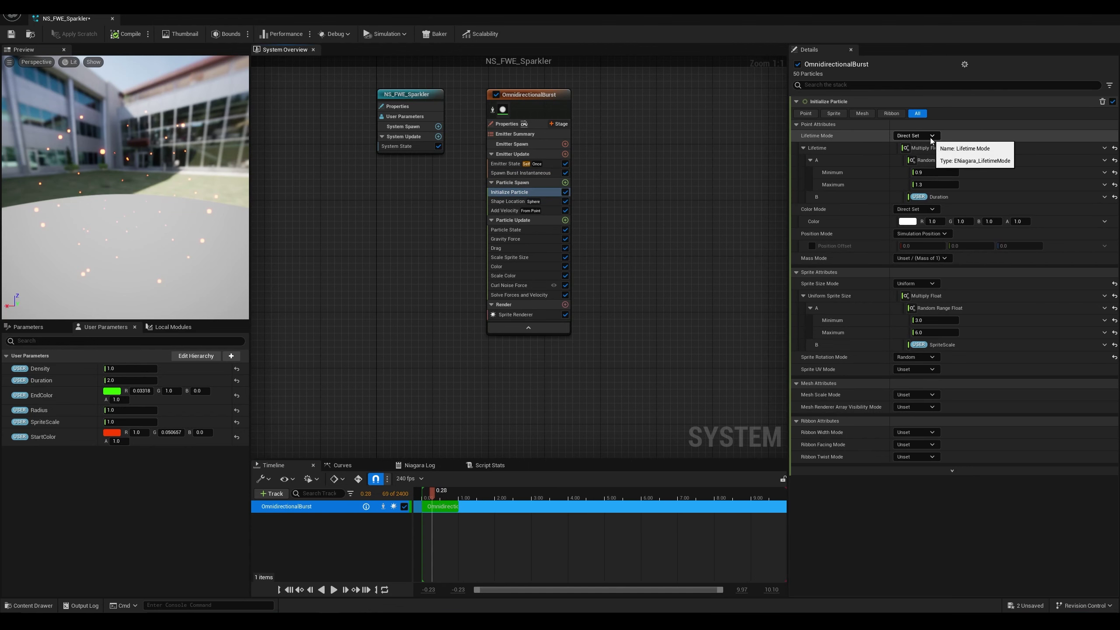
pyautogui.click(914, 158)
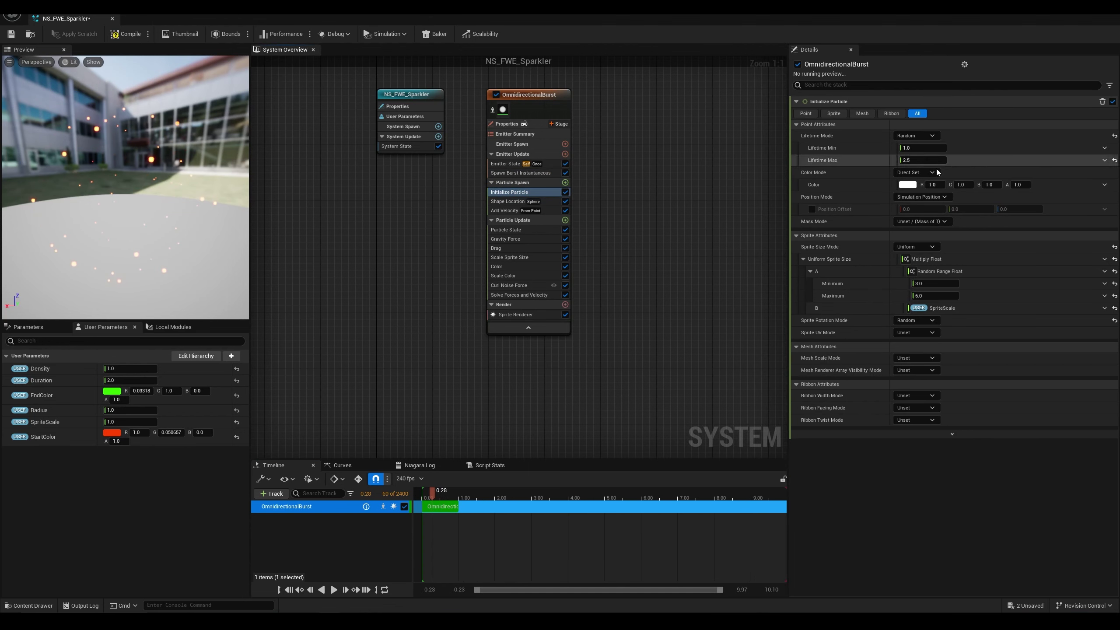
pyautogui.click(921, 149)
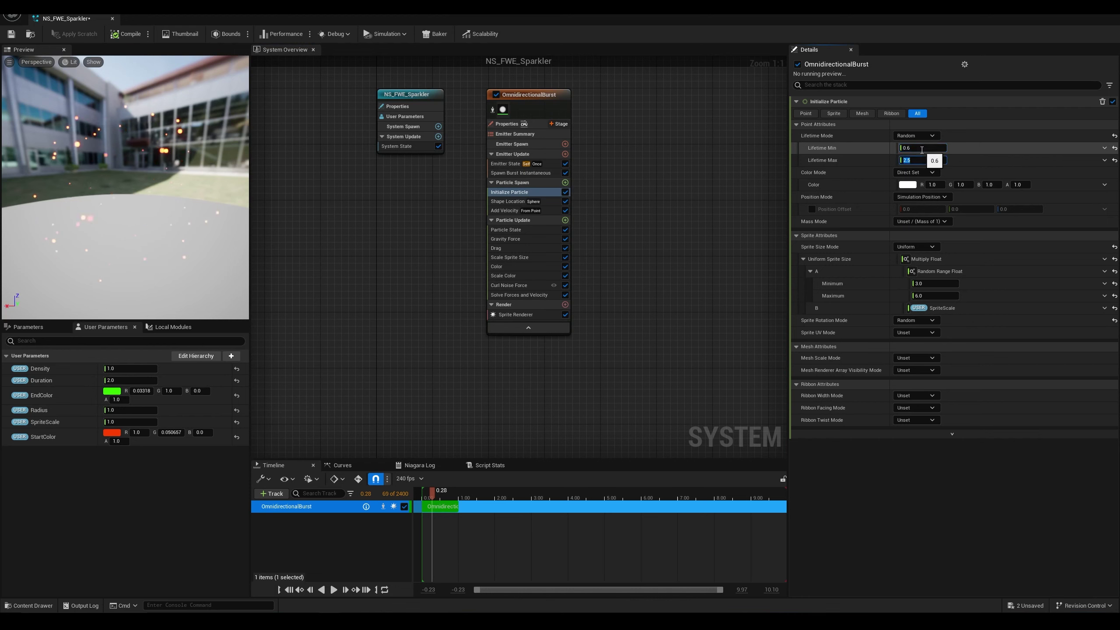
pyautogui.write('1')
pyautogui.click(696, 216)
pyautogui.hotkey('ctrl', 'z')
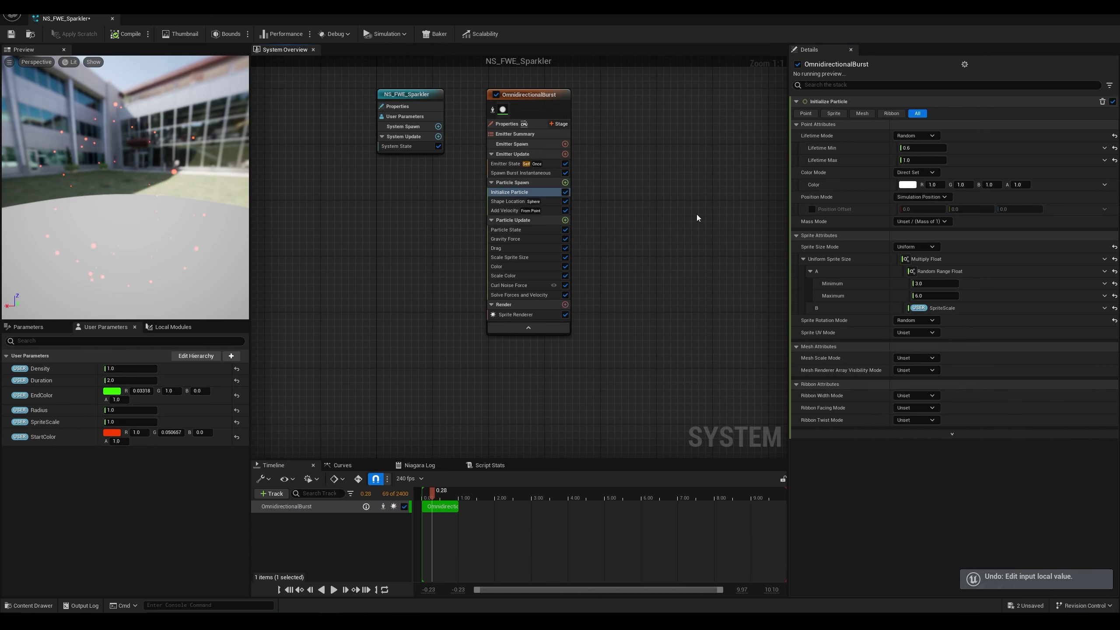
pyautogui.hotkey('ctrl', 'z')
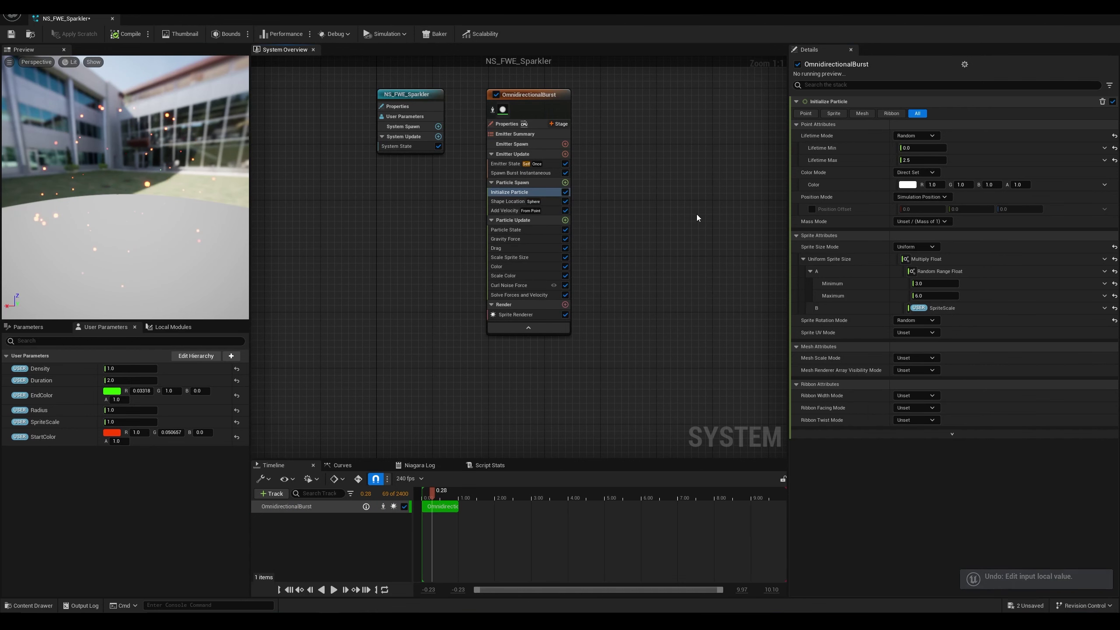
pyautogui.hotkey('ctrl', 'z')
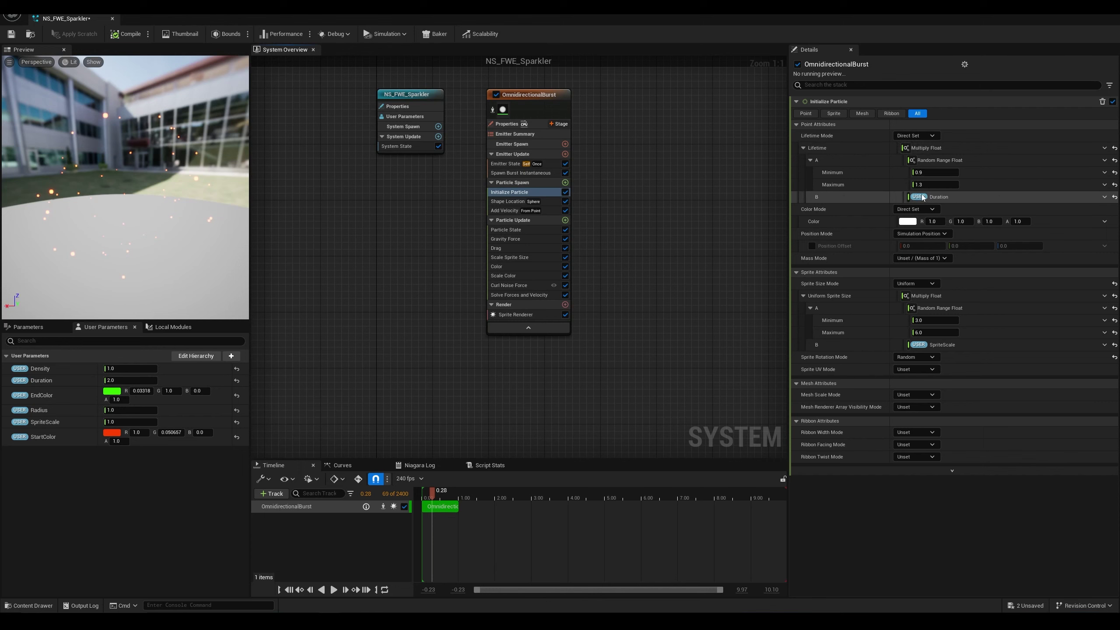
# Step: Set Initialize Particle's Lifetime Mode to Random with Lifetime Min 0.6 and Lifetime Max 1.4
pyautogui.click(914, 136)
pyautogui.click(912, 158)
pyautogui.click(924, 149)
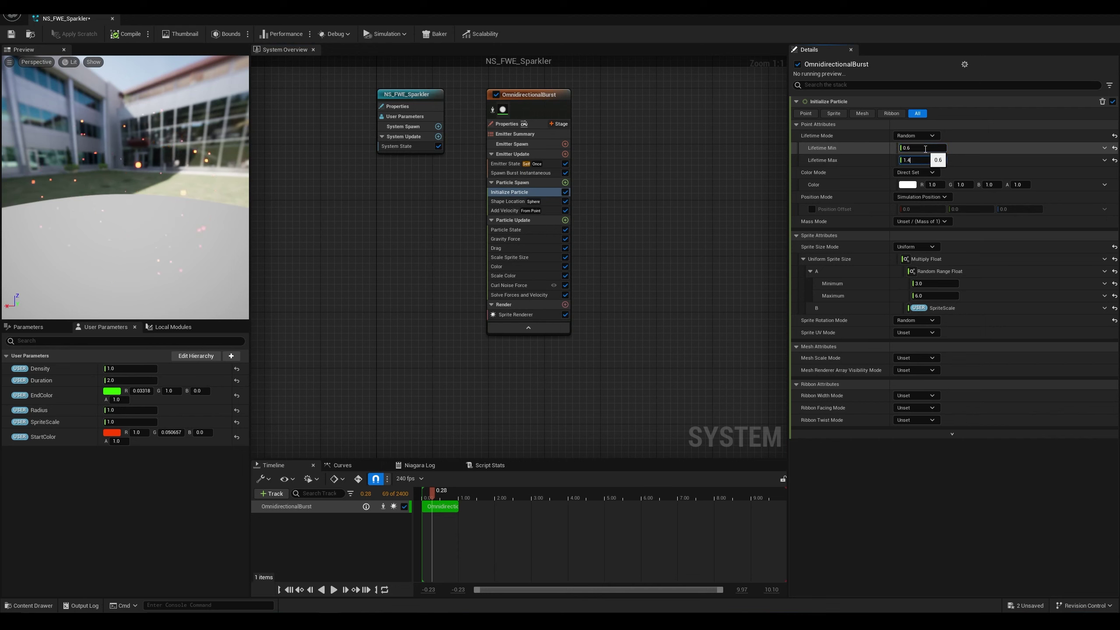
pyautogui.click(665, 220)
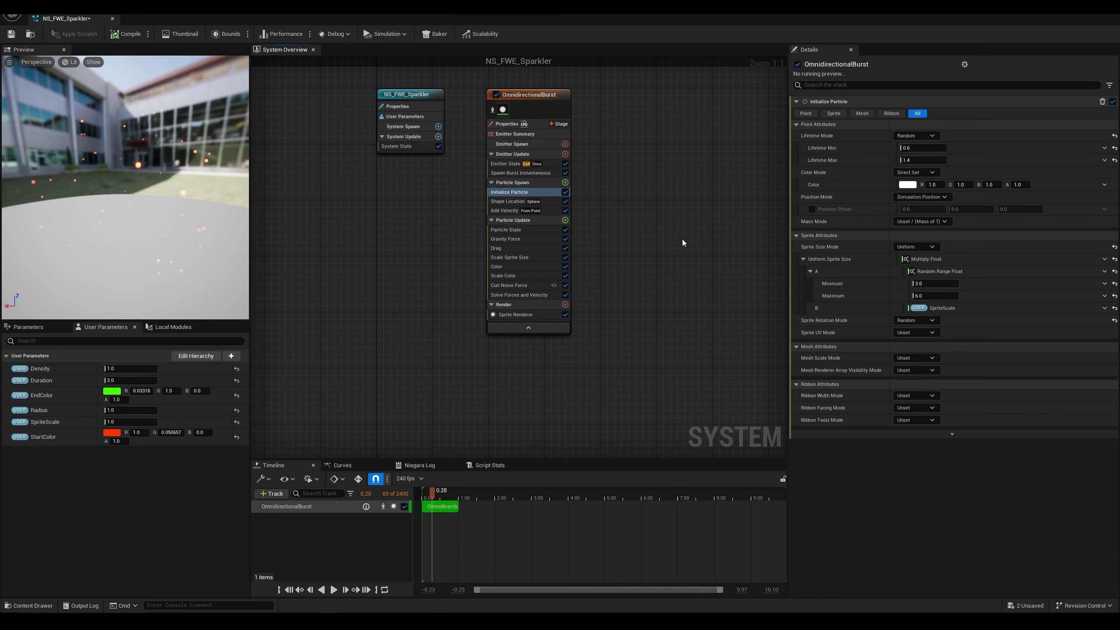
# Step: Reset Initialize Particle's Uniform Sprite Size to its default, removing the Multiply Float input
pyautogui.click(922, 249)
pyautogui.click(920, 248)
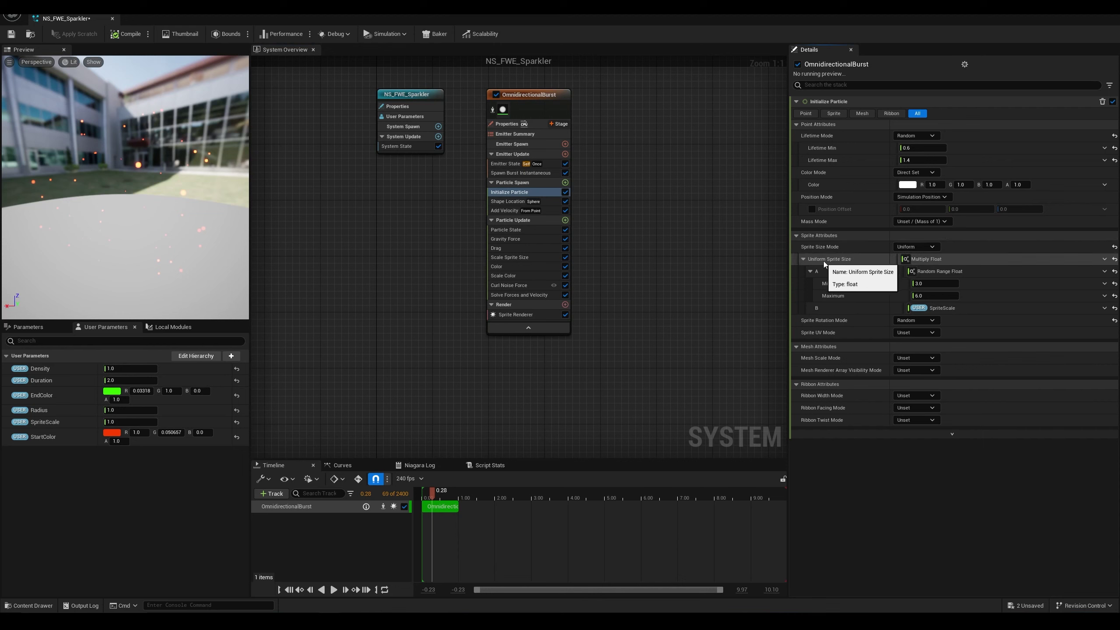
pyautogui.click(1114, 261)
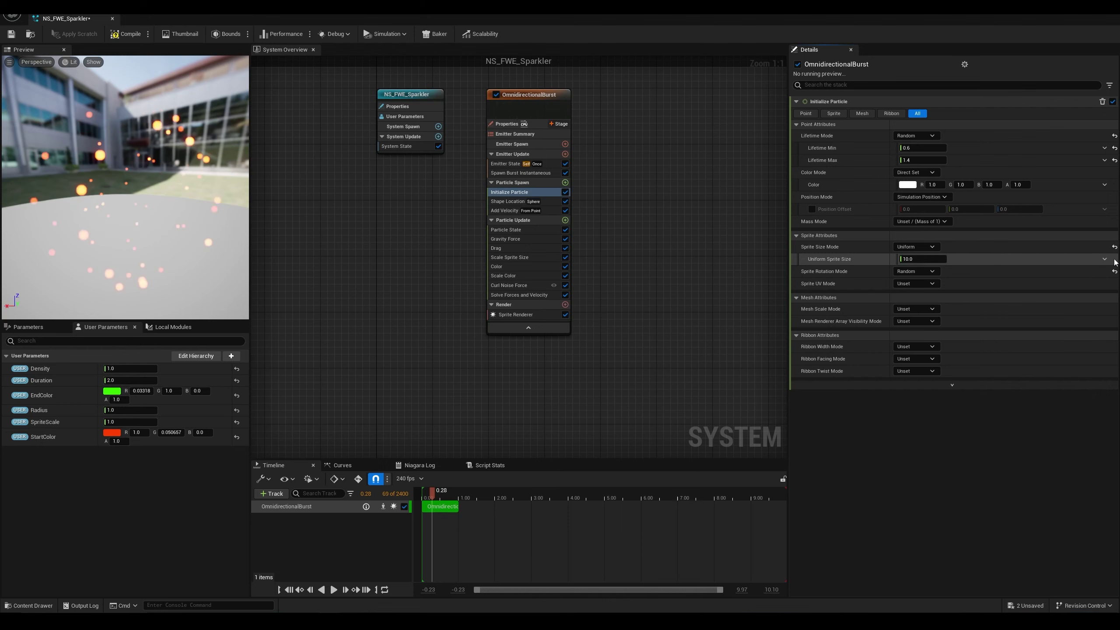
# Step: Preview the burst at about 0.35 s and review the Shape Location, Add Velocity, Initialize Particle and Particle State settings
pyautogui.click(919, 259)
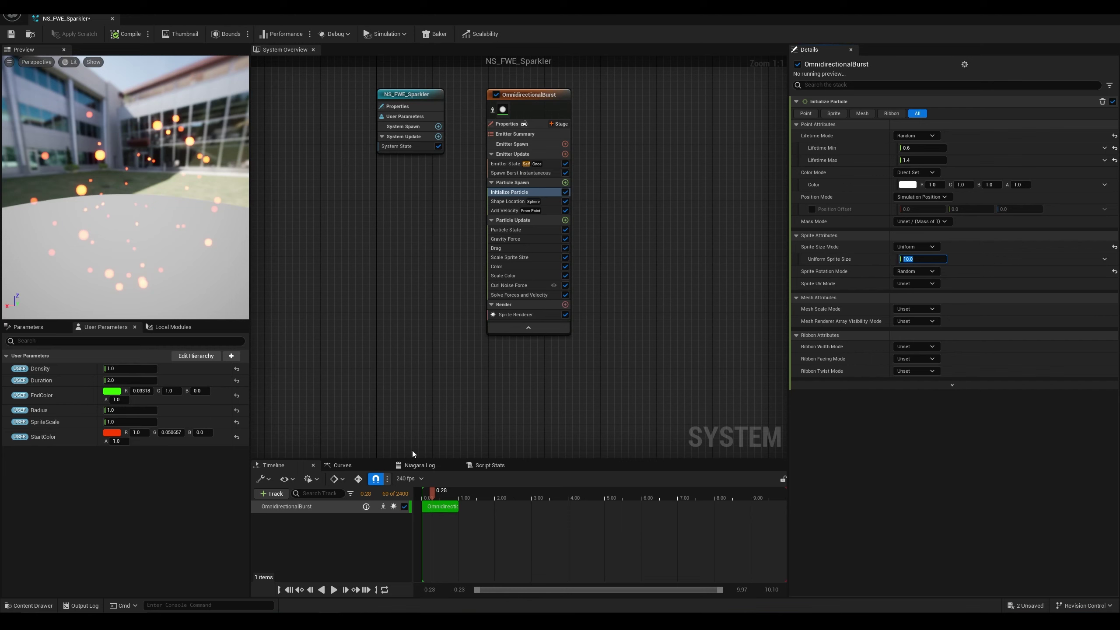
pyautogui.moveTo(432, 501); pyautogui.dragTo(439, 493)
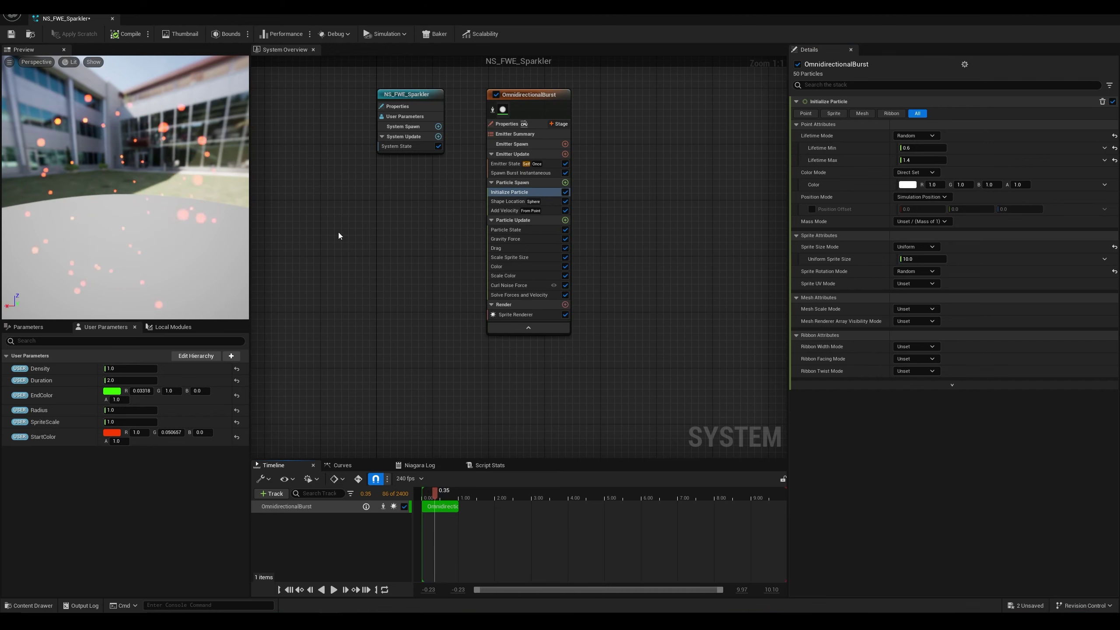
pyautogui.click(509, 201)
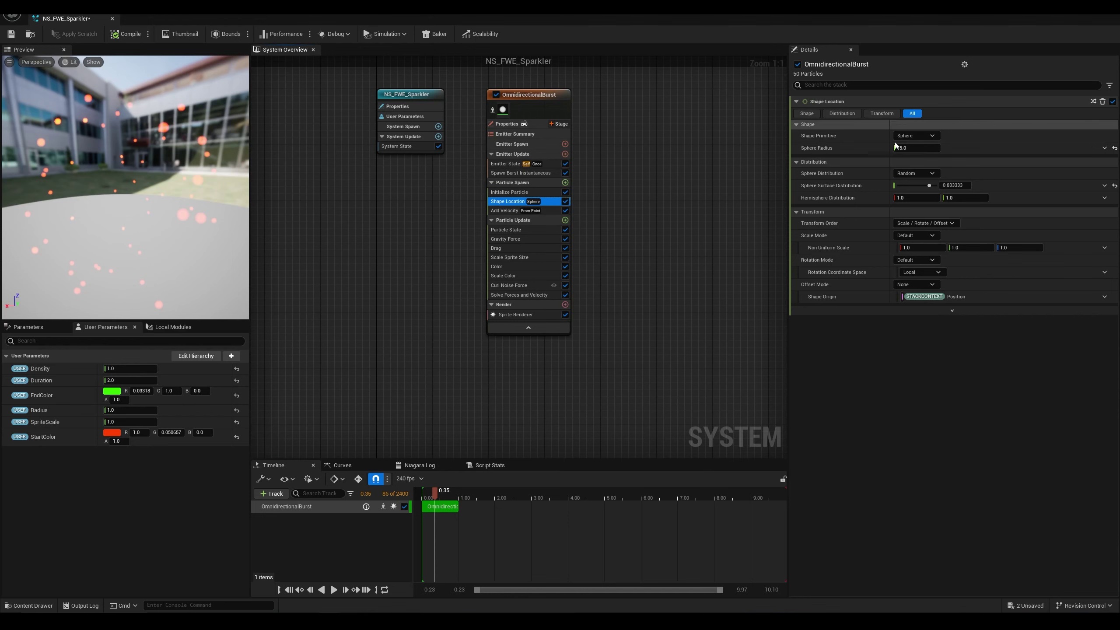
pyautogui.click(507, 210)
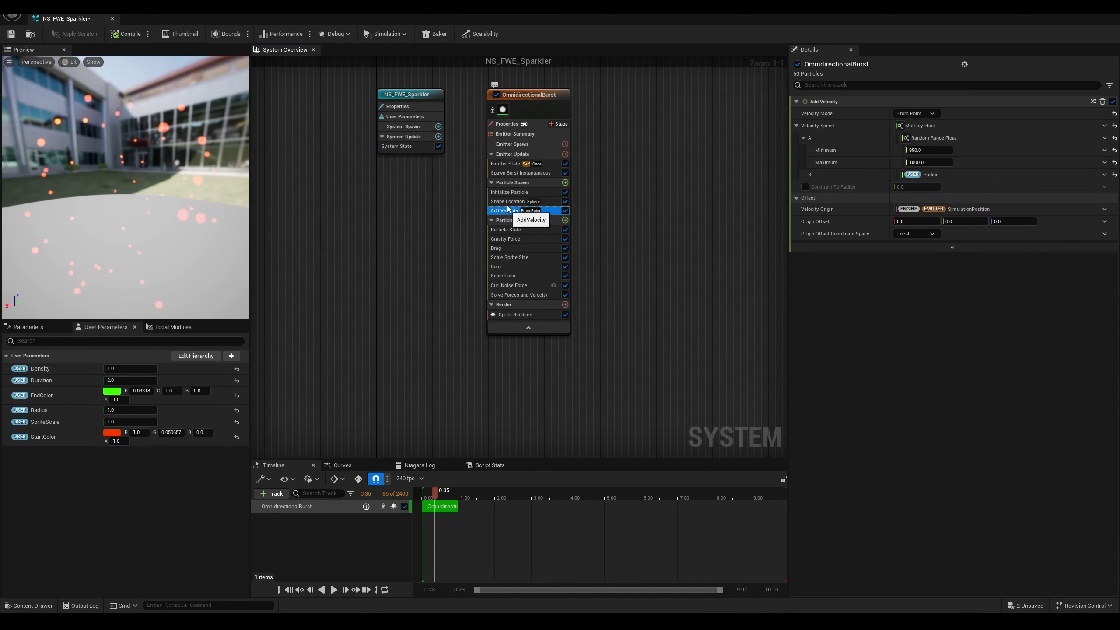
pyautogui.click(508, 192)
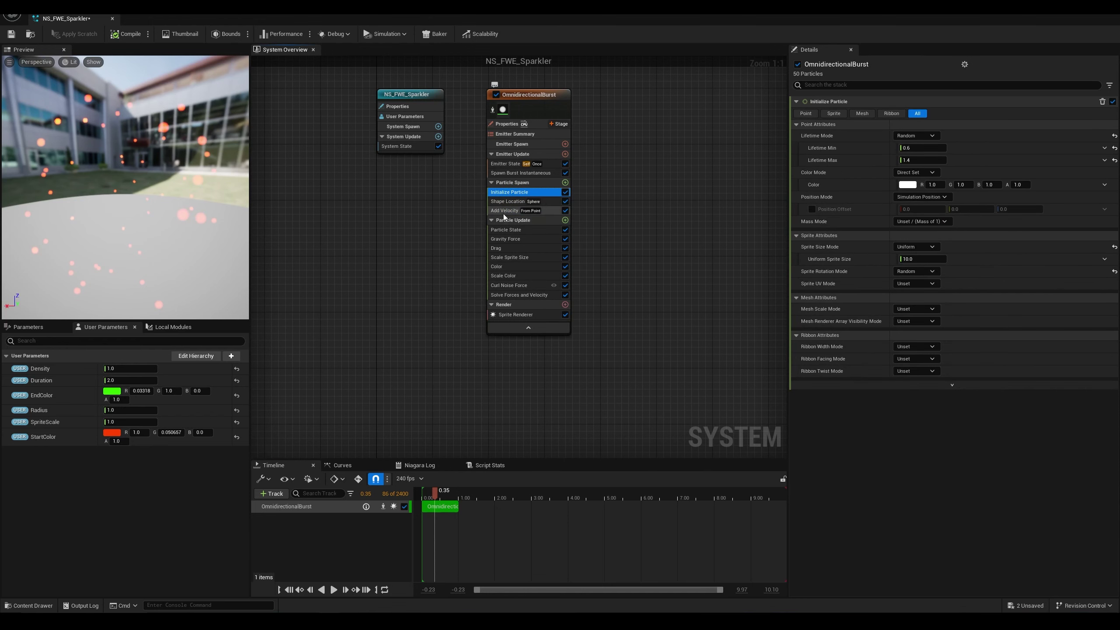
pyautogui.click(507, 201)
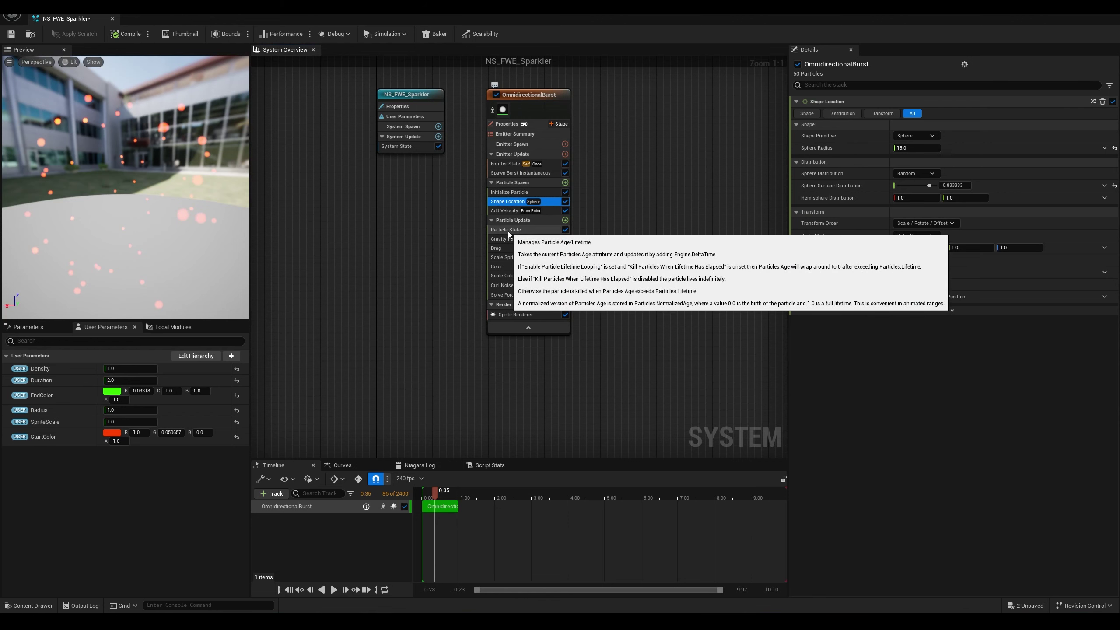
pyautogui.click(506, 230)
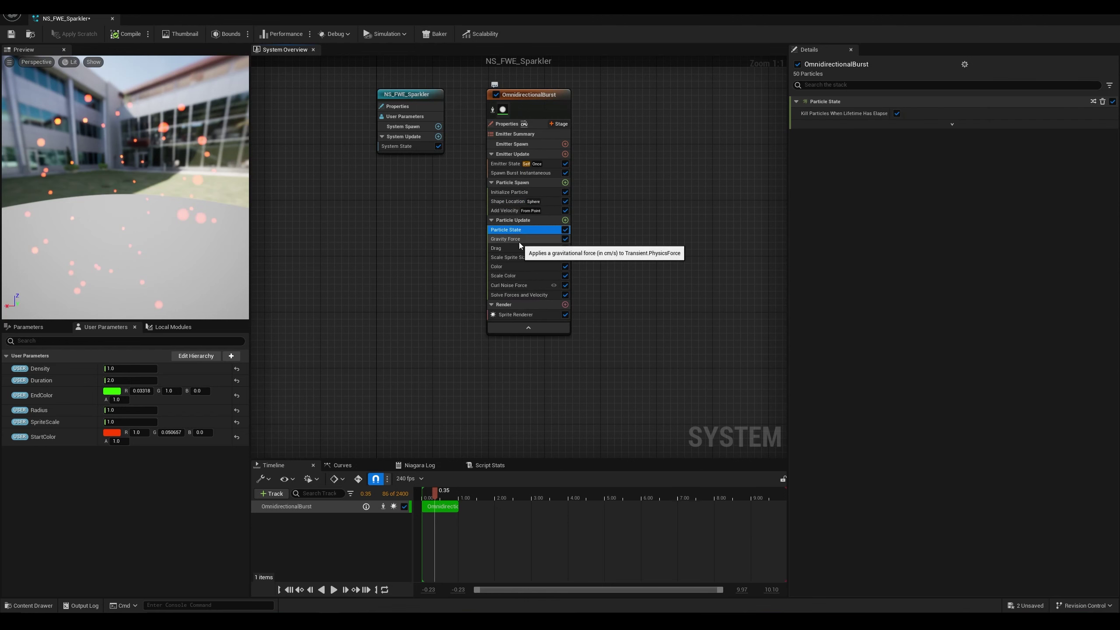
# Step: Set the Gravity Force module's Z gravity to -400 and scrub the preview to about 0.75 s
pyautogui.click(518, 242)
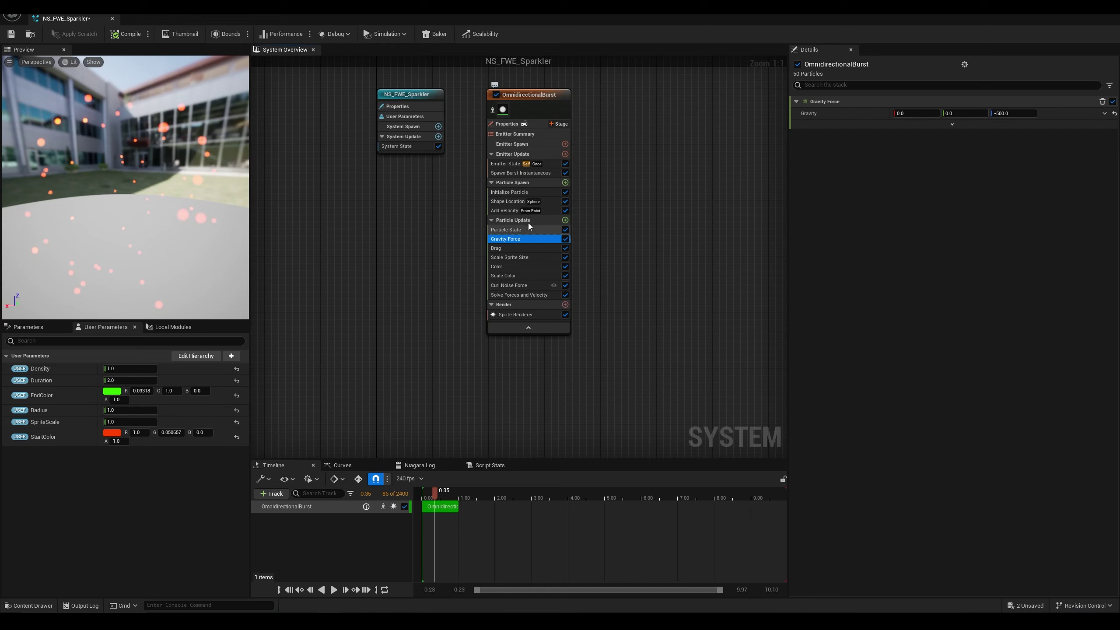
pyautogui.click(999, 113)
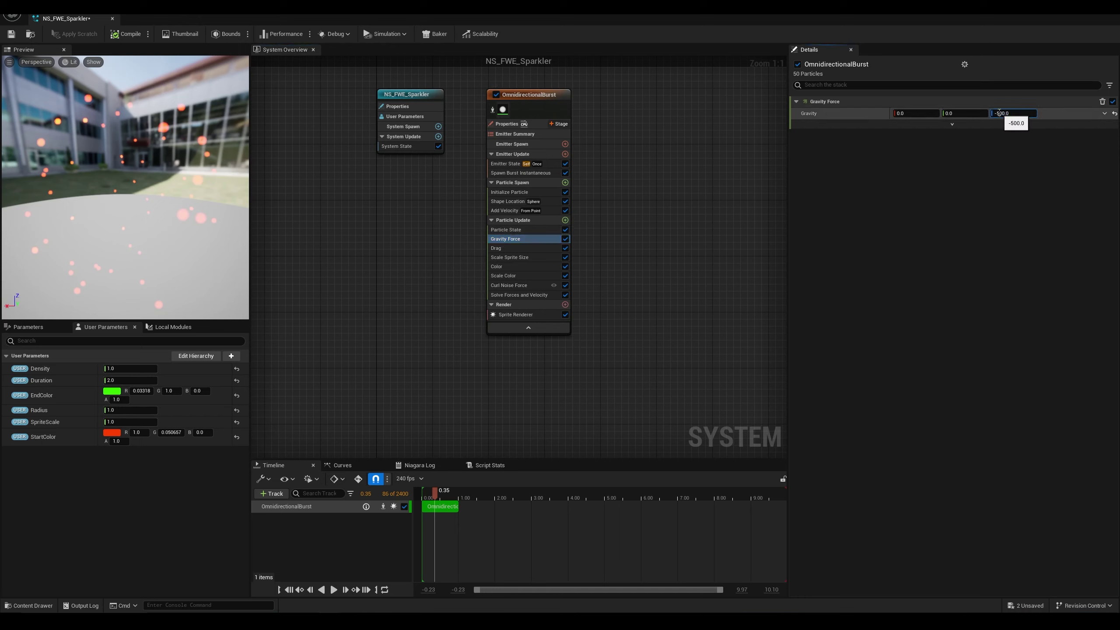
pyautogui.write('-400')
pyautogui.press('Return')
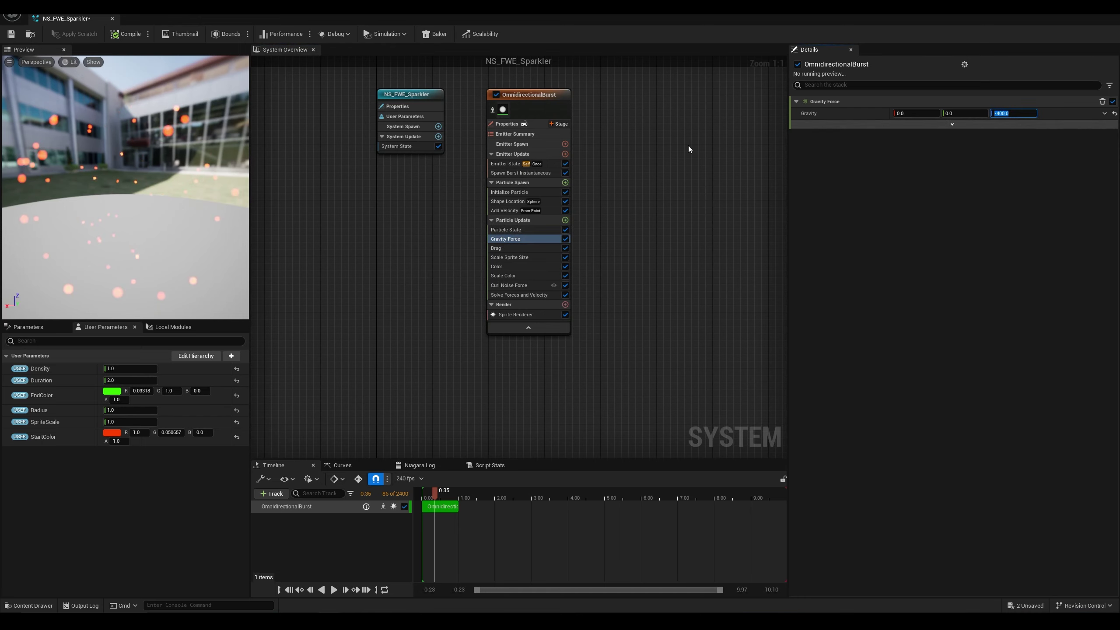
pyautogui.click(436, 497)
pyautogui.moveTo(435, 497); pyautogui.dragTo(449, 493)
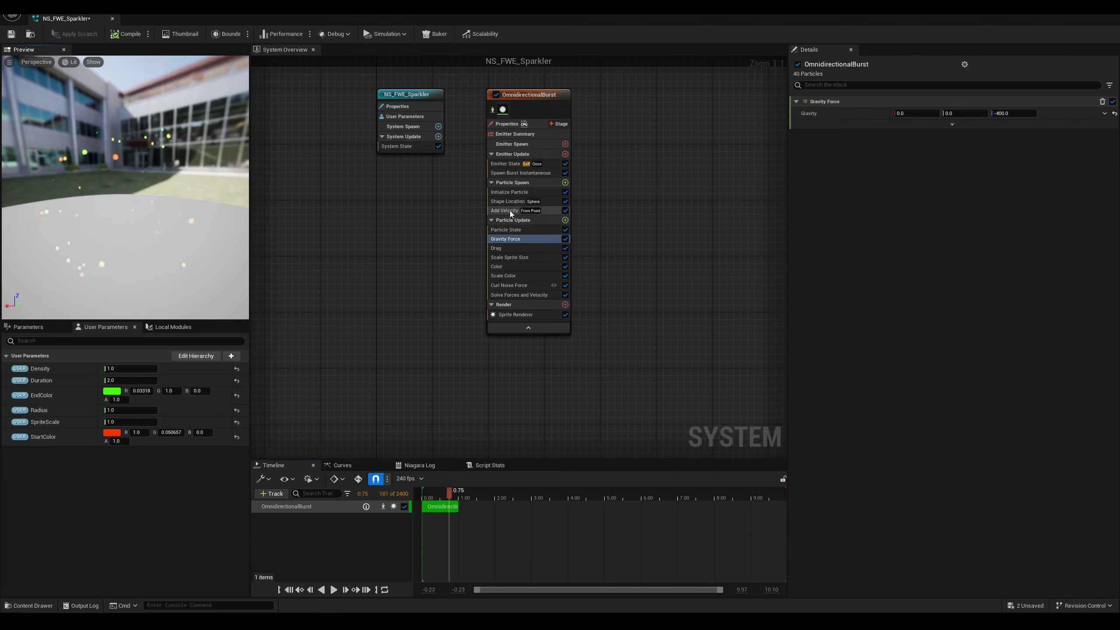
# Step: Delete the Scale Sprite Size, Color and Scale Color modules from Particle Update and scrub the preview to about 1.19 s
pyautogui.click(516, 249)
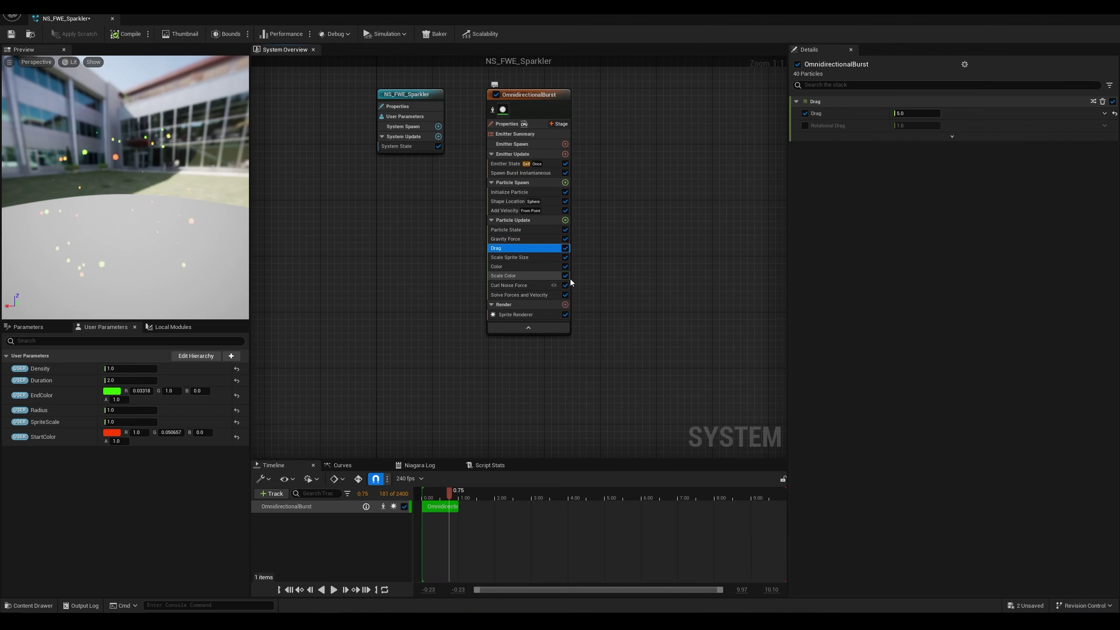
pyautogui.click(537, 259)
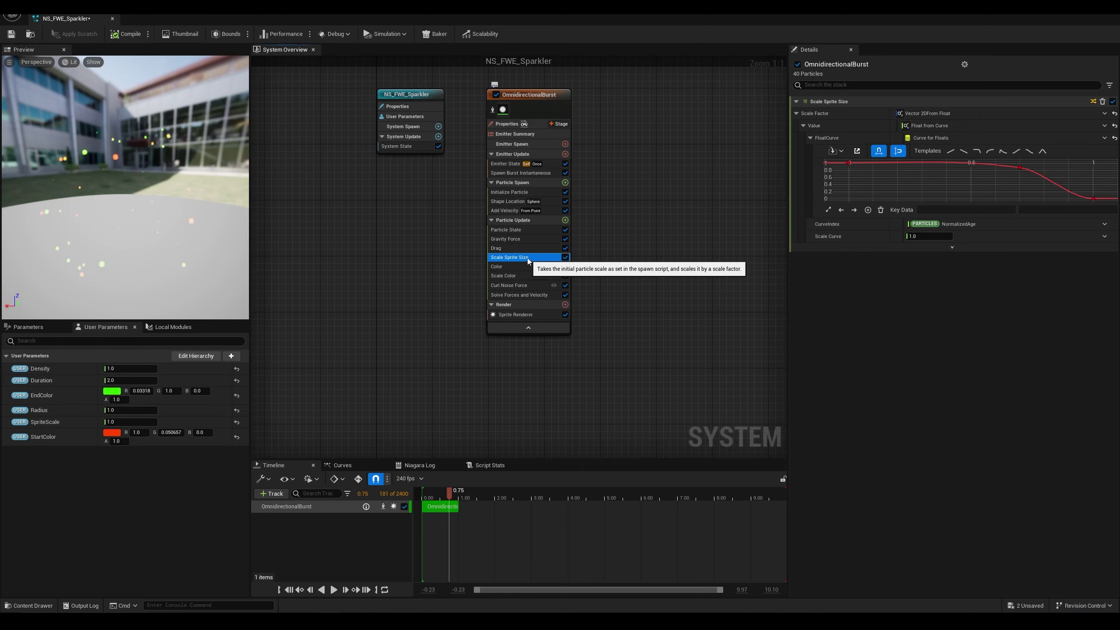
pyautogui.press('Delete')
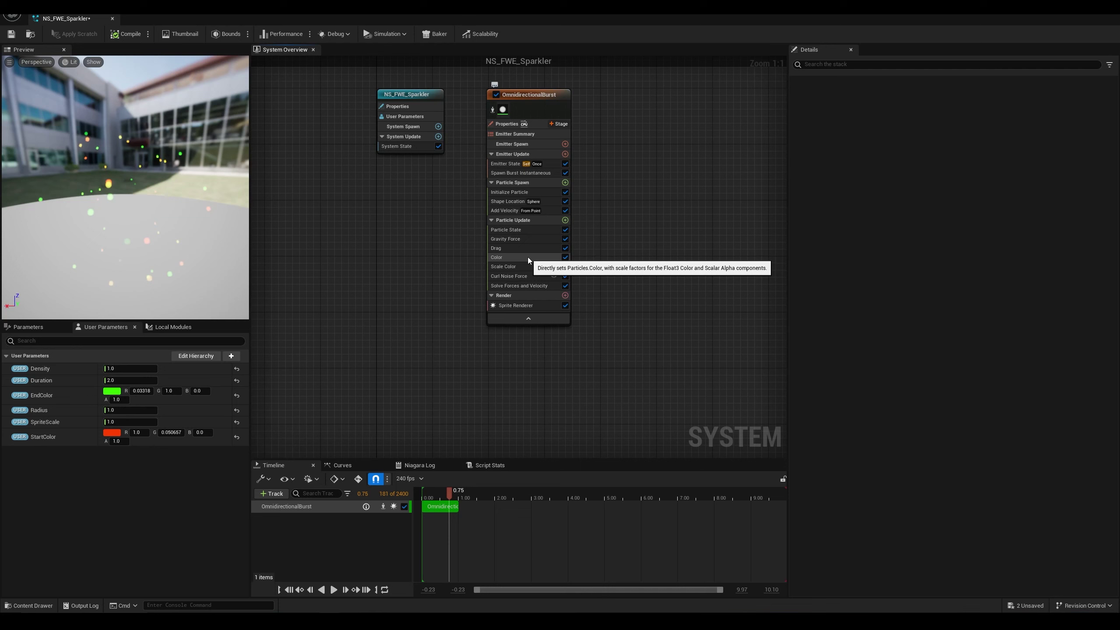
pyautogui.click(528, 259)
pyautogui.press('Delete')
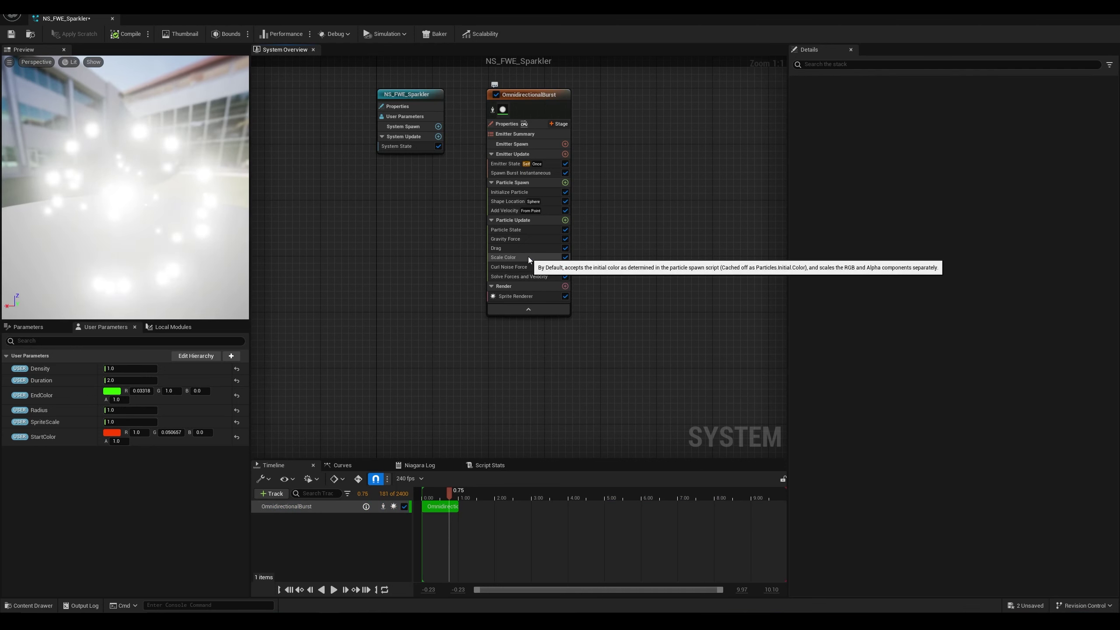
pyautogui.click(529, 258)
pyautogui.press('Delete')
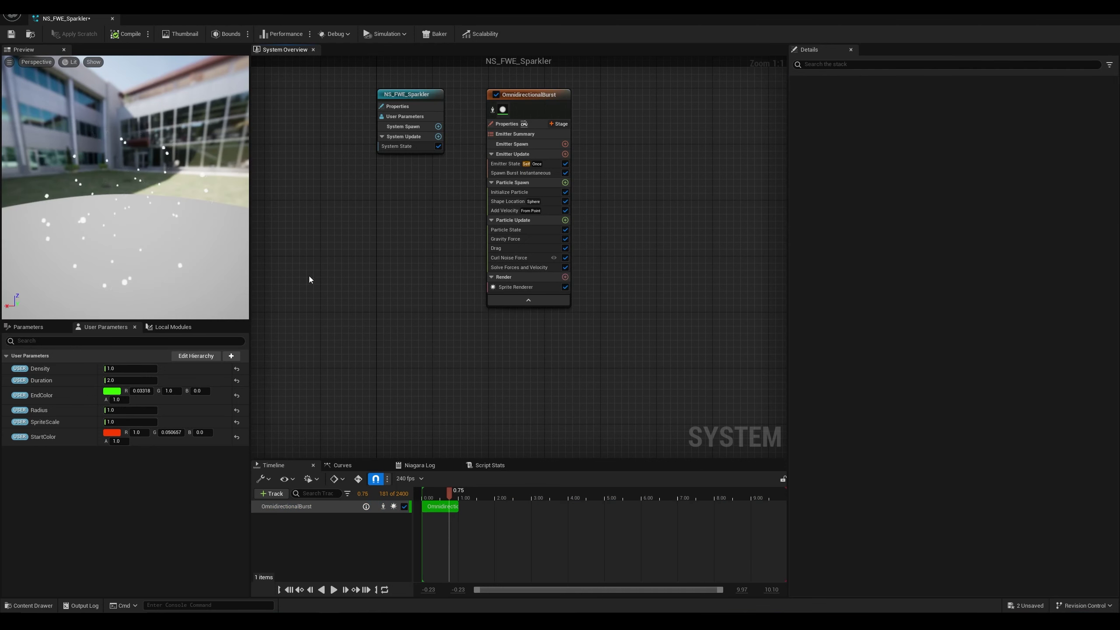
pyautogui.moveTo(450, 494); pyautogui.dragTo(475, 490)
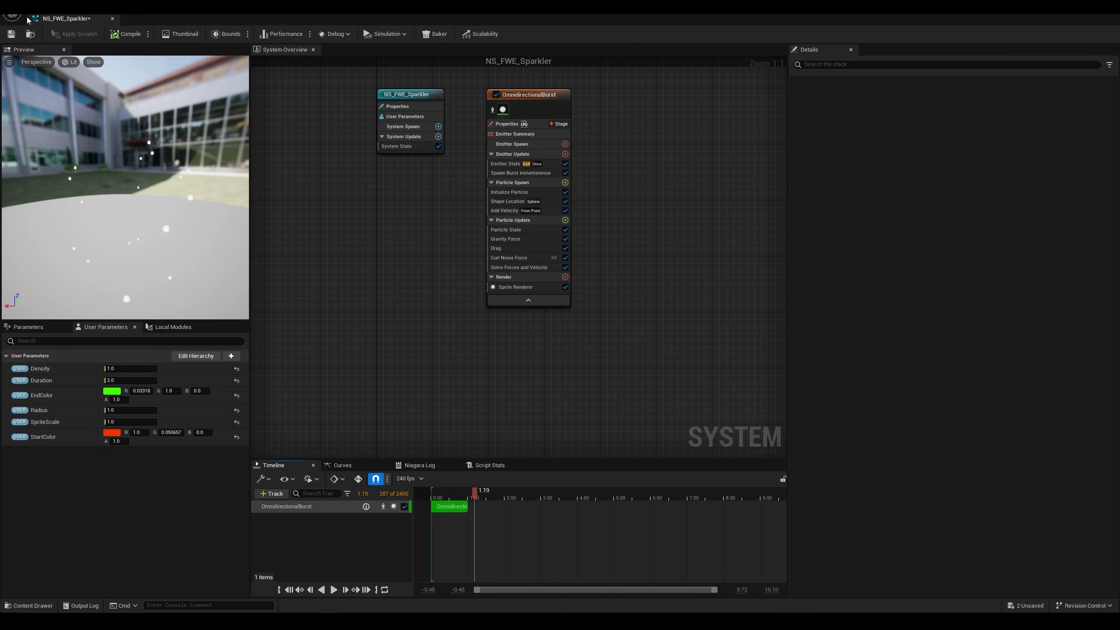
# Step: Delete the Curl Noise Force module from Particle Update and replay the burst from the start
pyautogui.click(511, 192)
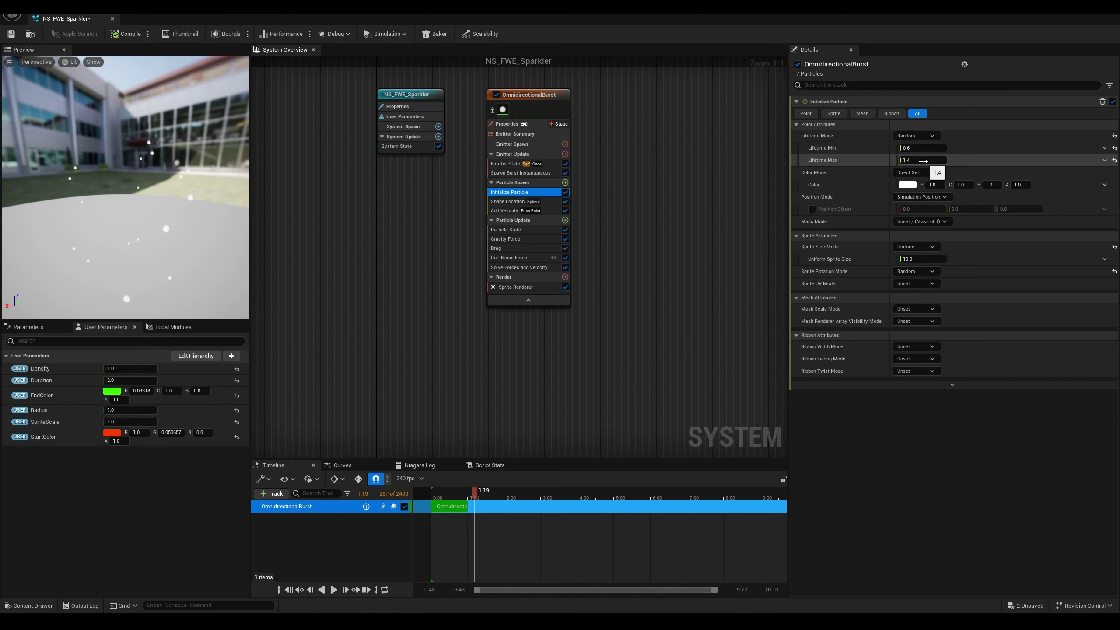
pyautogui.click(529, 260)
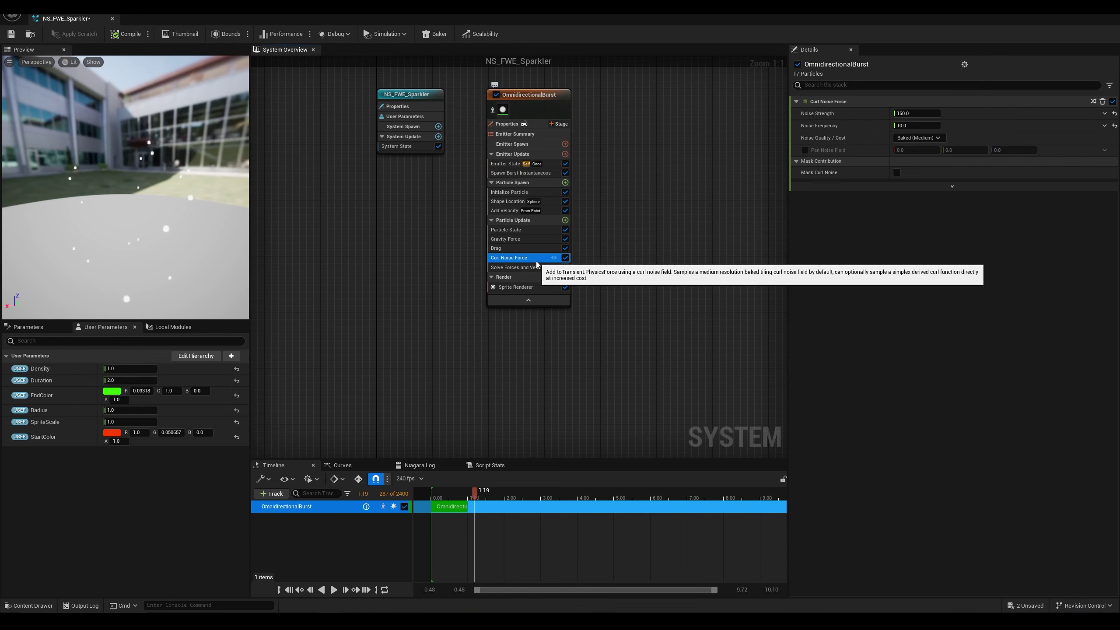
pyautogui.press('Delete')
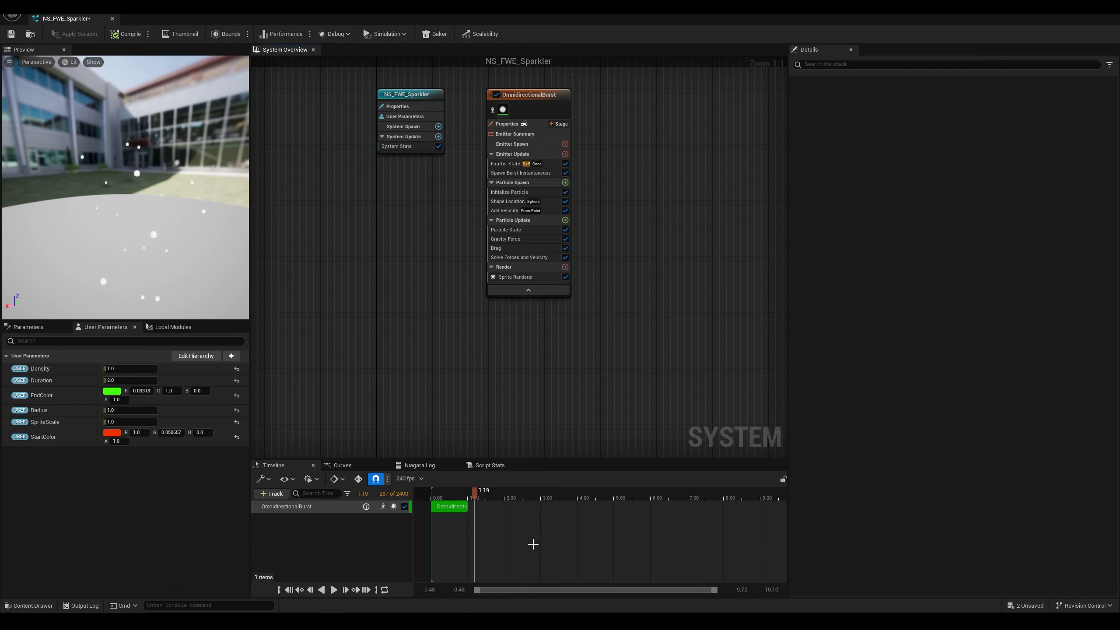
pyautogui.moveTo(474, 490); pyautogui.dragTo(430, 492)
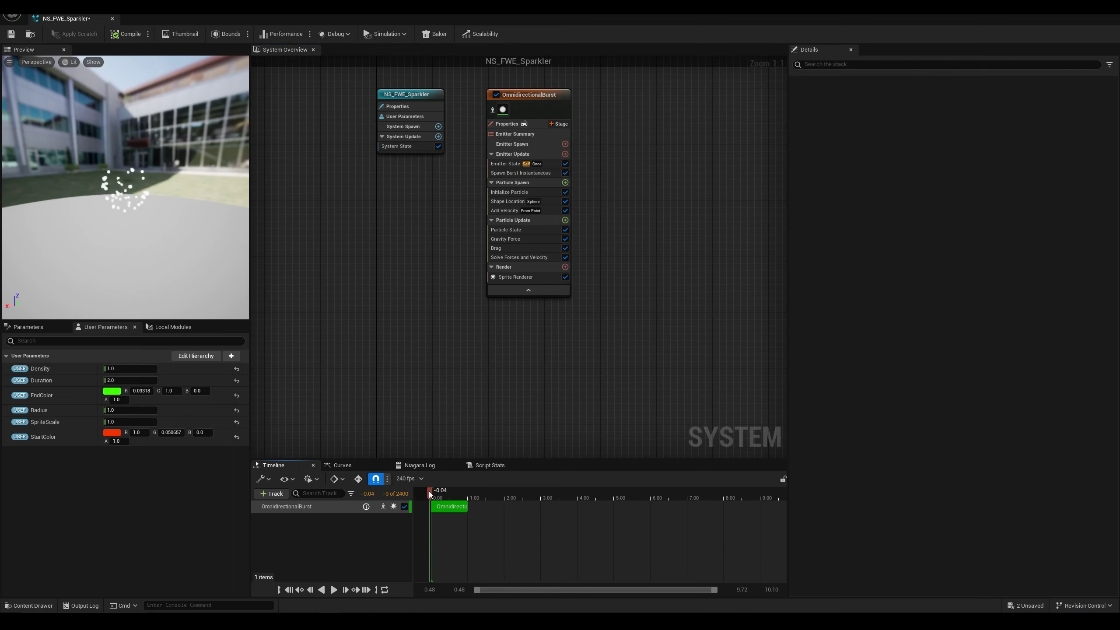
pyautogui.click(333, 589)
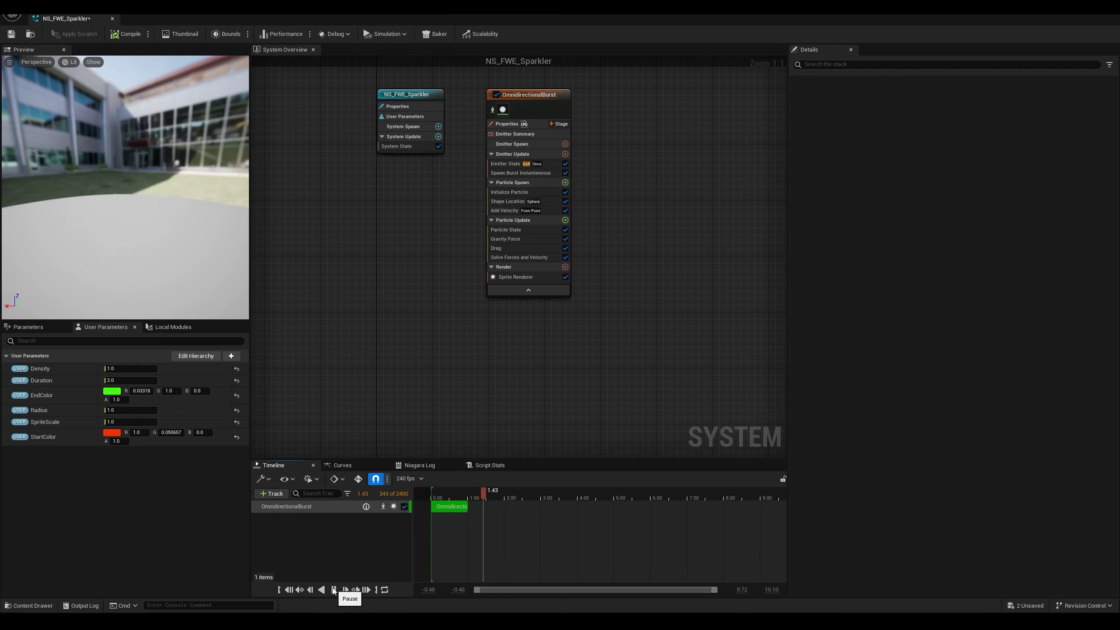
pyautogui.click(334, 589)
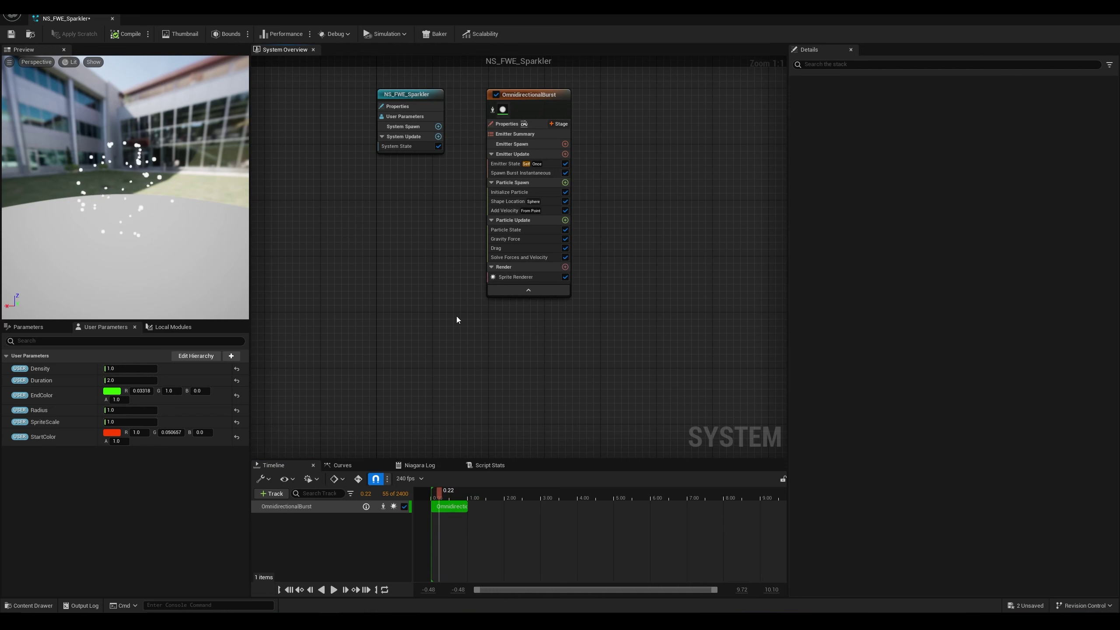
# Step: Add a Generate Death Event module to the OmnidirectionalBurst emitter's Particle Update stage
pyautogui.moveTo(457, 316); pyautogui.dragTo(397, 328, button='right')
pyautogui.click(448, 232)
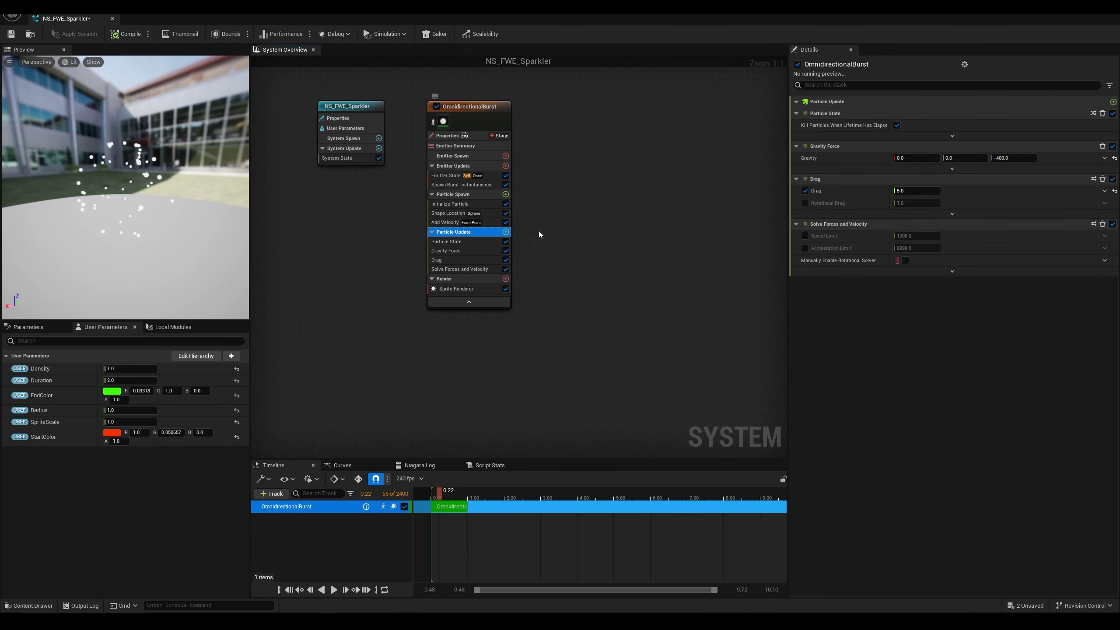
pyautogui.click(505, 233)
pyautogui.write('death')
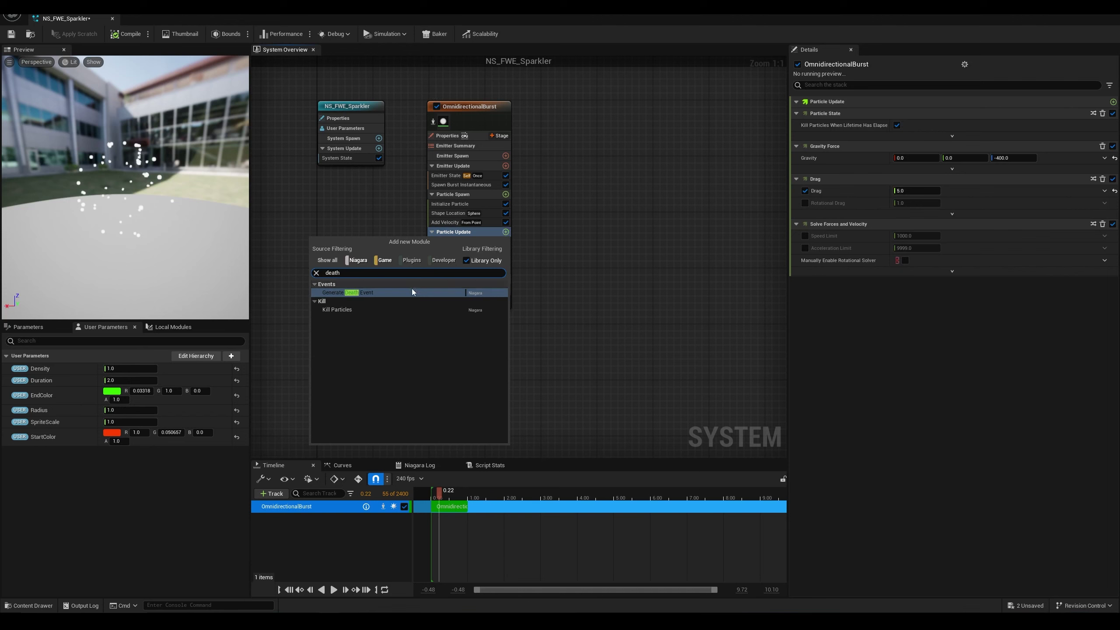
pyautogui.click(352, 292)
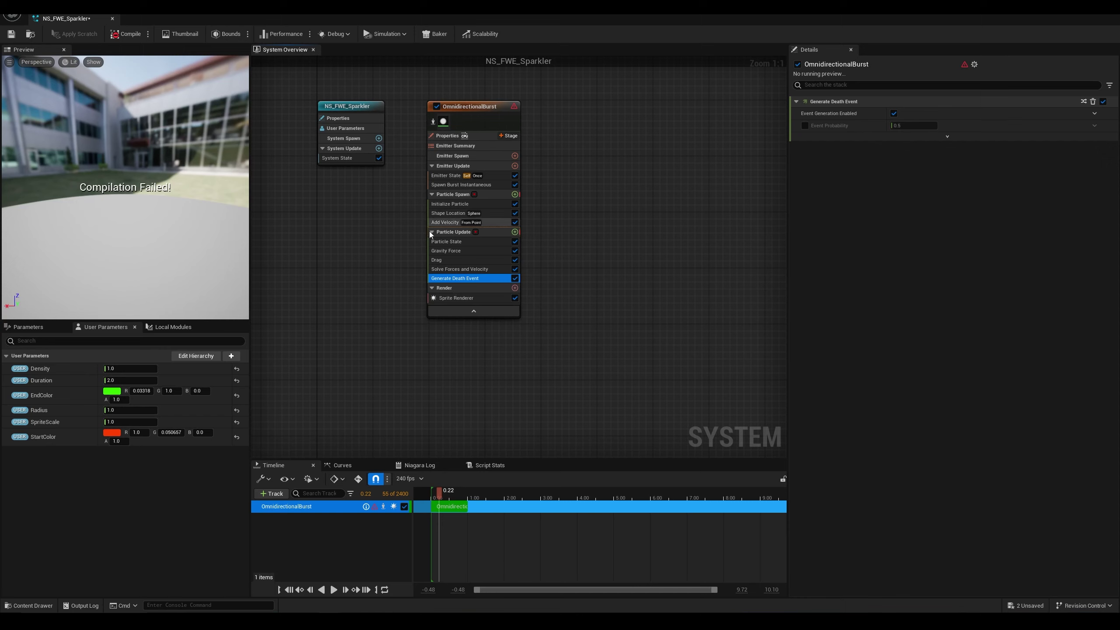
# Step: Examine the Particle Update compile error and the messages in the Niagara Log
pyautogui.moveTo(474, 232)
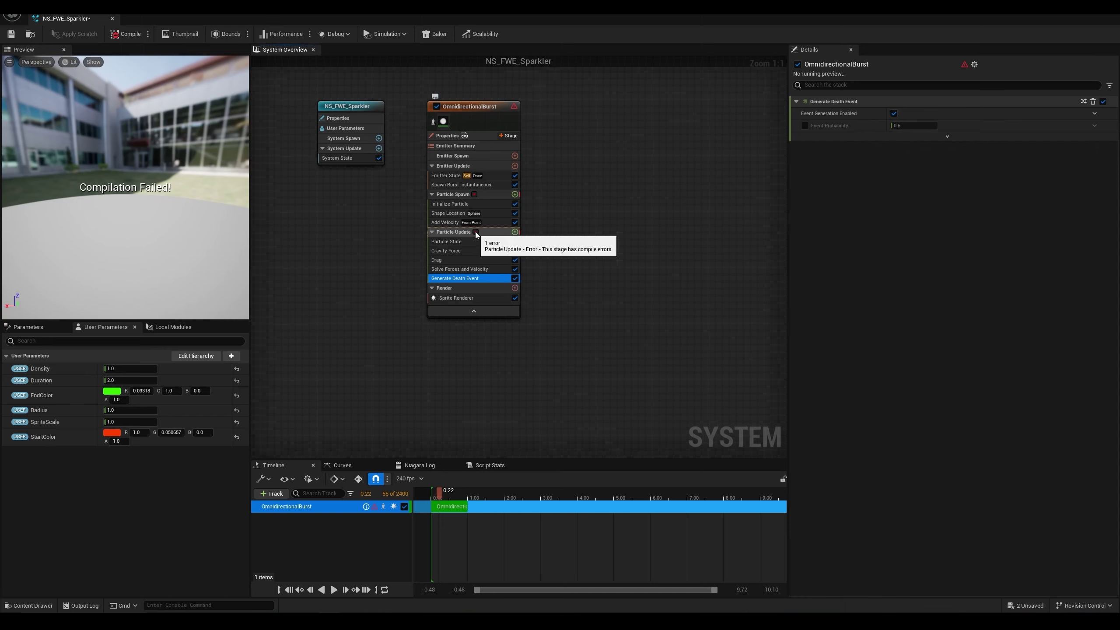
pyautogui.click(413, 467)
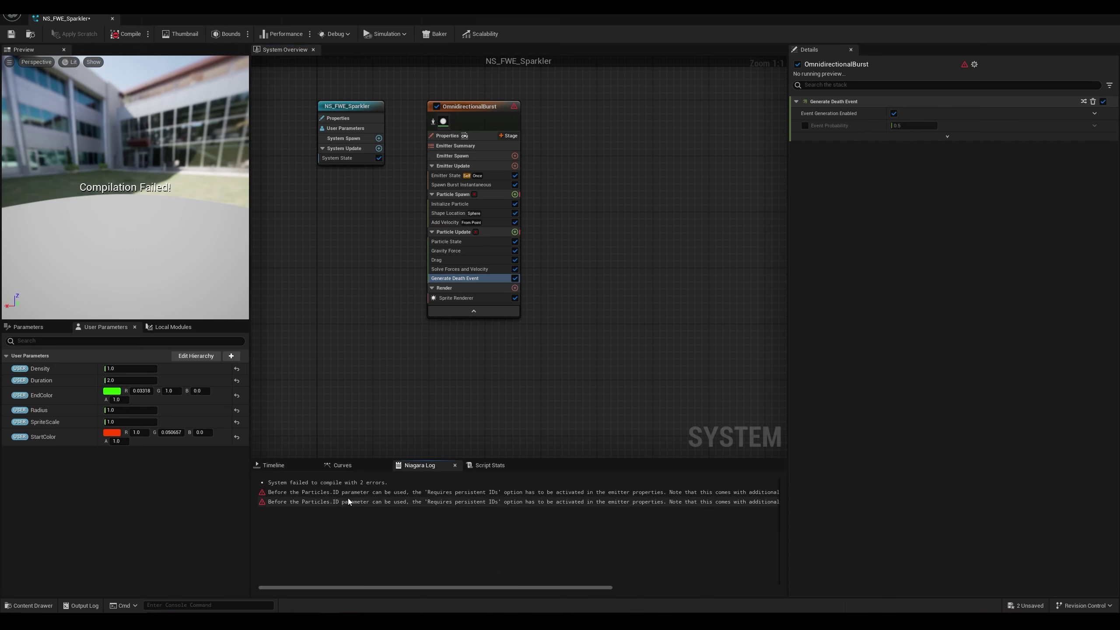
pyautogui.click(417, 491)
pyautogui.click(380, 502)
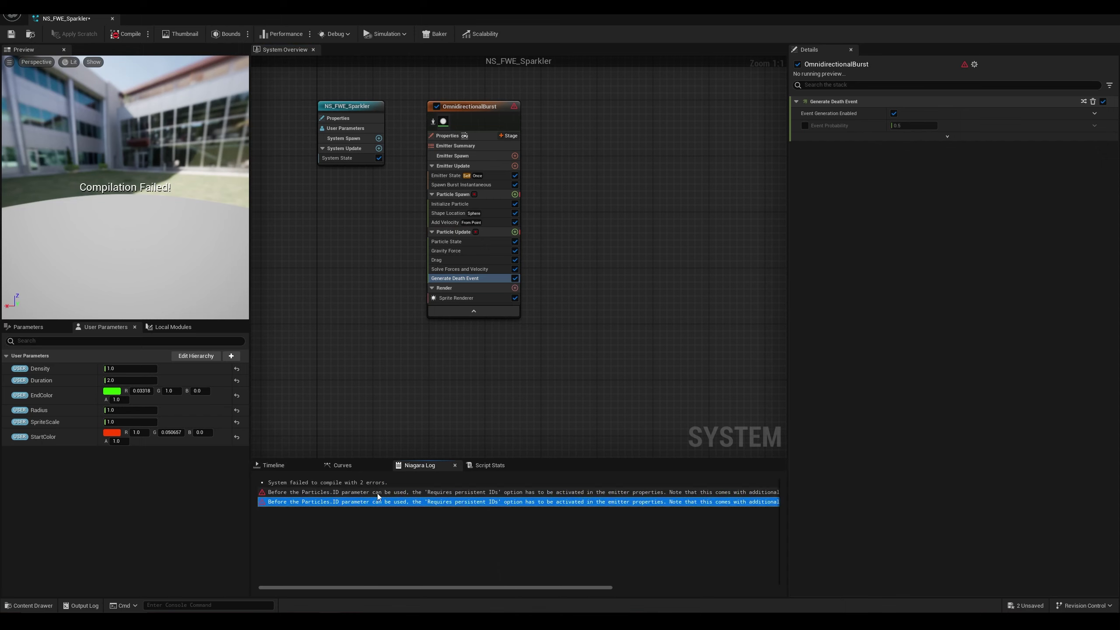
pyautogui.click(333, 492)
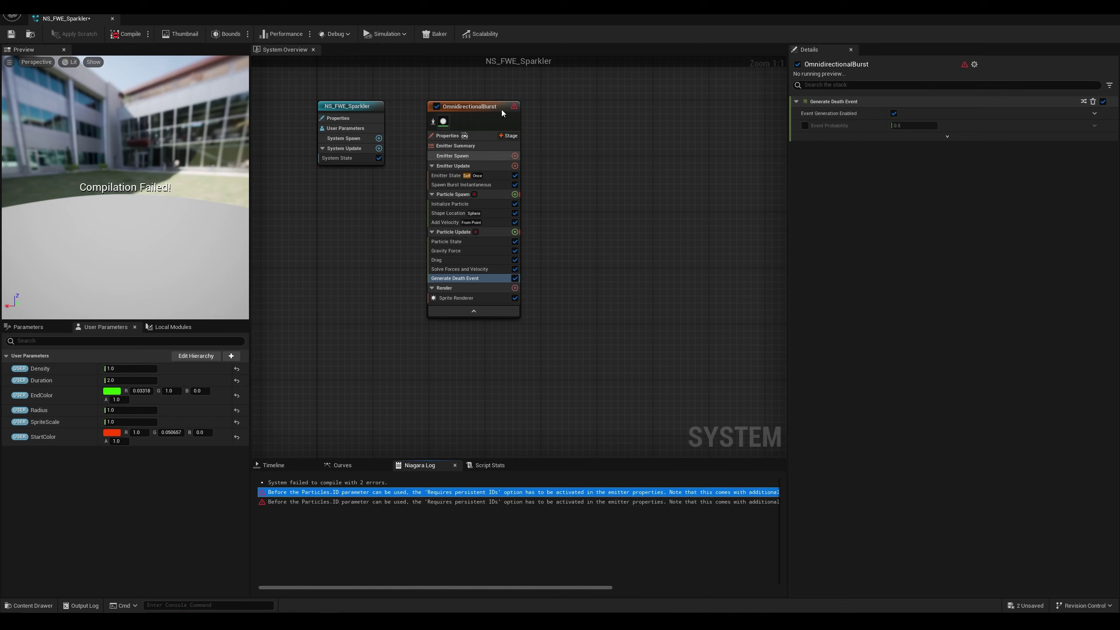
# Step: Enable Requires Persistent IDs in the OmnidirectionalBurst emitter's properties and save the system
pyautogui.click(454, 136)
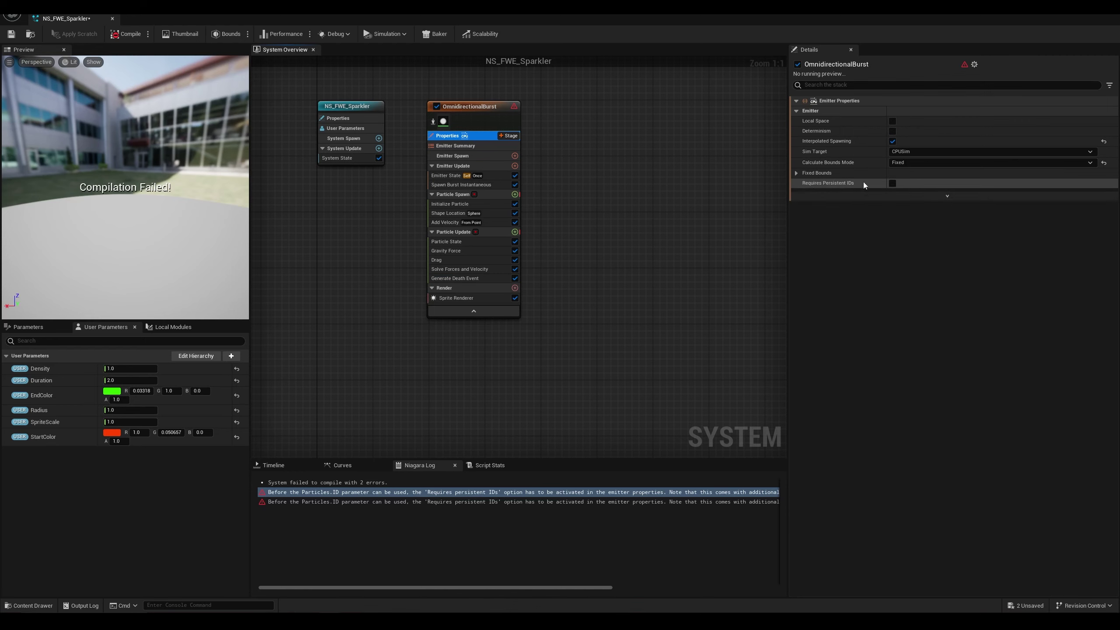
pyautogui.click(892, 184)
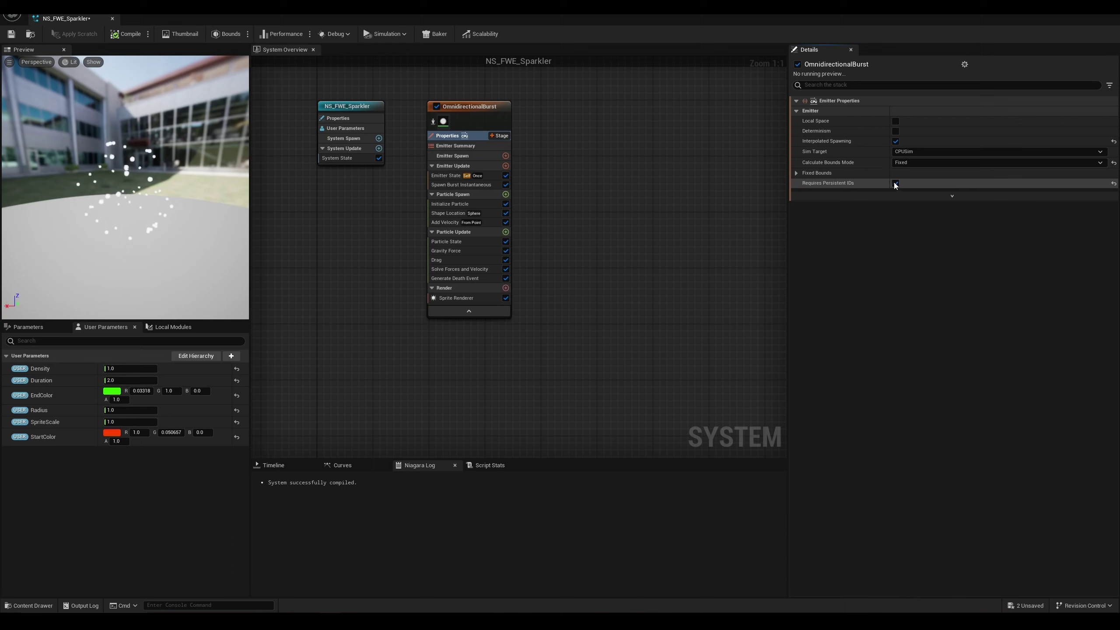
pyautogui.click(476, 278)
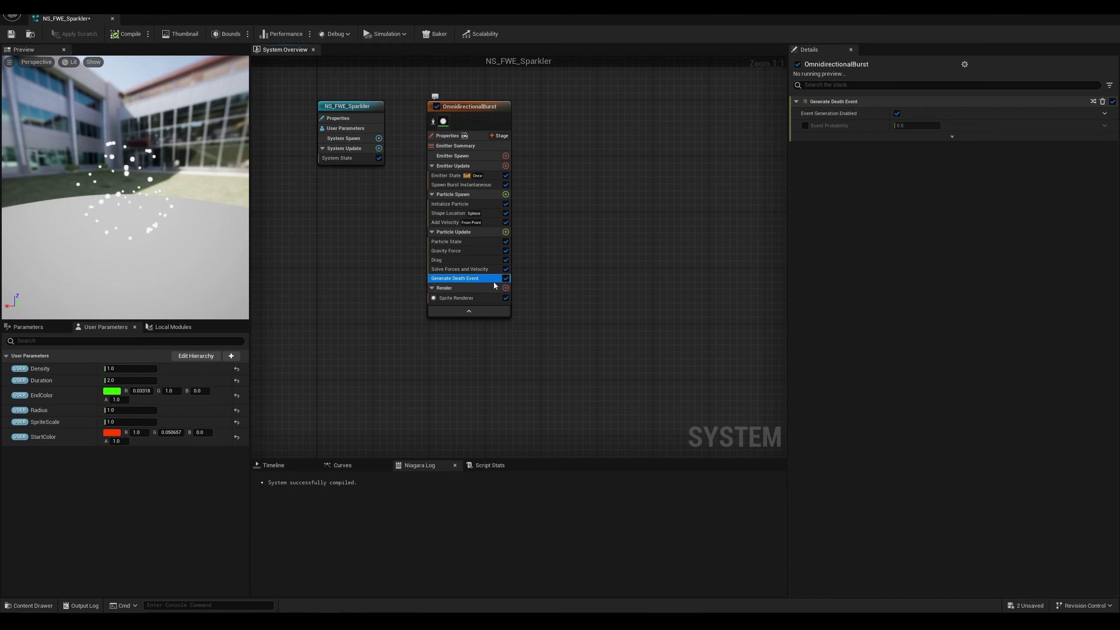
pyautogui.moveTo(576, 263); pyautogui.dragTo(523, 283, button='right')
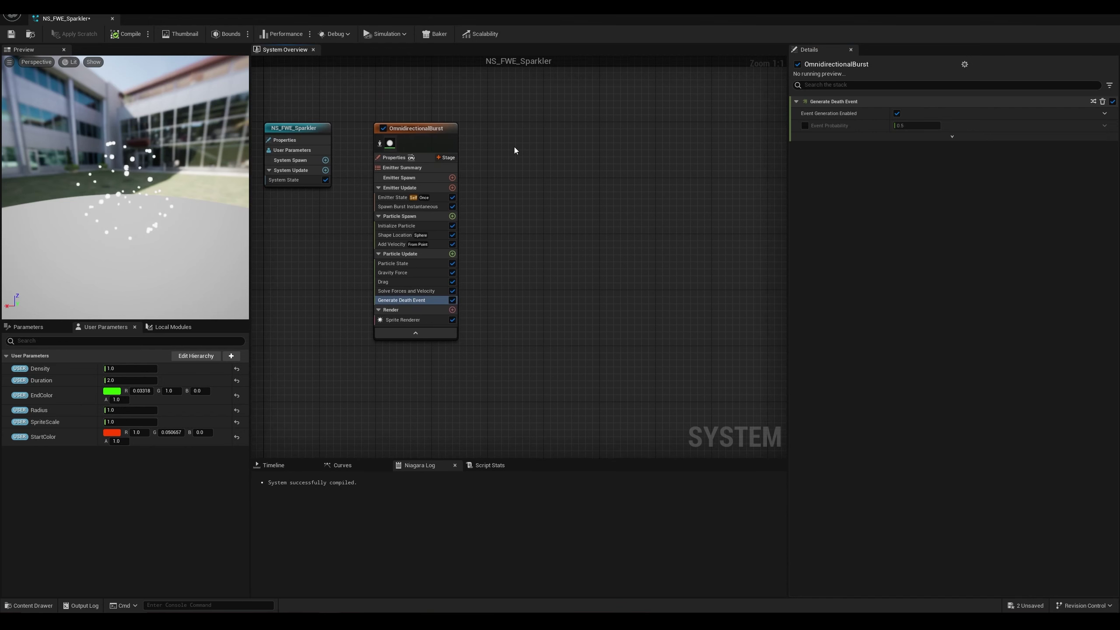
pyautogui.click(12, 34)
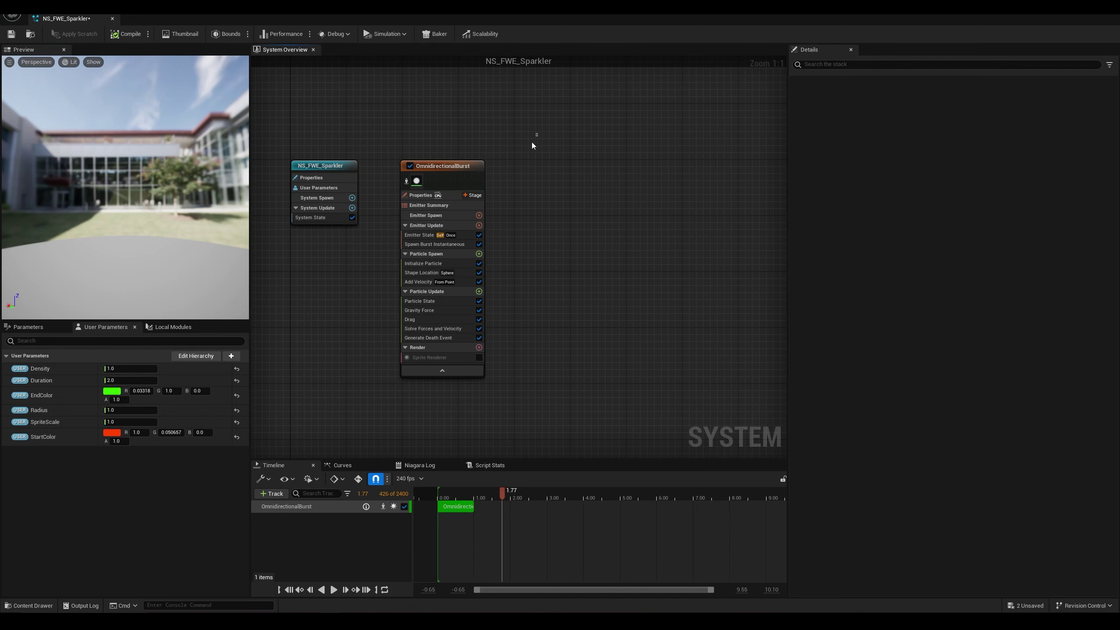
# Step: Copy the OmnidirectionalBurst emitter from the NS_FWE_SimpleRadial system and paste it into NS_FWE_Sparkler
pyautogui.moveTo(623, 132); pyautogui.dragTo(373, 411)
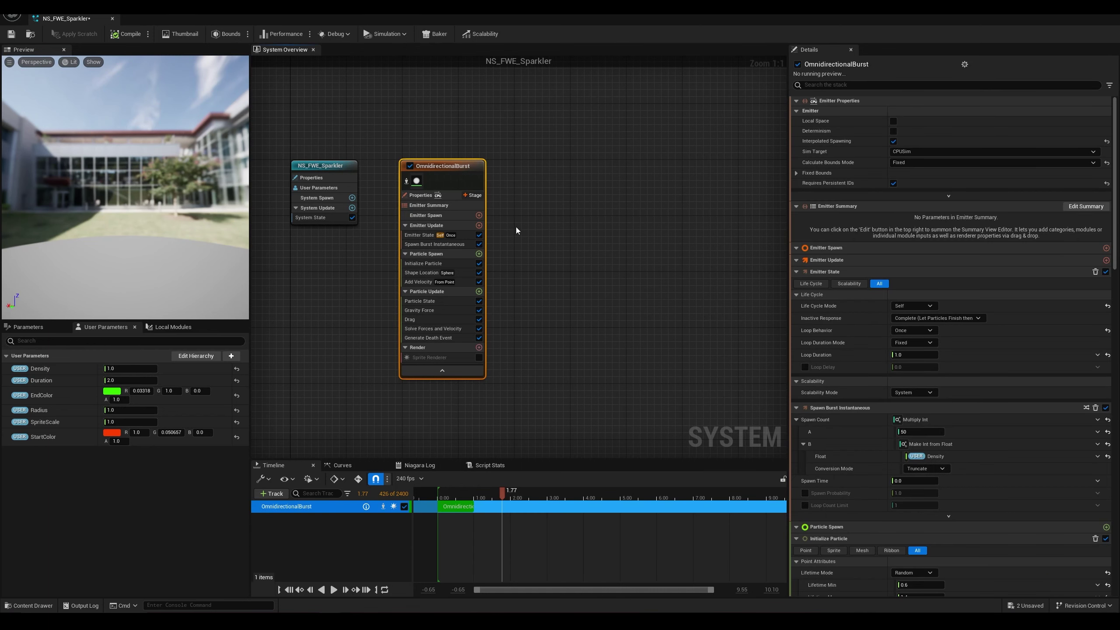
pyautogui.click(554, 248)
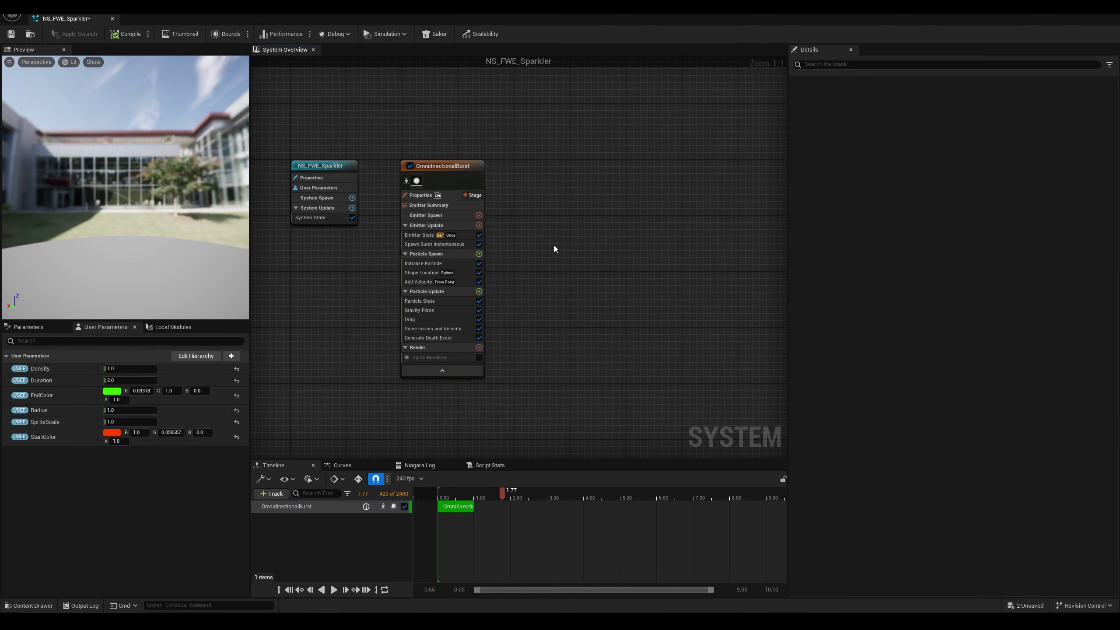
pyautogui.click(32, 607)
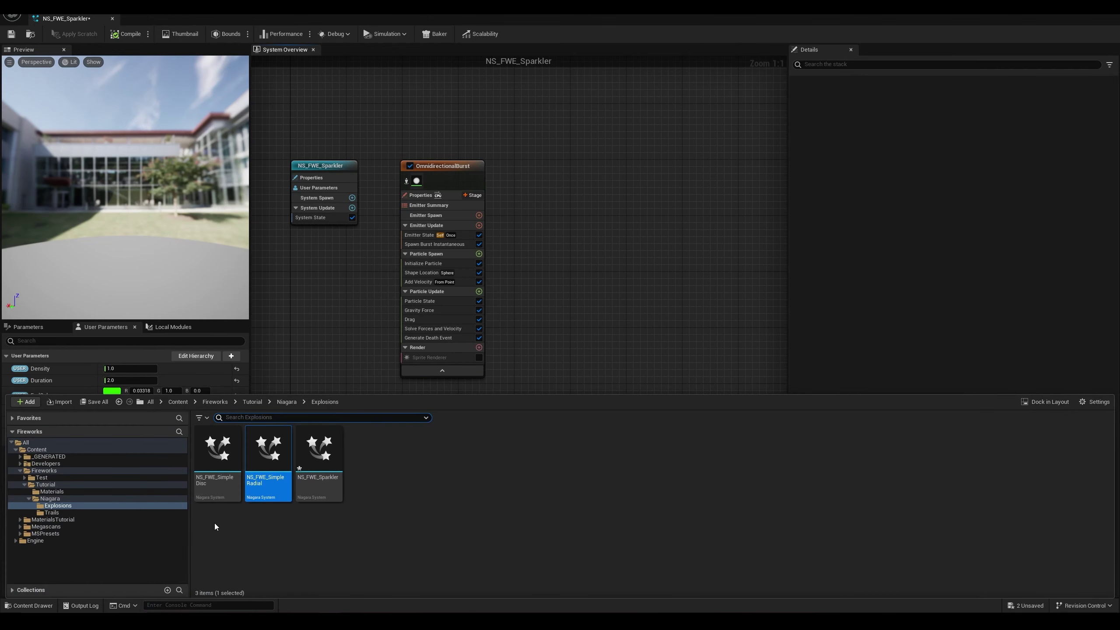
pyautogui.click(288, 555)
pyautogui.doubleClick(266, 461)
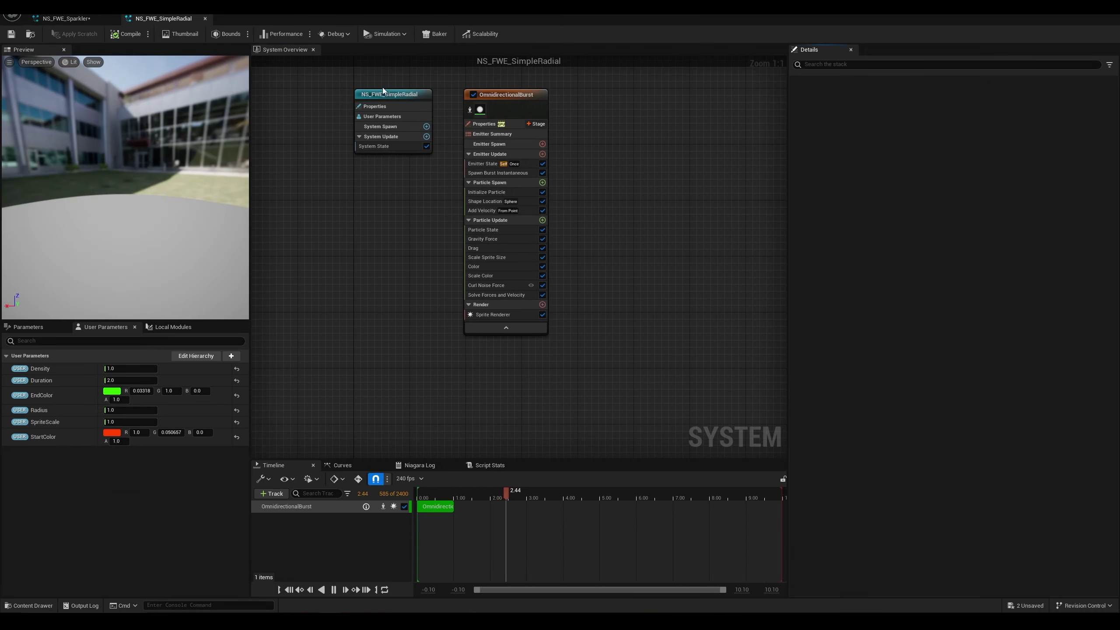
pyautogui.click(333, 589)
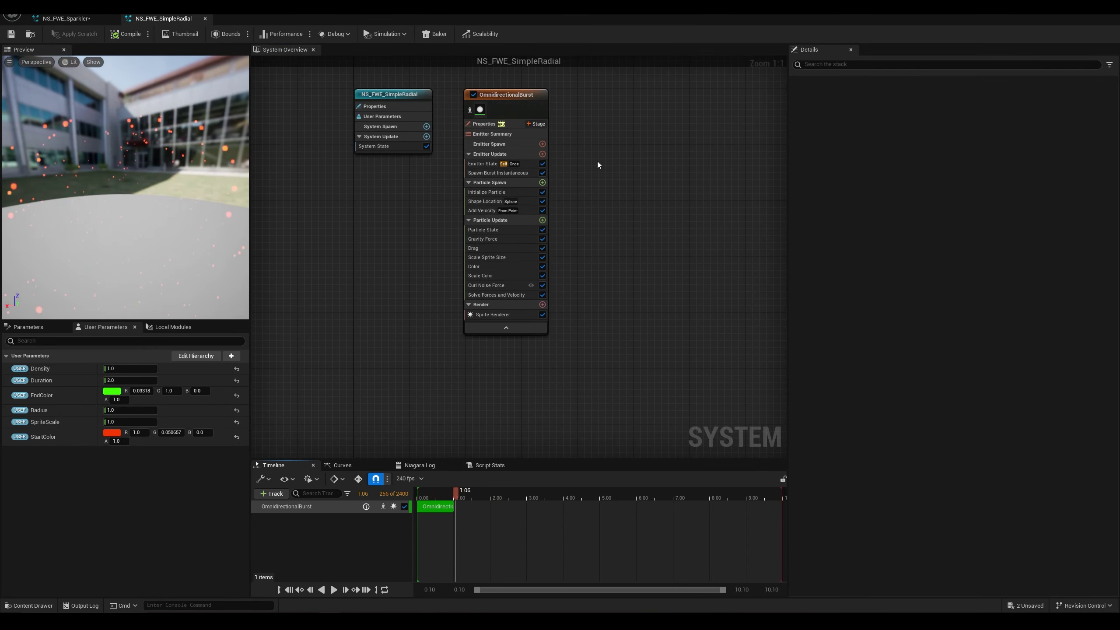
pyautogui.click(511, 98)
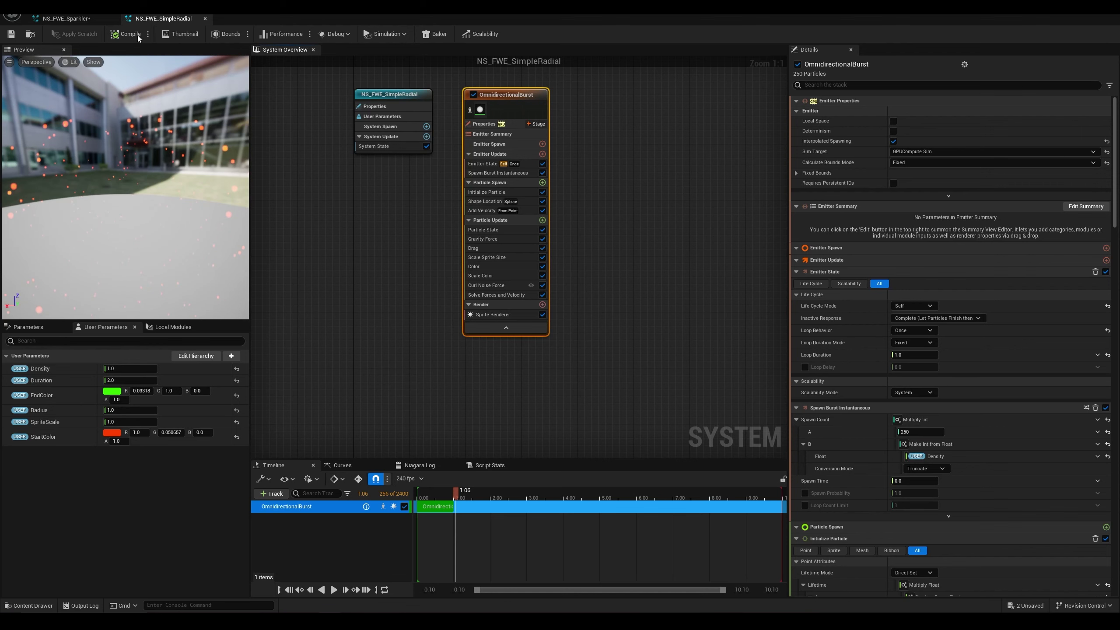
pyautogui.click(66, 18)
pyautogui.hotkey('ctrl', 'v')
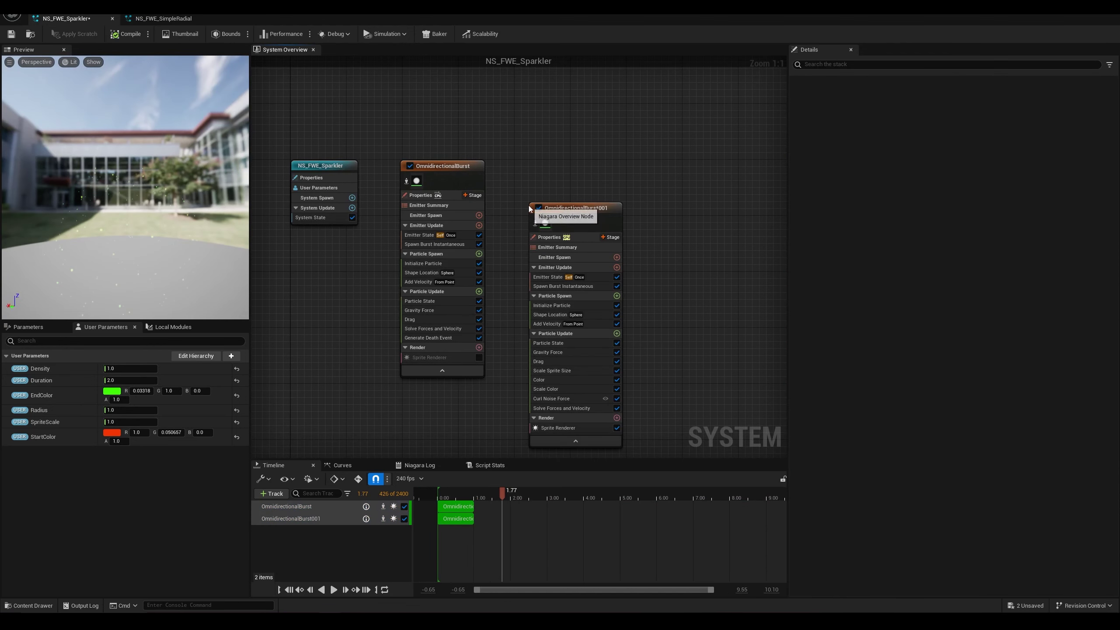
# Step: Close NS_FWE_SimpleRadial and align the pasted OmnidirectionalBurst001 emitter beside the original emitter
pyautogui.click(206, 17)
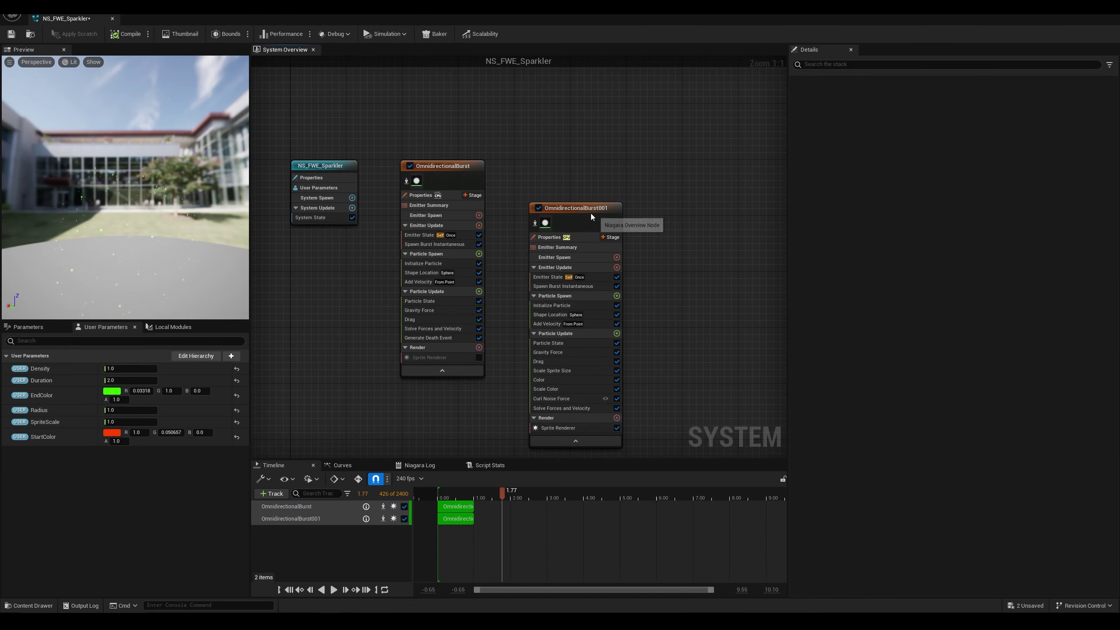
pyautogui.moveTo(591, 216); pyautogui.dragTo(565, 164)
pyautogui.click(644, 148)
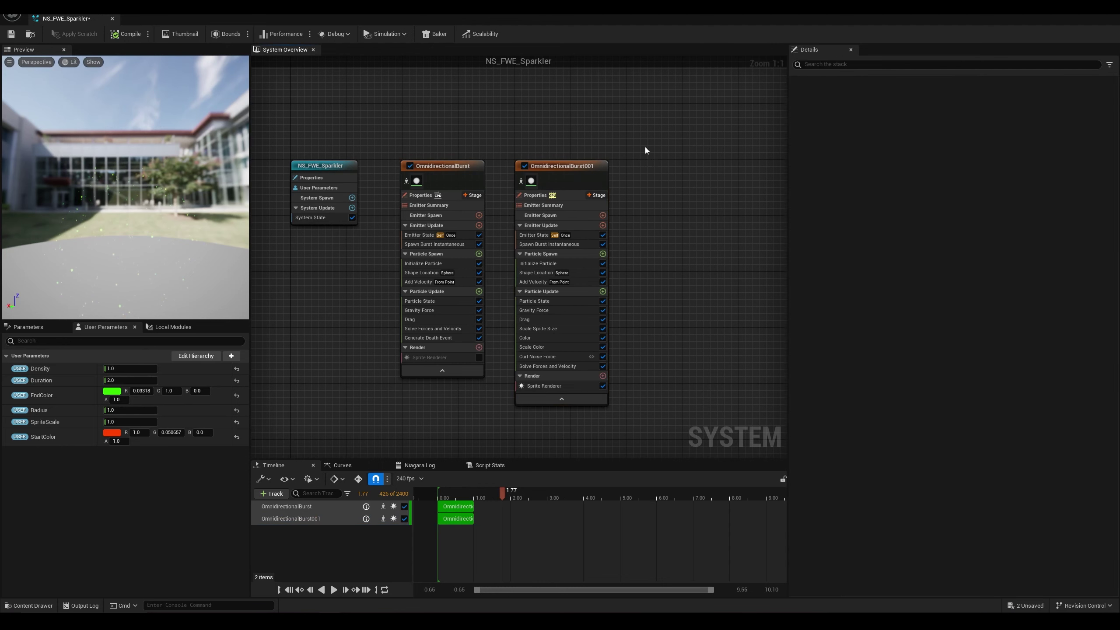
# Step: Set the Sim Target of the OmnidirectionalBurst001 emitter to CPUSim in its properties
pyautogui.click(551, 196)
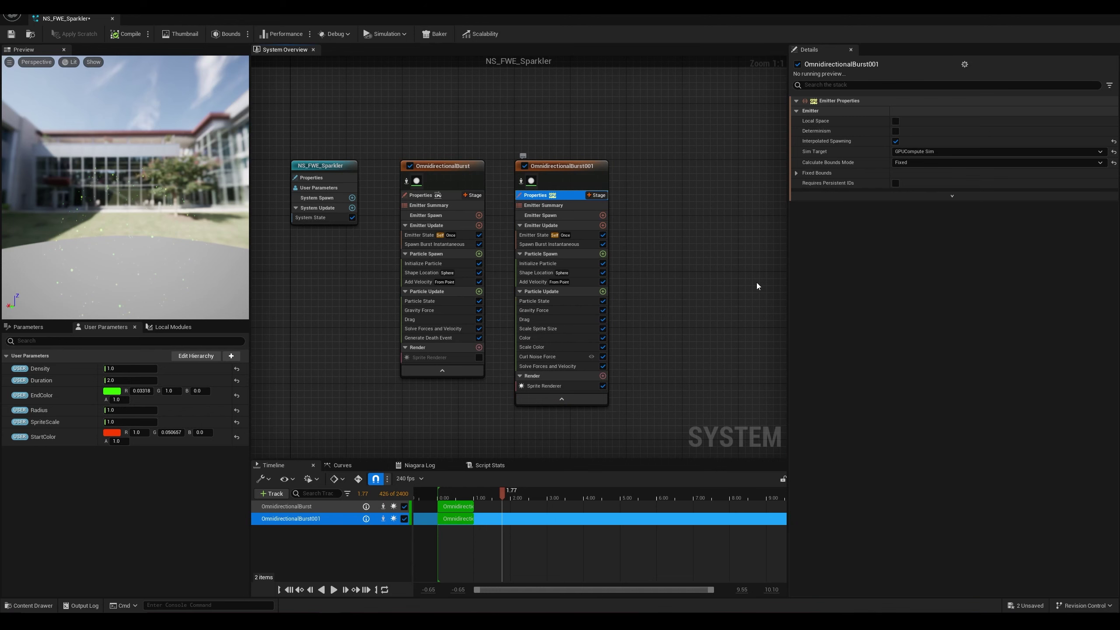
pyautogui.click(913, 151)
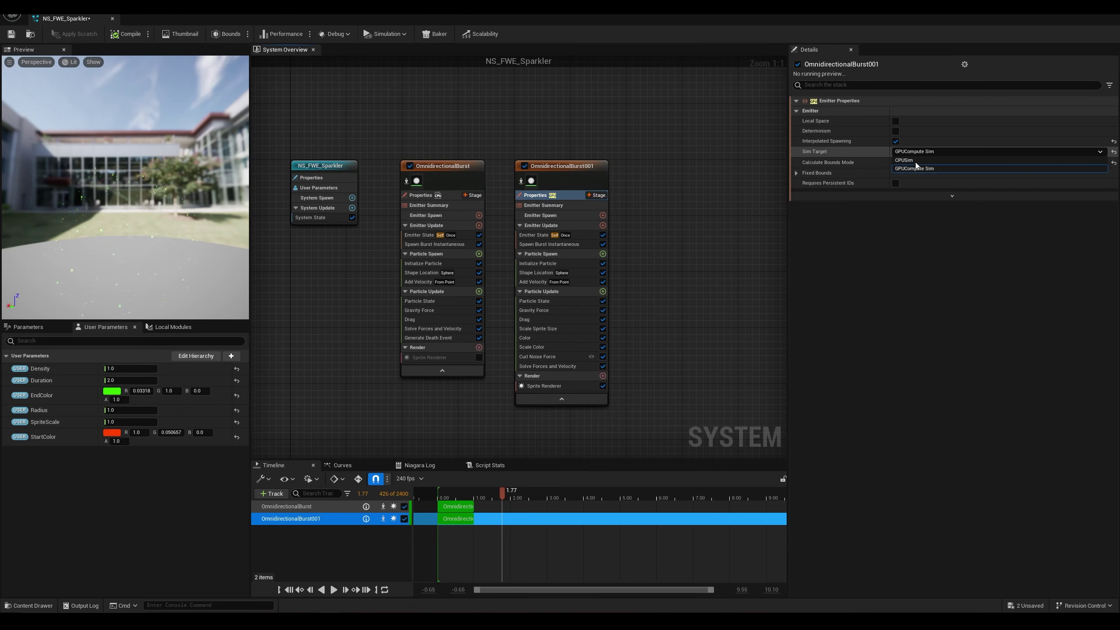
pyautogui.click(913, 160)
# Step: Move the timeline to about 0.36 and enable the Sprite Renderer of the original OmnidirectionalBurst emitter
pyautogui.moveTo(720, 277); pyautogui.dragTo(690, 253, button='right')
pyautogui.click(551, 210)
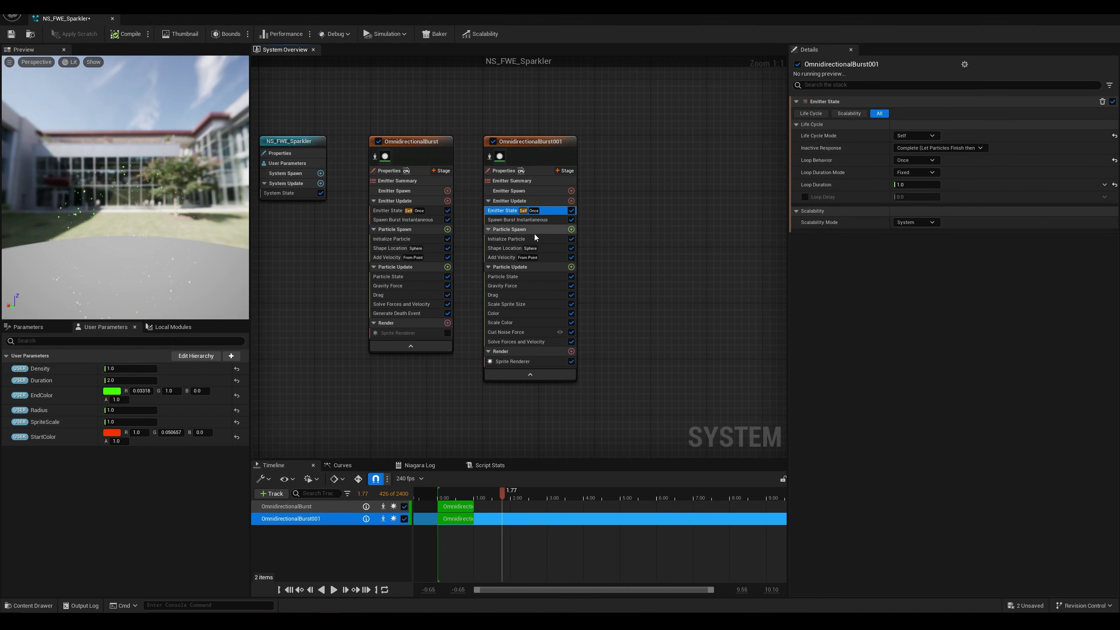
pyautogui.click(502, 220)
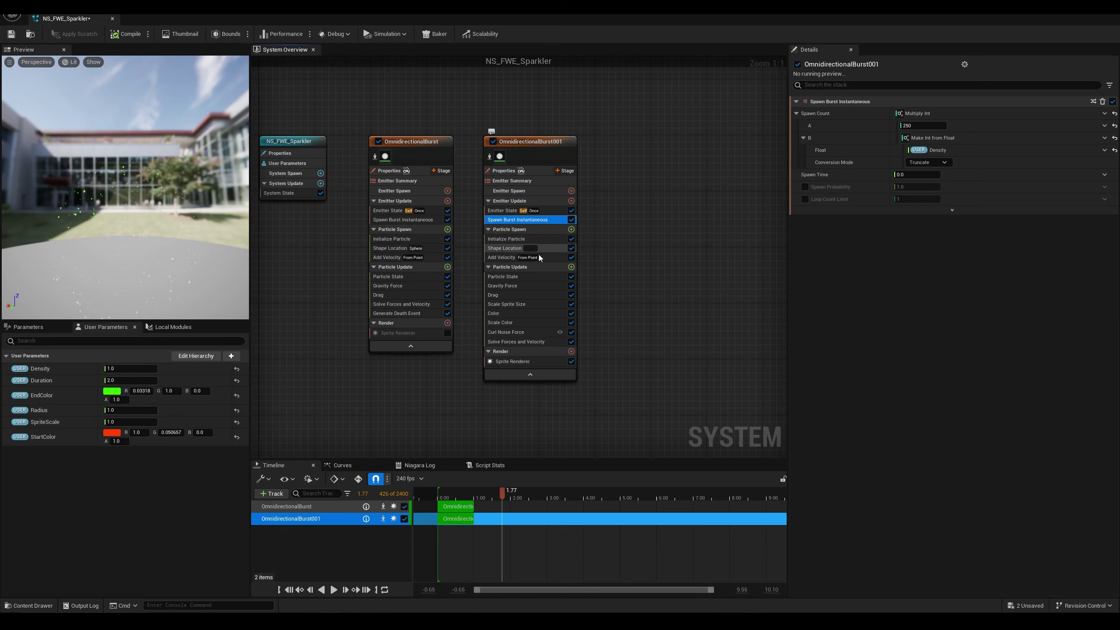
pyautogui.moveTo(630, 256); pyautogui.dragTo(669, 250, button='right')
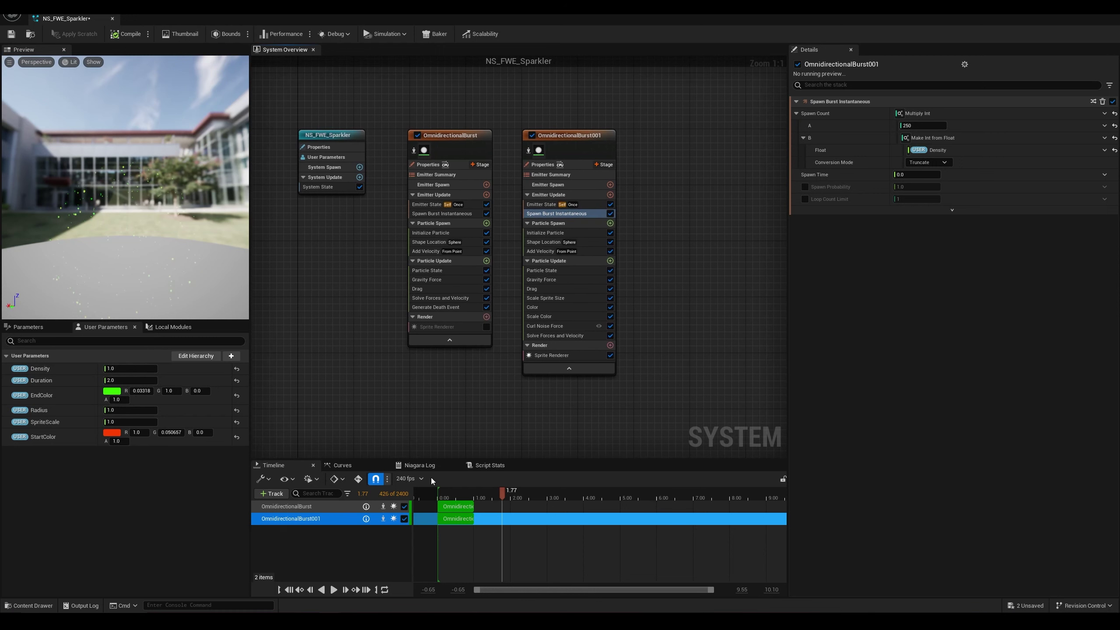
pyautogui.moveTo(494, 493); pyautogui.dragTo(450, 499)
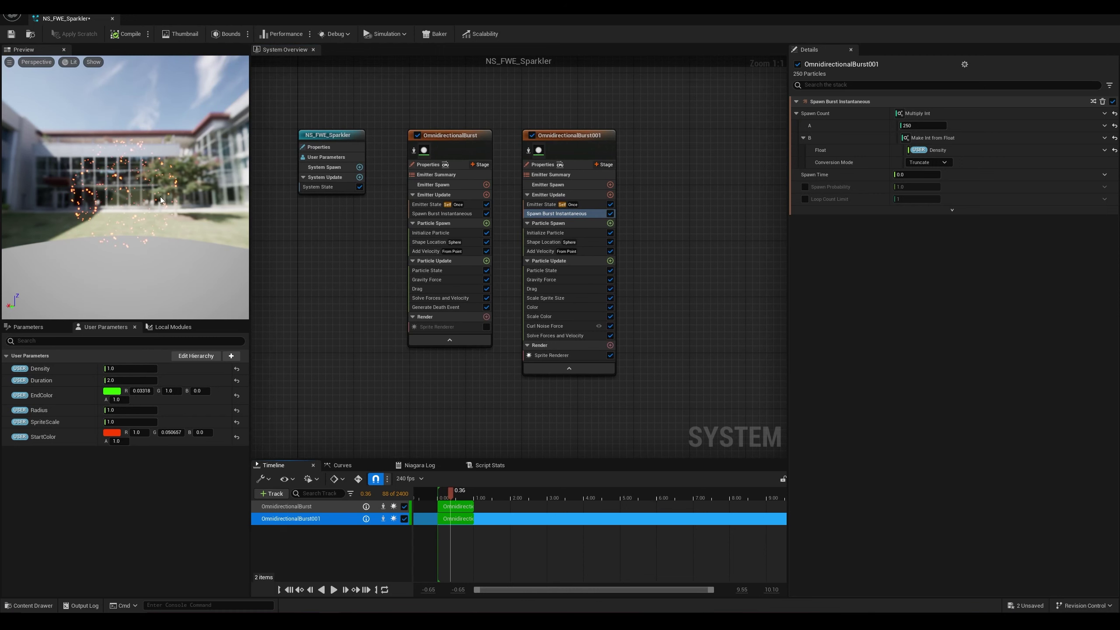
pyautogui.click(486, 326)
pyautogui.moveTo(182, 235); pyautogui.dragTo(198, 248)
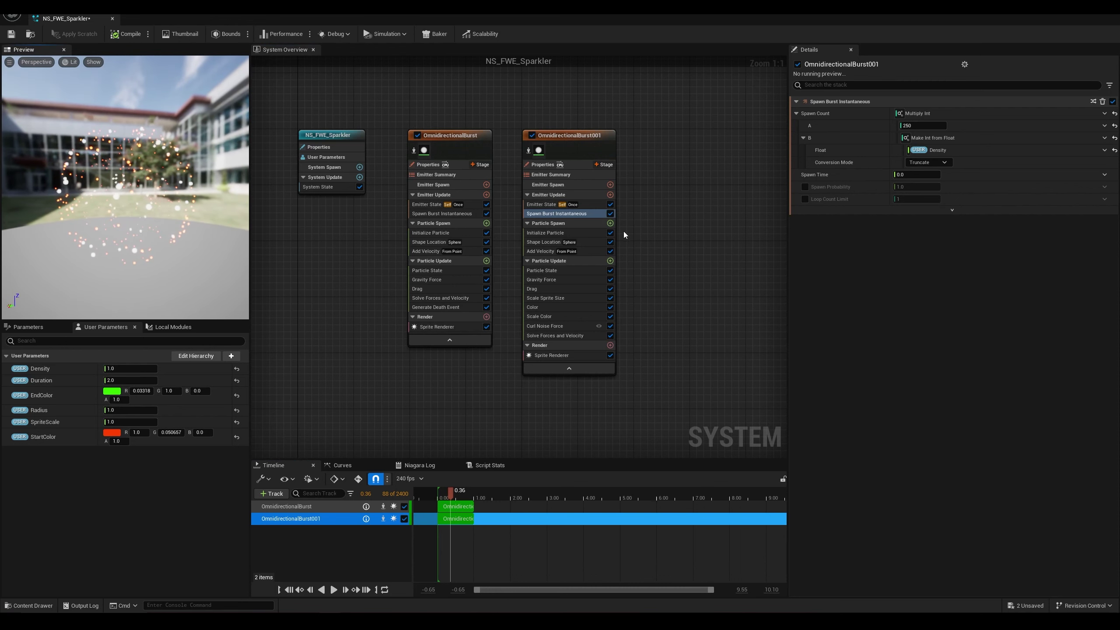
# Step: Set OmnidirectionalBurst001's random lifetime range in Initialize Particle to a minimum of 0.75 and a maximum of 1.4
pyautogui.click(573, 233)
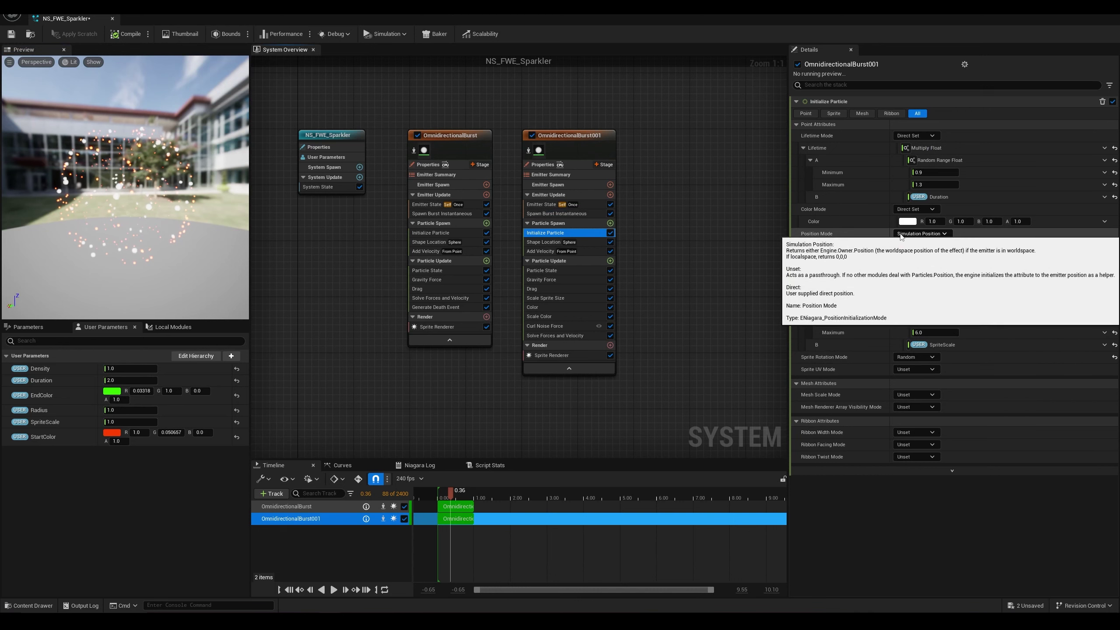
pyautogui.click(939, 173)
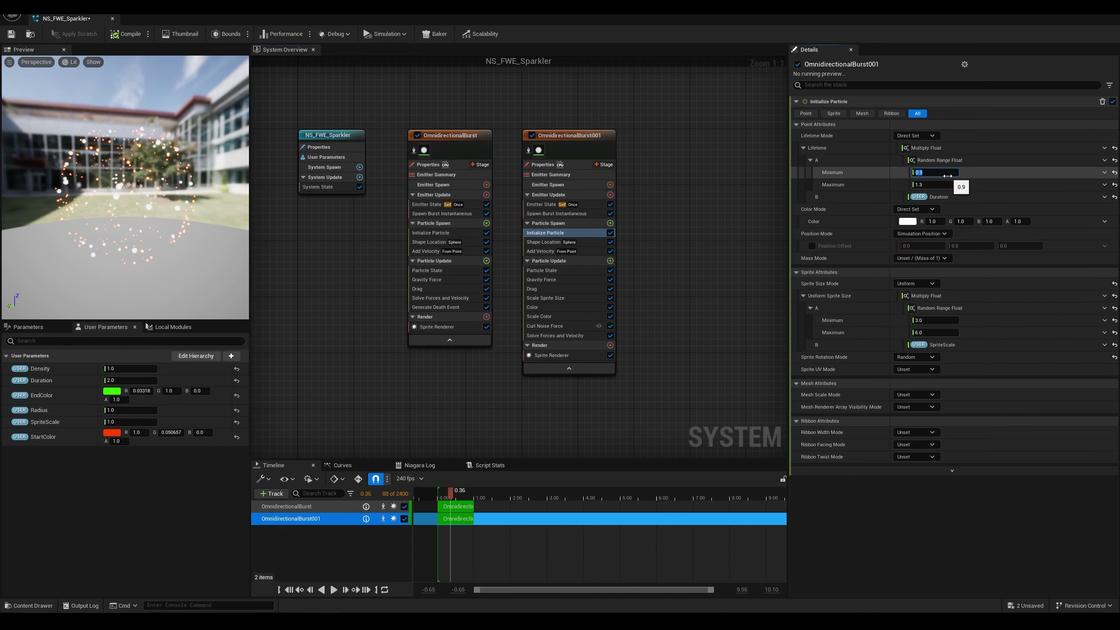
pyautogui.write('0.7')
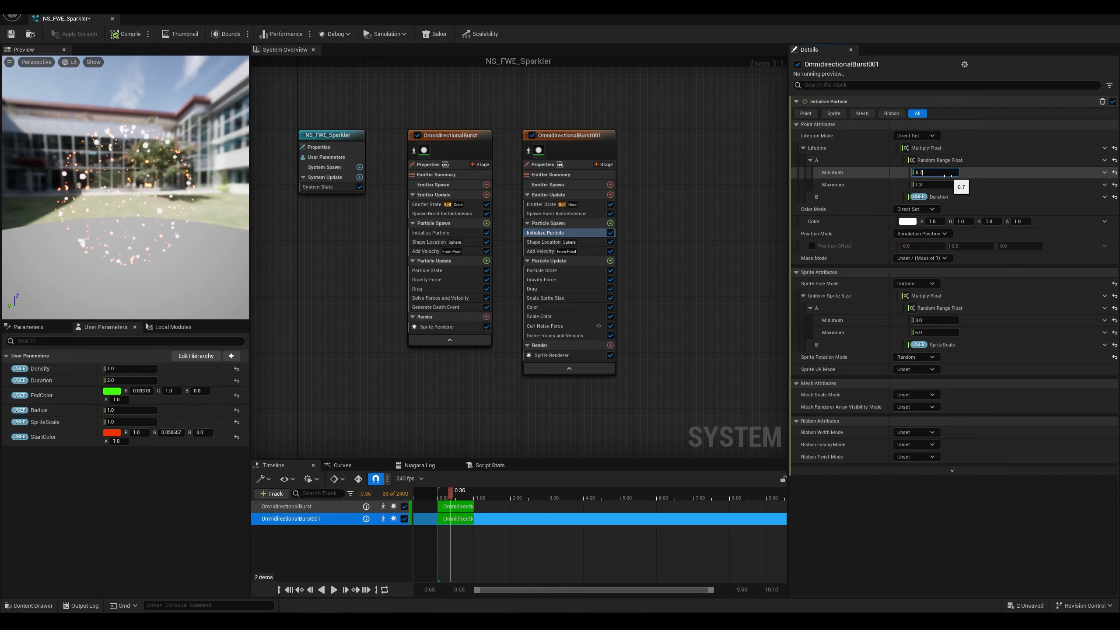
pyautogui.write('5')
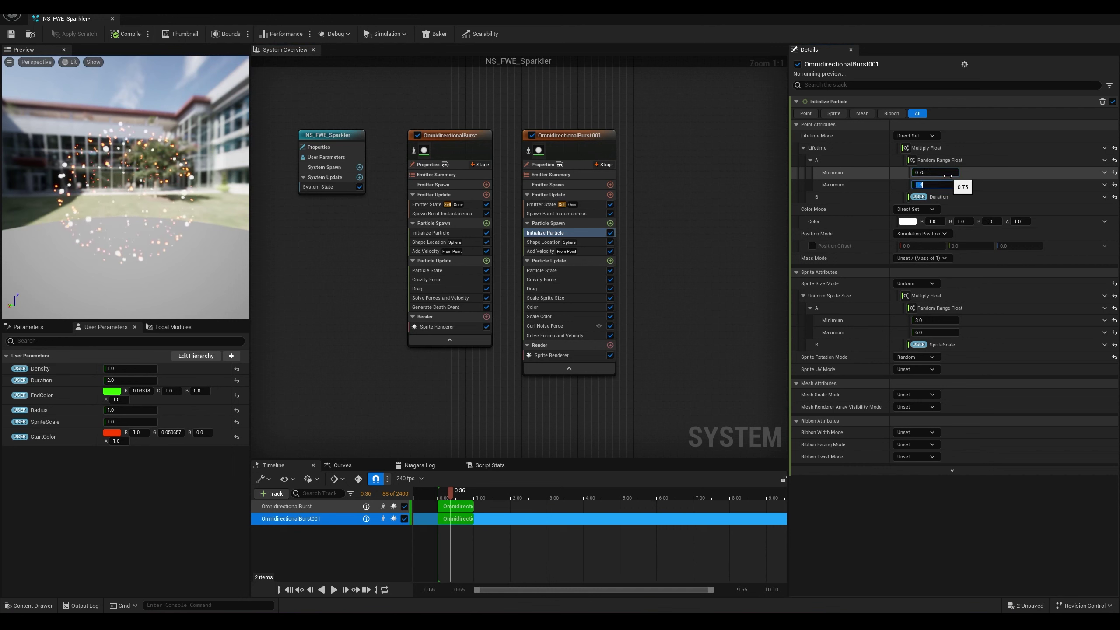
pyautogui.write('1.3')
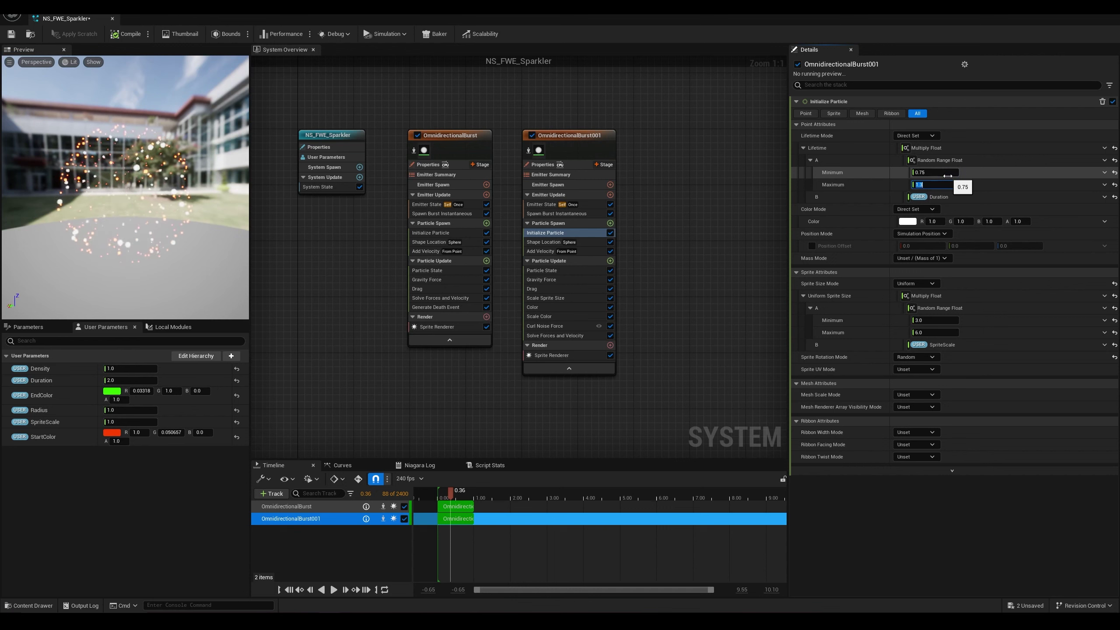
pyautogui.press('BackSpace')
pyautogui.write('4')
pyautogui.press('Return')
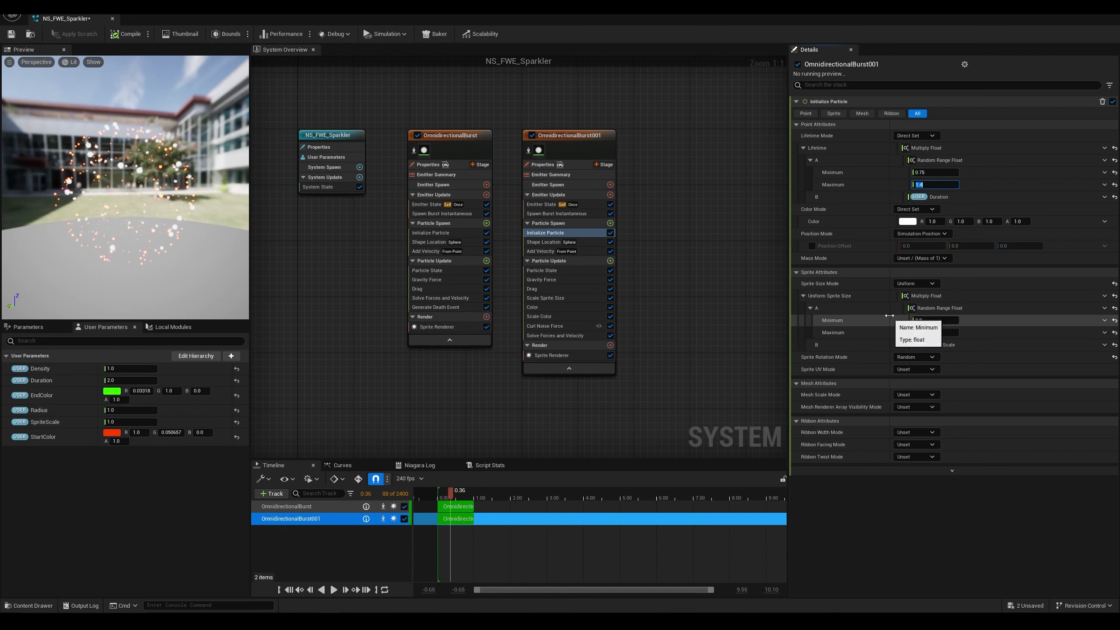
# Step: Set OmnidirectionalBurst001's random uniform sprite size to 0.5 minimum and 1.0 maximum, and preview the burst at about 0.40 on the timeline
pyautogui.click(934, 321)
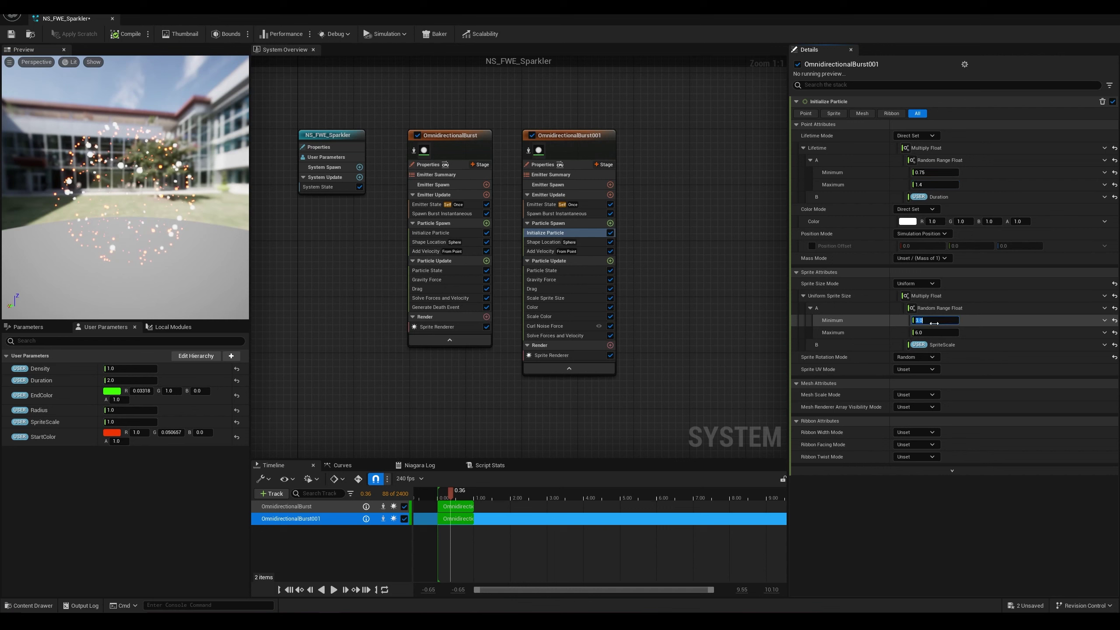
pyautogui.write('0.5')
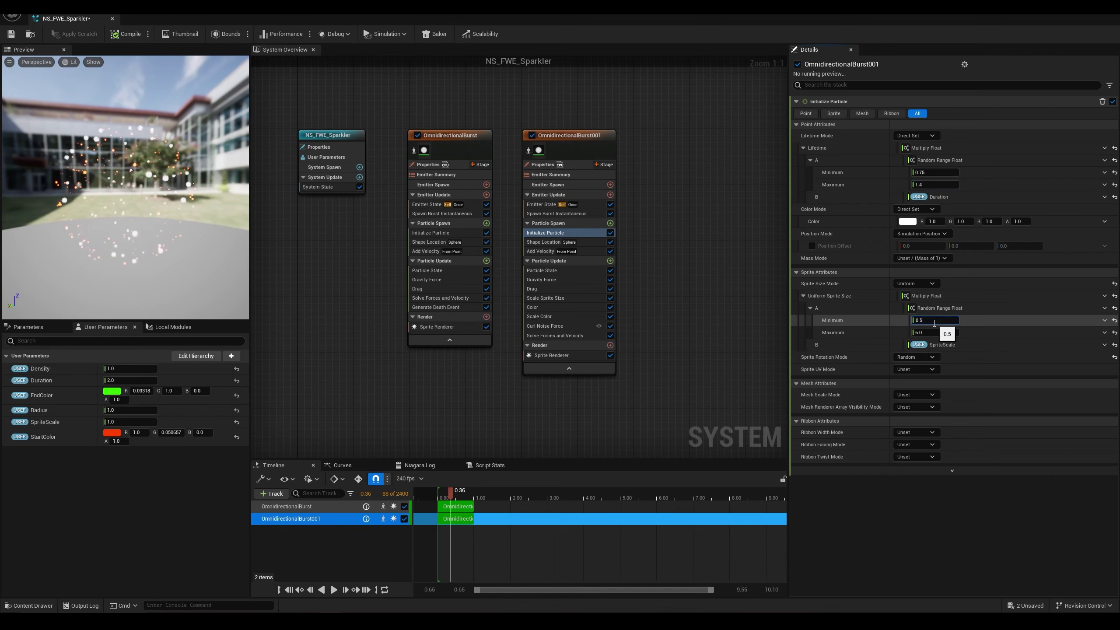
pyautogui.write('1')
pyautogui.press('Return')
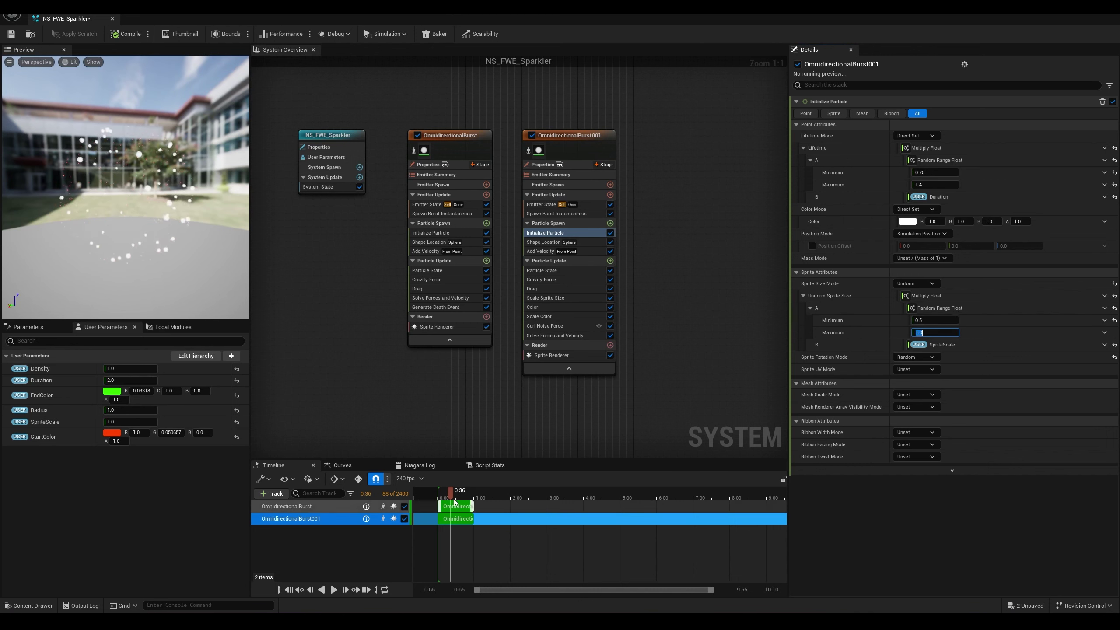
pyautogui.moveTo(451, 495); pyautogui.dragTo(452, 495)
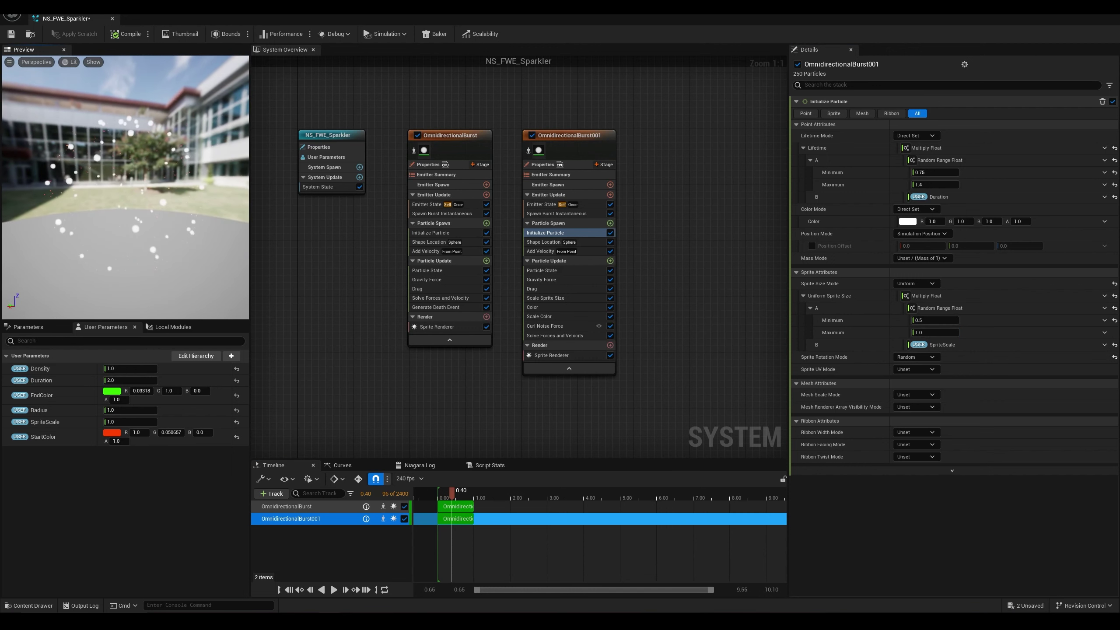
pyautogui.moveTo(167, 186); pyautogui.dragTo(150, 186)
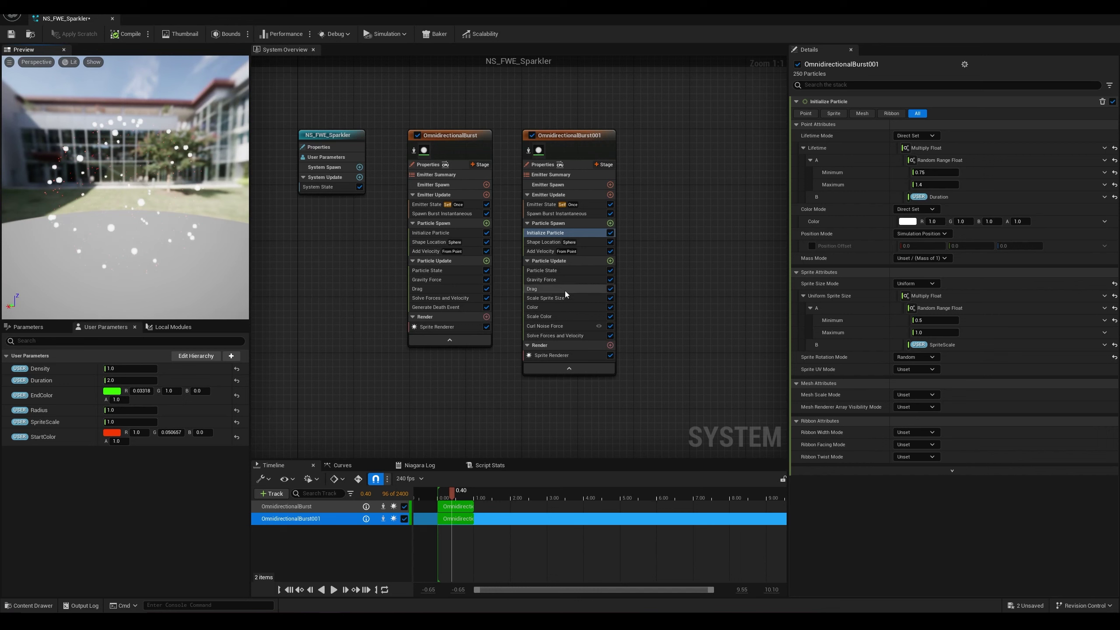
# Step: Set OmnidirectionalBurst001's Shape Location to a Sphere Radius of 10 and a Sphere Surface Distribution of 0
pyautogui.click(543, 242)
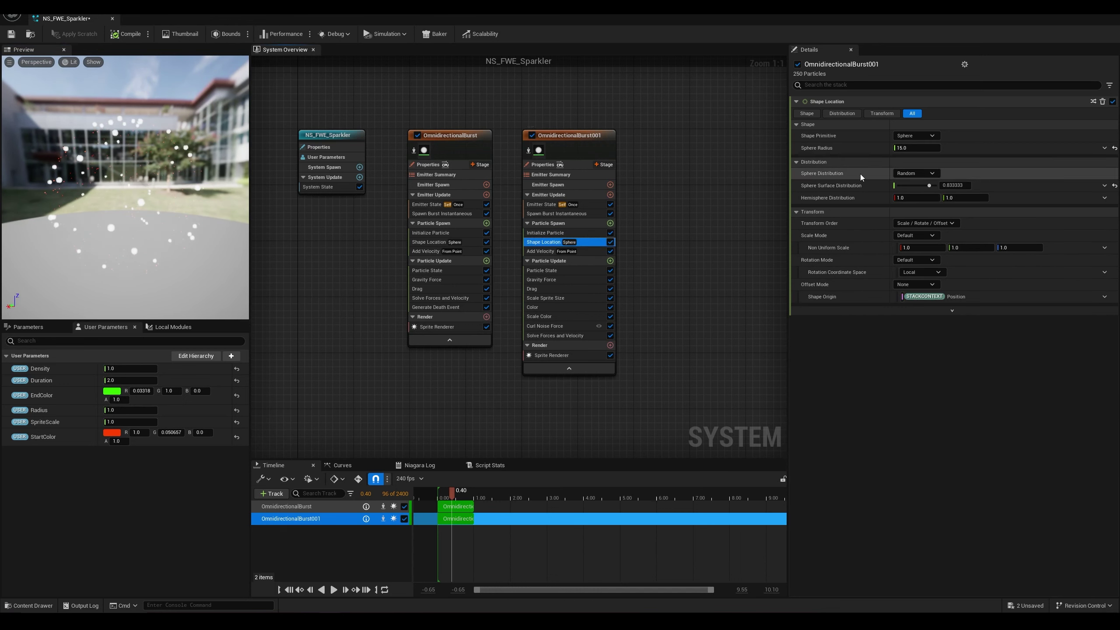
pyautogui.click(926, 149)
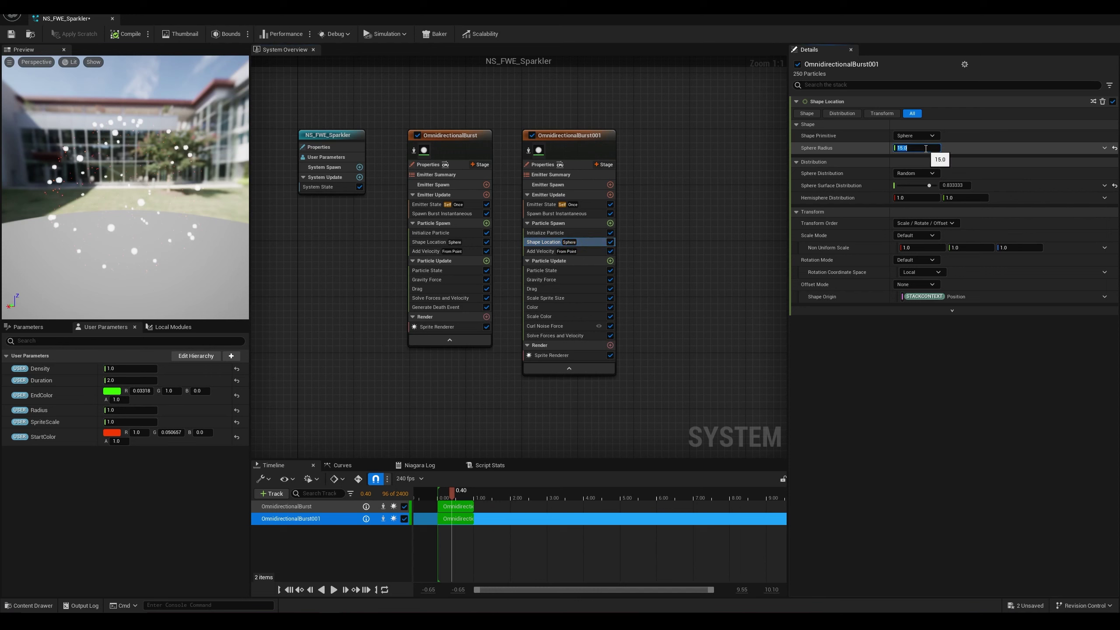
pyautogui.write('10')
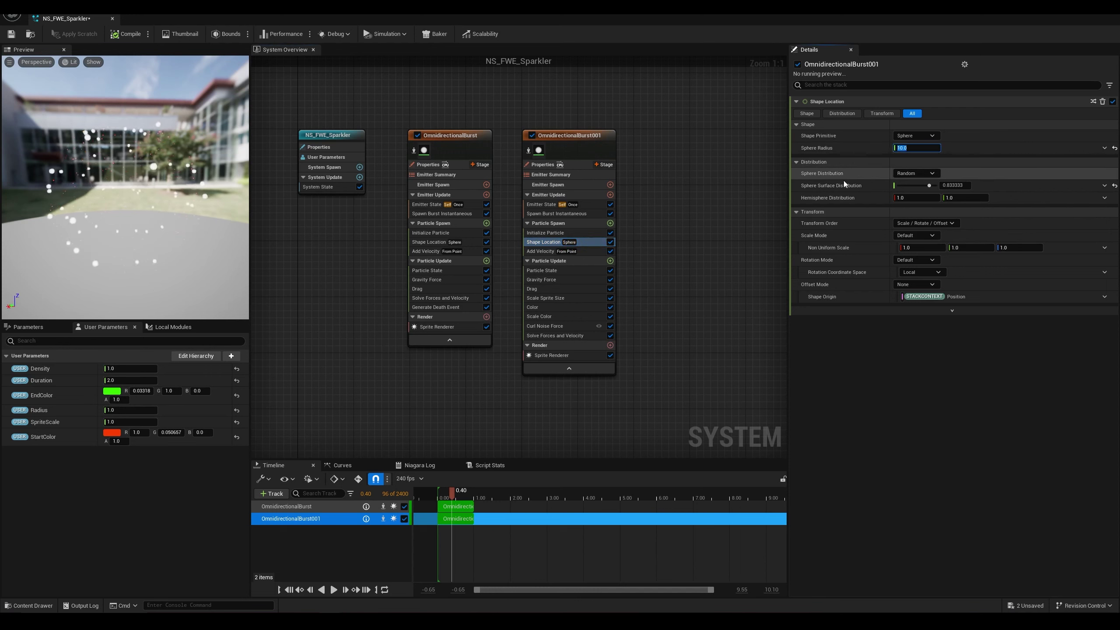
pyautogui.moveTo(931, 187); pyautogui.dragTo(855, 187)
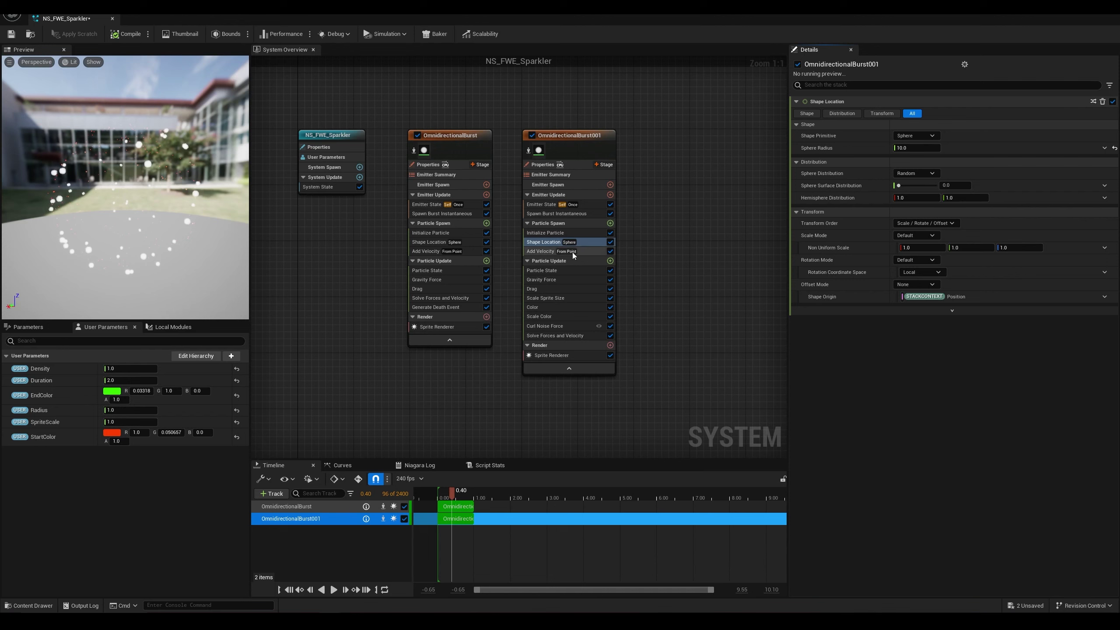
# Step: Replace OmnidirectionalBurst001's Add Velocity speed with a Random Range Float from 75 to 150
pyautogui.click(549, 251)
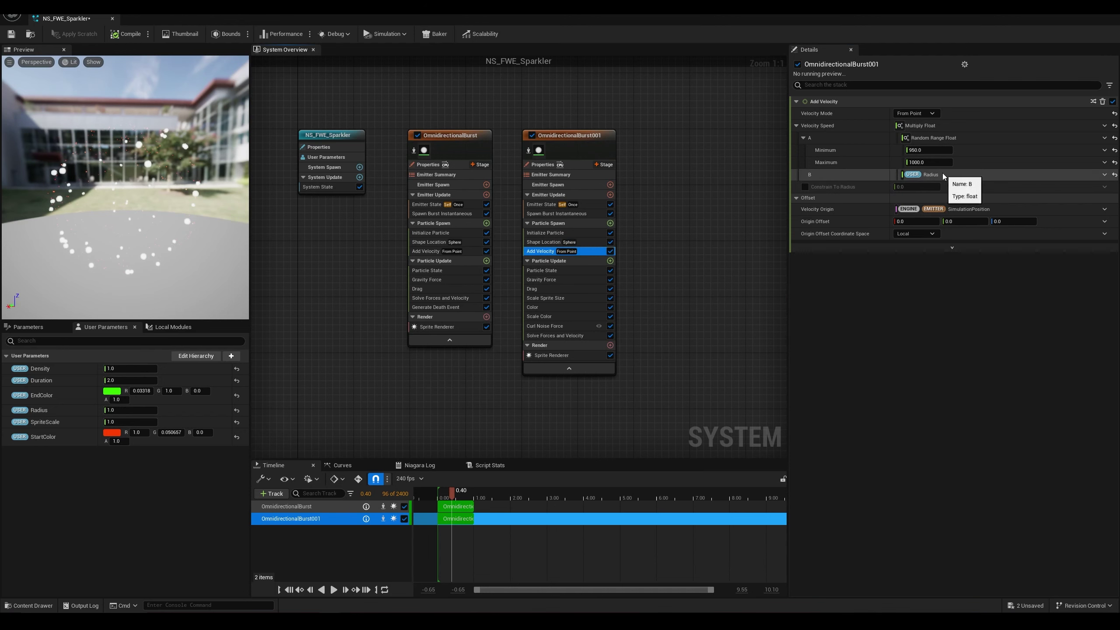
pyautogui.click(427, 254)
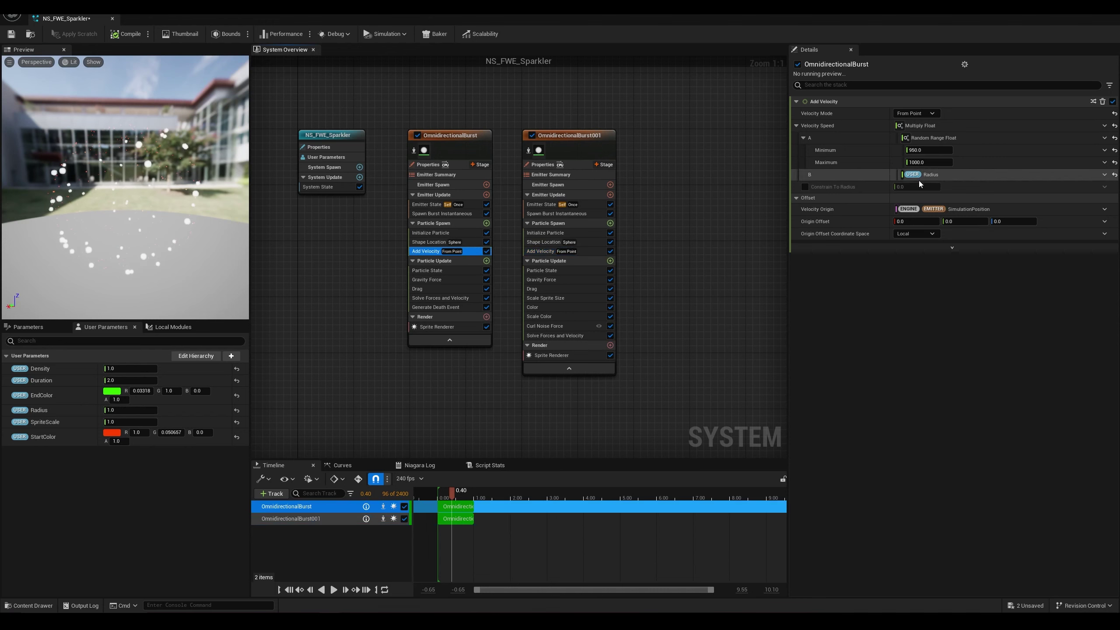
pyautogui.click(547, 253)
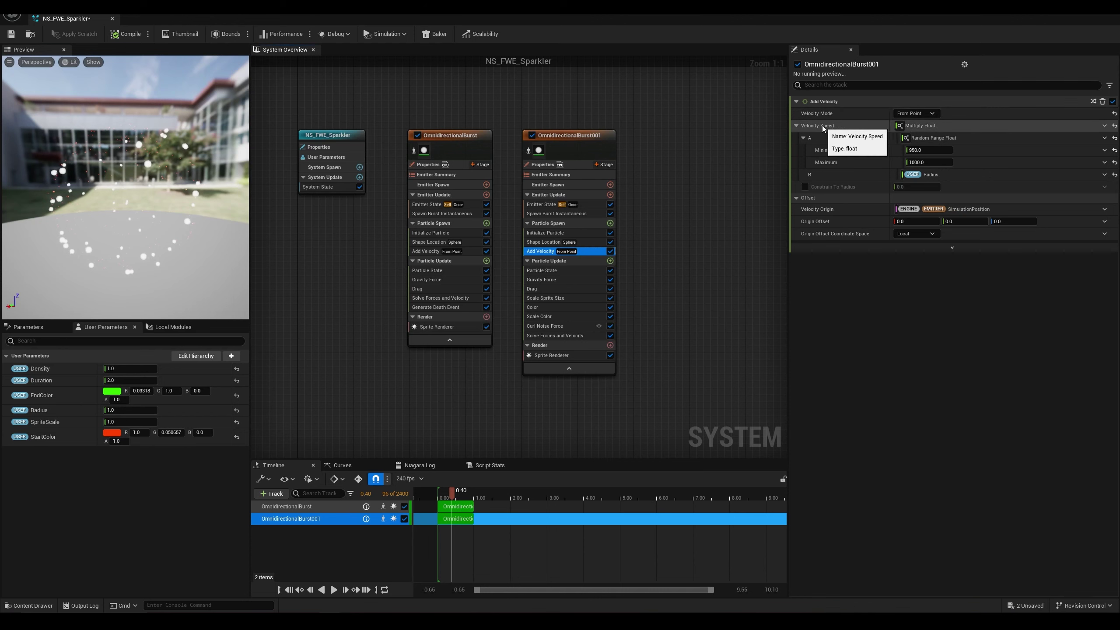
pyautogui.click(1103, 126)
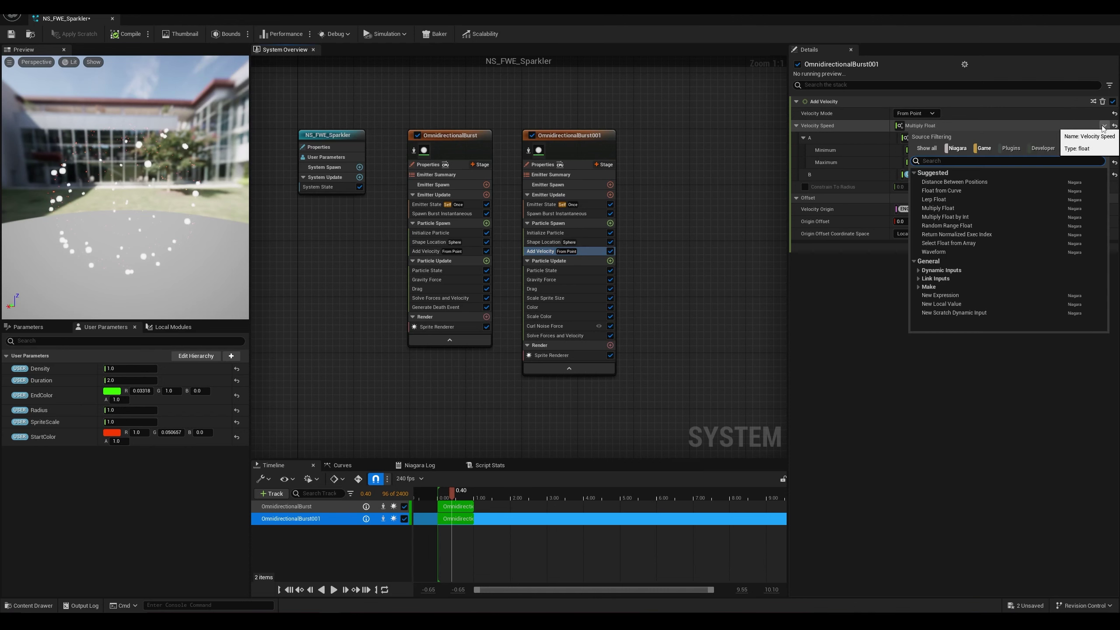
pyautogui.write('ra')
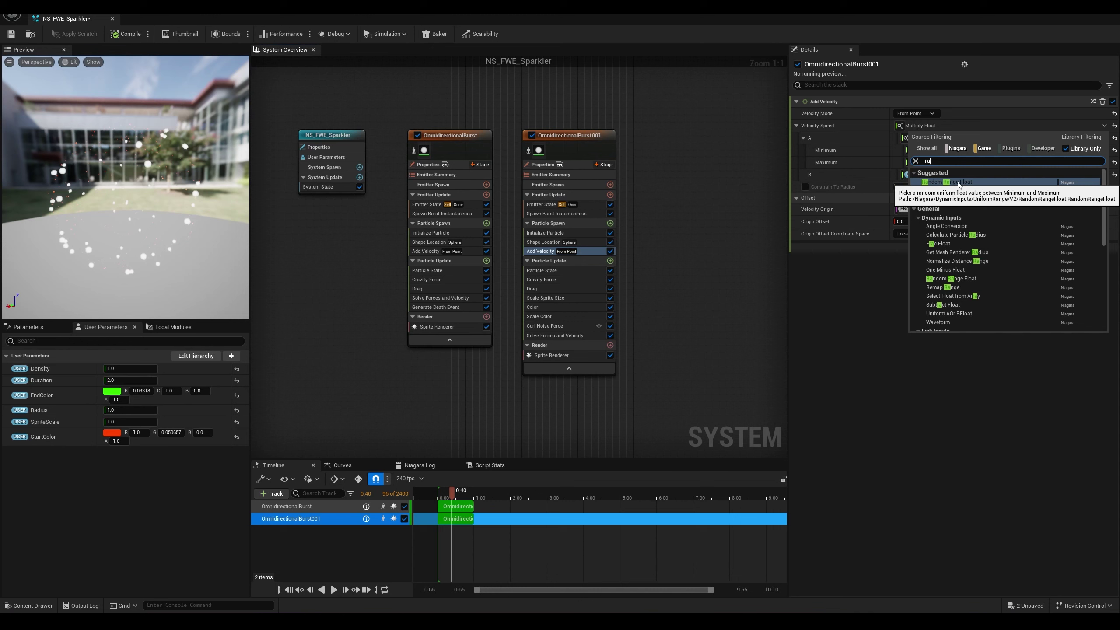
pyautogui.click(957, 183)
pyautogui.click(932, 138)
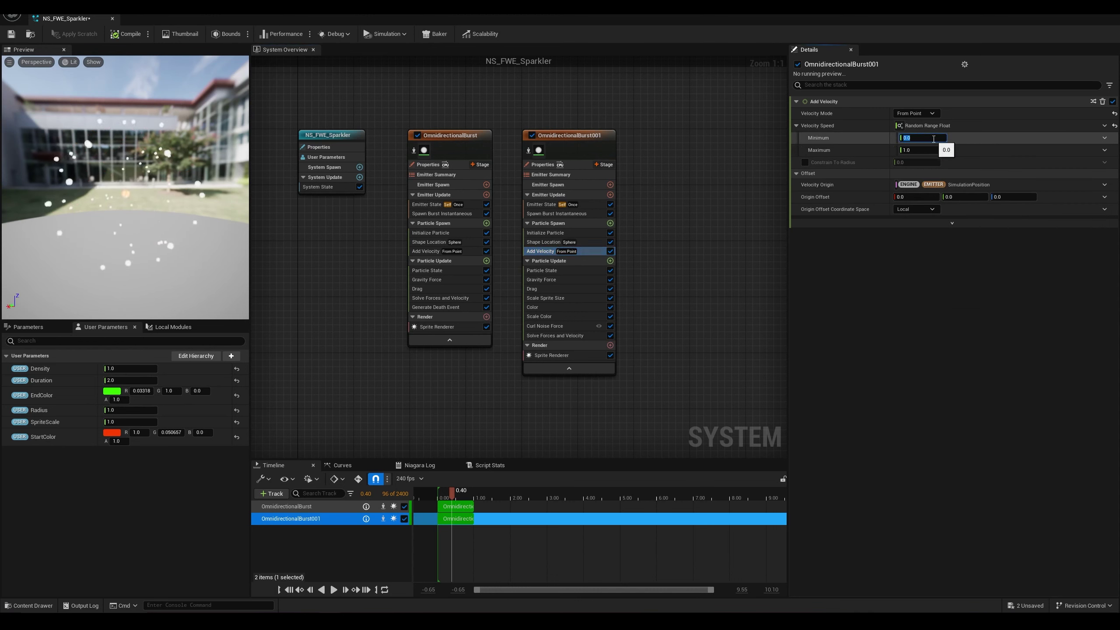
pyautogui.write('75')
pyautogui.press('Tab')
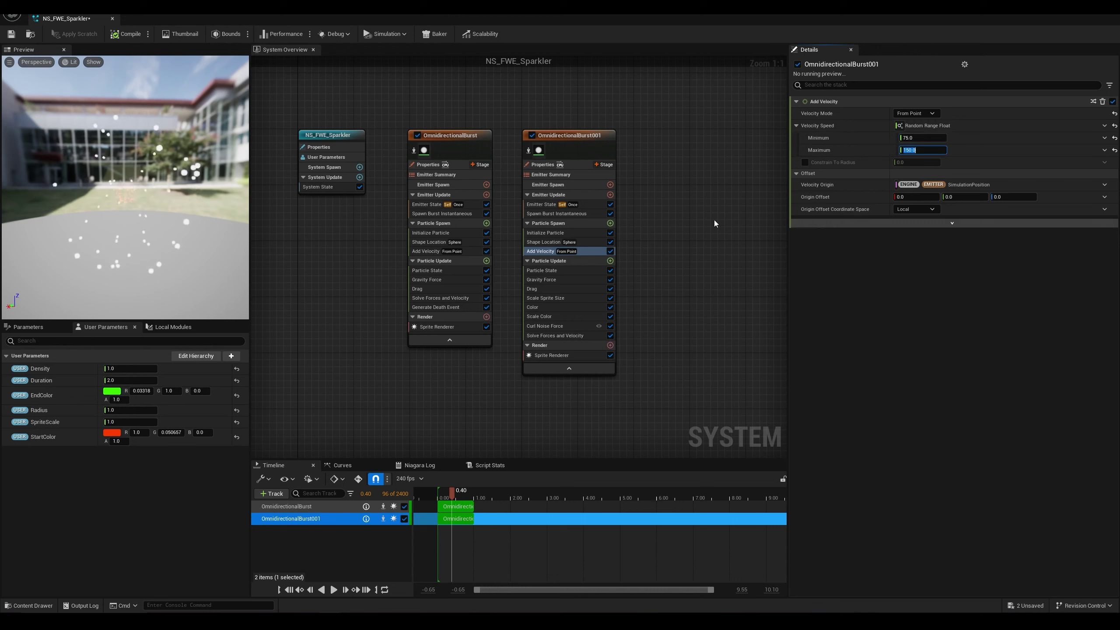
# Step: Preview the slower burst by orbiting the view, playing the simulation and returning the timeline to about 0.04
pyautogui.moveTo(150, 205)
pyautogui.mouseDown()
pyautogui.moveTo(132, 203)
pyautogui.moveTo(150, 204)
pyautogui.mouseUp()
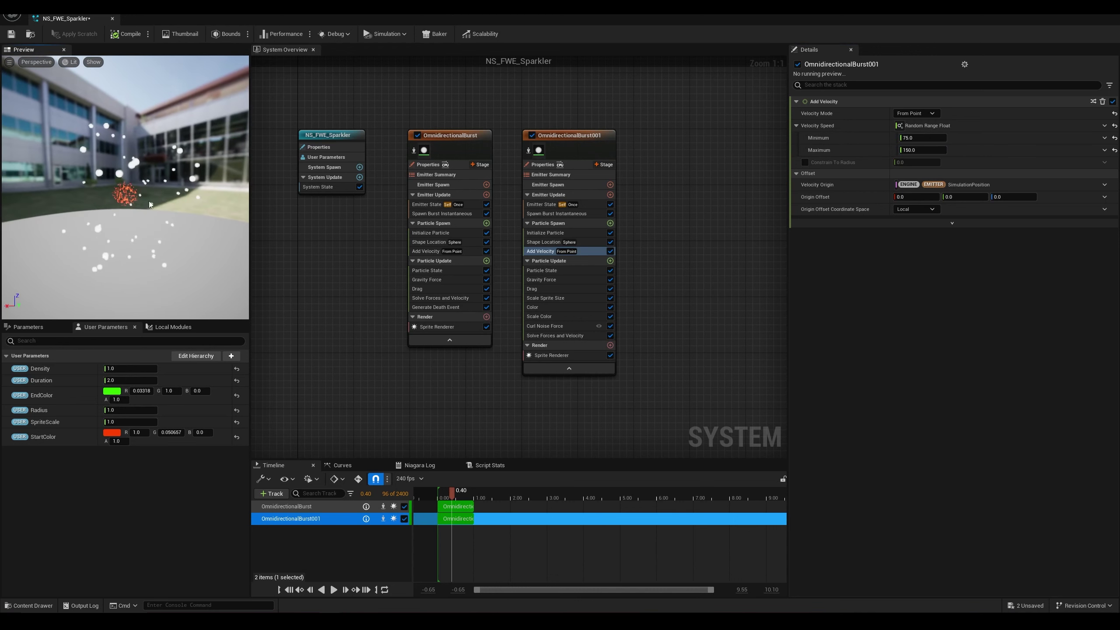
pyautogui.moveTo(452, 498)
pyautogui.mouseDown()
pyautogui.moveTo(461, 494)
pyautogui.moveTo(445, 495)
pyautogui.mouseUp()
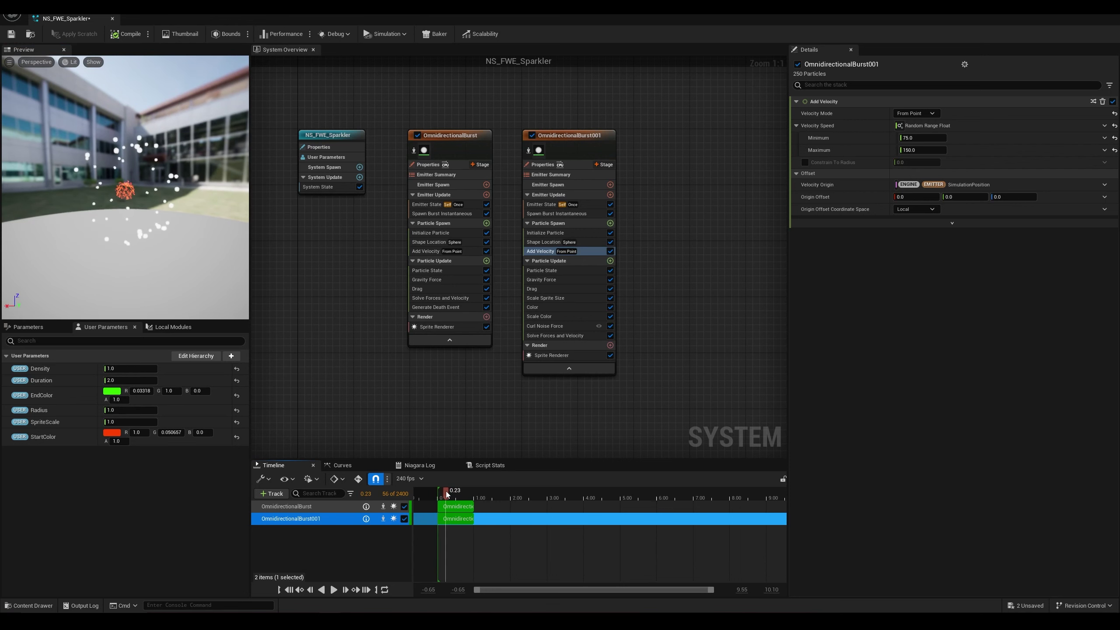
pyautogui.click(335, 591)
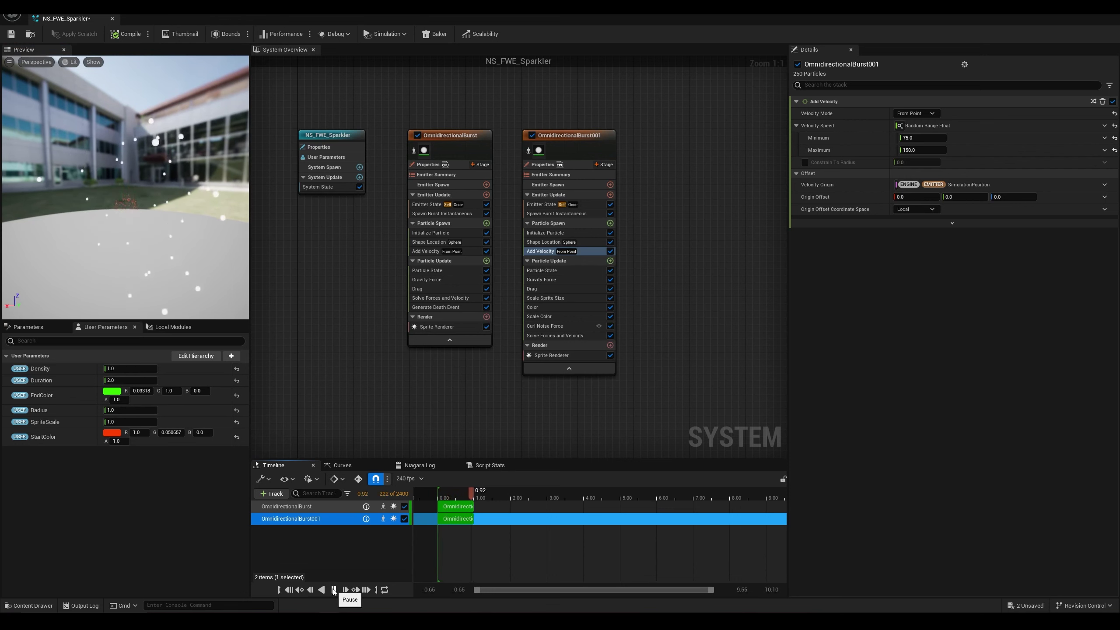
pyautogui.click(335, 591)
pyautogui.moveTo(474, 493); pyautogui.dragTo(440, 491)
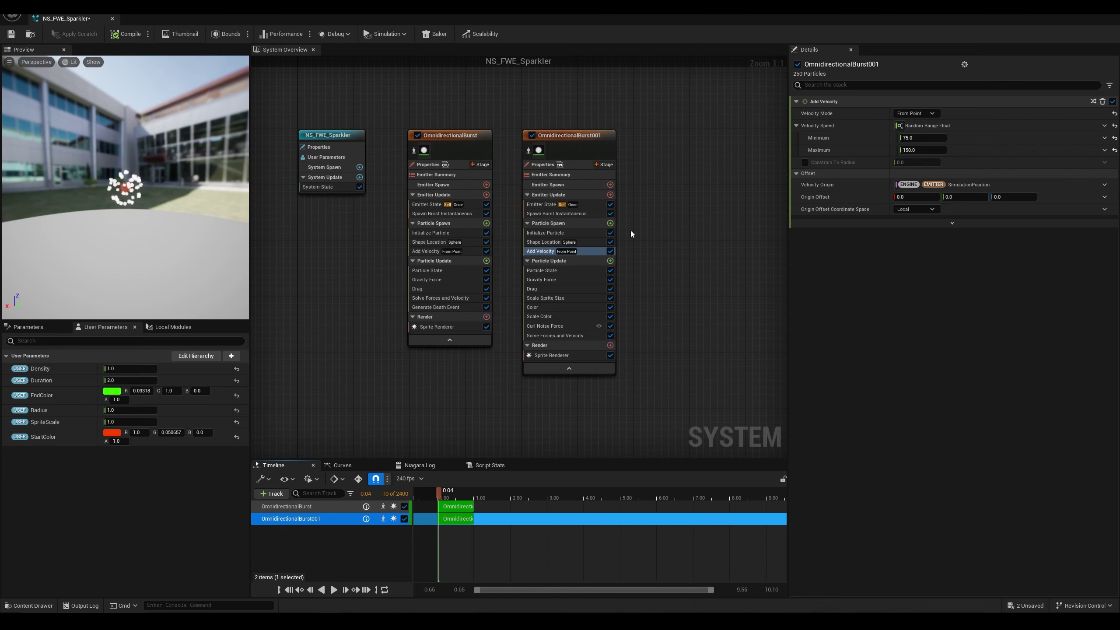
# Step: Set the Z gravity of OmnidirectionalBurst001's Gravity Force to -100
pyautogui.click(593, 262)
pyautogui.click(584, 252)
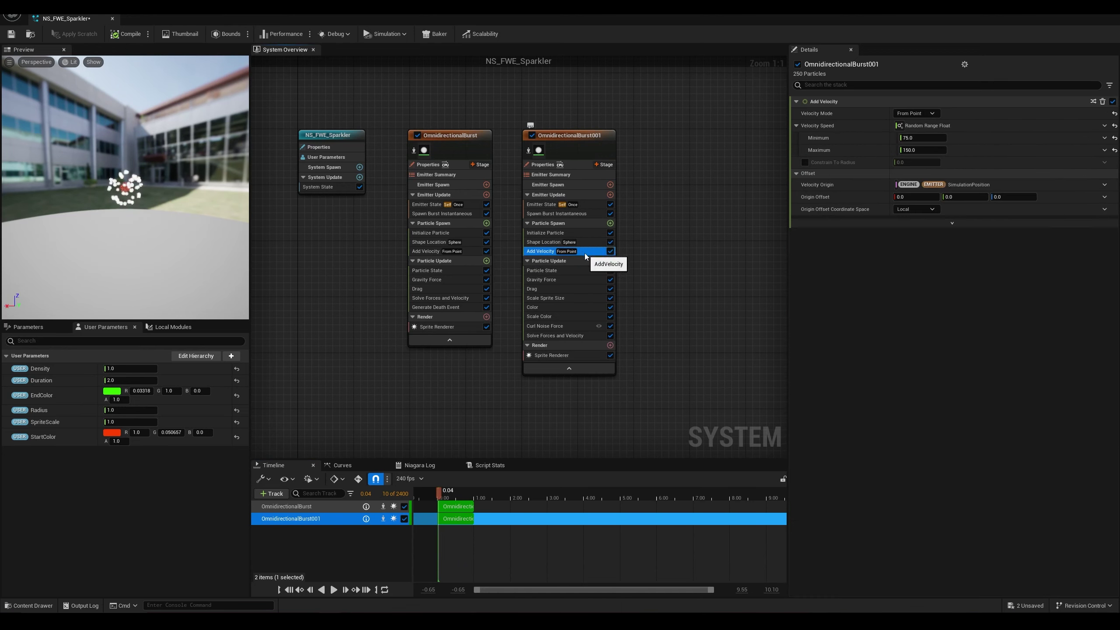
pyautogui.click(584, 231)
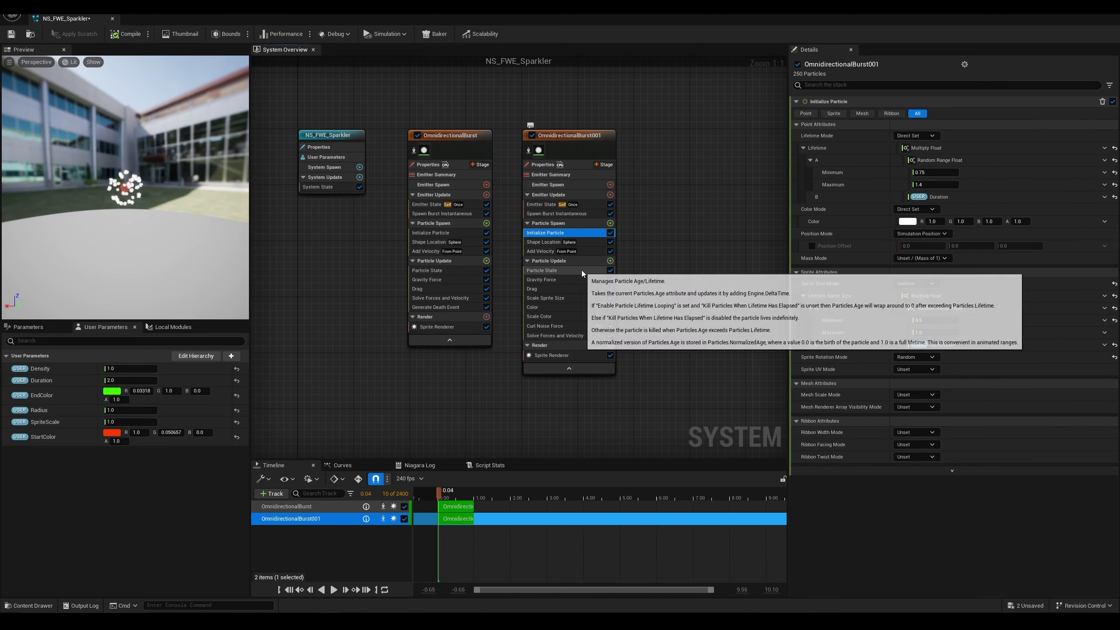
pyautogui.click(568, 279)
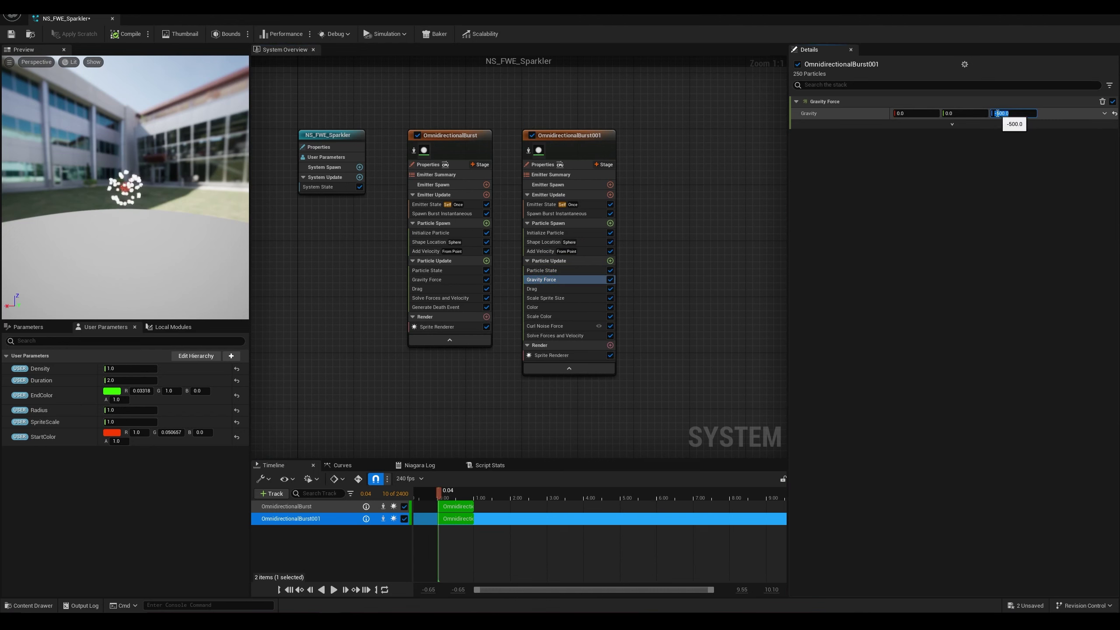
pyautogui.click(997, 114)
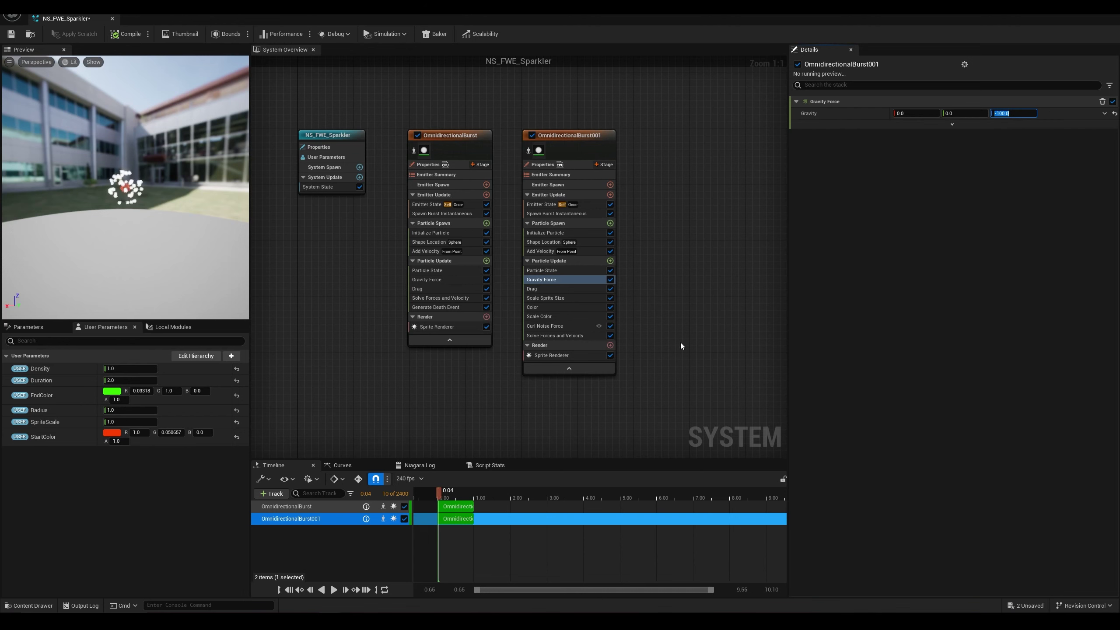
# Step: Apply the smooth ramp-up template to OmnidirectionalBurst001's Color lerp factor curve and check the color transition up to about 1.32 on the timeline
pyautogui.click(572, 299)
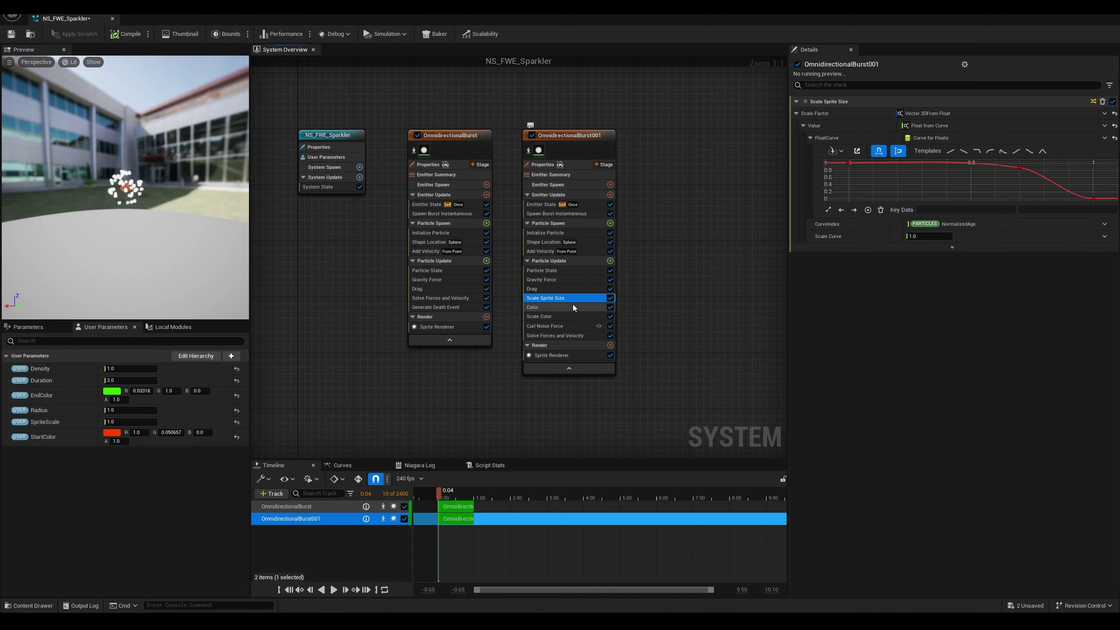
pyautogui.click(572, 306)
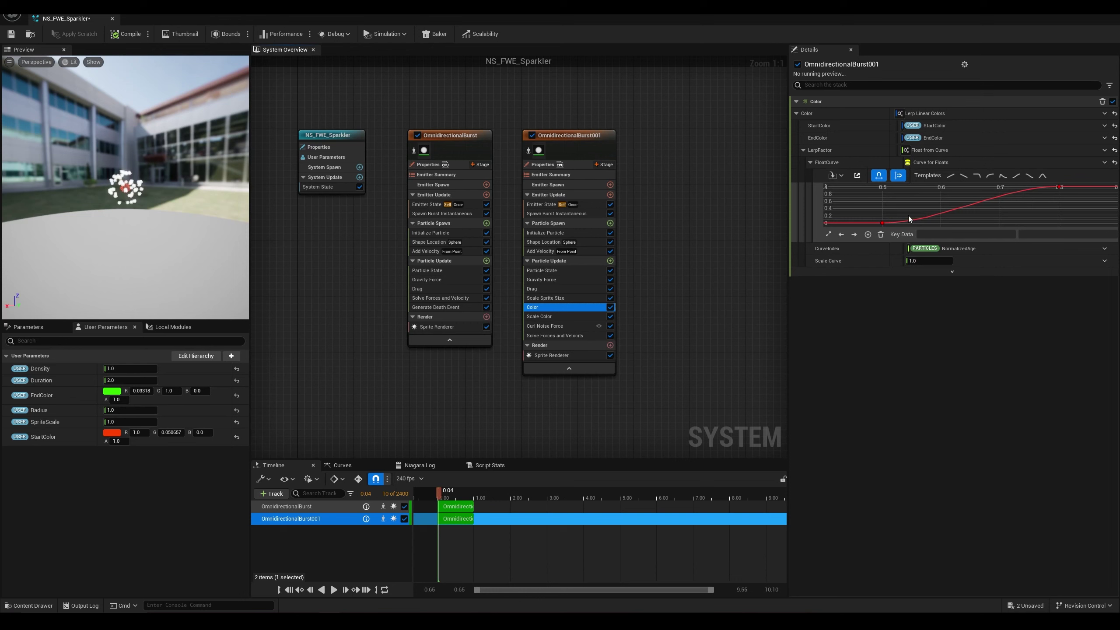
pyautogui.moveTo(438, 491); pyautogui.dragTo(485, 498)
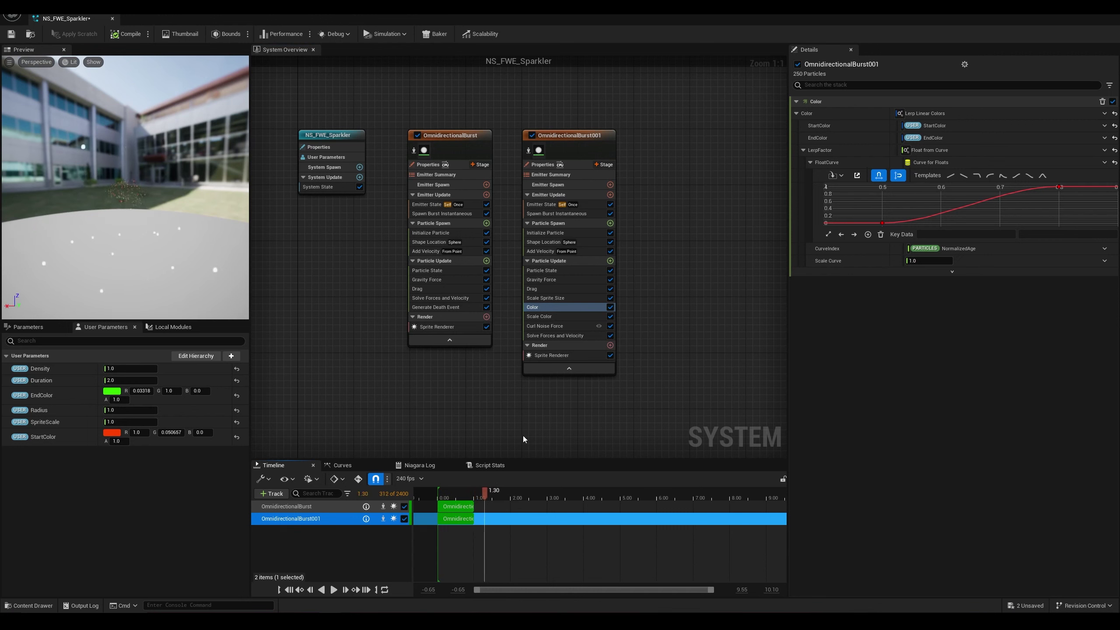
pyautogui.click(1017, 175)
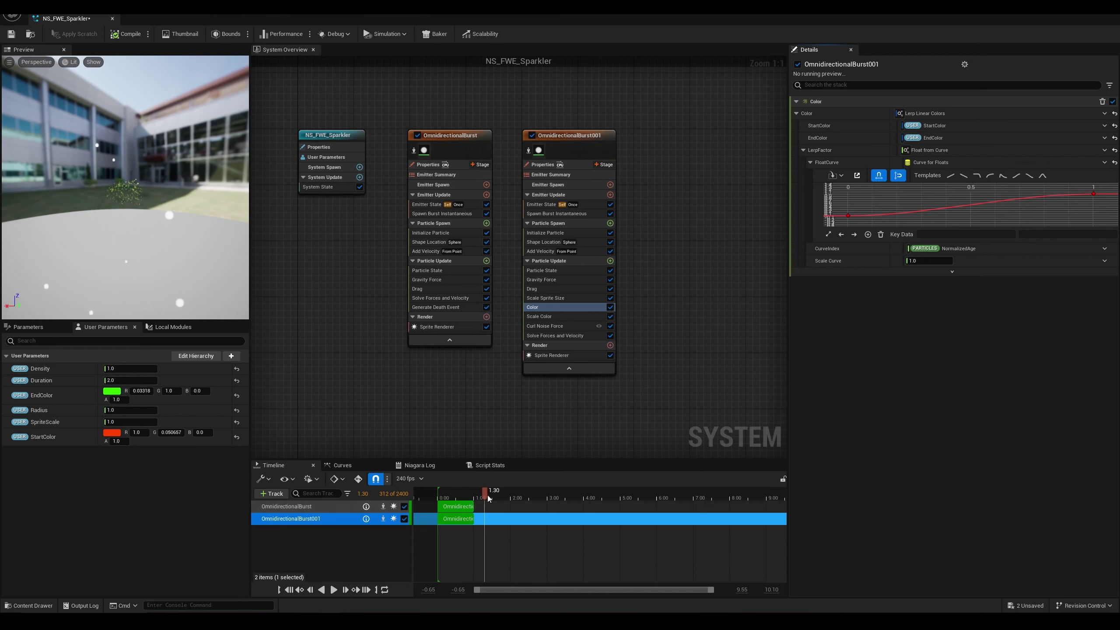
pyautogui.click(468, 495)
pyautogui.moveTo(460, 494); pyautogui.dragTo(485, 491)
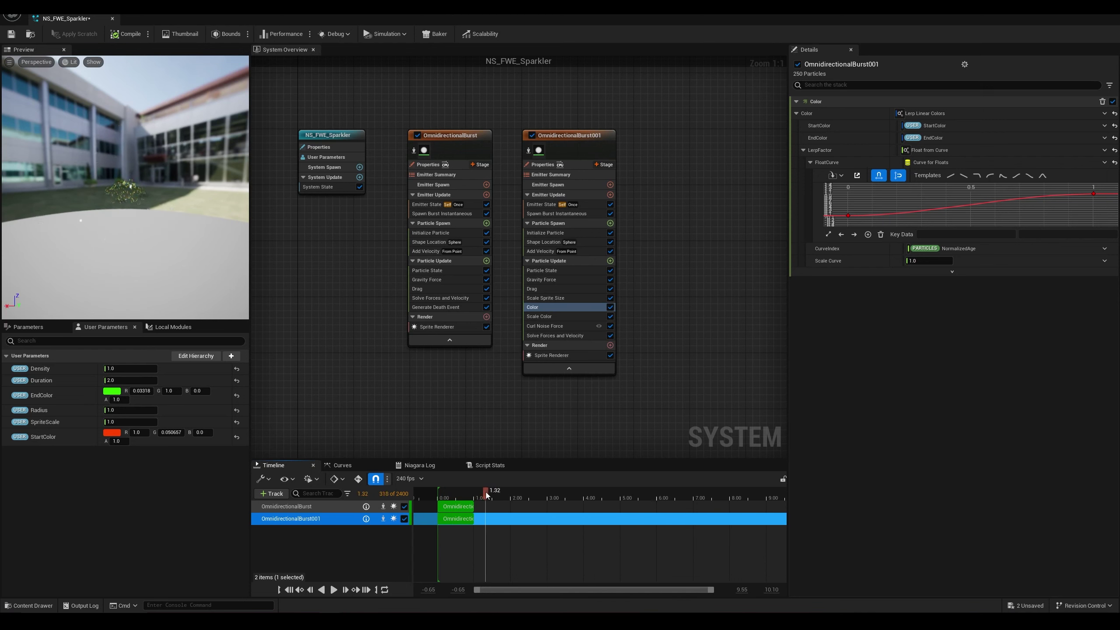
# Step: Set the Noise Strength of OmnidirectionalBurst001's Curl Noise Force to 50
pyautogui.click(557, 318)
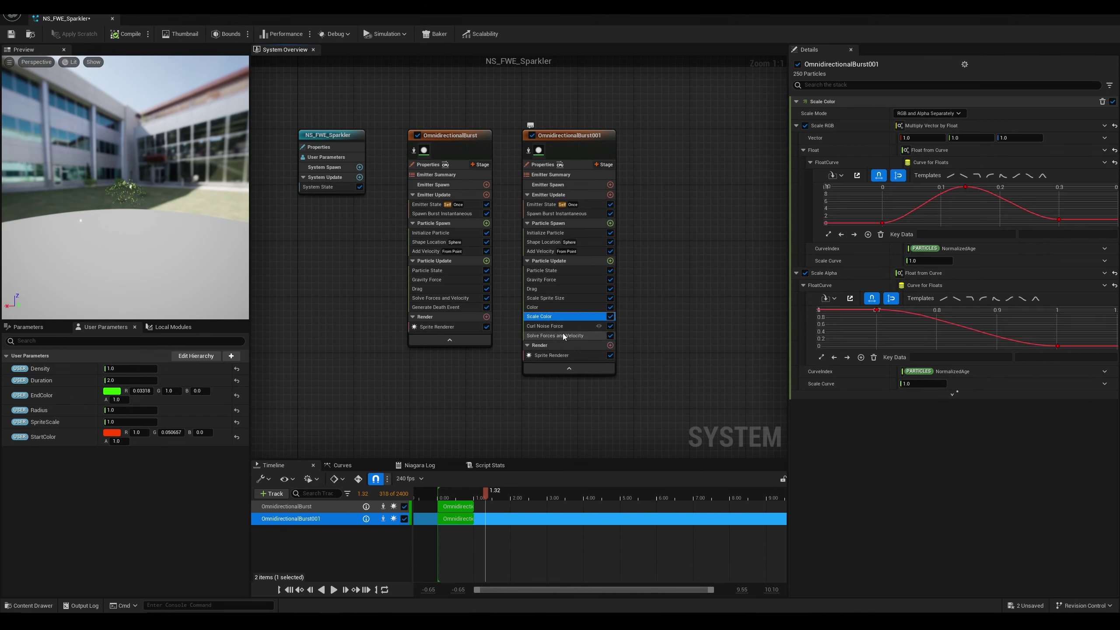
pyautogui.click(559, 326)
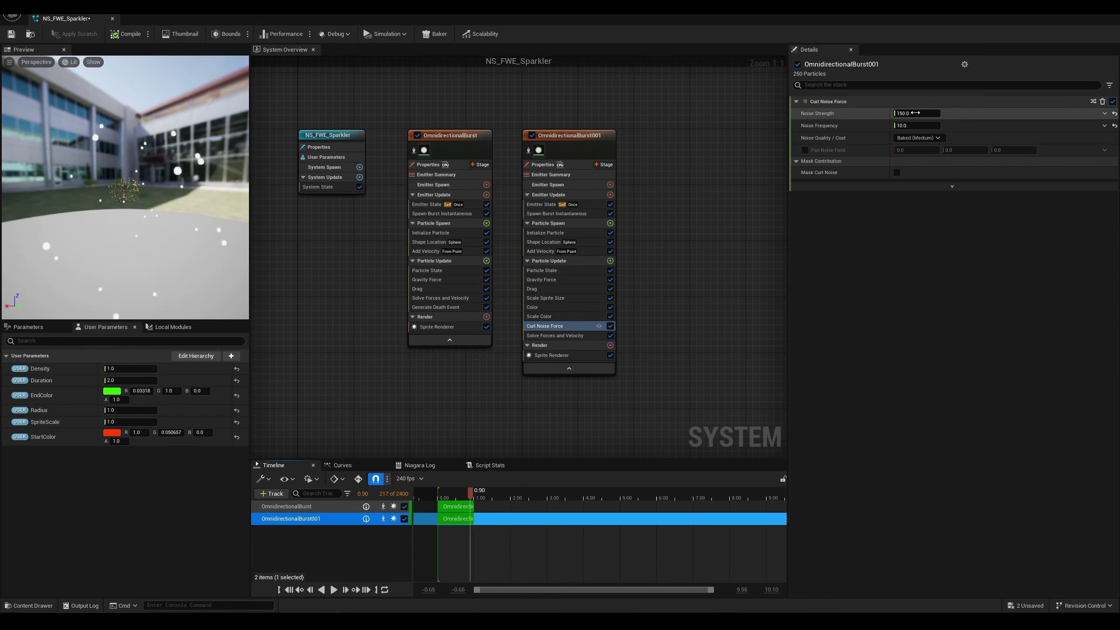
pyautogui.write('50')
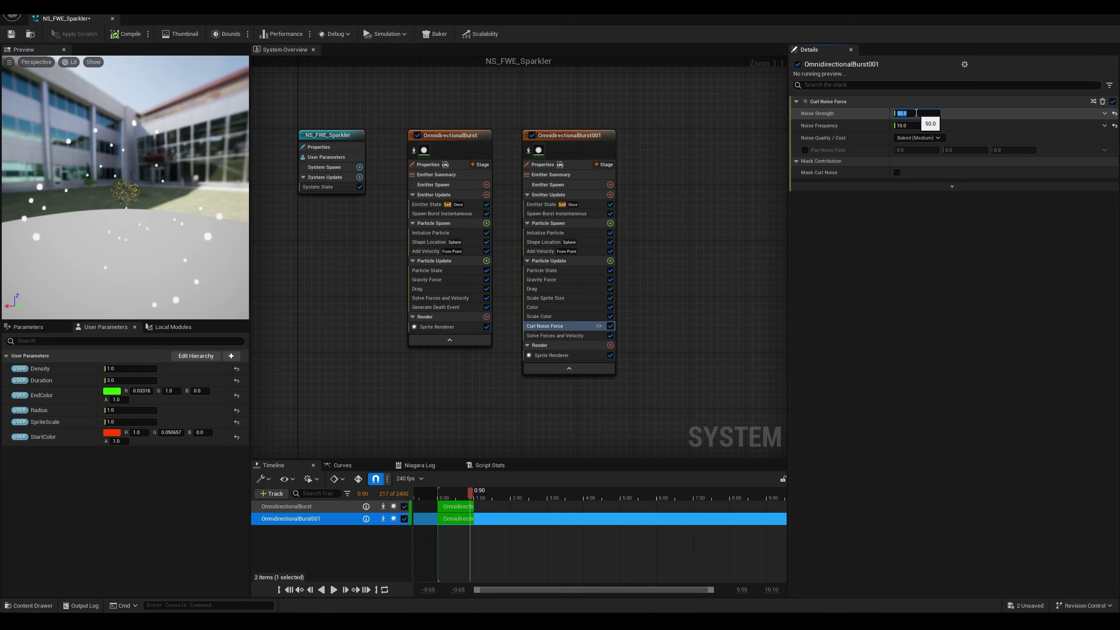
# Step: Enable Pan Noise Field in OmnidirectionalBurst001's Curl Noise Force and set it to -0.2, 0.33, -0.342
pyautogui.click(803, 150)
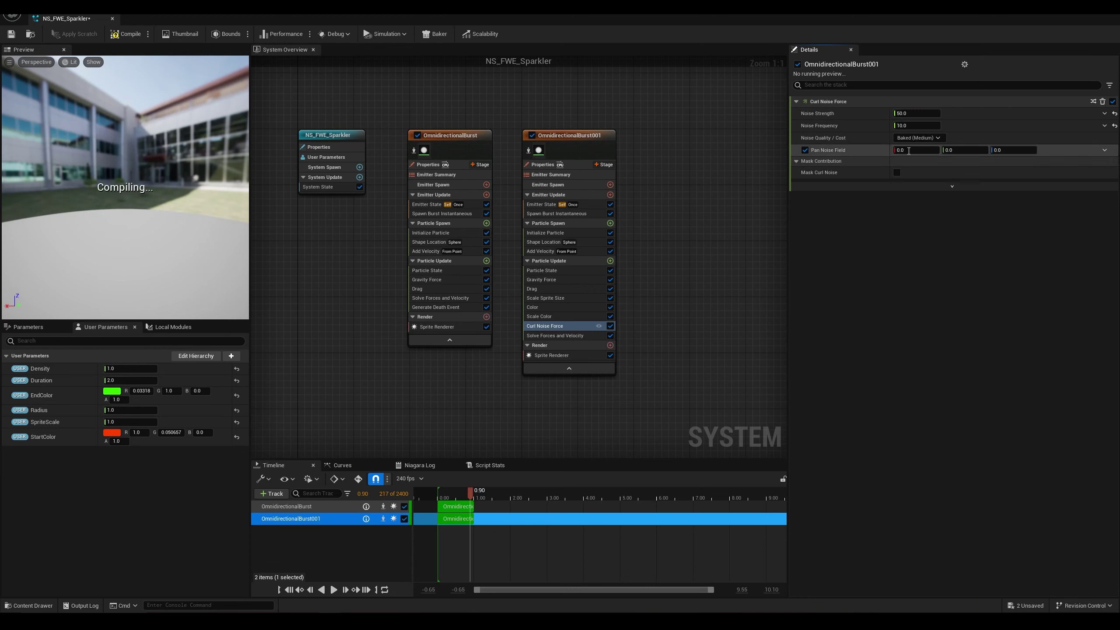
pyautogui.click(908, 151)
pyautogui.write('-0.2')
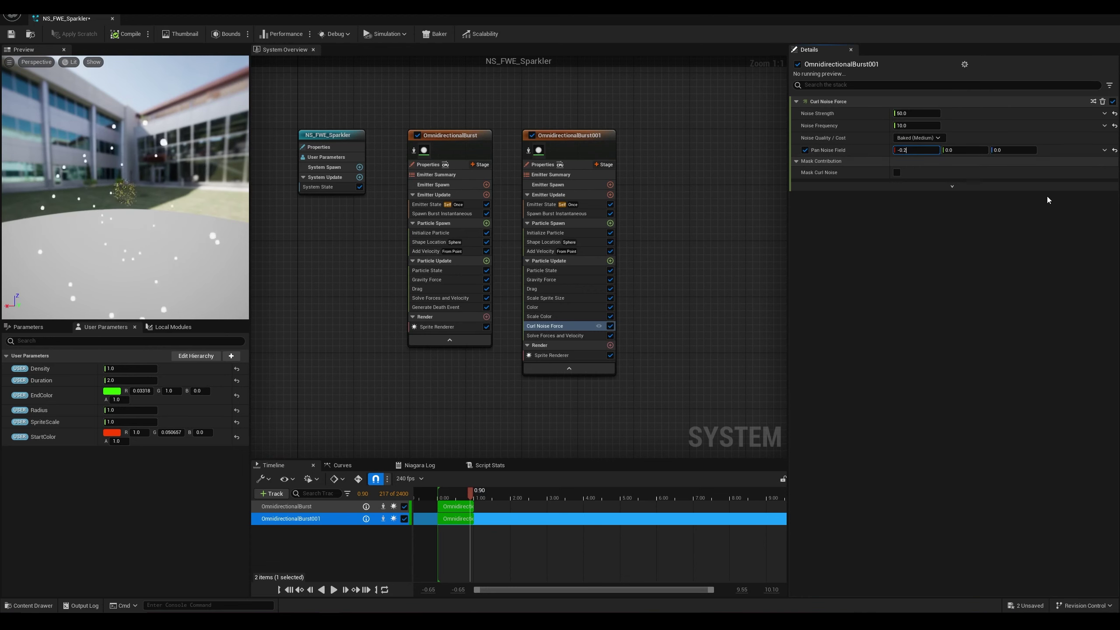
pyautogui.press('Tab')
pyautogui.write('4')
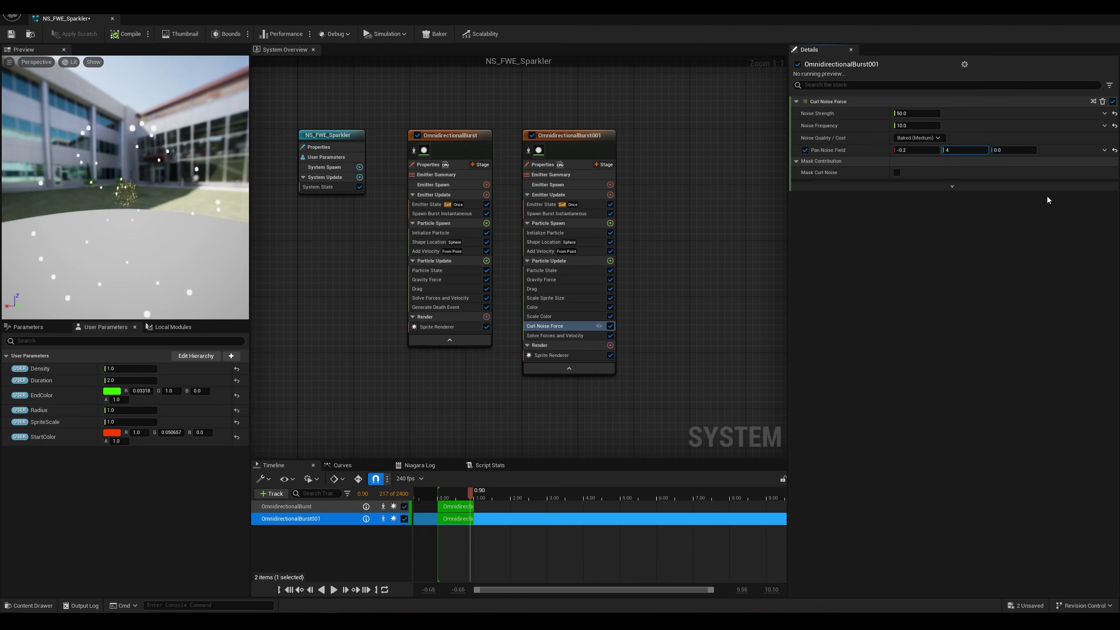
pyautogui.write('0.33')
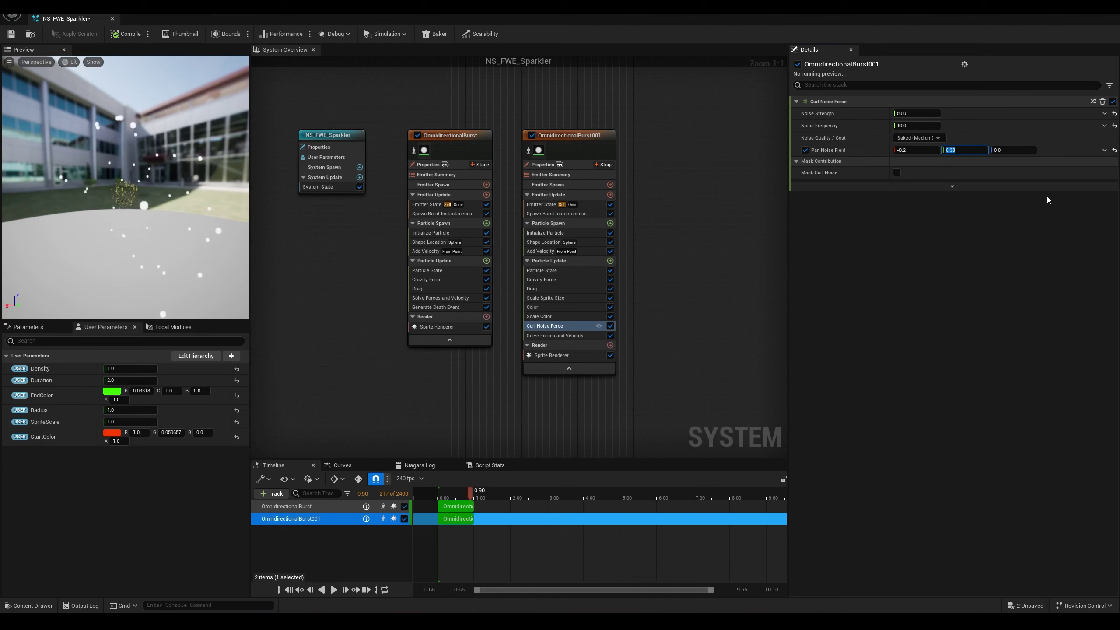
pyautogui.press('Tab')
pyautogui.write('-0.342')
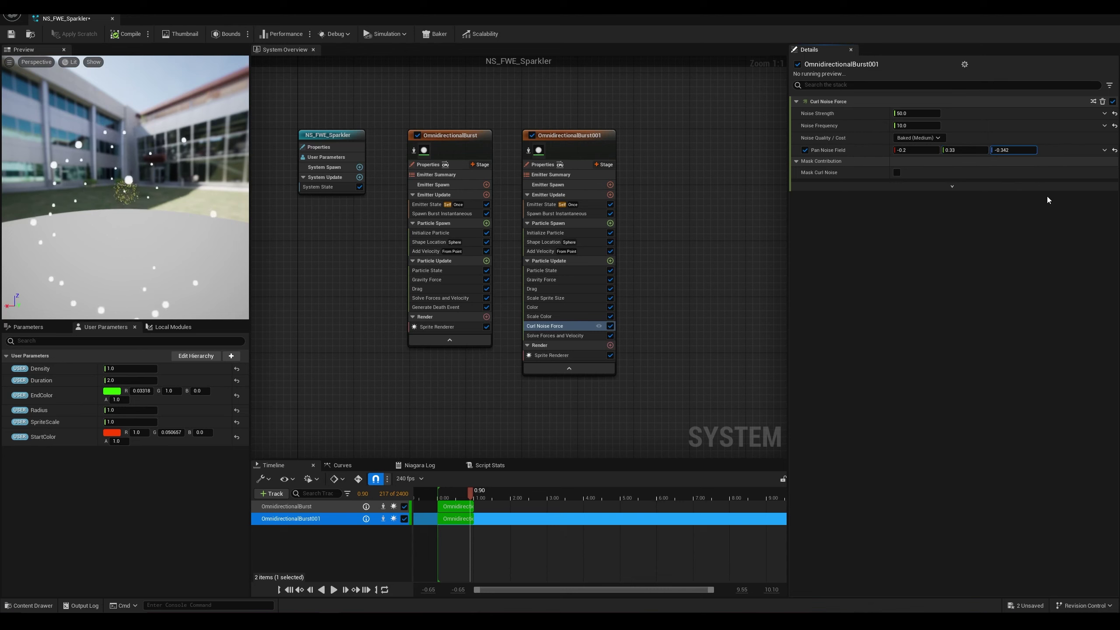
pyautogui.press('Return')
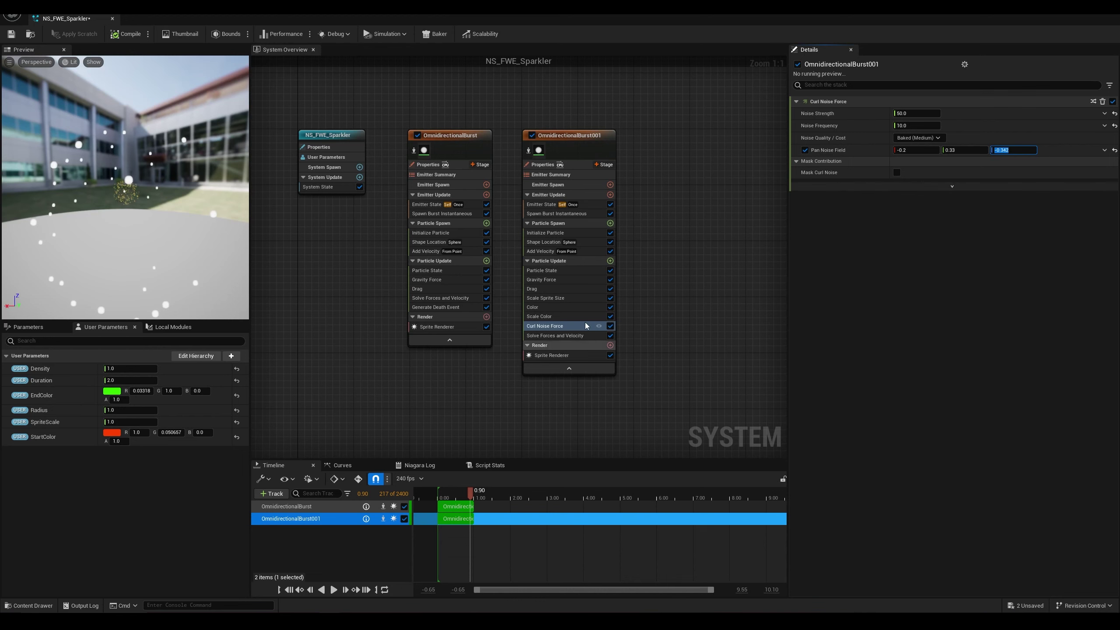
# Step: Play the effect back from before its start to preview the panned curl noise
pyautogui.click(673, 310)
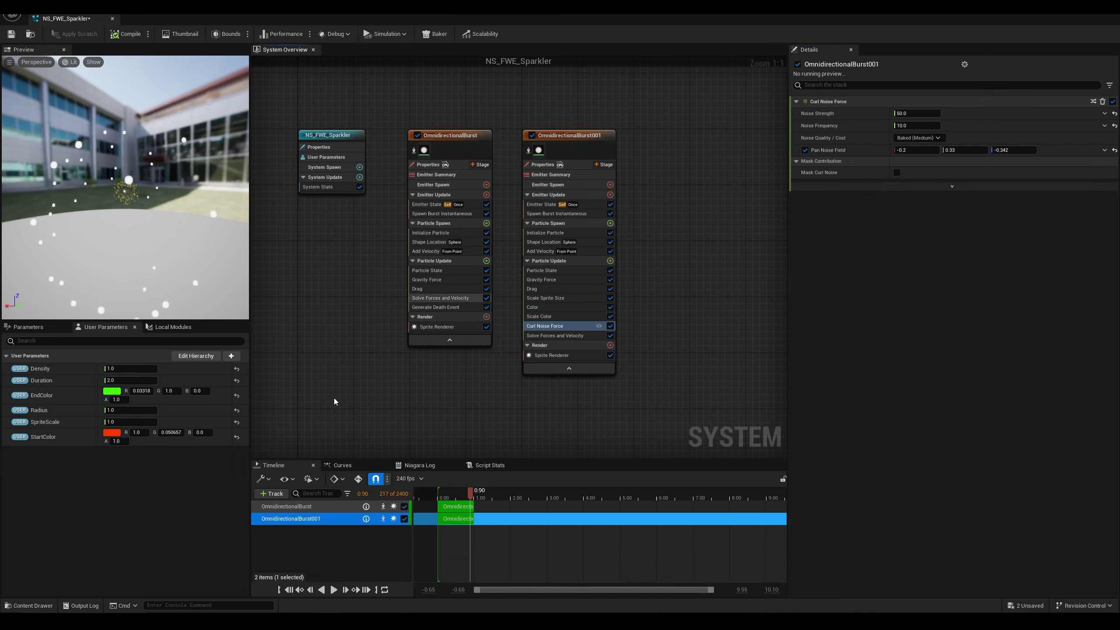
pyautogui.moveTo(471, 494); pyautogui.dragTo(426, 494)
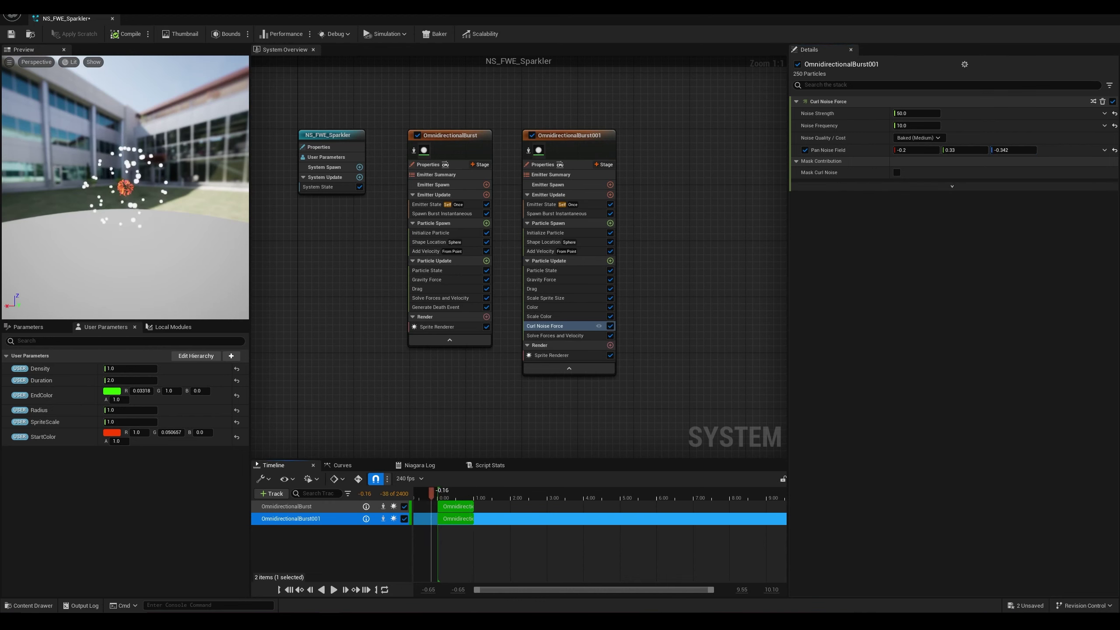
pyautogui.click(333, 590)
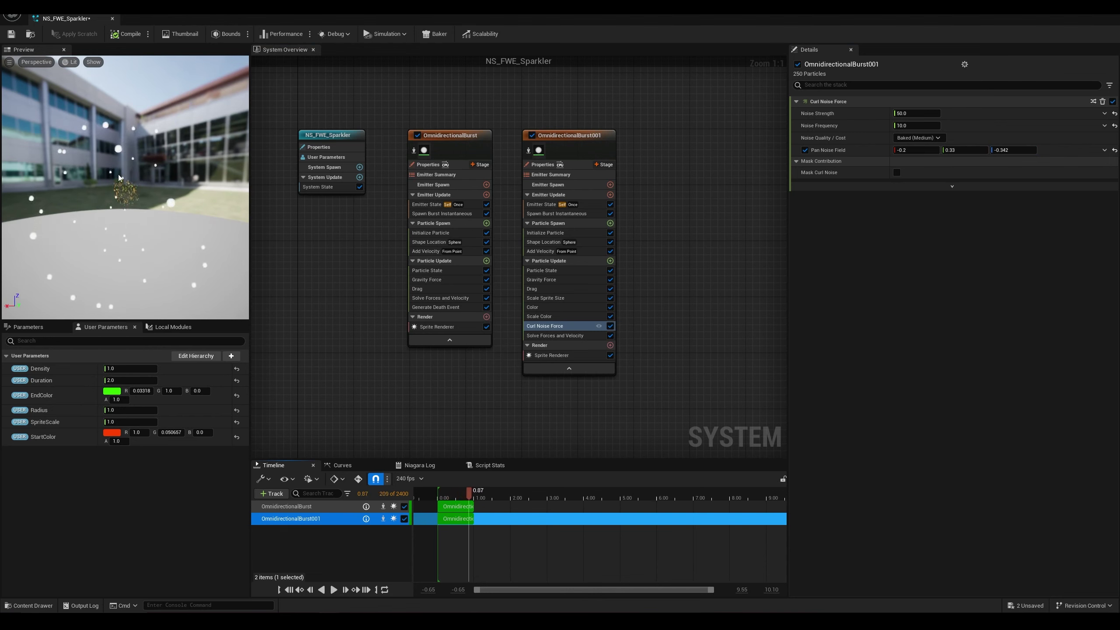
# Step: Add an Event Handler stage to the OmnidirectionalBurst001 emitter
pyautogui.click(560, 213)
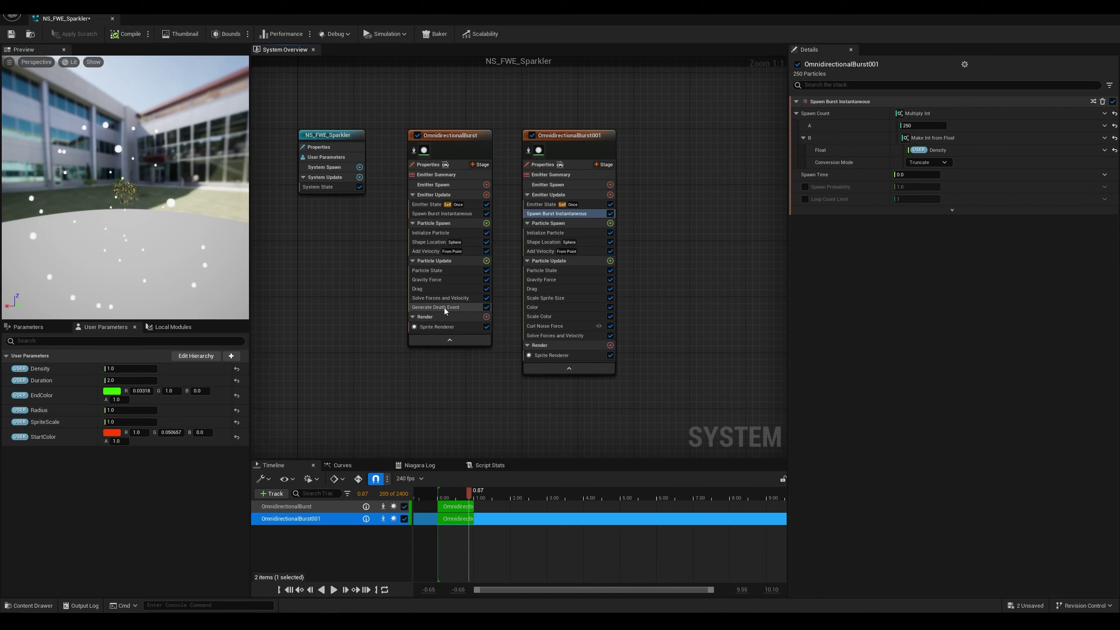
pyautogui.click(601, 165)
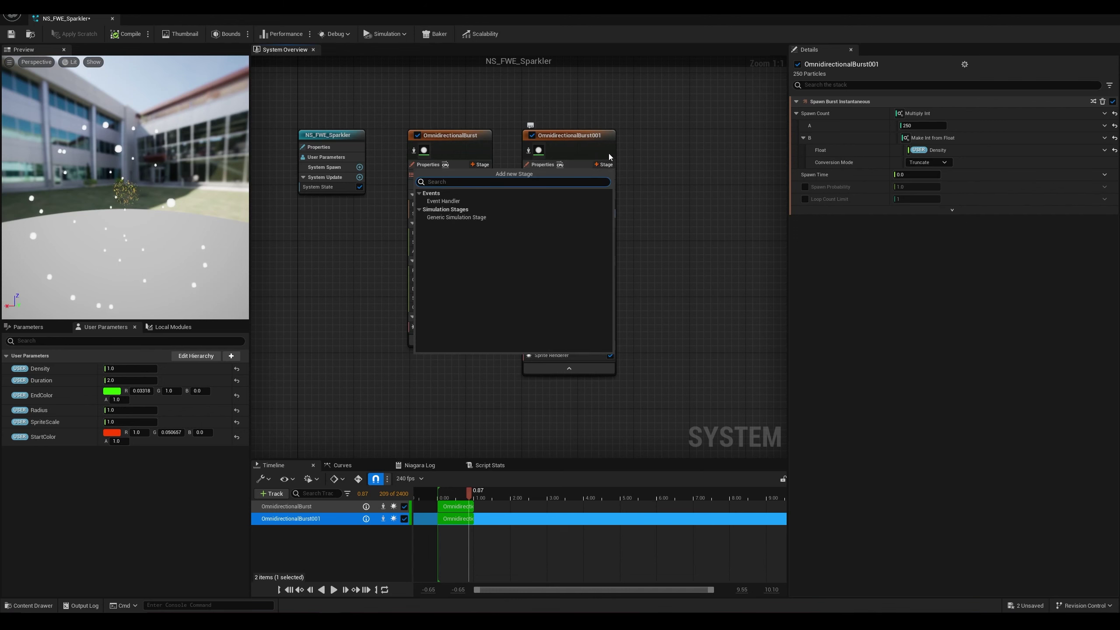
pyautogui.click(437, 202)
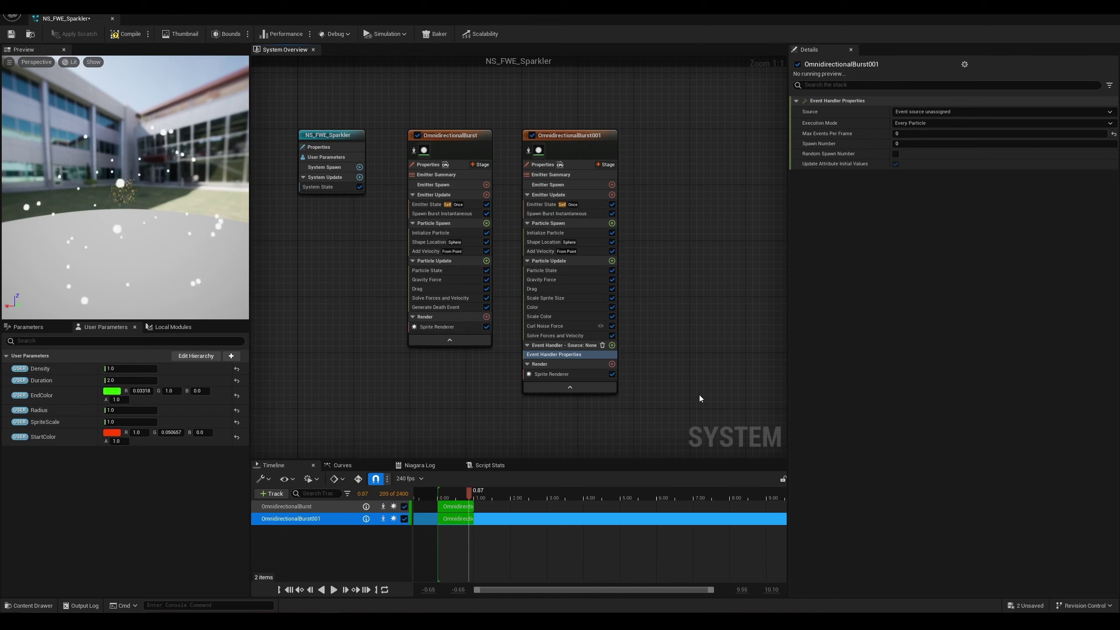
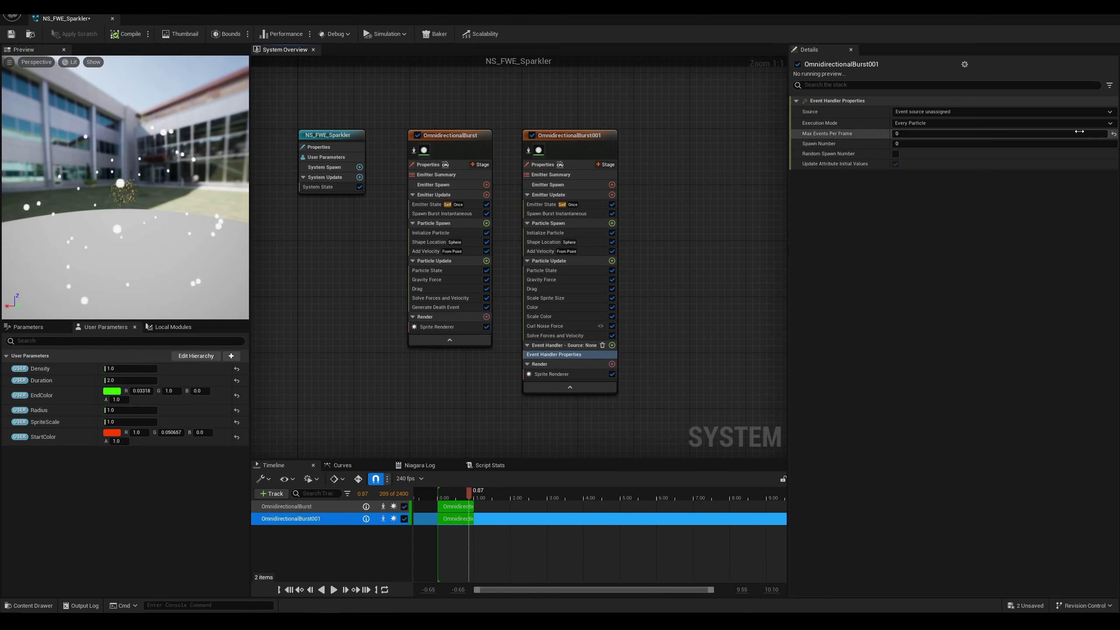
# Step: Set the event handler's Source to OmnidirectionalBurst's Death Event and its Execution Mode to Spawned Particles
pyautogui.click(1106, 112)
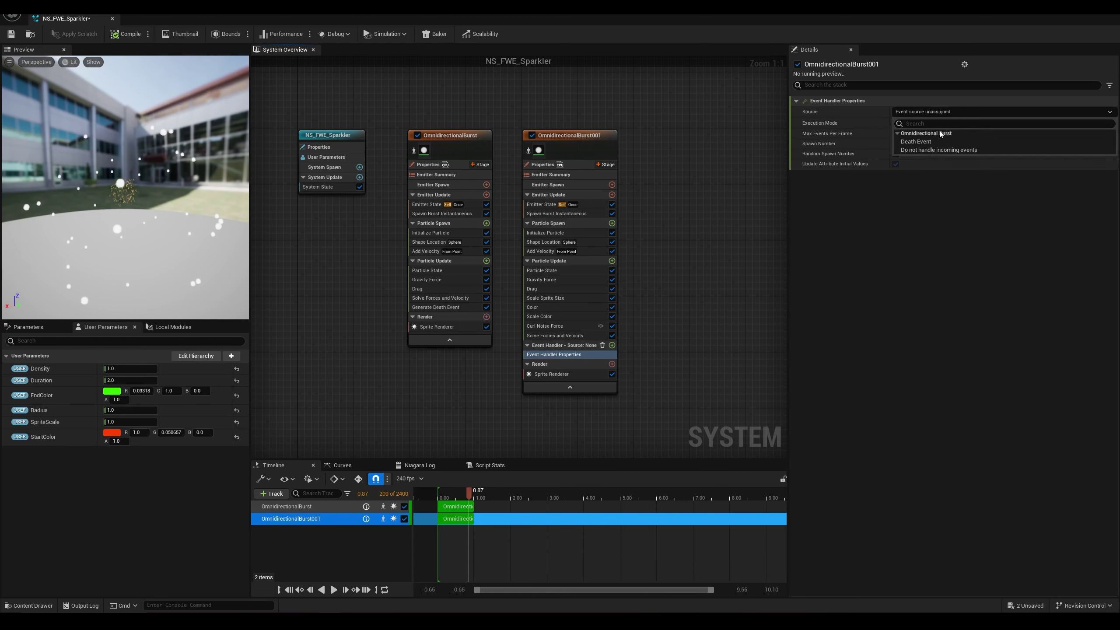
pyautogui.click(915, 142)
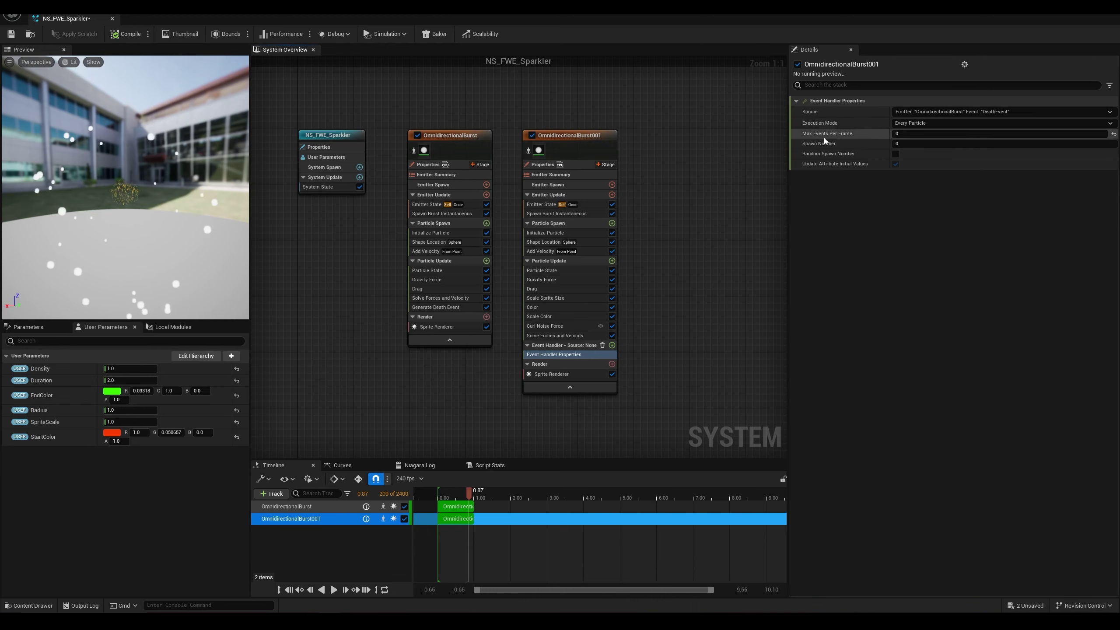
pyautogui.click(1076, 123)
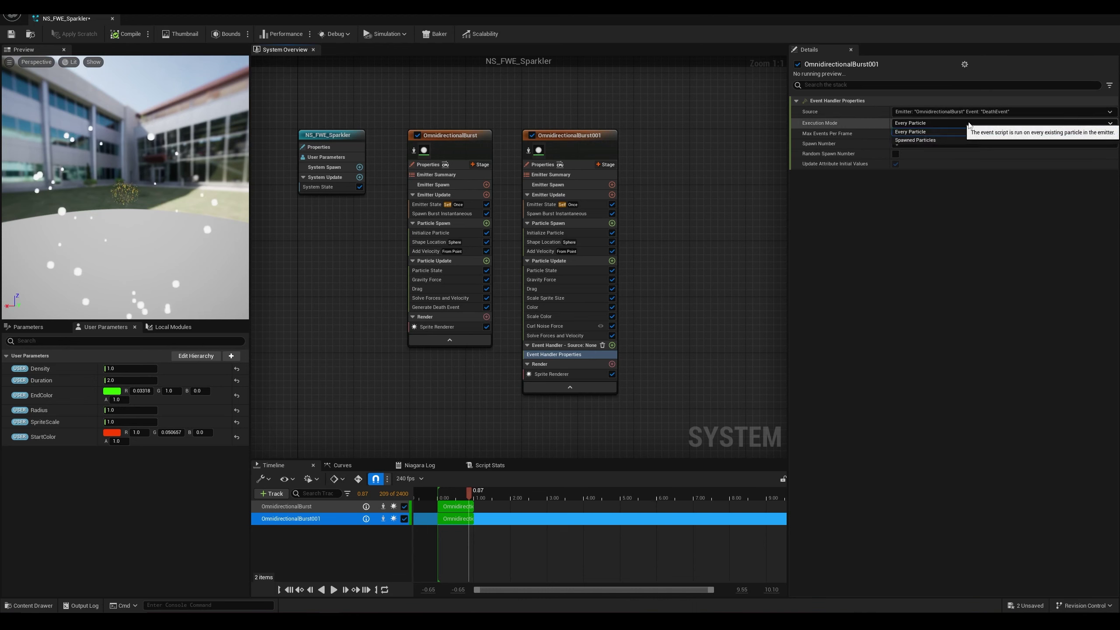
pyautogui.click(915, 140)
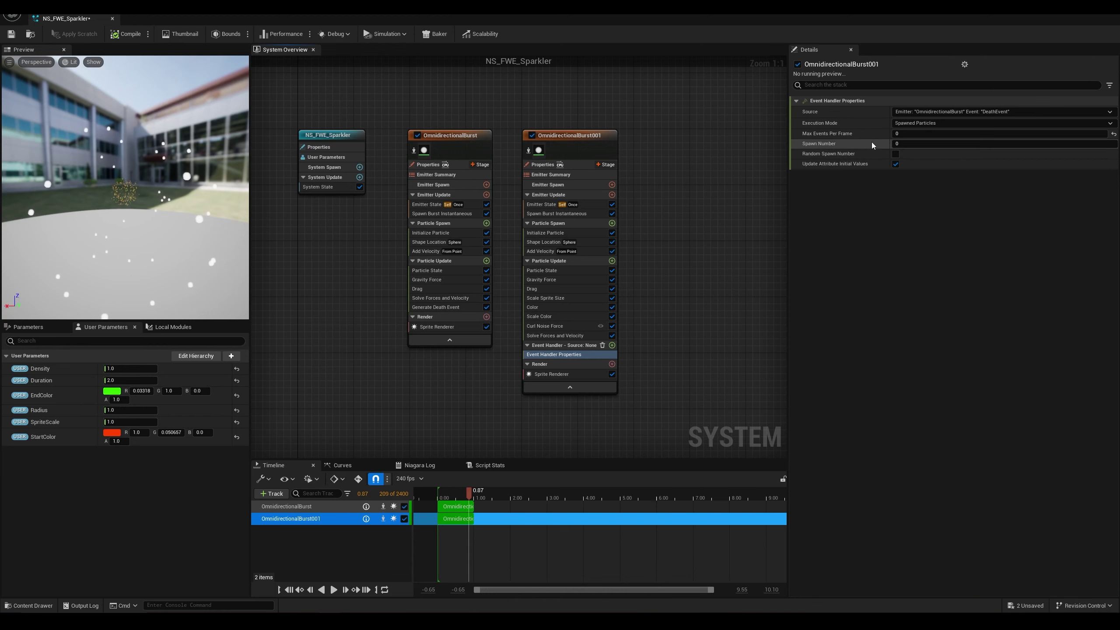
# Step: Add a Receive Death Event module to OmnidirectionalBurst001's Event Handler stage
pyautogui.click(612, 345)
pyautogui.write('deat')
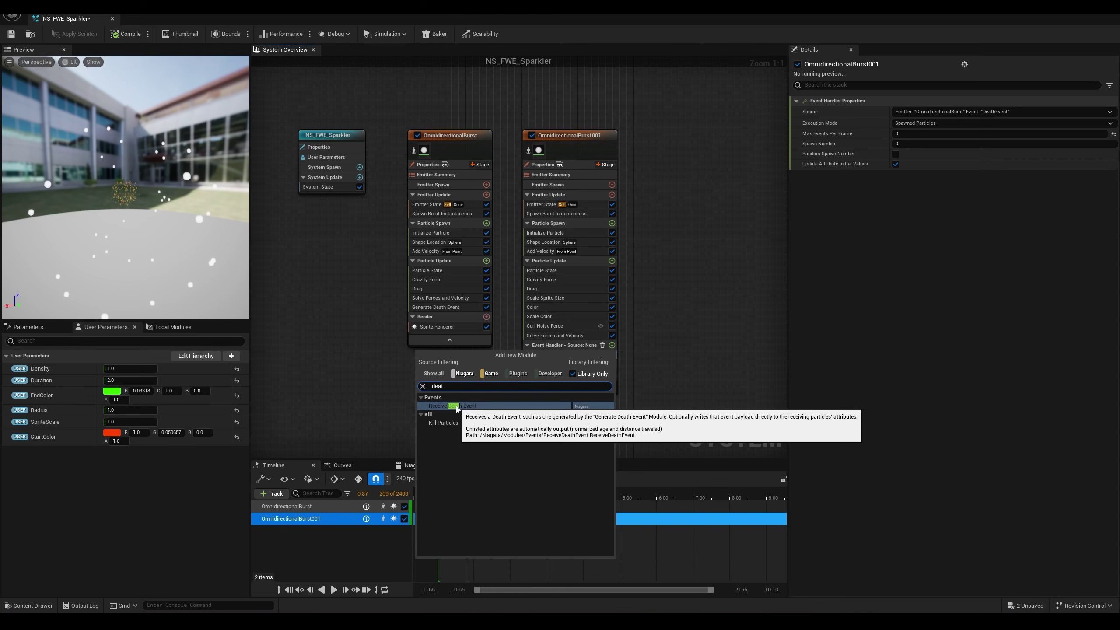
pyautogui.click(457, 407)
pyautogui.click(550, 355)
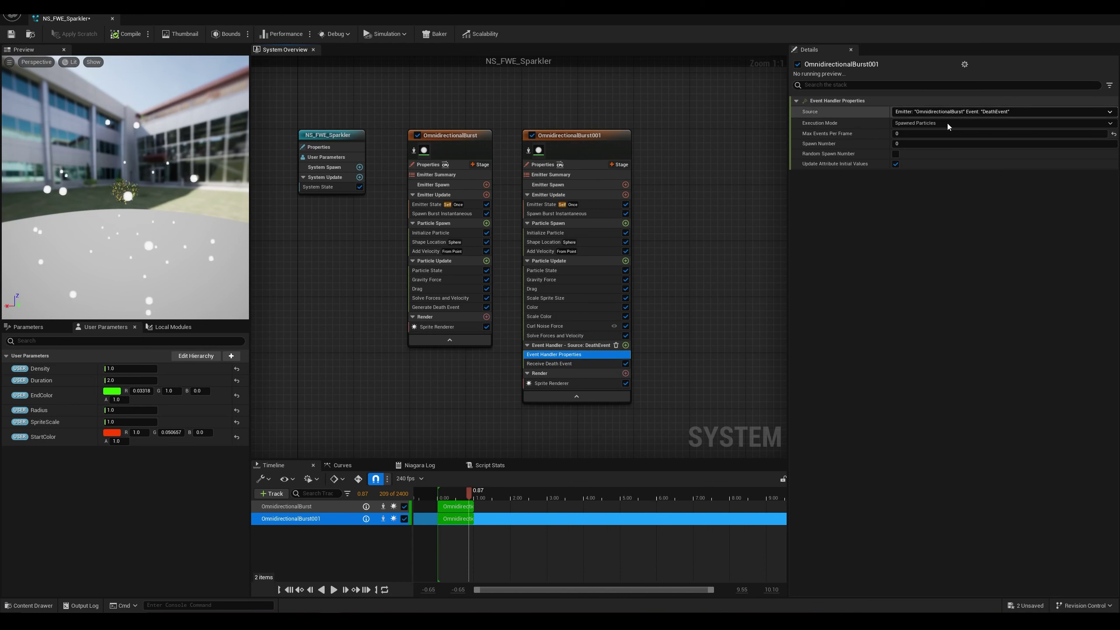
# Step: Set Acceleration, Ribbon ID and Coordinate Space Transform to Output in the Receive Death Event module
pyautogui.click(581, 363)
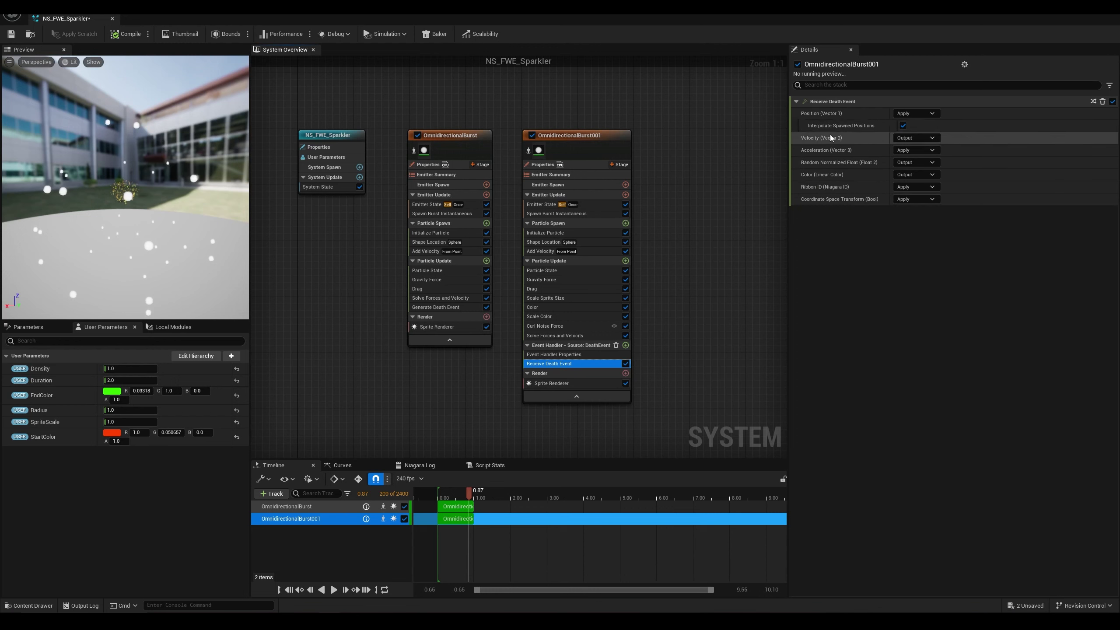
pyautogui.click(914, 151)
pyautogui.click(912, 172)
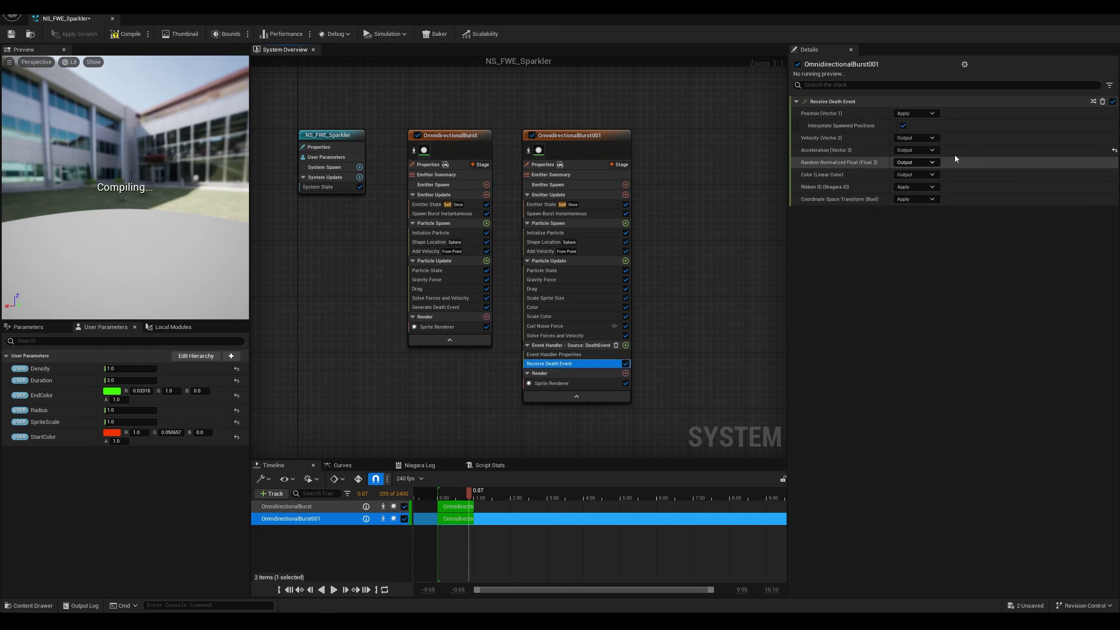
pyautogui.click(914, 187)
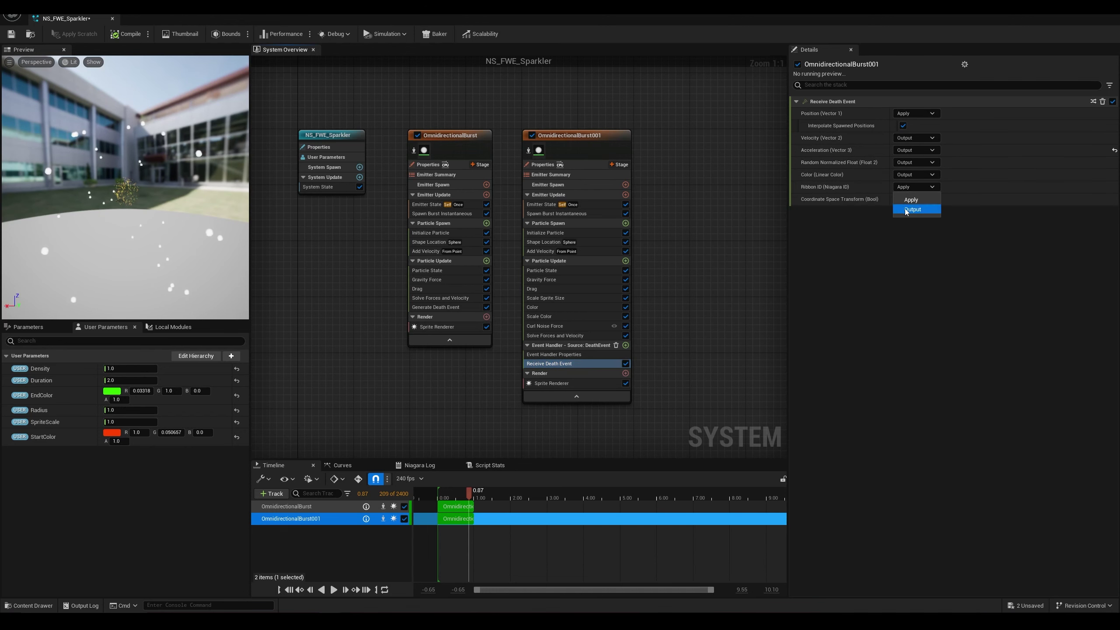
pyautogui.click(907, 210)
pyautogui.click(913, 199)
pyautogui.click(907, 221)
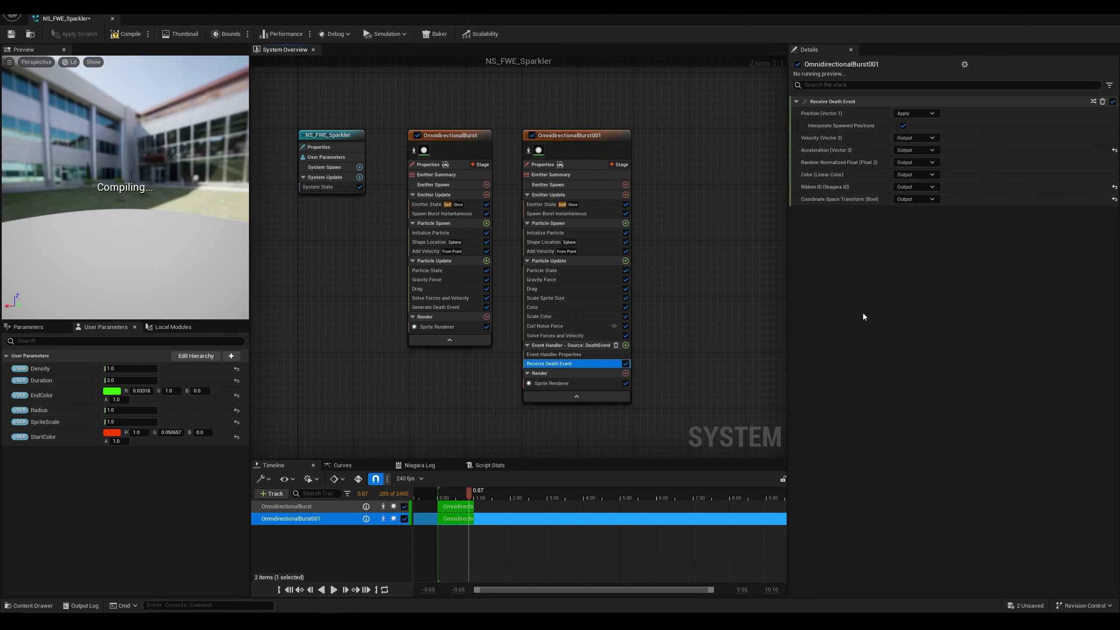
# Step: Play the effect back from before its start to check the death event handling, and return to the beginning
pyautogui.click(428, 491)
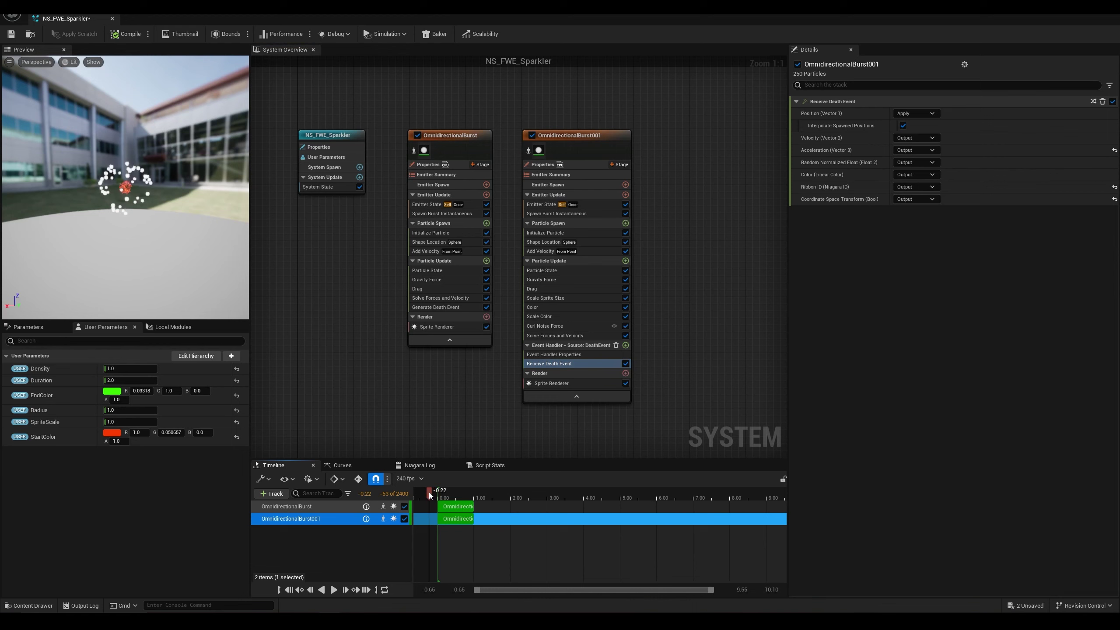
pyautogui.click(333, 590)
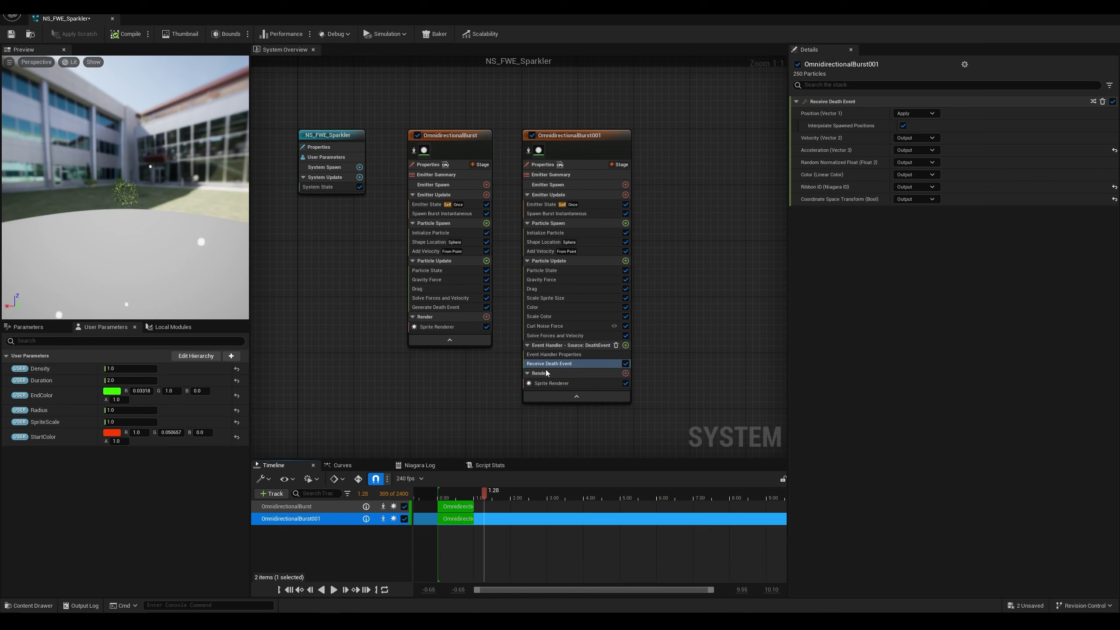
pyautogui.click(294, 591)
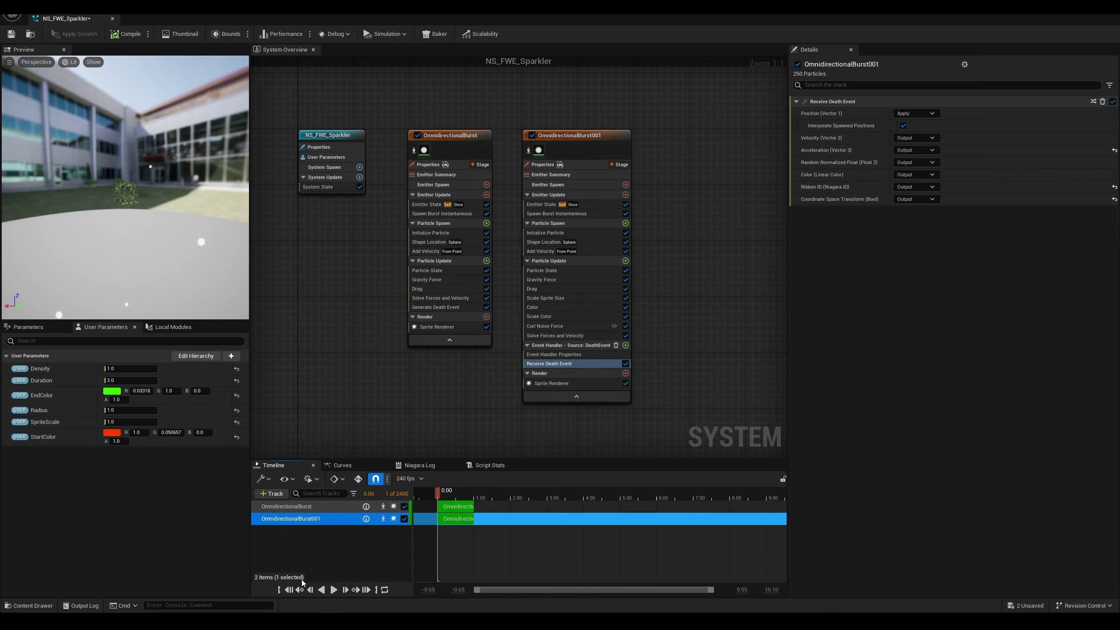
# Step: Delete Spawn Burst Instantaneous from OmnidirectionalBurst001 and set its event handler's Spawn Number to 100
pyautogui.click(566, 215)
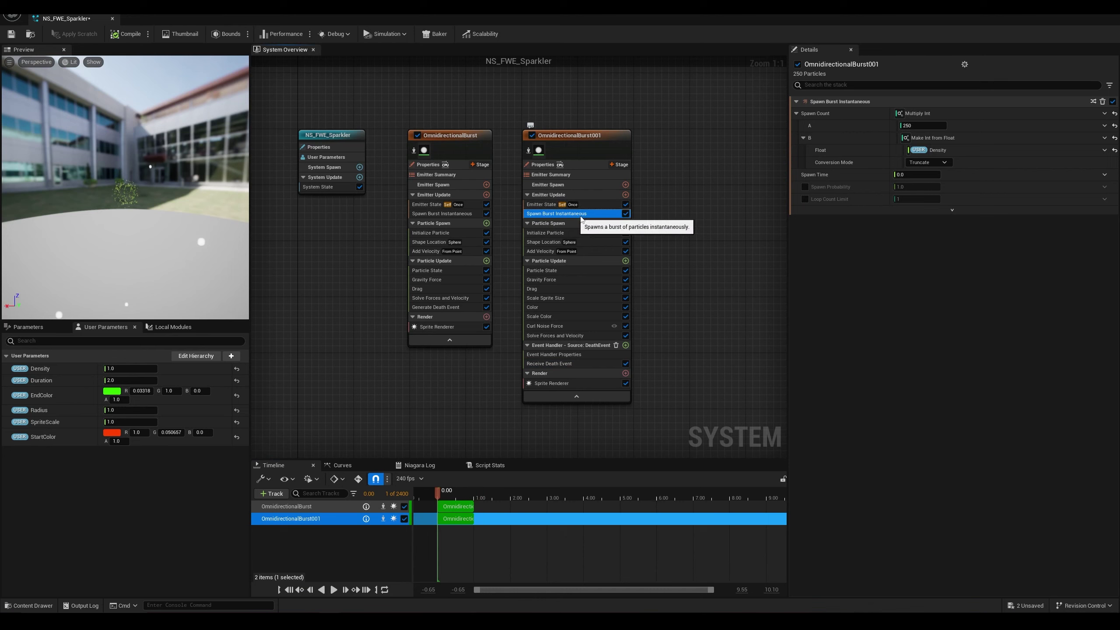
pyautogui.press('Delete')
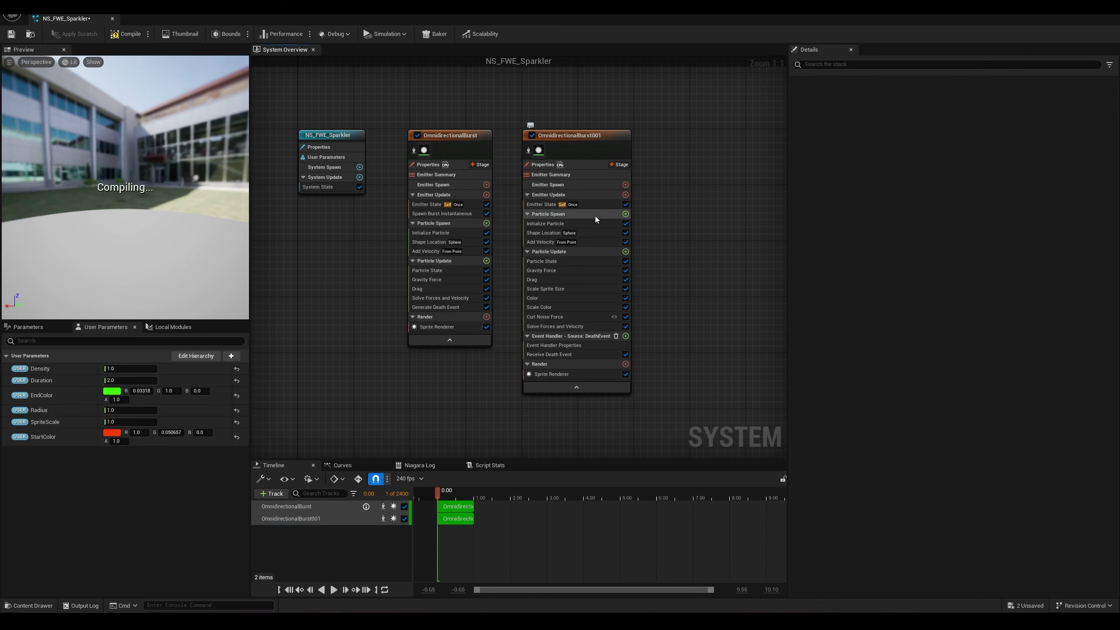
pyautogui.click(559, 346)
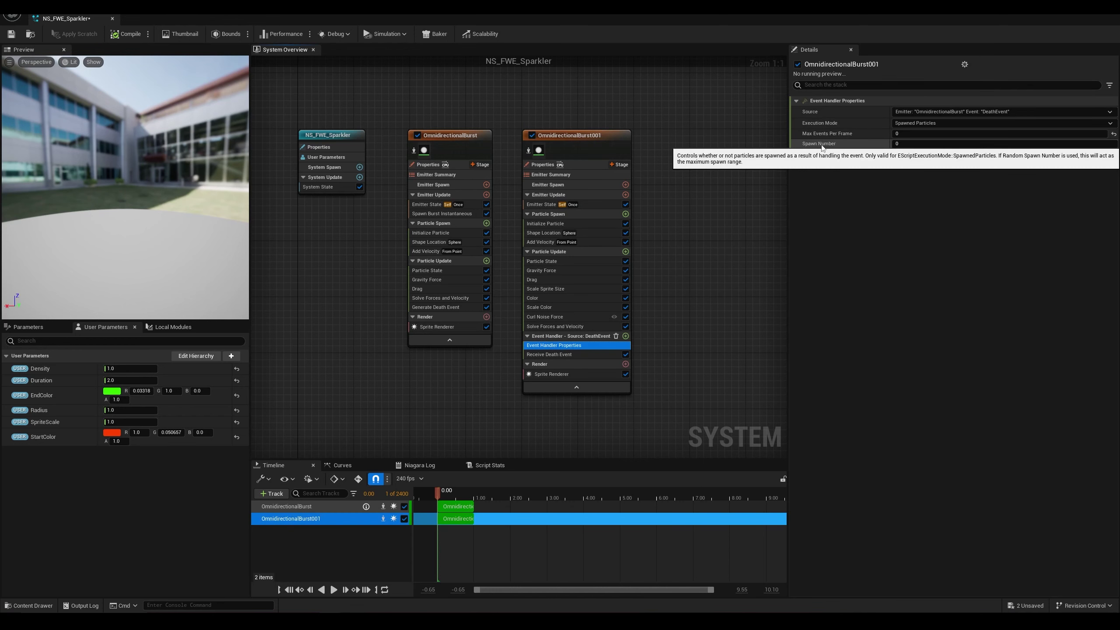
pyautogui.click(904, 143)
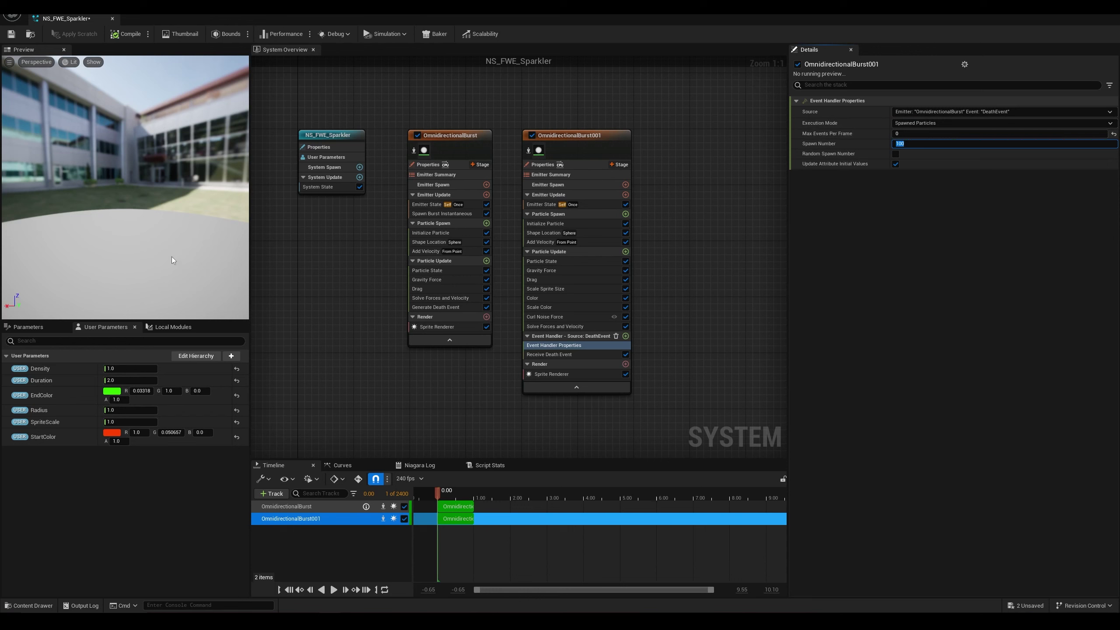
# Step: Disable OmnidirectionalBurst's Sprite Renderer and replay the effect to preview the event-spawned sparks alone
pyautogui.click(487, 327)
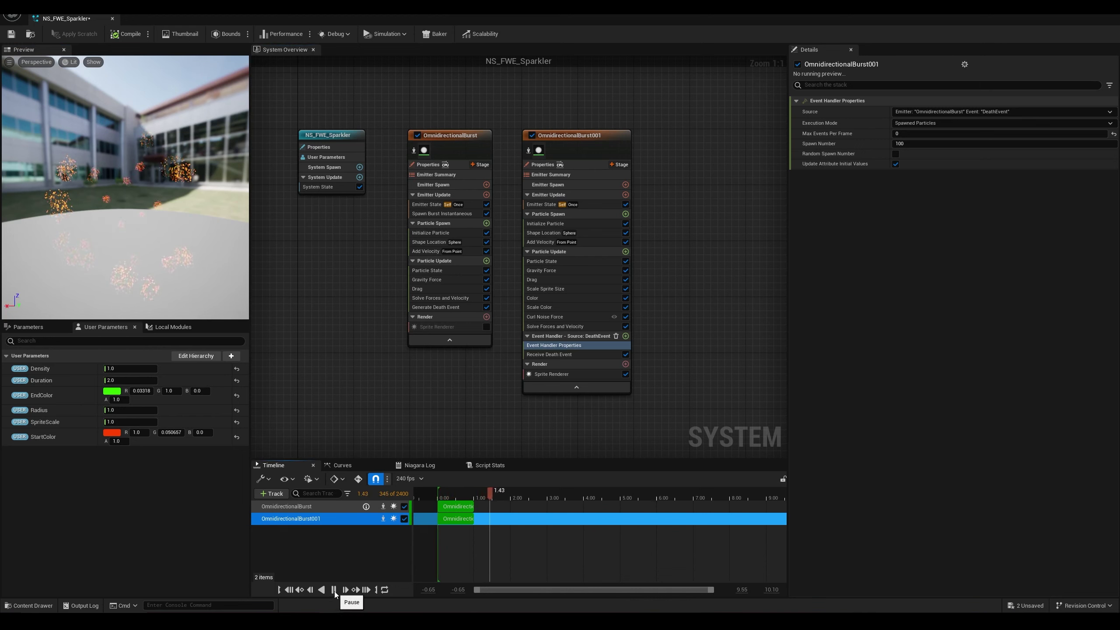
pyautogui.click(334, 592)
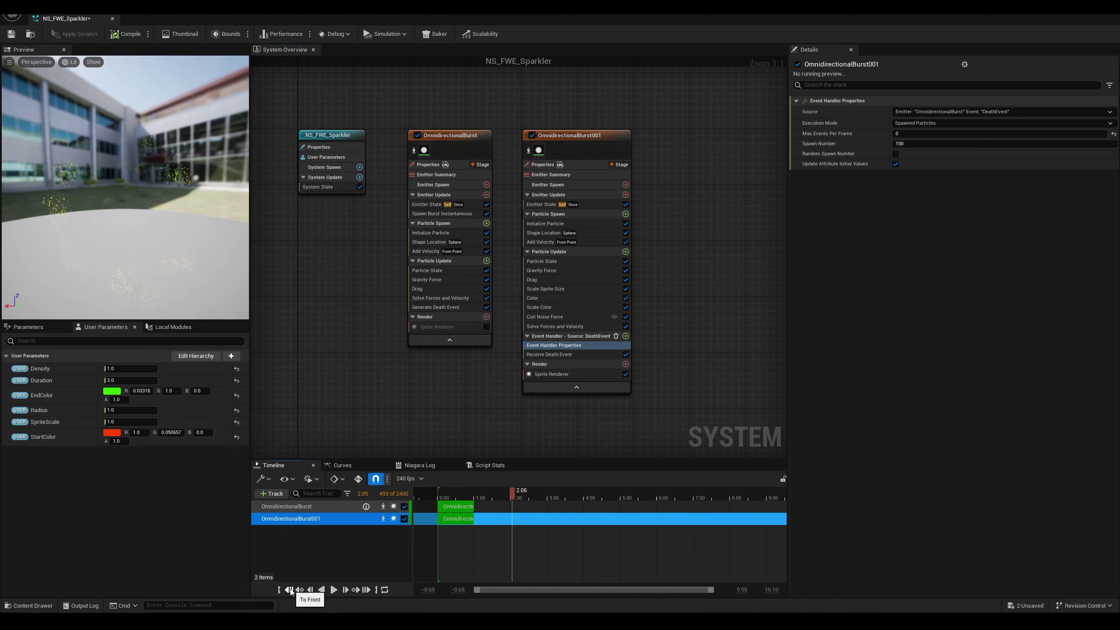
pyautogui.click(290, 590)
pyautogui.click(334, 589)
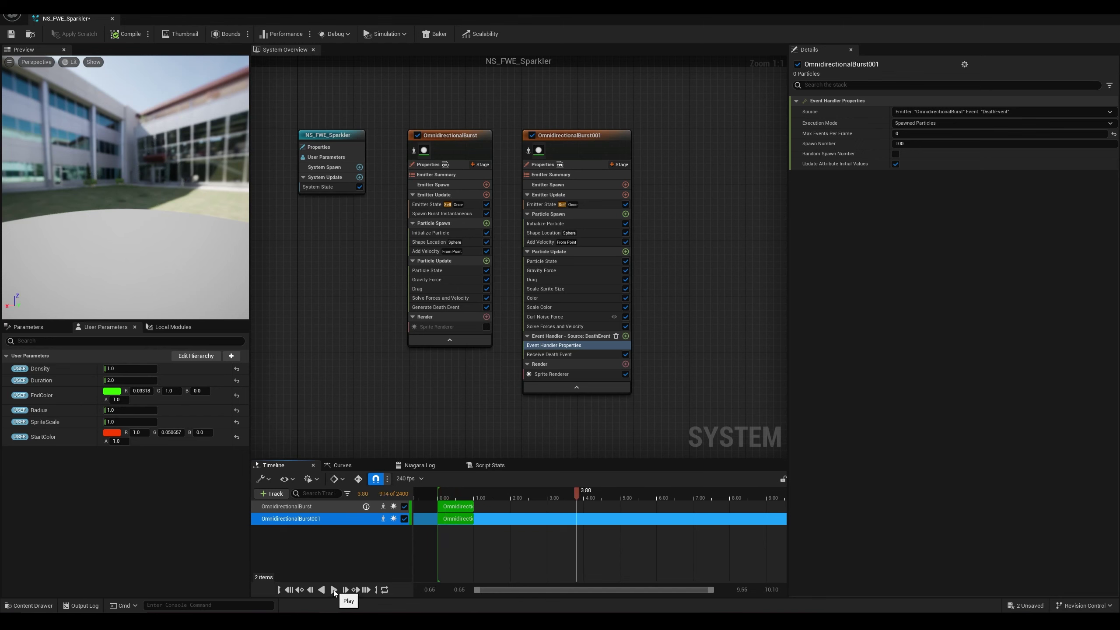
pyautogui.click(302, 589)
pyautogui.click(334, 589)
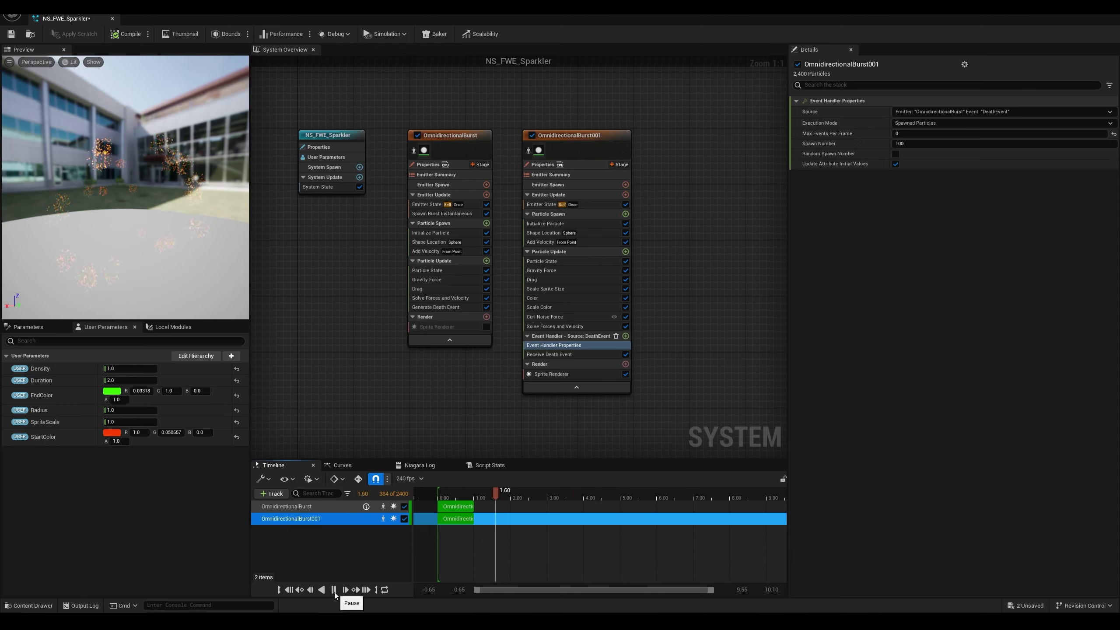
pyautogui.click(334, 591)
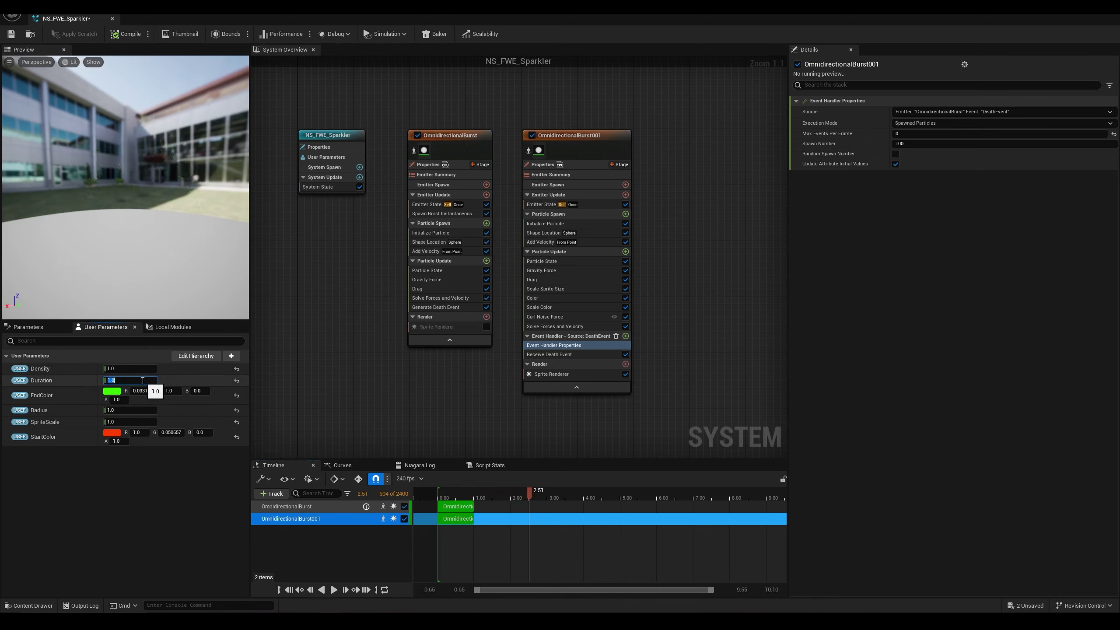
# Step: Set the Duration user parameter to 1.0 and replay the effect from the start
pyautogui.click(288, 590)
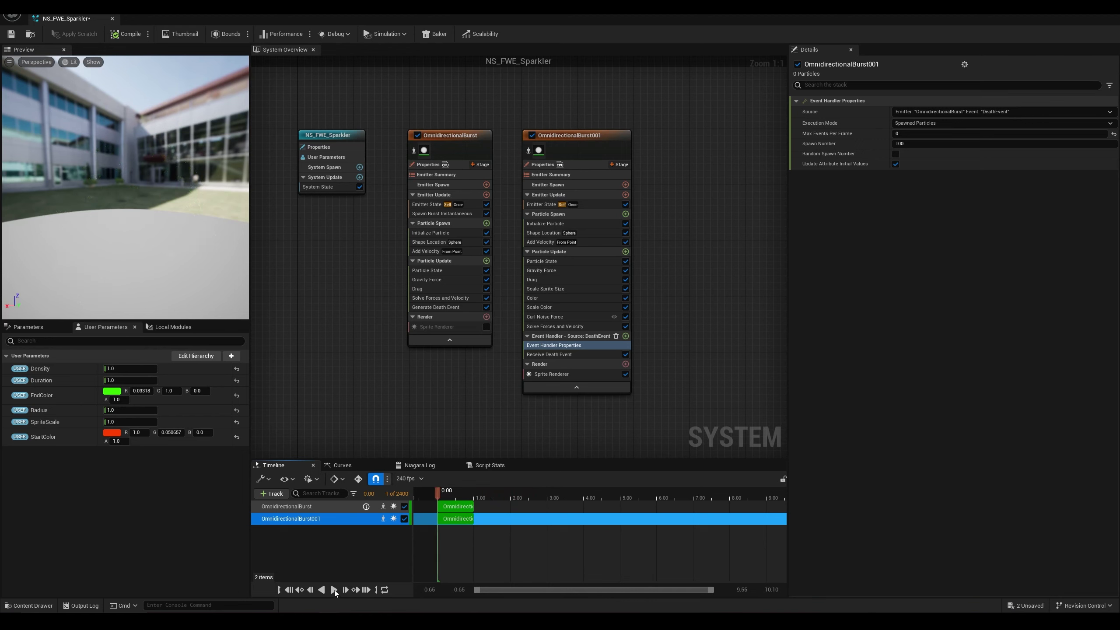
pyautogui.click(334, 589)
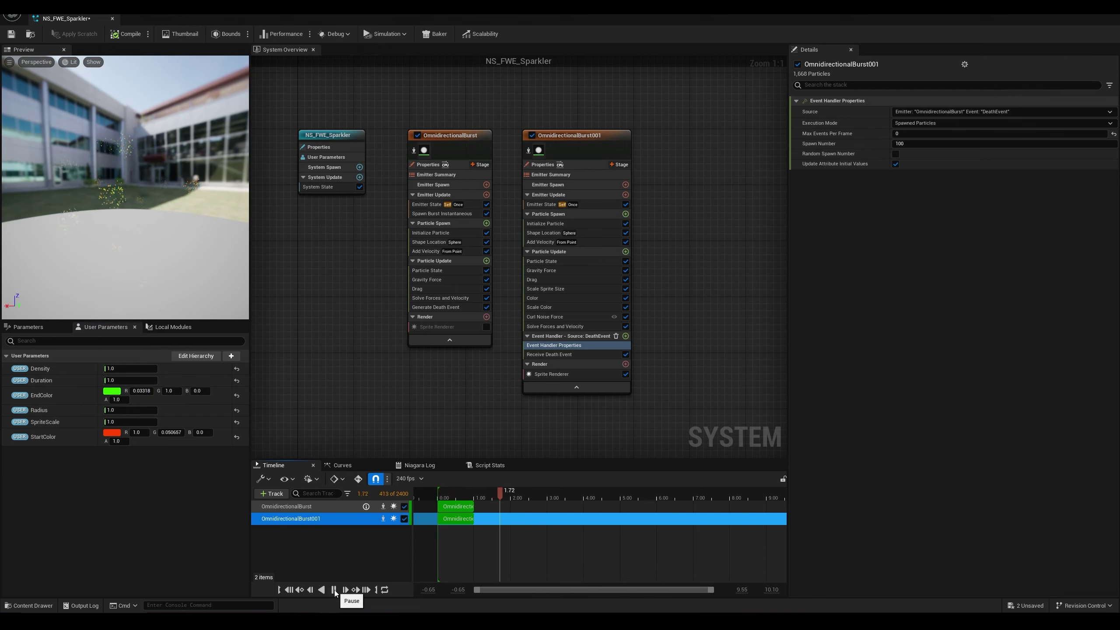
pyautogui.click(334, 590)
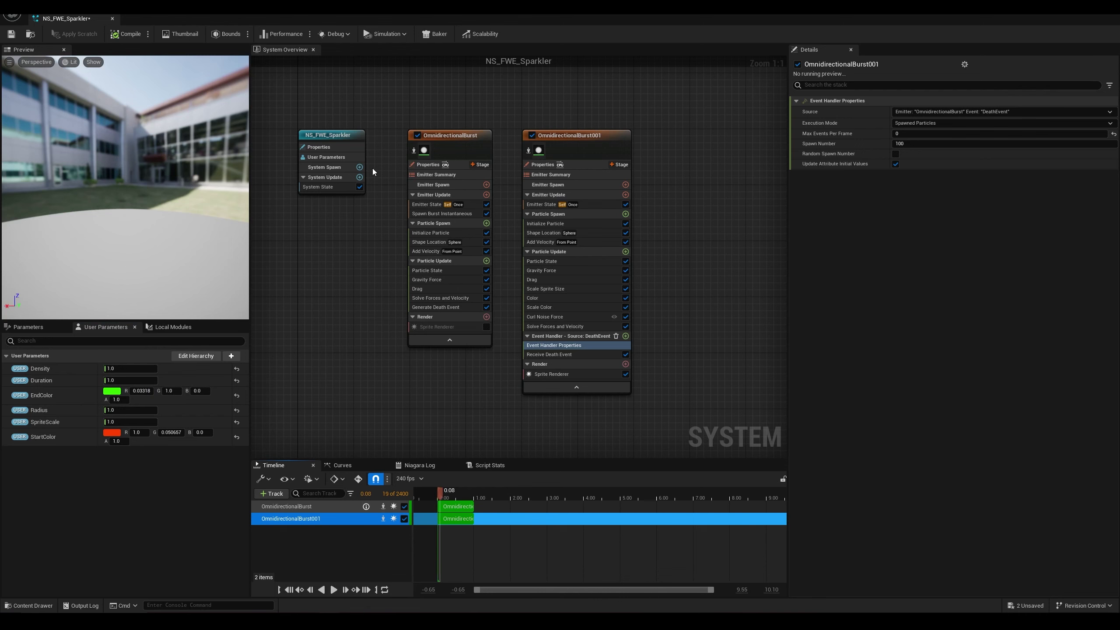
# Step: Save NS_FWE_Sparkler and open the BP_Fireworks_Rocket blueprint from the Tutorial folder
pyautogui.click(12, 37)
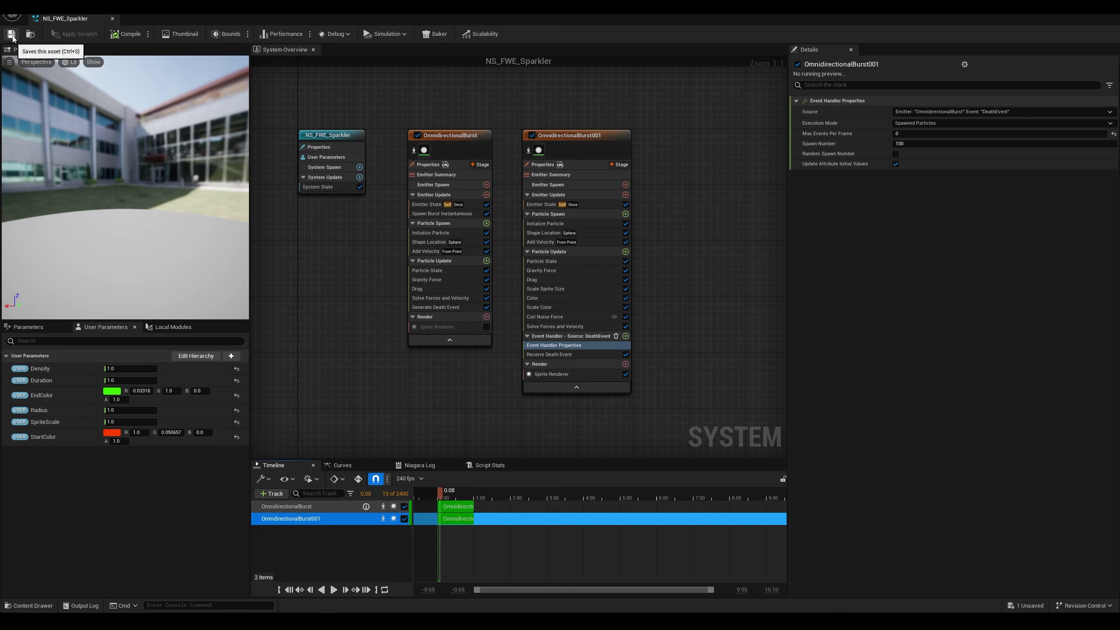
pyautogui.click(29, 605)
pyautogui.click(46, 485)
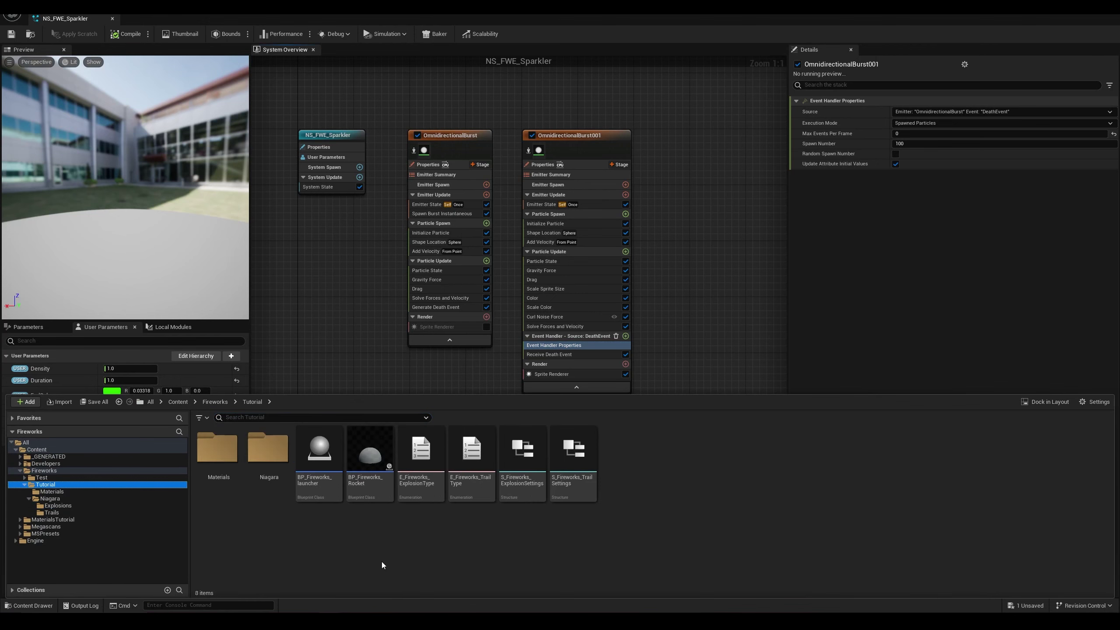
pyautogui.click(371, 468)
pyautogui.doubleClick(382, 469)
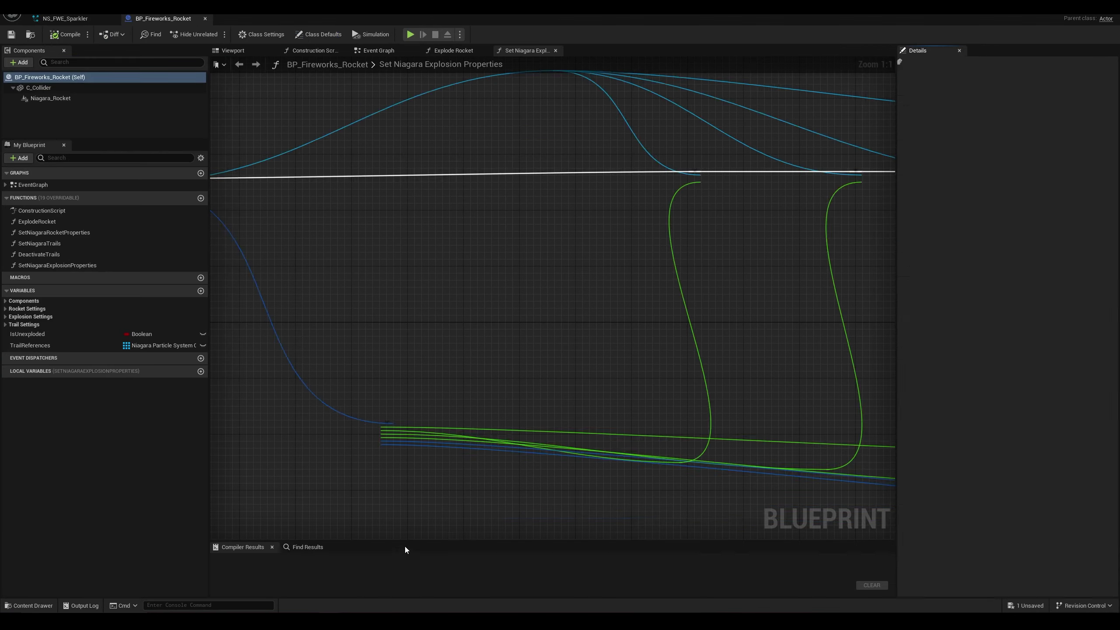
# Step: In the Explode Rocket function, duplicate a Set Temp Niagara Asset node and place the copy below the existing two
pyautogui.scroll(-1, 475, 293)
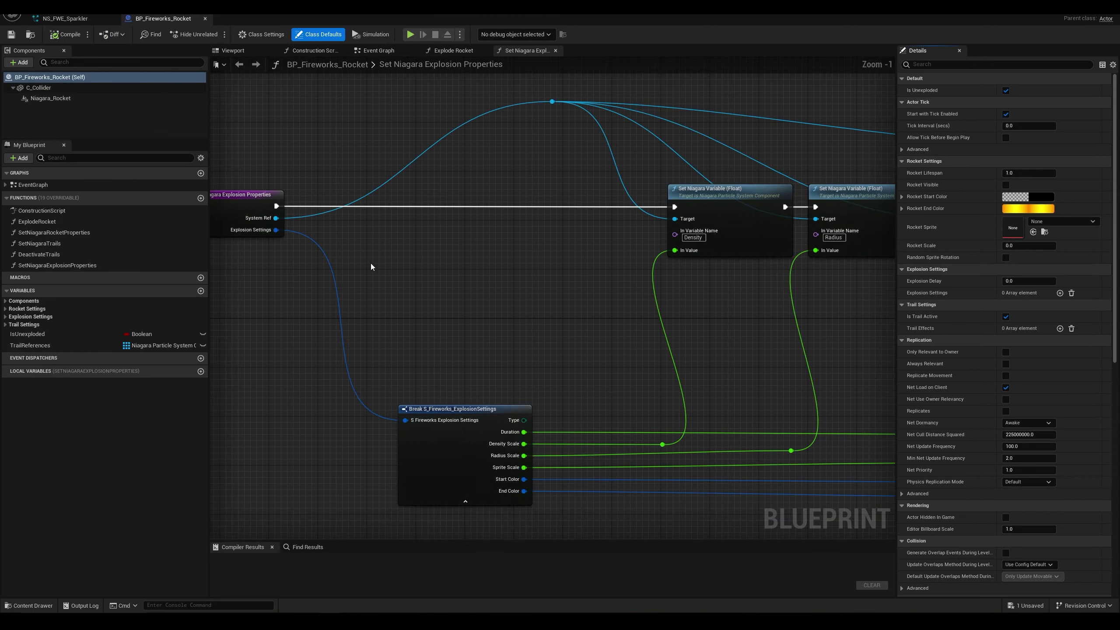
pyautogui.scroll(-1, 495, 265)
pyautogui.click(453, 51)
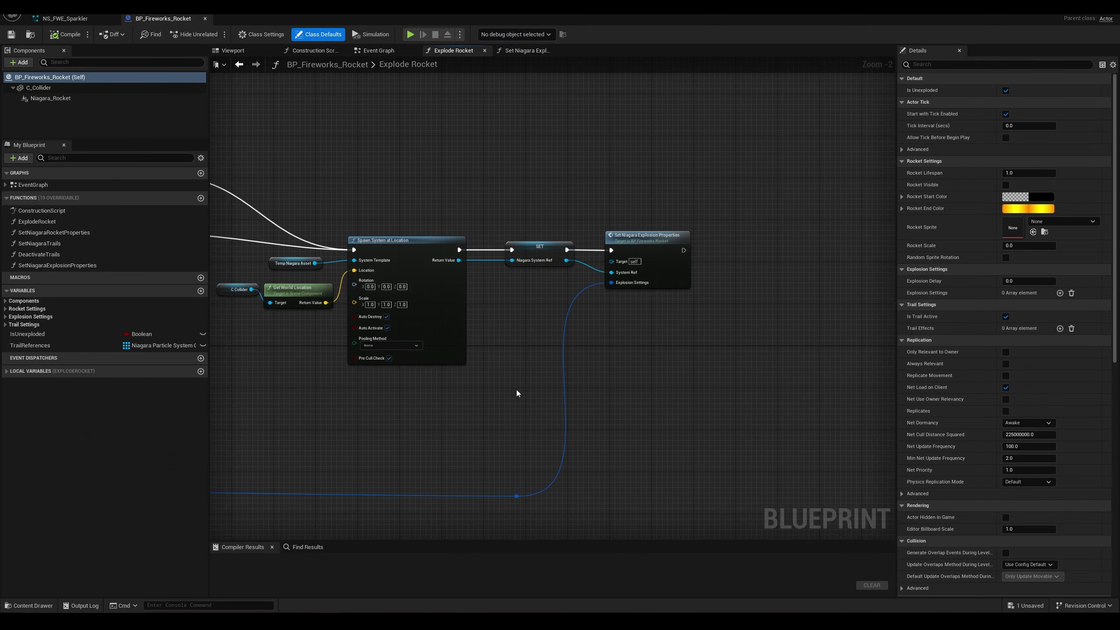
pyautogui.moveTo(517, 393); pyautogui.dragTo(554, 349, button='right')
pyautogui.scroll(2, 485, 379)
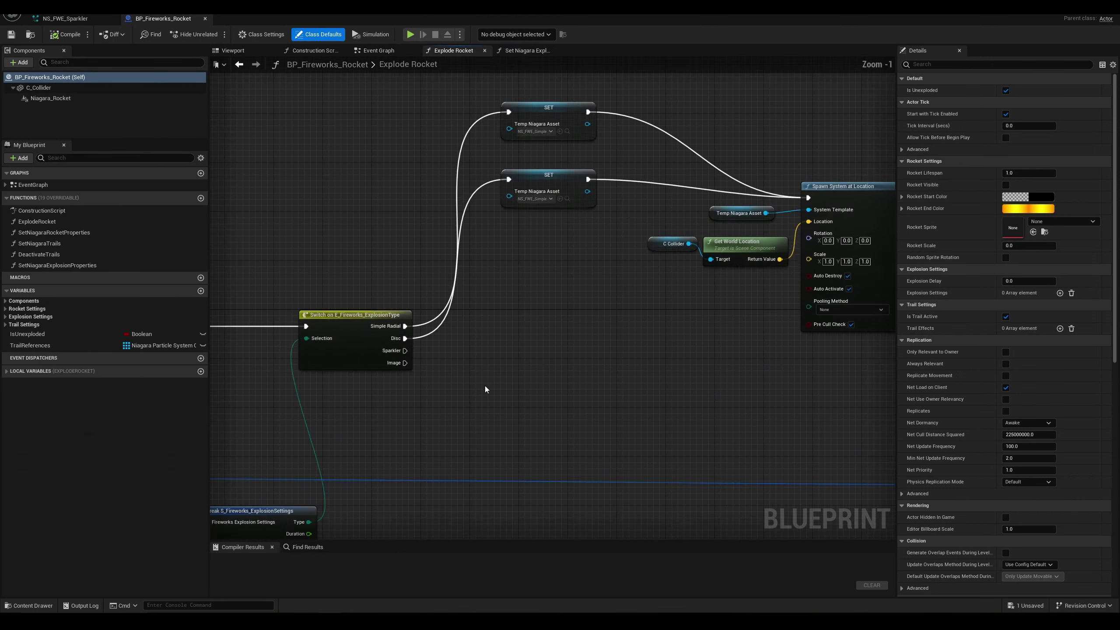
pyautogui.click(571, 155)
pyautogui.hotkey('ctrl', 'd')
pyautogui.moveTo(603, 255); pyautogui.dragTo(533, 219)
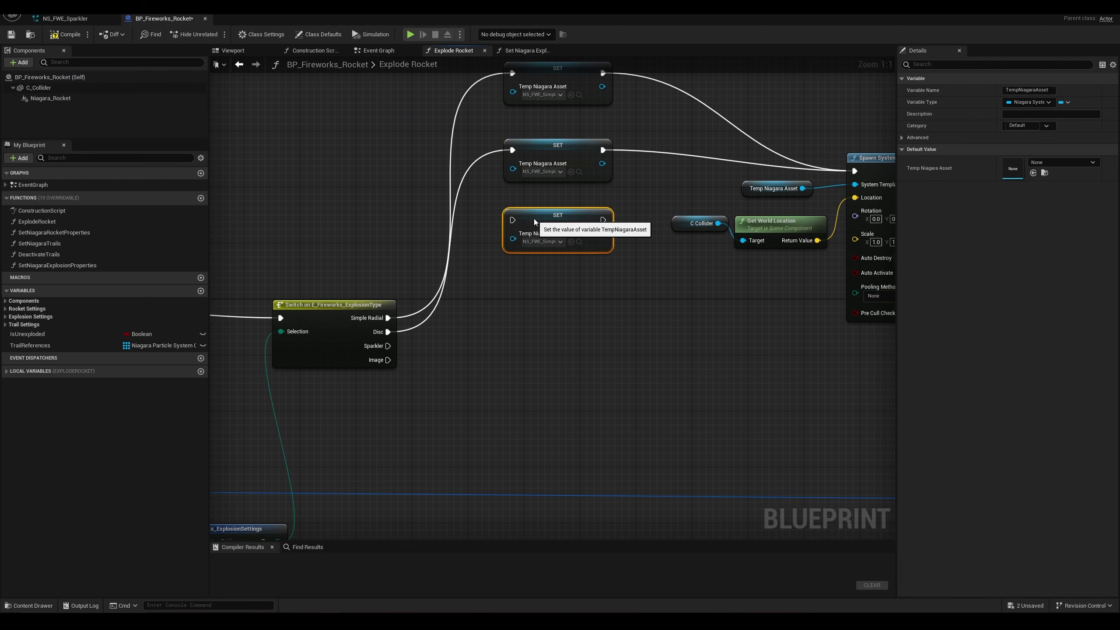
# Step: Wire the explosion type switch's Sparkler output through the new Set Temp Niagara Asset node into Spawn System at Location
pyautogui.click(440, 483)
pyautogui.moveTo(386, 346); pyautogui.dragTo(512, 219)
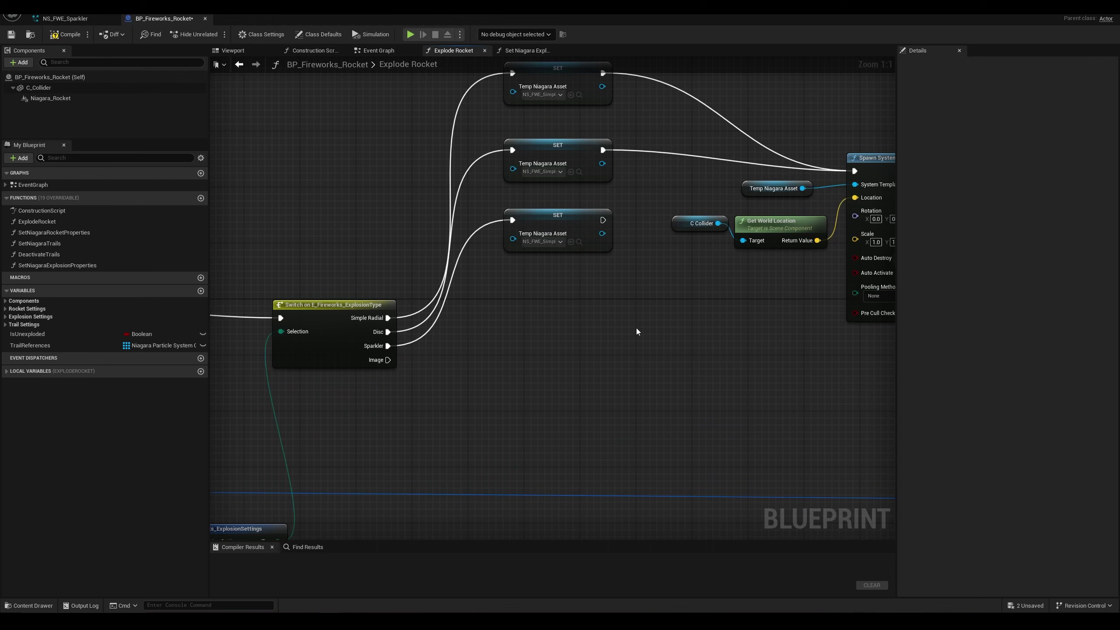
pyautogui.moveTo(638, 326); pyautogui.dragTo(469, 407, button='right')
pyautogui.moveTo(434, 302); pyautogui.dragTo(685, 252)
# Step: Move the explosion type switch and the three Set Temp Niagara Asset nodes together, upward in the Explode Rocket graph
pyautogui.scroll(-2, 630, 409)
pyautogui.moveTo(520, 418); pyautogui.dragTo(611, 388, button='right')
pyautogui.moveTo(570, 124); pyautogui.dragTo(372, 413)
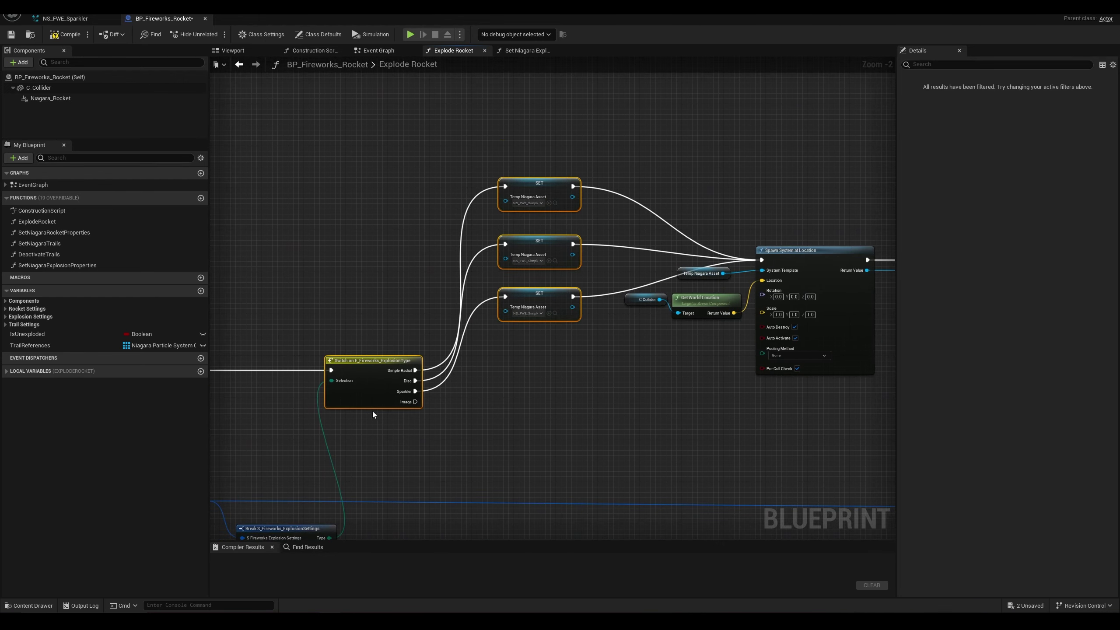
pyautogui.moveTo(357, 366); pyautogui.dragTo(375, 280)
pyautogui.click(500, 343)
# Step: Assign NS_FWE_Sparkler to the lowest Set Temp Niagara Asset node and compile the blueprint
pyautogui.scroll(2, 500, 343)
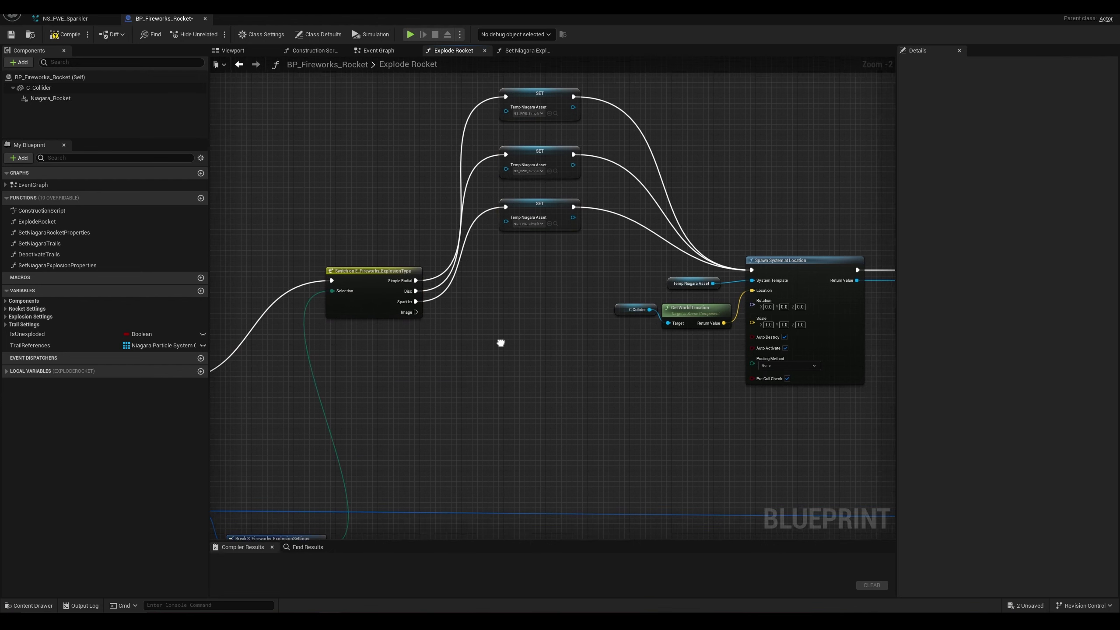
pyautogui.click(515, 257)
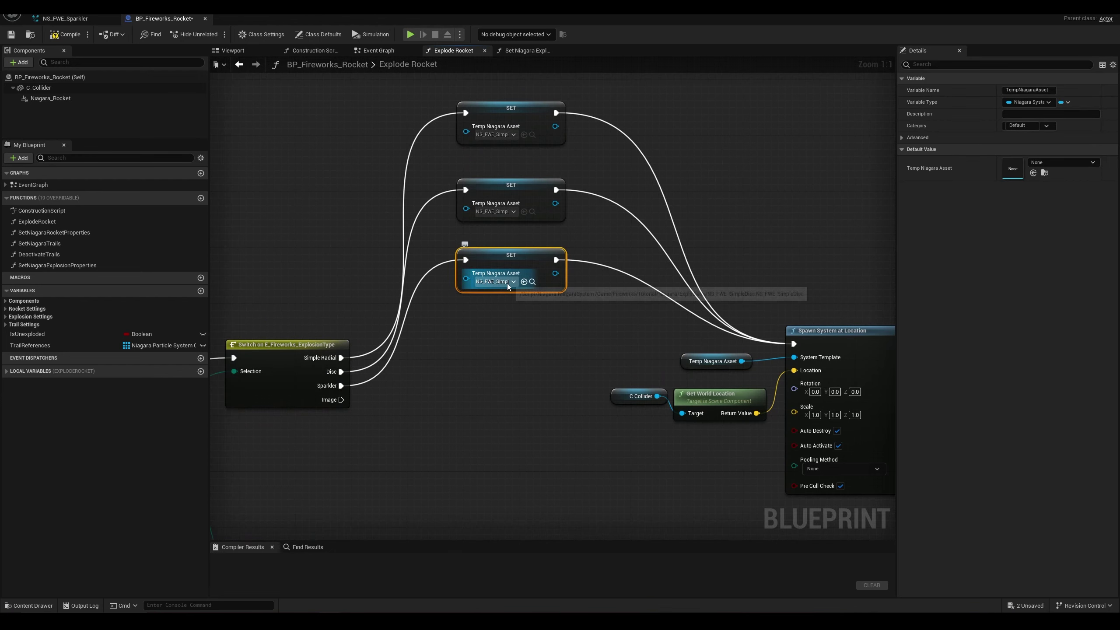
pyautogui.click(507, 282)
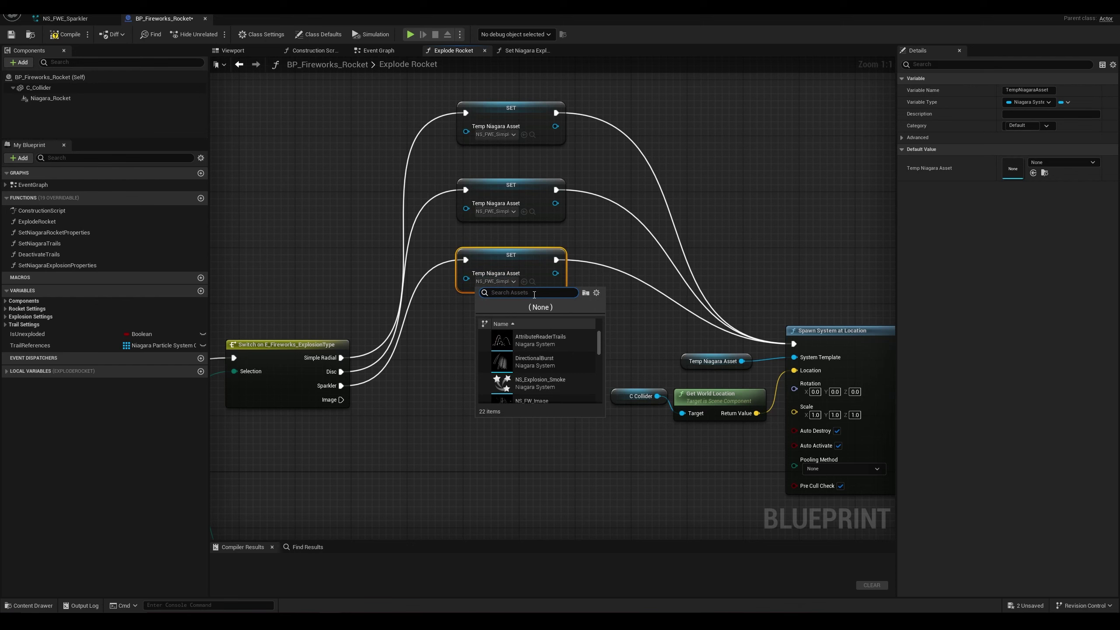
pyautogui.write('fe')
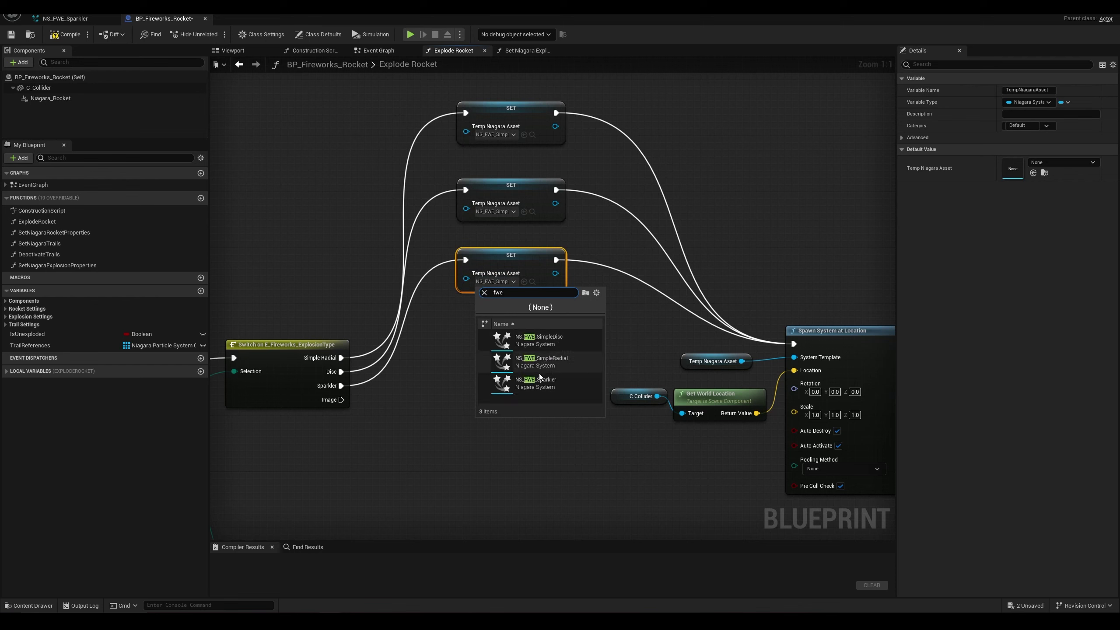
pyautogui.click(542, 382)
pyautogui.click(518, 369)
pyautogui.click(63, 36)
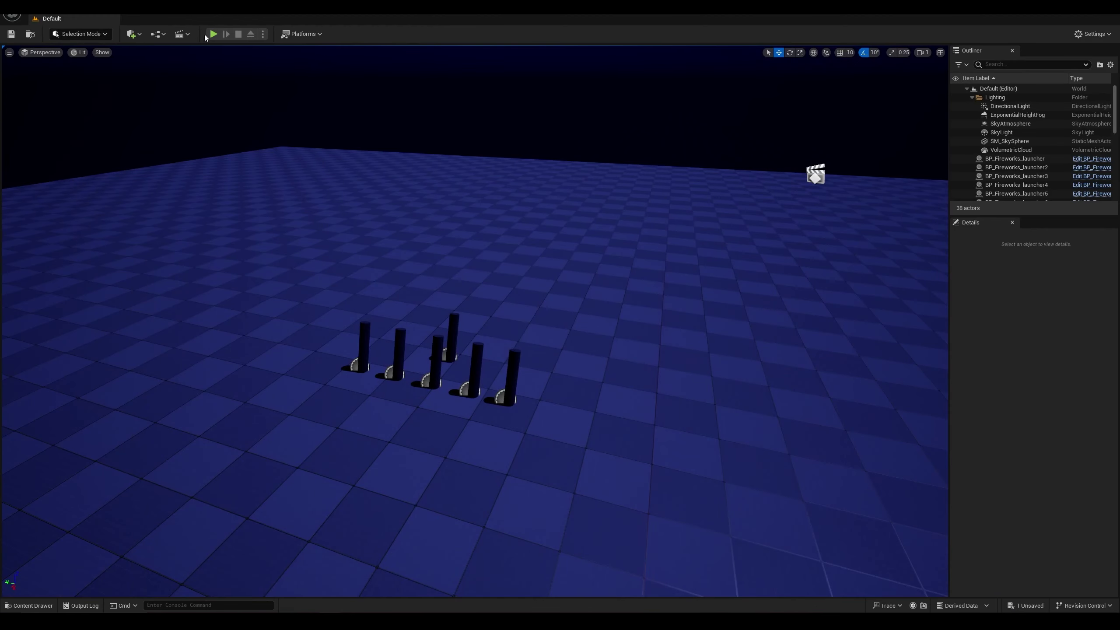
# Step: Play the level and add an Explosion Settings element of type Sparkler to BP_Fireworks_launcher
pyautogui.click(213, 34)
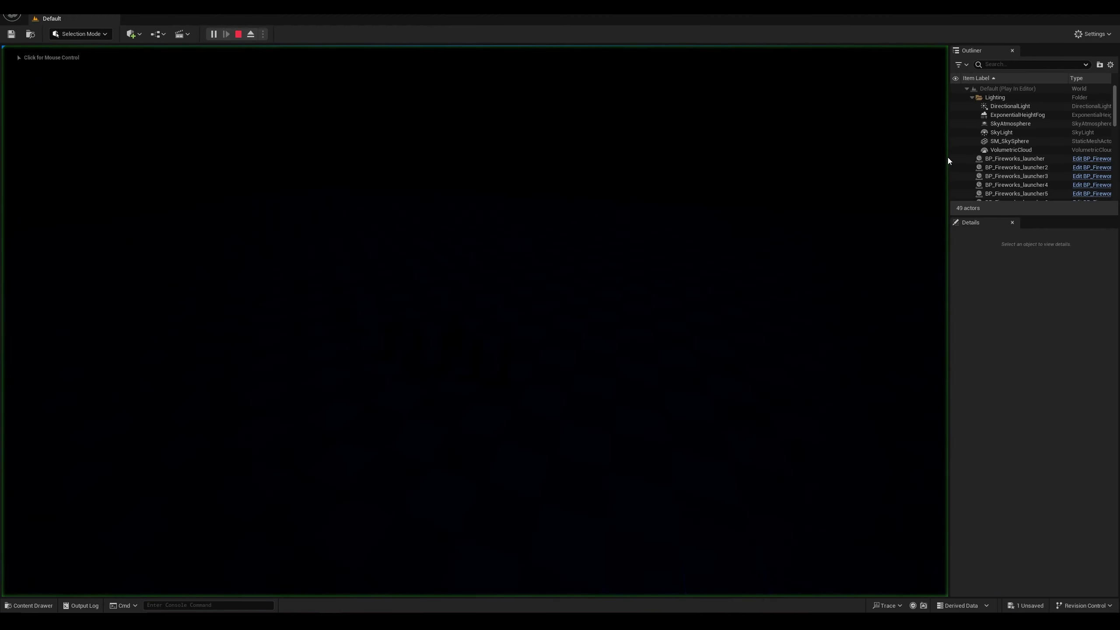
pyautogui.click(1016, 159)
pyautogui.scroll(-5, 1028, 444)
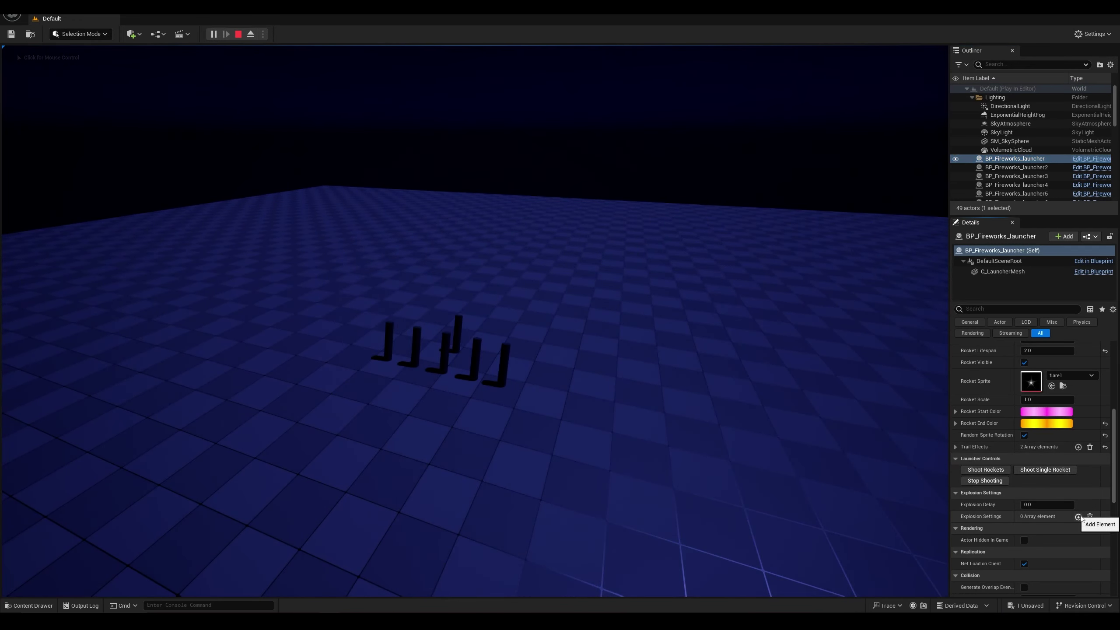
pyautogui.click(1078, 516)
pyautogui.scroll(-1, 992, 533)
pyautogui.scroll(-6, 1027, 537)
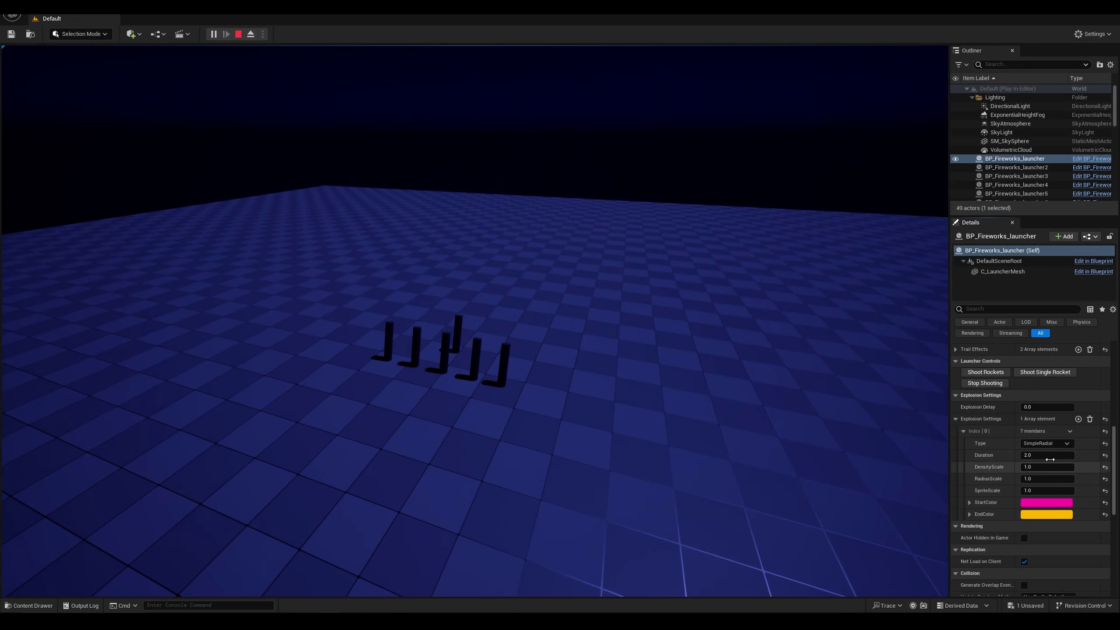
pyautogui.click(1044, 442)
pyautogui.click(1043, 470)
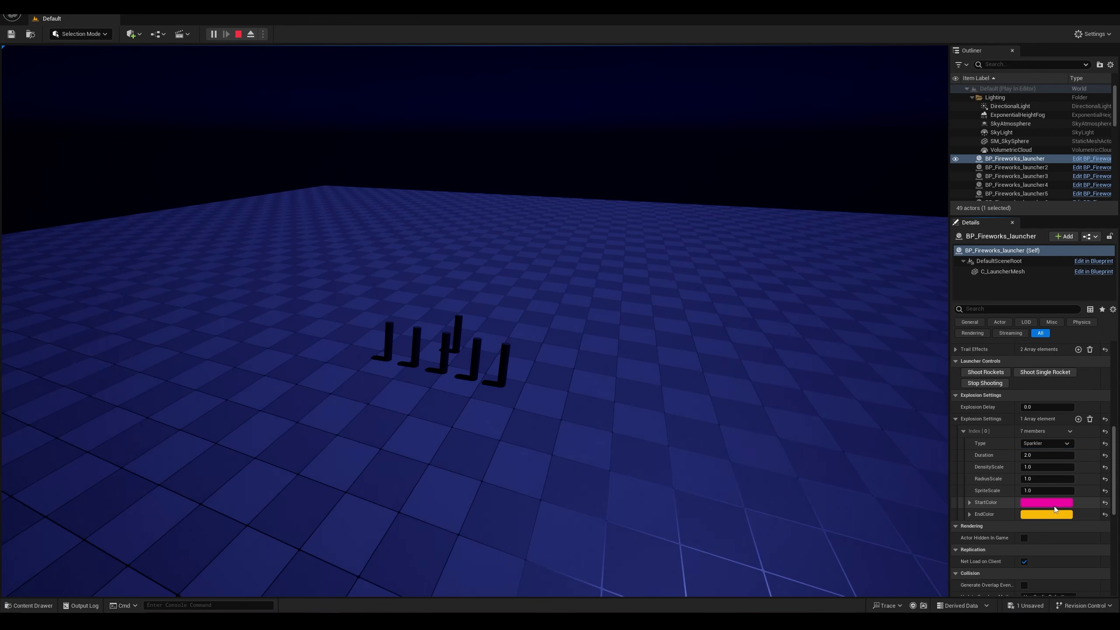
# Step: Set the Sparkler element's StartColor to orange (hex sRGB FF9100FF) and accept the existing EndColor
pyautogui.click(1053, 504)
pyautogui.moveTo(940, 457); pyautogui.dragTo(963, 473)
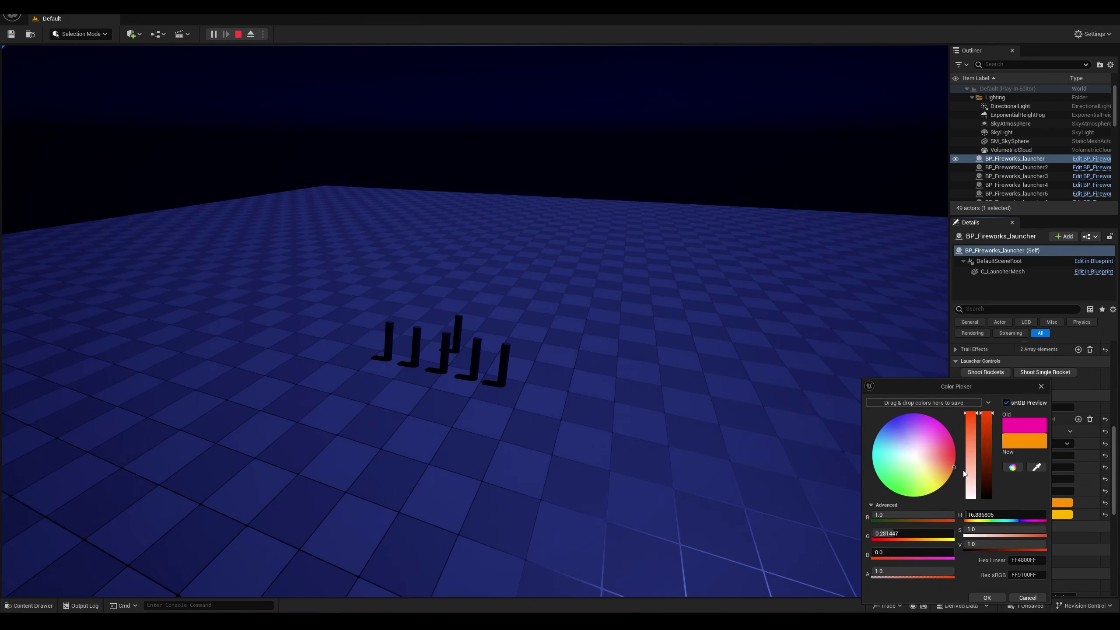
pyautogui.click(997, 599)
pyautogui.click(1057, 514)
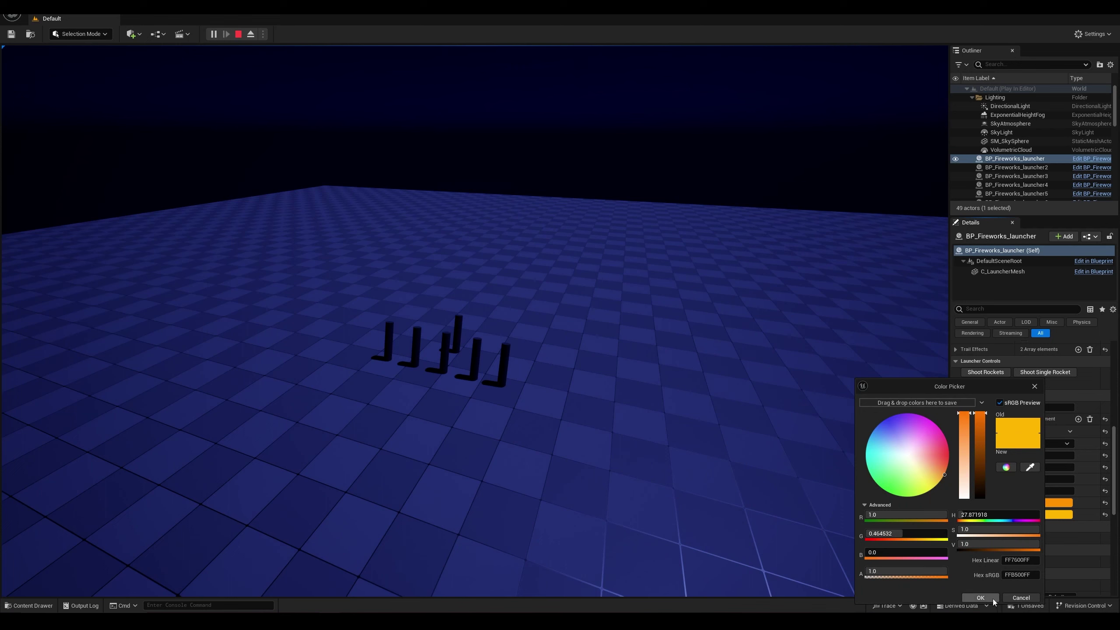
pyautogui.click(980, 598)
# Step: Set the Sparkler element's StartColor to light orange with hue about 28.6, saturation about 0.91 and value 5, and its RadiusScale to 3.0
pyautogui.click(1040, 505)
pyautogui.click(927, 465)
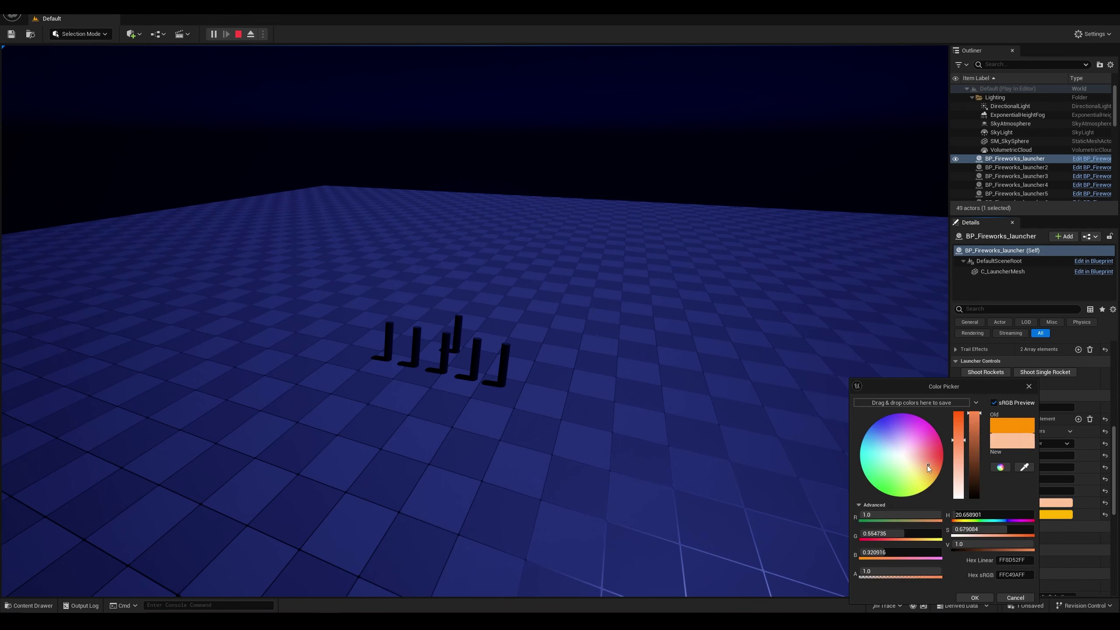
pyautogui.moveTo(928, 466)
pyautogui.mouseDown()
pyautogui.moveTo(974, 478)
pyautogui.moveTo(936, 475)
pyautogui.mouseUp()
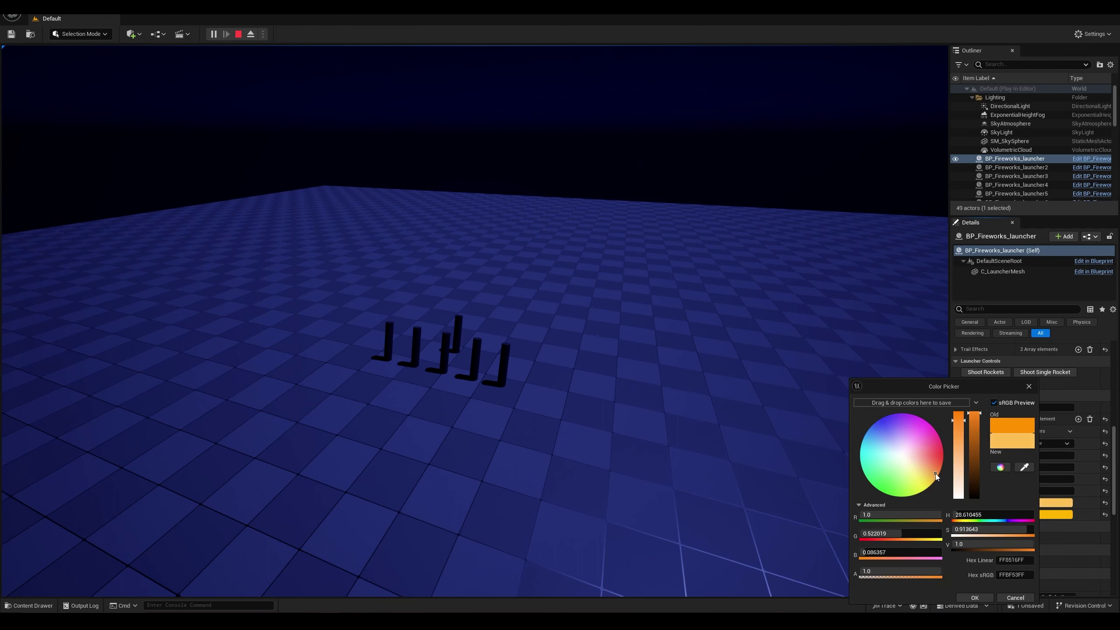
pyautogui.click(981, 546)
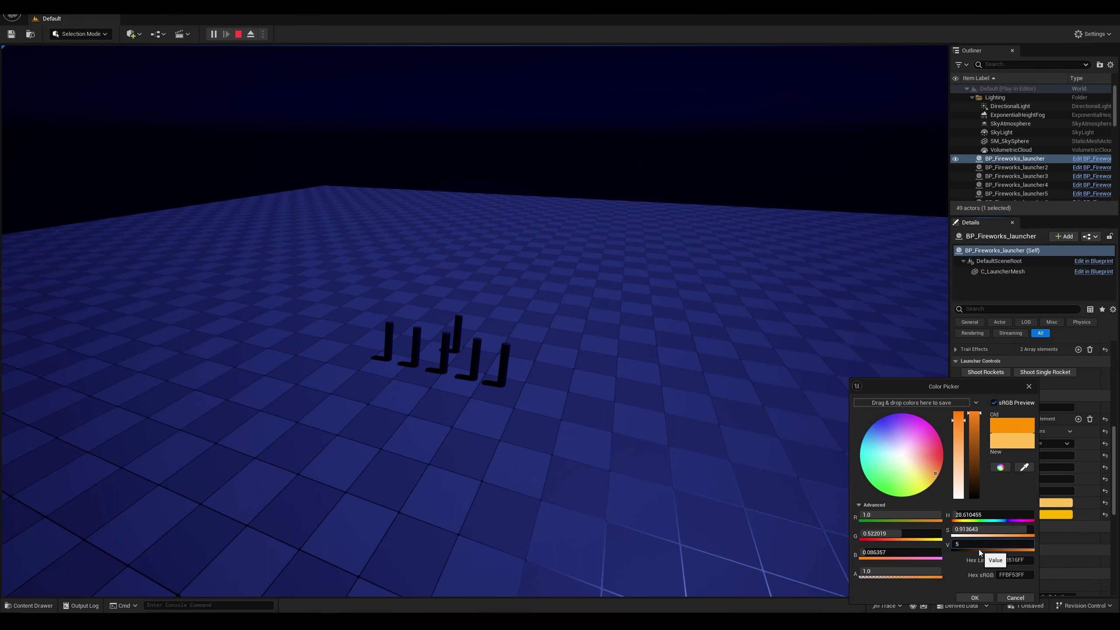
pyautogui.write('5')
pyautogui.press('Return')
pyautogui.click(974, 597)
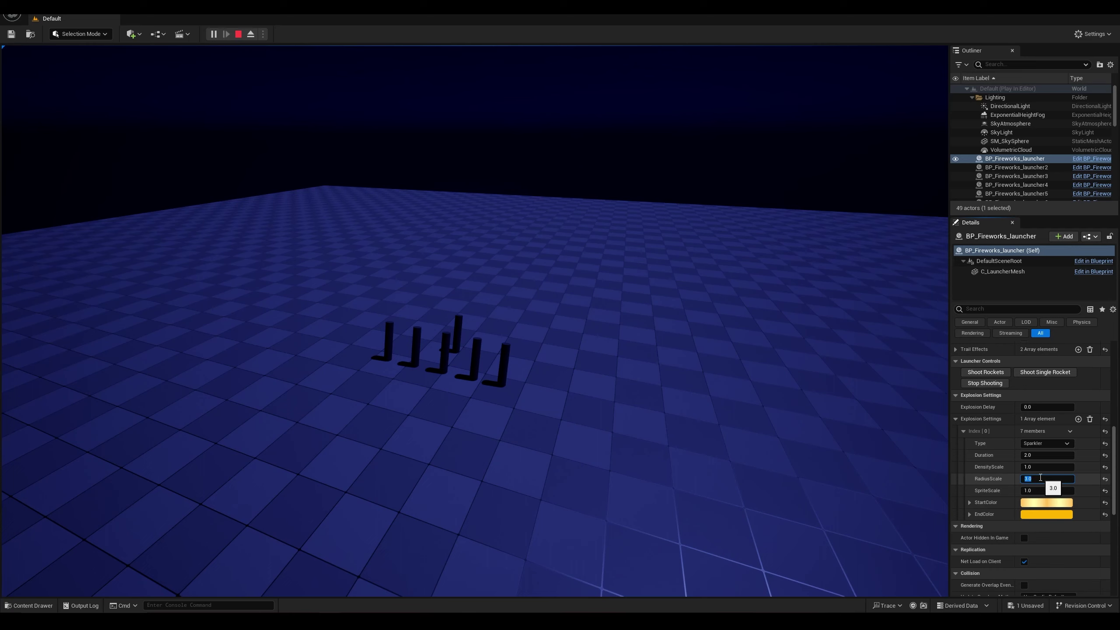
# Step: Shoot single rockets repeatedly from the launcher and watch the Sparkler explosions in the sky
pyautogui.click(1045, 372)
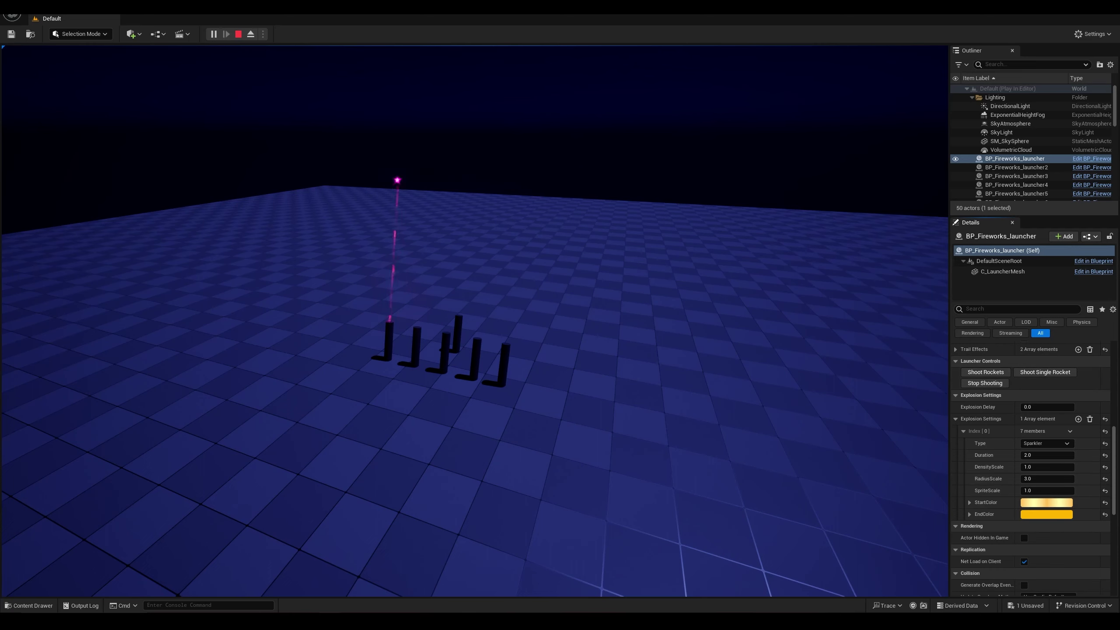
pyautogui.click(837, 388)
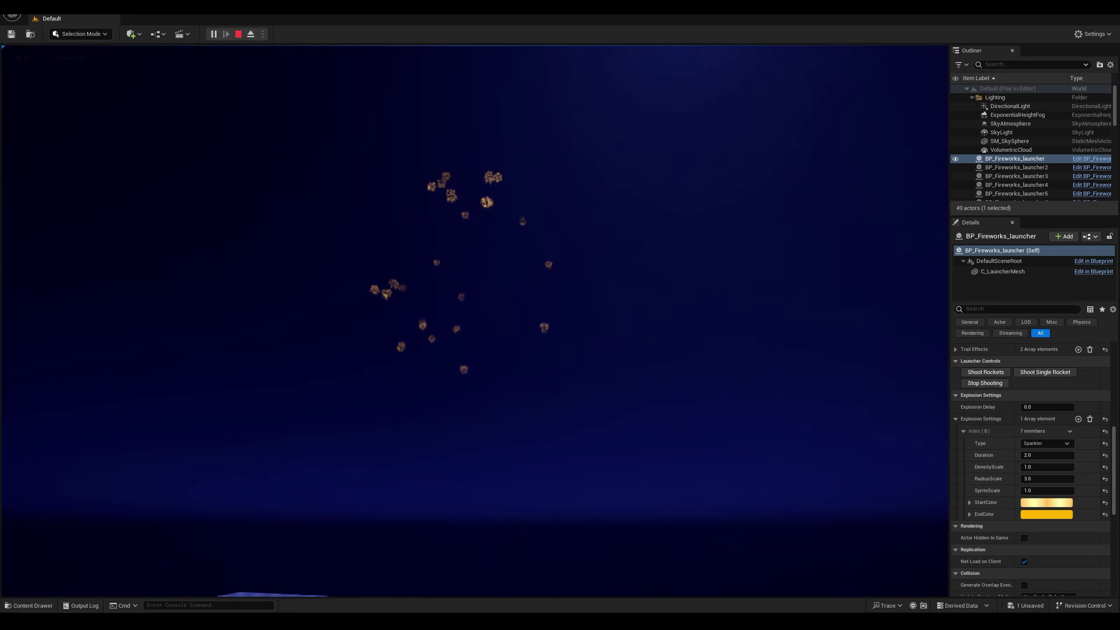
pyautogui.hotkey('shift', 'F1')
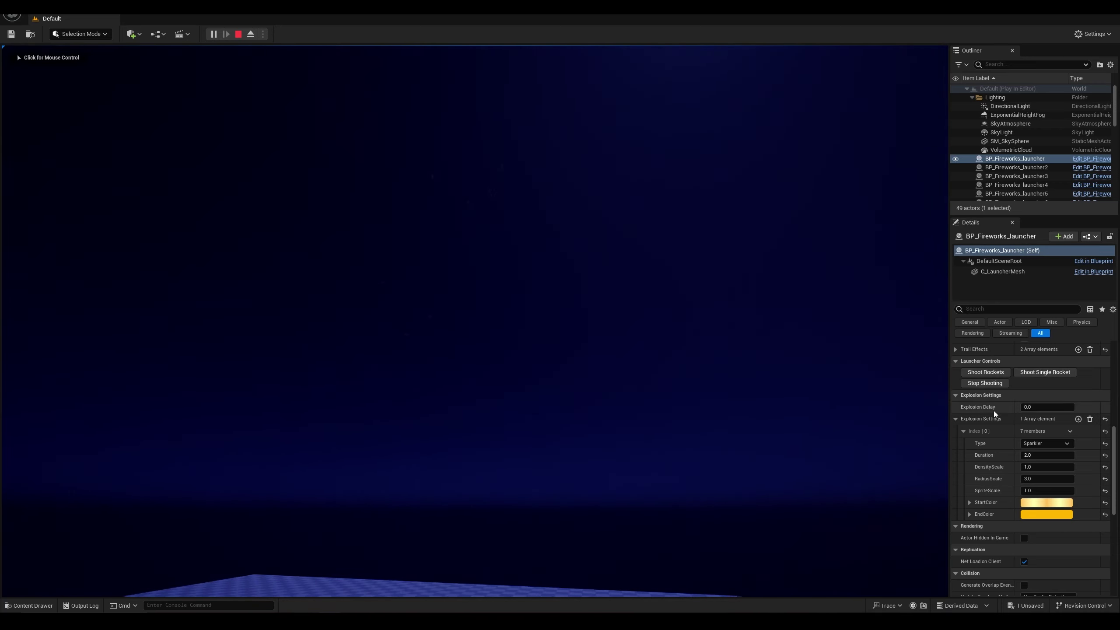
pyautogui.click(1053, 373)
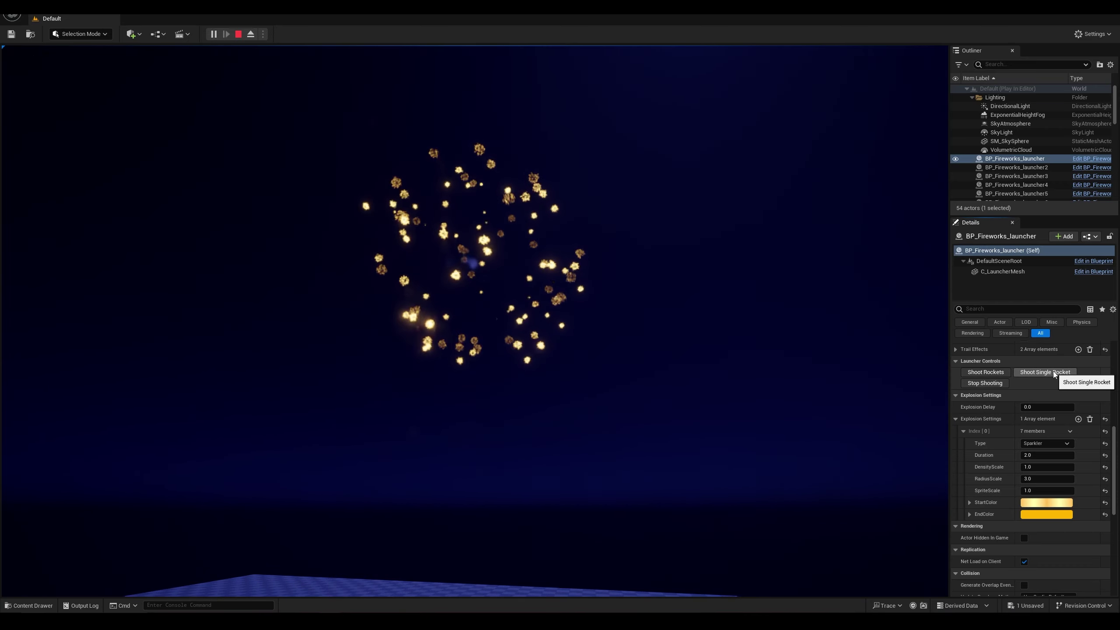
pyautogui.click(1052, 373)
pyautogui.click(1053, 373)
pyautogui.click(1053, 372)
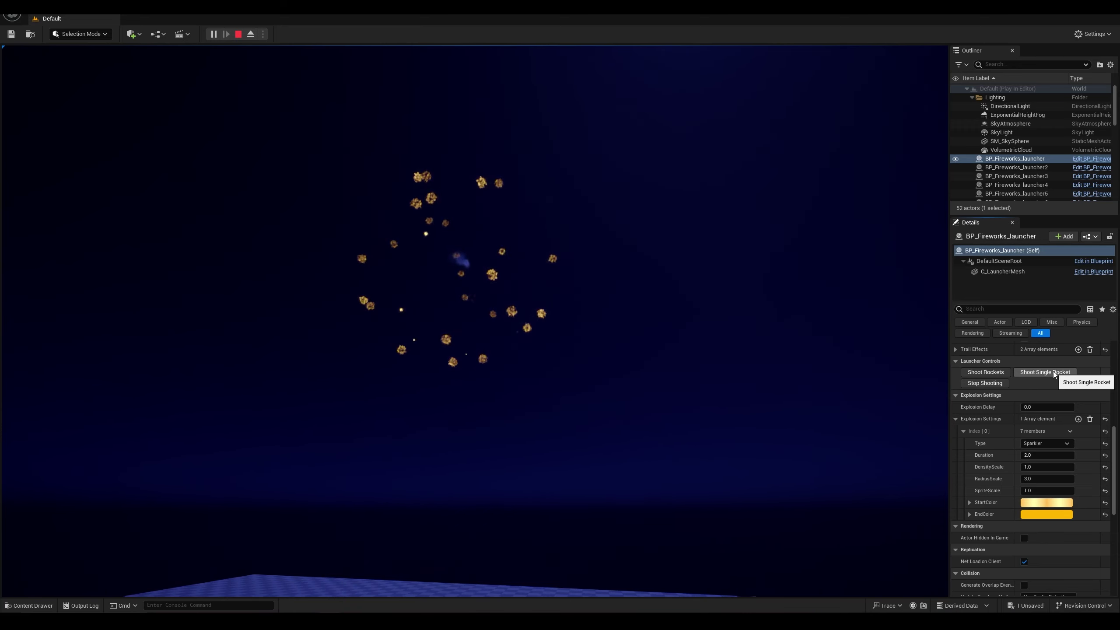
pyautogui.click(1052, 373)
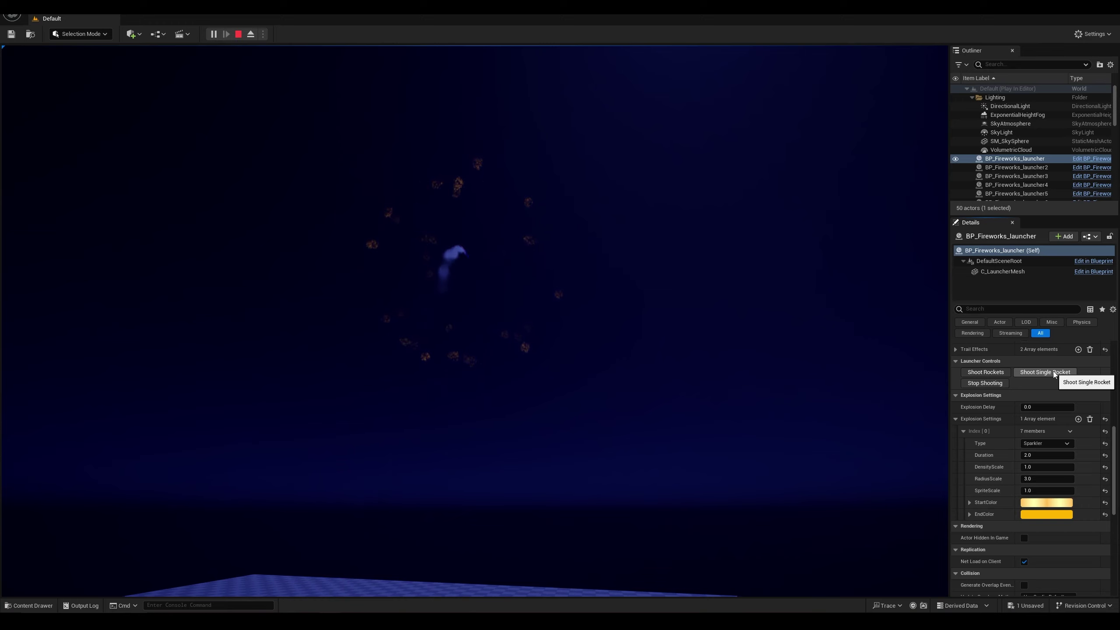
pyautogui.click(1052, 373)
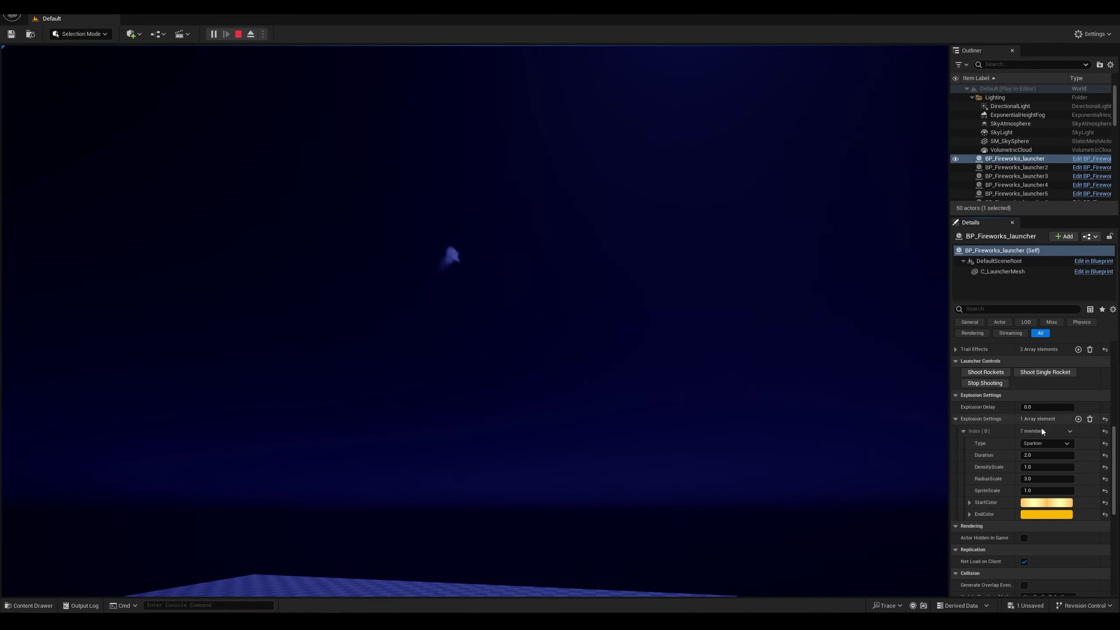
pyautogui.scroll(6, 1051, 485)
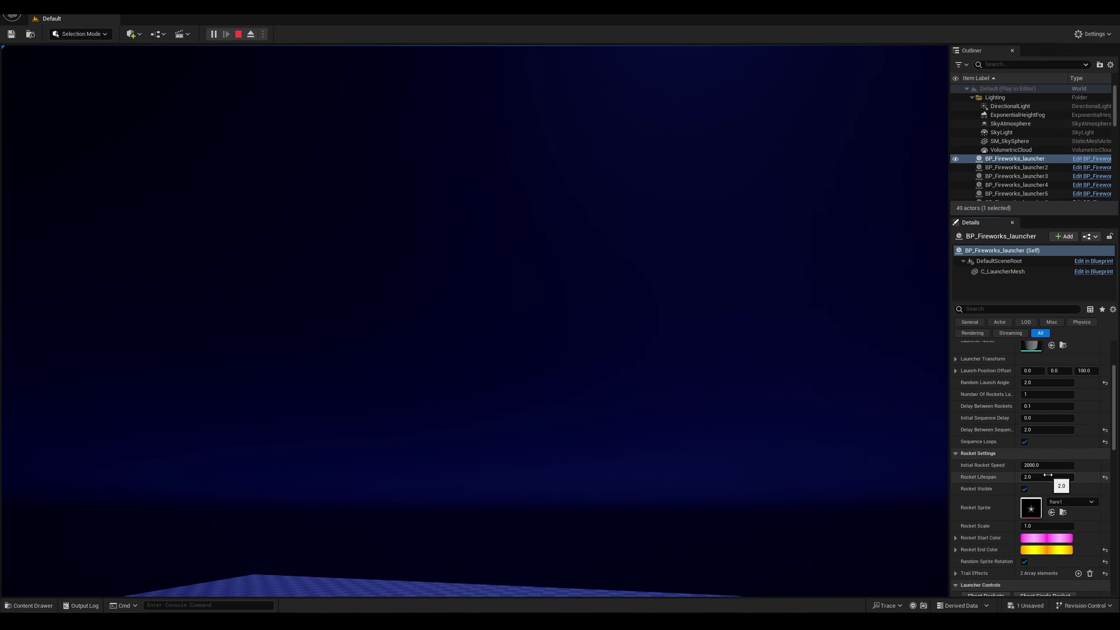
pyautogui.scroll(2, 1049, 474)
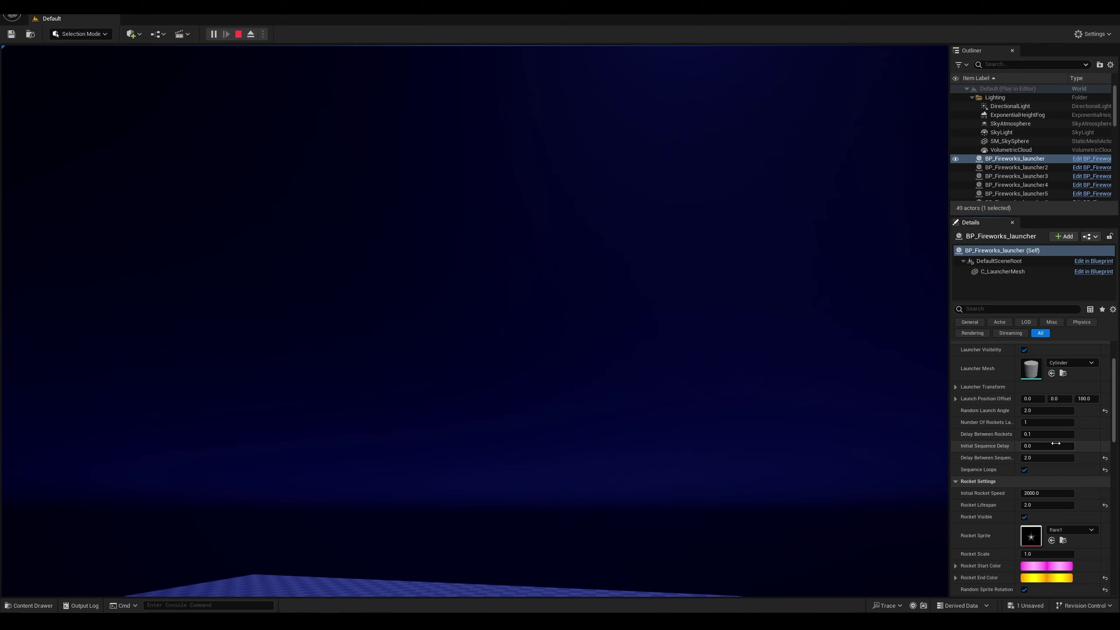
pyautogui.scroll(-7, 1040, 508)
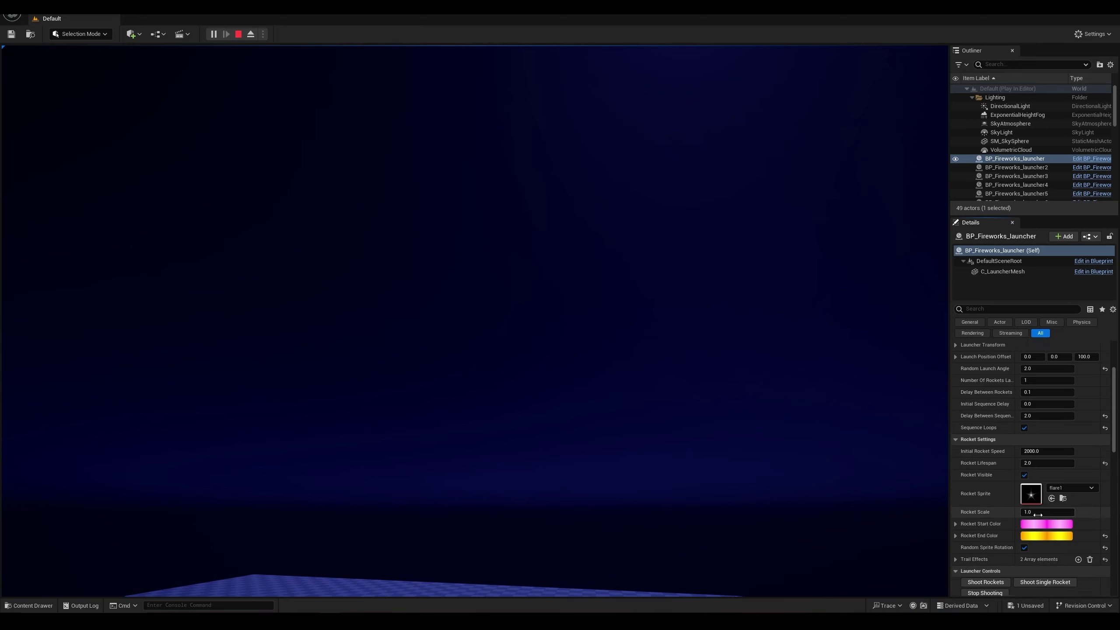
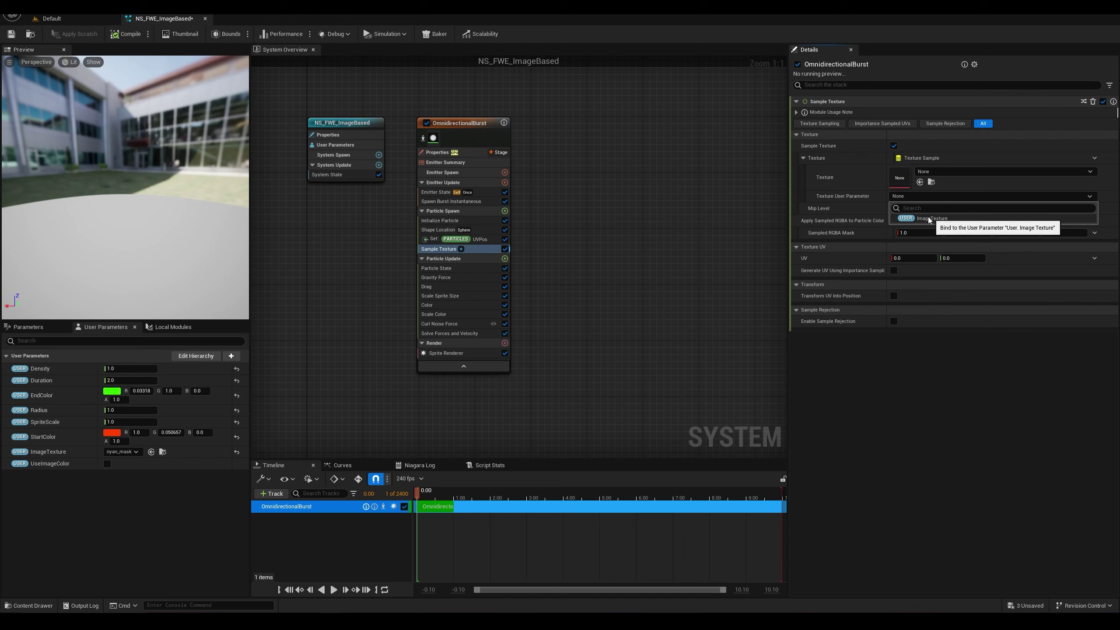
# Step: Bind the Sample Texture module's texture to the ImageTexture user parameter and play the effect to inspect the burst
pyautogui.click(929, 218)
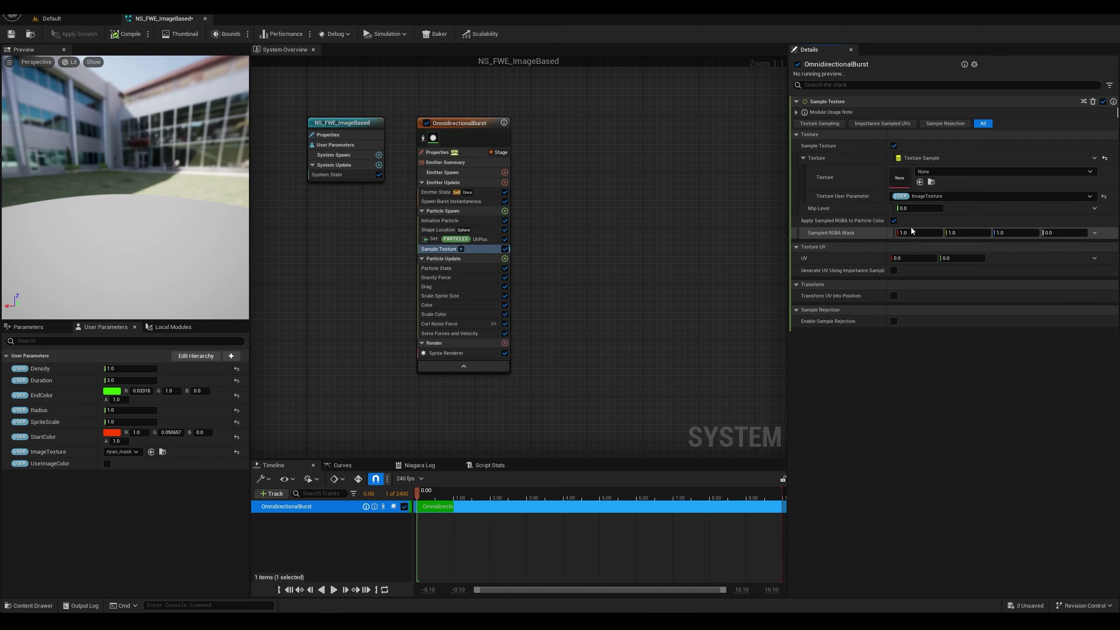
pyautogui.click(334, 590)
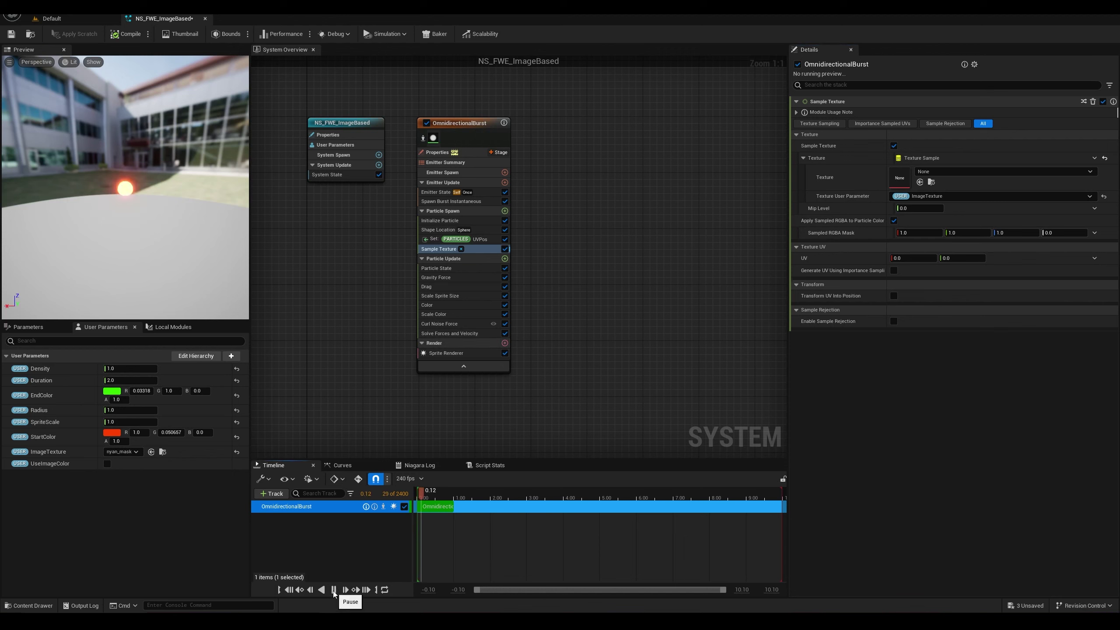
pyautogui.moveTo(120, 196); pyautogui.dragTo(120, 196)
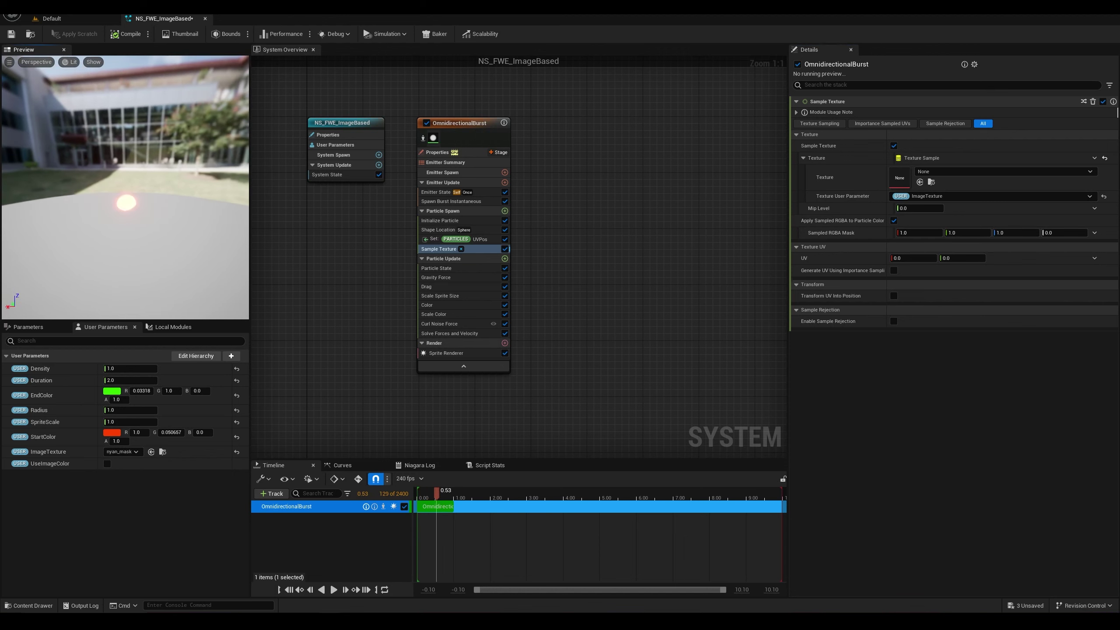
pyautogui.moveTo(127, 236); pyautogui.dragTo(127, 209, button='right')
pyautogui.moveTo(128, 237); pyautogui.dragTo(127, 209)
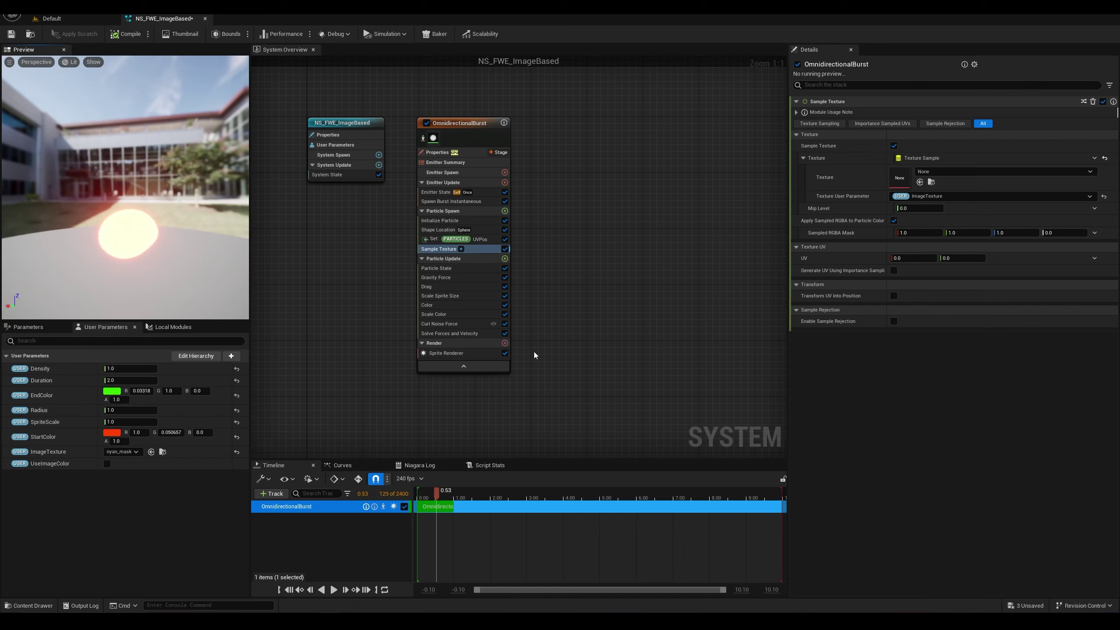
# Step: Disable the Color and Scale Color modules of OmnidirectionalBurst and scrub the timeline back to before zero
pyautogui.click(505, 306)
pyautogui.click(504, 314)
pyautogui.moveTo(439, 495)
pyautogui.mouseDown()
pyautogui.moveTo(420, 494)
pyautogui.moveTo(448, 494)
pyautogui.moveTo(430, 494)
pyautogui.mouseUp()
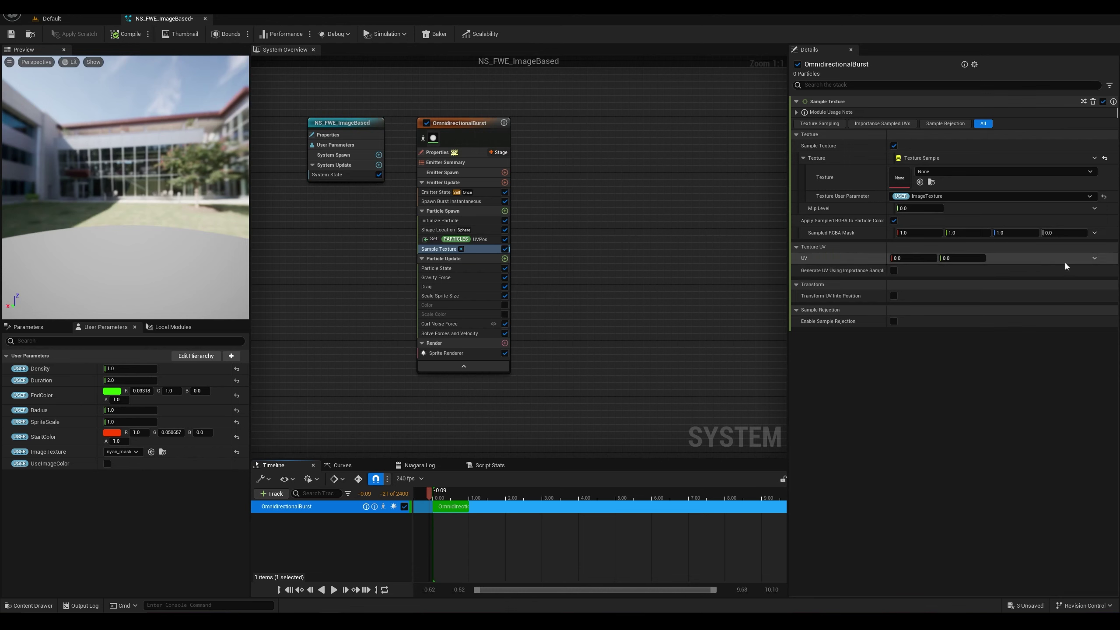
# Step: Link the Sample Texture module's UV input to the particle attribute UVPos
pyautogui.click(1094, 258)
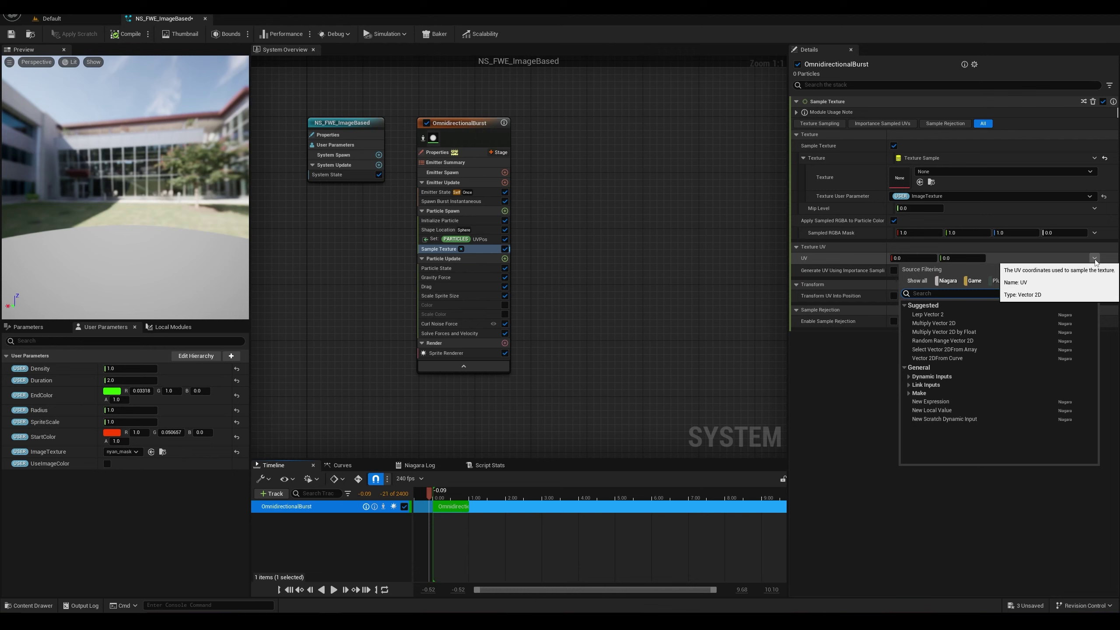
pyautogui.write('uvp')
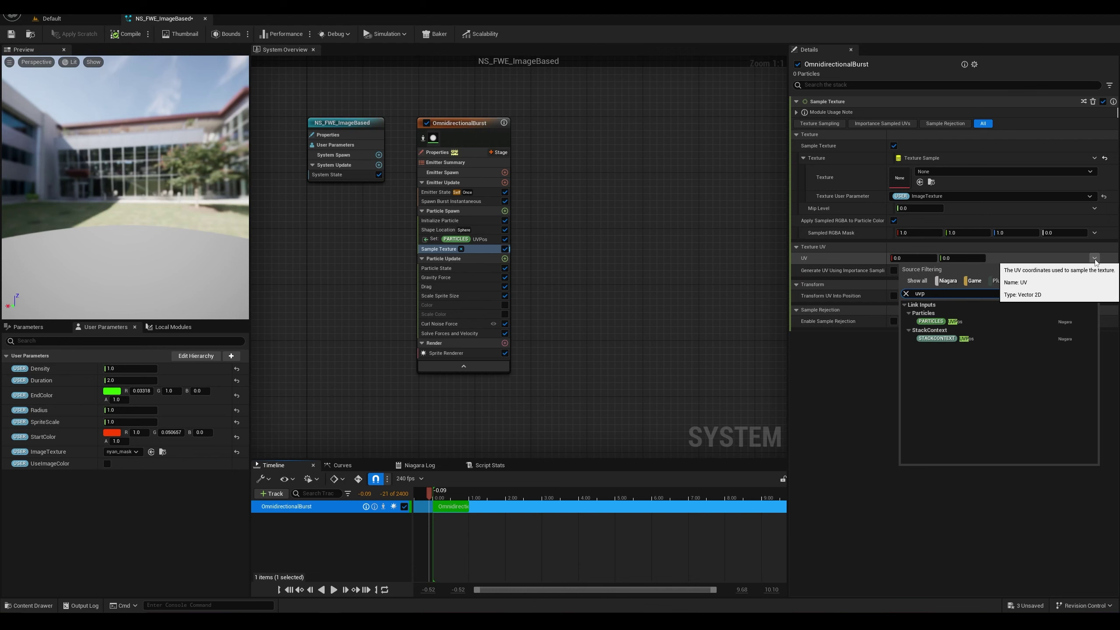
pyautogui.click(956, 322)
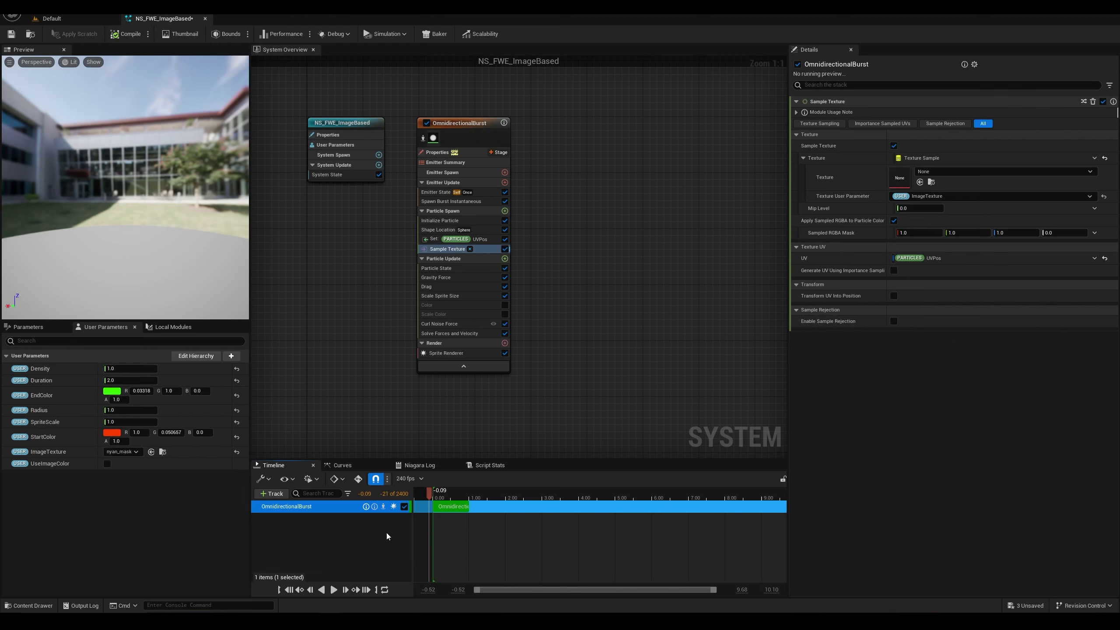
# Step: Play the effect to about 0.45 seconds and inspect the burst particles' sampled colours up close
pyautogui.click(334, 589)
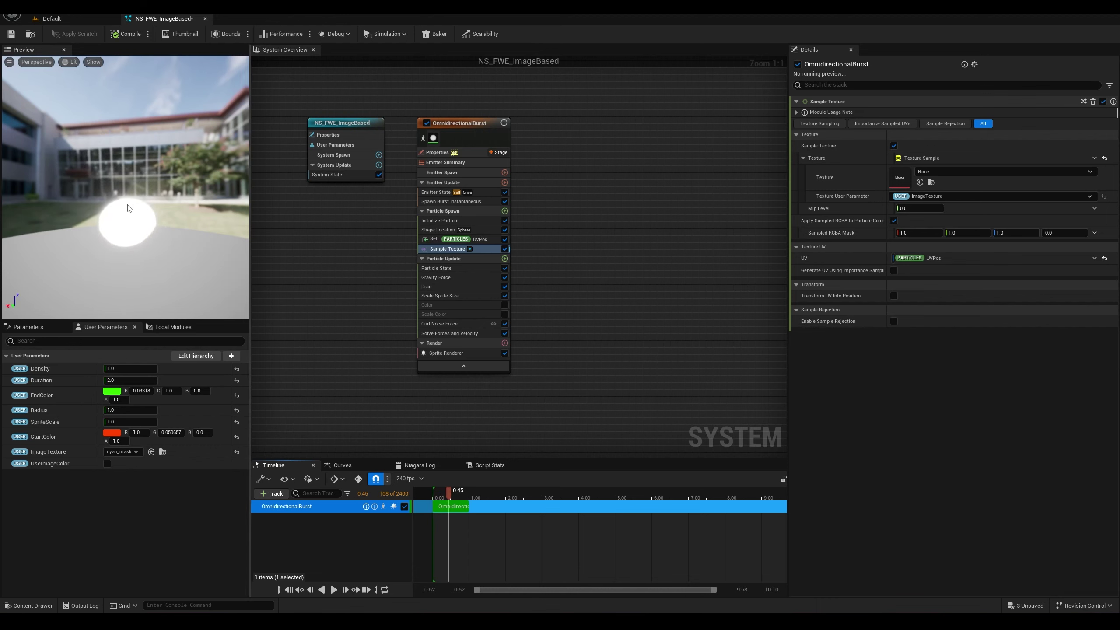
pyautogui.moveTo(125, 187)
pyautogui.mouseDown()
pyautogui.moveTo(176, 182)
pyautogui.moveTo(119, 172)
pyautogui.moveTo(144, 177)
pyautogui.mouseUp()
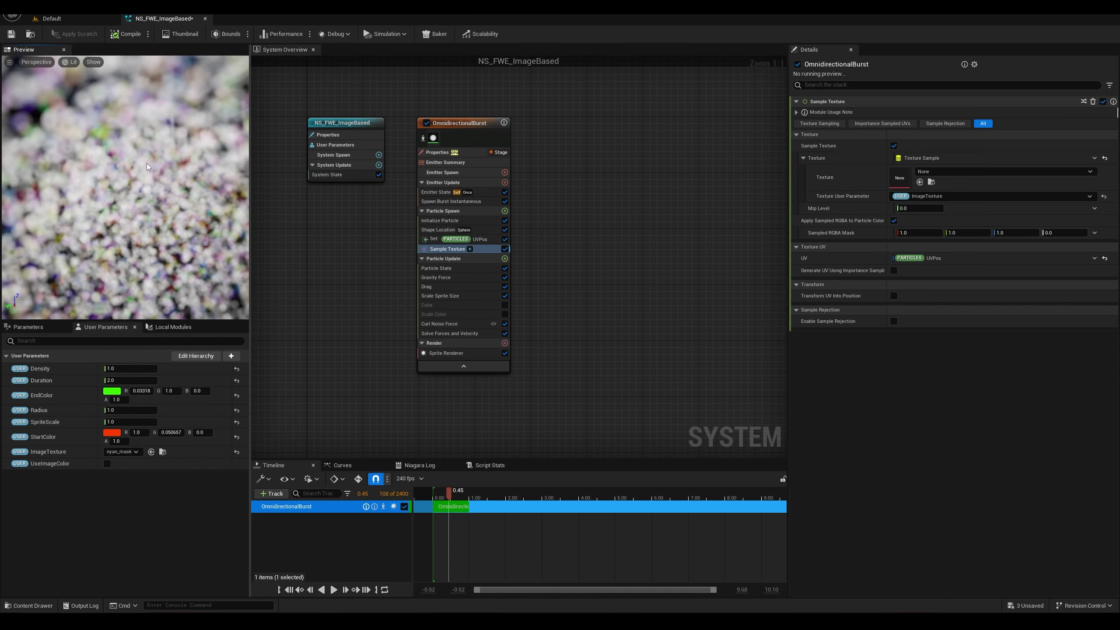
pyautogui.moveTo(55, 201); pyautogui.dragTo(101, 211)
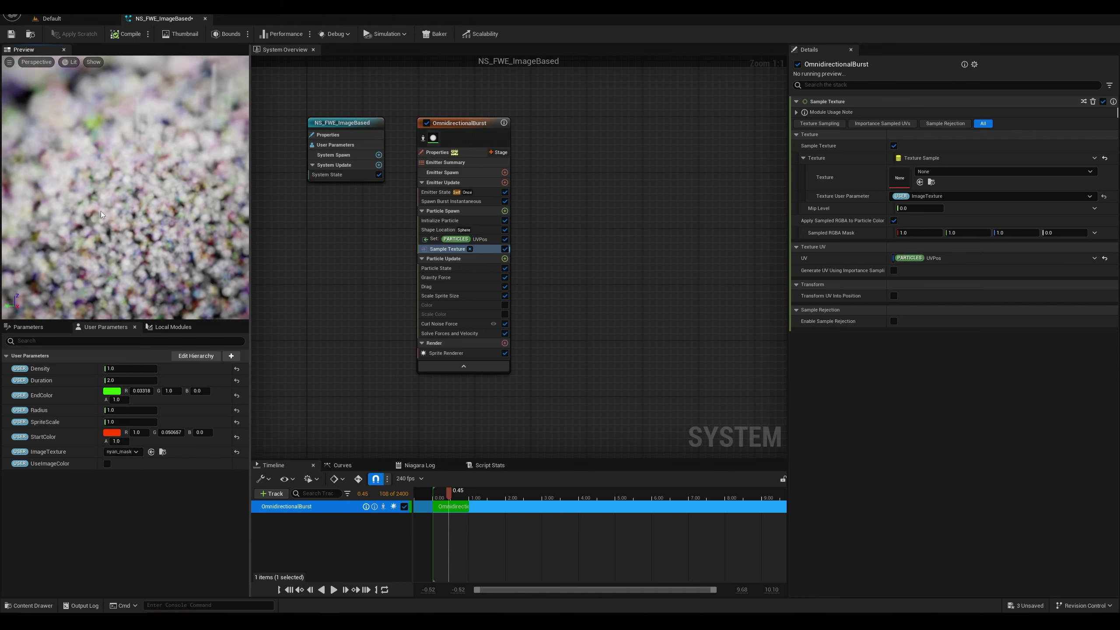
pyautogui.scroll(-10, 145, 249)
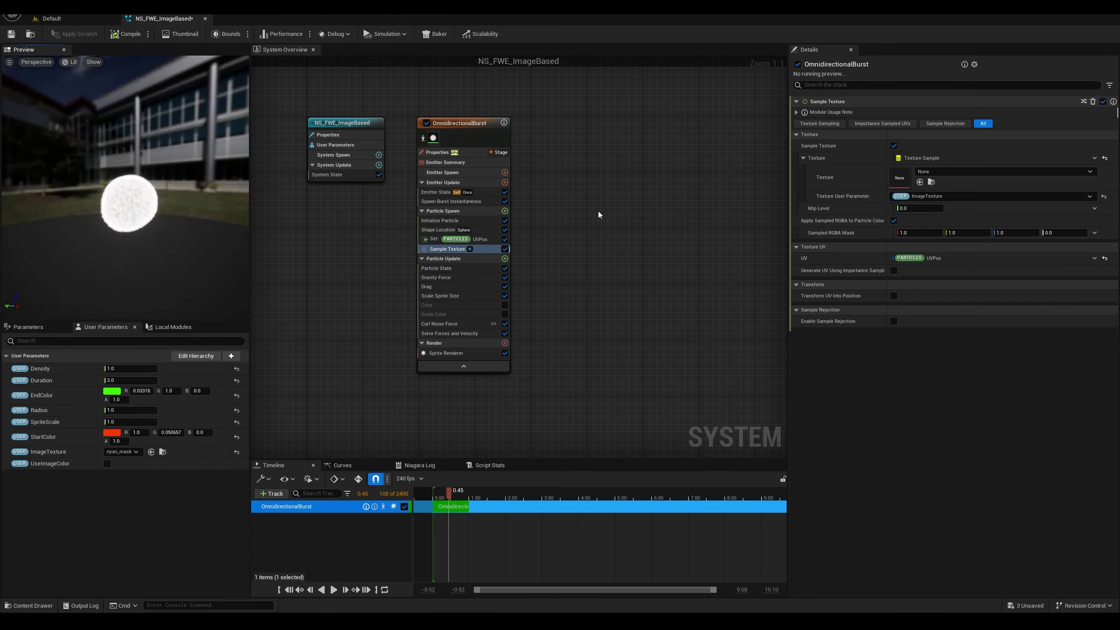
# Step: Assign the nyan_mask texture as the Sample Texture module's default texture
pyautogui.click(989, 171)
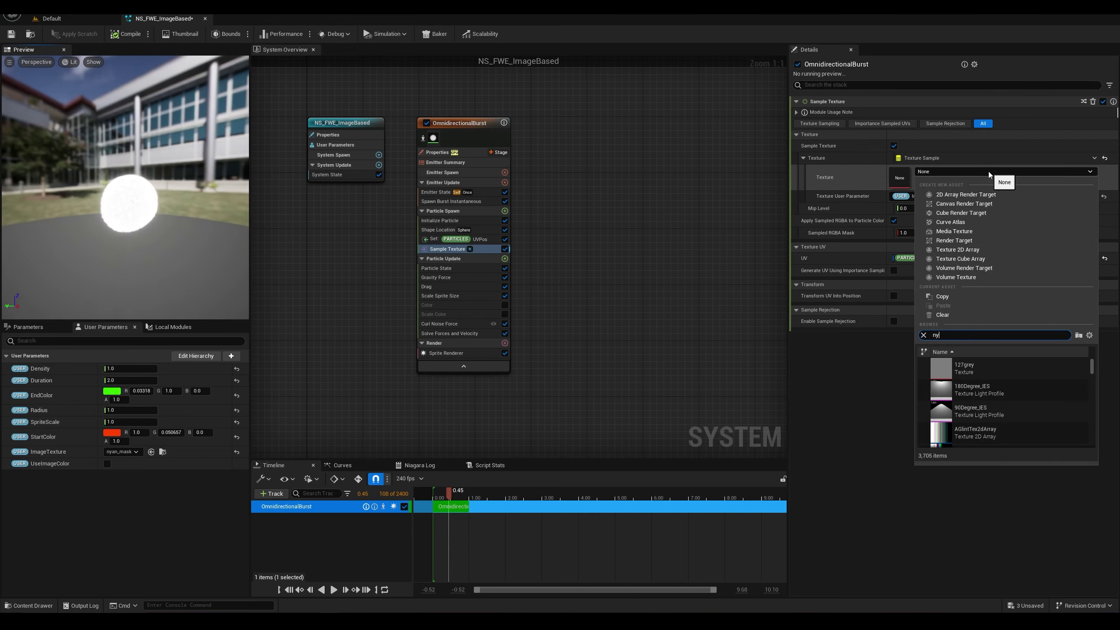
pyautogui.write('nya')
pyautogui.click(967, 367)
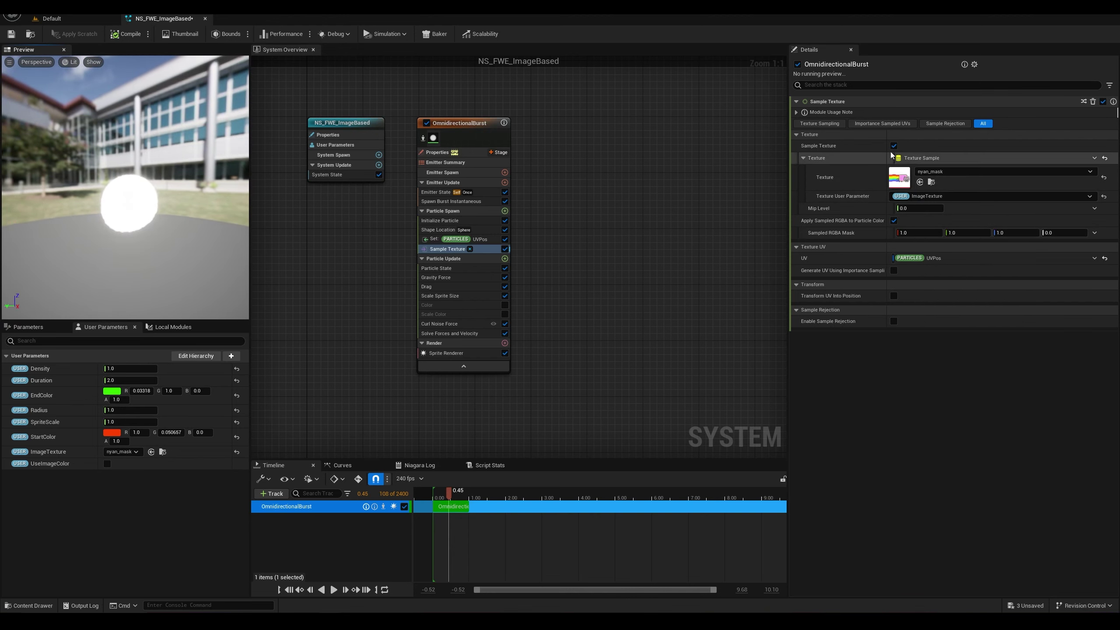
# Step: Open the nyan_mask texture, view it with the alpha channel off, and close it
pyautogui.doubleClick(902, 182)
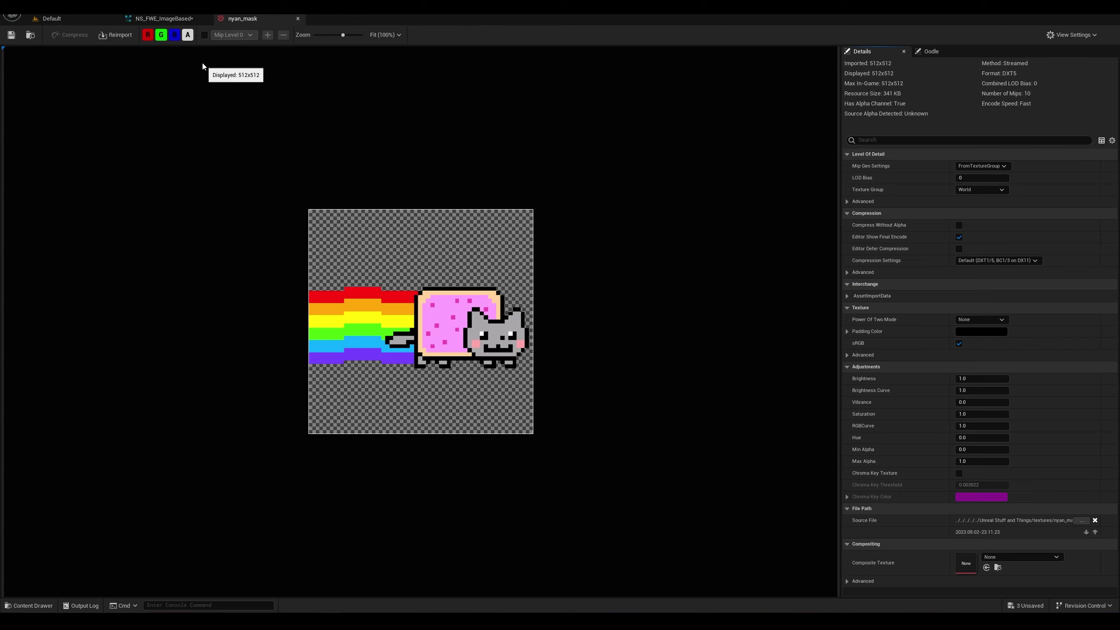
pyautogui.click(187, 35)
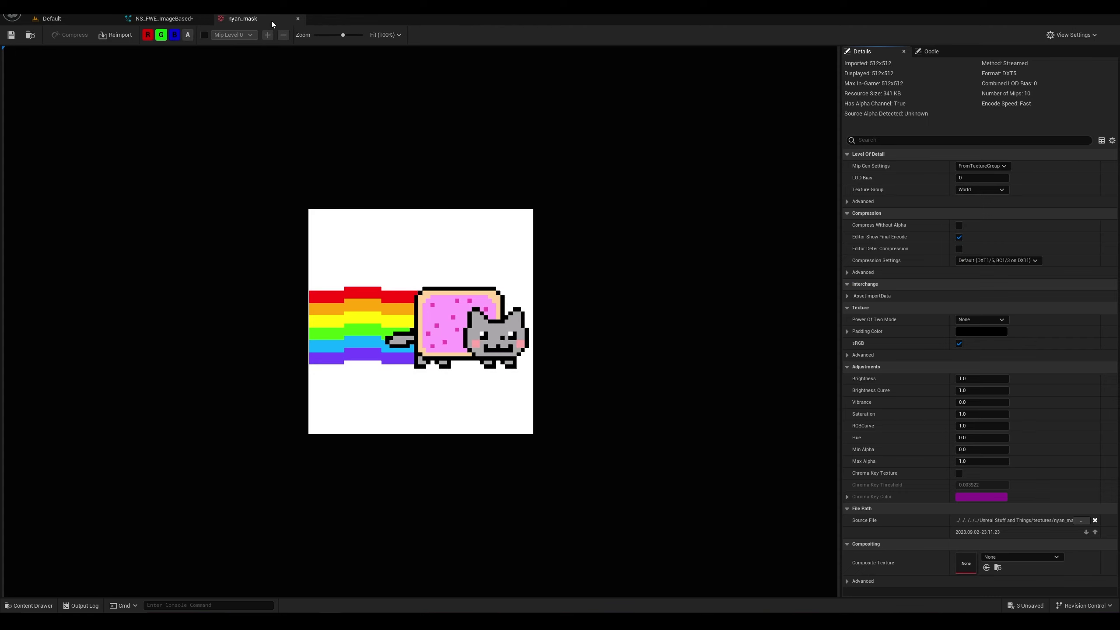
pyautogui.click(298, 19)
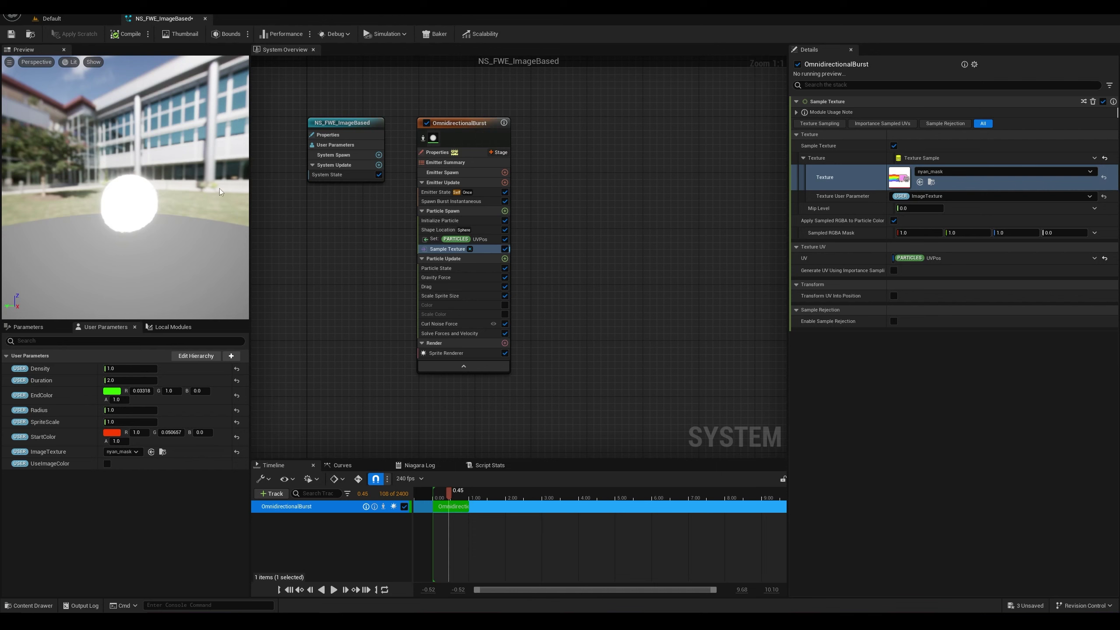
# Step: Add a Kill Particles module to Particle Spawn, driven by Set Bool by Float Comparison
pyautogui.click(505, 210)
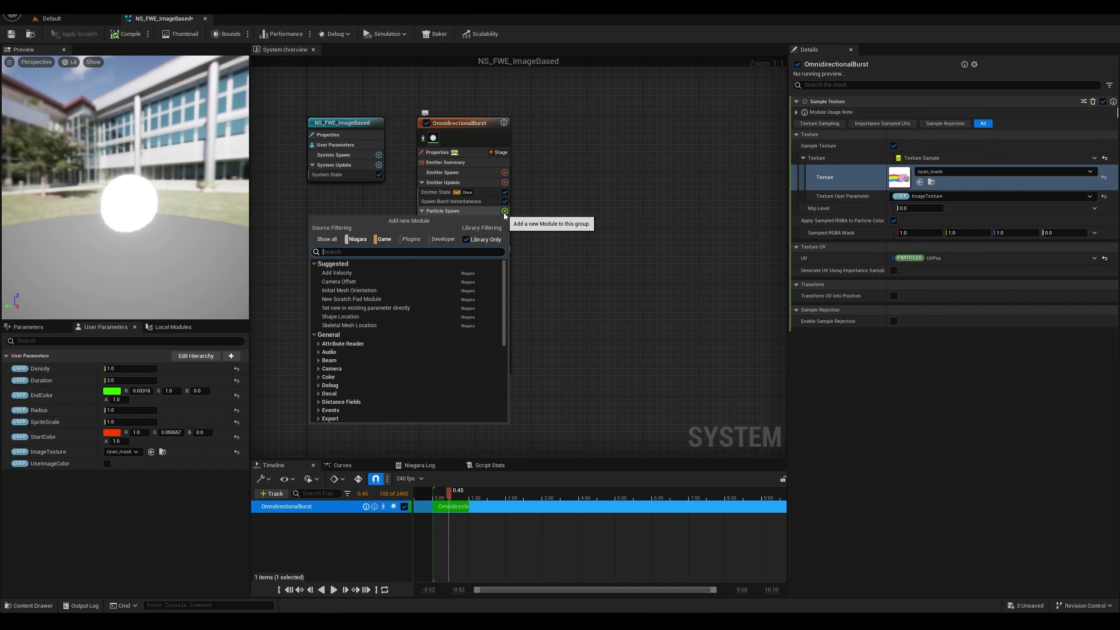
pyautogui.write('kil')
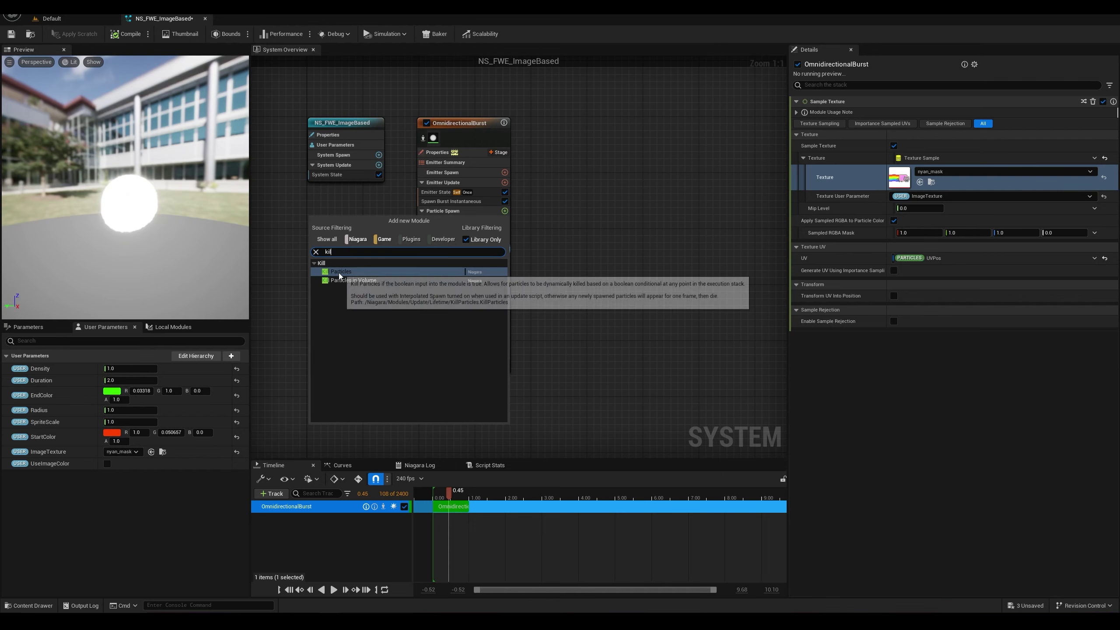
pyautogui.click(339, 271)
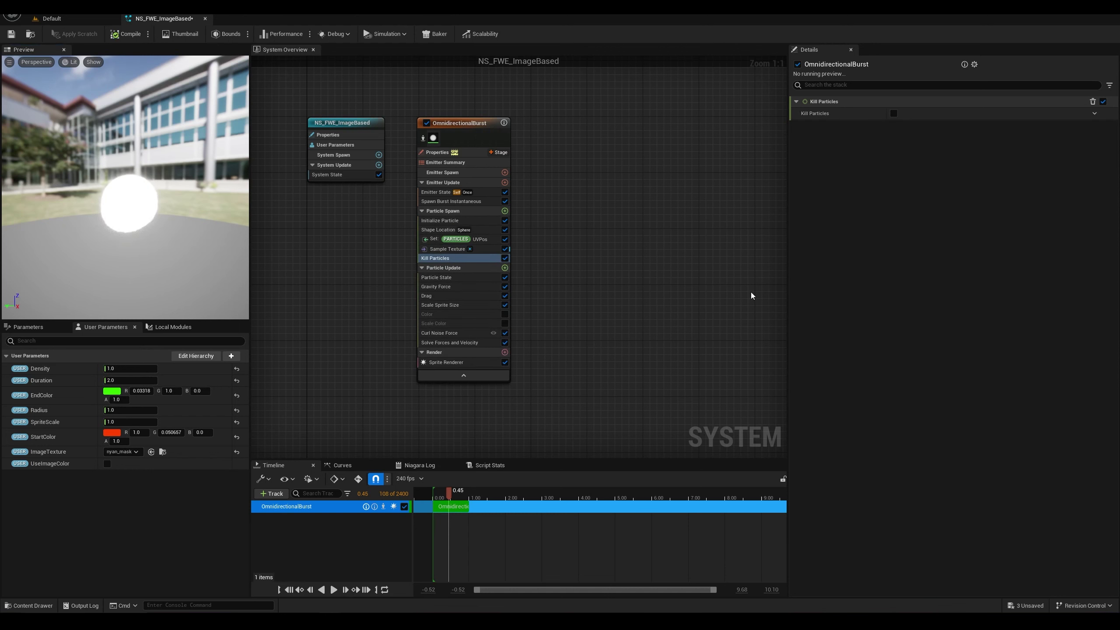
pyautogui.click(1094, 114)
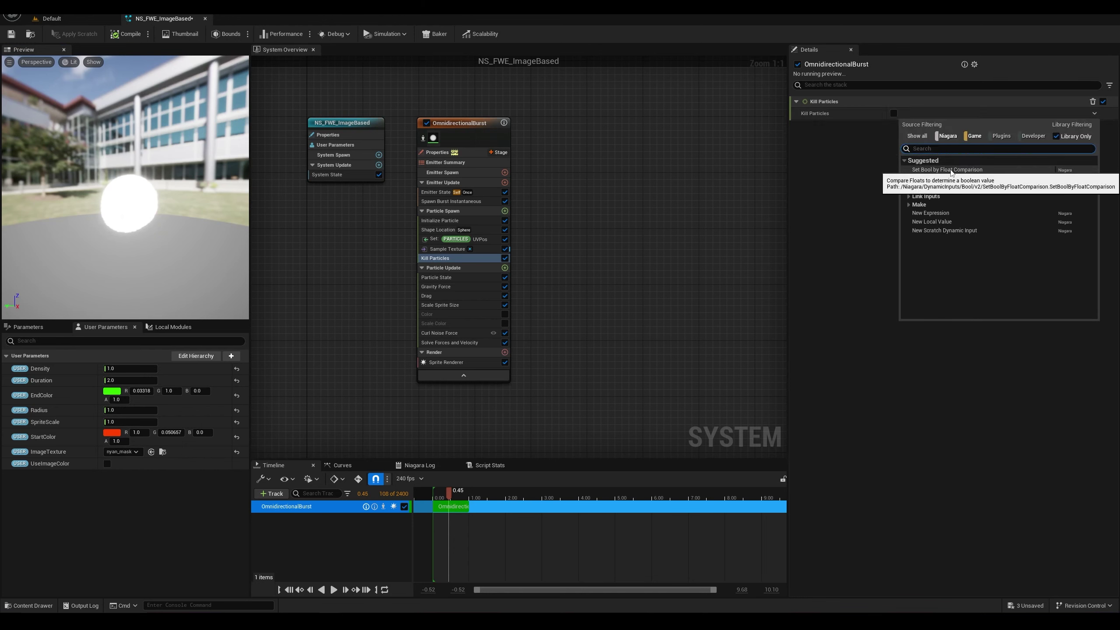
pyautogui.click(951, 171)
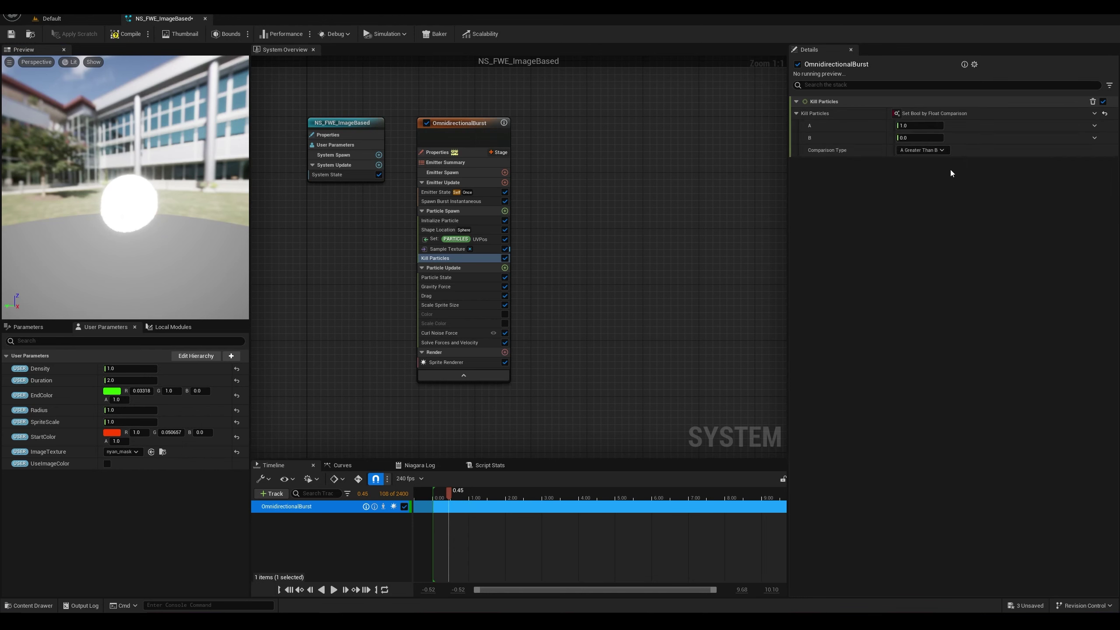
# Step: Set comparison input A to Make Float from Linear Color, using the particles' Sample Texture SampledColor and channel A
pyautogui.click(1094, 126)
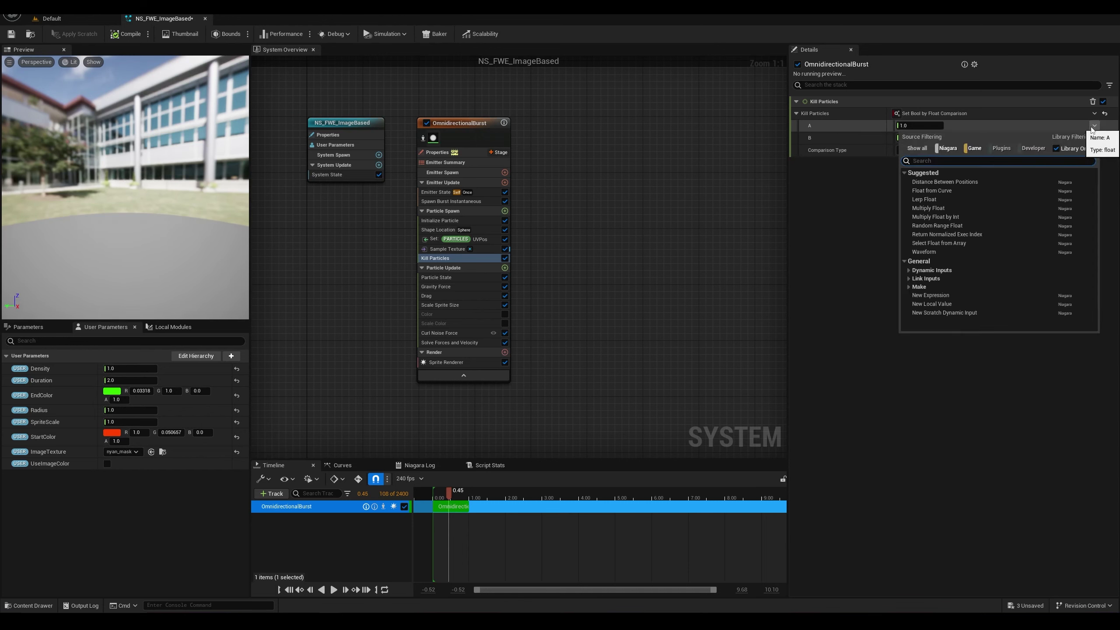
pyautogui.write('colo')
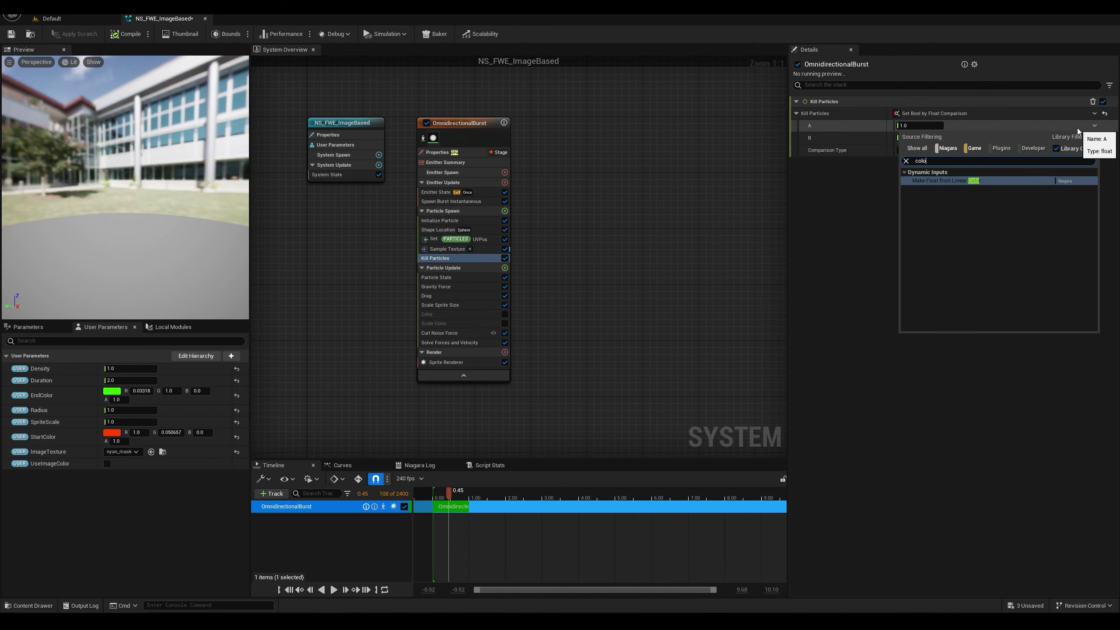
pyautogui.click(926, 181)
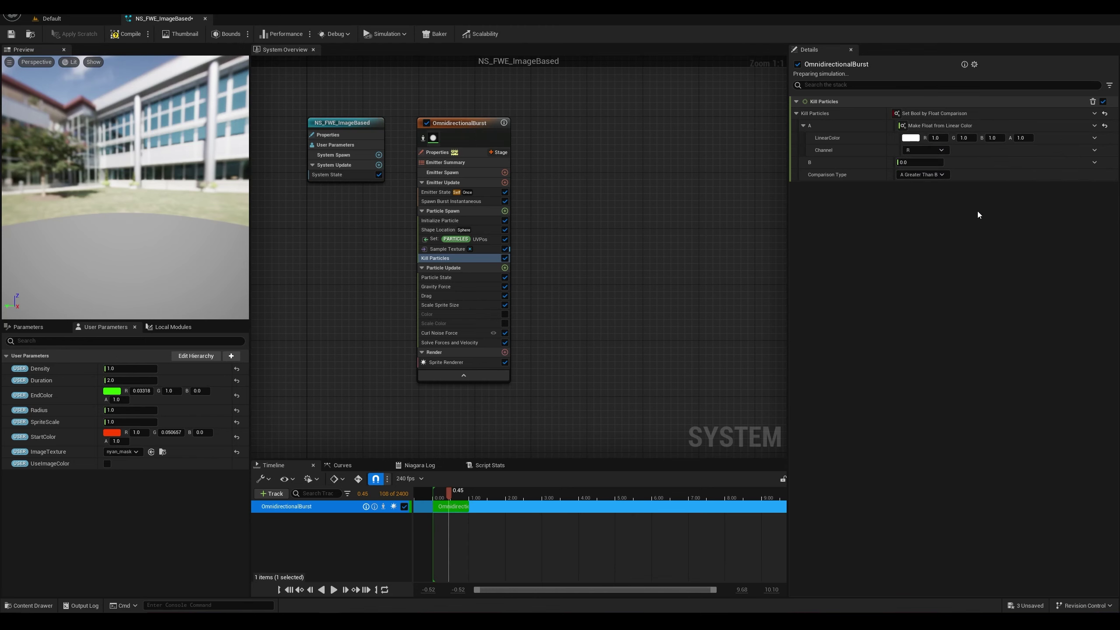
pyautogui.click(1095, 139)
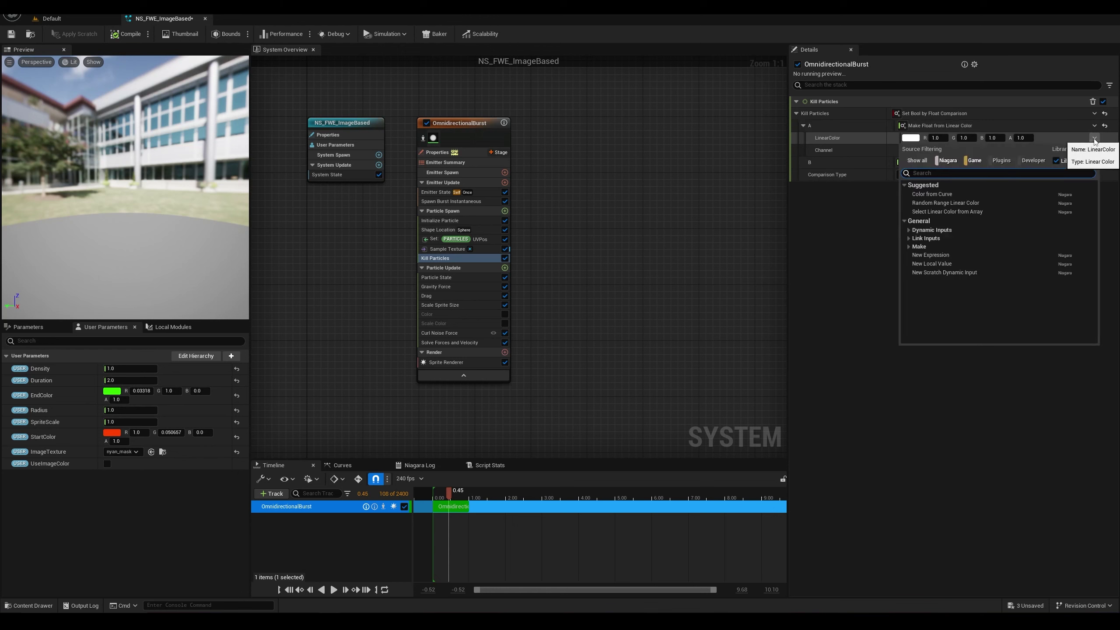
pyautogui.write('sample')
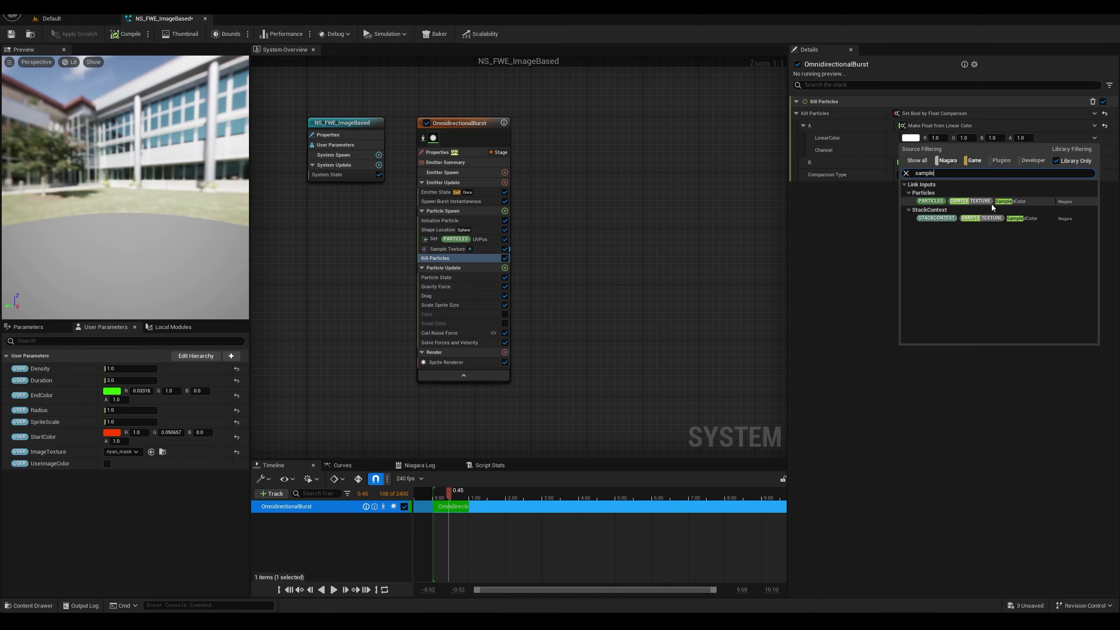
pyautogui.click(1010, 202)
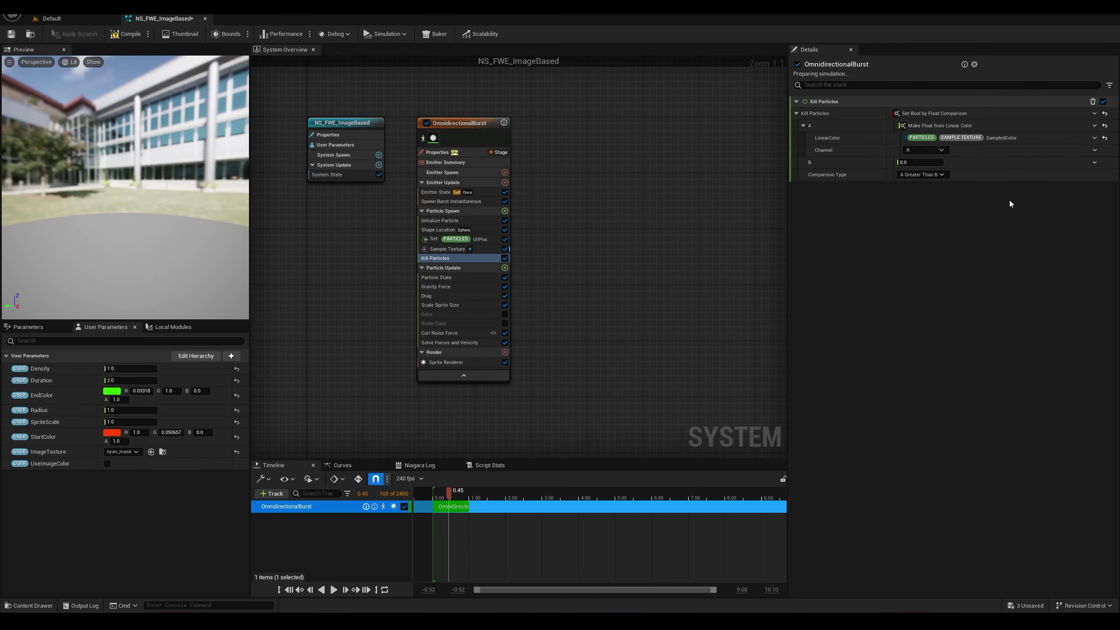
pyautogui.click(925, 150)
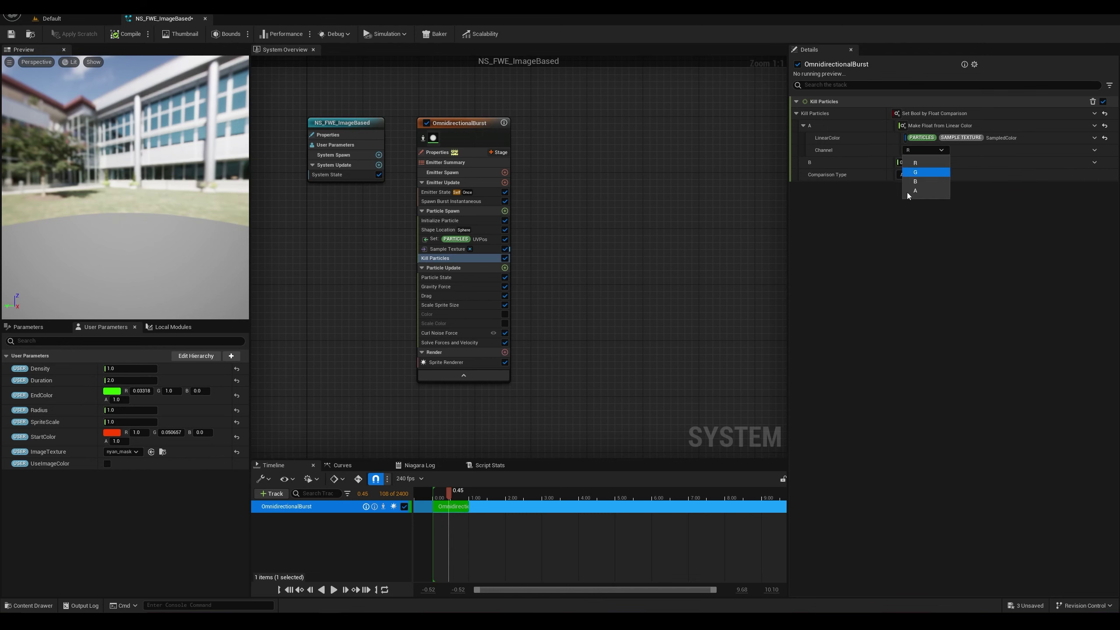
pyautogui.click(915, 191)
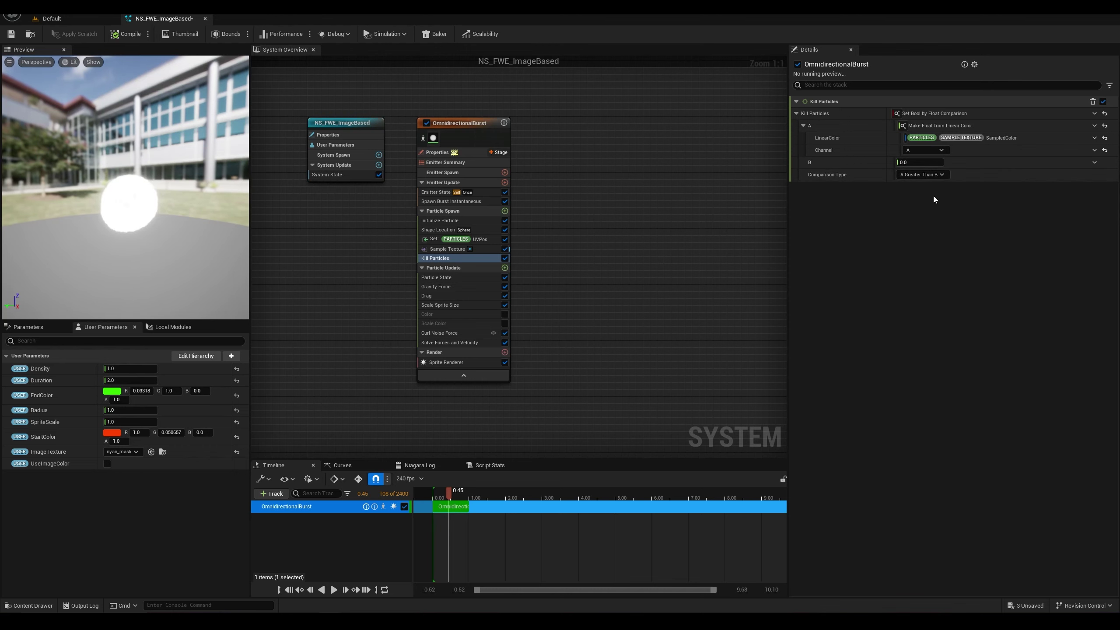
# Step: Set the Kill Particles comparison type to A Less Than Or Equal To B, with B at 0.1
pyautogui.click(921, 174)
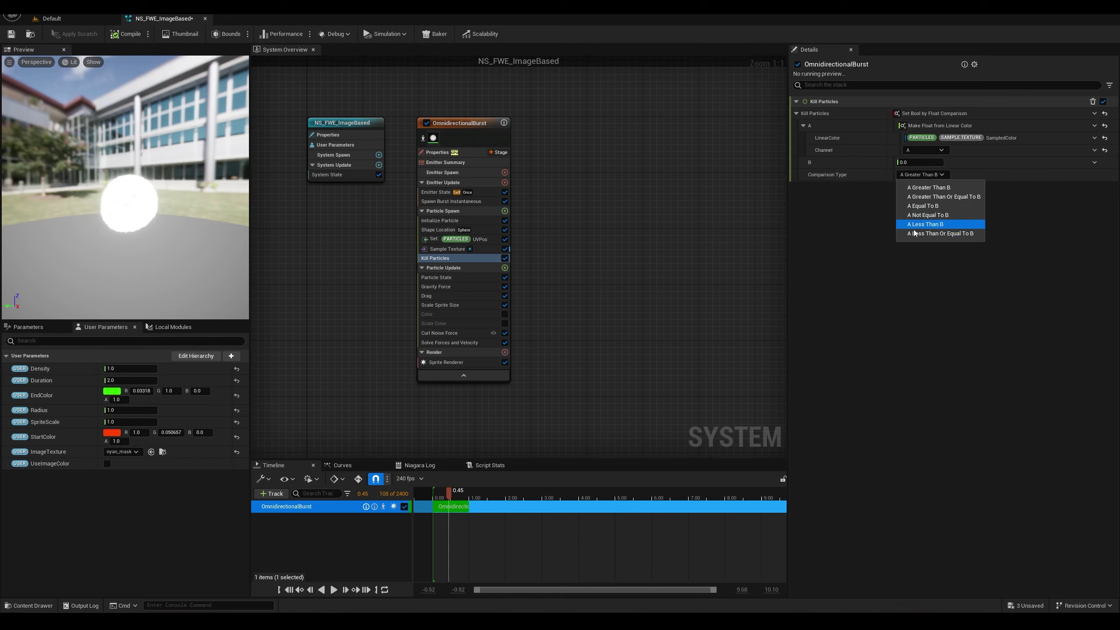
pyautogui.click(935, 234)
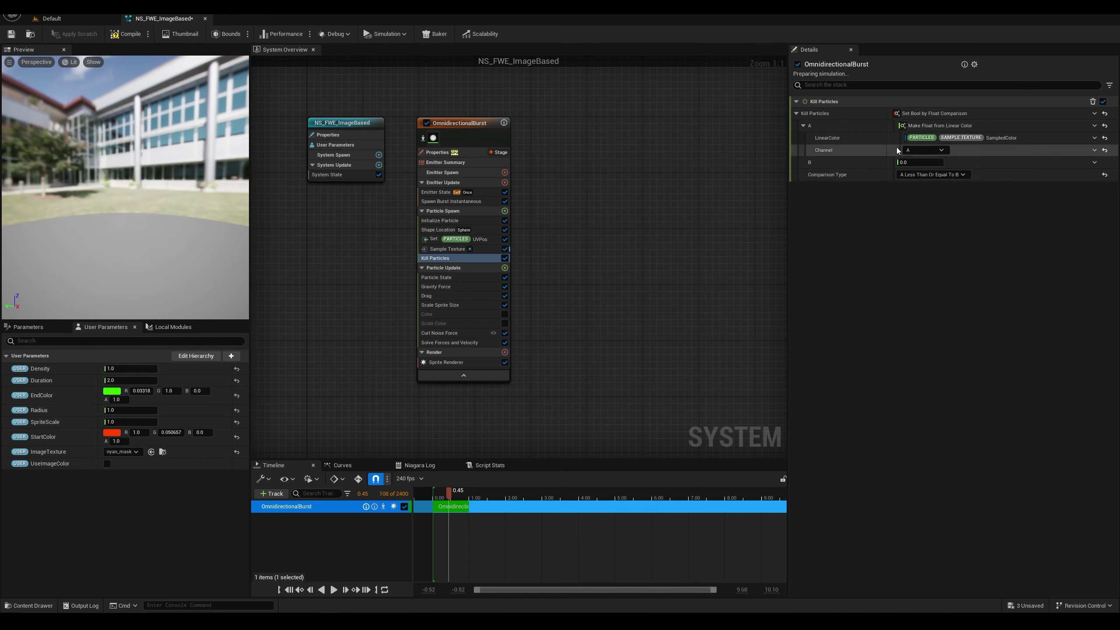
pyautogui.click(928, 162)
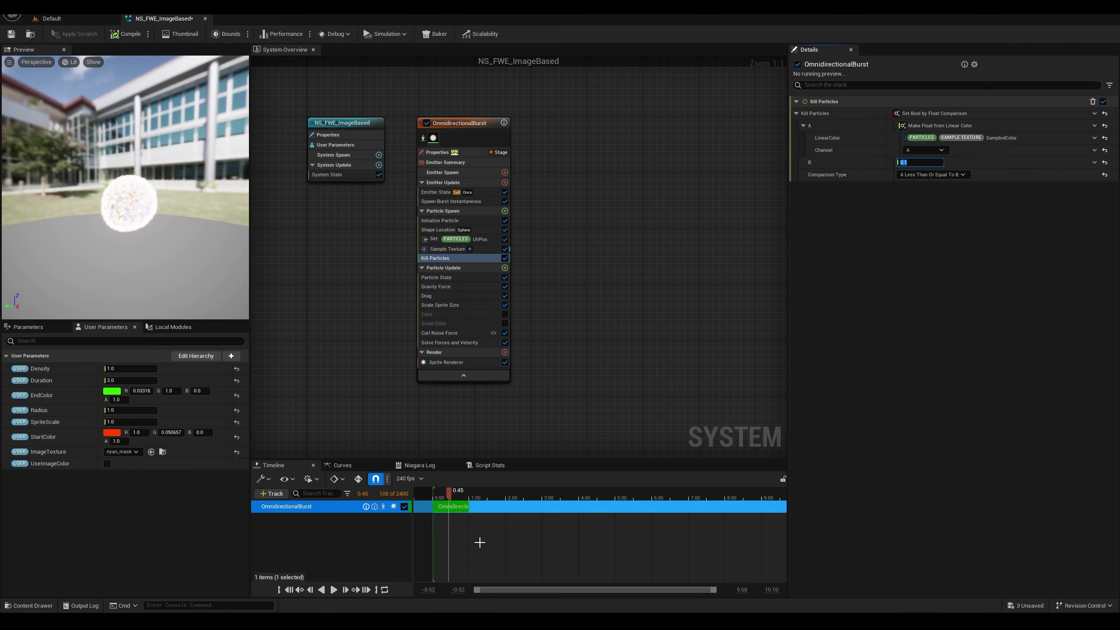
# Step: Replay the effect from the start, pause it at about 0.53 seconds, and examine the masked burst from near and far
pyautogui.moveTo(423, 503); pyautogui.dragTo(426, 503)
pyautogui.click(334, 589)
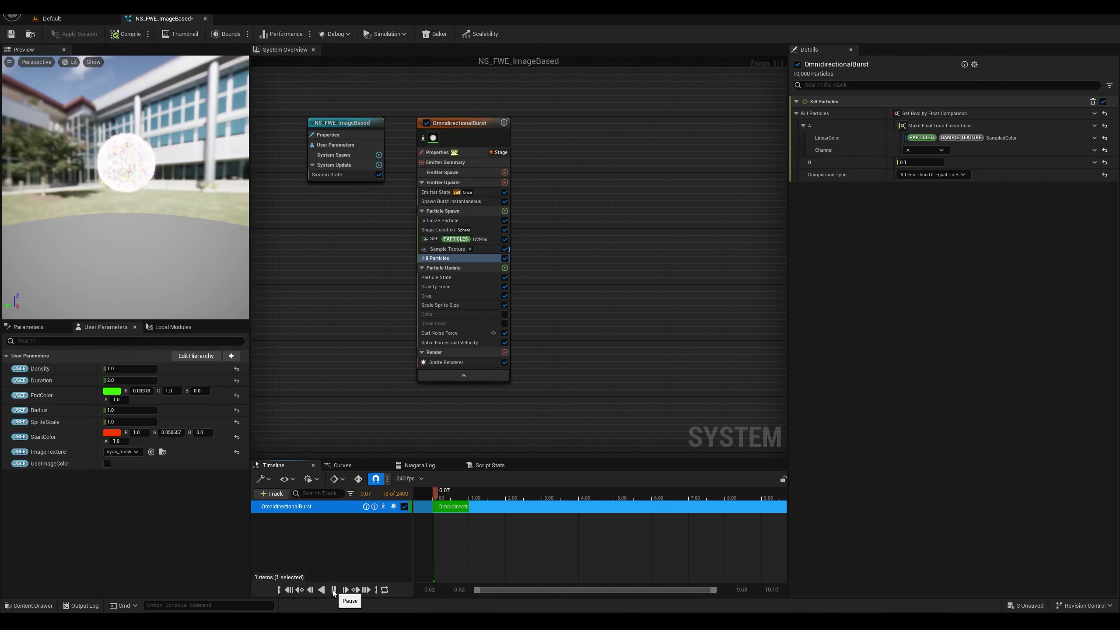
pyautogui.click(333, 590)
pyautogui.moveTo(125, 195); pyautogui.dragTo(137, 182)
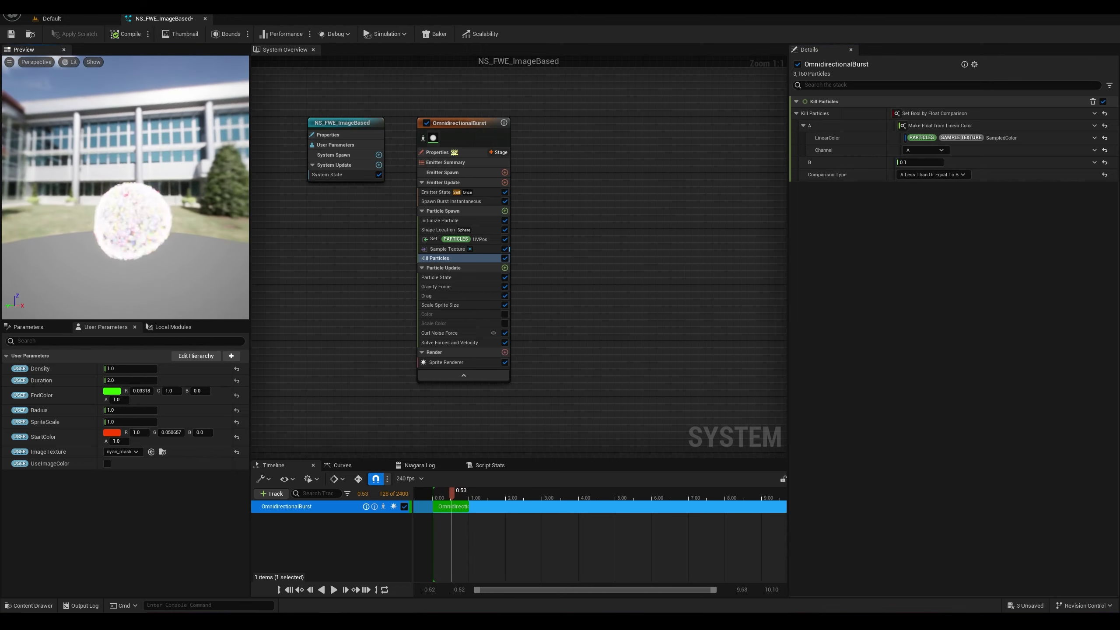
pyautogui.scroll(5, 127, 195)
pyautogui.scroll(5, 125, 188)
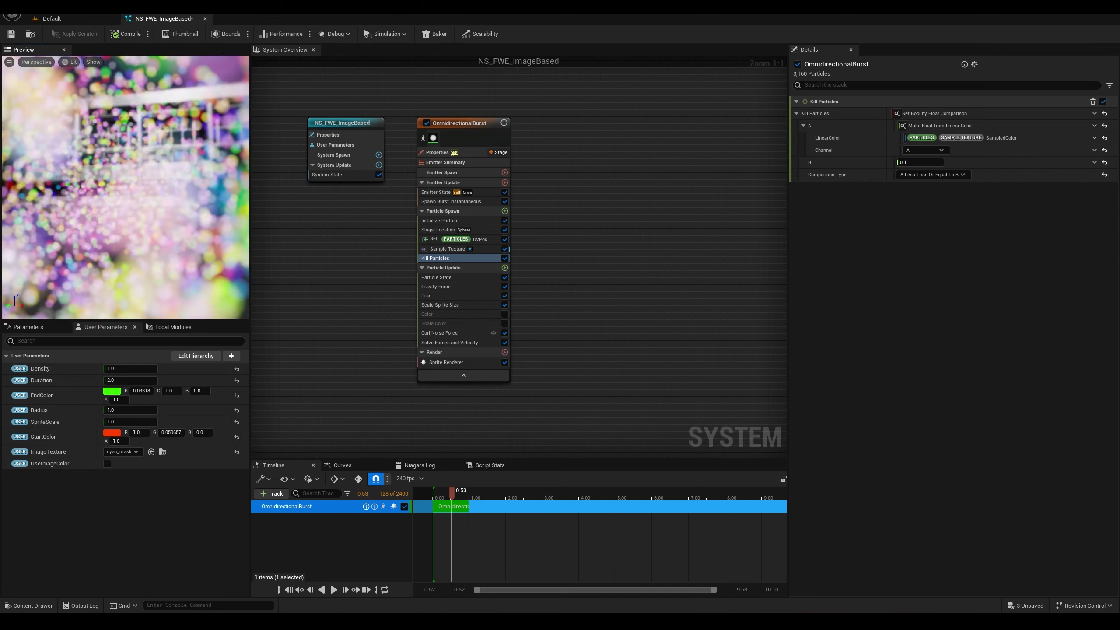
pyautogui.scroll(4, 125, 188)
pyautogui.scroll(3, 134, 223)
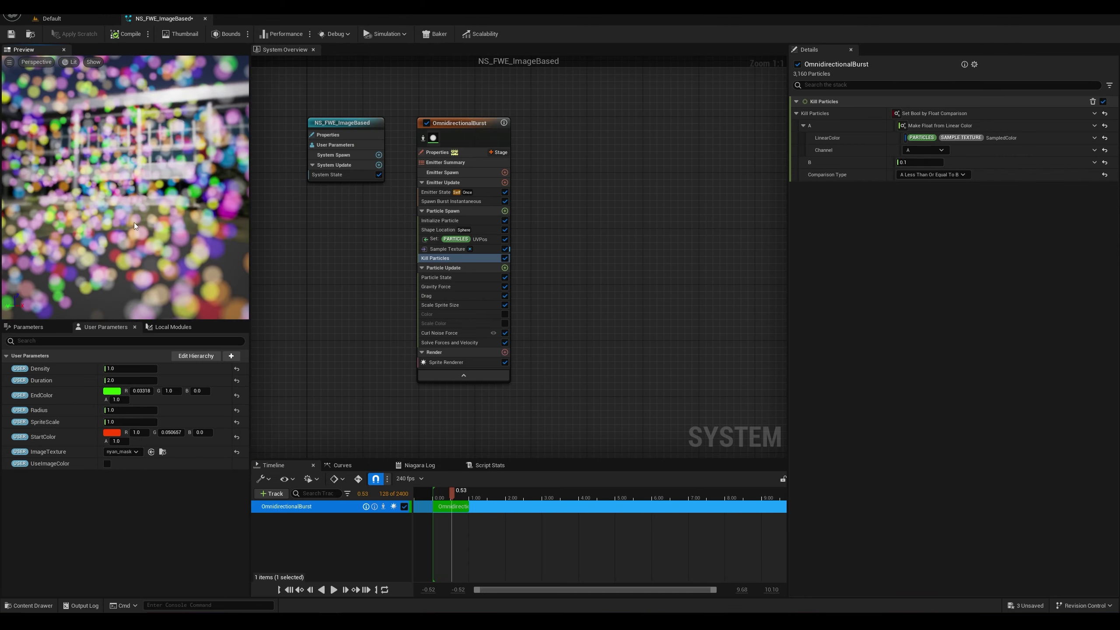
pyautogui.moveTo(135, 181); pyautogui.dragTo(85, 233)
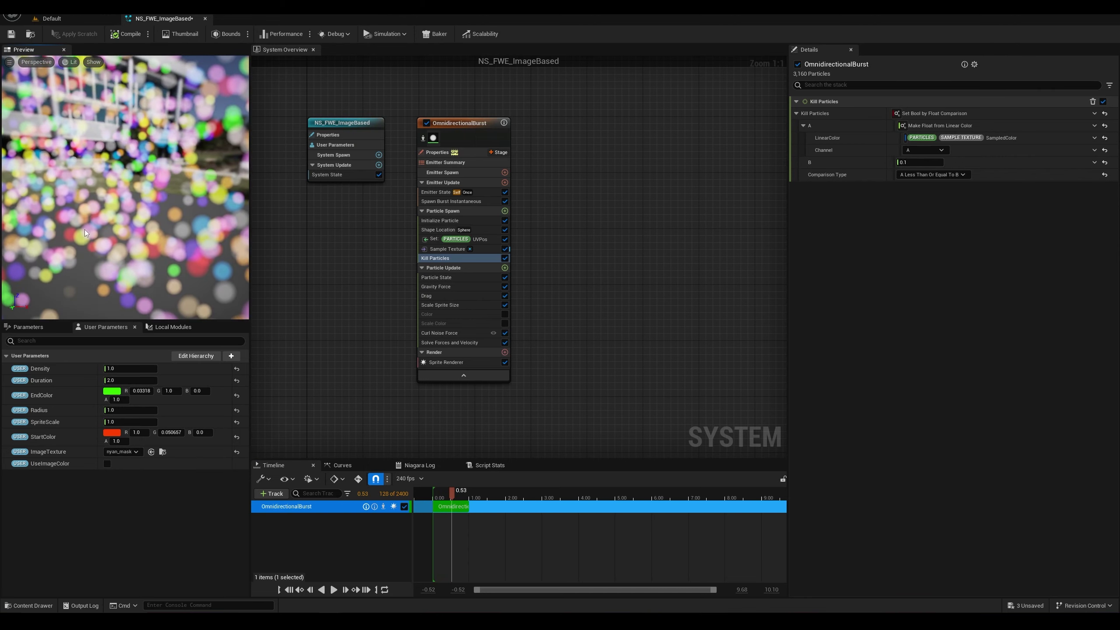
pyautogui.moveTo(133, 195); pyautogui.dragTo(161, 199)
pyautogui.moveTo(103, 152); pyautogui.dragTo(129, 153)
pyautogui.scroll(-5, 103, 152)
pyautogui.scroll(5, 104, 152)
pyautogui.scroll(-5, 127, 154)
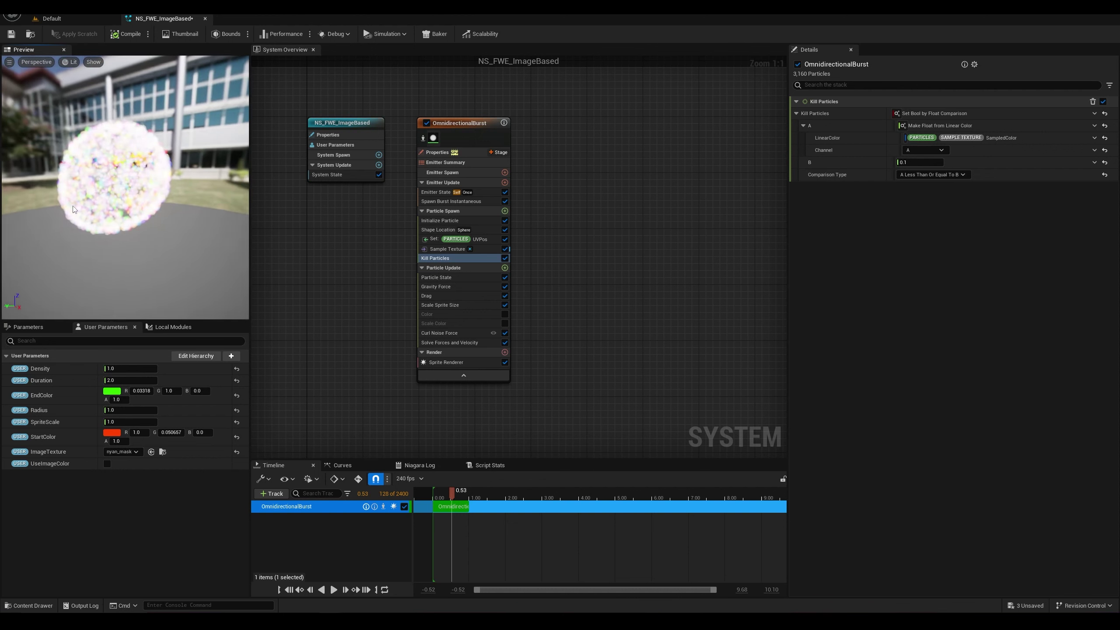
pyautogui.scroll(-3, 129, 149)
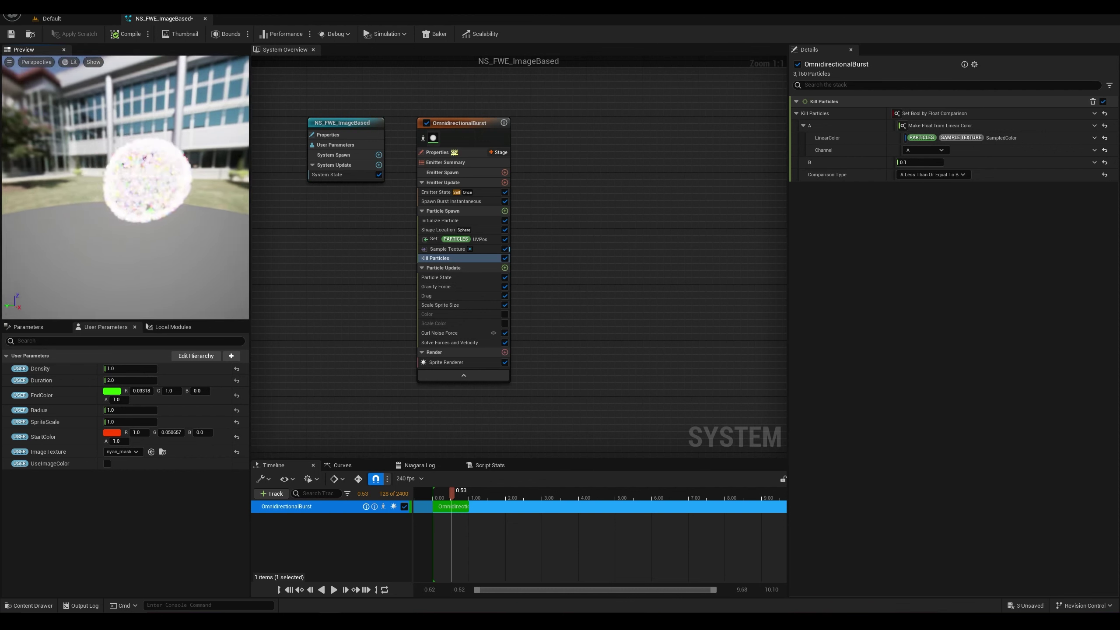
pyautogui.moveTo(105, 188); pyautogui.dragTo(108, 193)
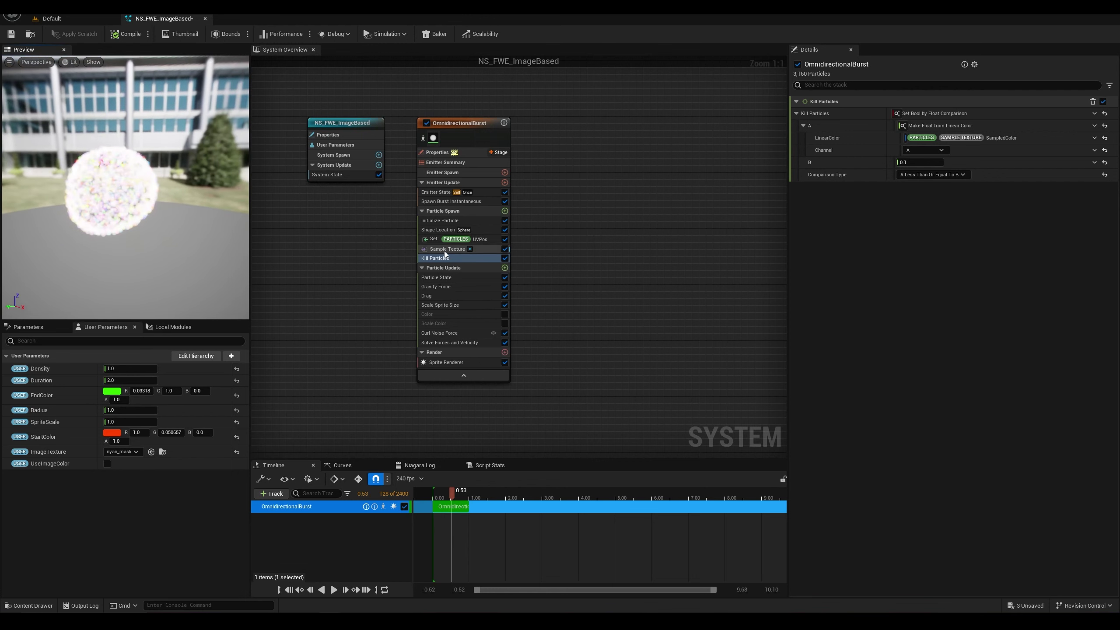
# Step: Add a Position parameter to the Particle Spawn module that sets UVPos and rename it TargetPosition
pyautogui.click(457, 240)
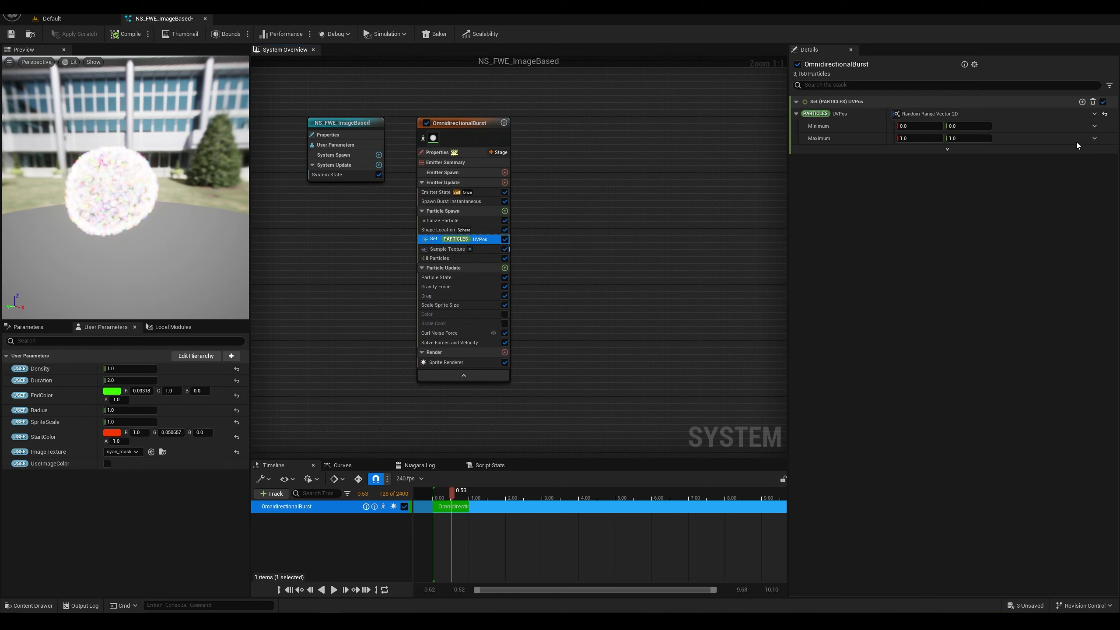
pyautogui.click(1082, 101)
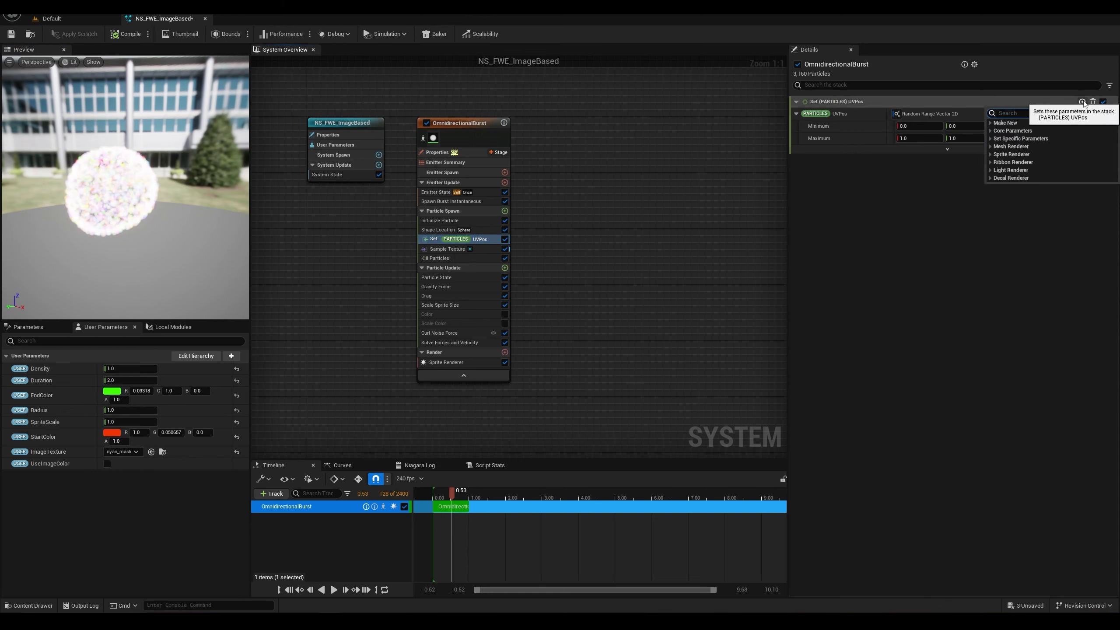
pyautogui.write('posi')
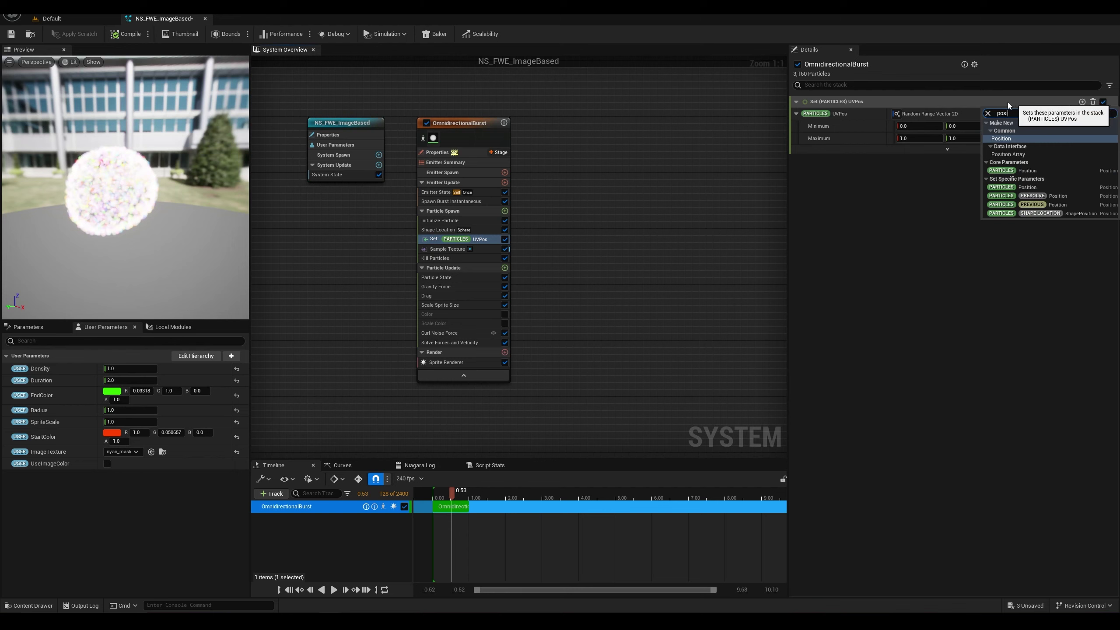
pyautogui.click(1001, 139)
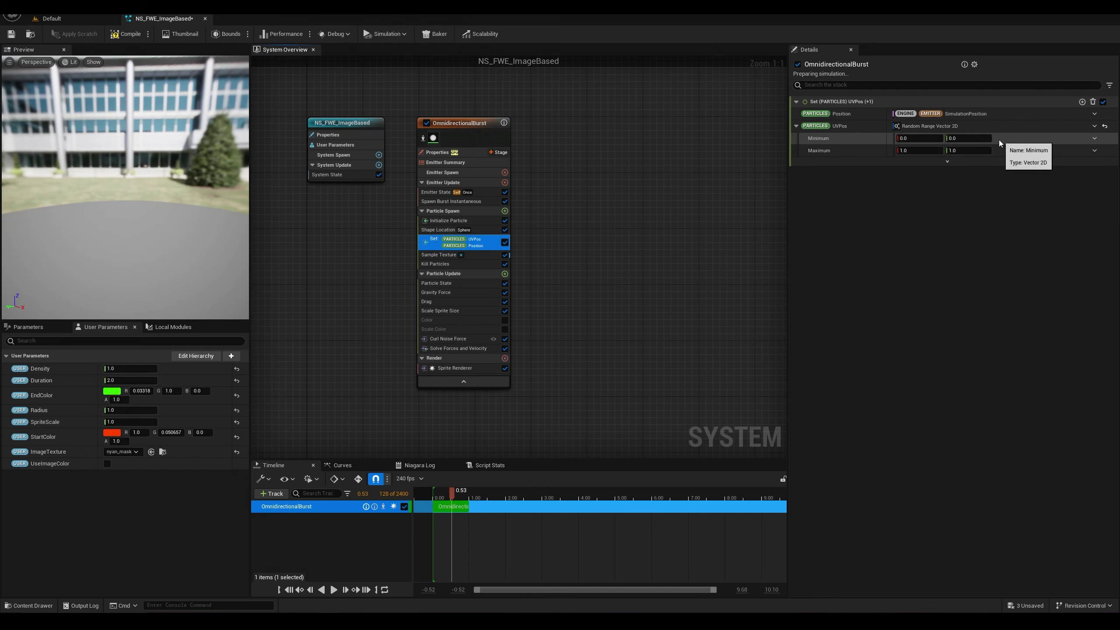
pyautogui.click(841, 113)
pyautogui.click(842, 114)
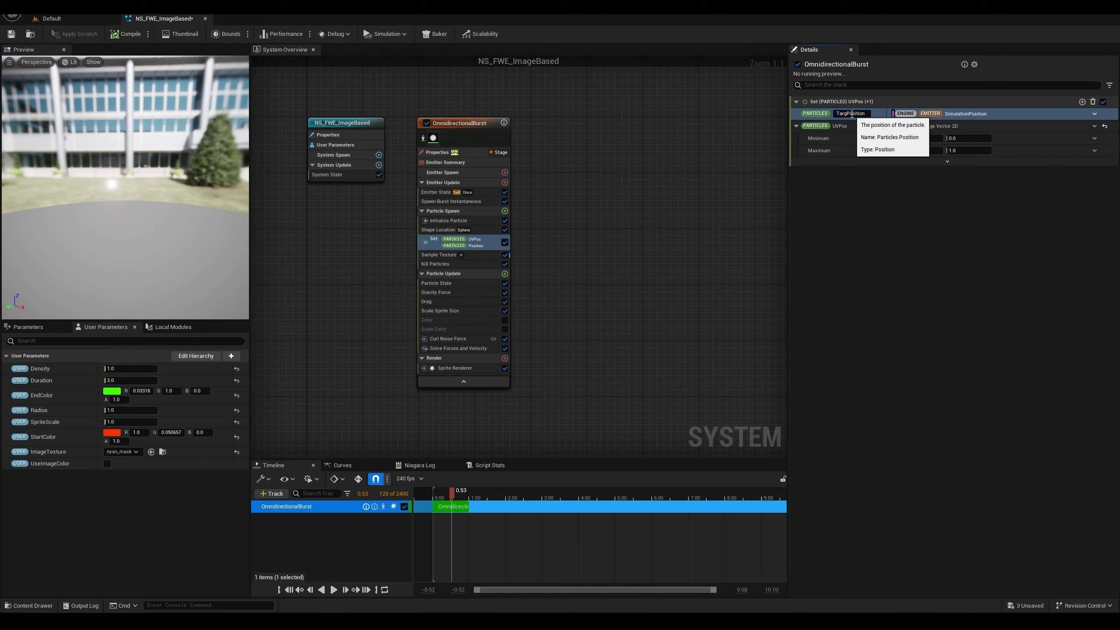
pyautogui.write('TargetPosition')
pyautogui.press('Return')
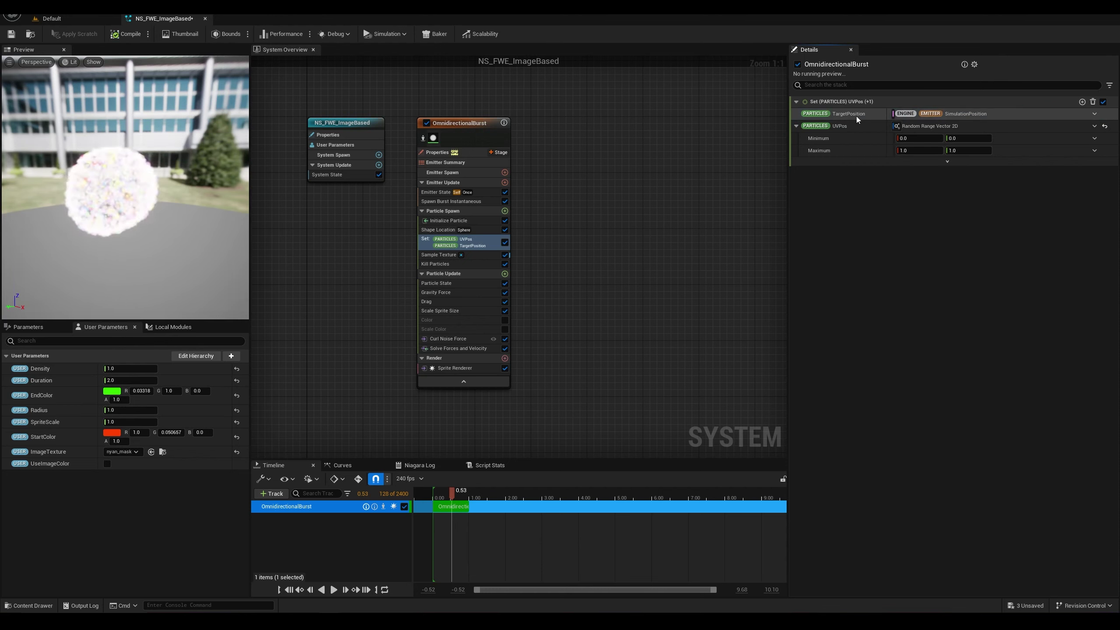
# Step: Set TargetPosition to Add Vector to Position, with the Engine Emitter SimulationPosition as its Position input
pyautogui.click(796, 126)
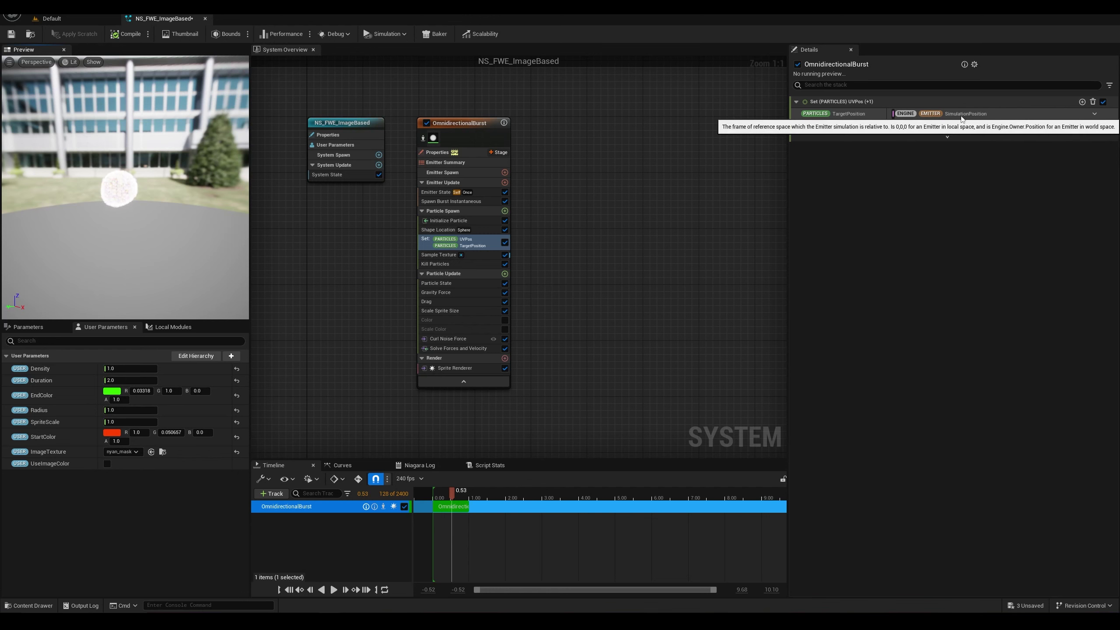
pyautogui.click(1094, 113)
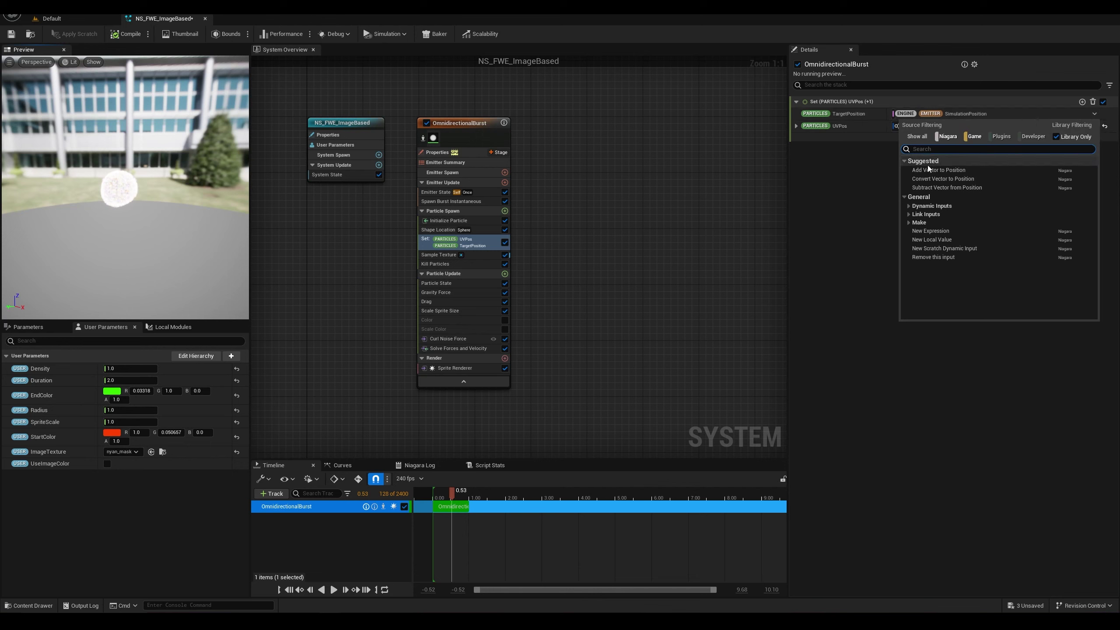
pyautogui.click(940, 170)
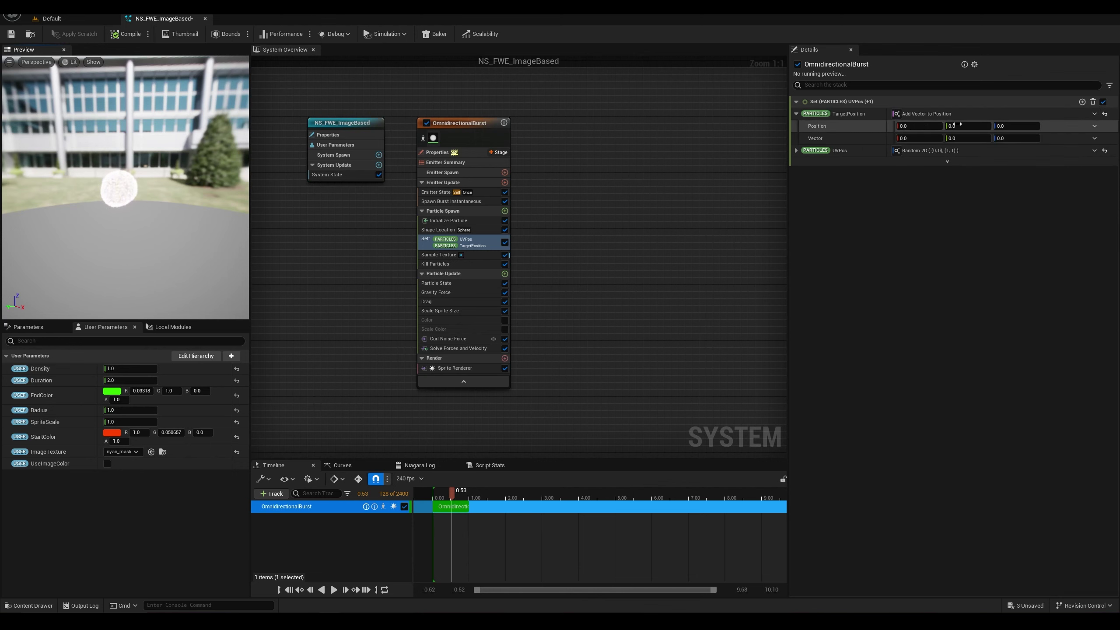
pyautogui.click(1094, 126)
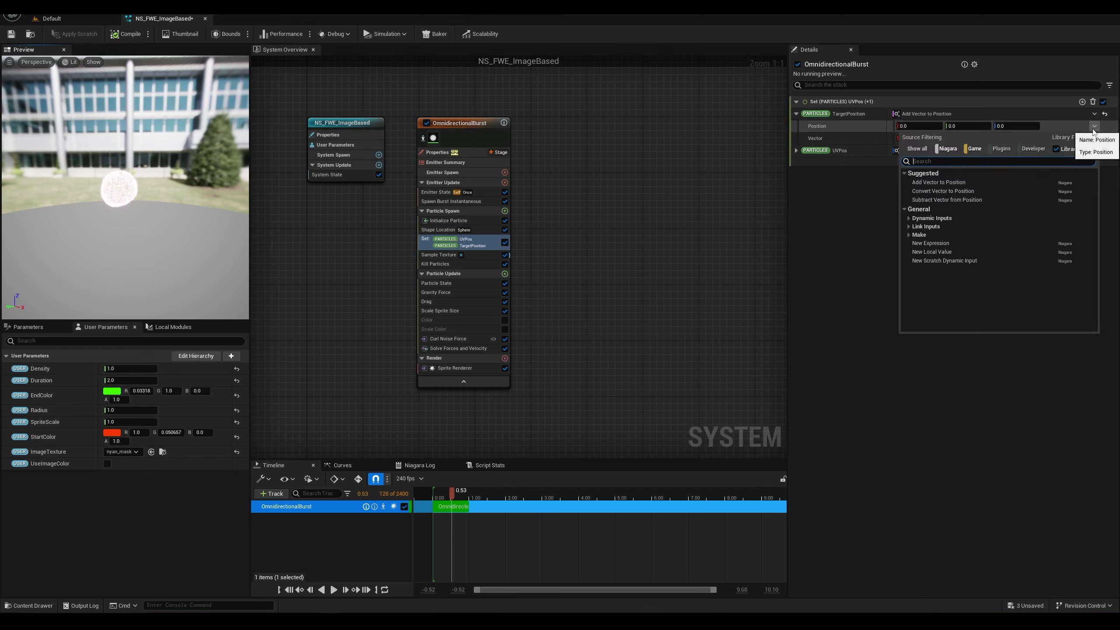
pyautogui.write('simu')
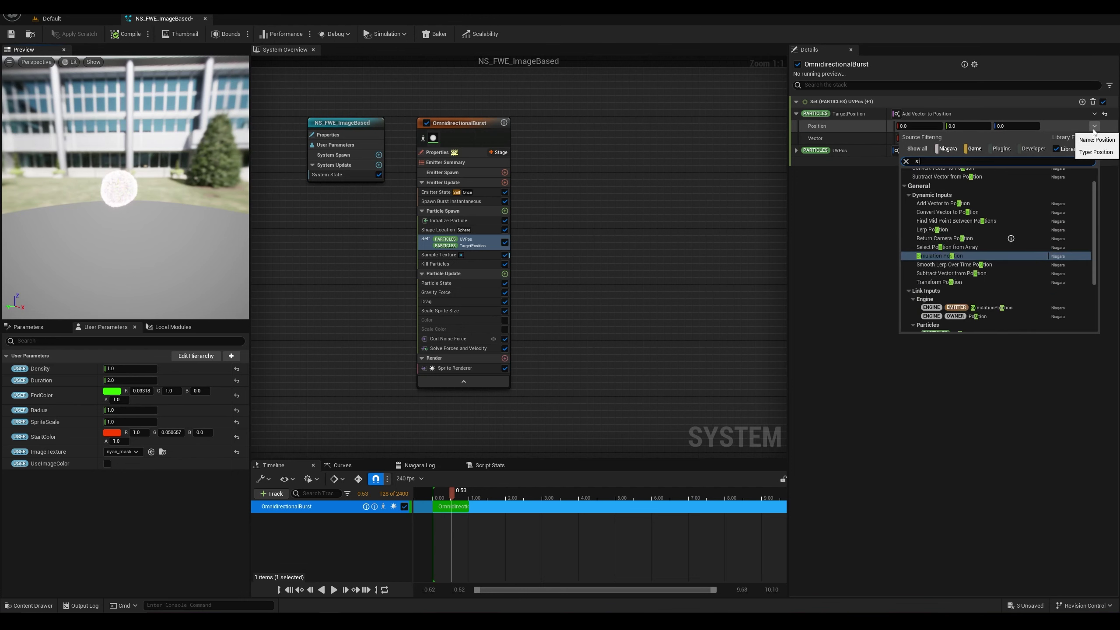
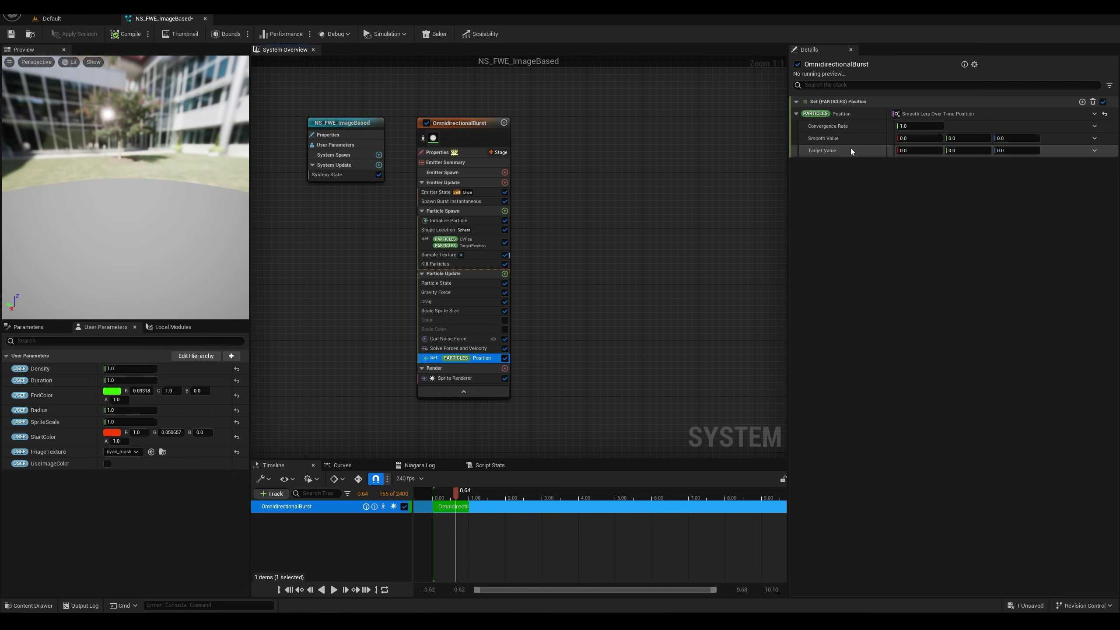
# Step: Link the Smooth Lerp Over Time Position's Smooth Value to StackContext Position and its Target Value to Particles TargetPosition
pyautogui.click(1094, 138)
pyautogui.write('posi')
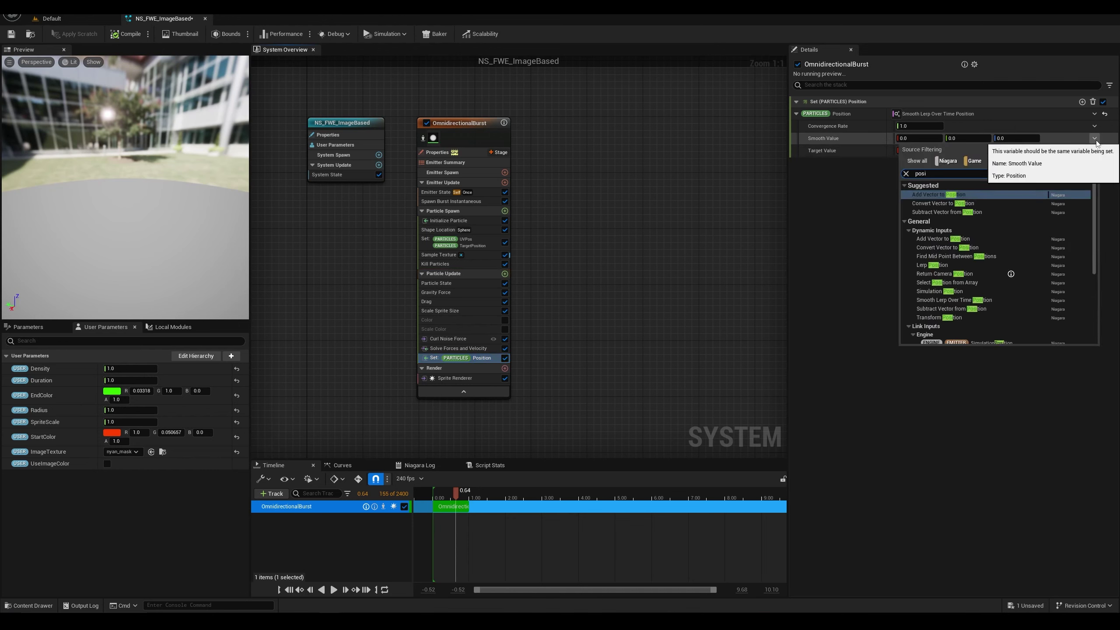
pyautogui.scroll(-5, 1022, 305)
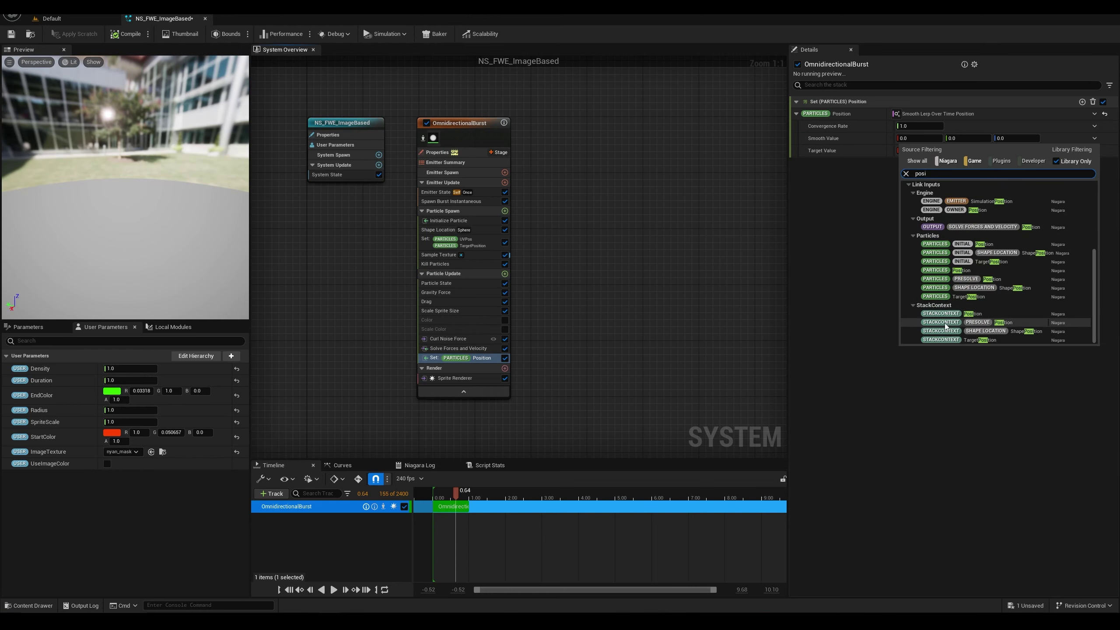
pyautogui.click(954, 313)
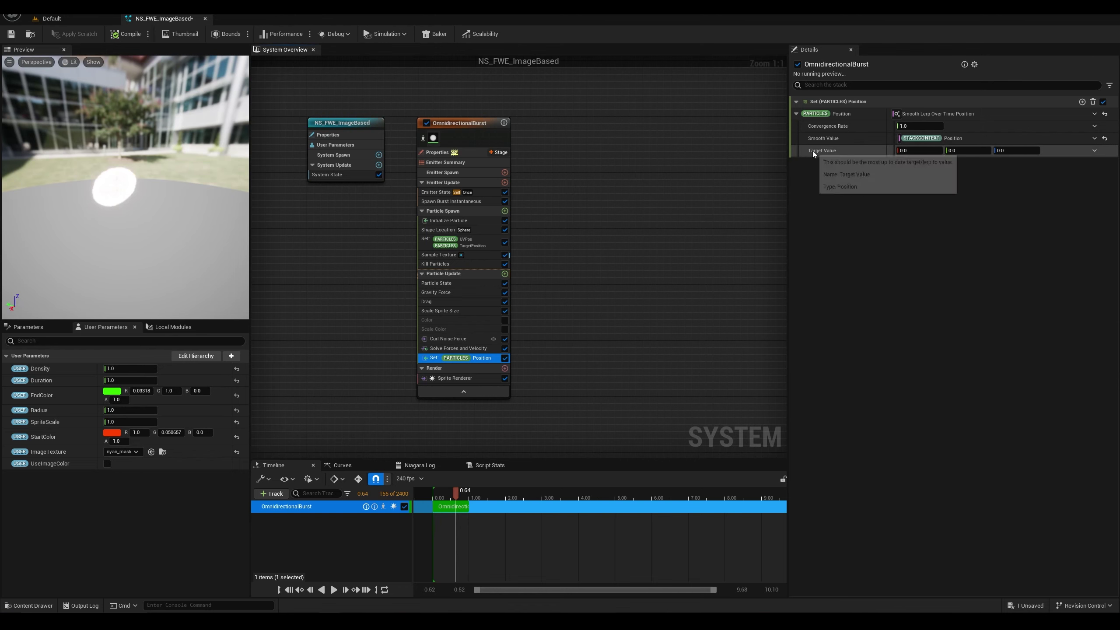
pyautogui.click(1094, 150)
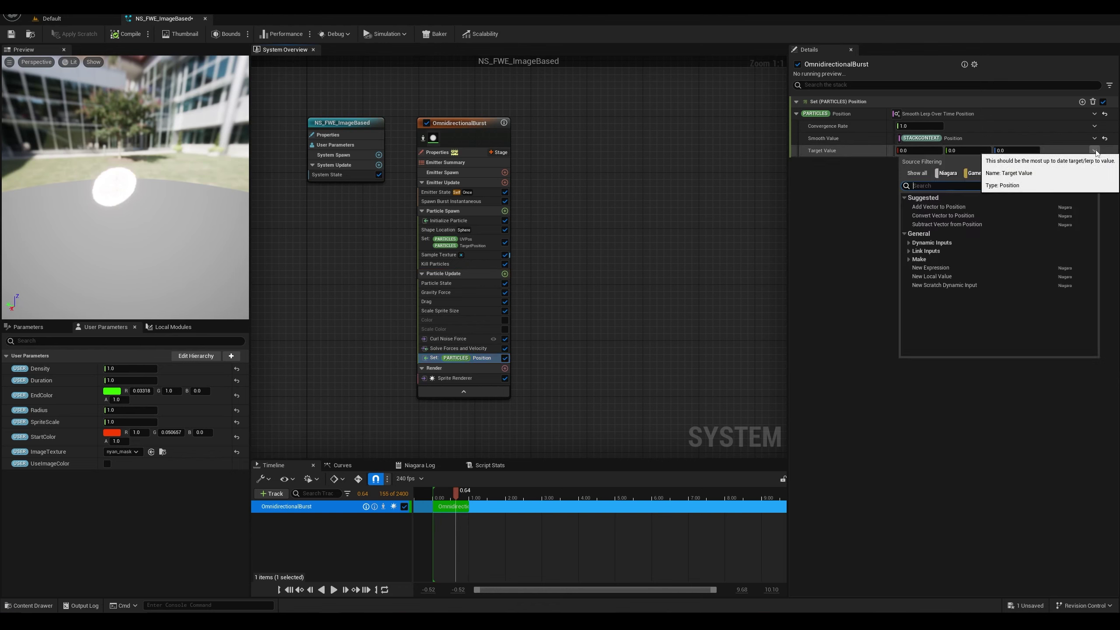
pyautogui.write('targ')
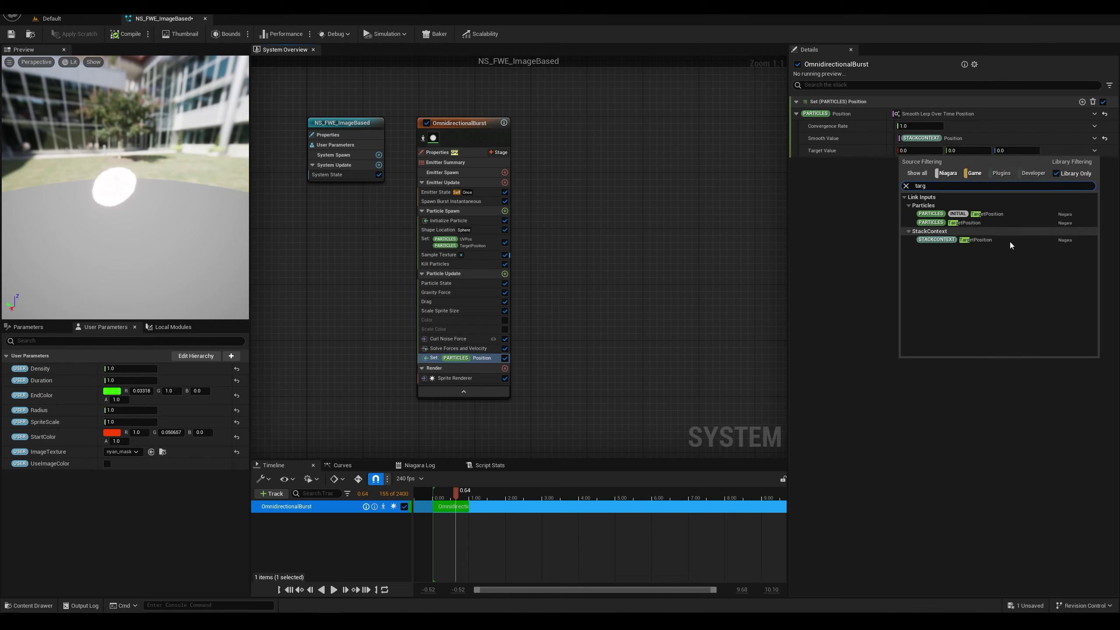
pyautogui.click(961, 223)
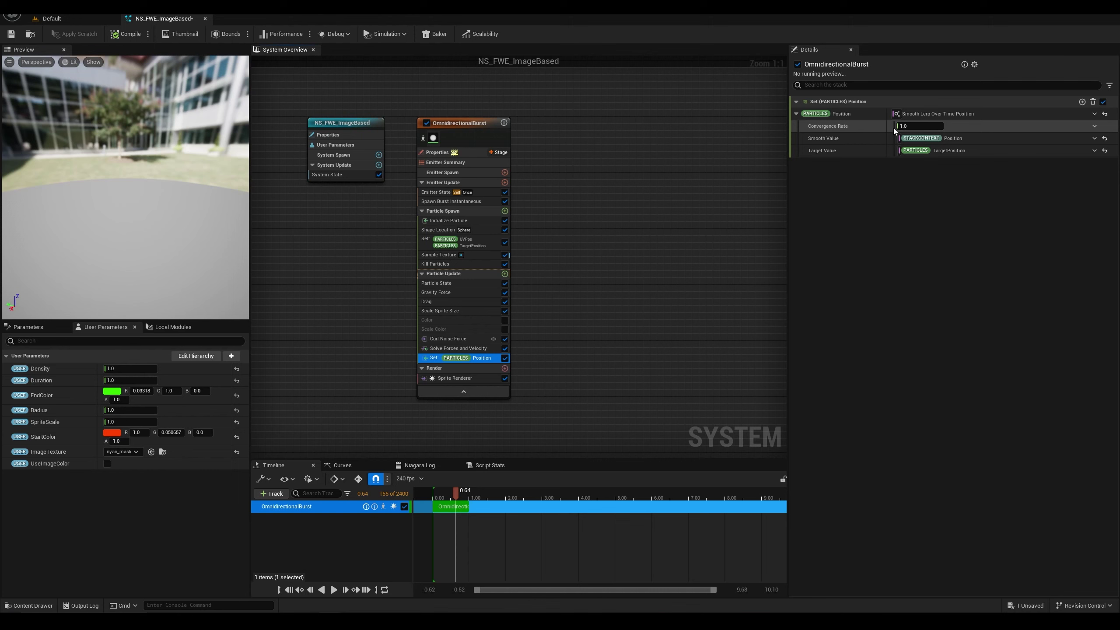
# Step: Drive the Convergence Rate with Float from Curve, using the curve template that rises quickly and falls off slowly
pyautogui.click(1094, 126)
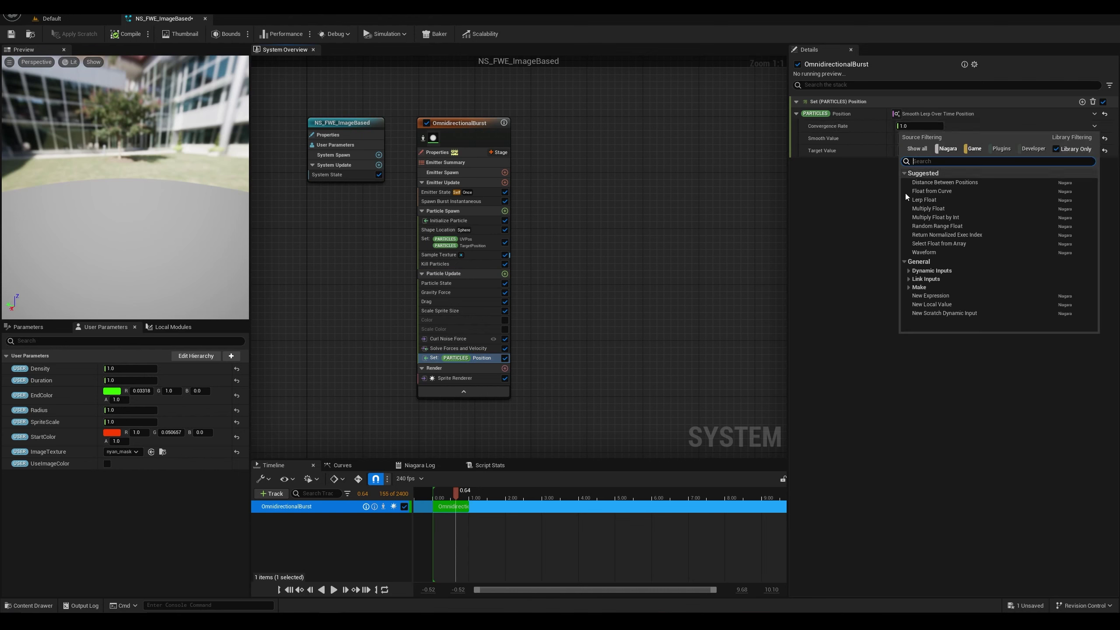
pyautogui.click(930, 191)
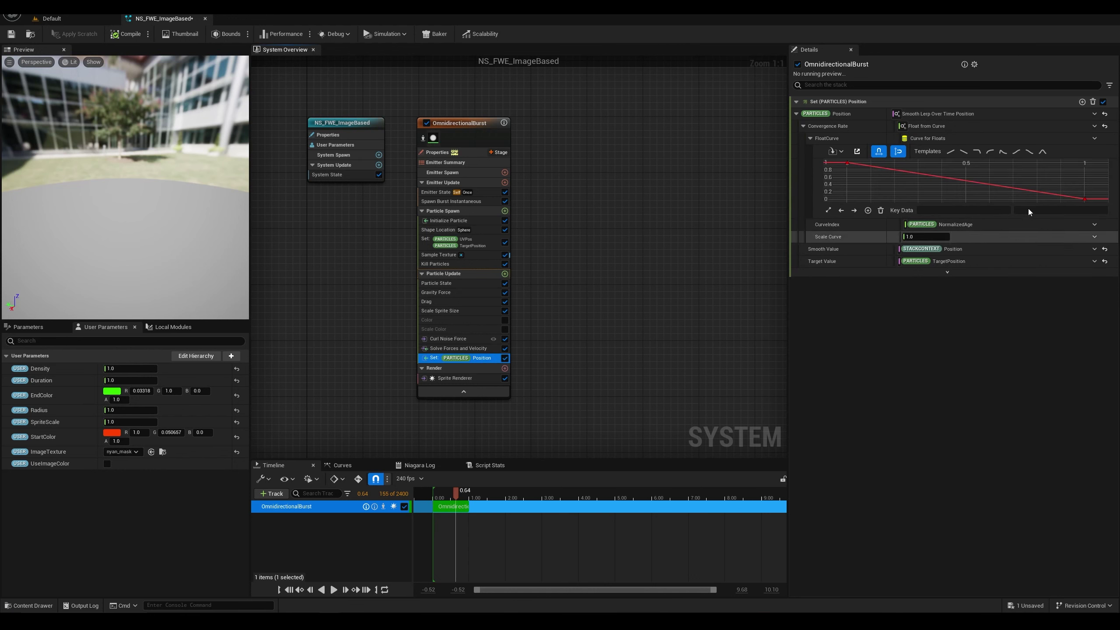
pyautogui.click(1003, 152)
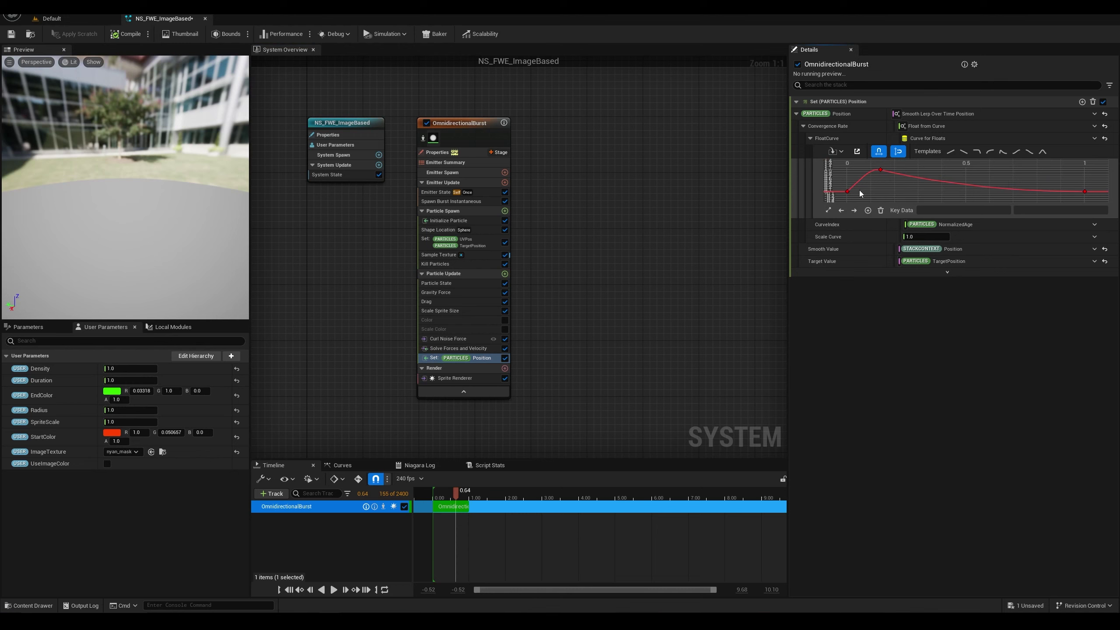
# Step: Shape the convergence curve with its peak key at time 0.1 and value 1, and its end key at time 0.5 and value 0
pyautogui.click(881, 169)
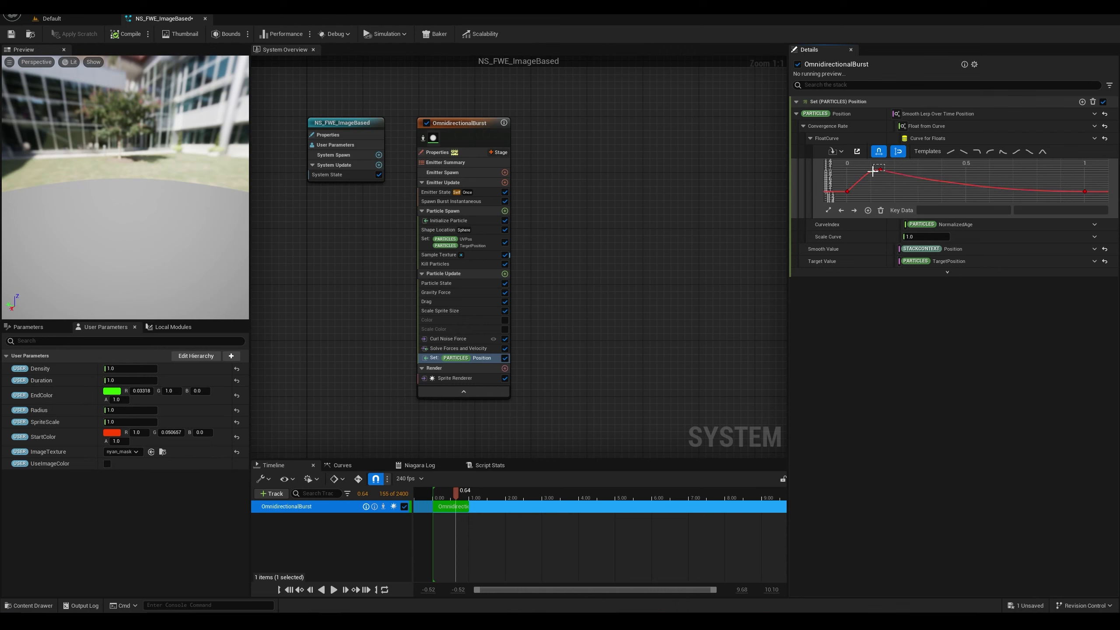
pyautogui.click(1051, 212)
pyautogui.write('1')
pyautogui.press('Return')
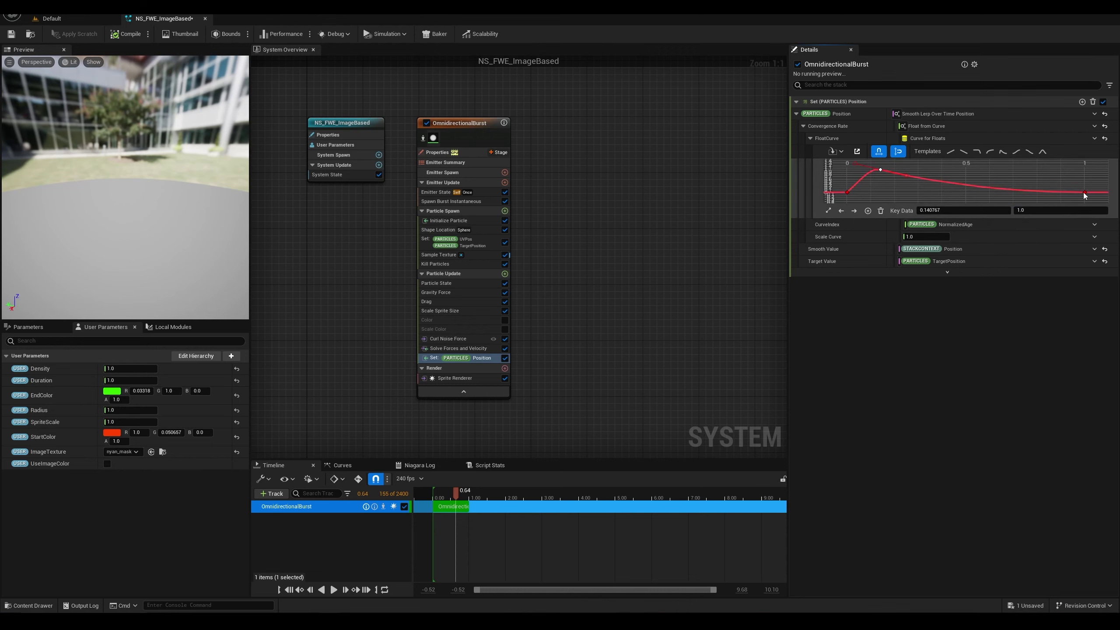
pyautogui.moveTo(1085, 194); pyautogui.dragTo(965, 191)
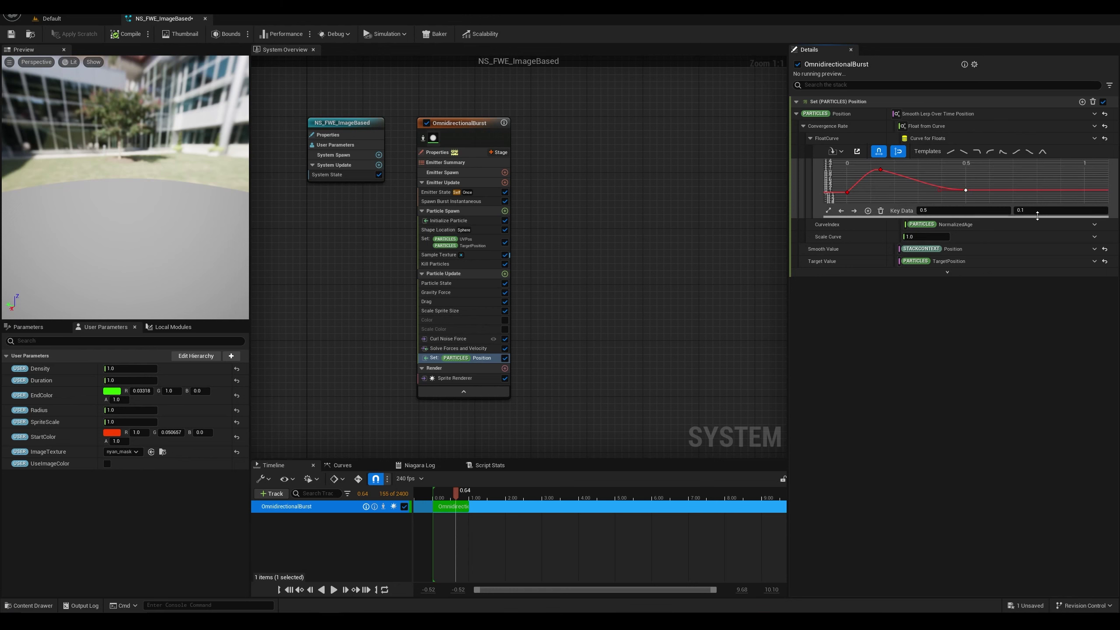
pyautogui.press('Return')
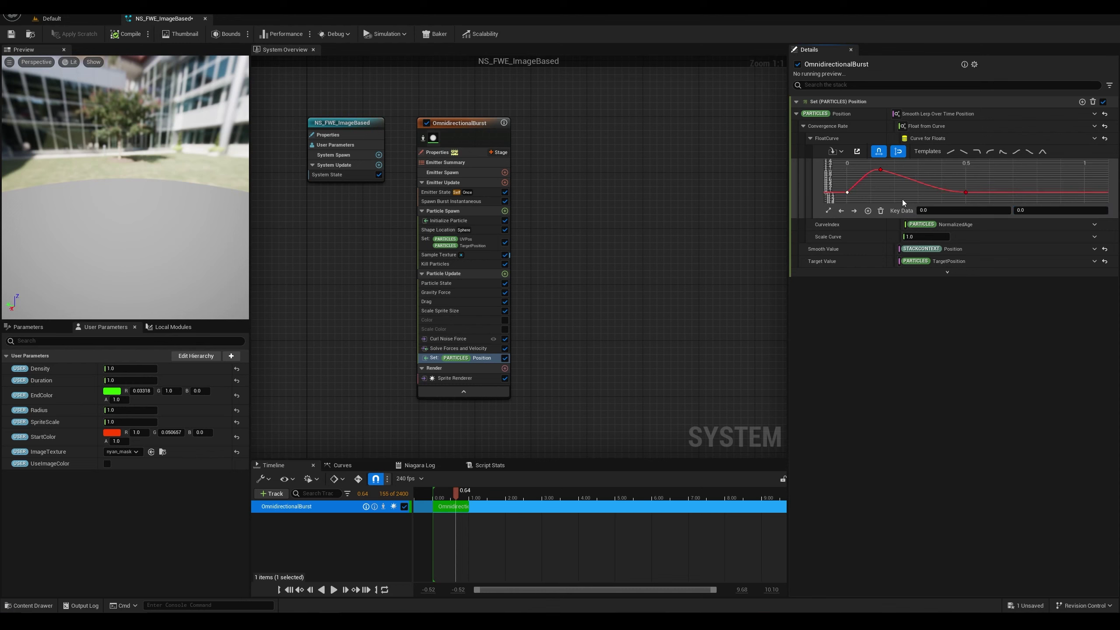
pyautogui.click(936, 210)
pyautogui.write('0.1')
pyautogui.press('Return')
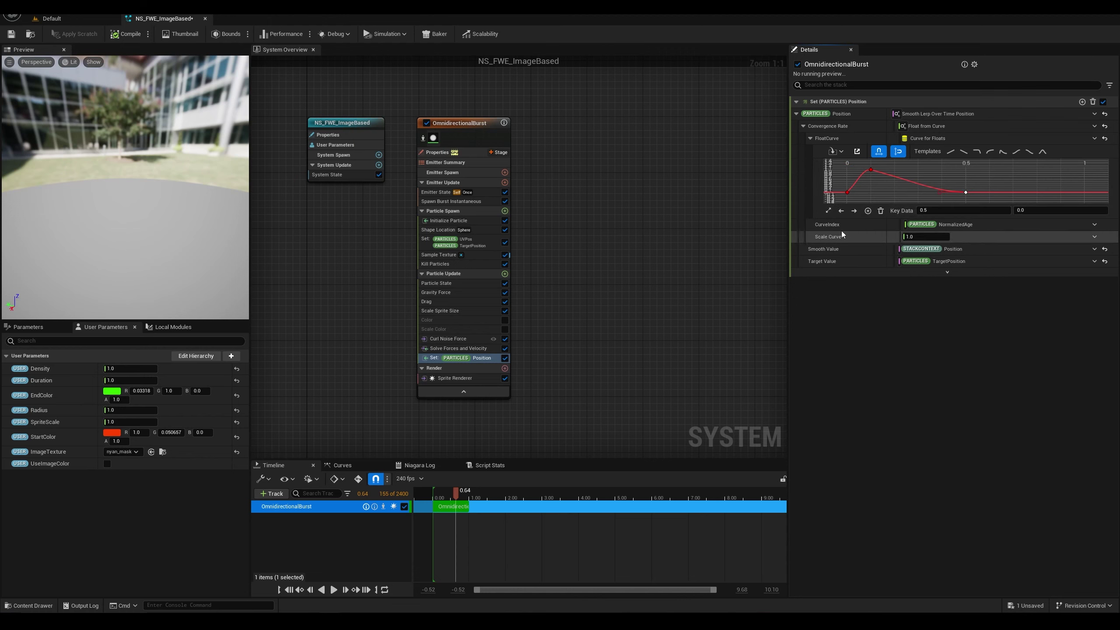
# Step: Set the convergence curve's Scale Curve to 5.0 and move the Set Position module above Curl Noise Force
pyautogui.click(929, 237)
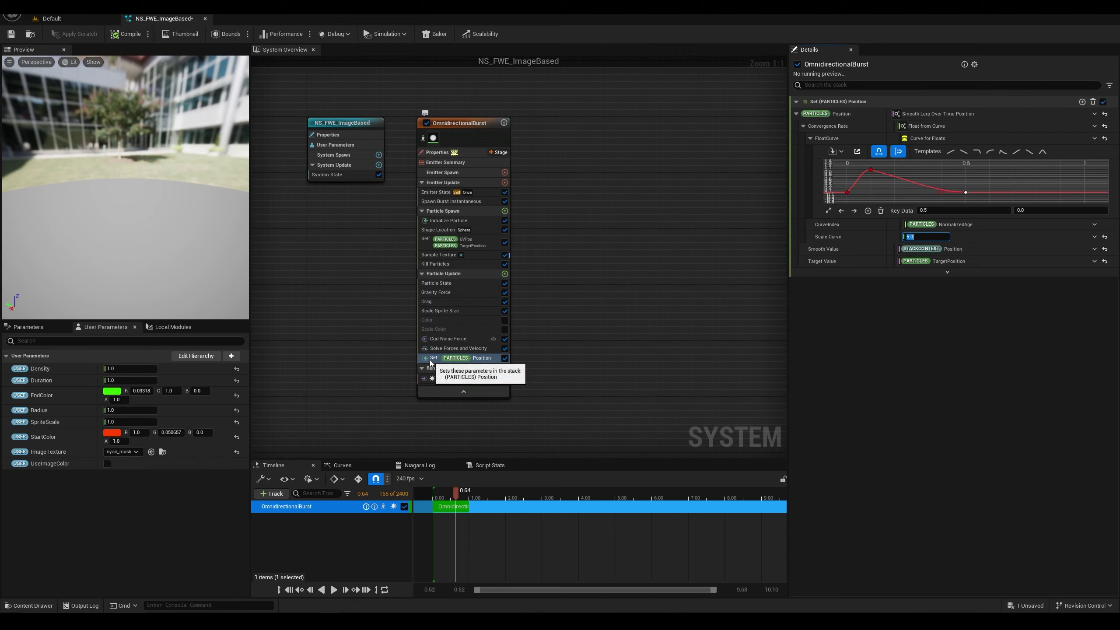
pyautogui.moveTo(430, 361); pyautogui.dragTo(441, 337)
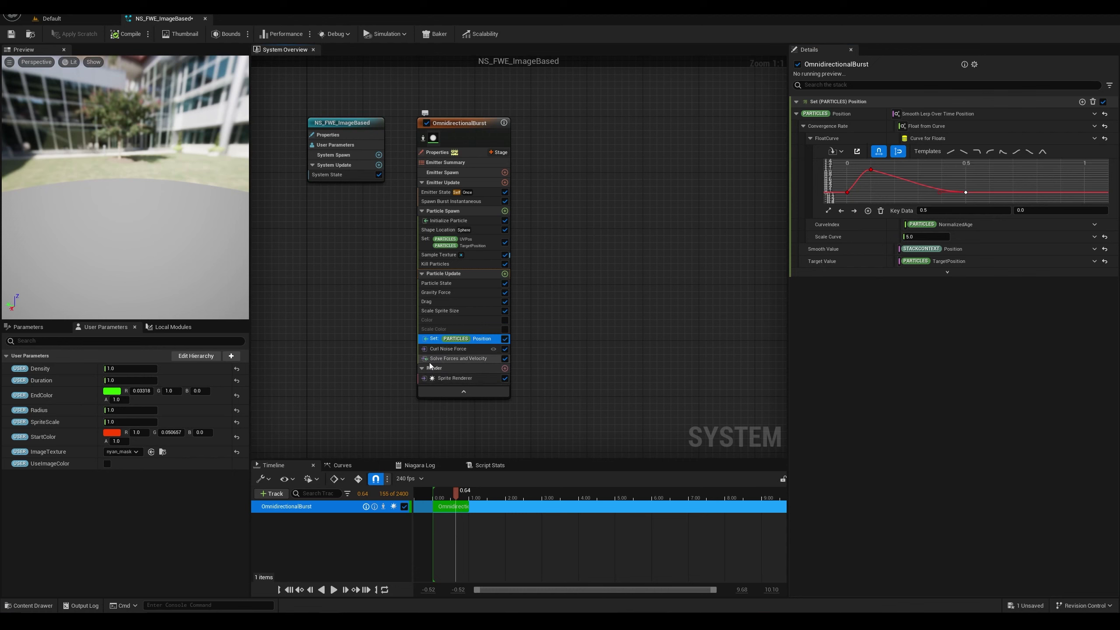
# Step: Replay the effect from the start, pause it at about 0.55 seconds, and examine the particle formation from several angles and up close
pyautogui.click(292, 590)
pyautogui.click(333, 590)
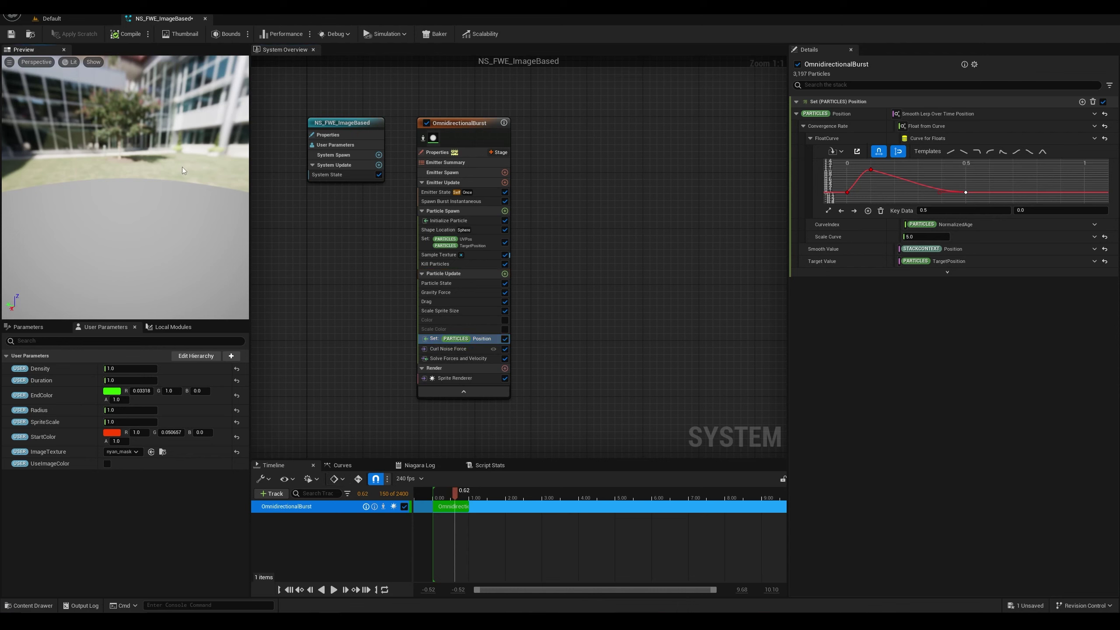
pyautogui.moveTo(182, 170); pyautogui.dragTo(344, 152)
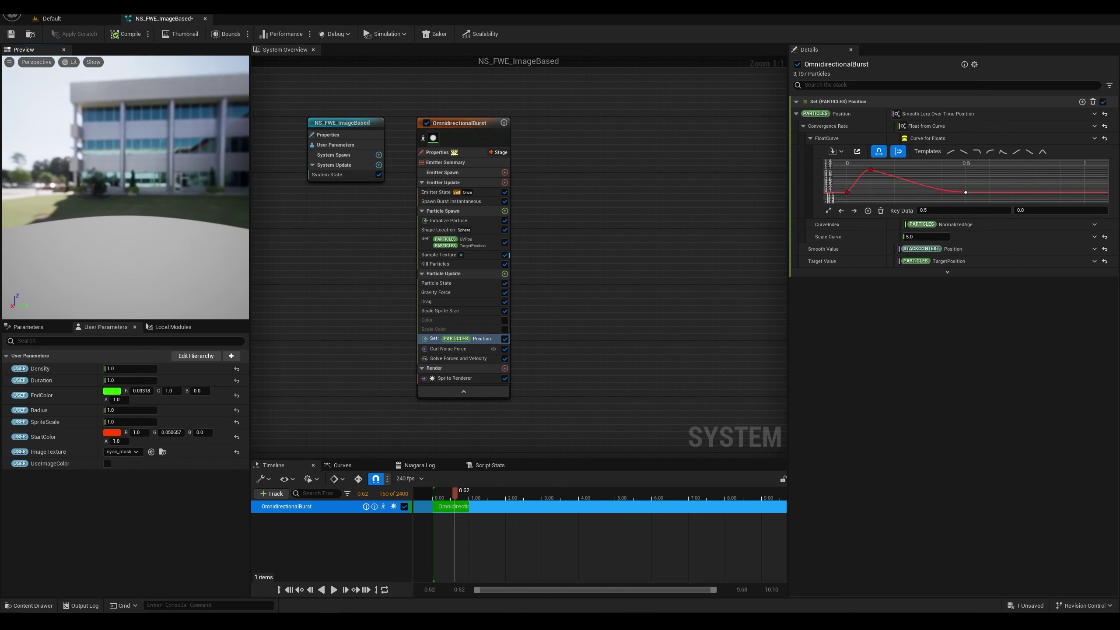
pyautogui.moveTo(218, 270); pyautogui.dragTo(172, 270)
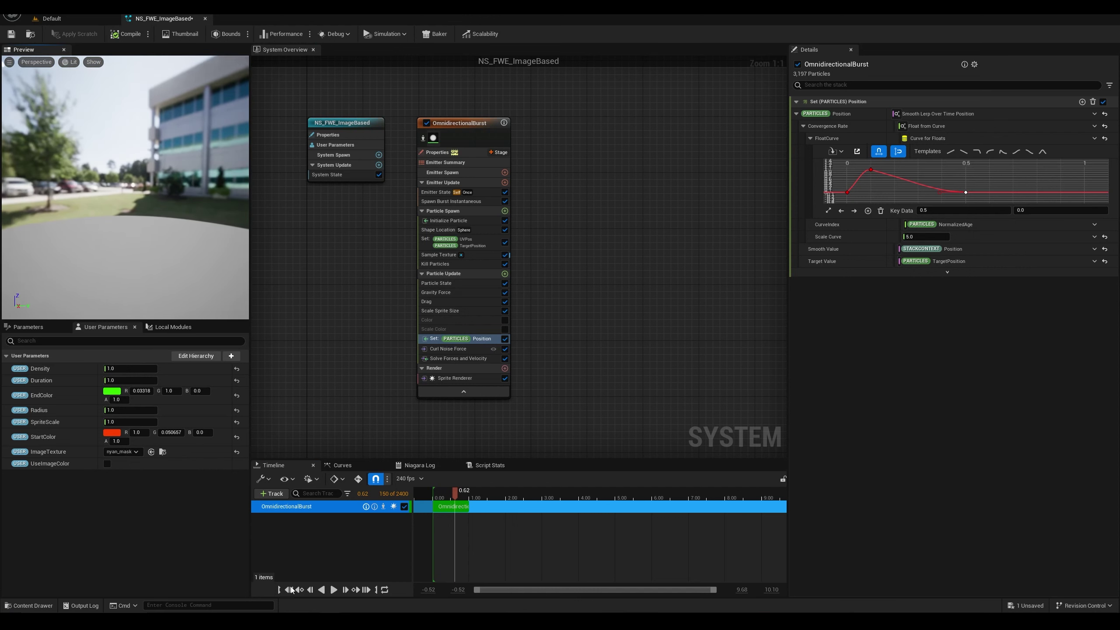
pyautogui.click(290, 589)
pyautogui.click(334, 590)
pyautogui.moveTo(118, 163); pyautogui.dragTo(244, 191)
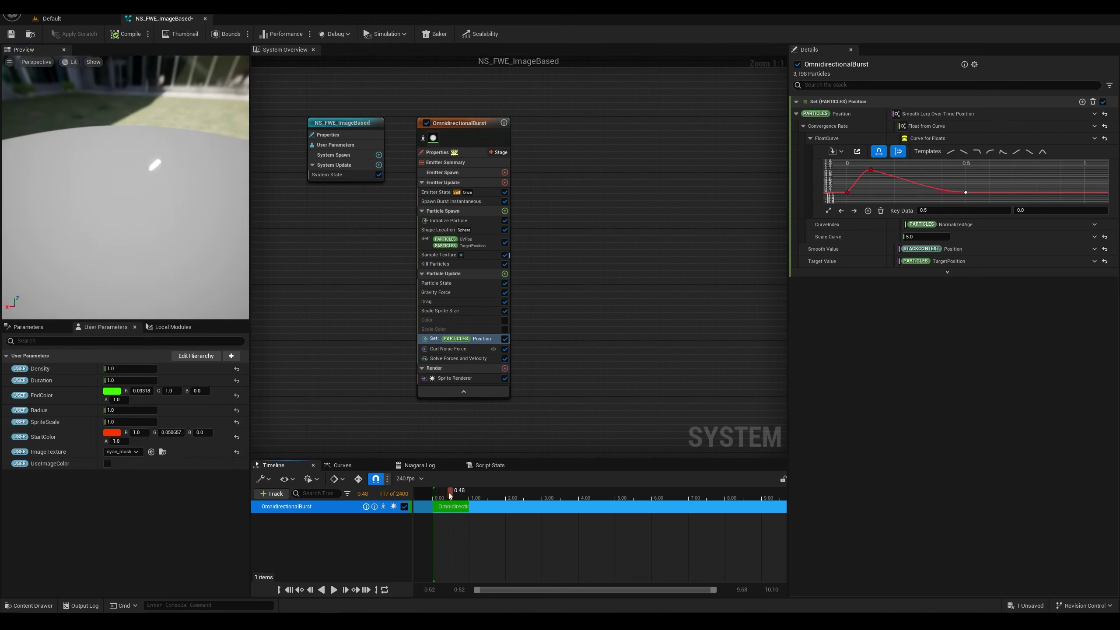
pyautogui.moveTo(449, 495)
pyautogui.mouseDown()
pyautogui.moveTo(430, 495)
pyautogui.moveTo(470, 496)
pyautogui.moveTo(454, 497)
pyautogui.mouseUp()
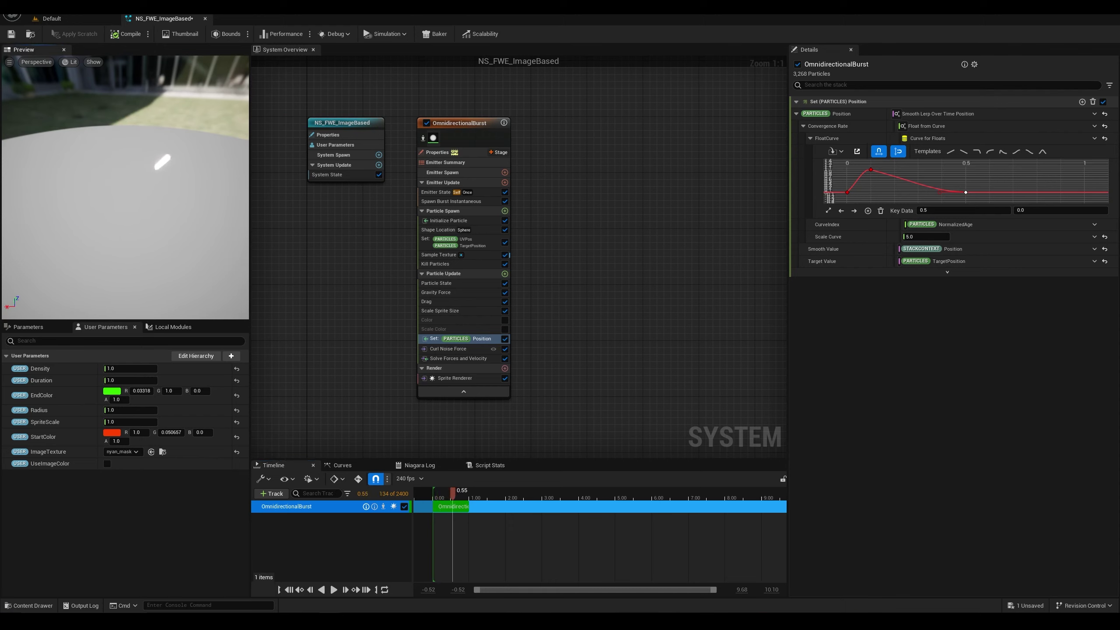
pyautogui.moveTo(150, 177)
pyautogui.mouseDown()
pyautogui.moveTo(119, 181)
pyautogui.moveTo(123, 194)
pyautogui.moveTo(153, 194)
pyautogui.moveTo(175, 219)
pyautogui.mouseUp()
pyautogui.scroll(5, 125, 187)
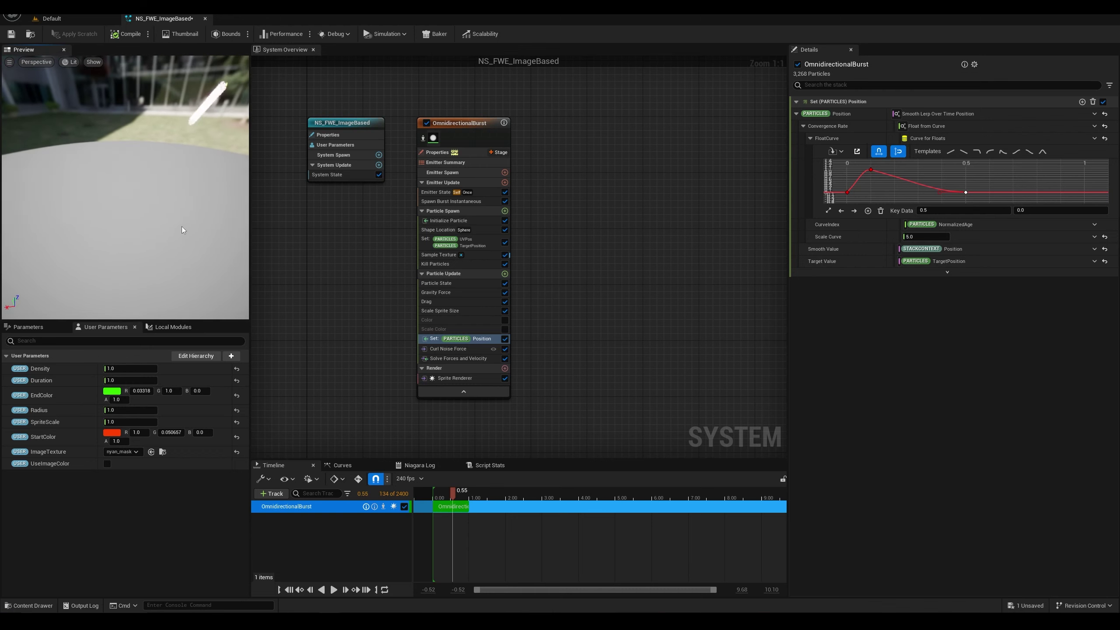
# Step: Open the Particle Spawn module that sets UVPos and TargetPosition to reach the TargetPosition Vector expression
pyautogui.click(469, 245)
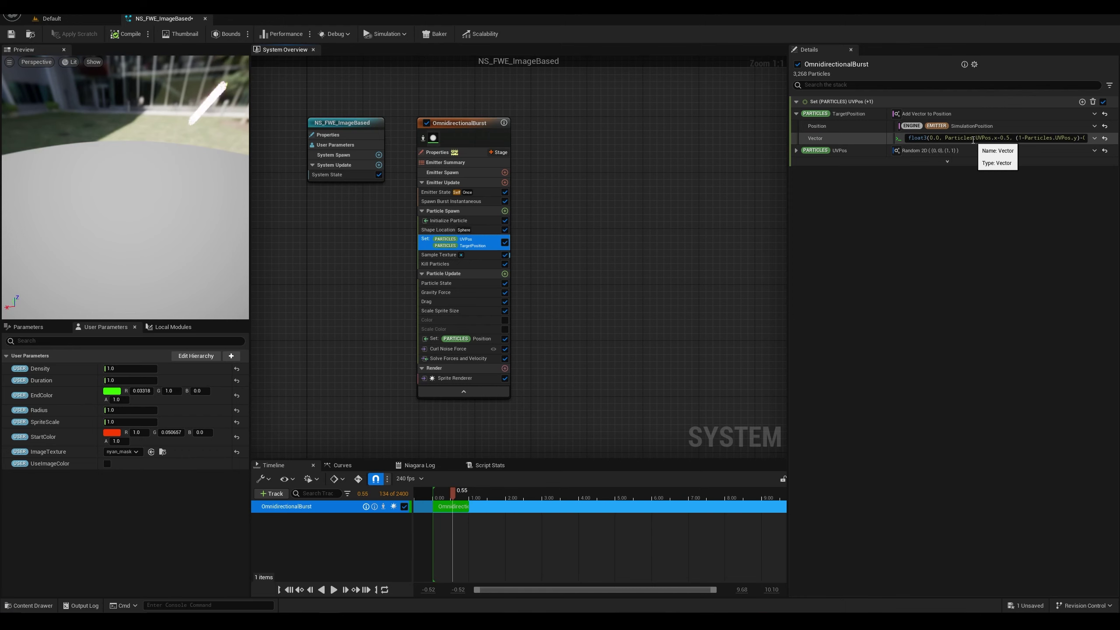
# Step: Duplicate the Set UVPos and TargetPosition module in Particle Spawn and place the copy directly before Sample Texture
pyautogui.moveTo(960, 138); pyautogui.dragTo(996, 139)
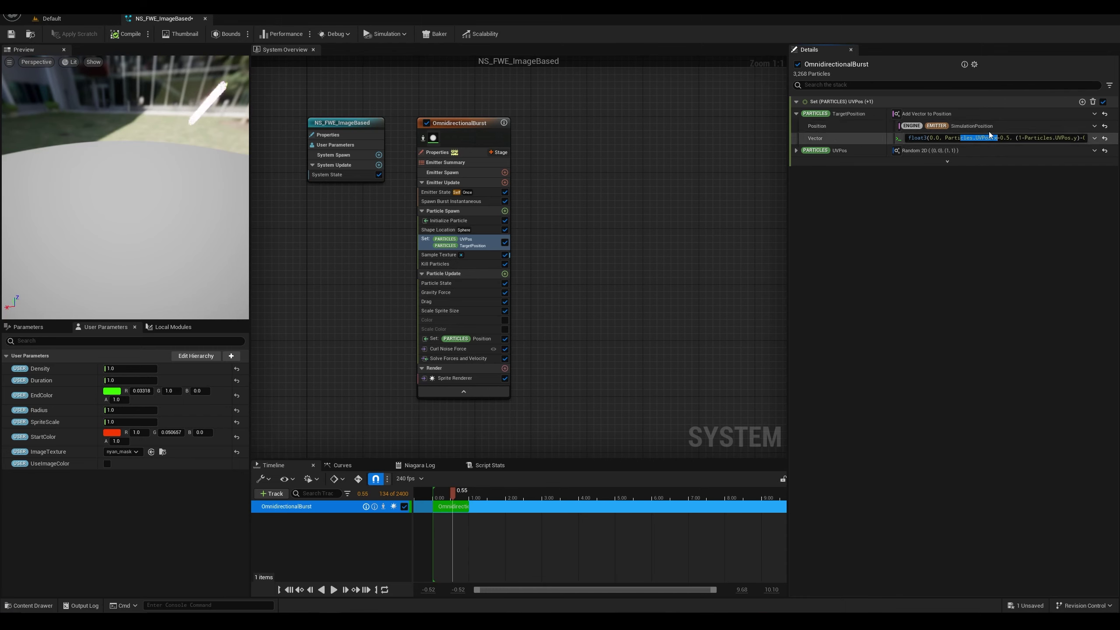
pyautogui.click(474, 228)
pyautogui.click(478, 245)
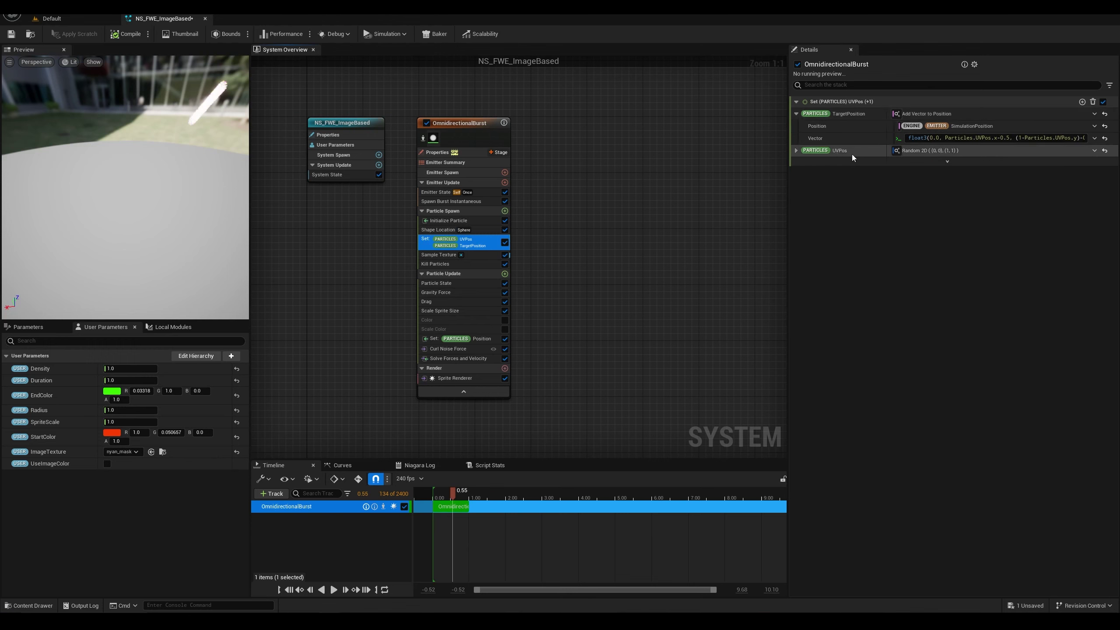
pyautogui.rightClick(481, 243)
pyautogui.click(474, 211)
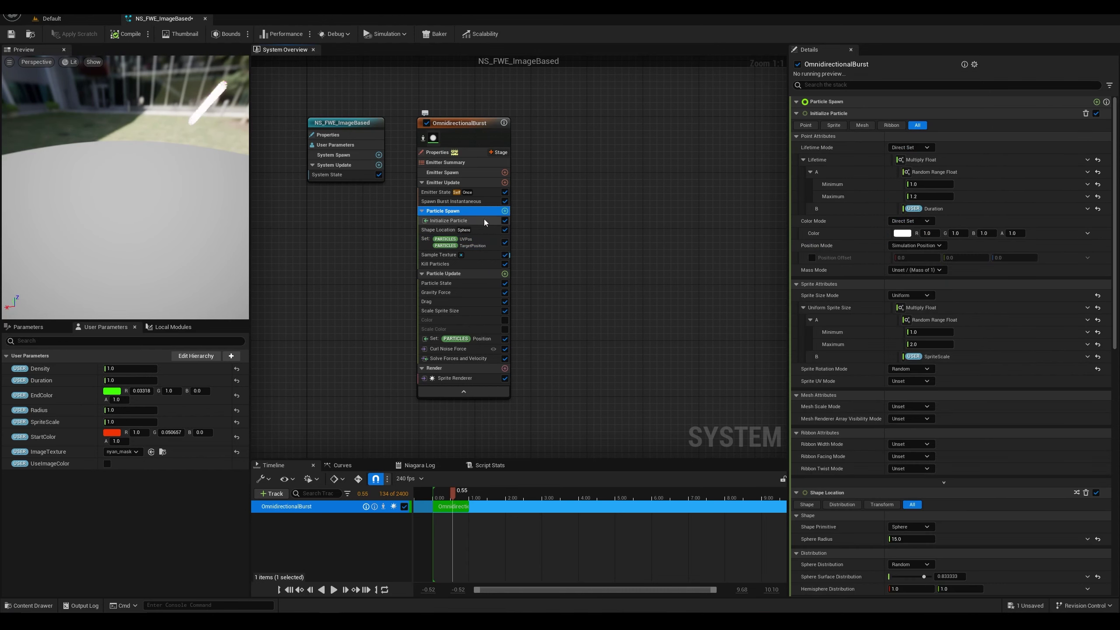
pyautogui.click(489, 246)
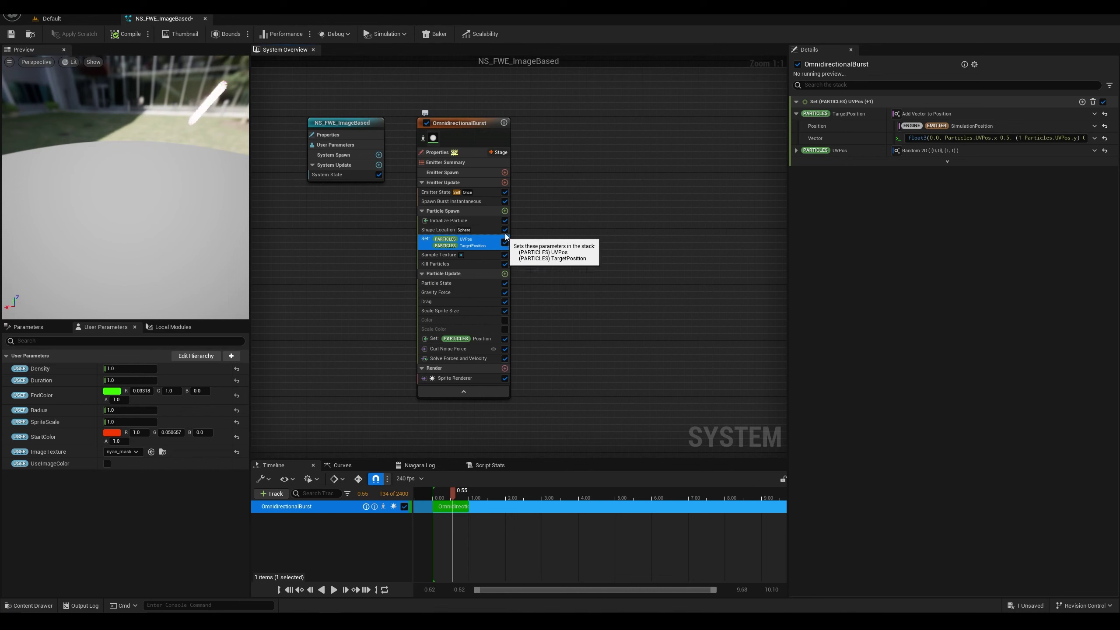
pyautogui.click(477, 213)
pyautogui.hotkey('ctrl', 'v')
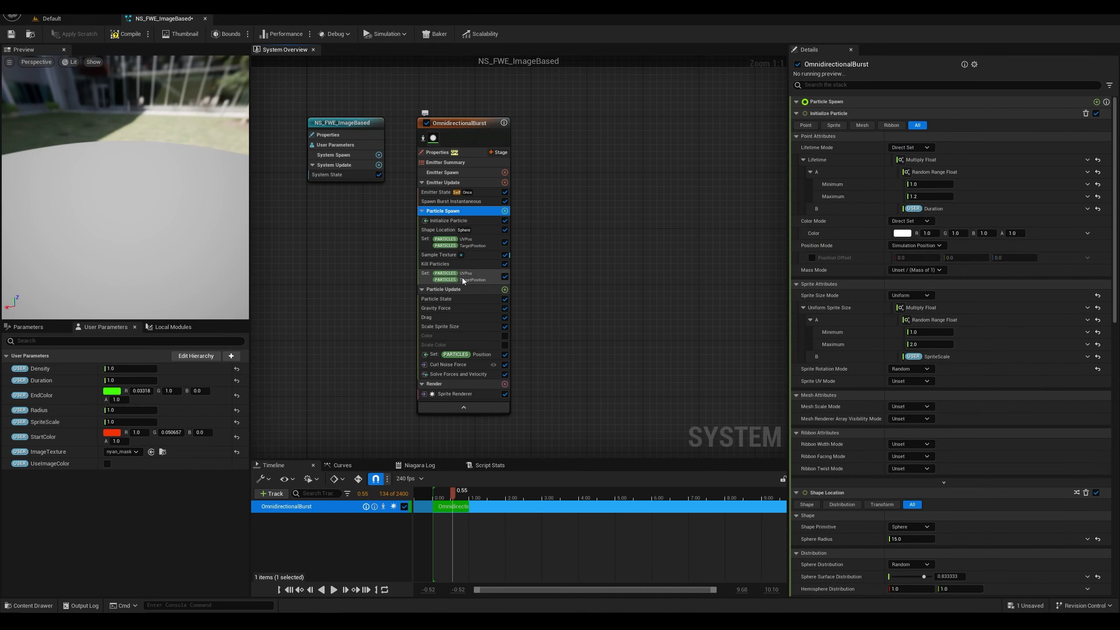
pyautogui.moveTo(462, 278); pyautogui.dragTo(486, 261)
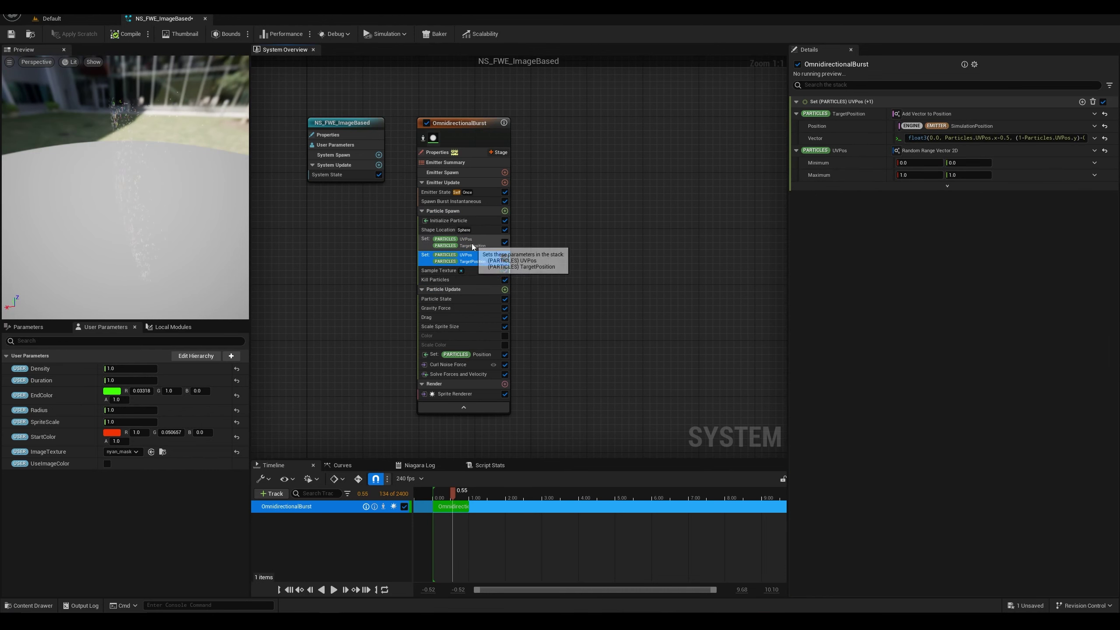
# Step: Remove the TargetPosition parameter from the first Set module and the UVPos parameter from the second one in Particle Spawn
pyautogui.click(476, 244)
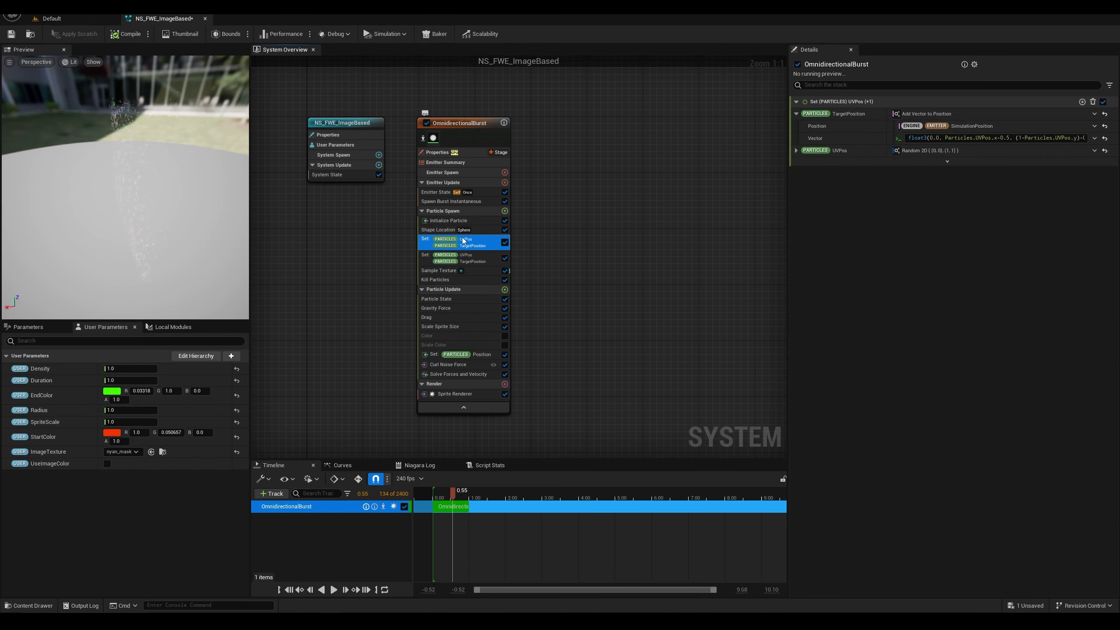
pyautogui.rightClick(844, 114)
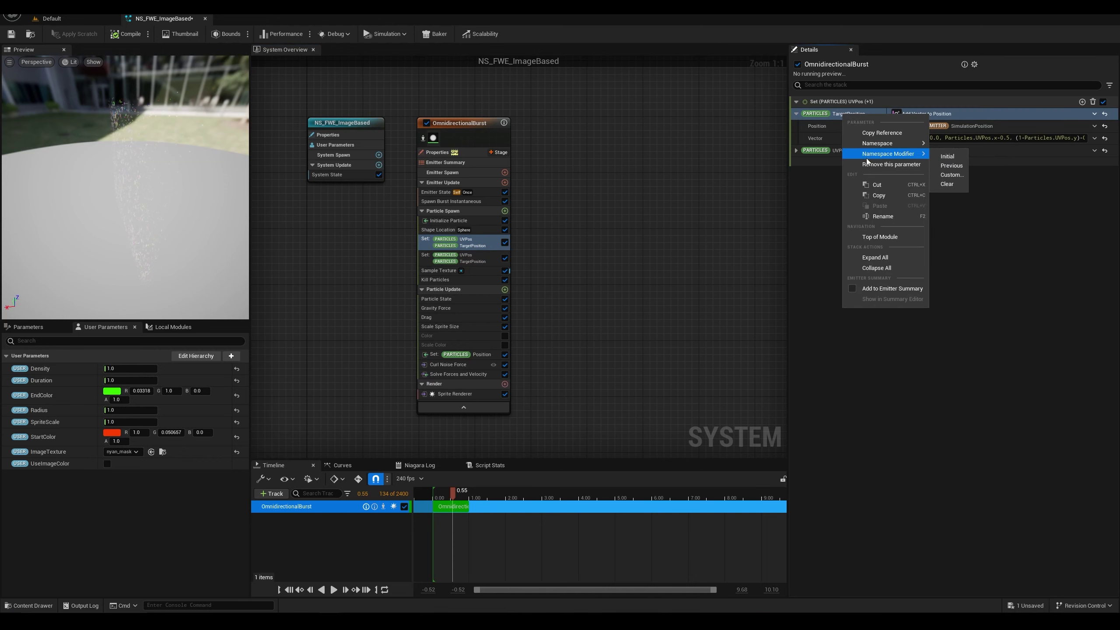
pyautogui.click(879, 164)
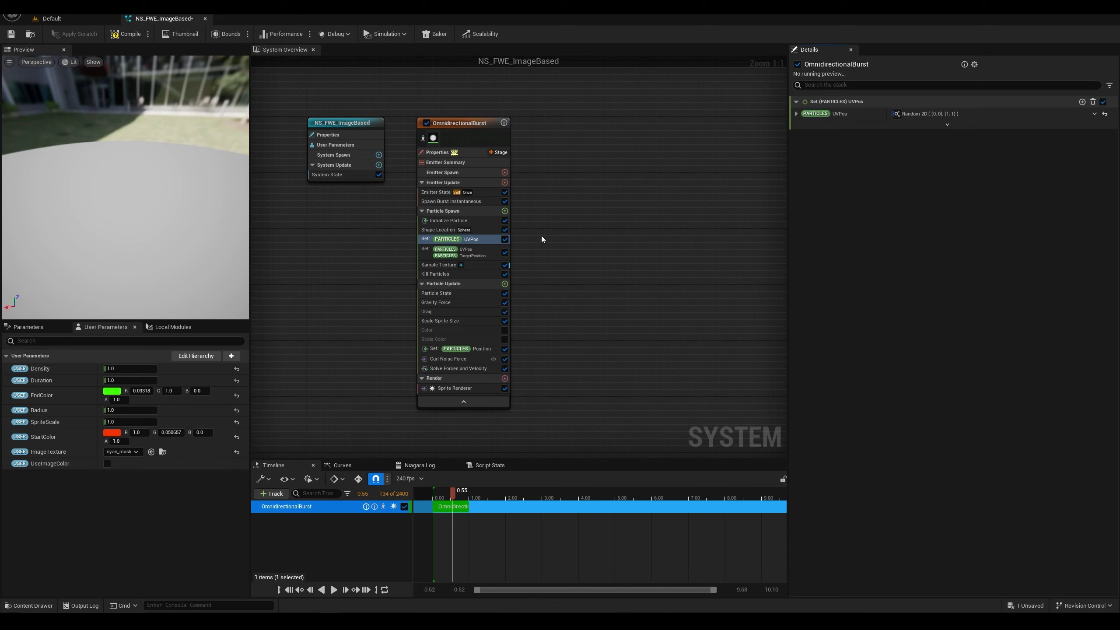
pyautogui.click(456, 255)
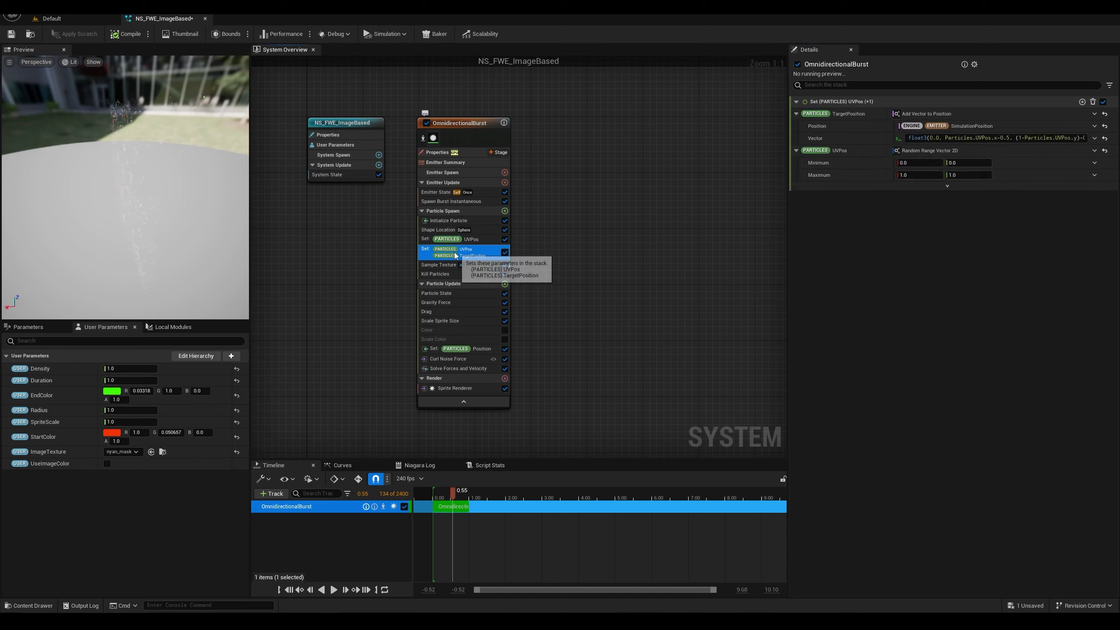
pyautogui.rightClick(850, 152)
pyautogui.click(892, 204)
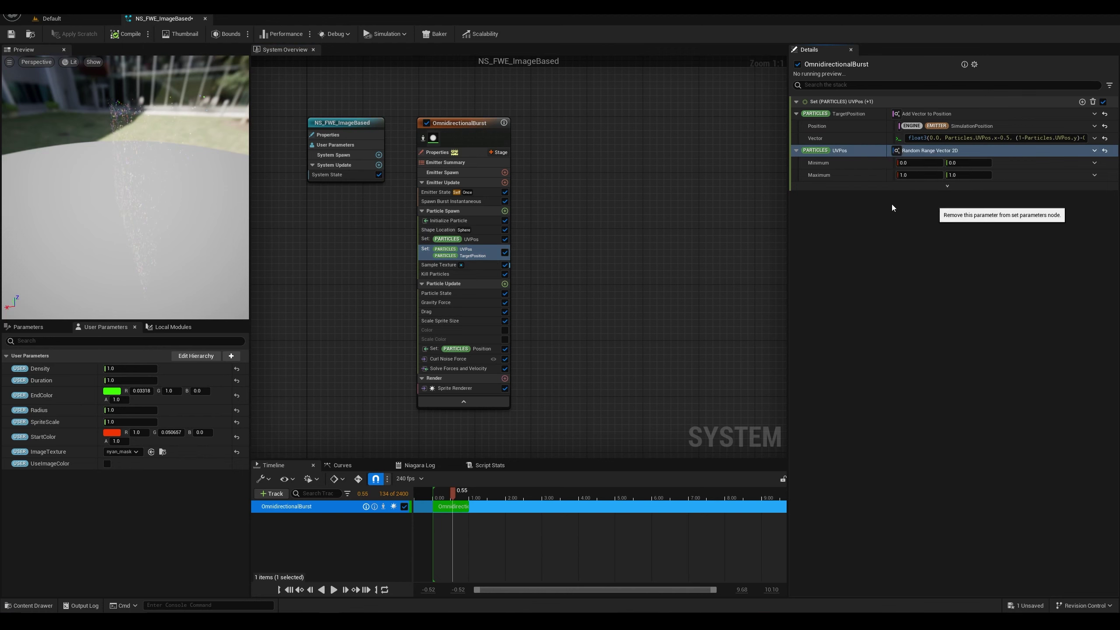
# Step: Set the Uniform Sprite Size random range in Initialize Particle to a minimum of 5 and a maximum of 10
pyautogui.moveTo(185, 261); pyautogui.dragTo(227, 320)
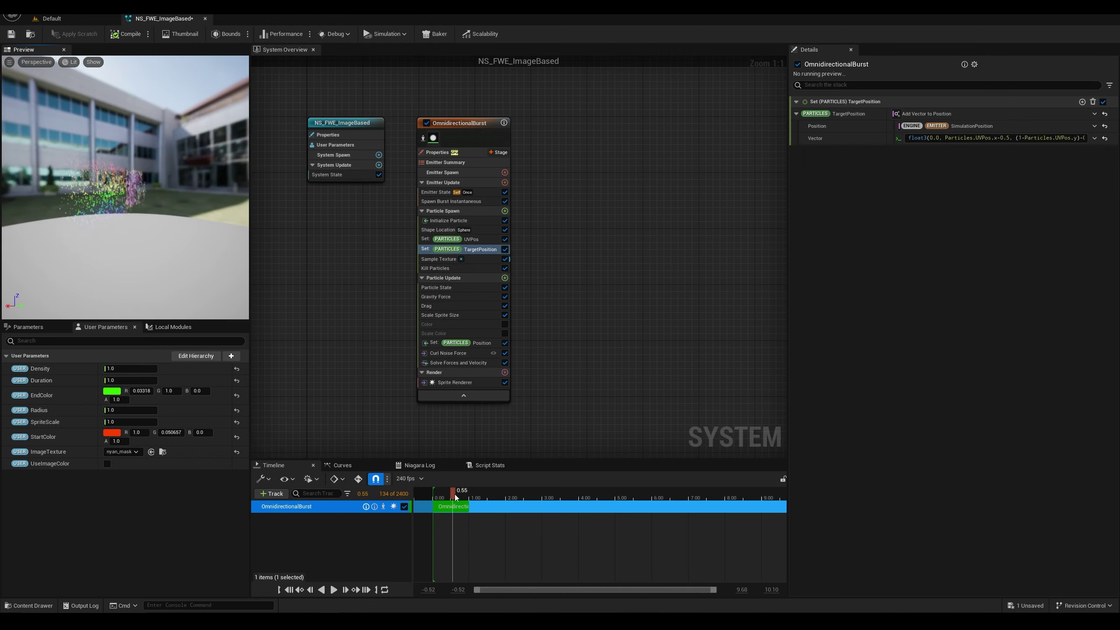
pyautogui.moveTo(455, 494)
pyautogui.mouseDown()
pyautogui.moveTo(434, 488)
pyautogui.moveTo(446, 490)
pyautogui.mouseUp()
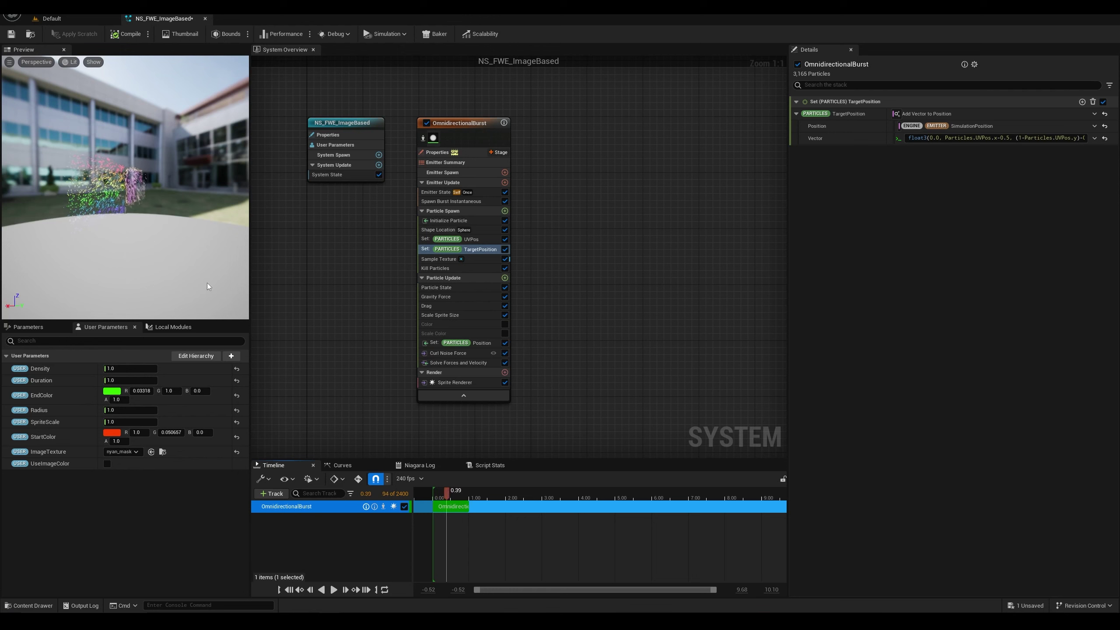
pyautogui.moveTo(208, 283); pyautogui.dragTo(159, 265)
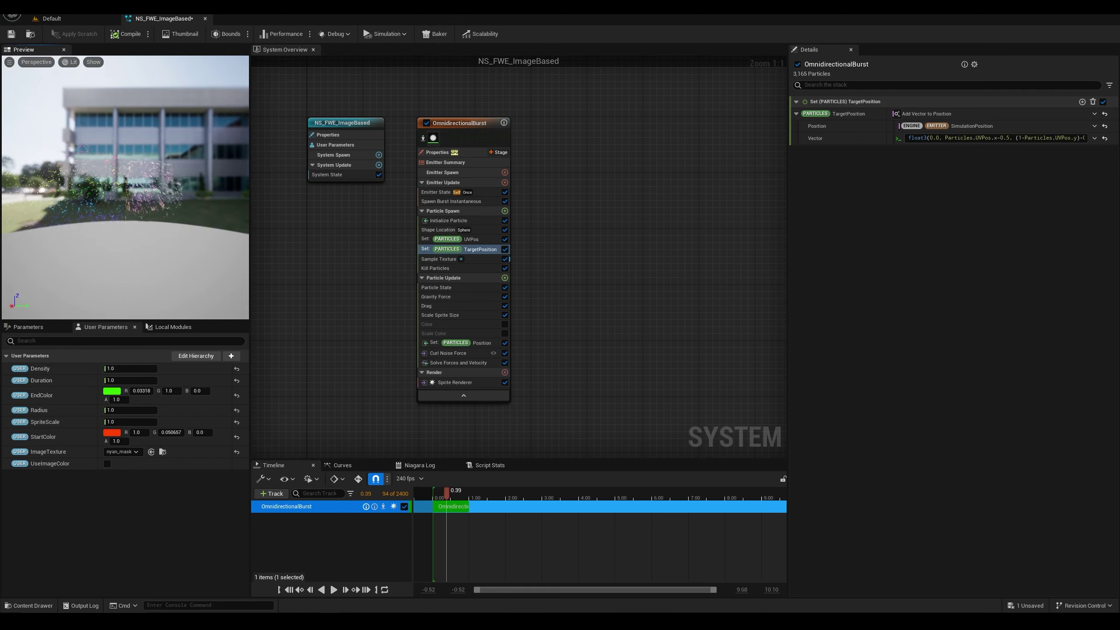
pyautogui.click(450, 492)
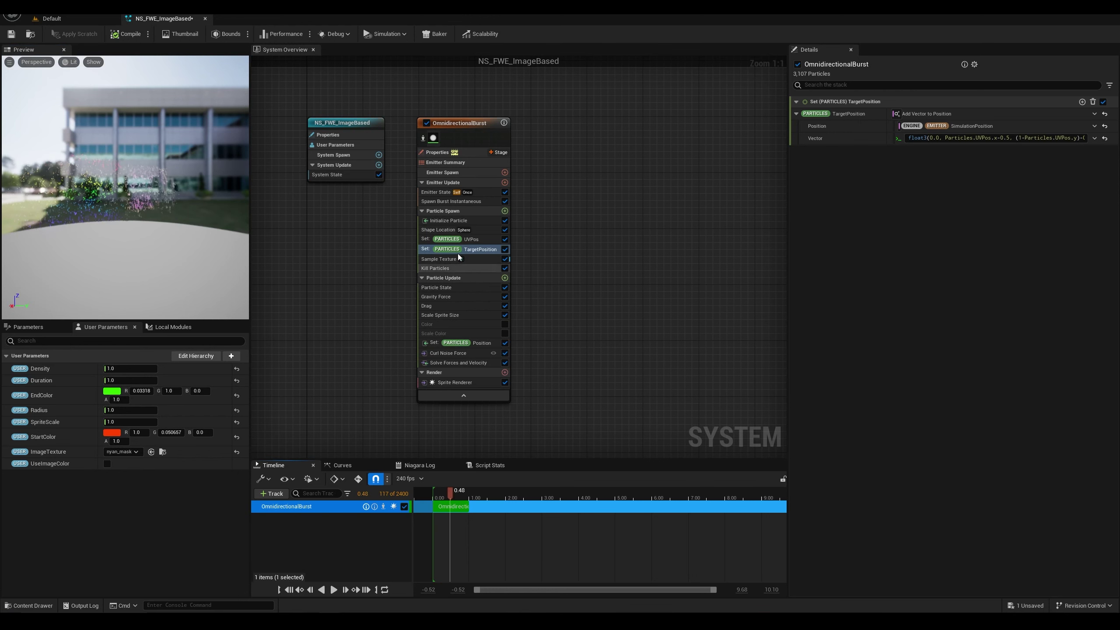
pyautogui.click(477, 221)
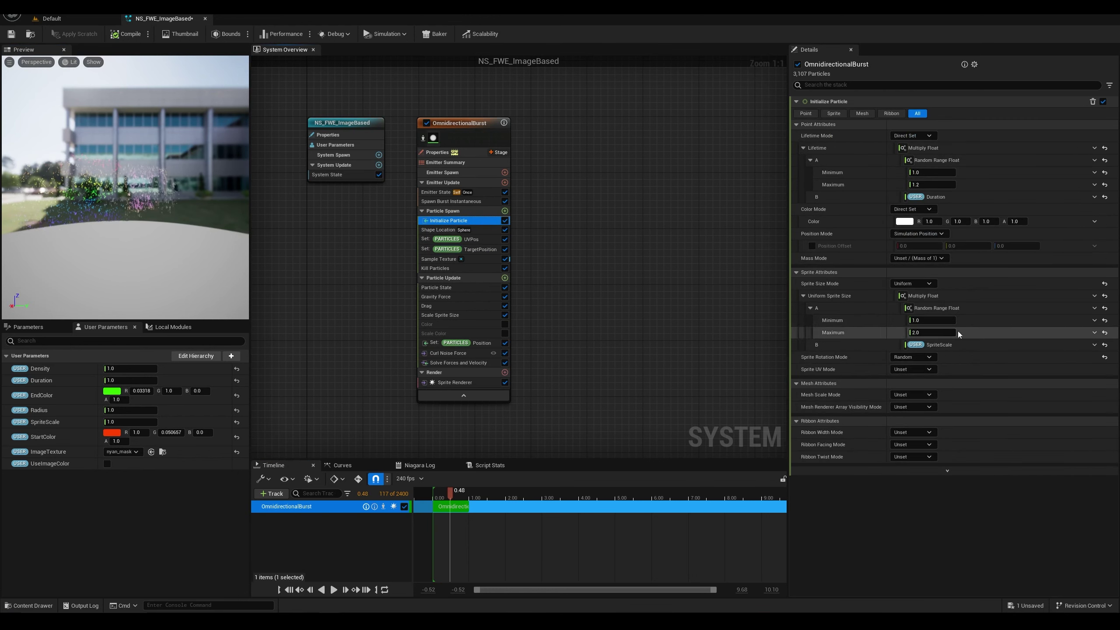
pyautogui.click(933, 320)
pyautogui.write('5')
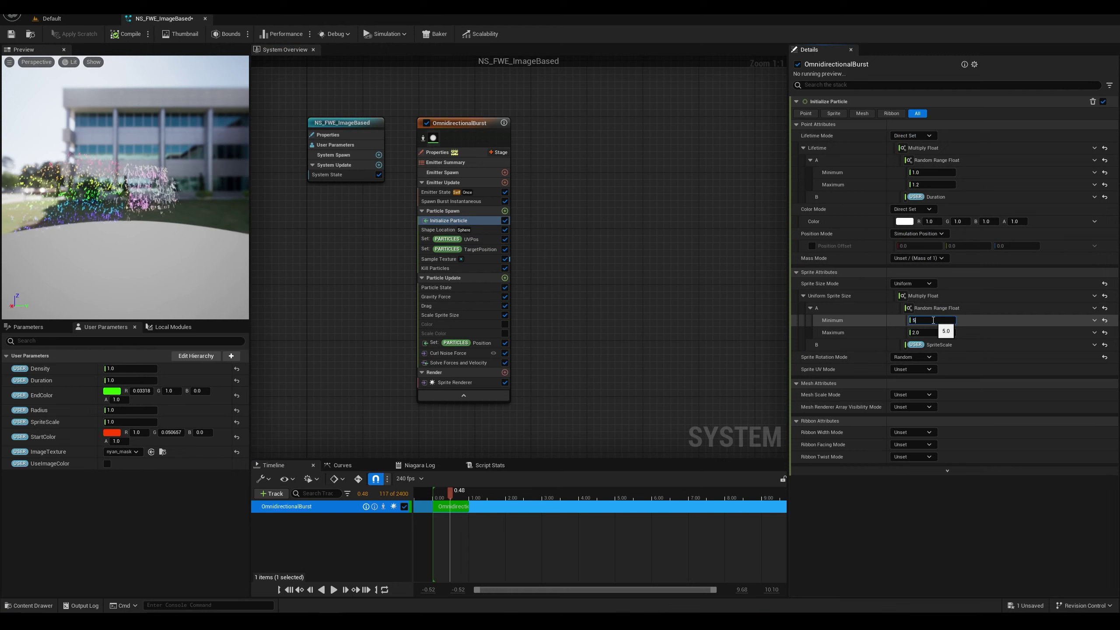
pyautogui.write('10')
pyautogui.press('Return')
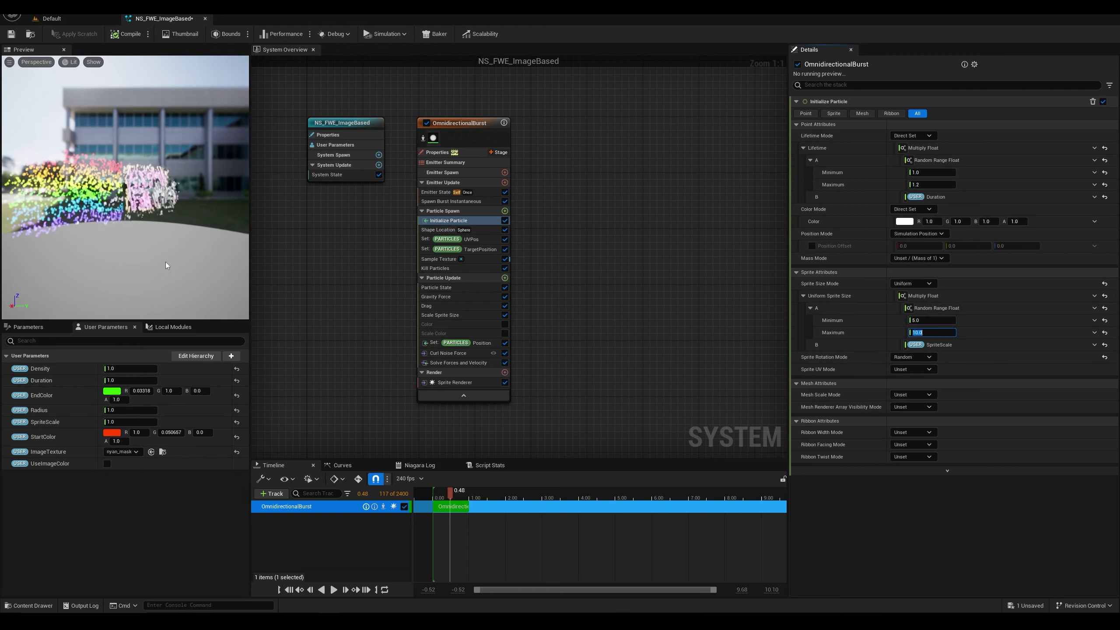
# Step: Play back the burst simulation to check the particle motion and save the Niagara system
pyautogui.click(190, 282)
pyautogui.click(334, 589)
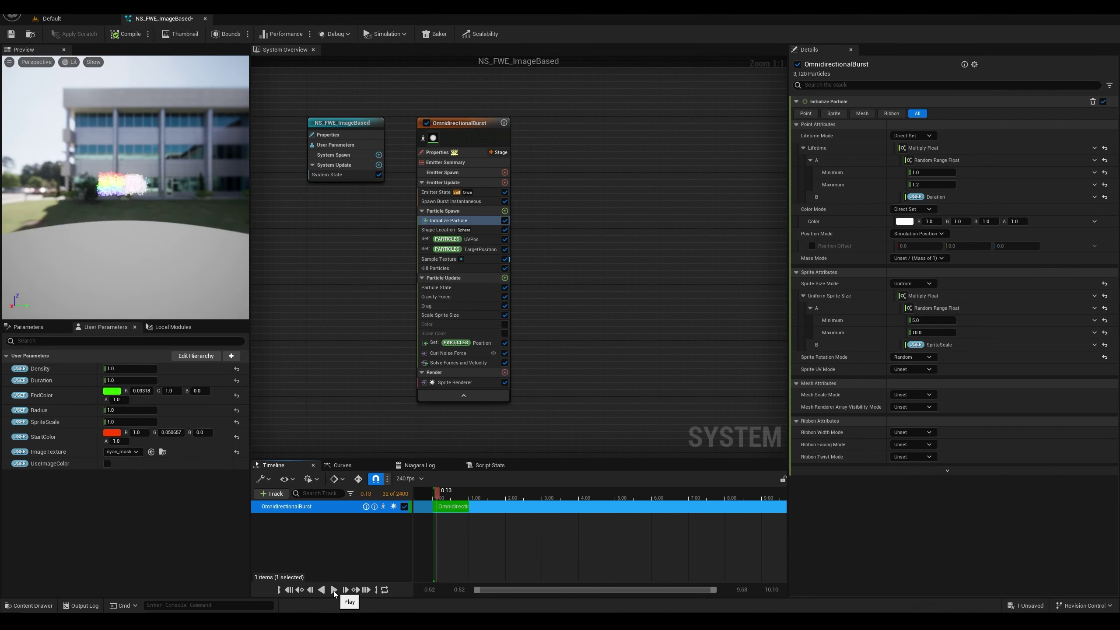
pyautogui.click(333, 589)
pyautogui.click(333, 590)
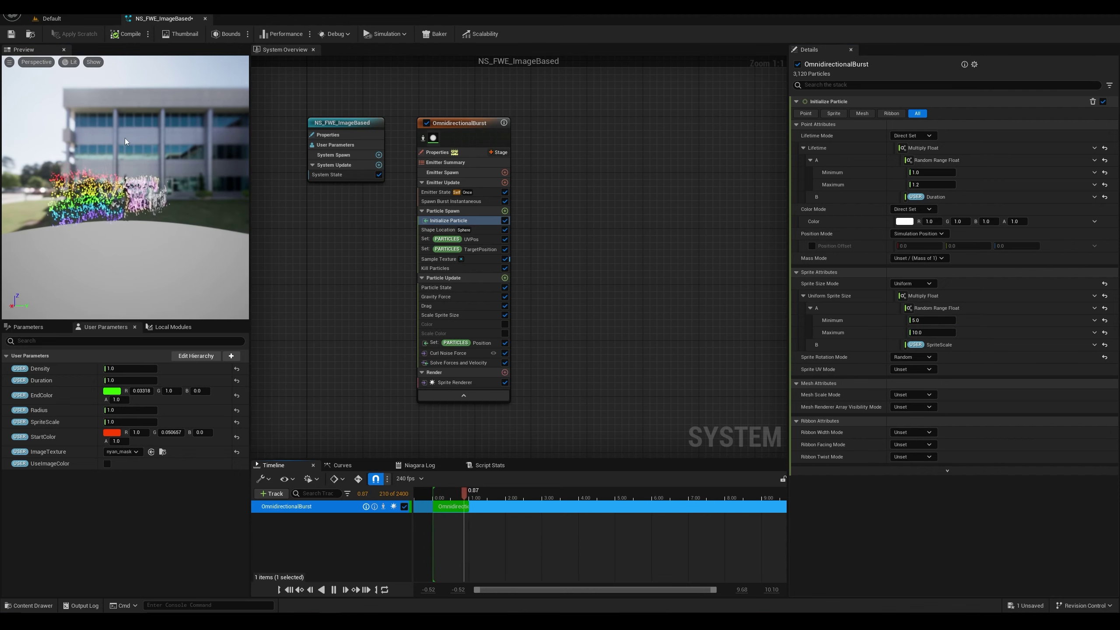
pyautogui.click(336, 591)
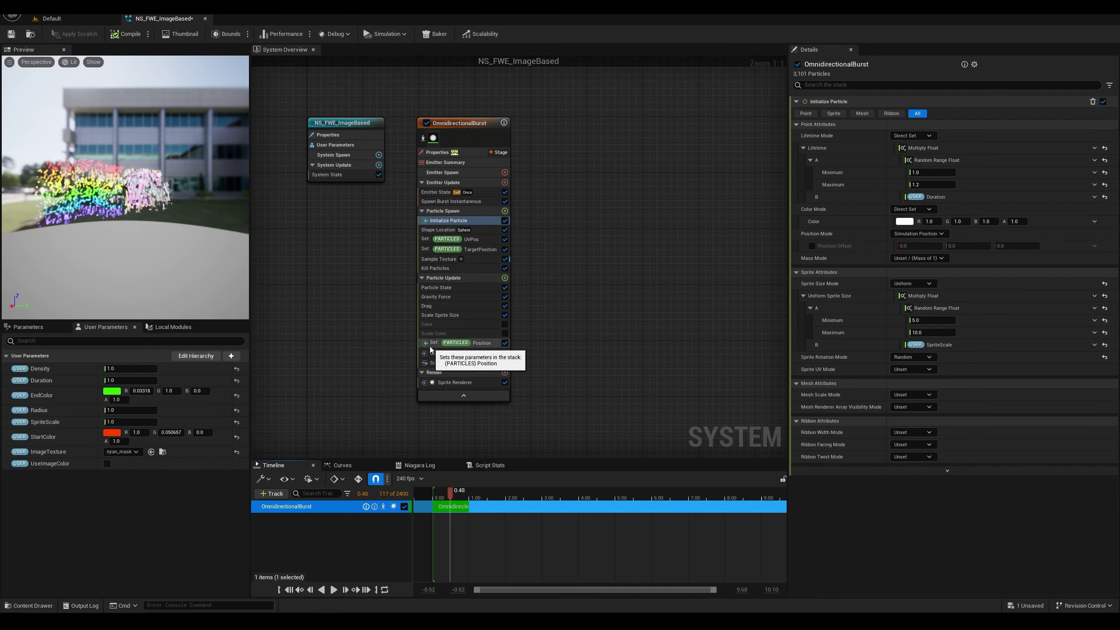
pyautogui.hotkey('ctrl', 's')
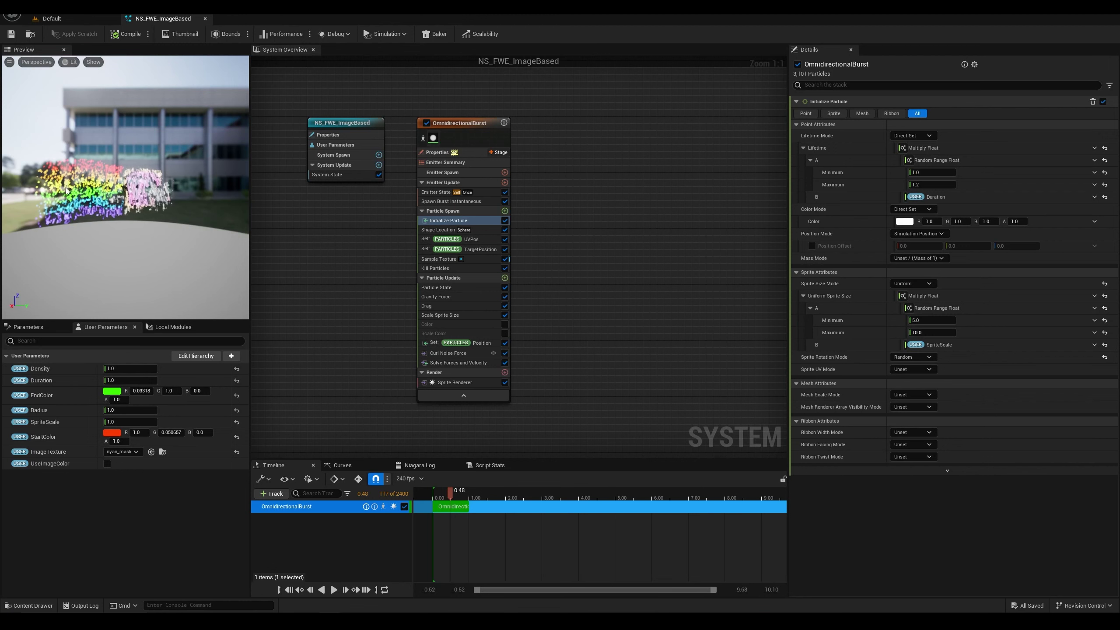
# Step: Change the ImageTexture user parameter to star_mask and inspect the particle shape in the preview
pyautogui.scroll(5, 99, 189)
pyautogui.moveTo(98, 189); pyautogui.dragTo(146, 189)
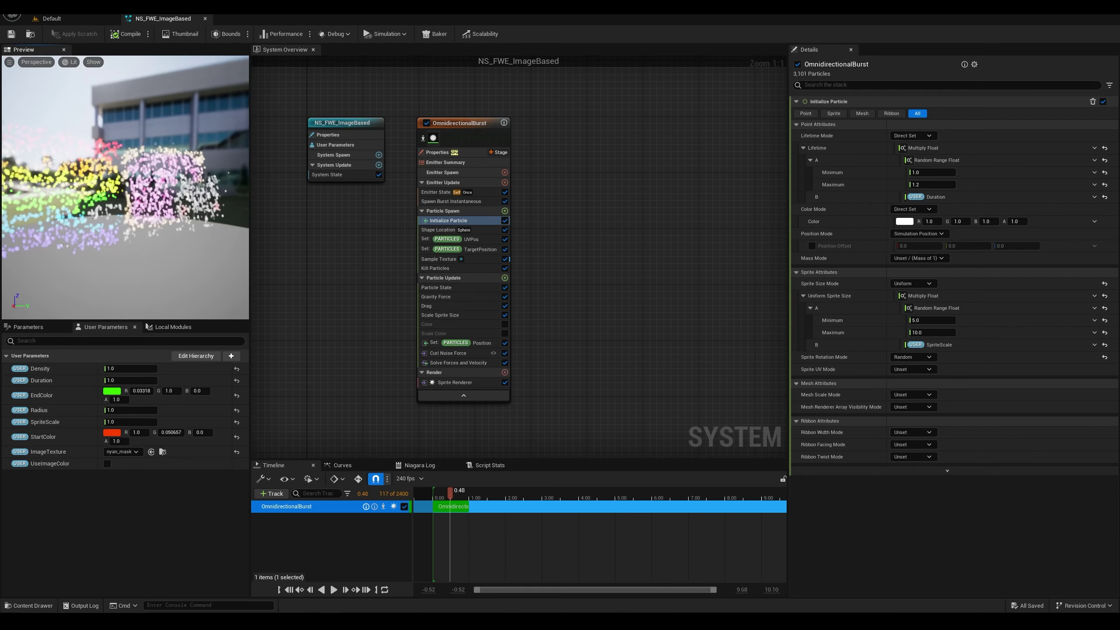
pyautogui.moveTo(45, 182); pyautogui.dragTo(37, 182)
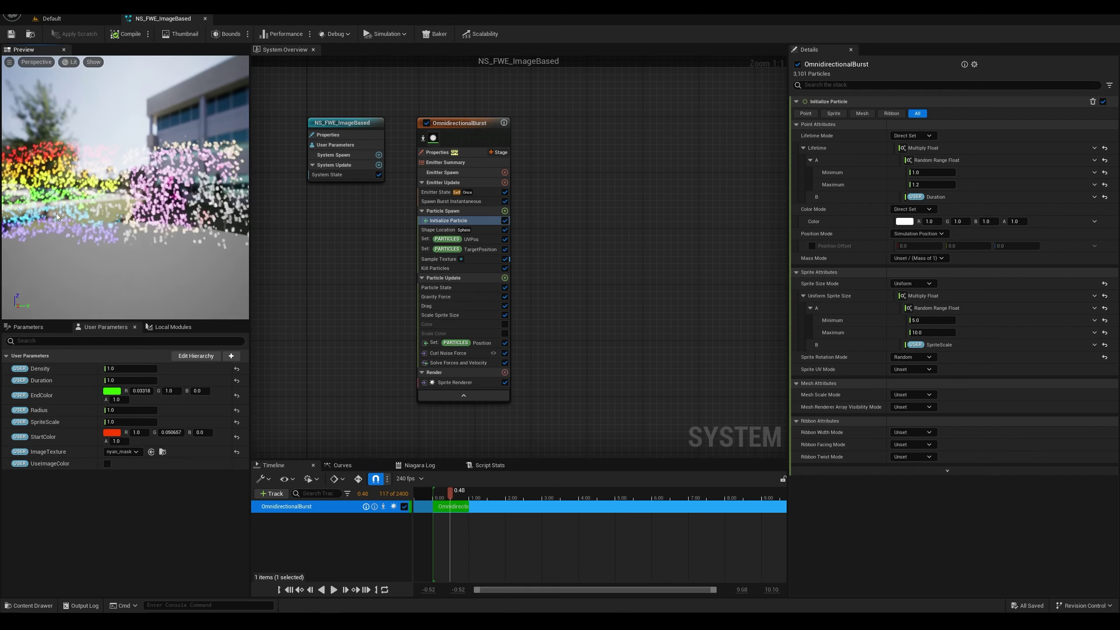
pyautogui.moveTo(192, 239); pyautogui.dragTo(201, 201)
pyautogui.scroll(-3, 160, 202)
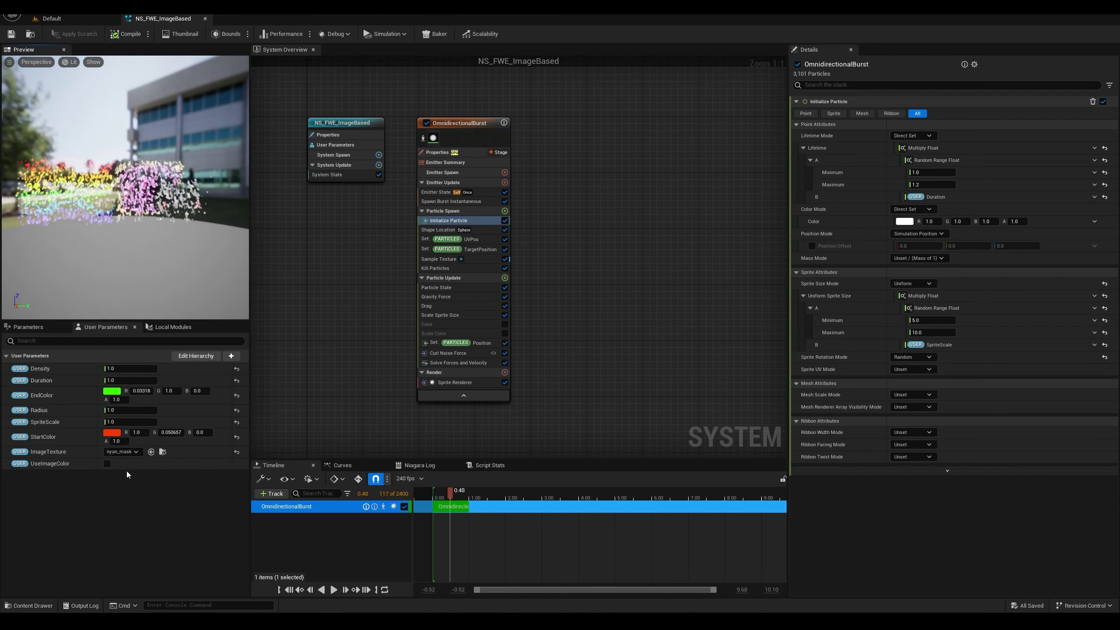
pyautogui.click(126, 451)
pyautogui.write('star')
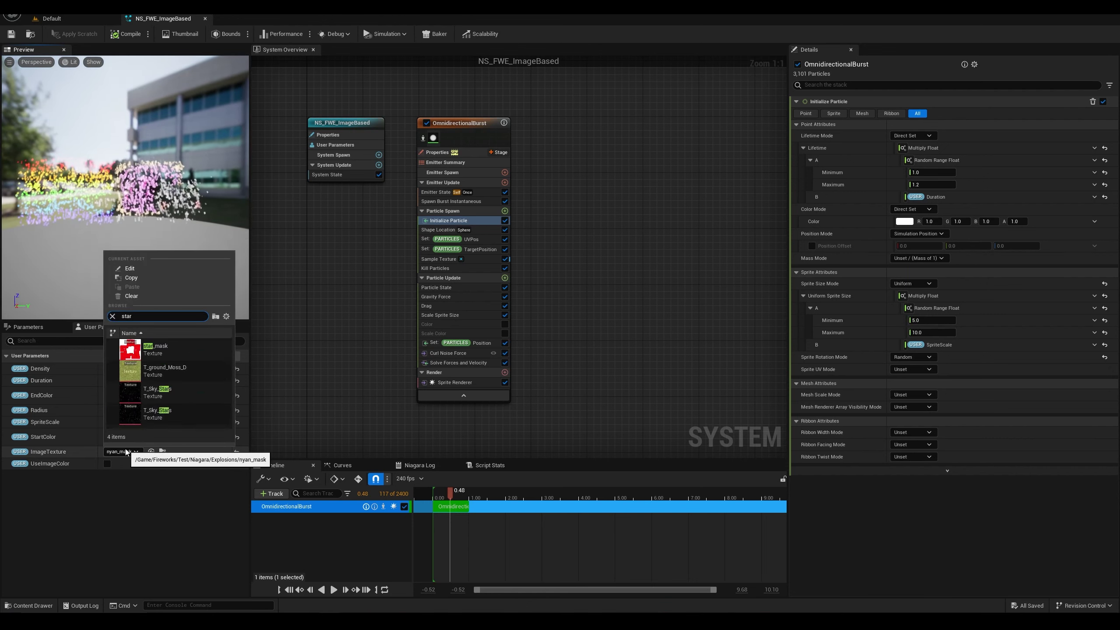
pyautogui.click(162, 350)
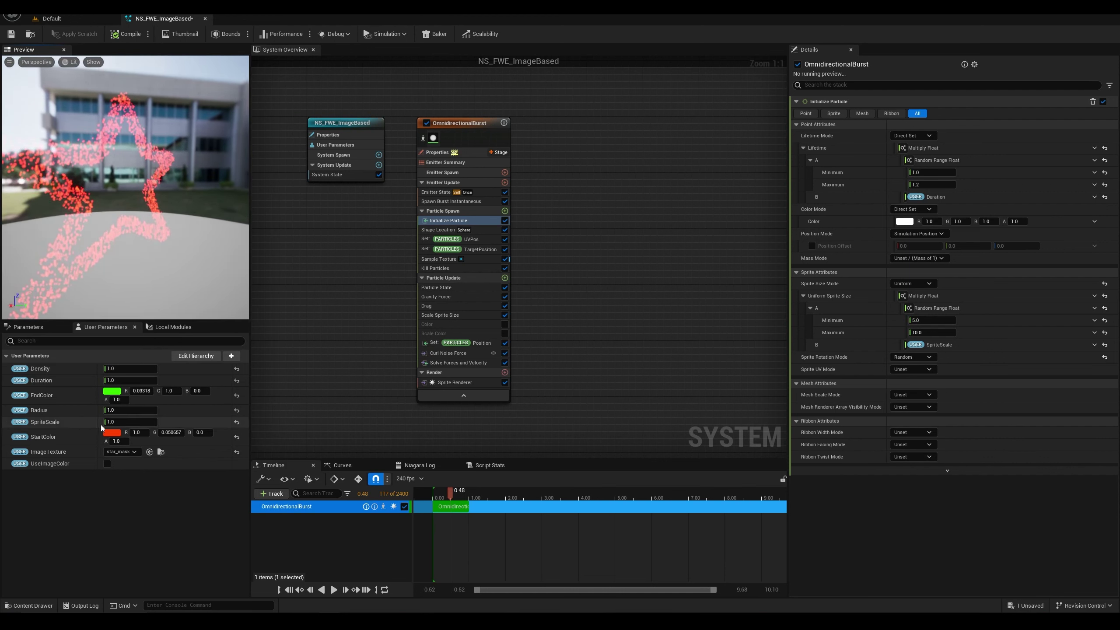
pyautogui.moveTo(136, 260); pyautogui.dragTo(71, 253)
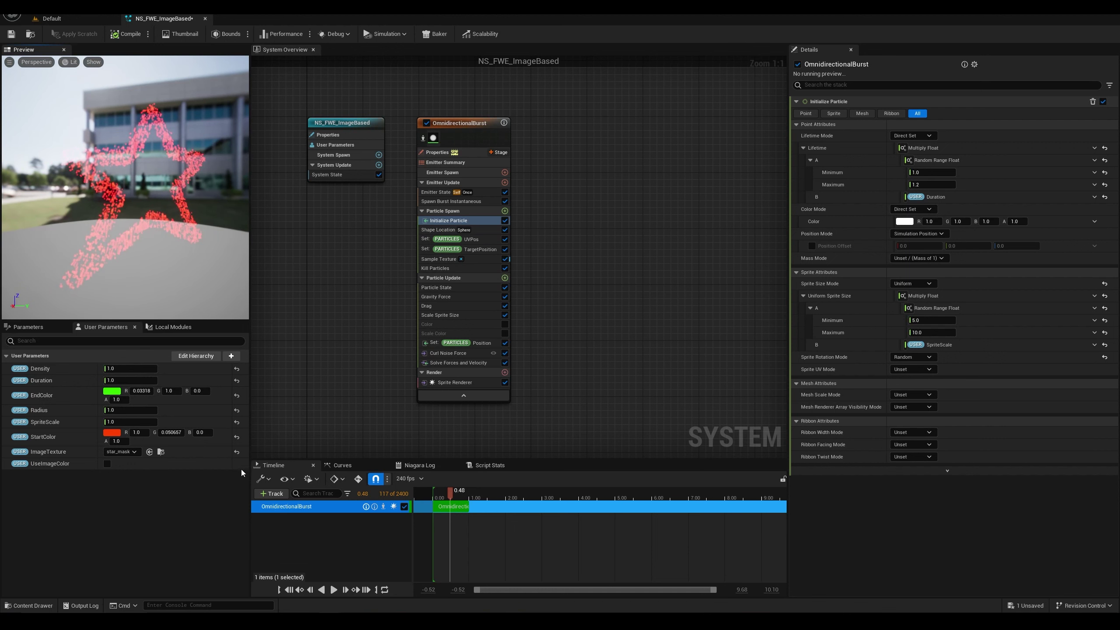
# Step: Review Sample Texture's Apply Sampled RGBA to Particle Color option and the UseImageColor parameter, and delete the disabled Color module from Particle Update
pyautogui.click(438, 259)
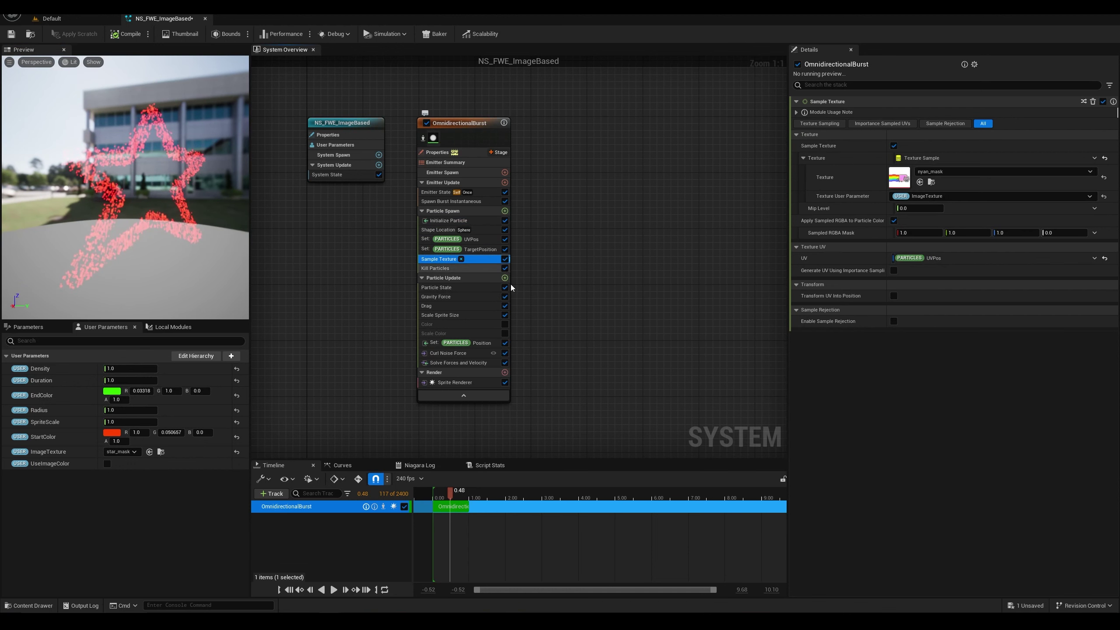
pyautogui.click(900, 222)
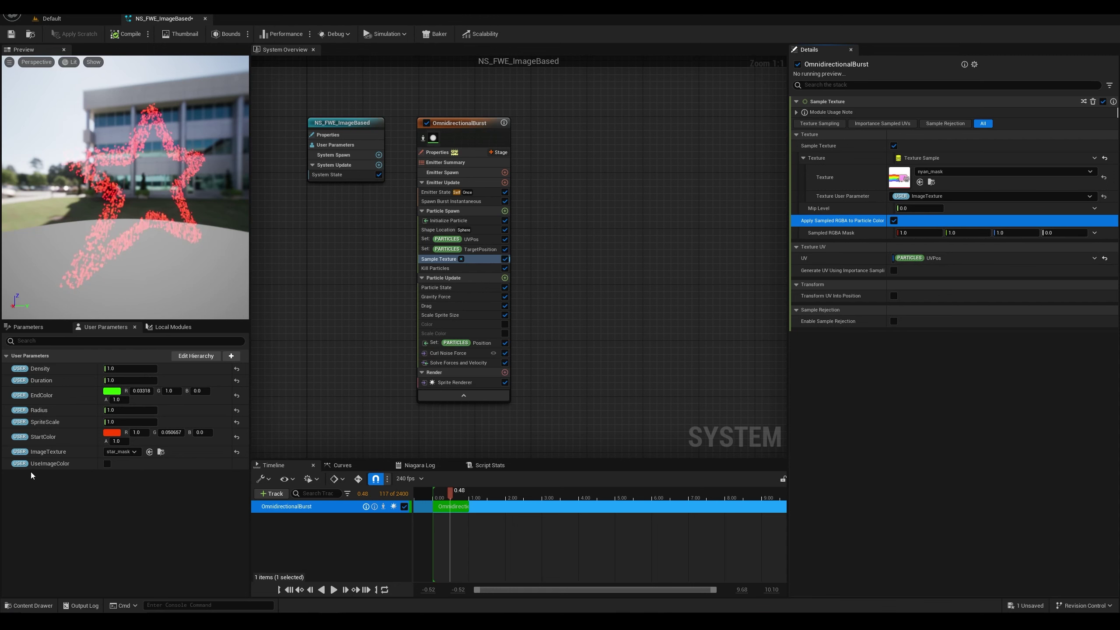
pyautogui.click(48, 464)
pyautogui.moveTo(48, 464)
pyautogui.mouseDown()
pyautogui.moveTo(782, 243)
pyautogui.moveTo(917, 221)
pyautogui.moveTo(126, 474)
pyautogui.moveTo(55, 485)
pyautogui.mouseUp()
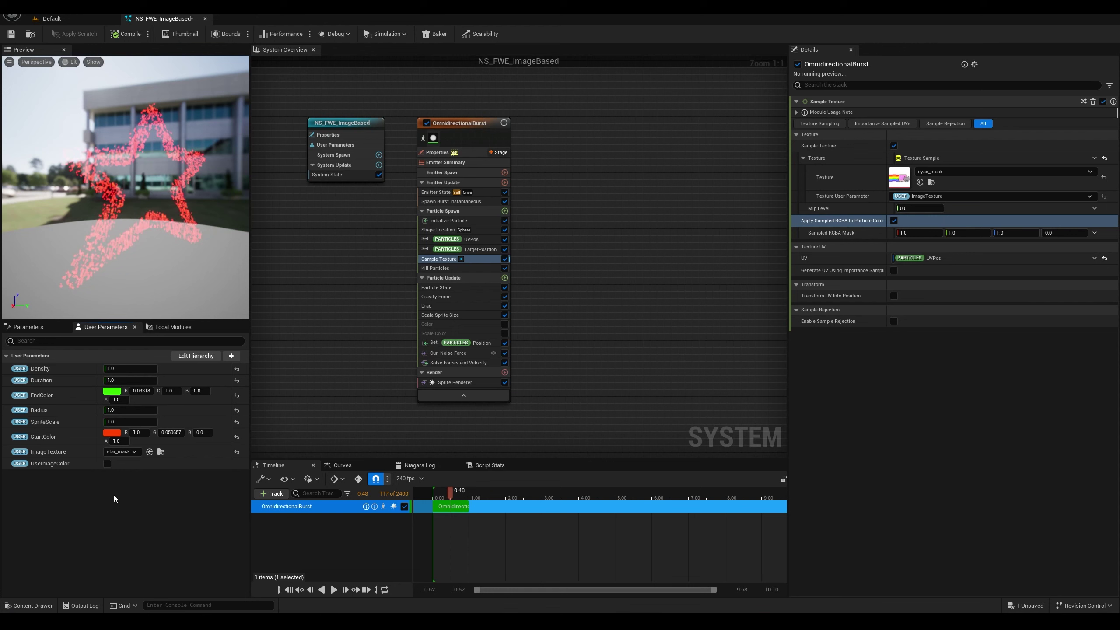
pyautogui.click(440, 323)
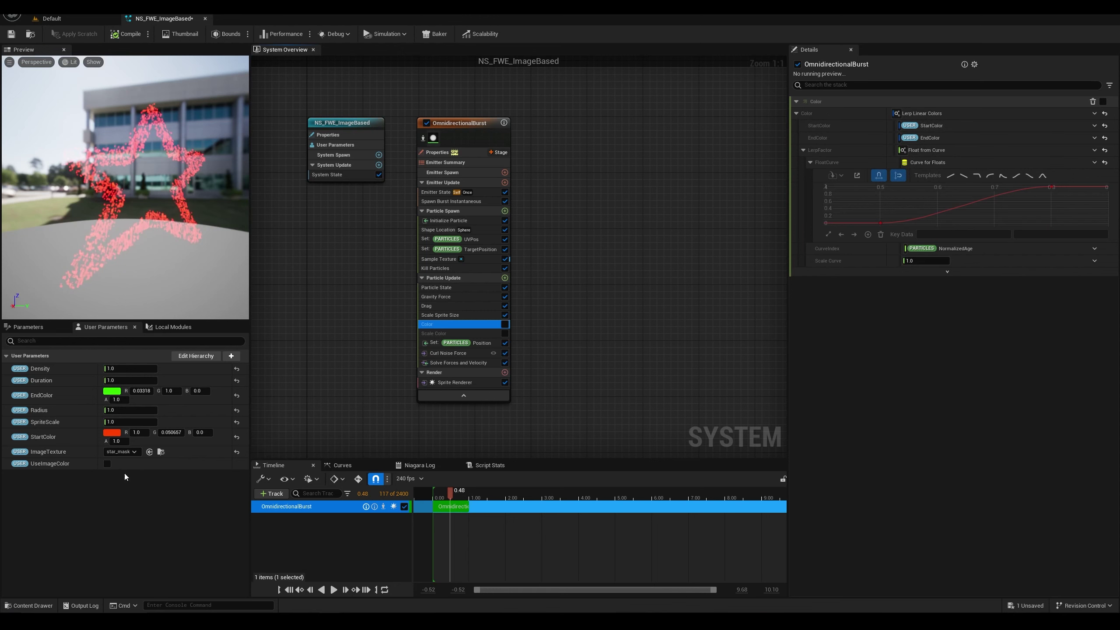
pyautogui.press('Delete')
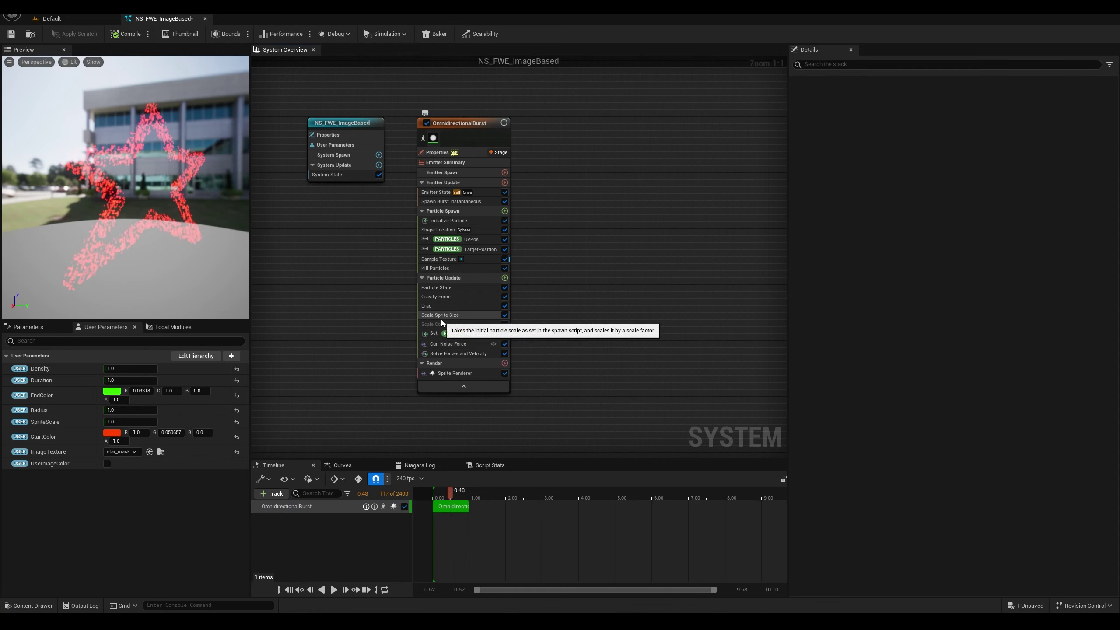
# Step: Add a module for setting new or existing parameters to Particle Update and place it directly below Scale Sprite Size
pyautogui.click(505, 278)
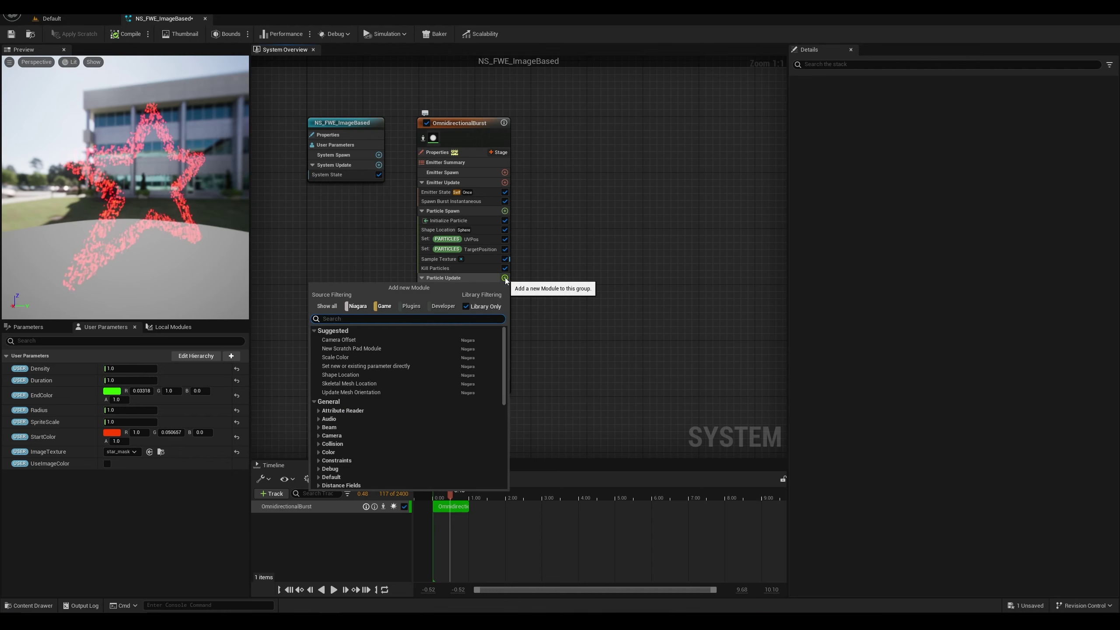
pyautogui.write('set')
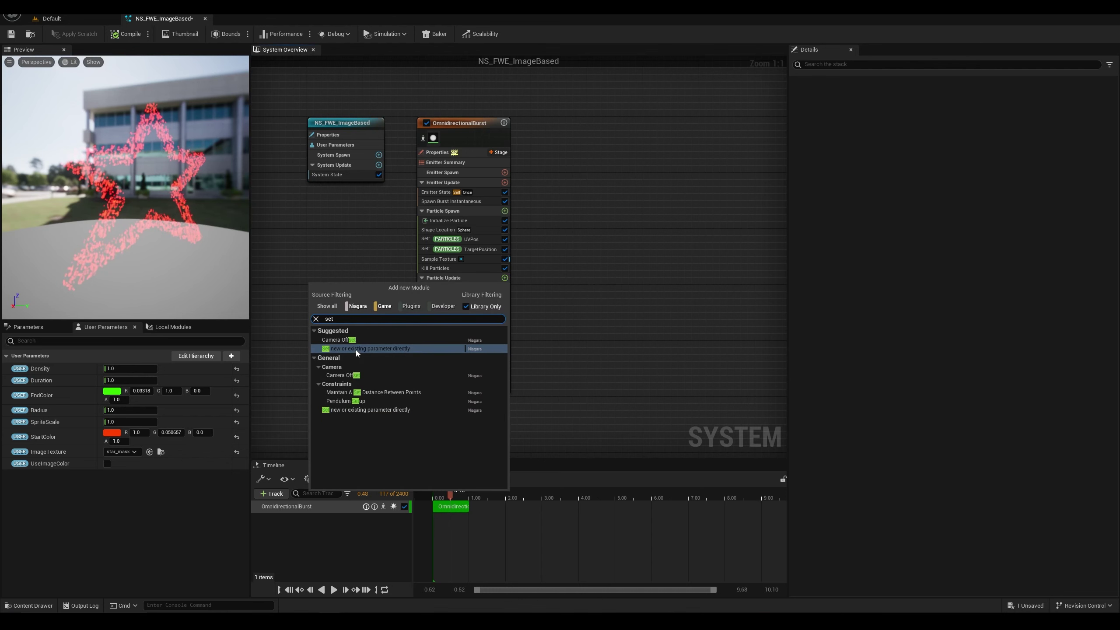
pyautogui.click(355, 351)
pyautogui.moveTo(447, 362); pyautogui.dragTo(454, 321)
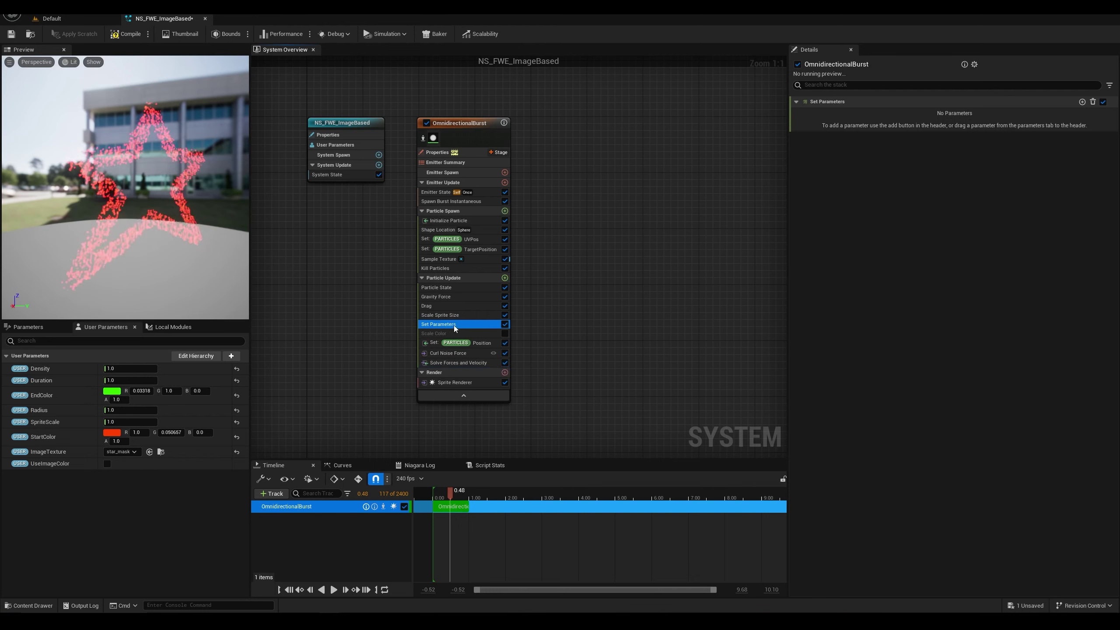
# Step: Create a new Linear Color parameter in the empty Set Parameters module and name it GradientColor
pyautogui.click(1081, 102)
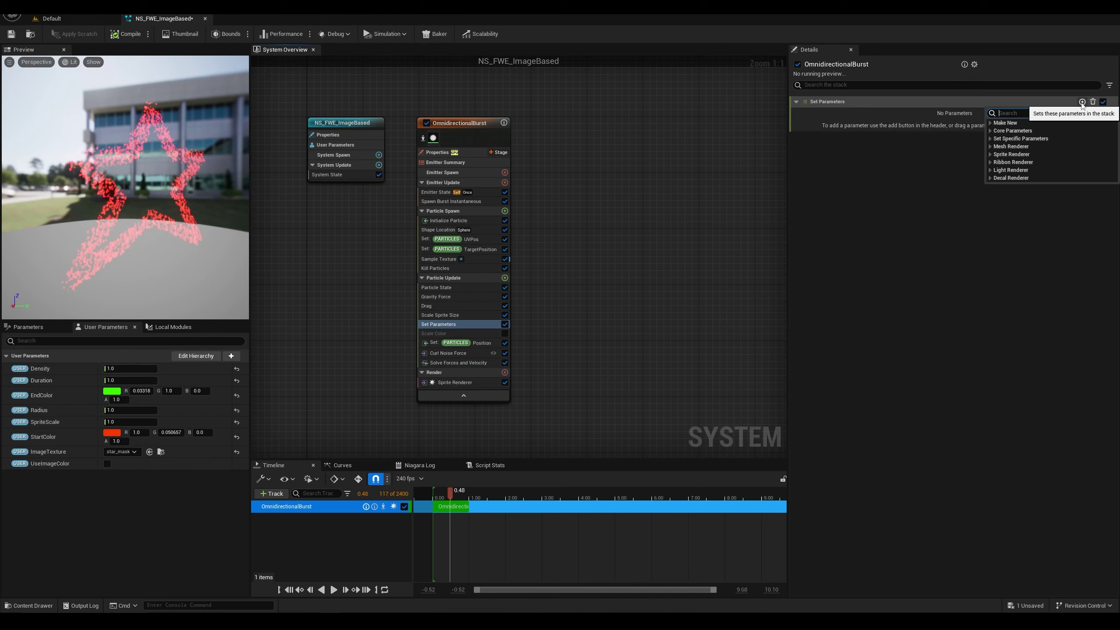
pyautogui.write('line')
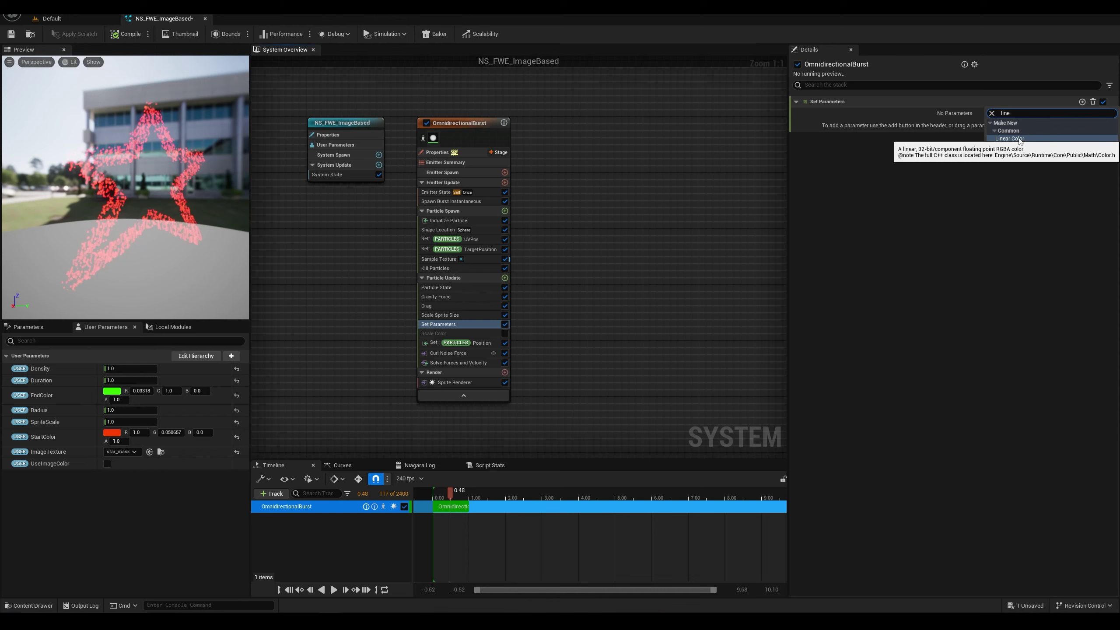
pyautogui.click(1009, 139)
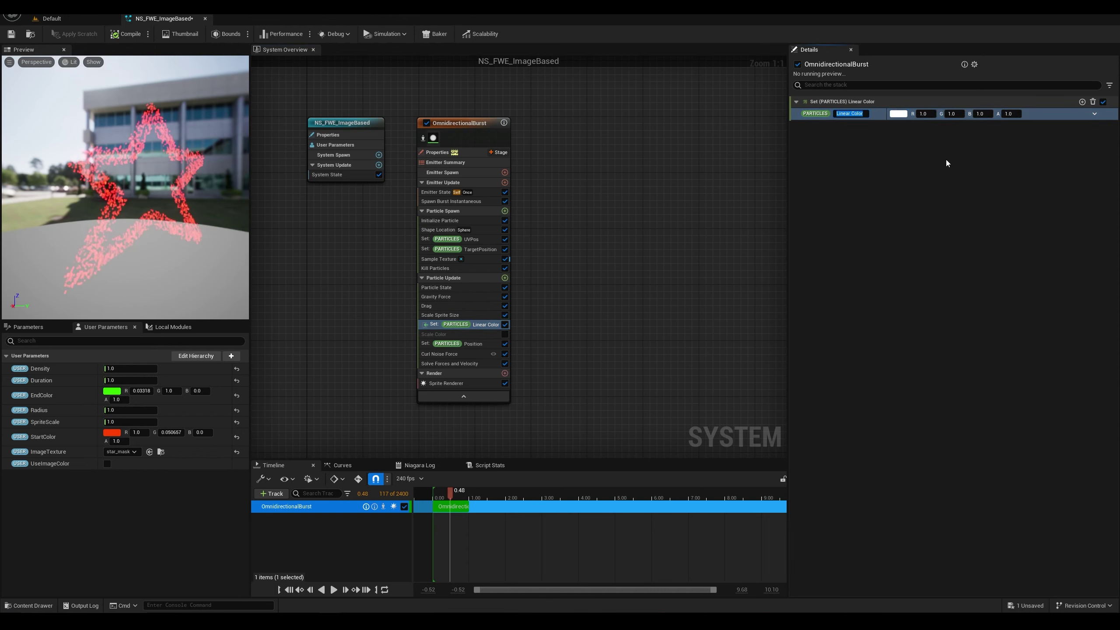
pyautogui.write('Targe')
pyautogui.write('tColo')
pyautogui.press('Home')
pyautogui.press('Delete')
pyautogui.press('Delete')
pyautogui.press('Delete')
pyautogui.press('Delete')
pyautogui.press('Delete')
pyautogui.press('Delete')
pyautogui.write('Gradient')
pyautogui.press('Return')
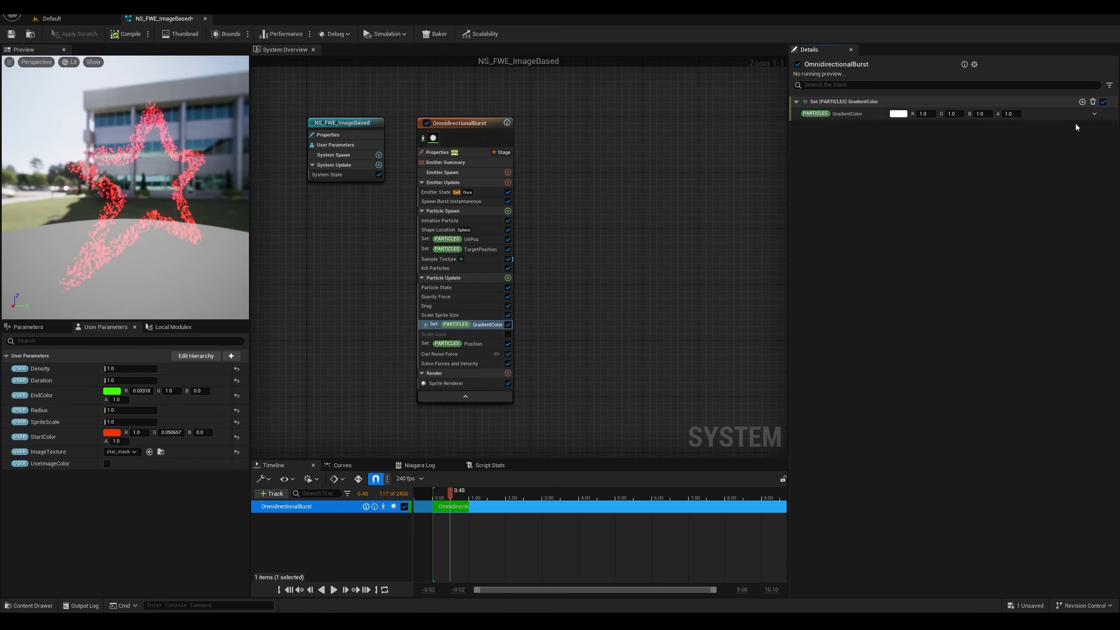
# Step: Make GradientColor a Lerp Linear Colors input running from the StartColor user parameter to the EndColor user parameter
pyautogui.click(1094, 114)
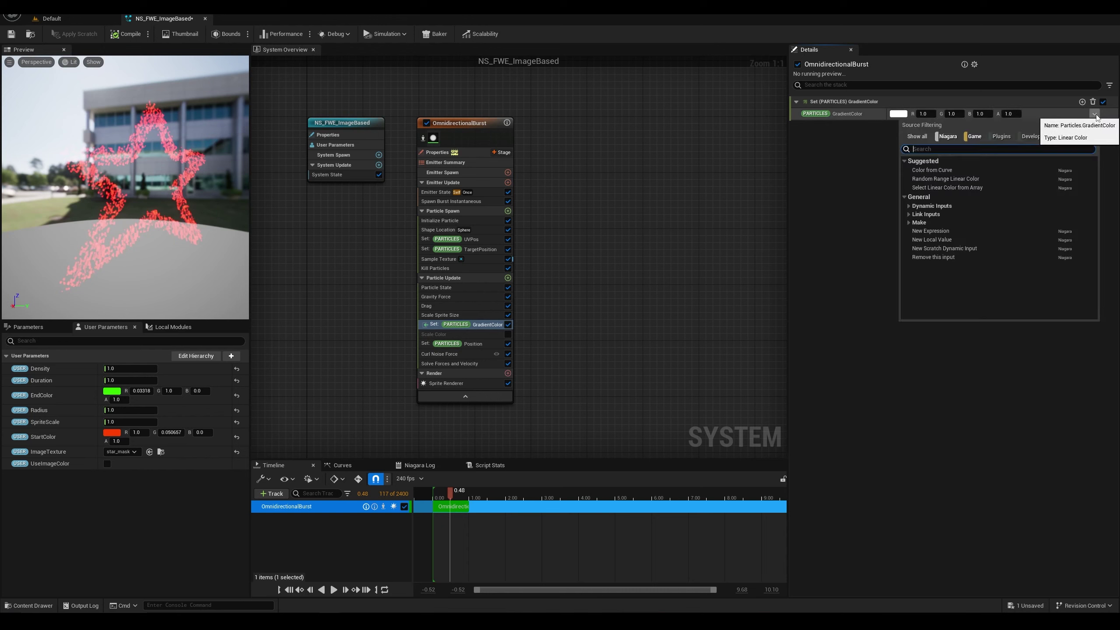
pyautogui.write('lerp')
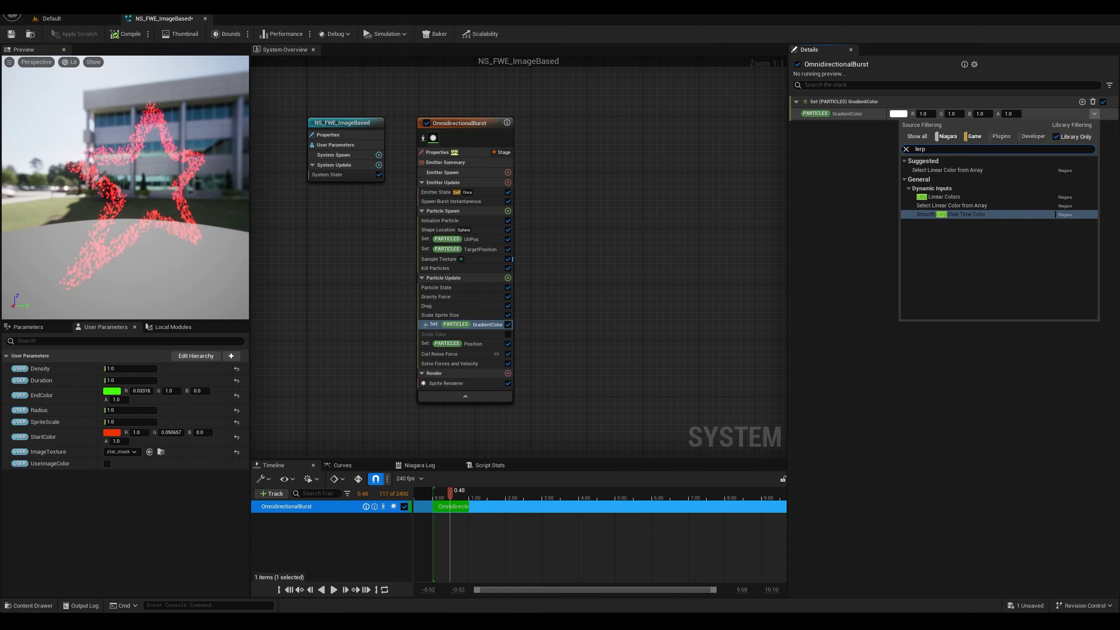
pyautogui.click(939, 197)
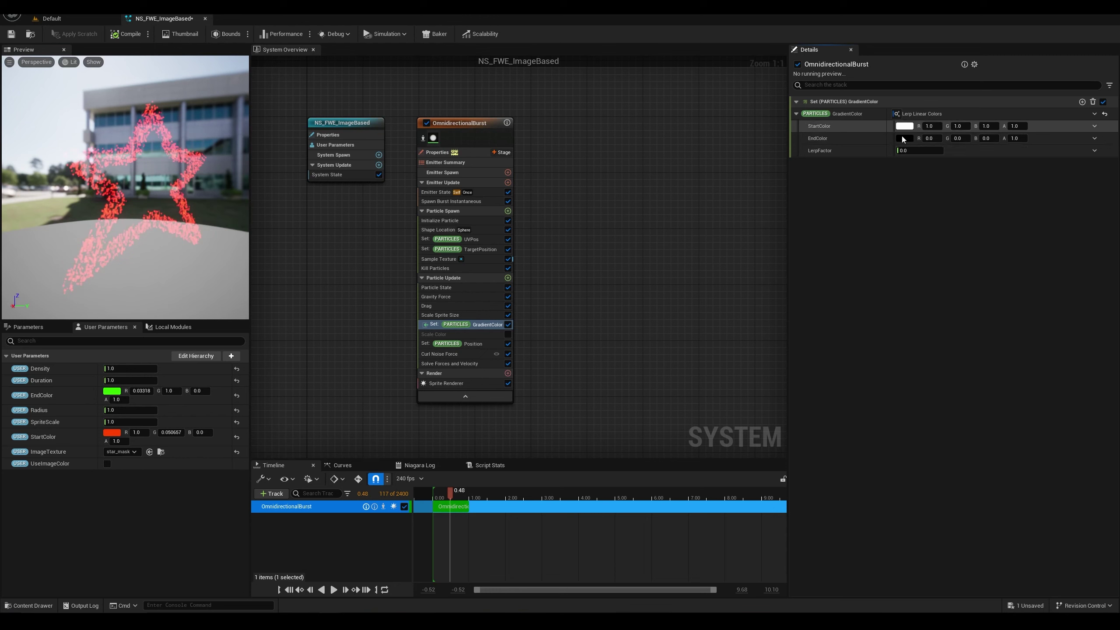
pyautogui.moveTo(66, 437); pyautogui.dragTo(911, 132)
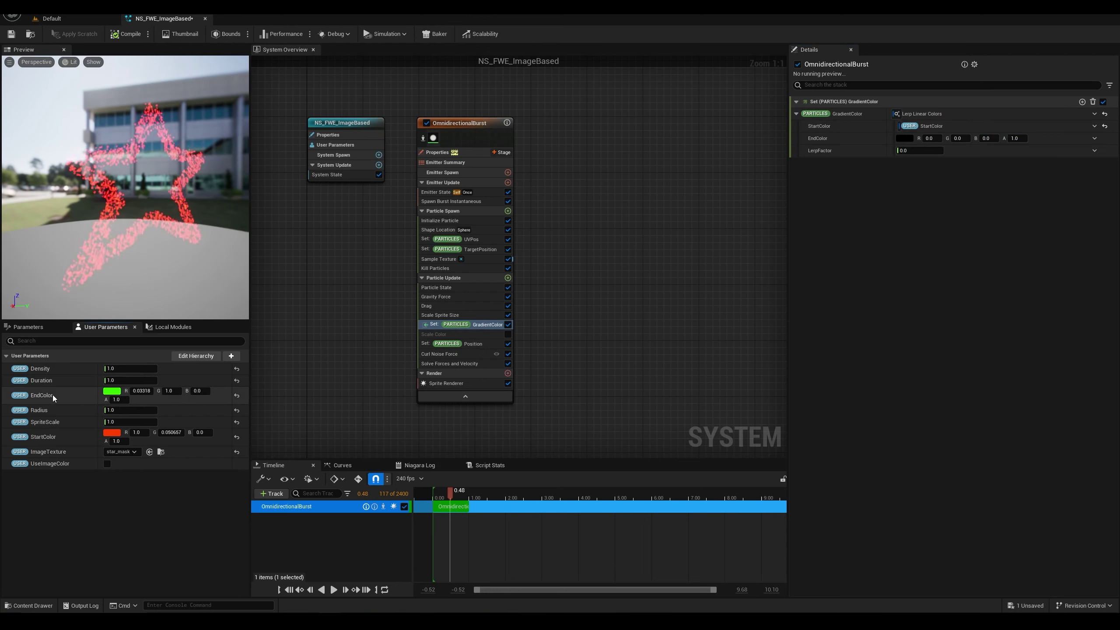
pyautogui.moveTo(53, 394); pyautogui.dragTo(908, 140)
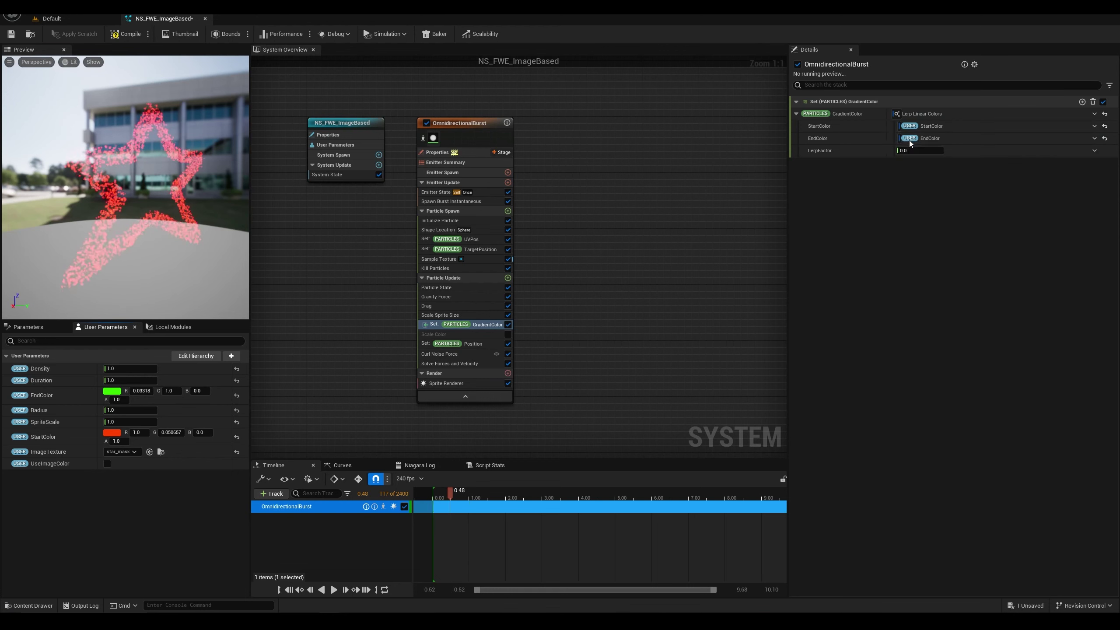
# Step: Drive GradientColor's LerpFactor with Float from Curve, using the smooth ramp-up curve template
pyautogui.click(1094, 151)
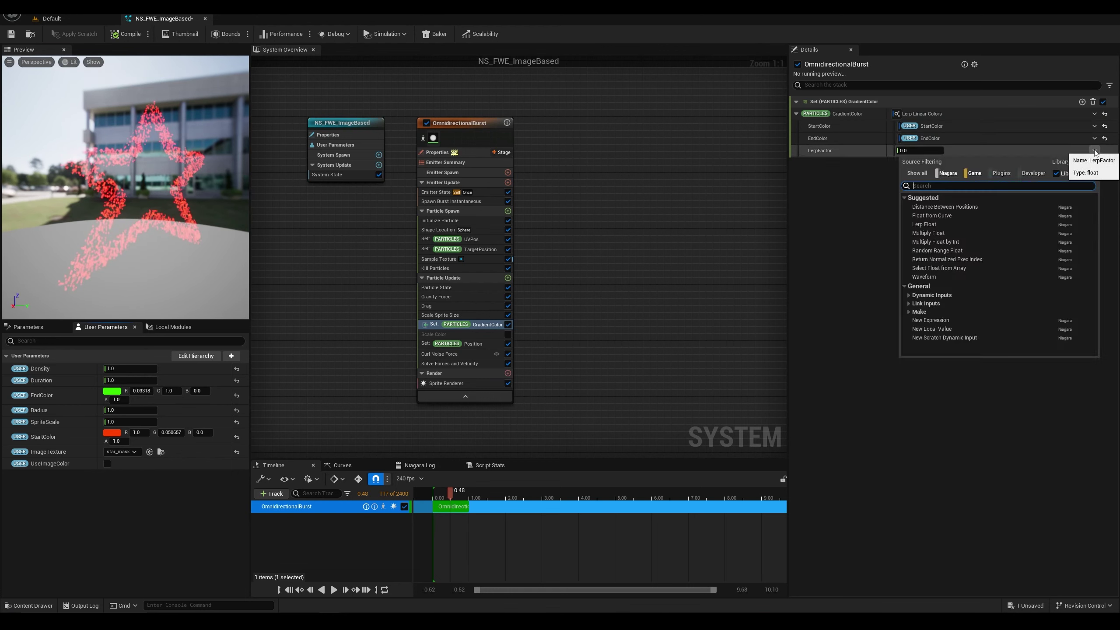
pyautogui.click(931, 215)
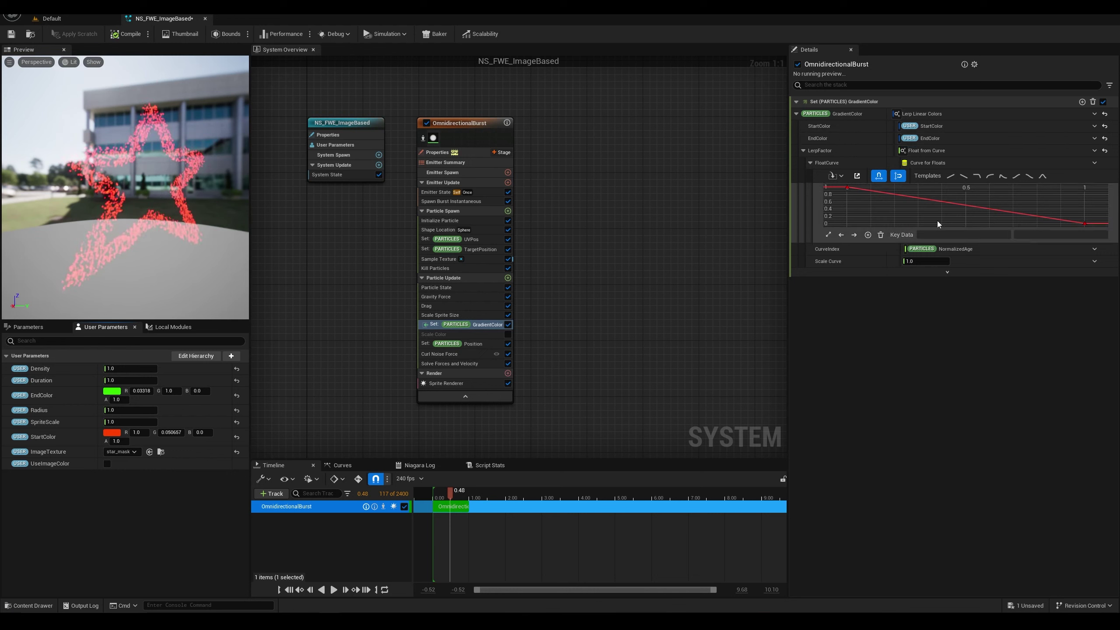
pyautogui.click(1015, 176)
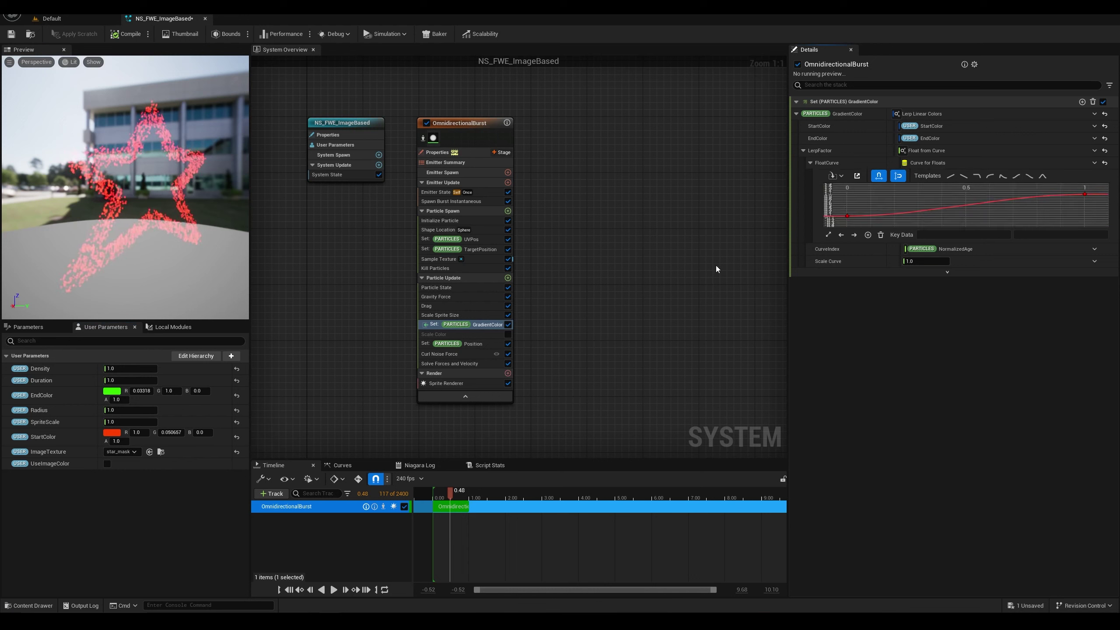
# Step: Add a second Set Parameters module to Particle Update and place it between the GradientColor module and Scale Color
pyautogui.click(481, 333)
pyautogui.click(507, 277)
pyautogui.write('set')
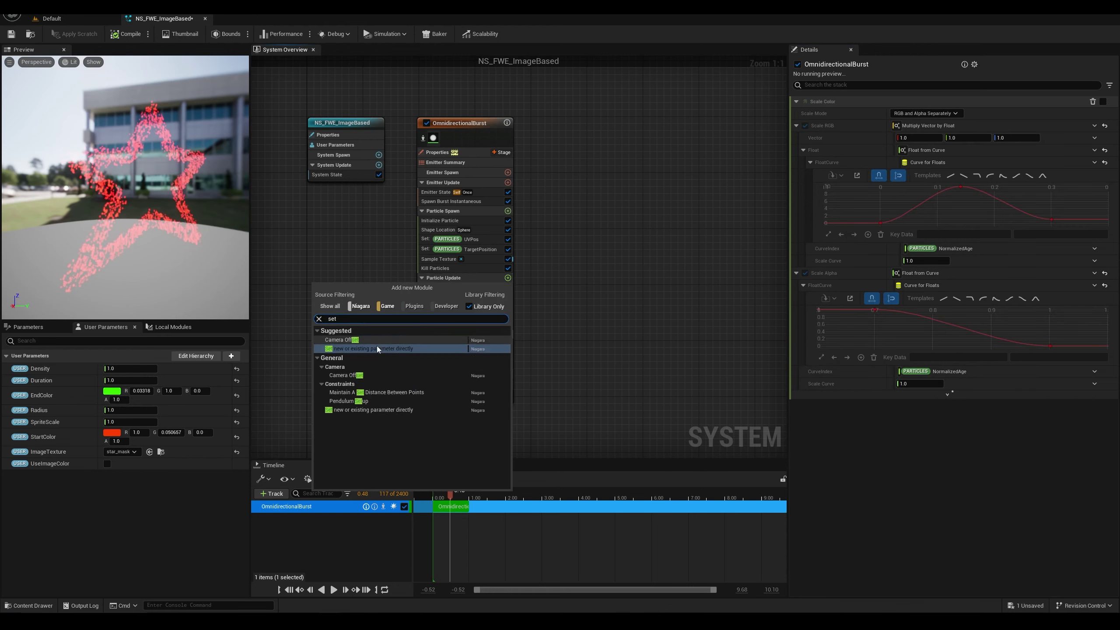
pyautogui.click(378, 348)
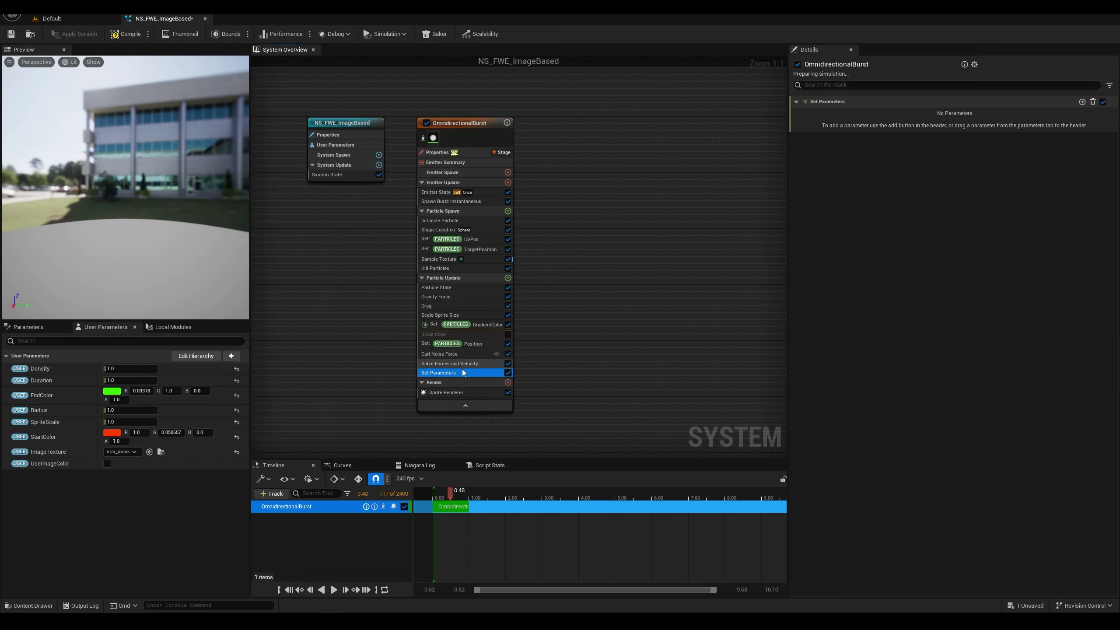
pyautogui.moveTo(458, 373); pyautogui.dragTo(464, 331)
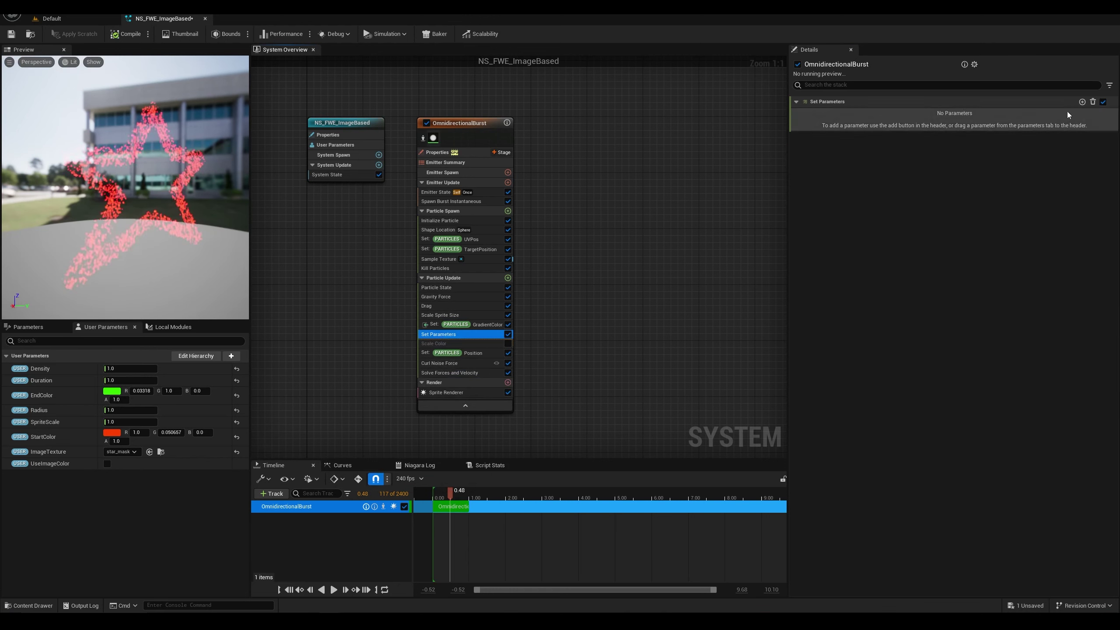
# Step: Add the existing Particles Color core parameter to the new Set Parameters module below GradientColor
pyautogui.click(1081, 102)
pyautogui.write('colo')
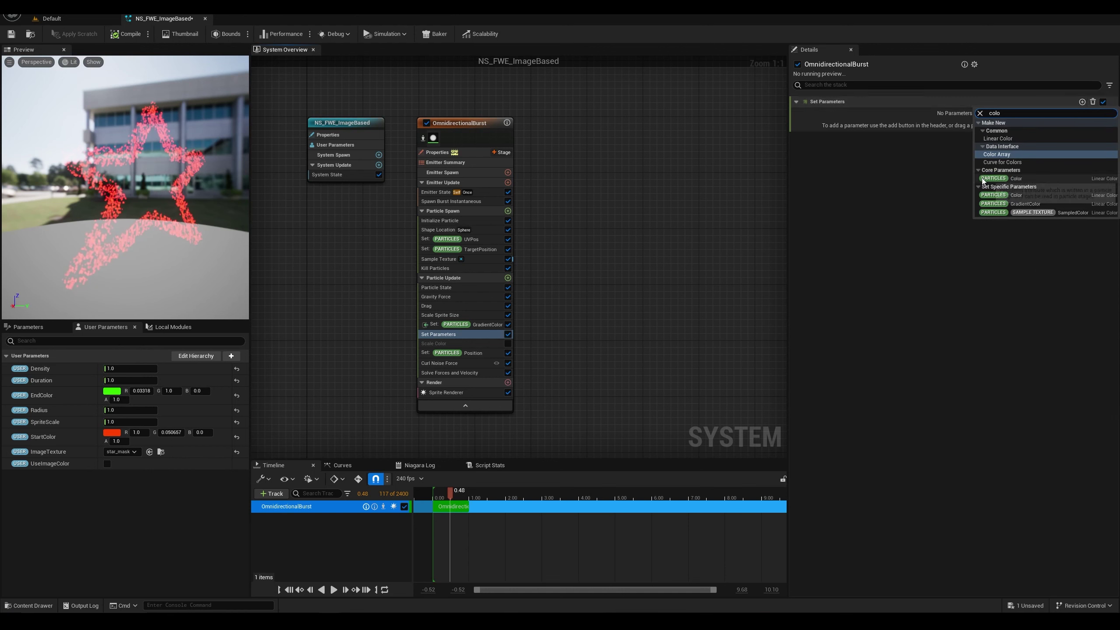
pyautogui.click(1015, 180)
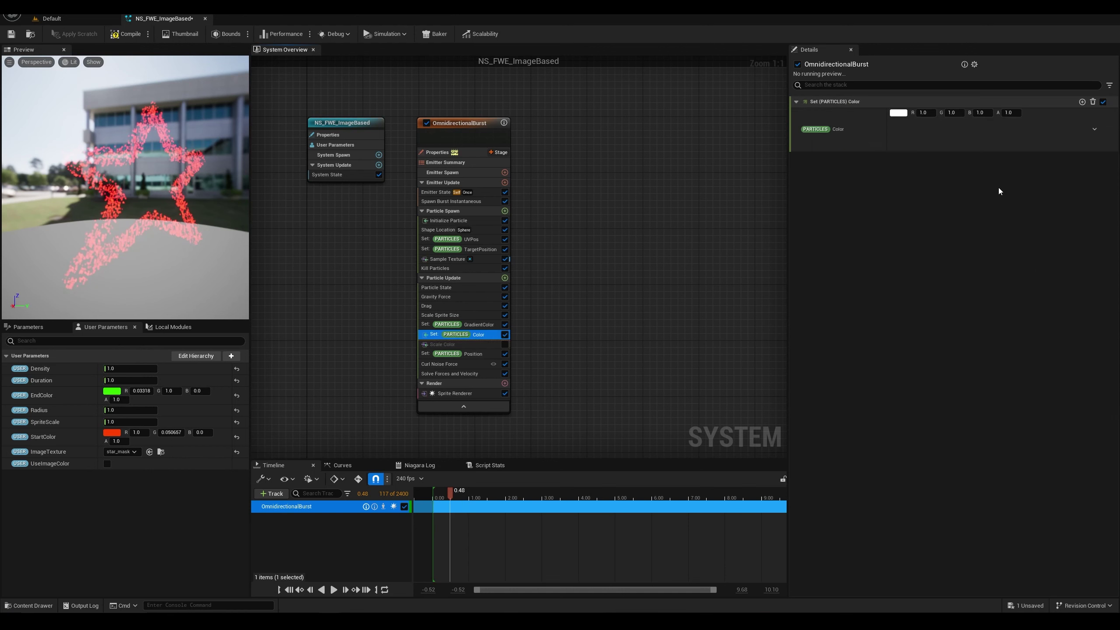
pyautogui.click(473, 325)
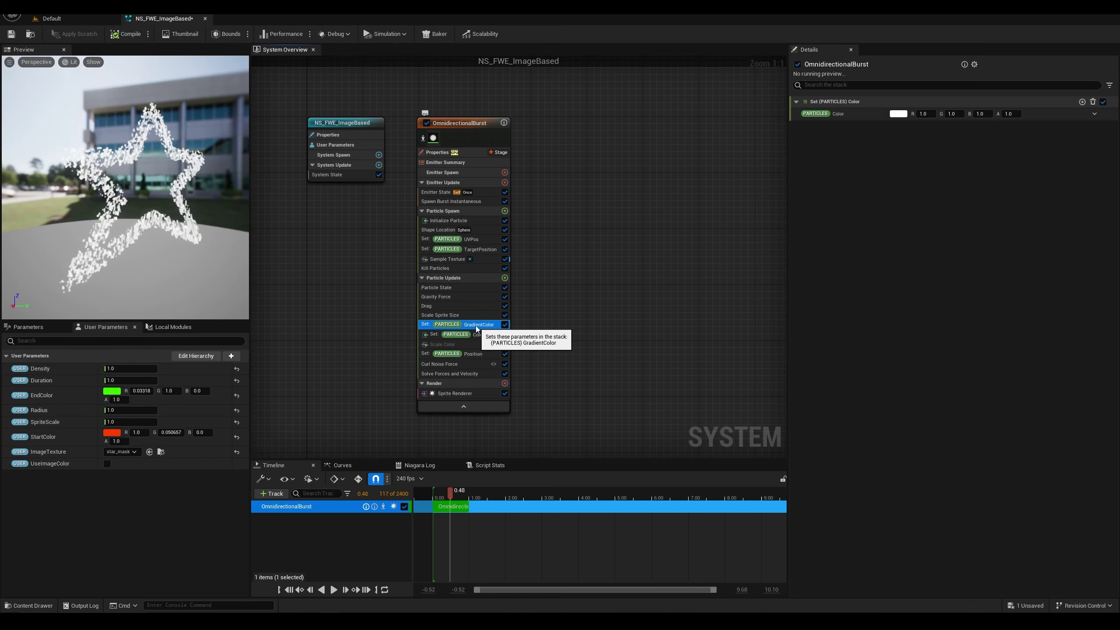
pyautogui.click(475, 334)
# Step: Change the ImageTexture user parameter to nyan_mask and inspect the particle shape in the preview
pyautogui.moveTo(165, 214)
pyautogui.mouseDown()
pyautogui.moveTo(135, 213)
pyautogui.moveTo(144, 215)
pyautogui.mouseUp()
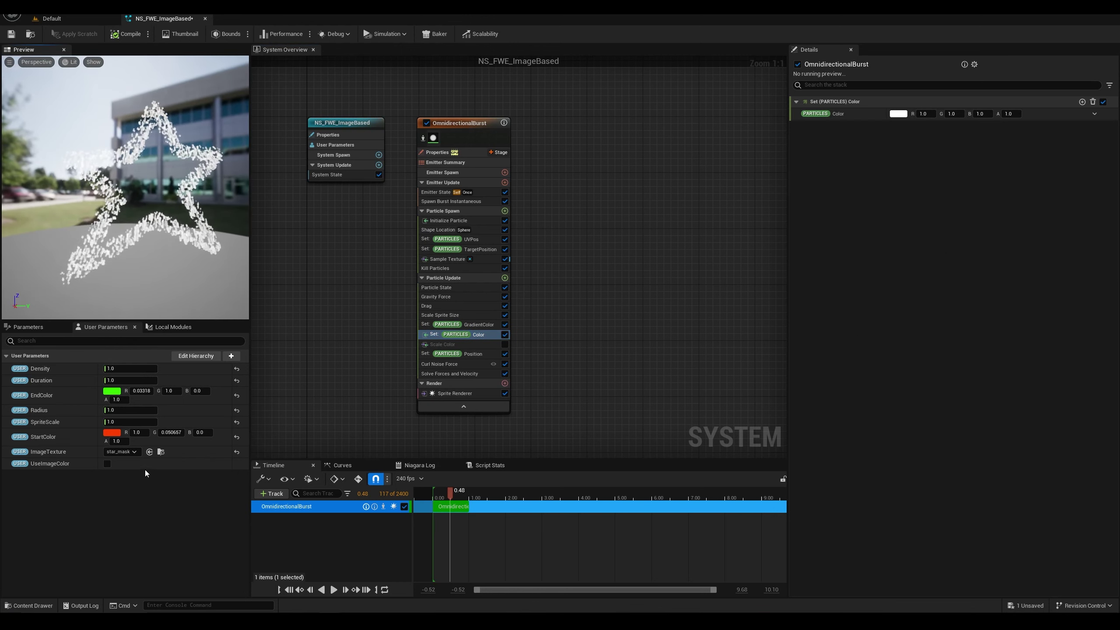
pyautogui.click(132, 453)
pyautogui.write('nya')
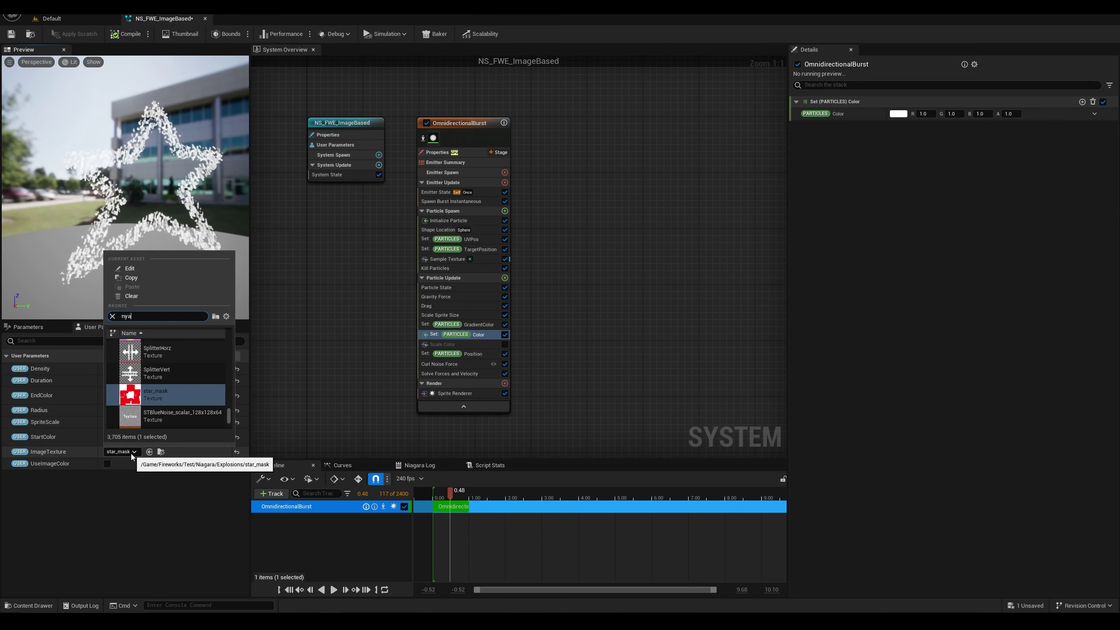
pyautogui.click(132, 454)
pyautogui.click(134, 453)
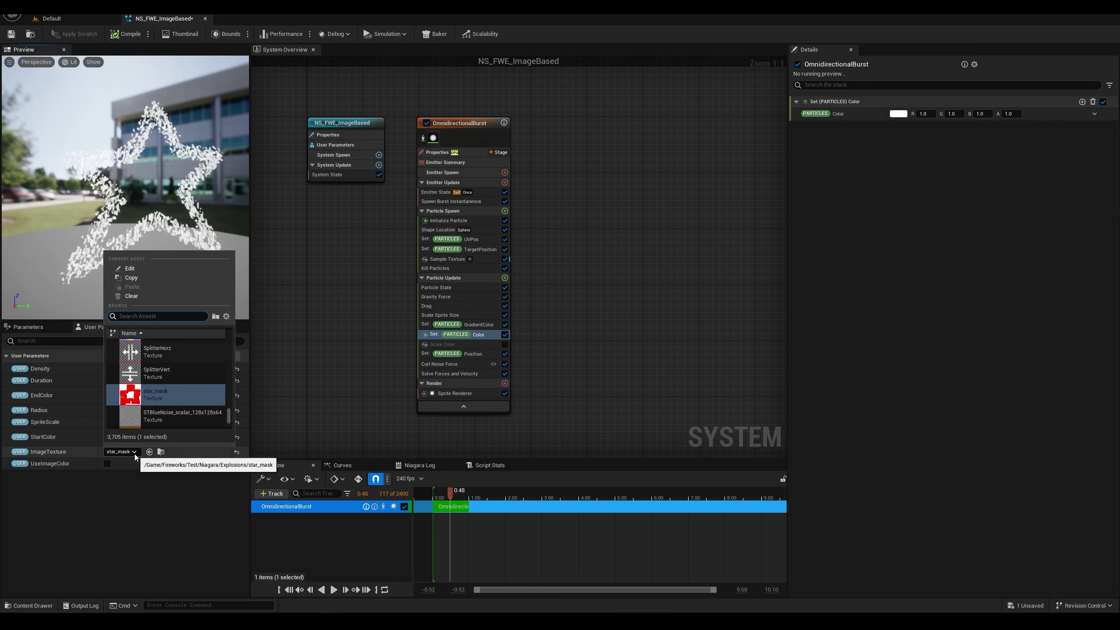
pyautogui.write('nbya')
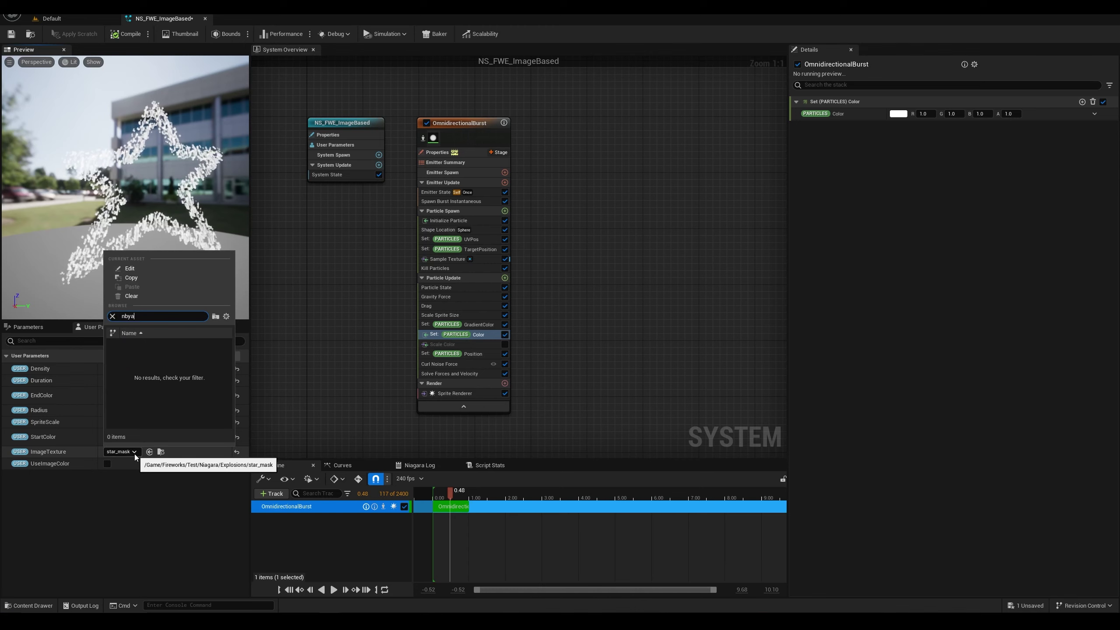
pyautogui.press('BackSpace')
pyautogui.press('BackSpace')
pyautogui.press('BackSpace')
pyautogui.write('y')
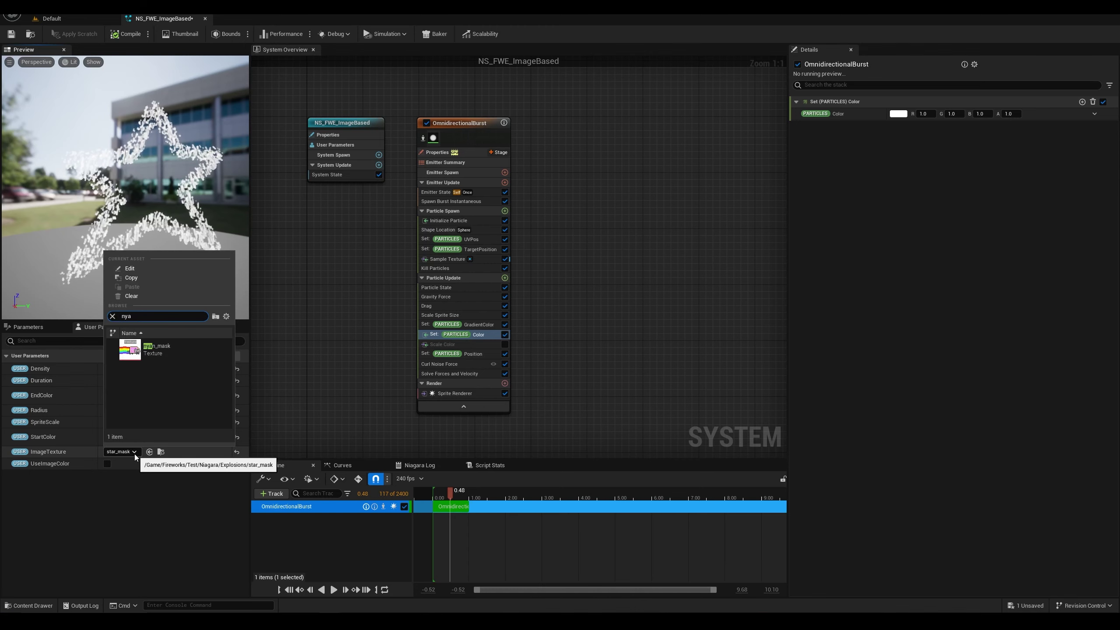
pyautogui.click(153, 353)
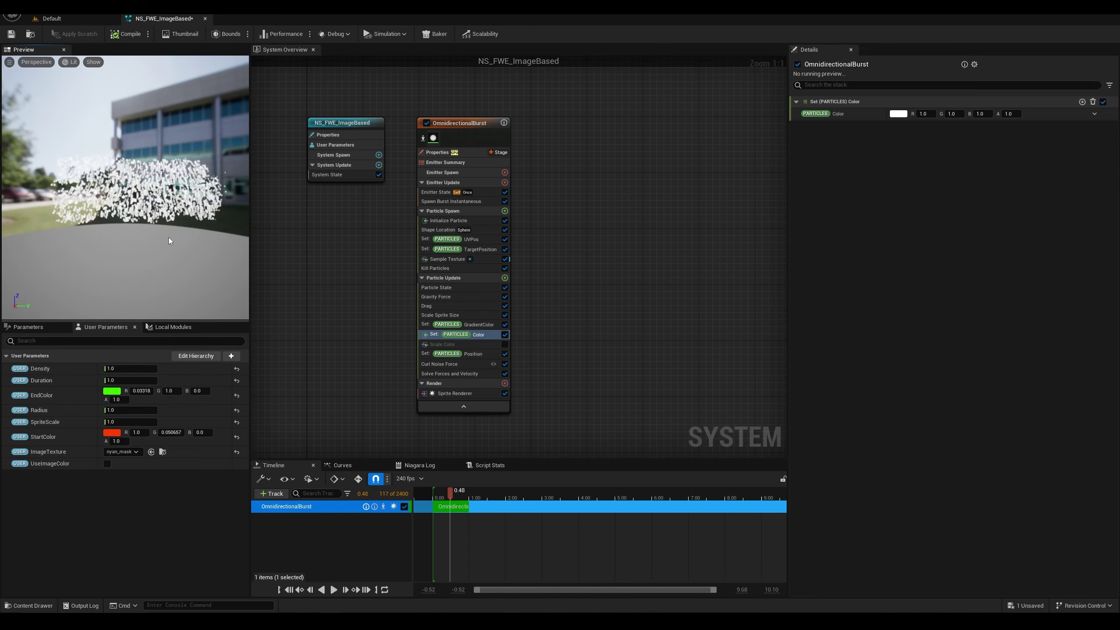
pyautogui.moveTo(168, 238); pyautogui.dragTo(229, 246)
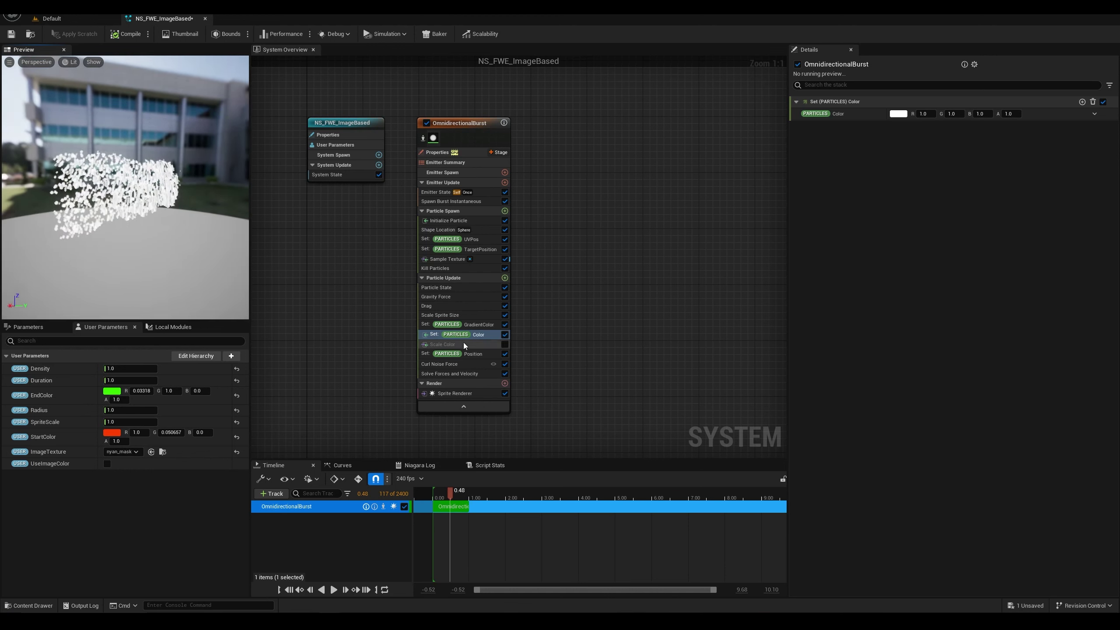
# Step: Assign the Lerp Linear Colors dynamic input to Particles Color and compare it with the GradientColor module's setup
pyautogui.click(453, 324)
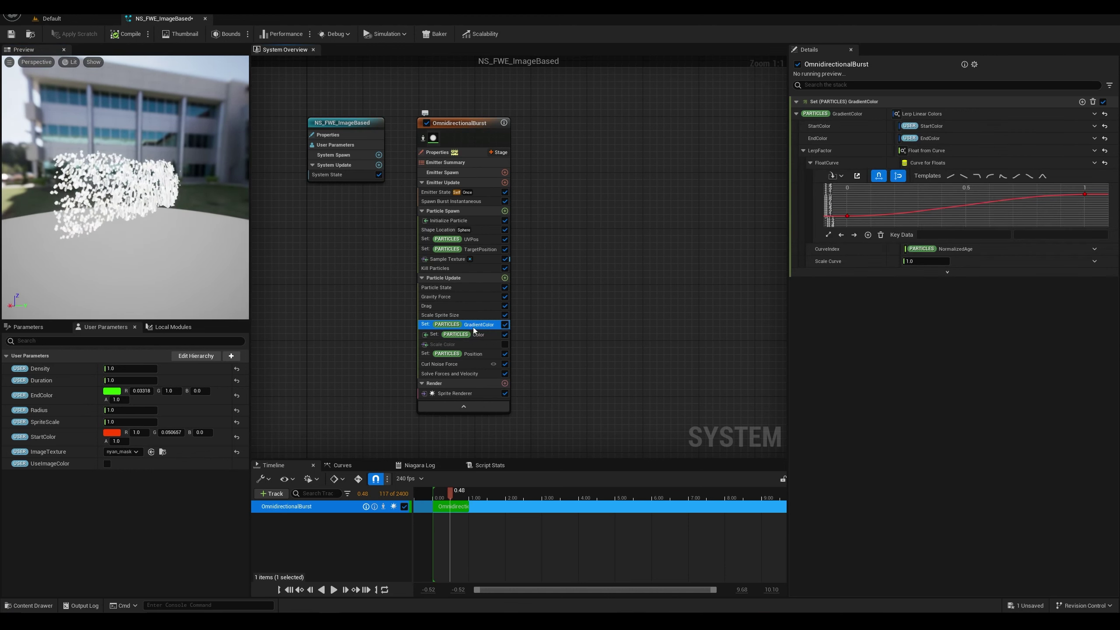
pyautogui.click(428, 336)
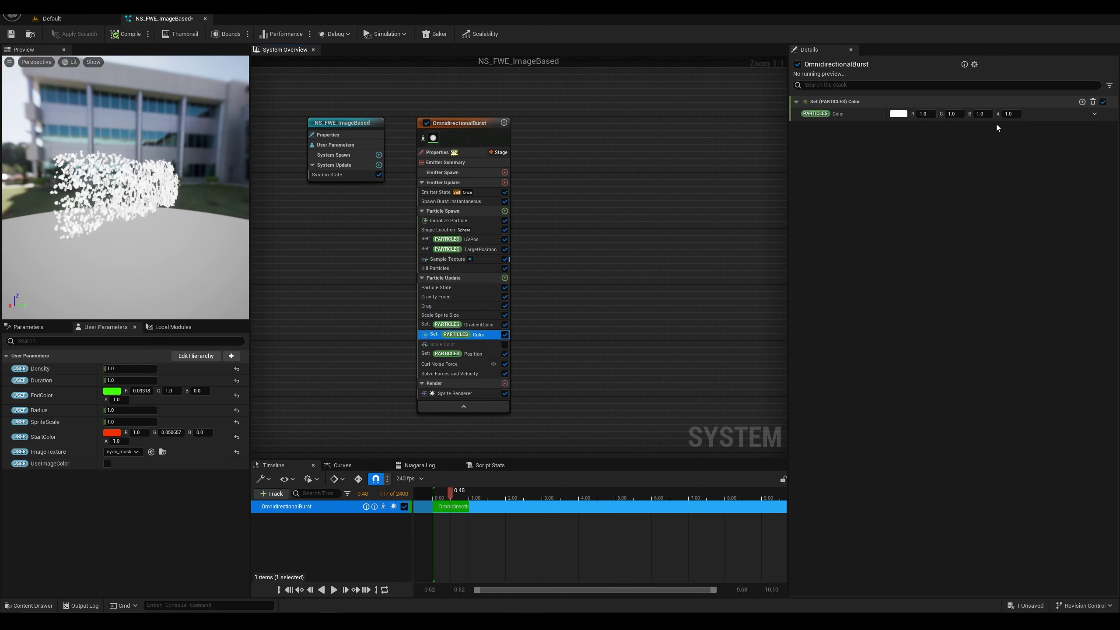
pyautogui.click(1094, 114)
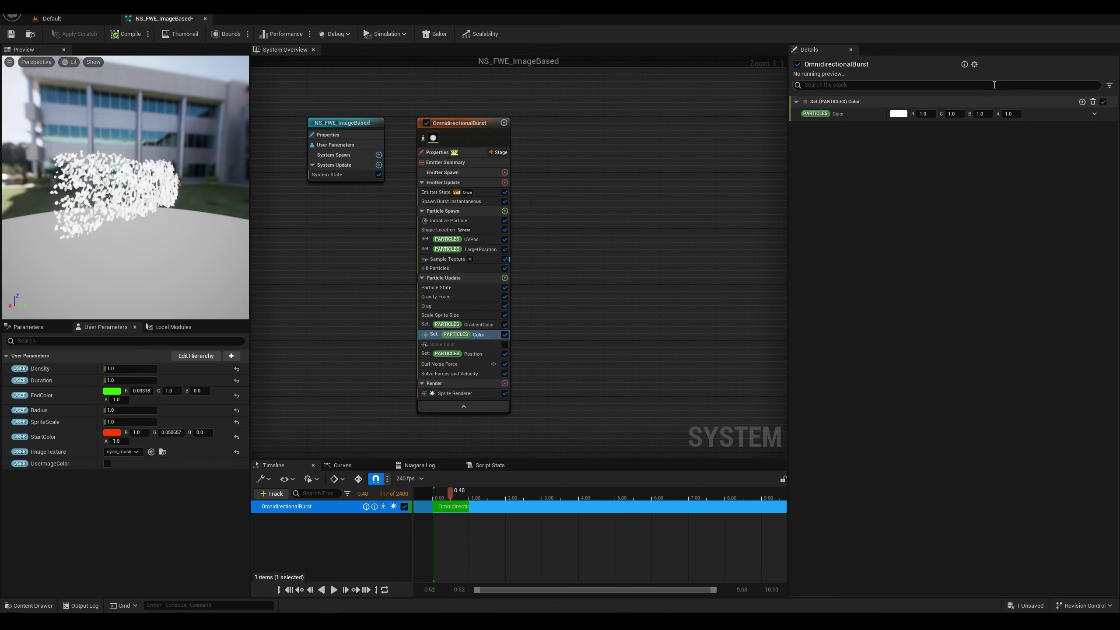
pyautogui.click(1094, 114)
pyautogui.write('ler')
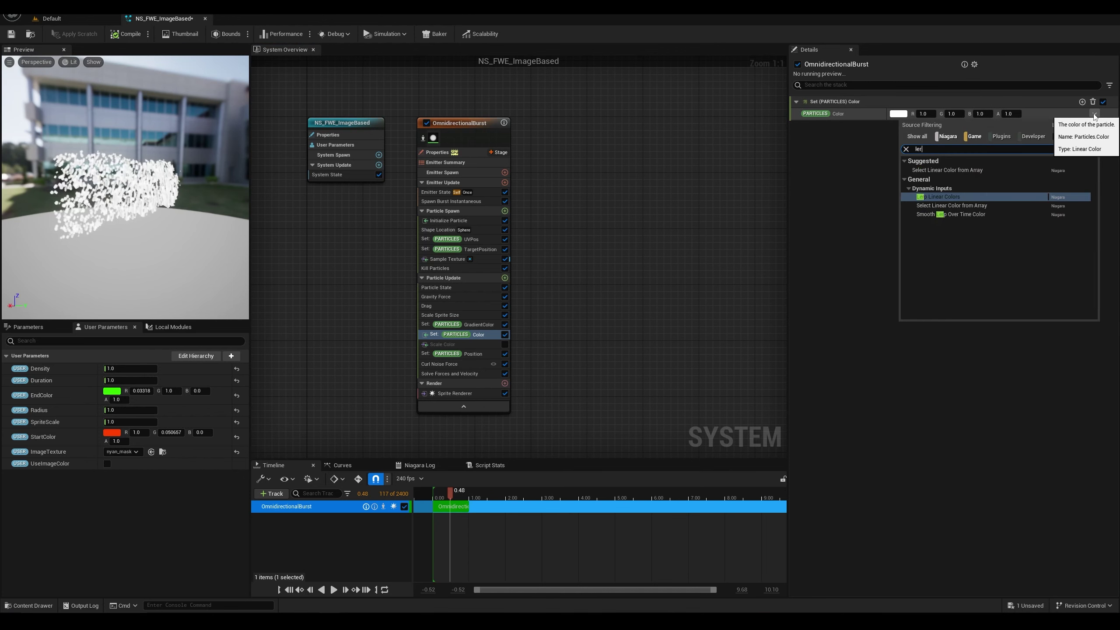
pyautogui.click(958, 196)
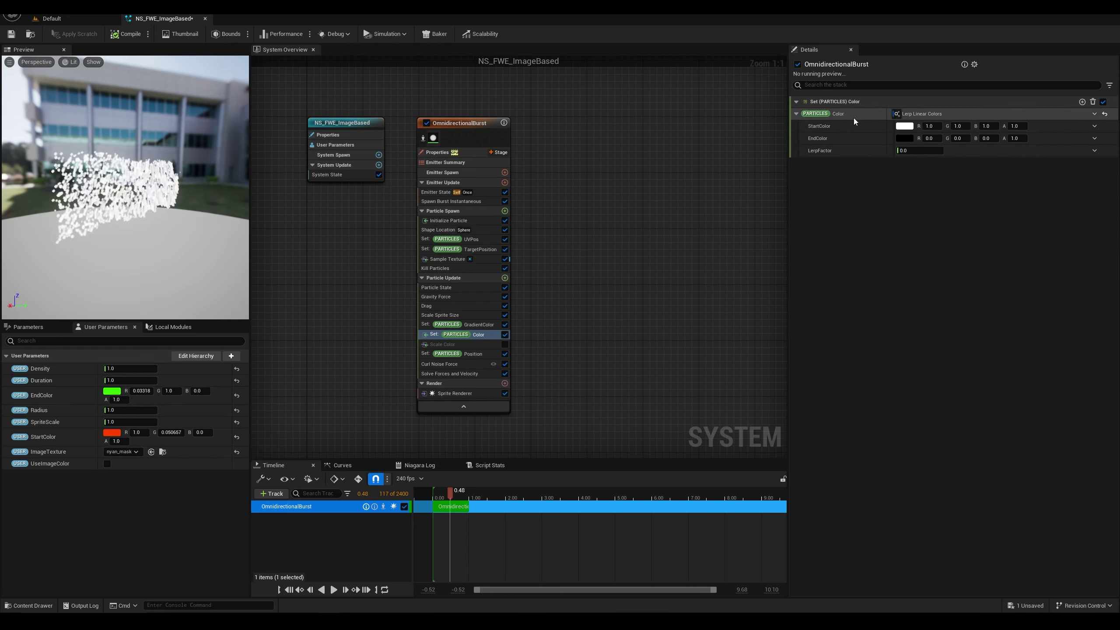
pyautogui.click(476, 324)
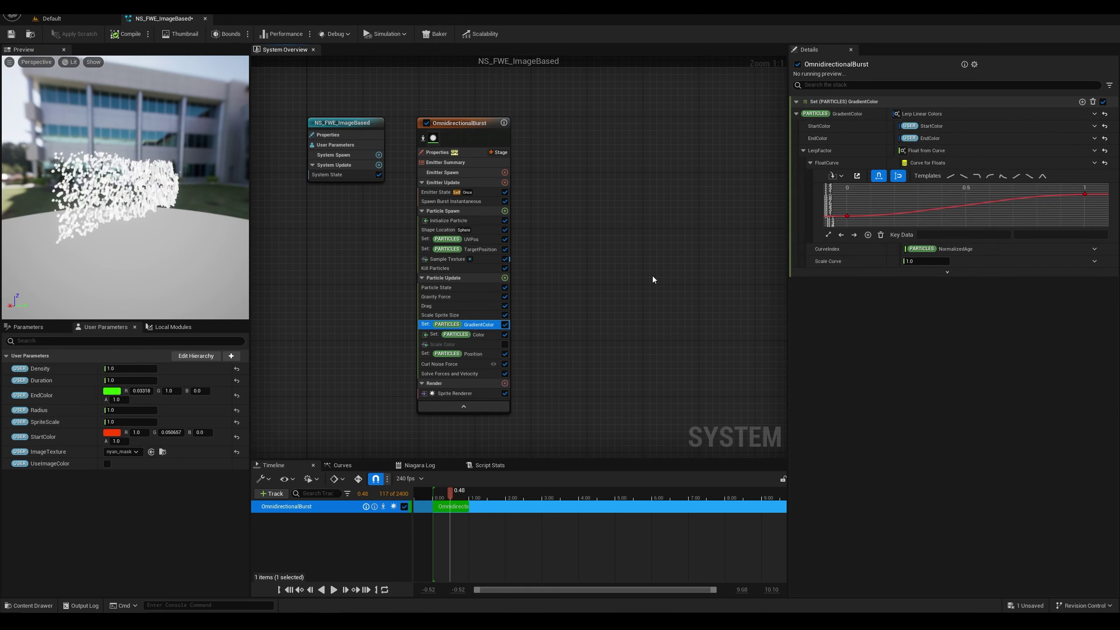
pyautogui.click(483, 334)
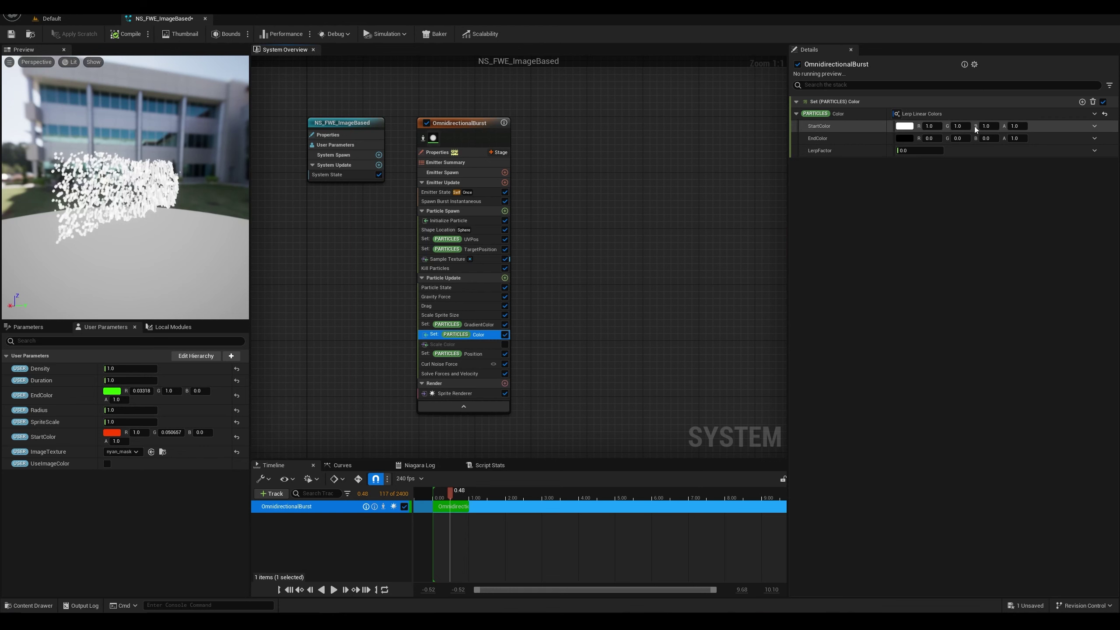
# Step: Link the lerp's StartColor to Particles GradientColor and its EndColor to the Particles Sample Texture SampledColor
pyautogui.click(1094, 126)
pyautogui.write('targ')
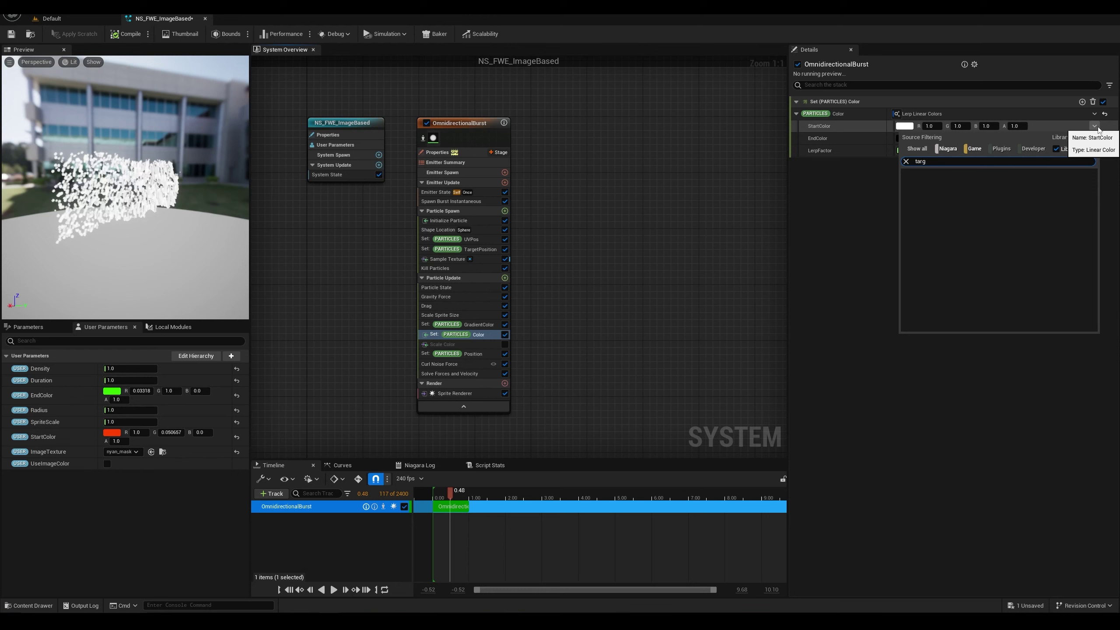
pyautogui.click(892, 199)
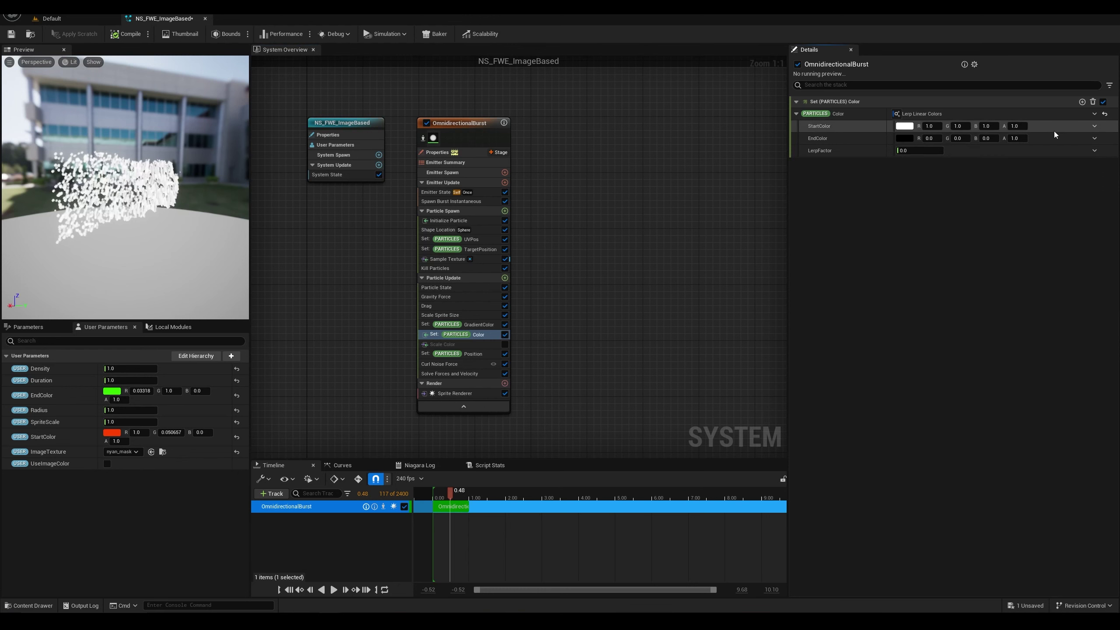
pyautogui.click(1094, 126)
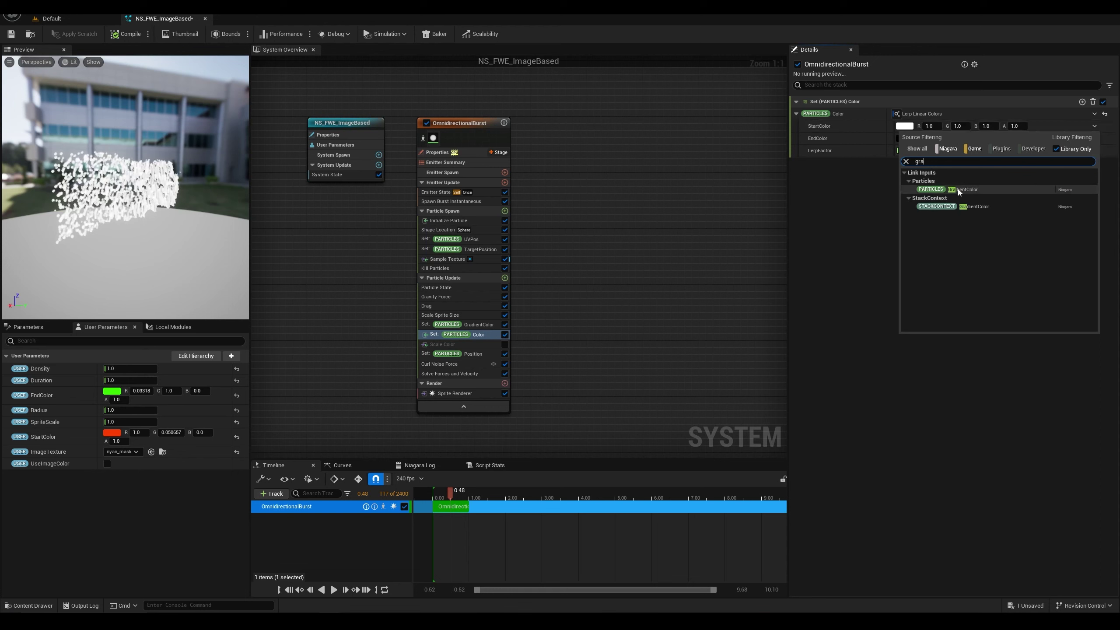
pyautogui.click(959, 190)
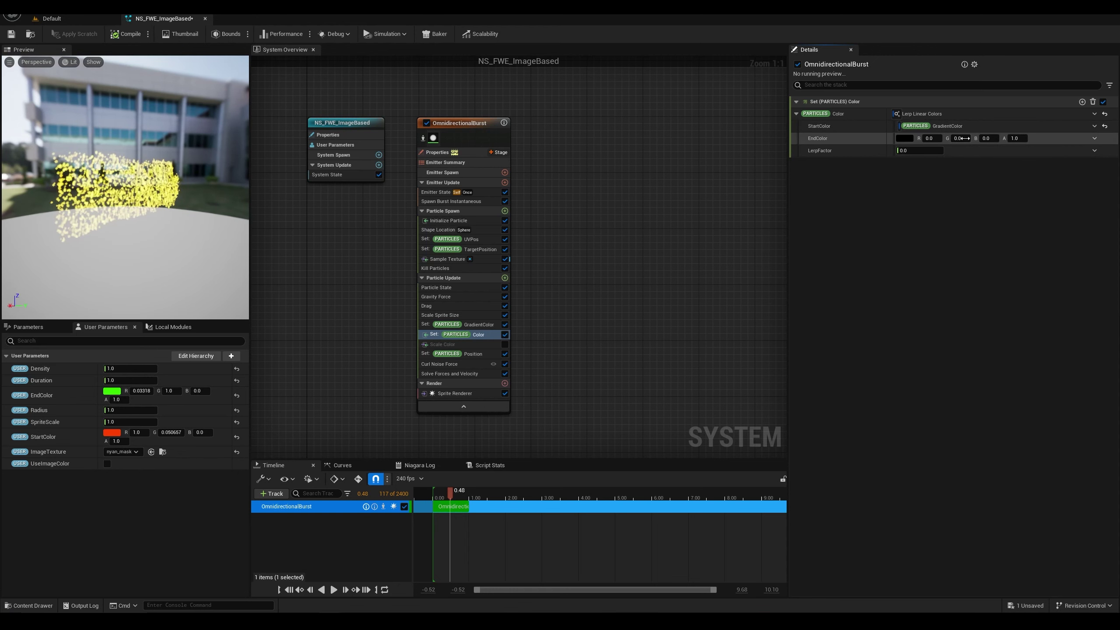
pyautogui.click(1095, 139)
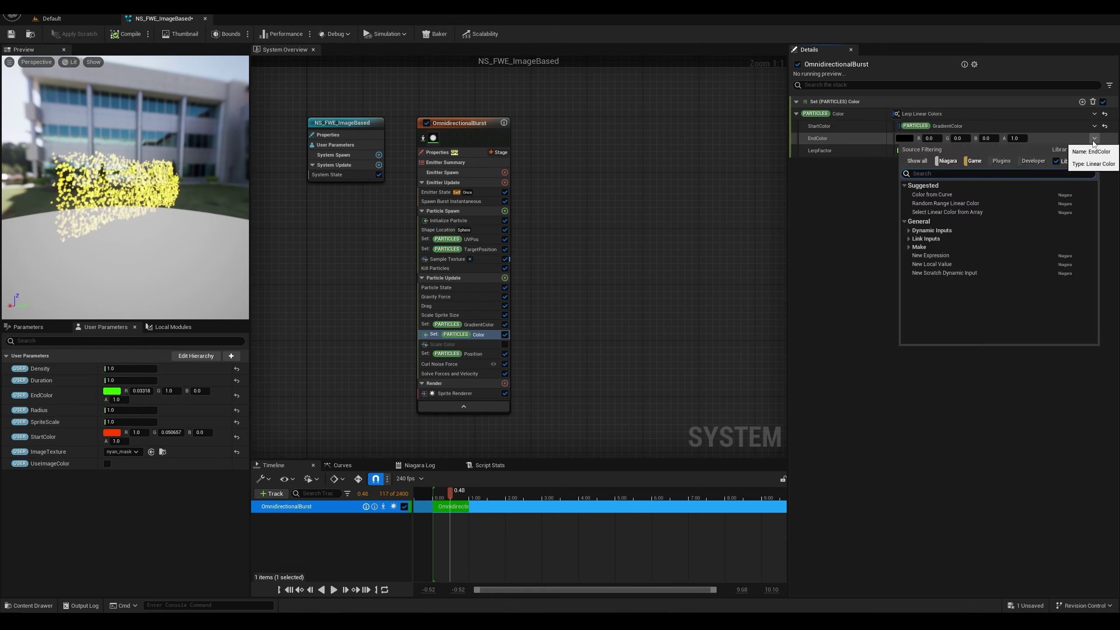
pyautogui.write('sampl')
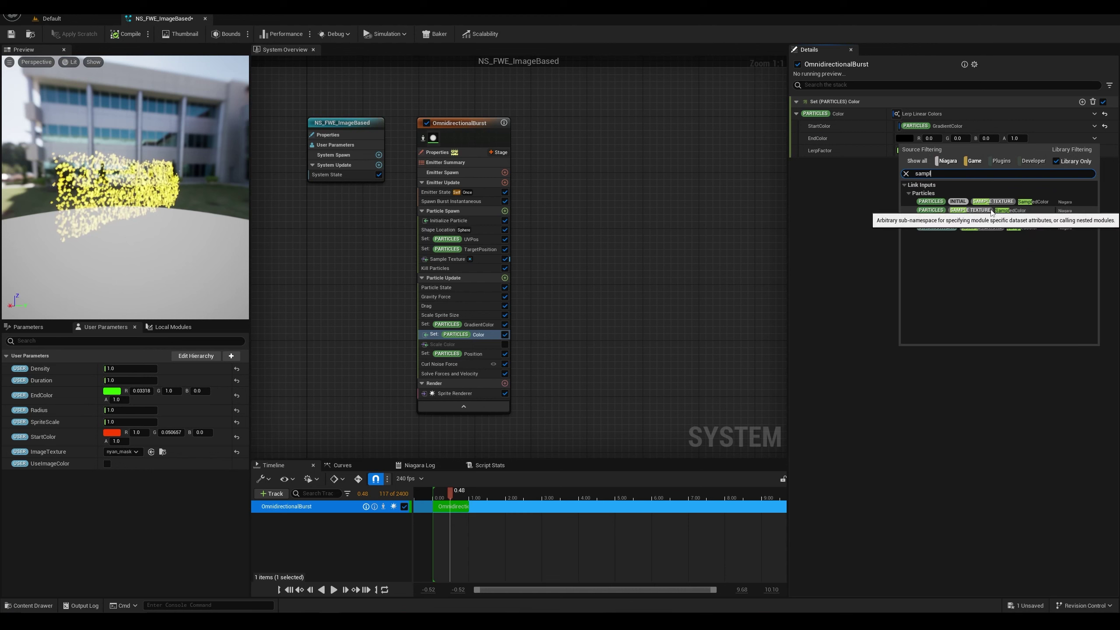
pyautogui.click(991, 211)
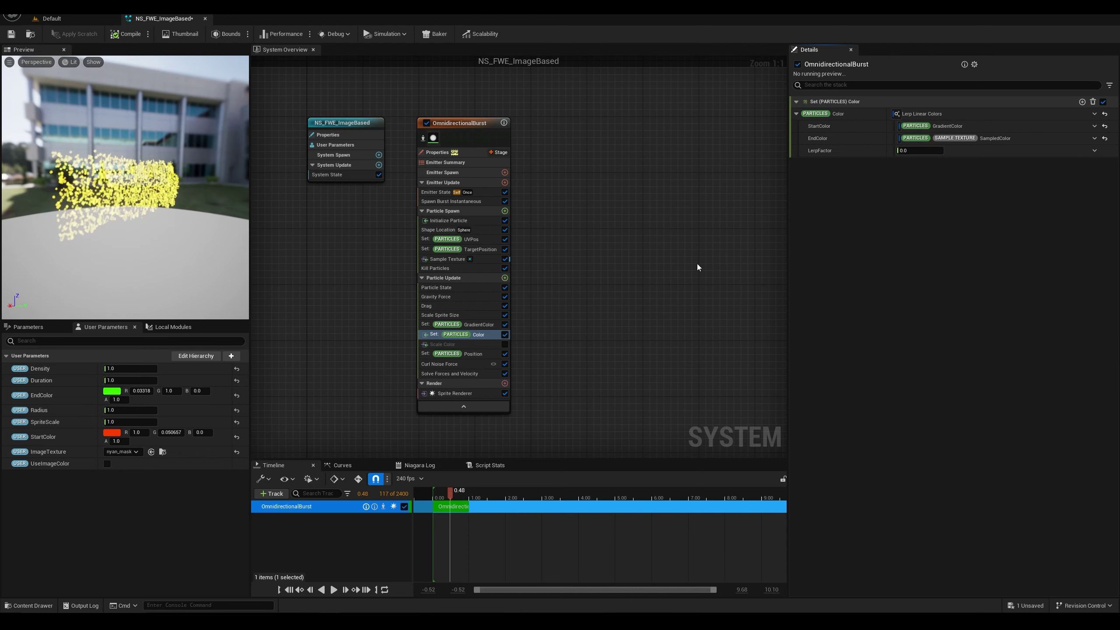
# Step: Turn off Apply Sampled RGBA to Particle Color in the Sample Texture module, then reopen the Particles Color module
pyautogui.click(441, 259)
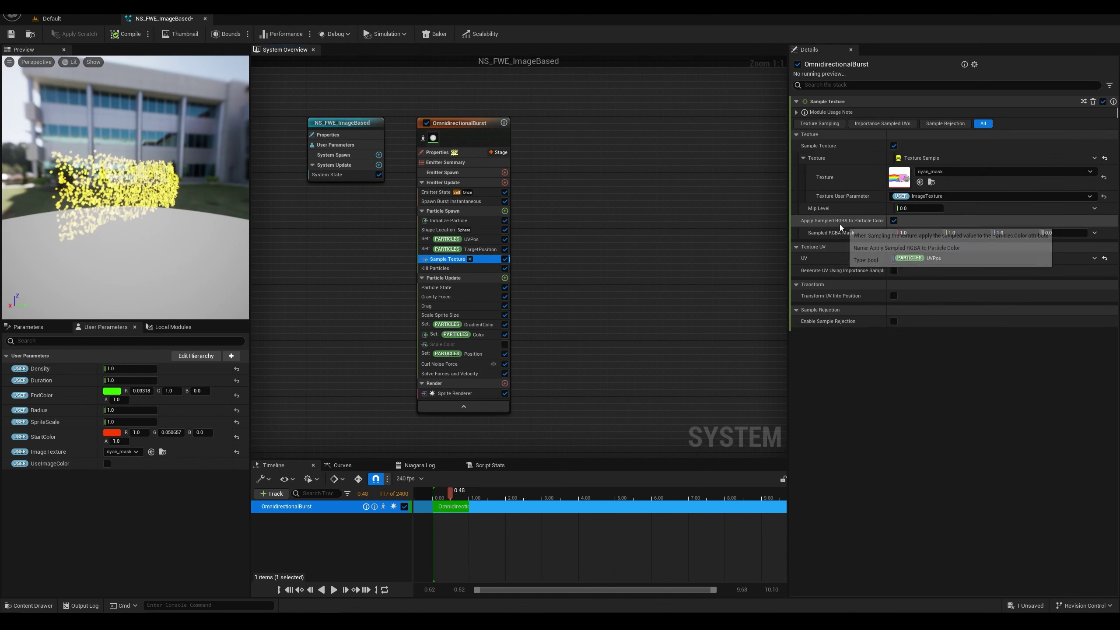
pyautogui.click(893, 220)
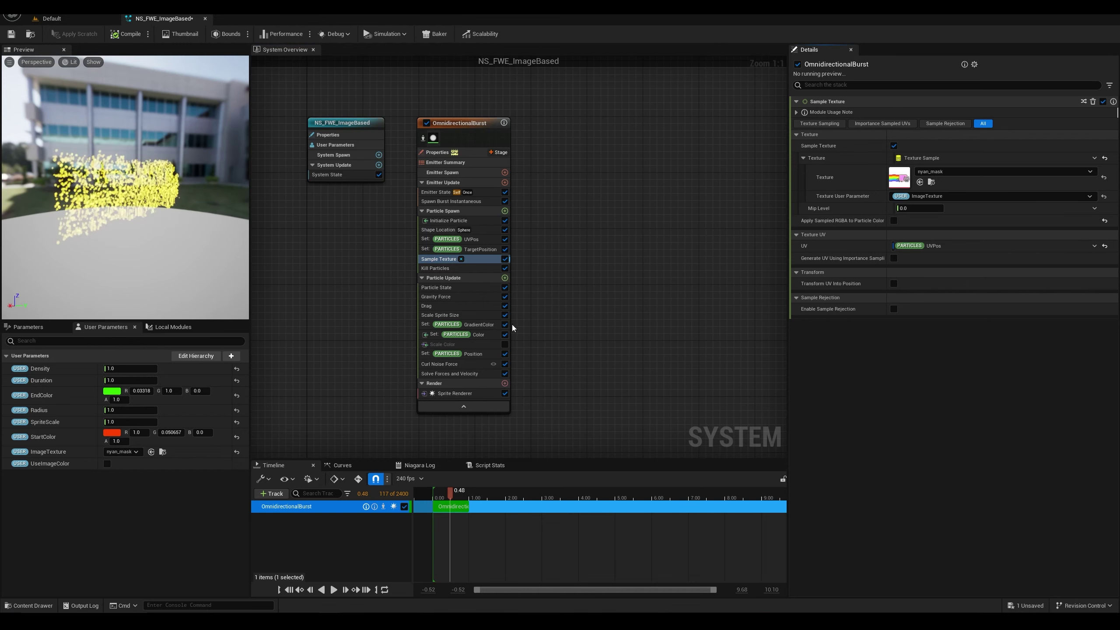
pyautogui.click(482, 335)
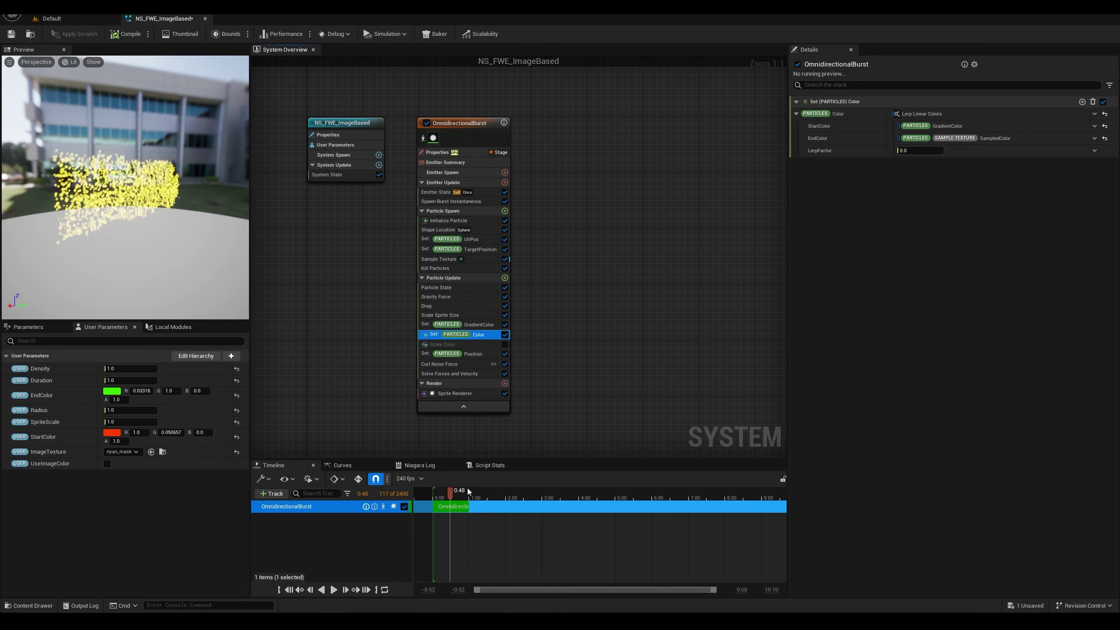
# Step: Scrub the burst with the UseImageColor user parameter off and then on to compare the particle colours
pyautogui.moveTo(456, 490)
pyautogui.mouseDown()
pyautogui.moveTo(441, 490)
pyautogui.moveTo(467, 490)
pyautogui.moveTo(436, 489)
pyautogui.moveTo(485, 490)
pyautogui.moveTo(439, 493)
pyautogui.mouseUp()
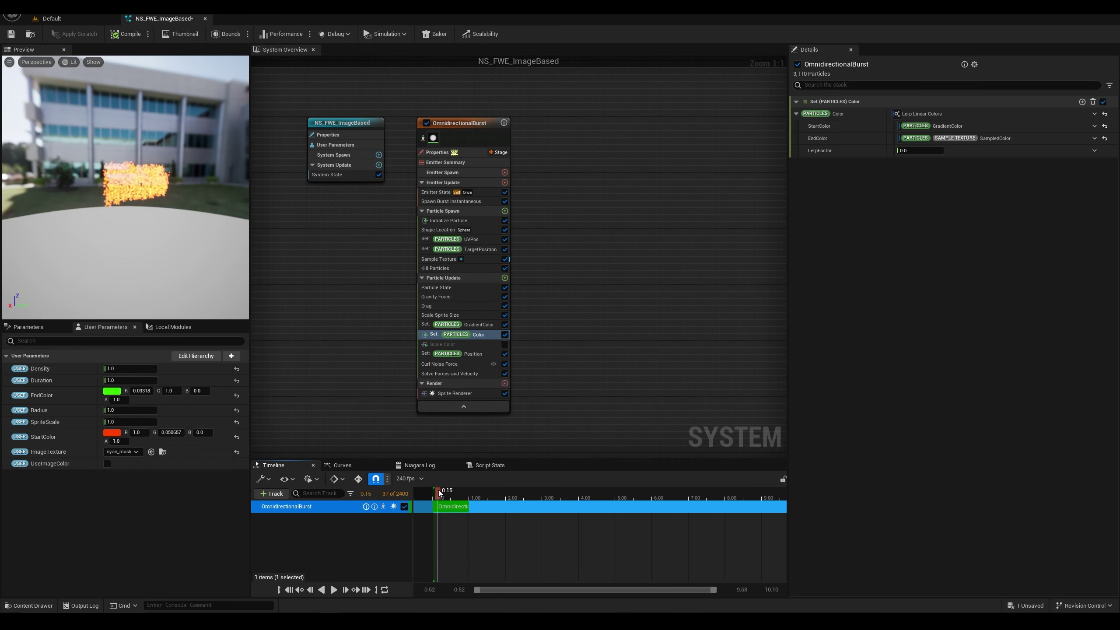
pyautogui.click(107, 463)
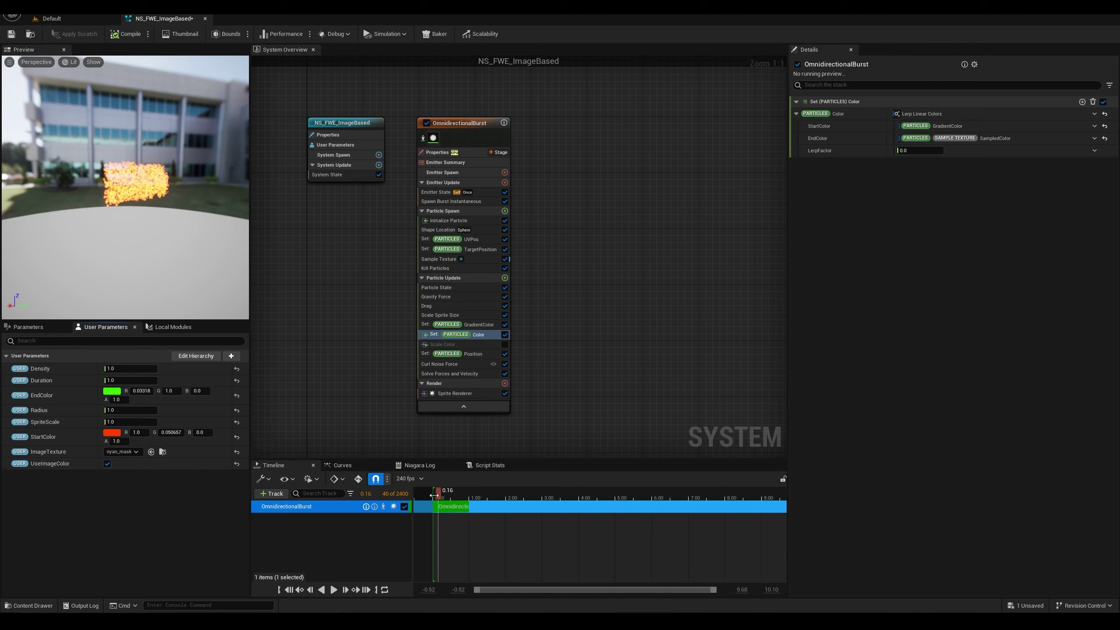
pyautogui.moveTo(434, 495)
pyautogui.mouseDown()
pyautogui.moveTo(485, 484)
pyautogui.moveTo(434, 494)
pyautogui.moveTo(453, 493)
pyautogui.mouseUp()
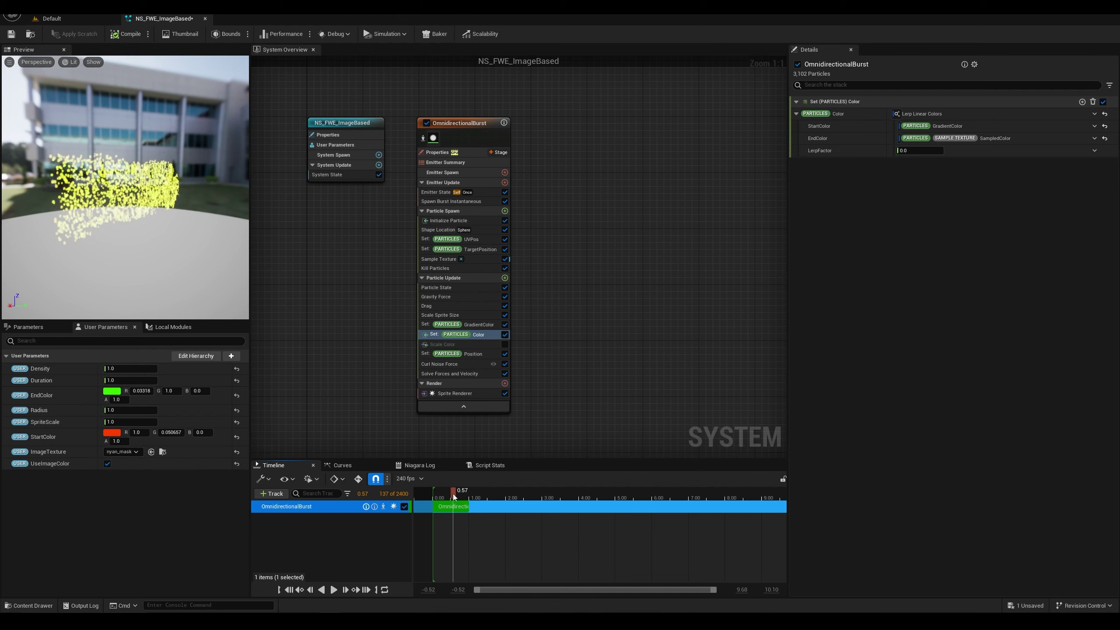
pyautogui.moveTo(454, 497)
pyautogui.mouseDown()
pyautogui.moveTo(436, 494)
pyautogui.moveTo(463, 494)
pyautogui.mouseUp()
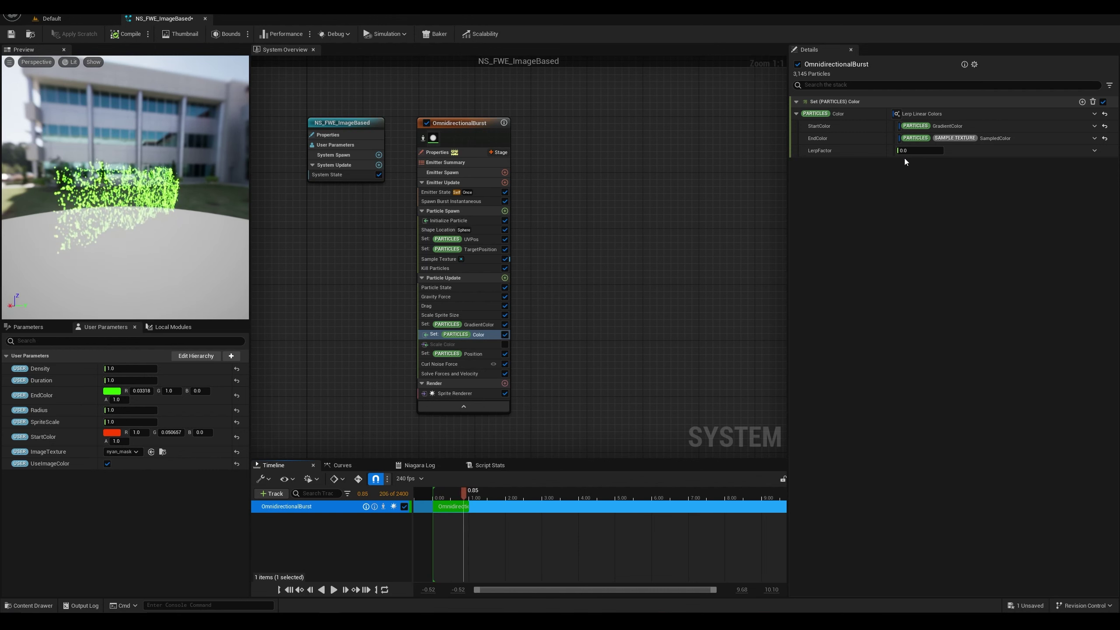
# Step: Test the lerp's LerpFactor at 1 and at 0 while inspecting the particles, and turn UseImageColor off
pyautogui.click(923, 152)
pyautogui.write('1')
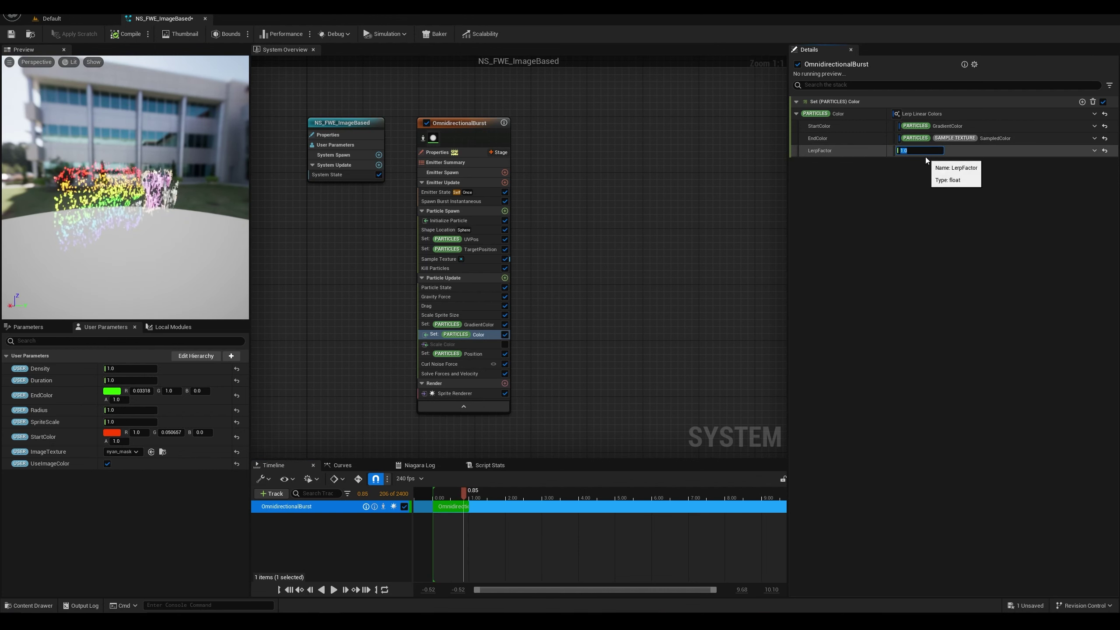
pyautogui.moveTo(180, 194); pyautogui.dragTo(144, 187)
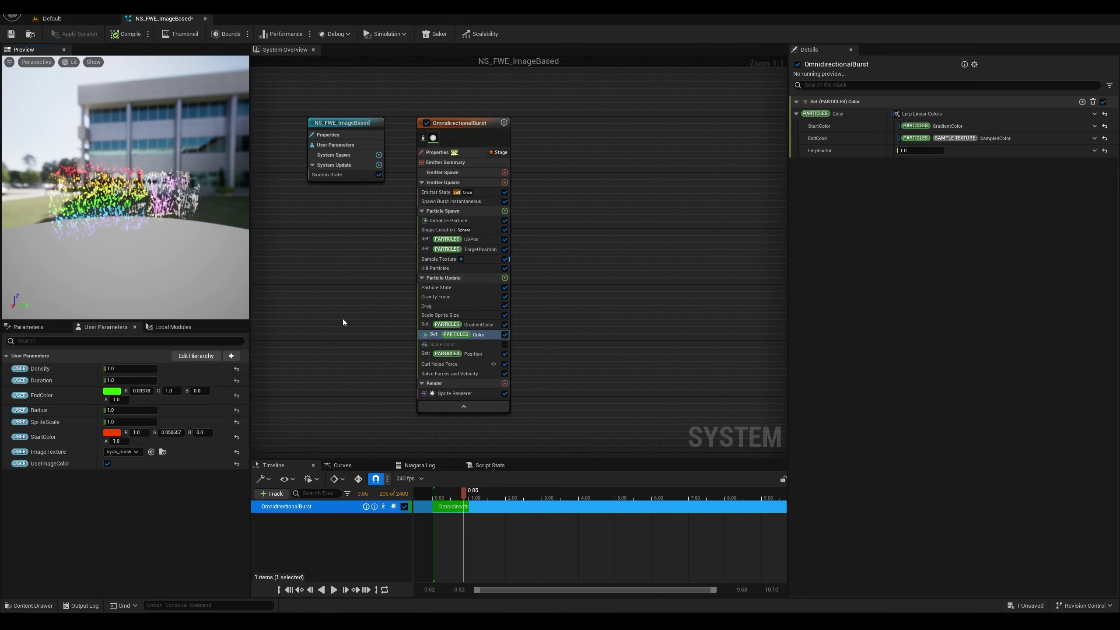
pyautogui.click(107, 464)
pyautogui.click(913, 150)
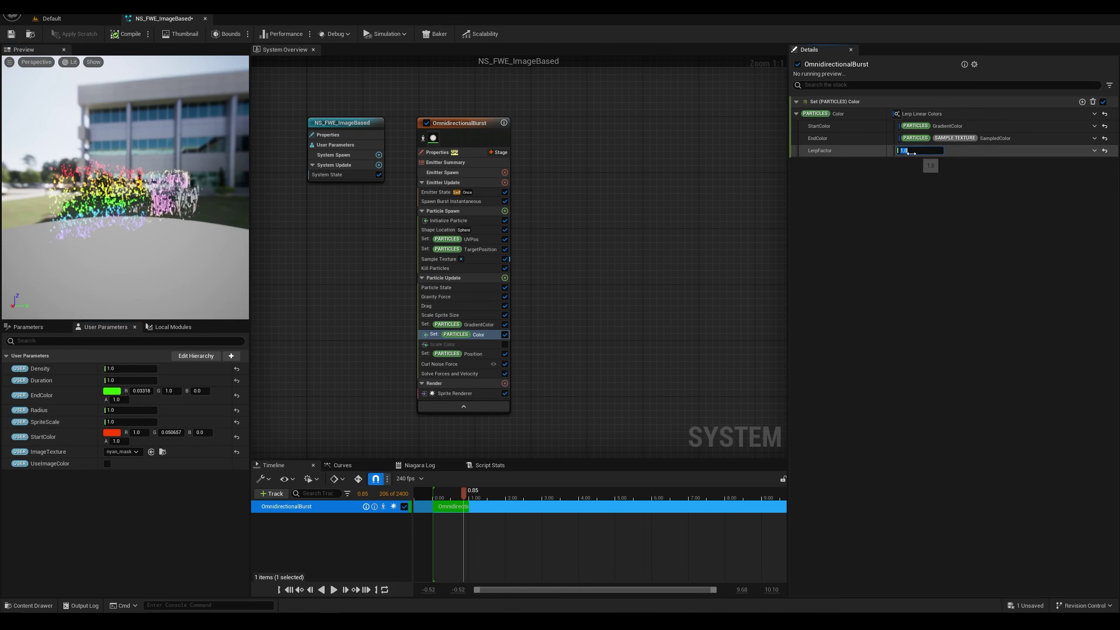
pyautogui.write('0')
pyautogui.press('Return')
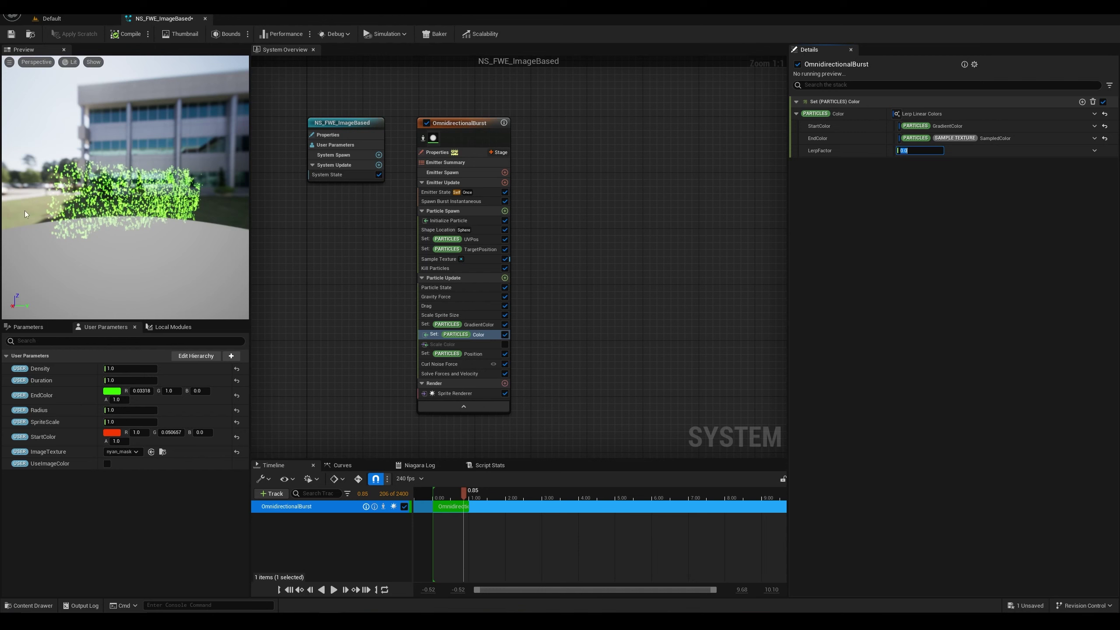
# Step: Drive LerpFactor with a Make Custom Float from Bool dynamic input and link its Bool to the UseImageColor user parameter
pyautogui.click(1094, 151)
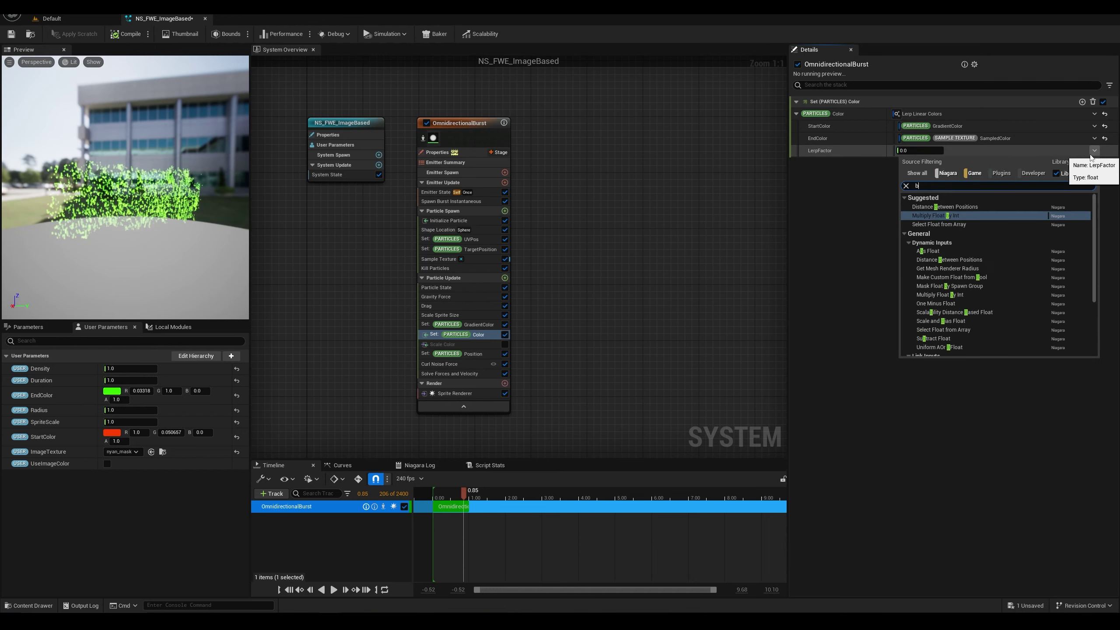
pyautogui.write('boo')
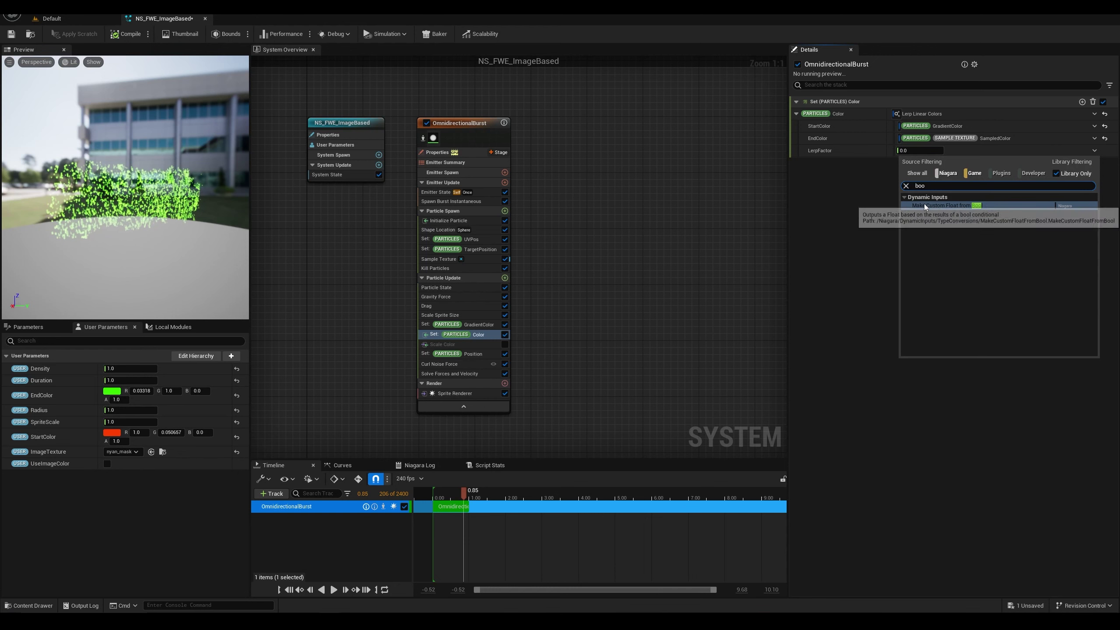
pyautogui.click(943, 206)
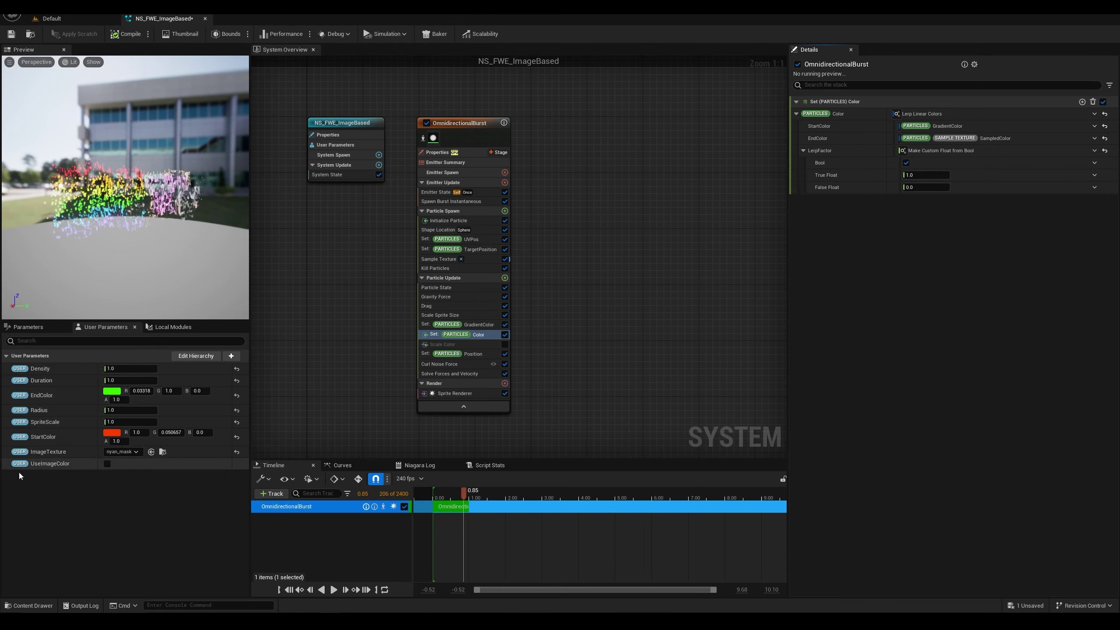
pyautogui.moveTo(50, 464); pyautogui.dragTo(947, 163)
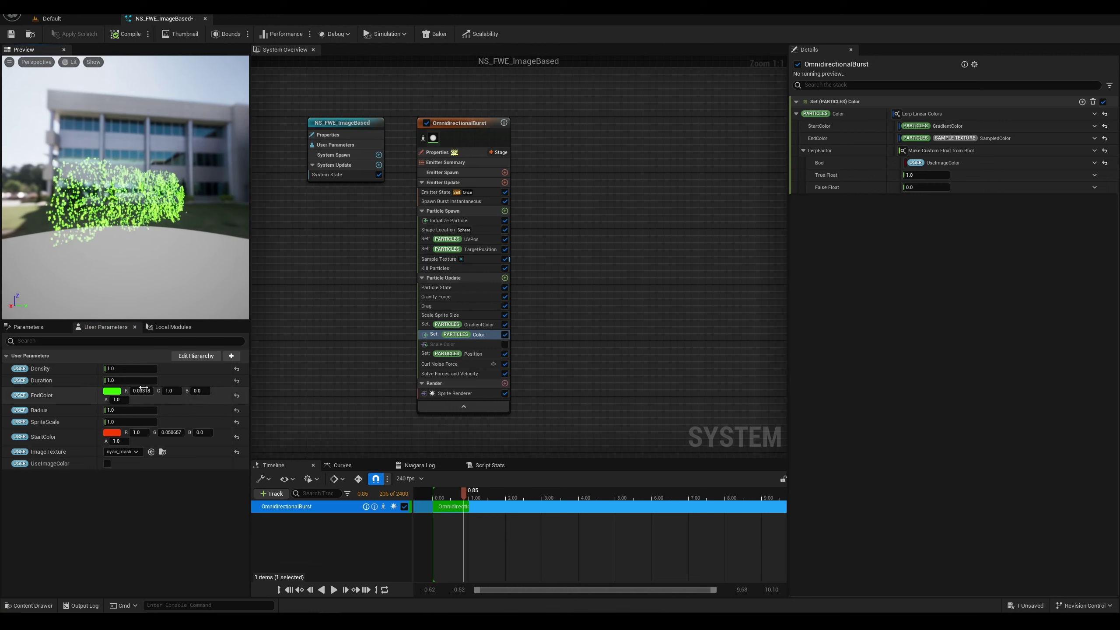
# Step: Enable UseImageColor and replay the effect from the start to check the image colours in the preview
pyautogui.click(107, 463)
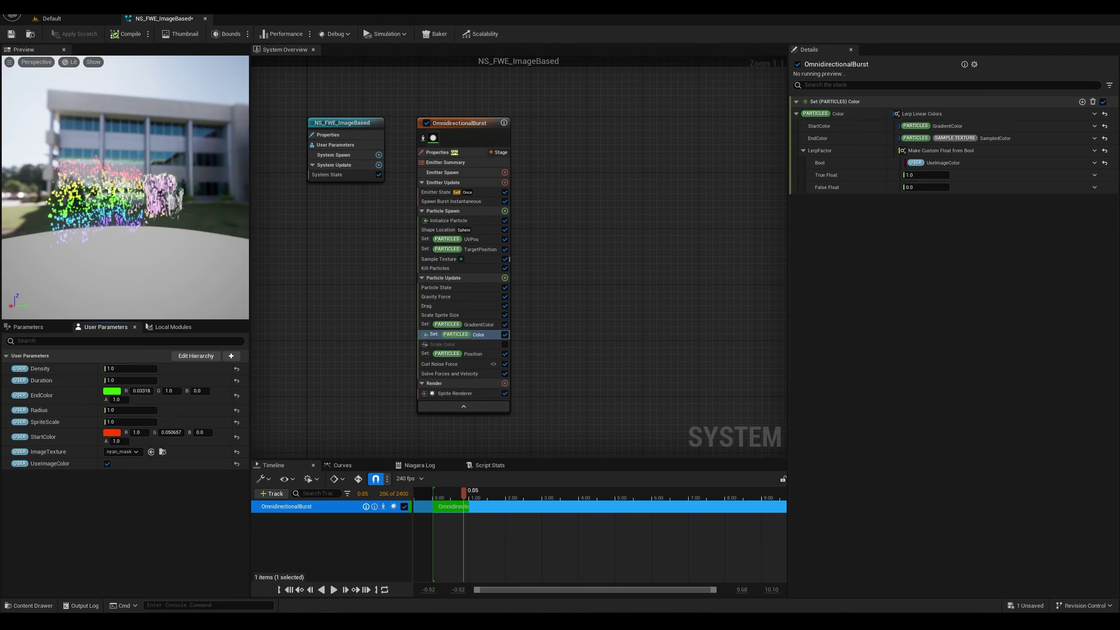
pyautogui.click(288, 590)
pyautogui.click(333, 590)
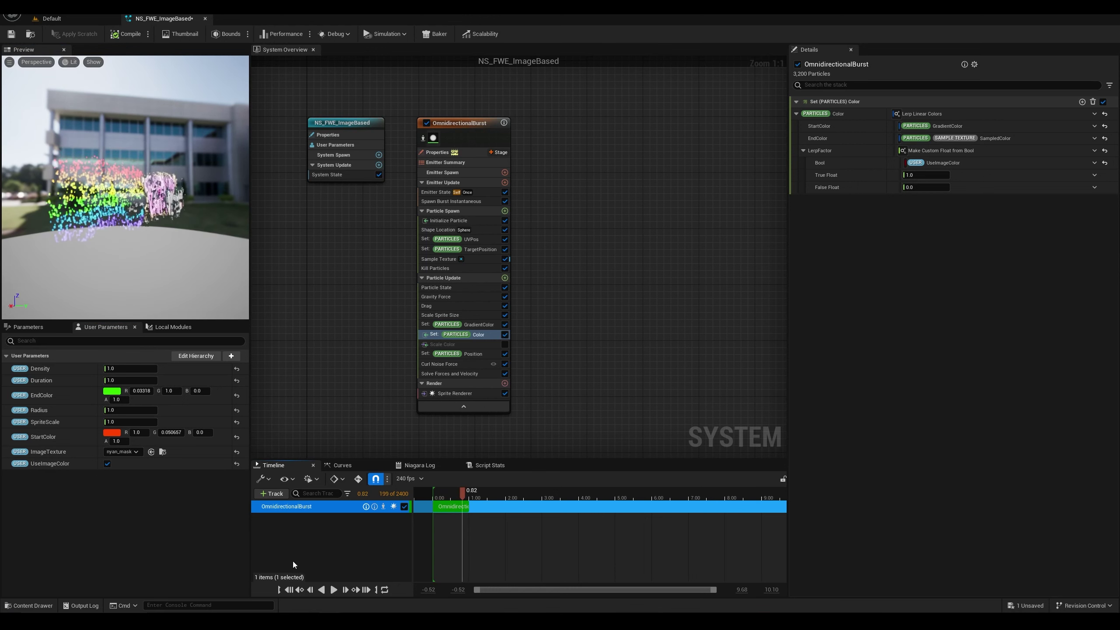
pyautogui.click(293, 591)
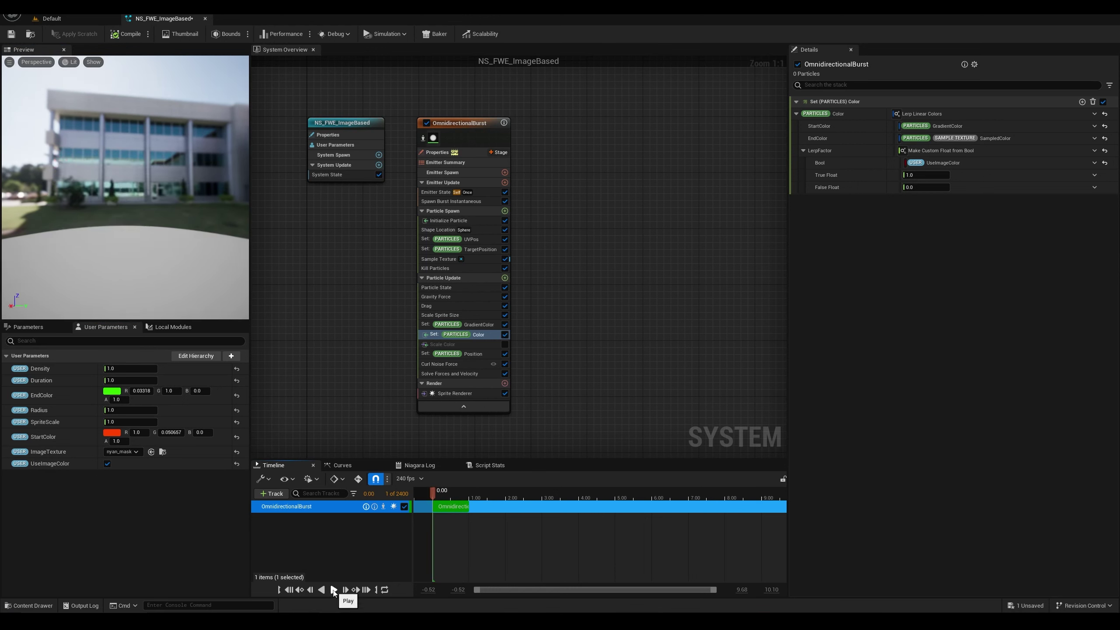
pyautogui.click(333, 590)
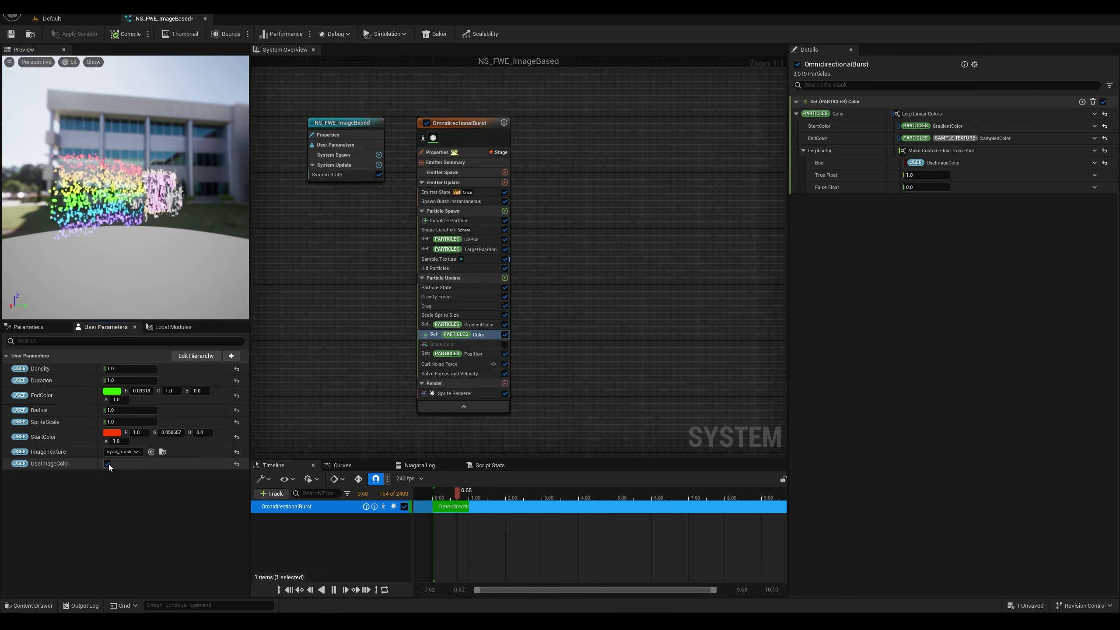
# Step: Turn off UseImageColor and set the user parameters EndColor to sky blue (sRGB 00B3FF) and StartColor to yellow (sRGB FFFB24)
pyautogui.click(108, 463)
pyautogui.click(111, 391)
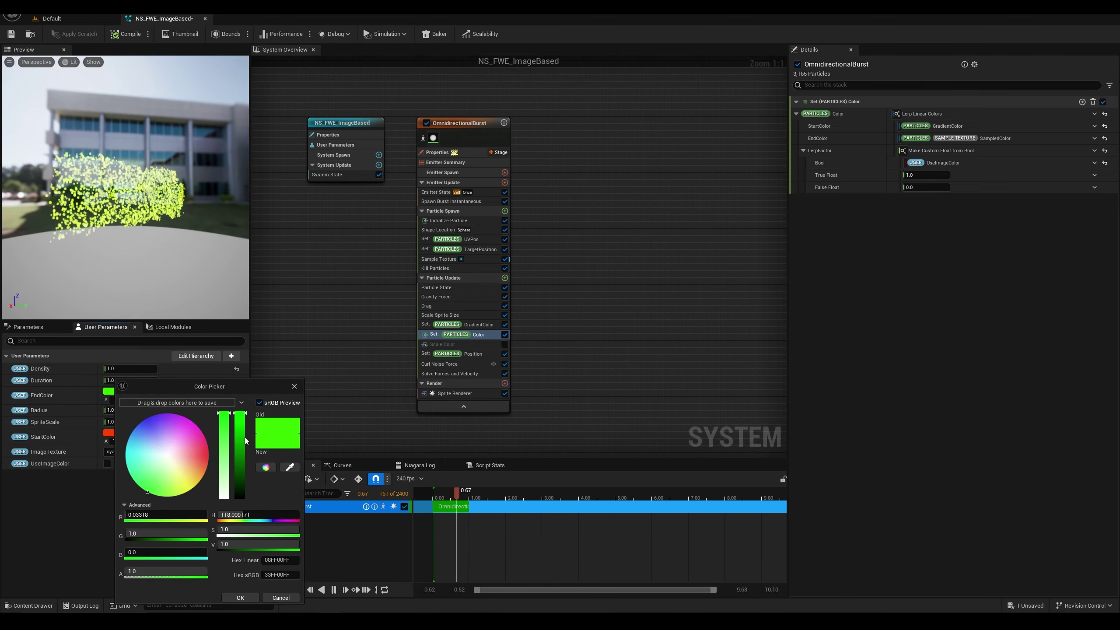
pyautogui.click(131, 432)
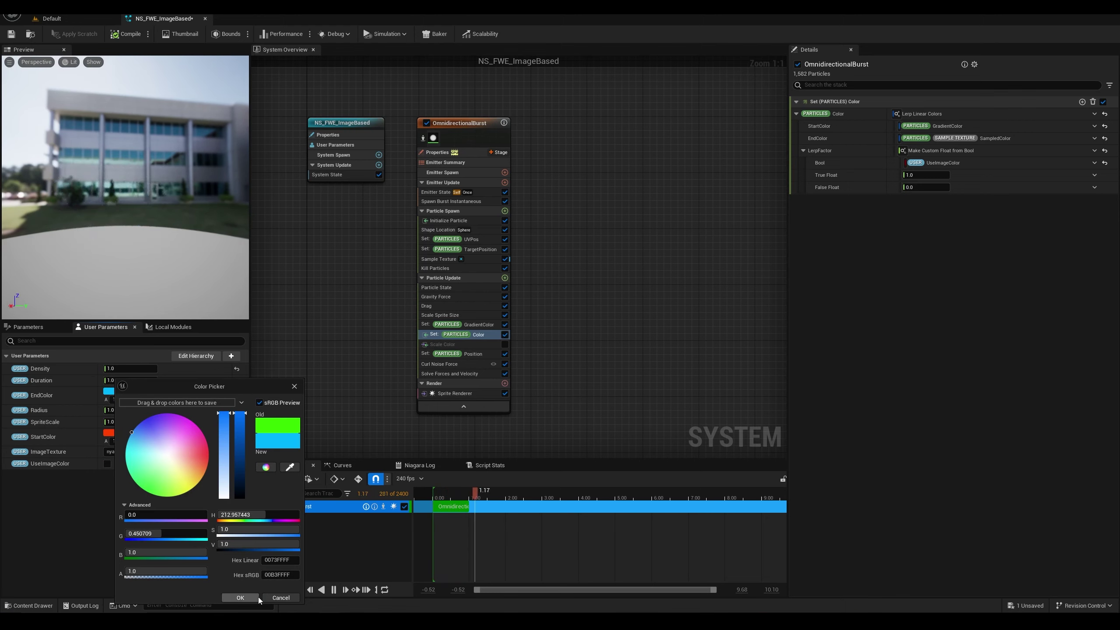
pyautogui.click(245, 597)
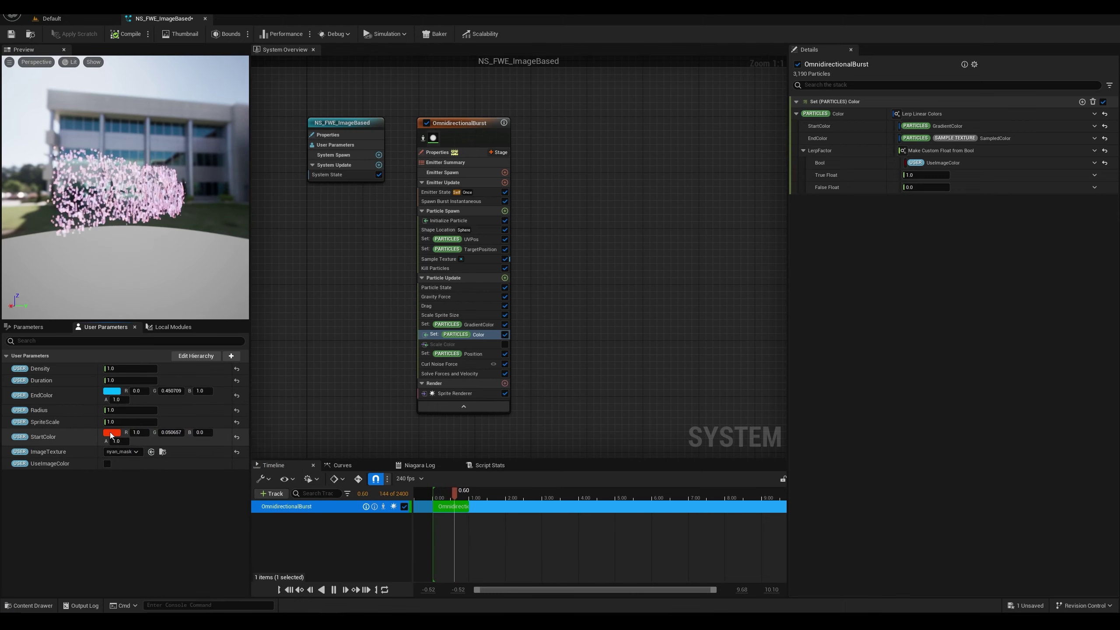
pyautogui.click(111, 433)
pyautogui.click(185, 489)
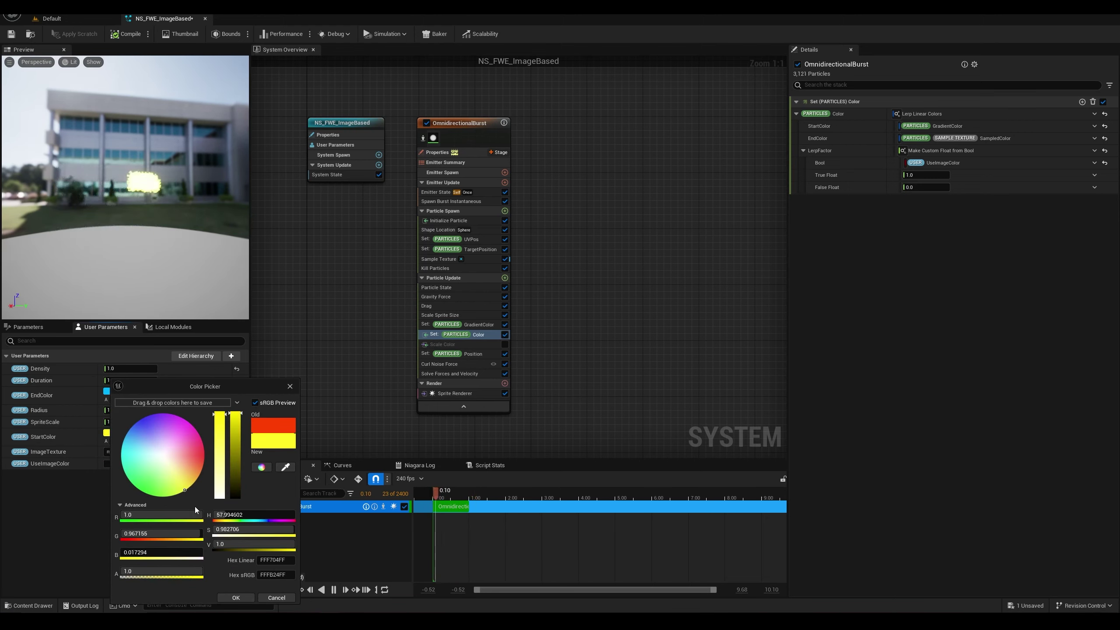
pyautogui.click(236, 598)
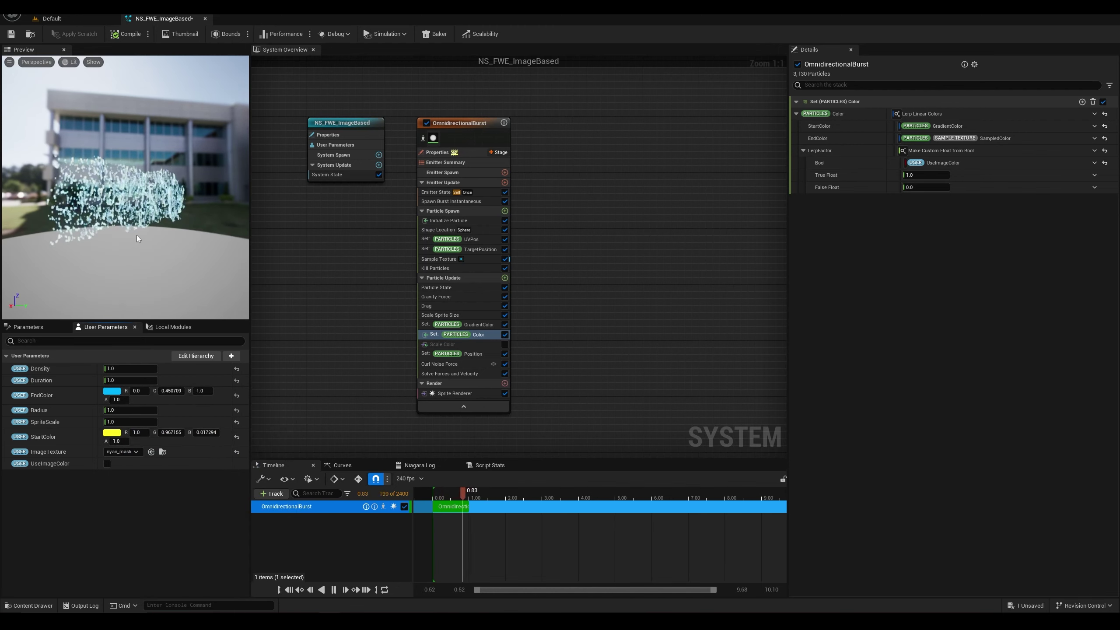
# Step: Enable UseImageColor during playback and pause the preview to inspect the image-coloured burst
pyautogui.click(106, 463)
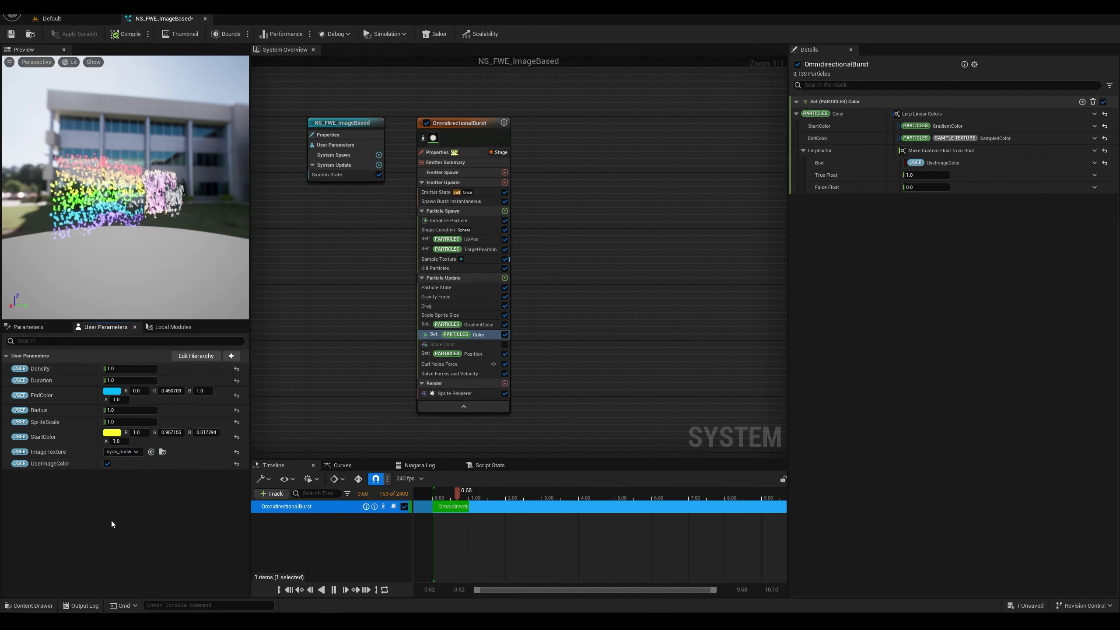
pyautogui.click(334, 590)
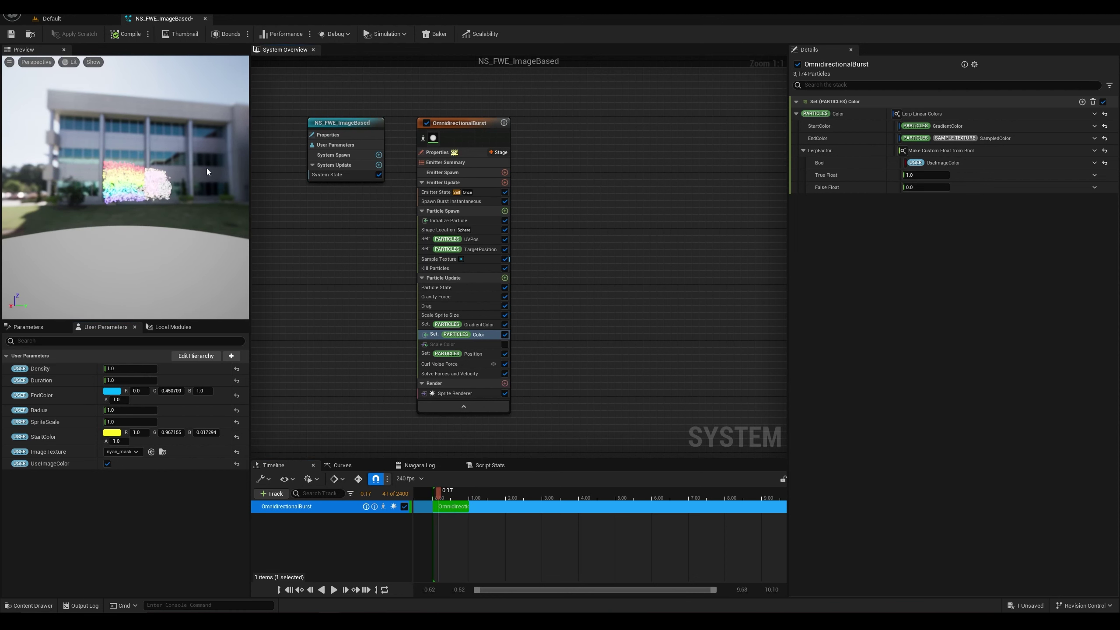
# Step: Set the uniform sprite size random range in Initialize Particle to minimum 1.0 and maximum 2.0, and save the system
pyautogui.click(462, 218)
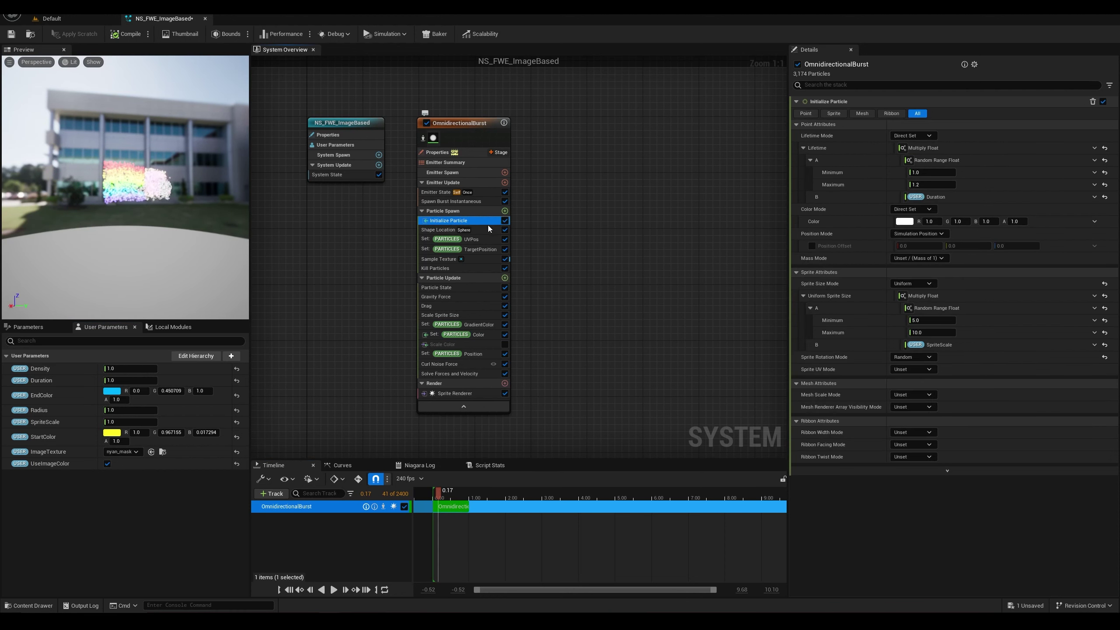
pyautogui.click(923, 320)
pyautogui.write('1')
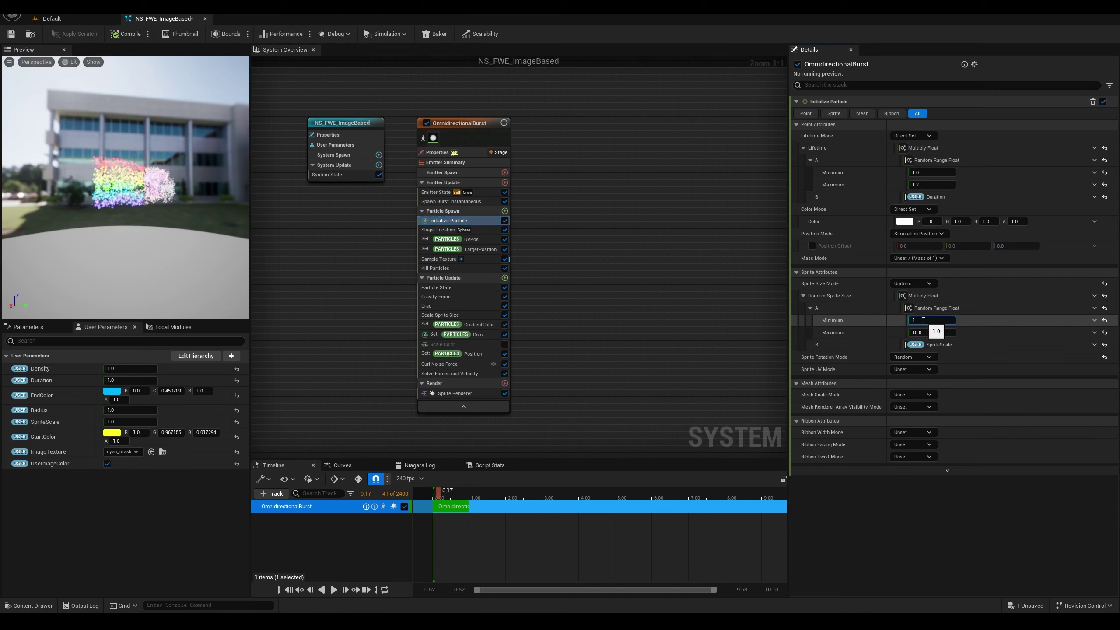
pyautogui.write('2')
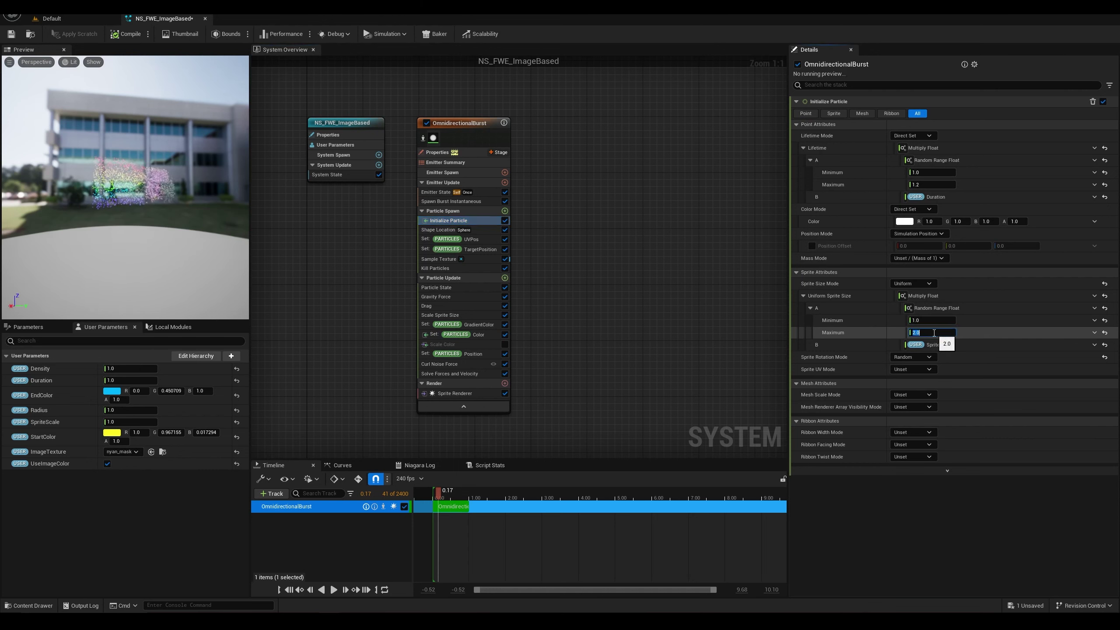
pyautogui.press('Return')
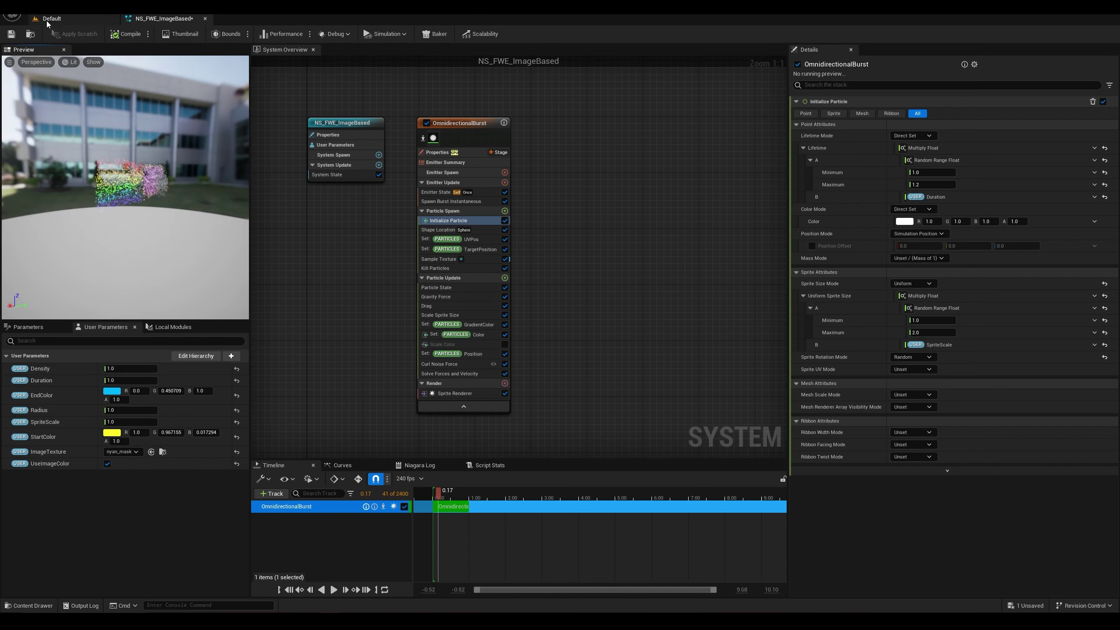
pyautogui.click(11, 34)
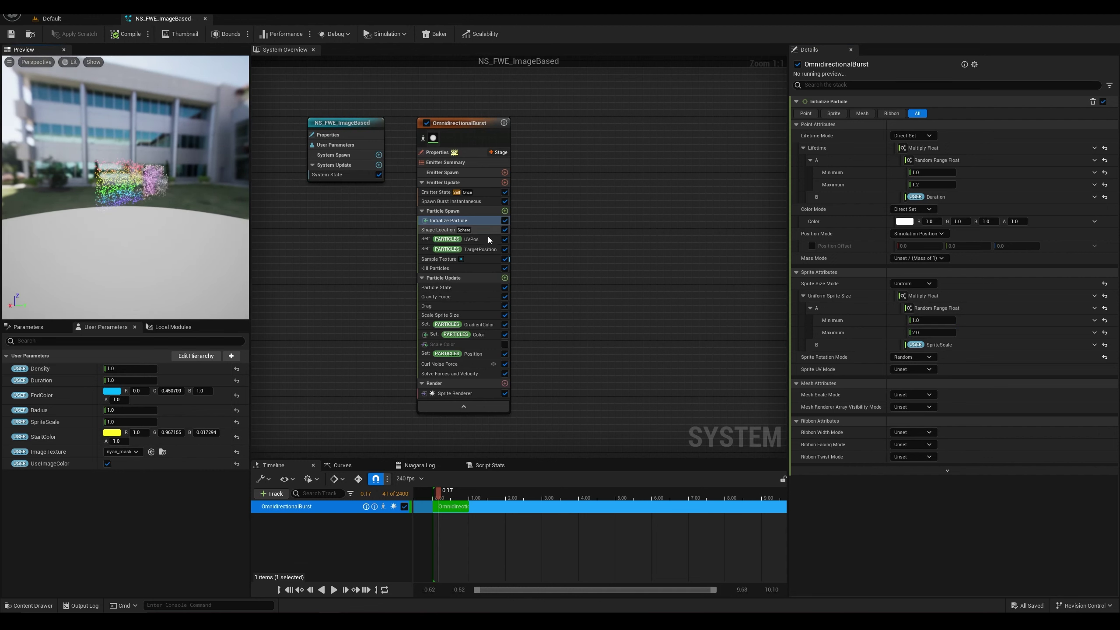
# Step: Re-enable the Scale Color module in Particle Update and play and scrub the preview to check the burst
pyautogui.click(482, 345)
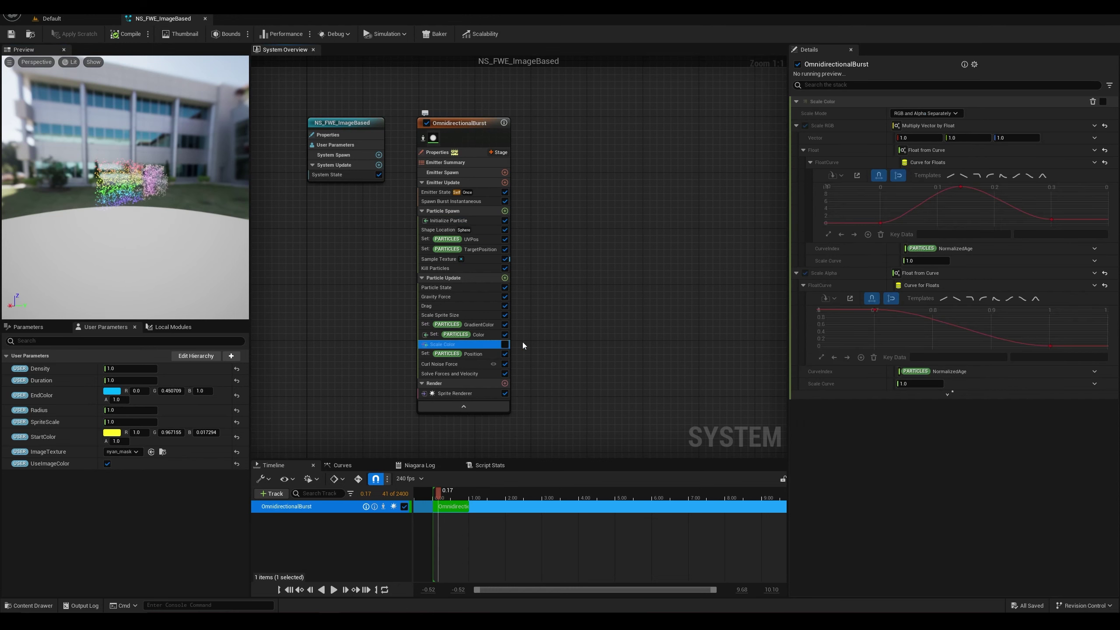
pyautogui.click(505, 344)
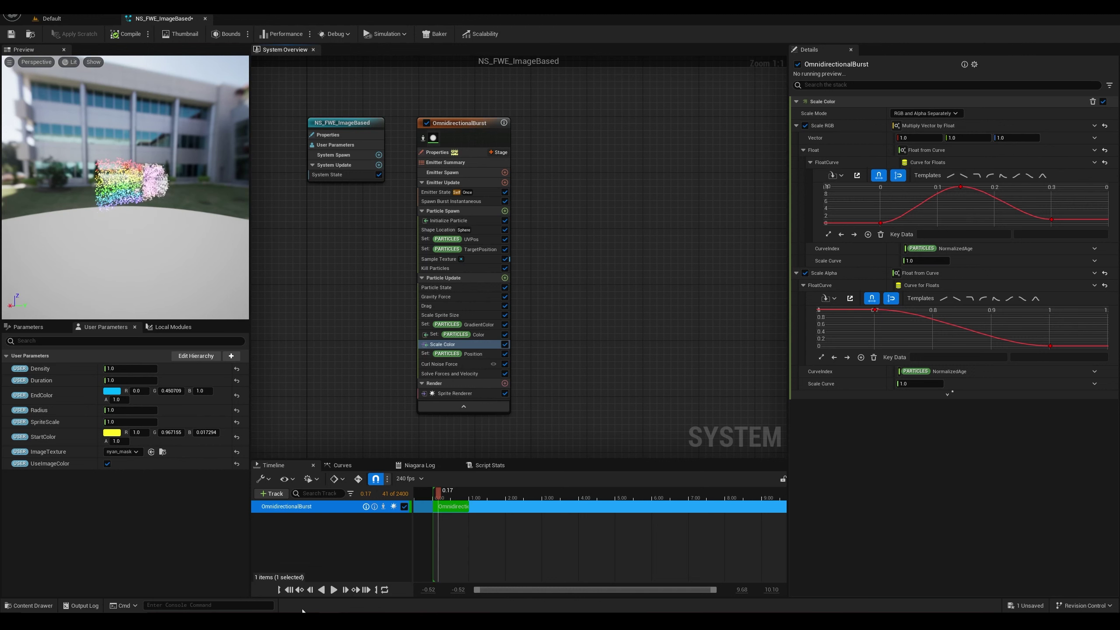
pyautogui.click(334, 589)
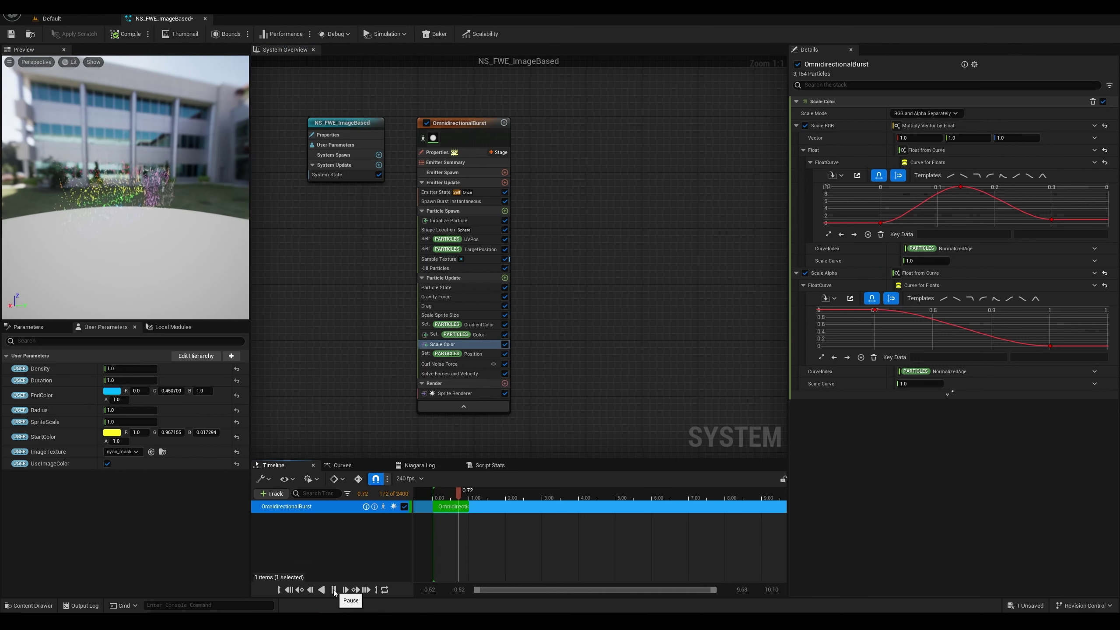
pyautogui.moveTo(466, 491); pyautogui.dragTo(437, 493)
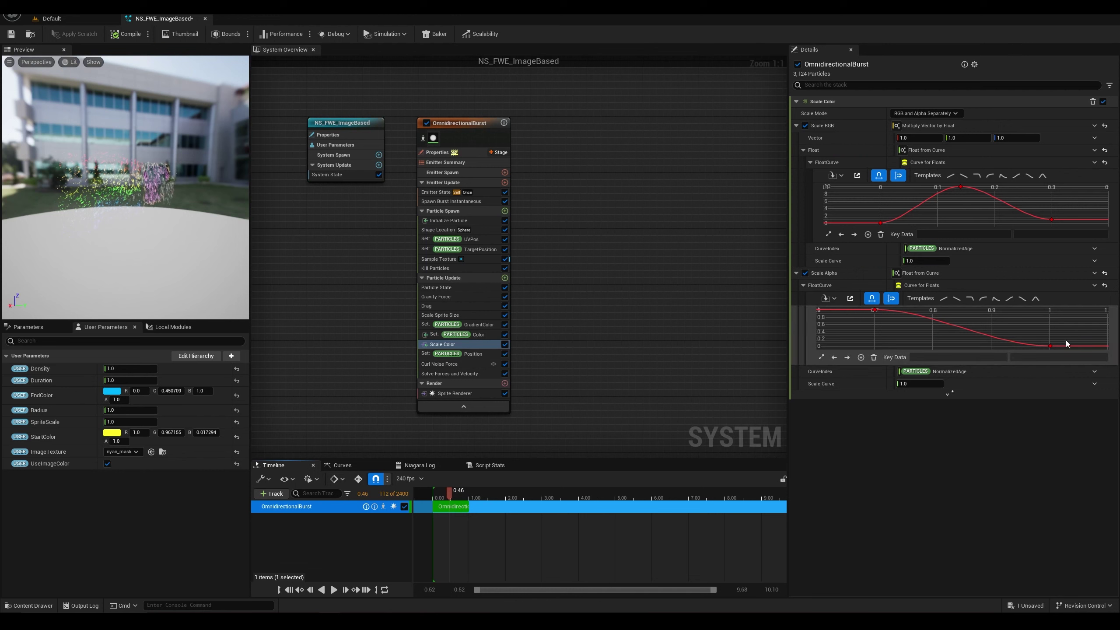
# Step: Move the Scale Alpha curve key where the fade begins to time 0.8 and save the system
pyautogui.click(875, 310)
pyautogui.click(936, 357)
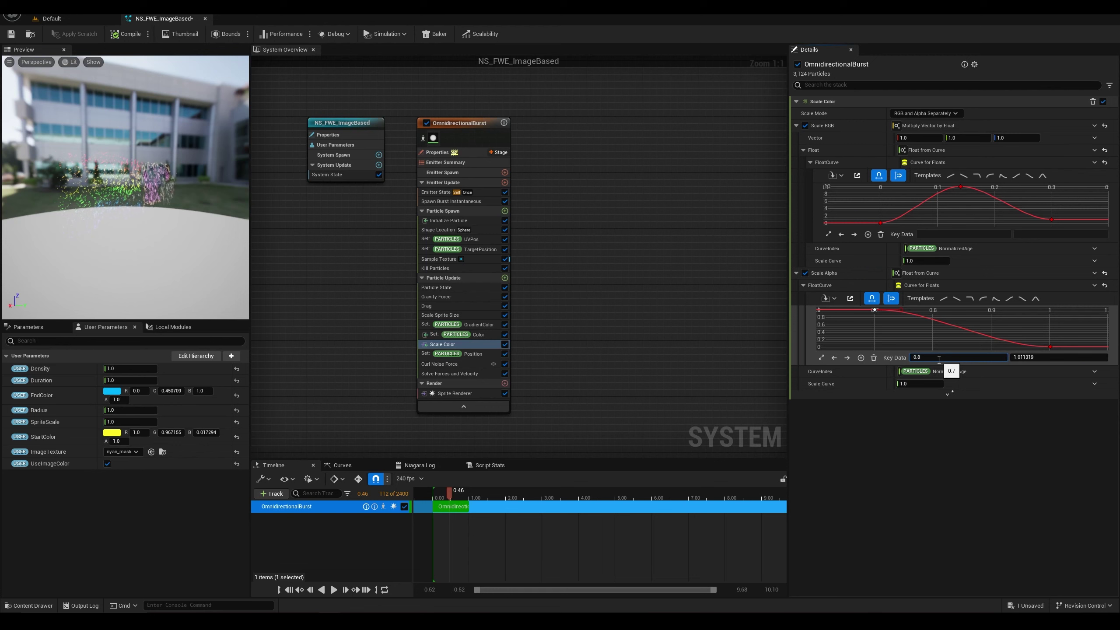
pyautogui.write('0.8')
pyautogui.press('Return')
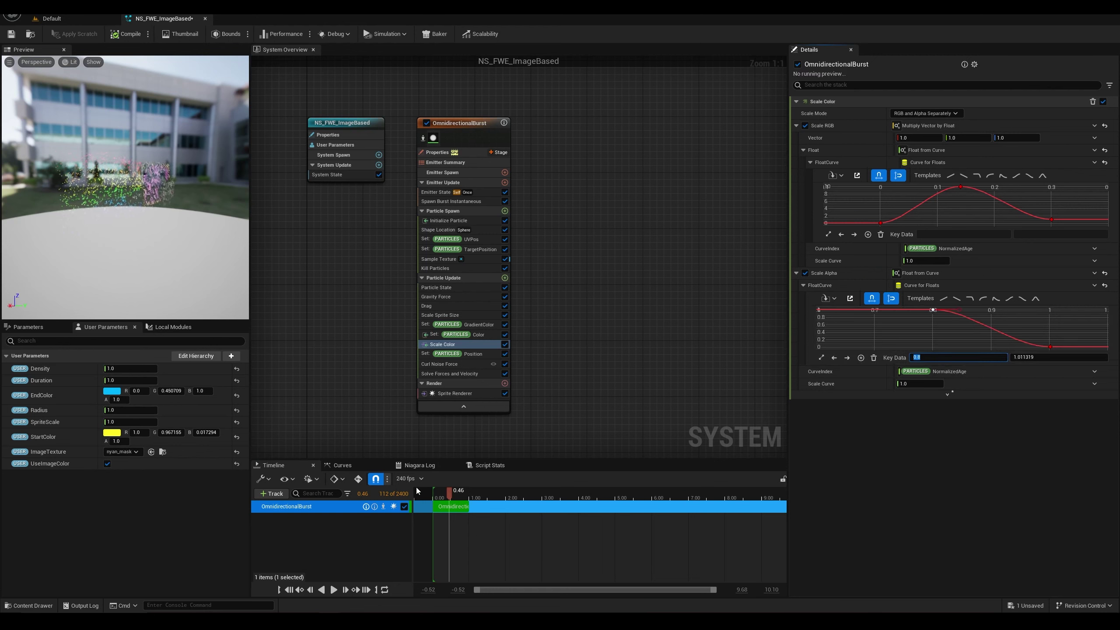
pyautogui.moveTo(450, 499)
pyautogui.mouseDown()
pyautogui.moveTo(436, 497)
pyautogui.moveTo(469, 494)
pyautogui.moveTo(431, 495)
pyautogui.moveTo(445, 496)
pyautogui.mouseUp()
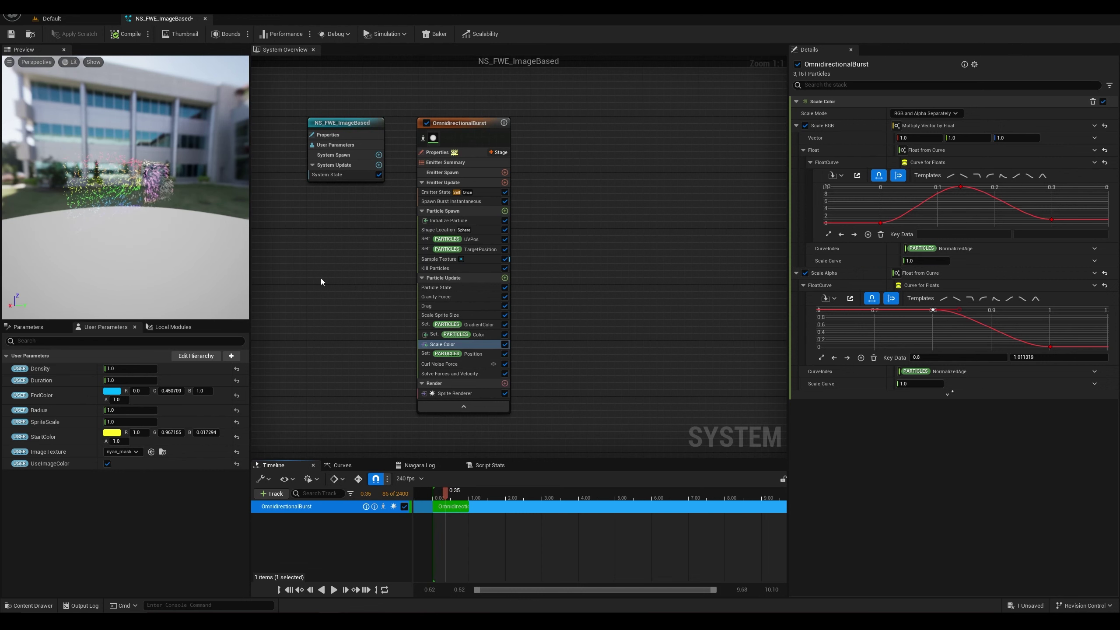
pyautogui.click(10, 36)
# Step: Close the Niagara system and open the BP_Fireworks_Rocket blueprint from the Tutorial folder
pyautogui.middleClick(176, 21)
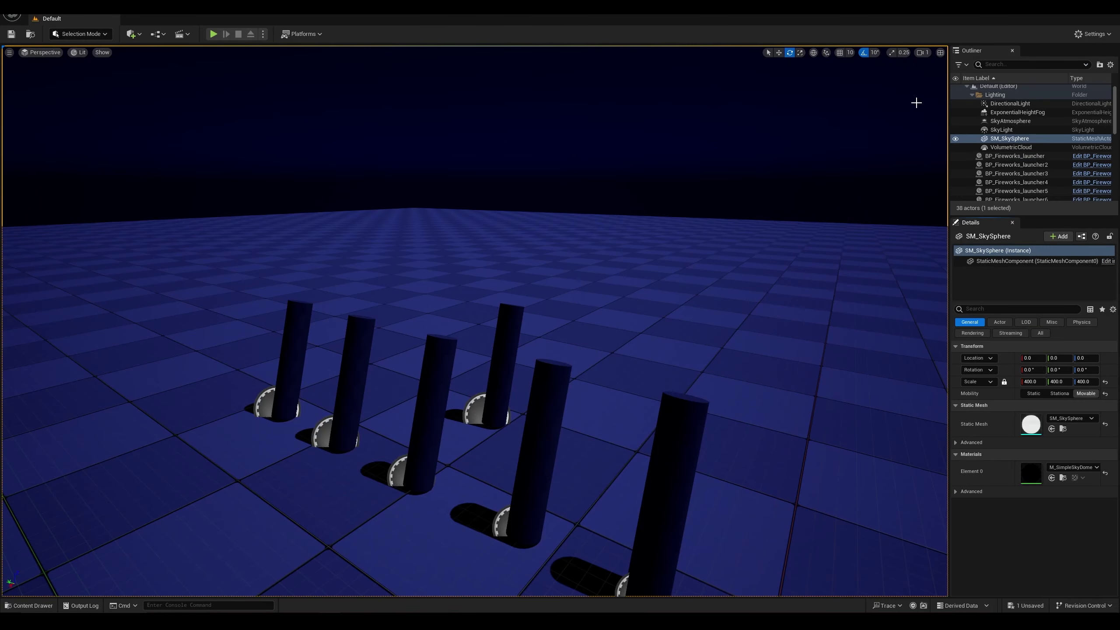
pyautogui.click(28, 605)
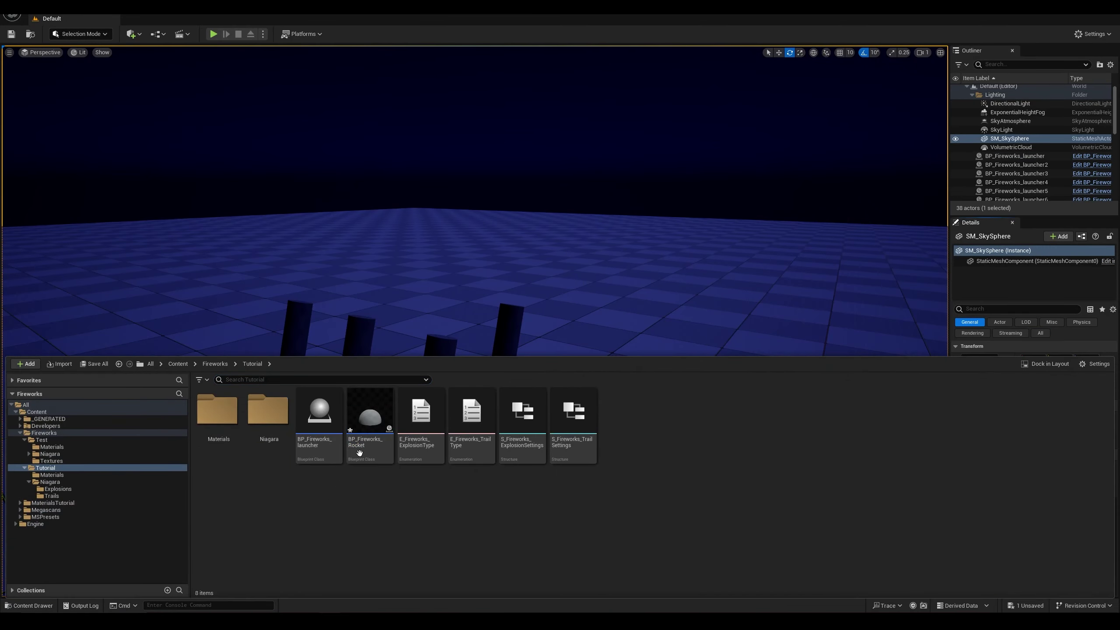
pyautogui.doubleClick(418, 413)
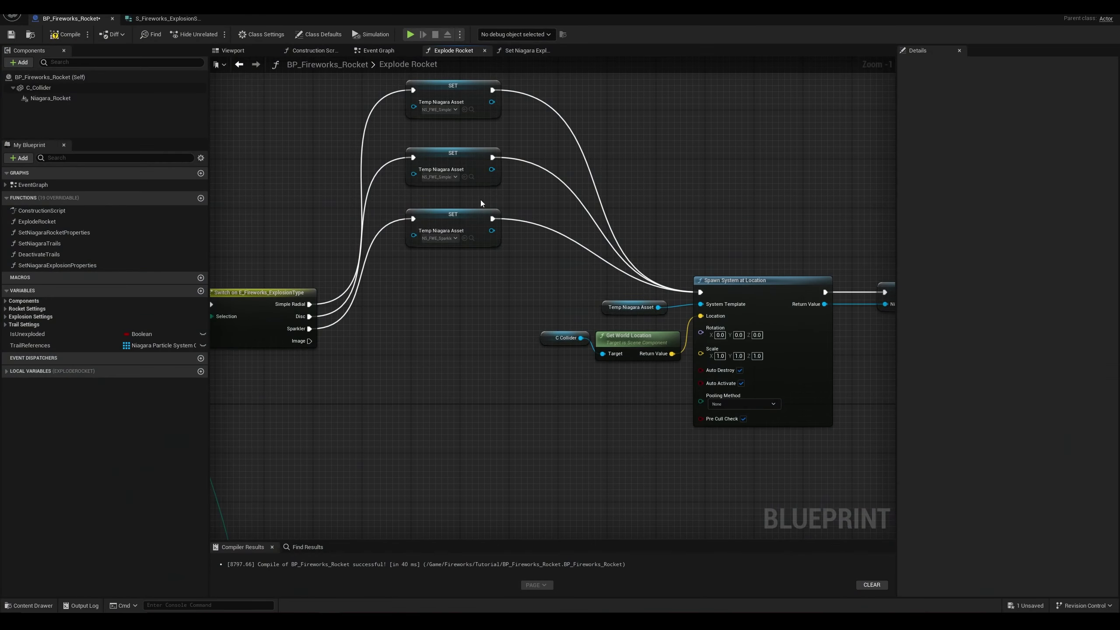
# Step: Duplicate the Sparkler branch's Set Temp Niagara Asset node and assign NS_FWE_ImageBased to the copy
pyautogui.click(448, 221)
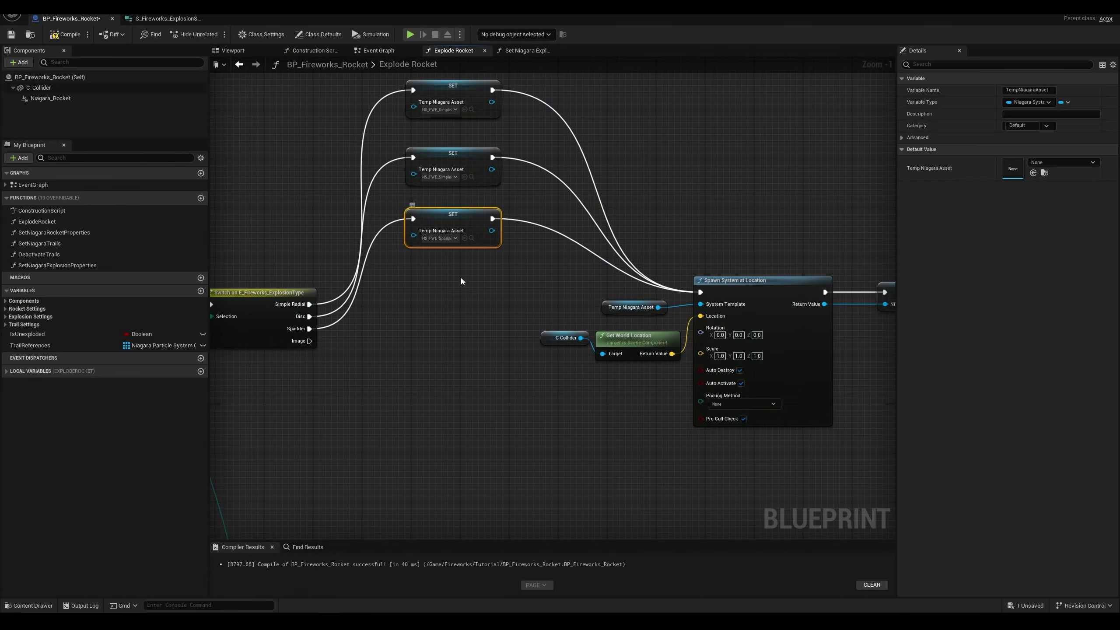
pyautogui.hotkey('ctrl', 'c')
pyautogui.hotkey('ctrl', 'v')
pyautogui.moveTo(457, 292); pyautogui.dragTo(462, 293)
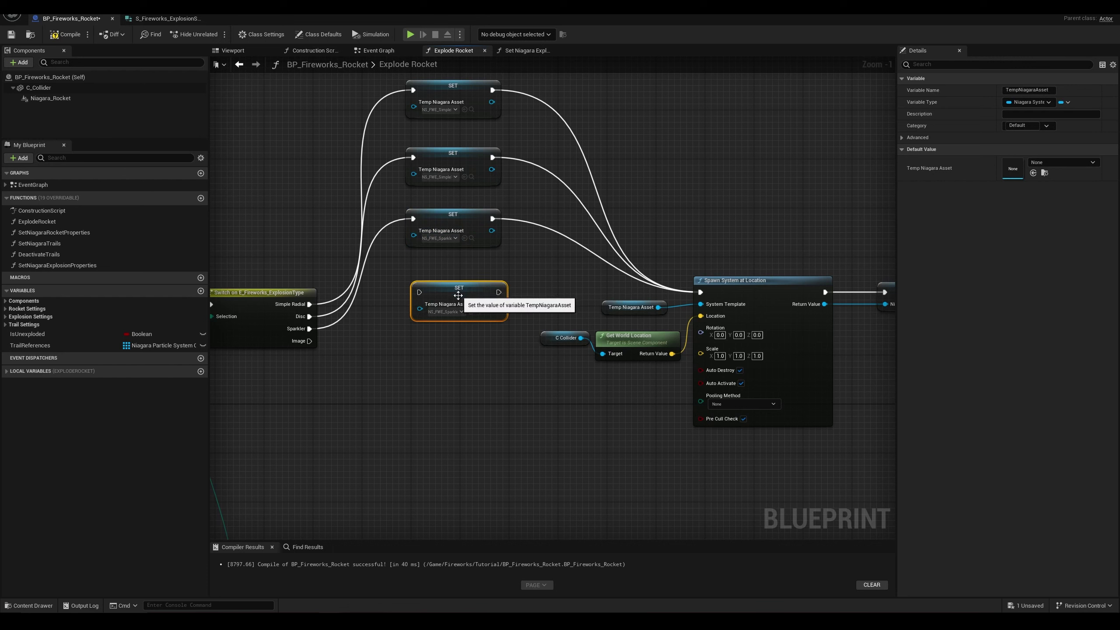
pyautogui.click(454, 312)
pyautogui.write('fwe')
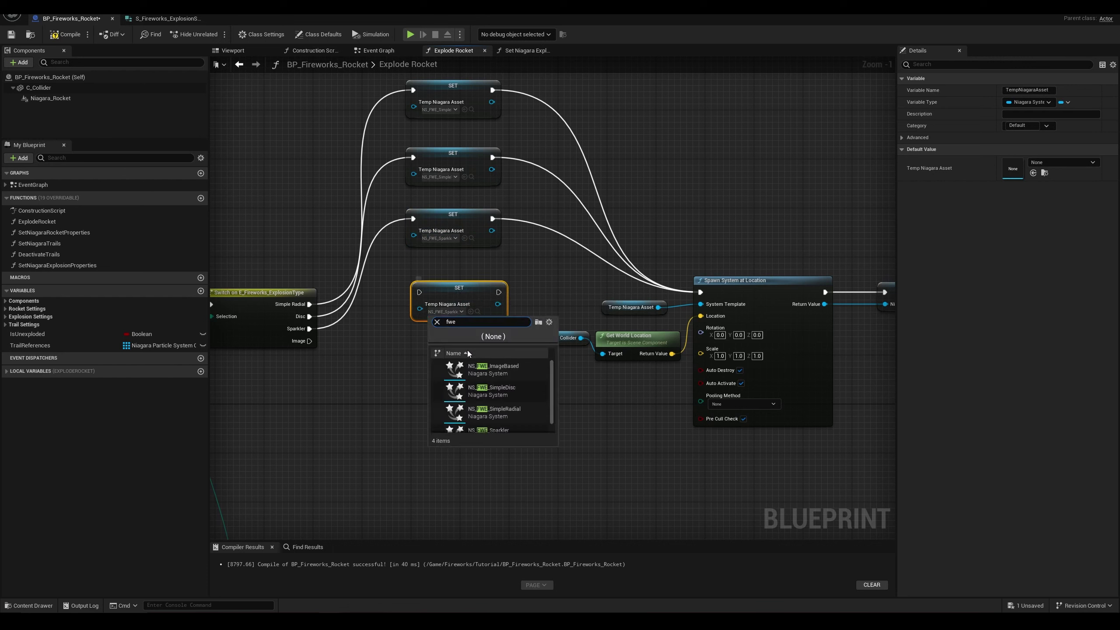
pyautogui.click(492, 371)
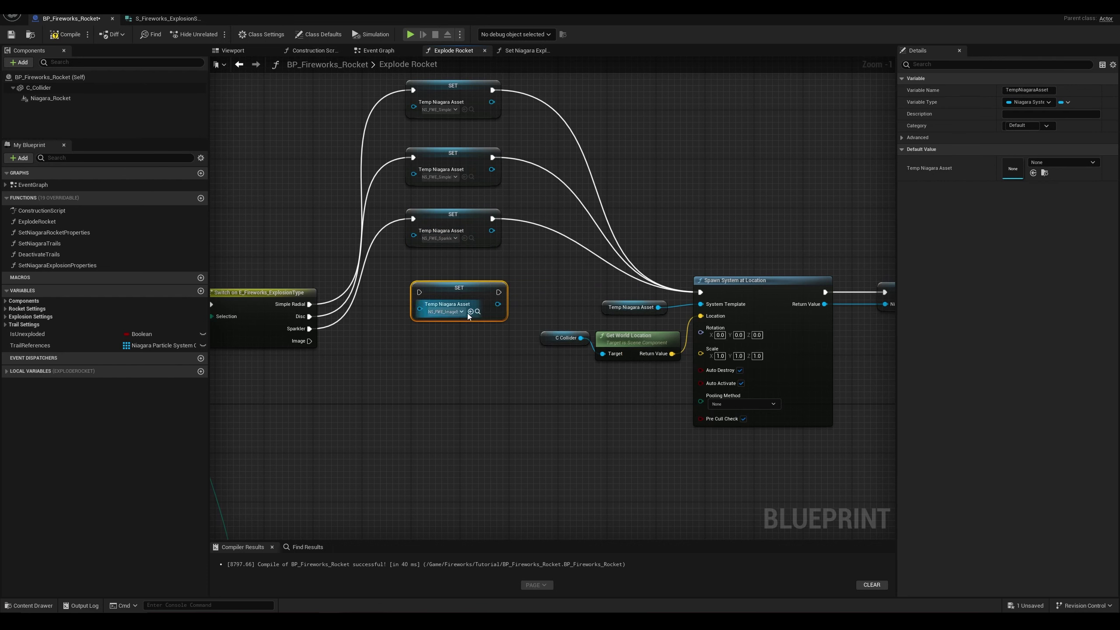
# Step: Wire the switch's Image output through the new Set node into Spawn System at Location, and align the node below the others
pyautogui.moveTo(310, 342); pyautogui.dragTo(419, 292)
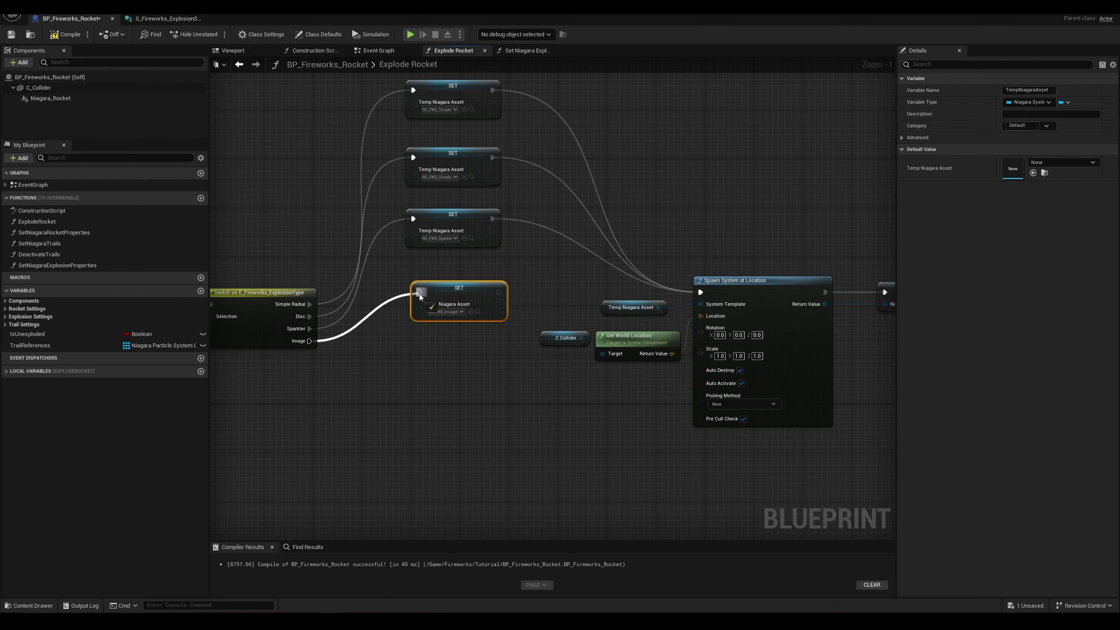
pyautogui.moveTo(491, 305); pyautogui.dragTo(701, 292)
pyautogui.moveTo(465, 287); pyautogui.dragTo(465, 281)
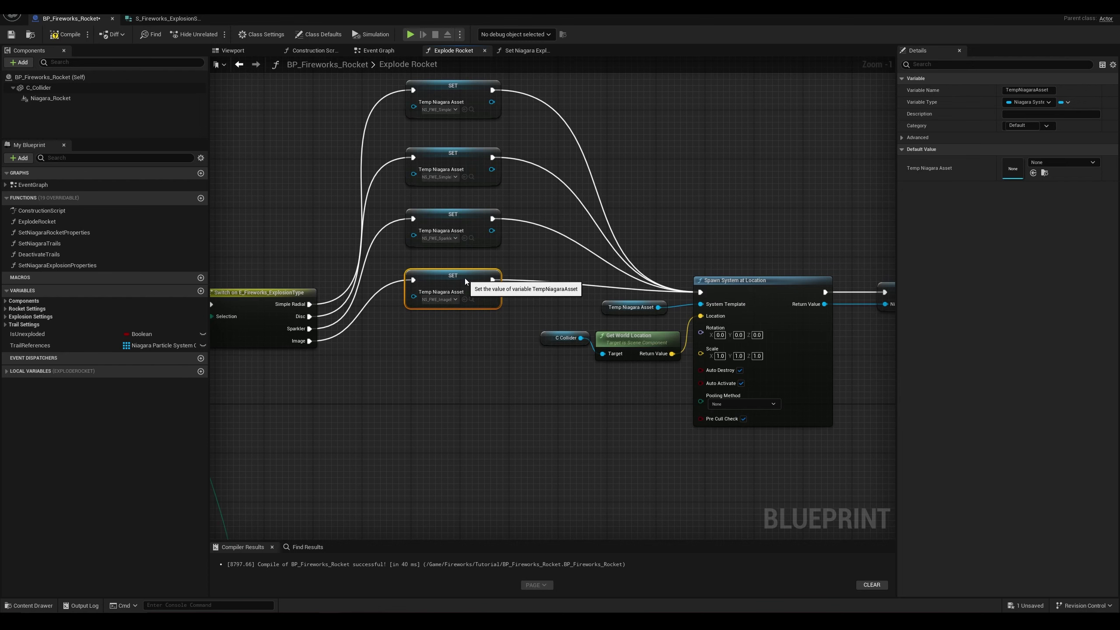
pyautogui.click(505, 391)
# Step: Open the Set Niagara Explosion Properties function and shift all Set Niagara Variable nodes with their reroutes right to free space before them
pyautogui.moveTo(456, 397); pyautogui.dragTo(436, 445, button='right')
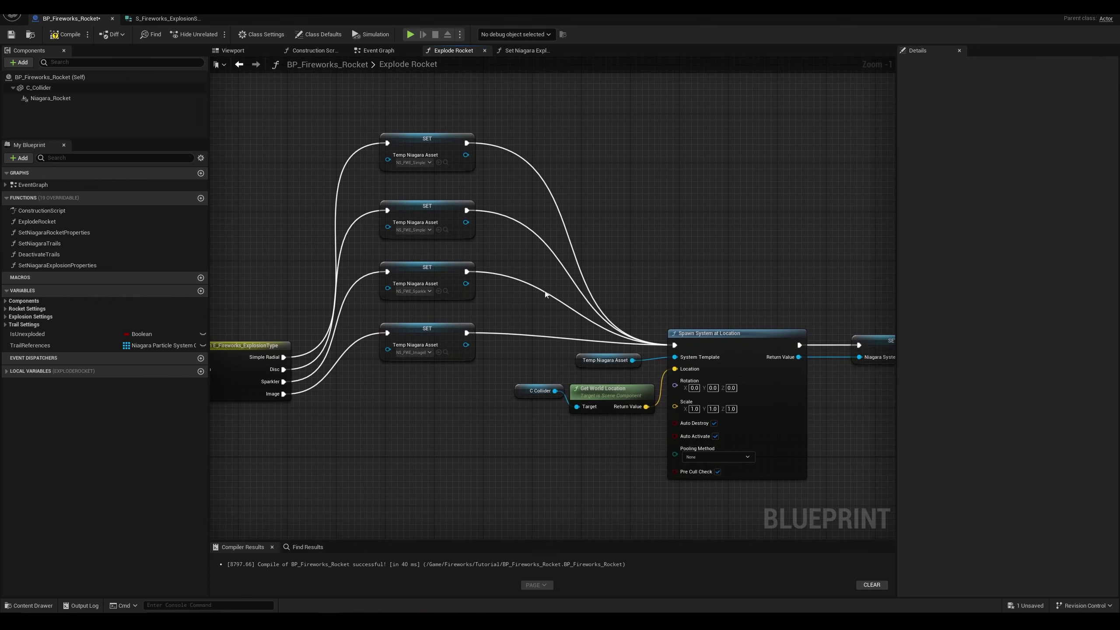
pyautogui.moveTo(633, 239); pyautogui.dragTo(414, 216, button='right')
pyautogui.moveTo(466, 241); pyautogui.dragTo(425, 208, button='right')
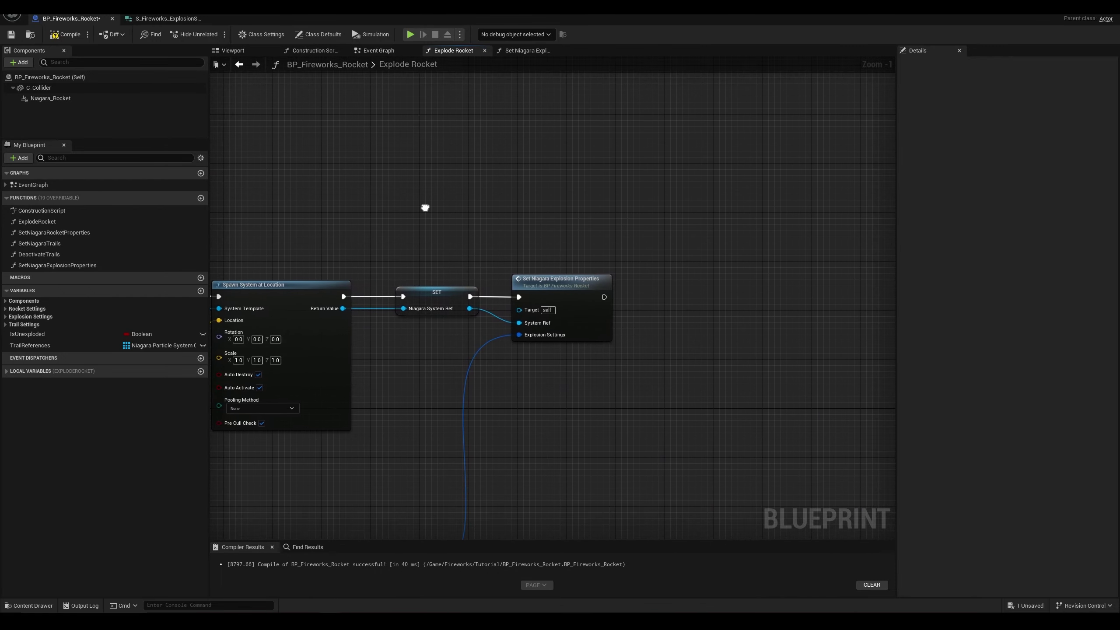
pyautogui.doubleClick(566, 279)
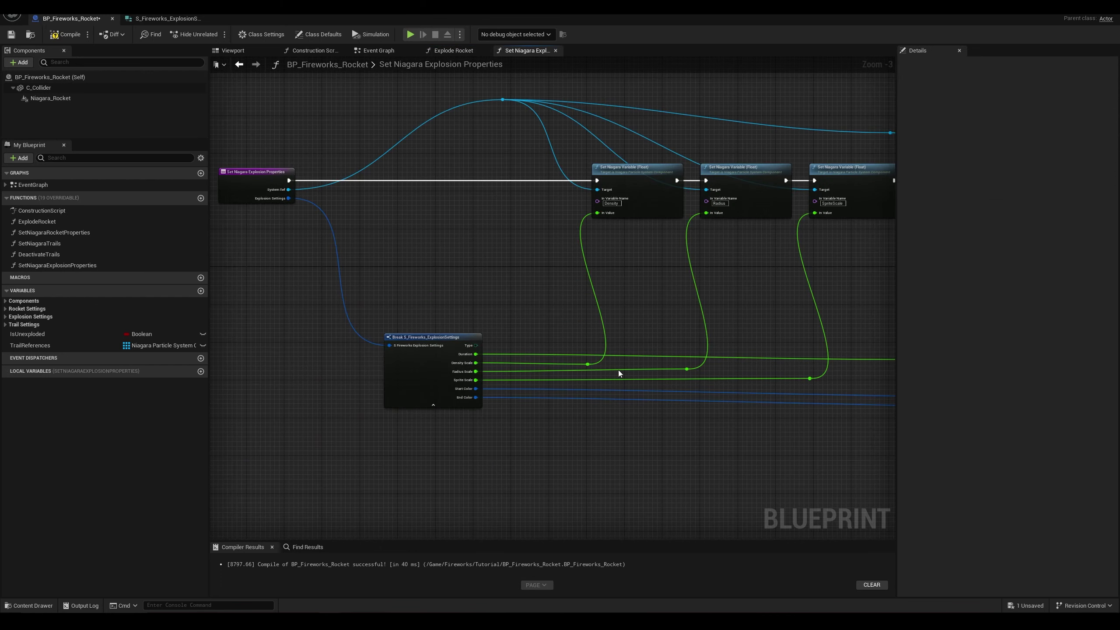
pyautogui.scroll(-2, 477, 296)
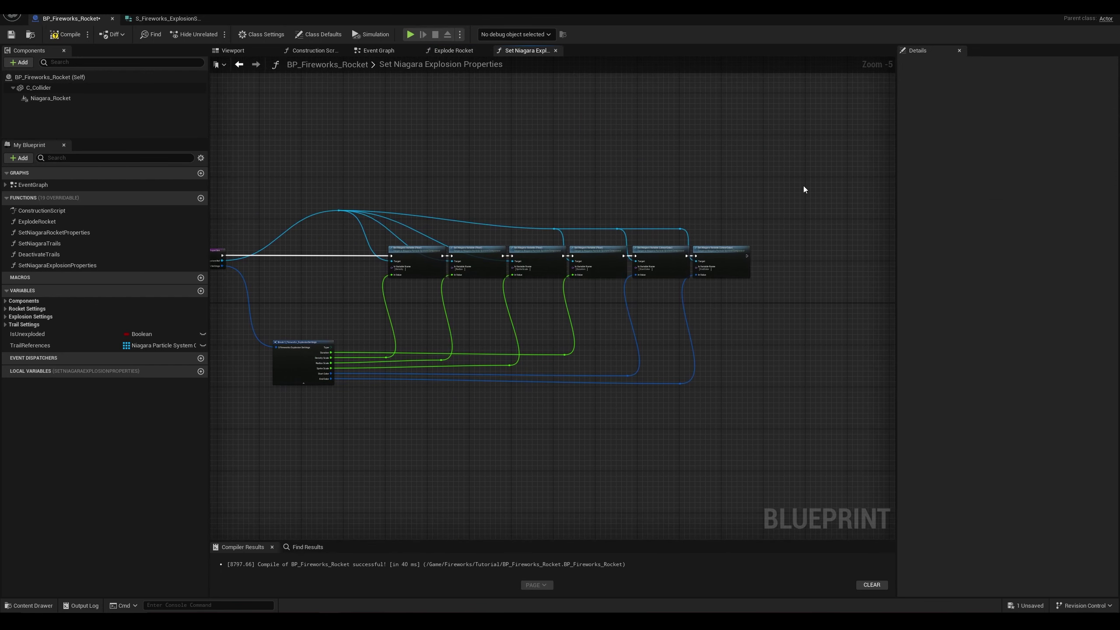
pyautogui.moveTo(802, 189); pyautogui.dragTo(359, 415)
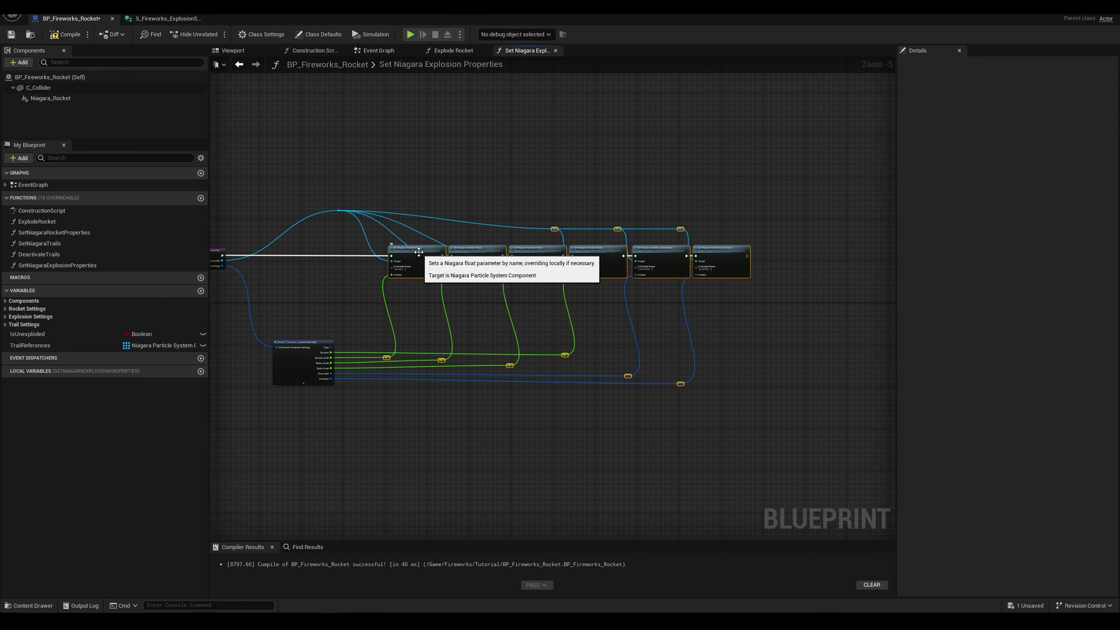
pyautogui.moveTo(427, 253); pyautogui.dragTo(534, 253)
pyautogui.click(400, 304)
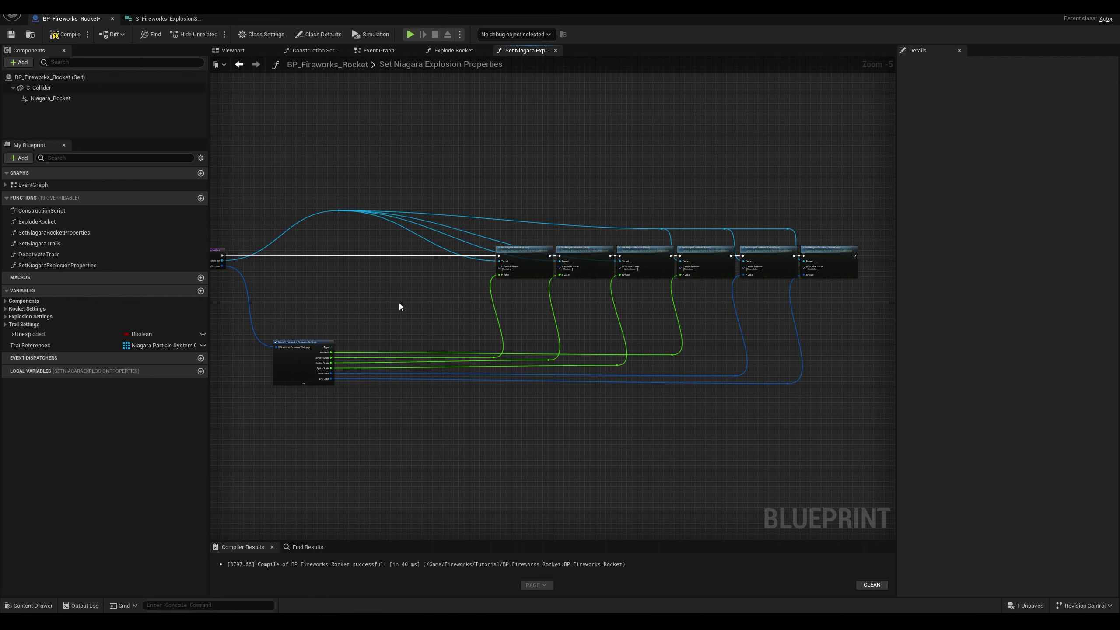
pyautogui.moveTo(330, 336); pyautogui.dragTo(453, 322, button='right')
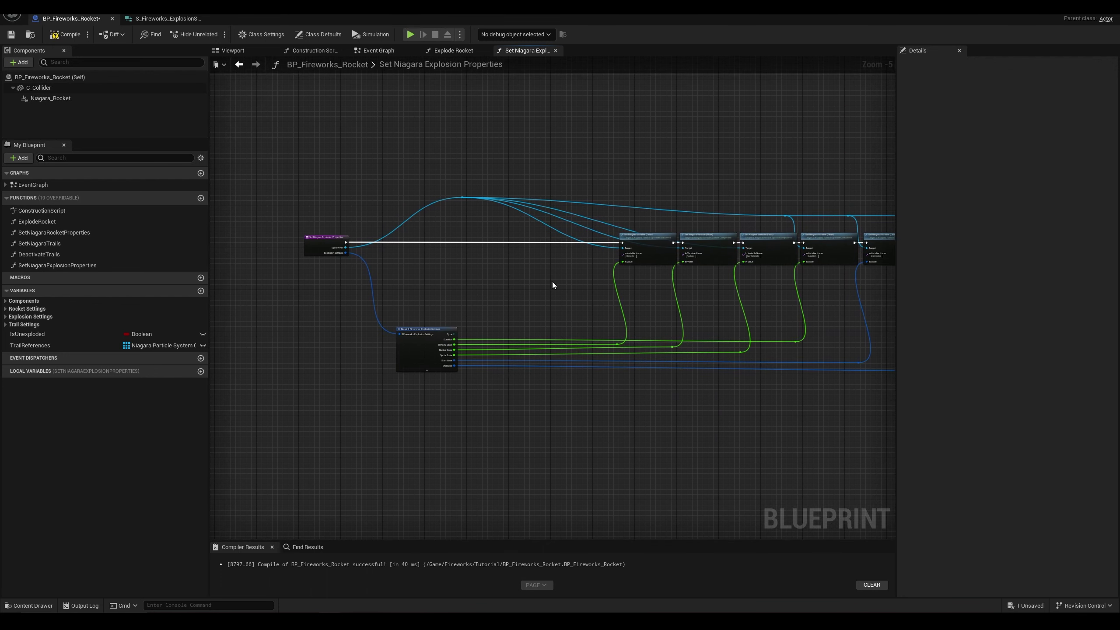
pyautogui.scroll(3, 552, 284)
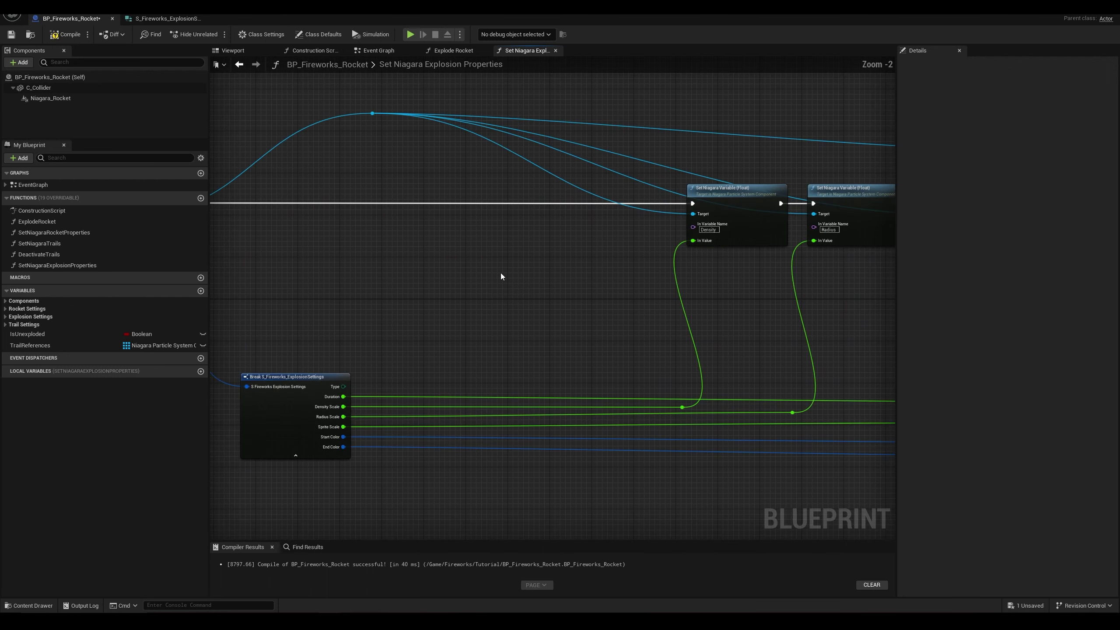
# Step: Open the S_Fireworks_ExplosionSettings structure and add two new member variables to it
pyautogui.click(27, 606)
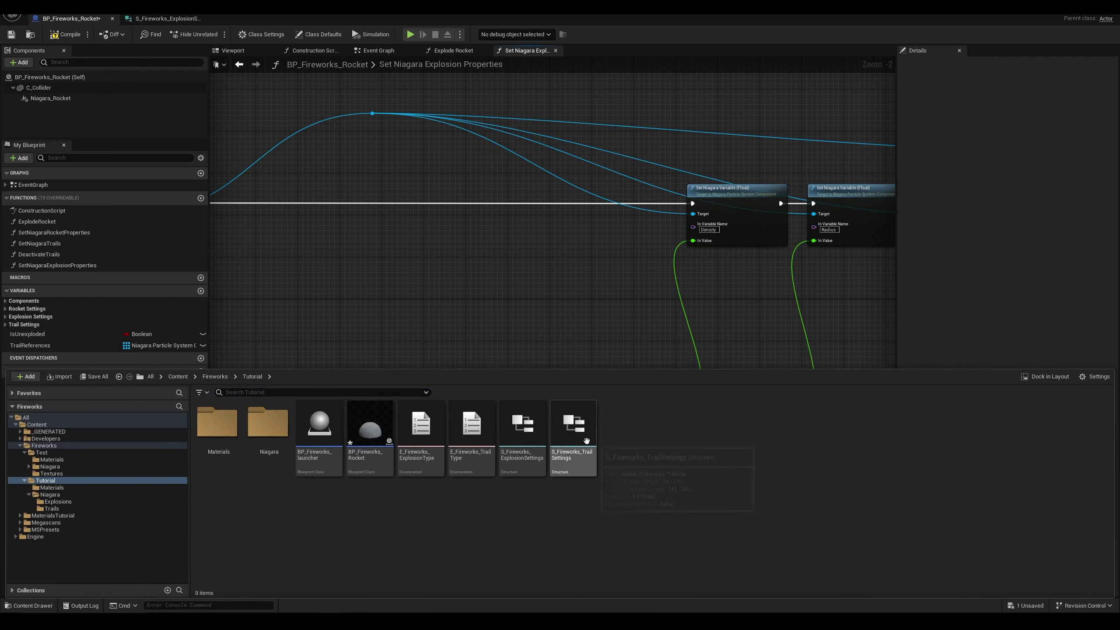
pyautogui.click(525, 423)
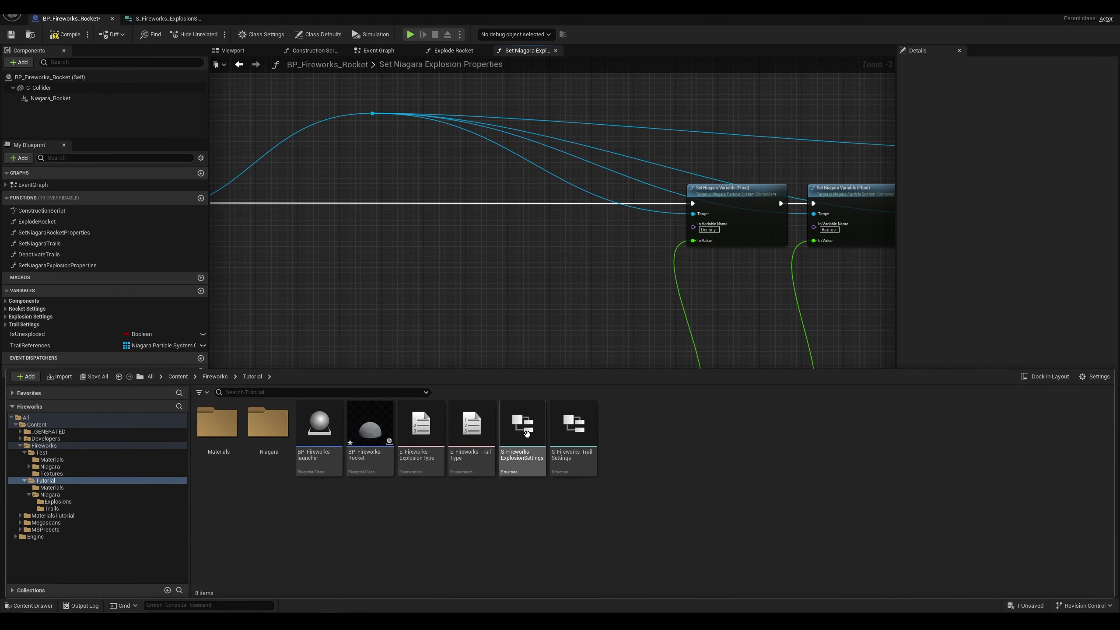
pyautogui.doubleClick(524, 423)
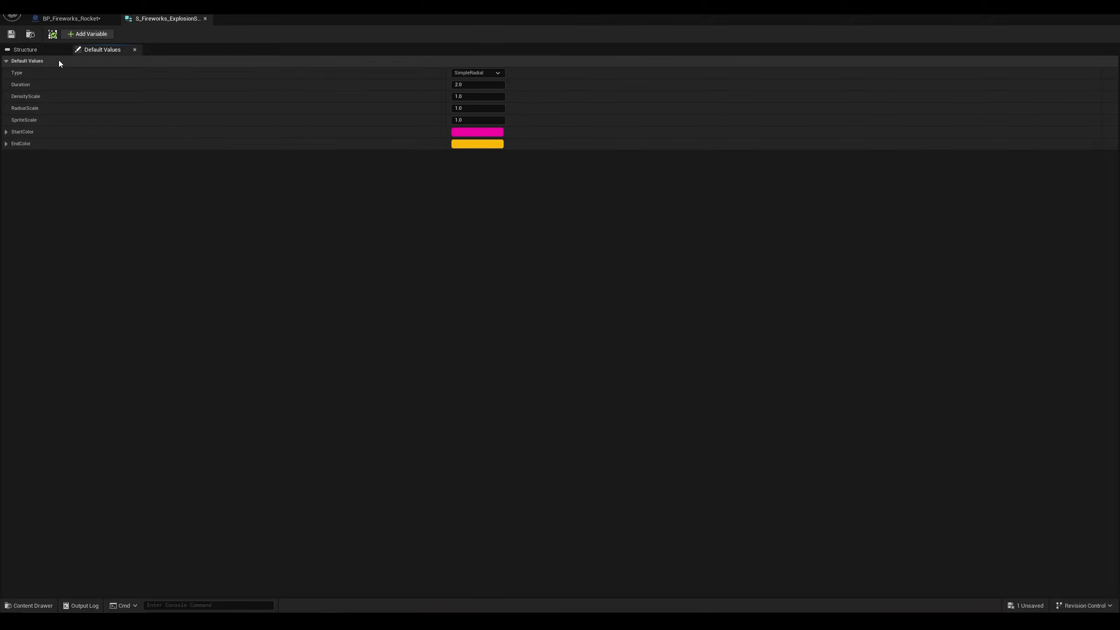
pyautogui.click(90, 35)
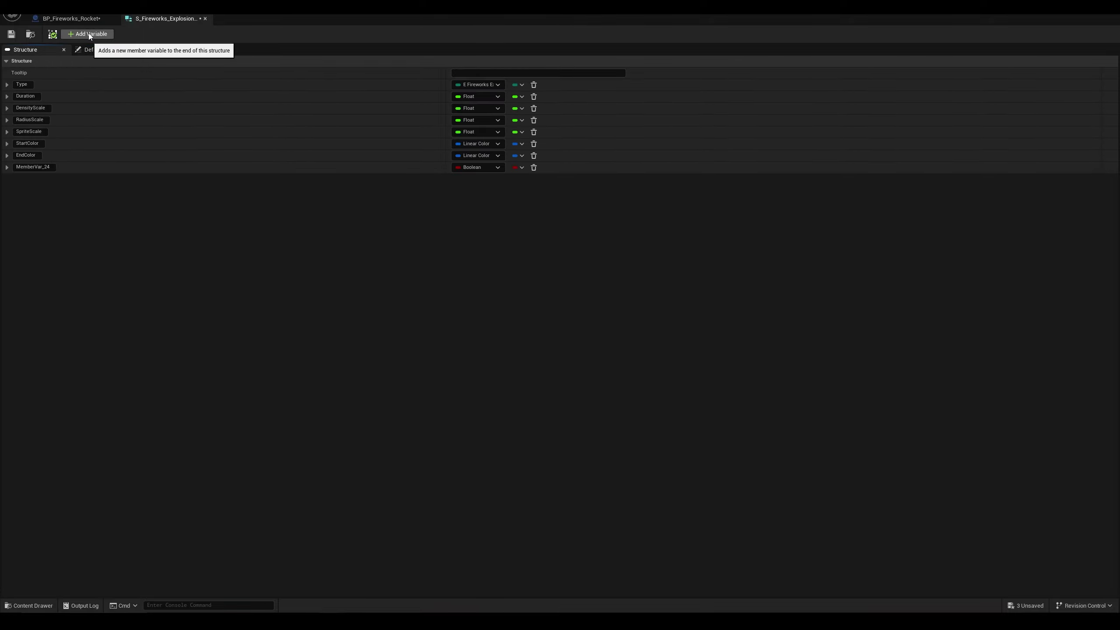
pyautogui.click(89, 35)
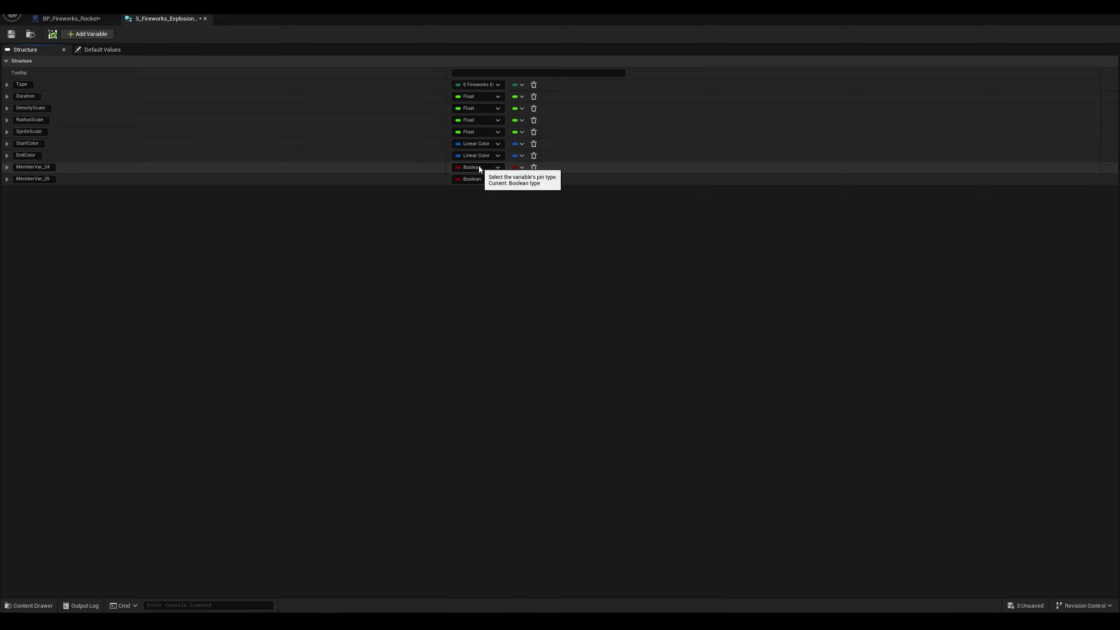
# Step: Make the first new variable a Texture 2D object reference named ImageTexture, and rename the second, Boolean one UseImageColor
pyautogui.click(468, 169)
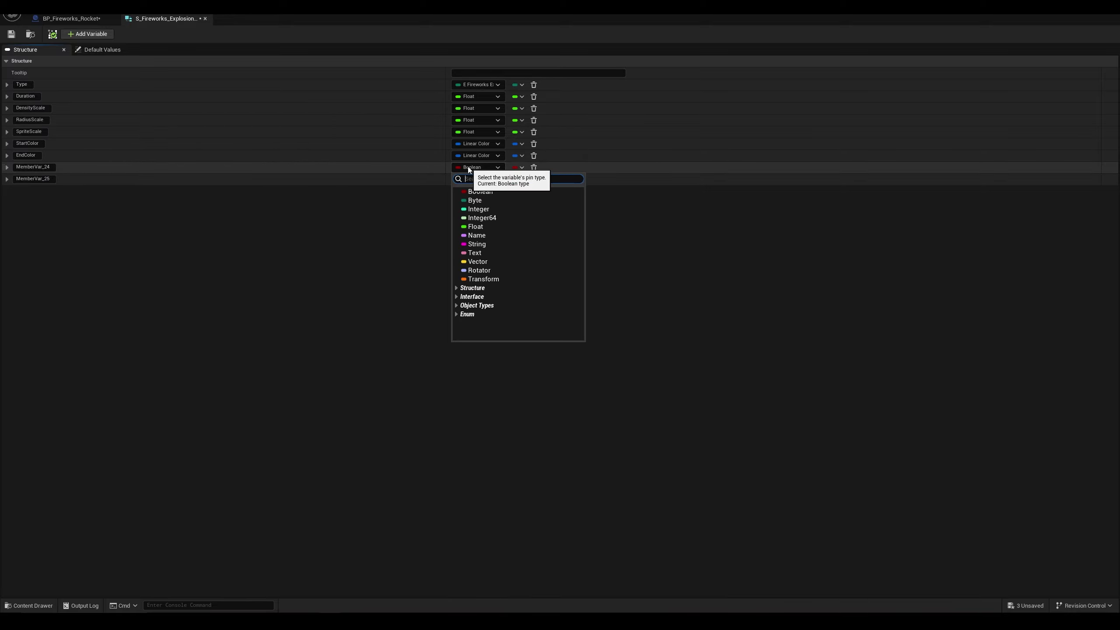
pyautogui.write('texture2d')
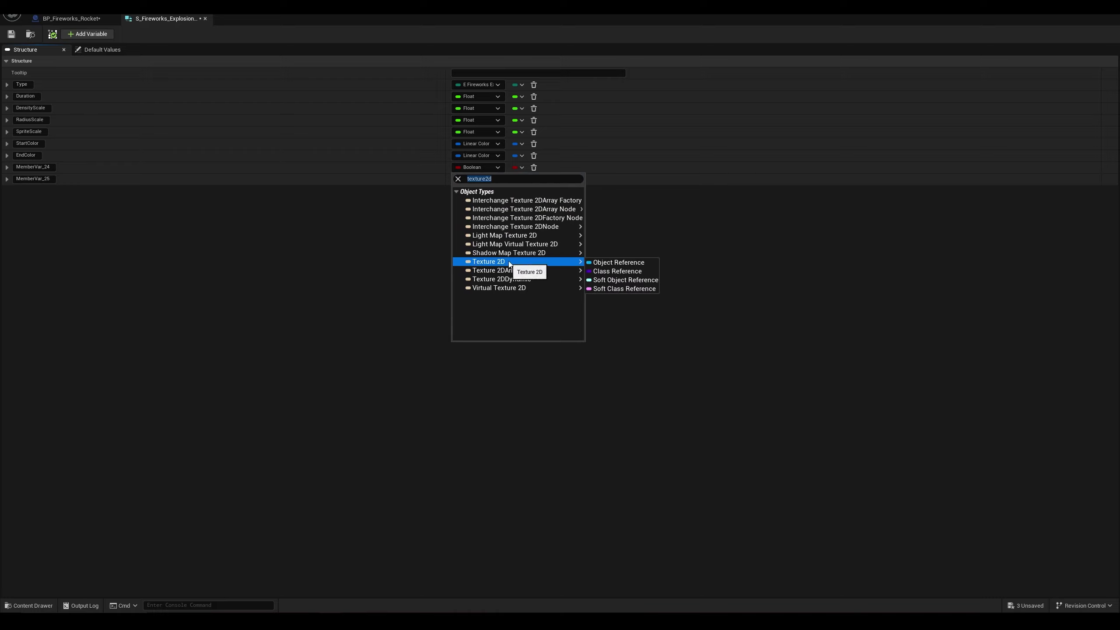
pyautogui.click(621, 264)
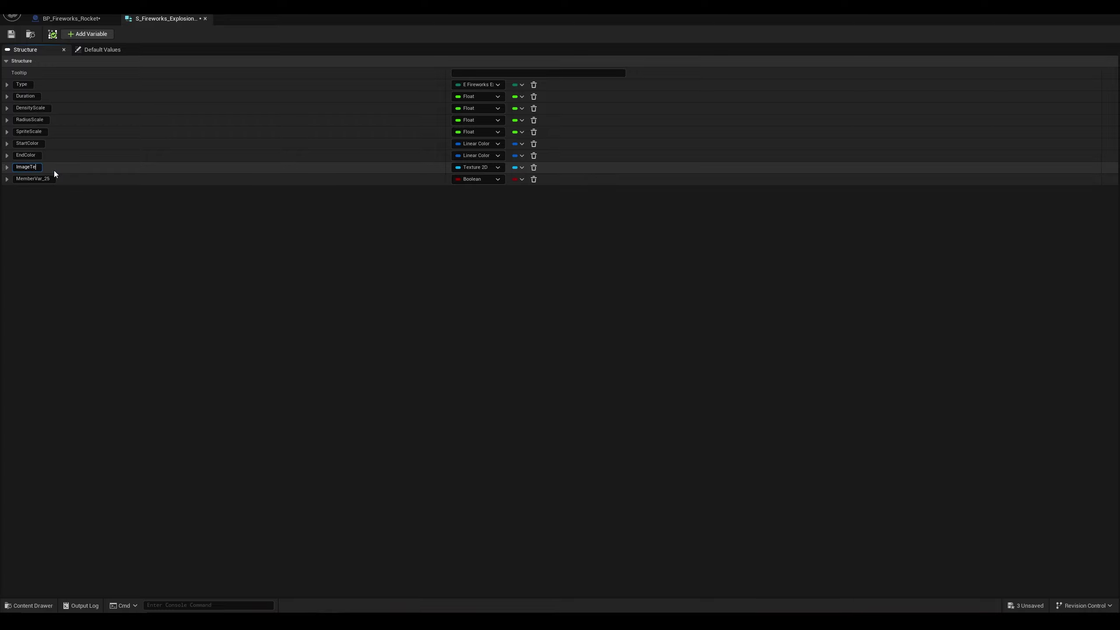
pyautogui.click(46, 178)
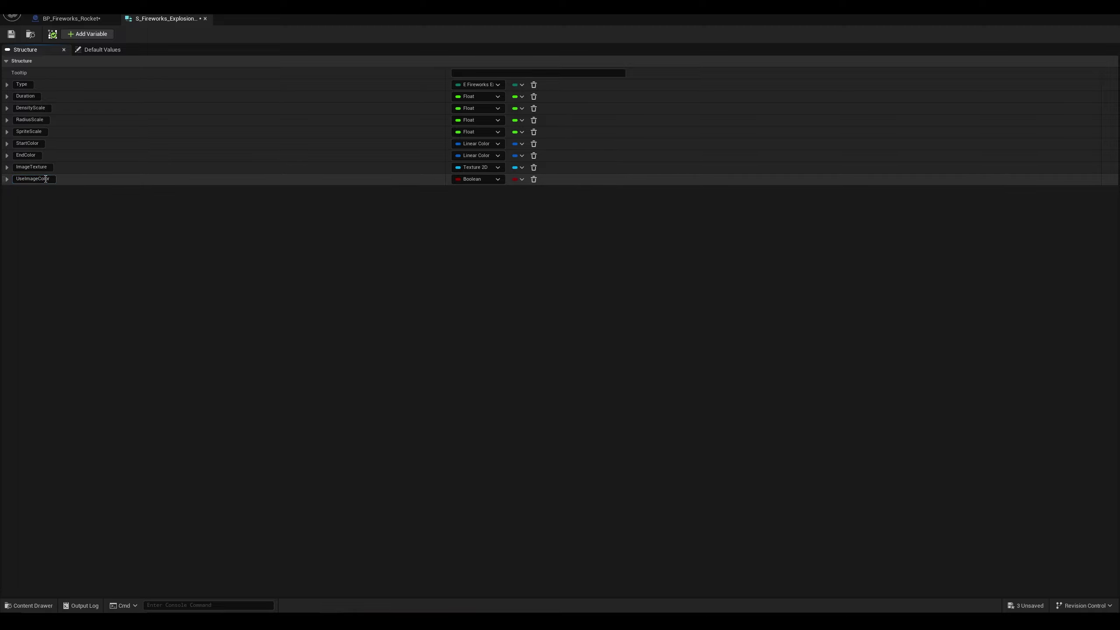
# Step: Set the structure's default values to UseImageColor enabled and nyan_mask as ImageTexture, and save the structure
pyautogui.click(95, 49)
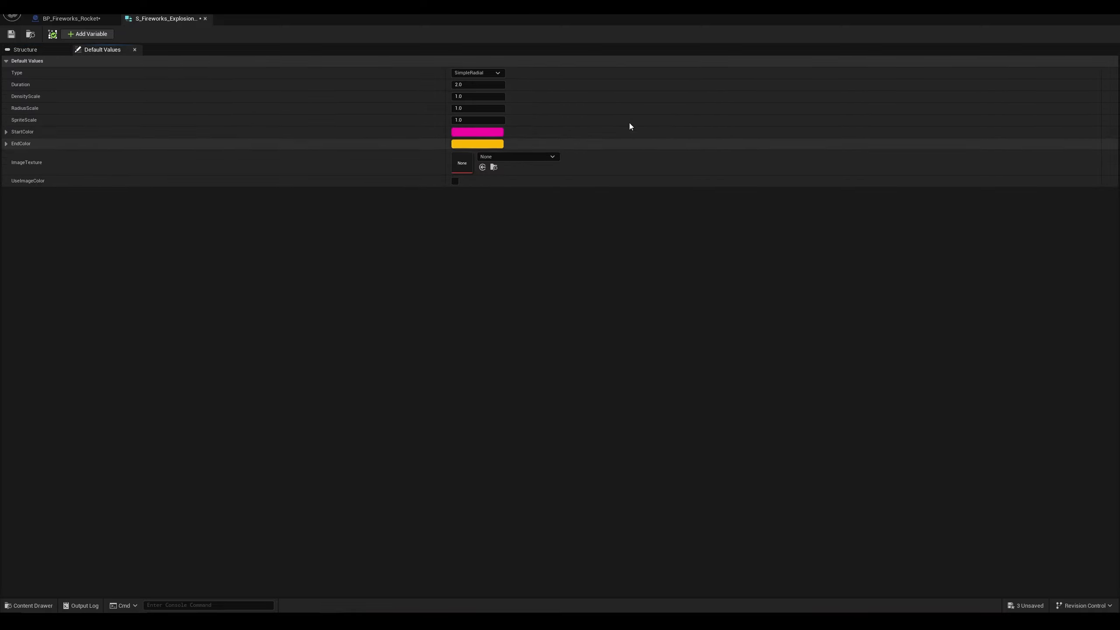
pyautogui.click(455, 180)
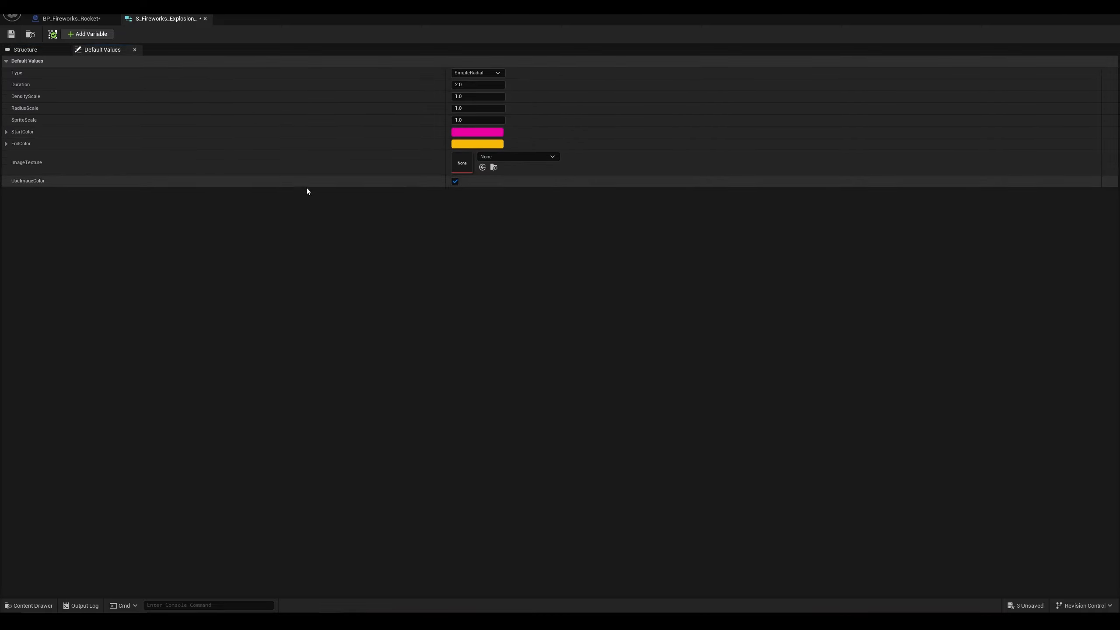
pyautogui.click(496, 158)
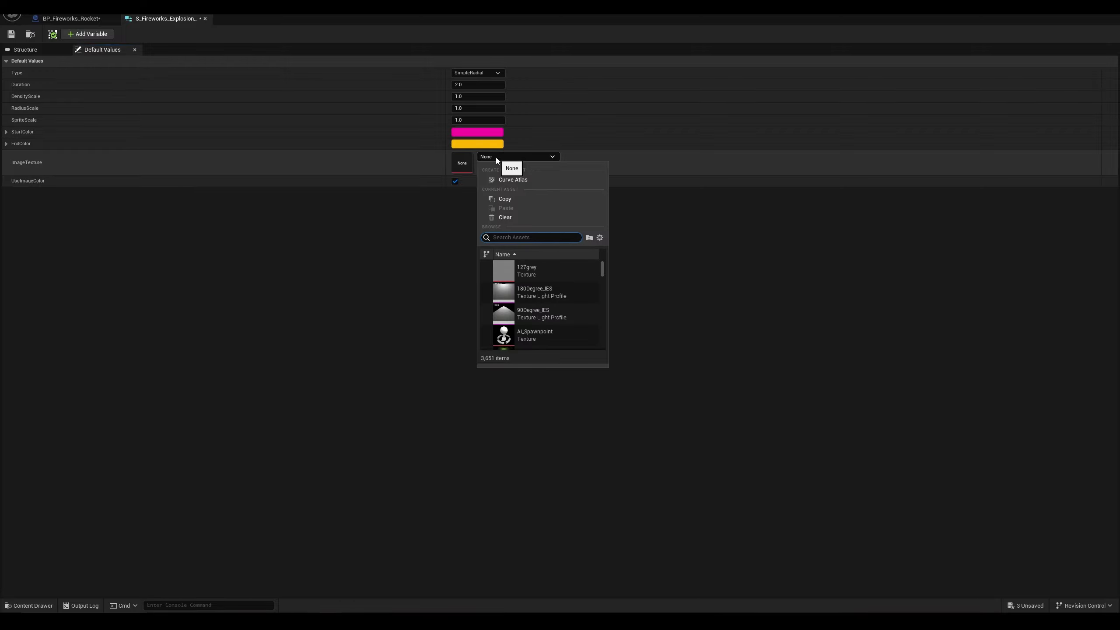
pyautogui.write('nya')
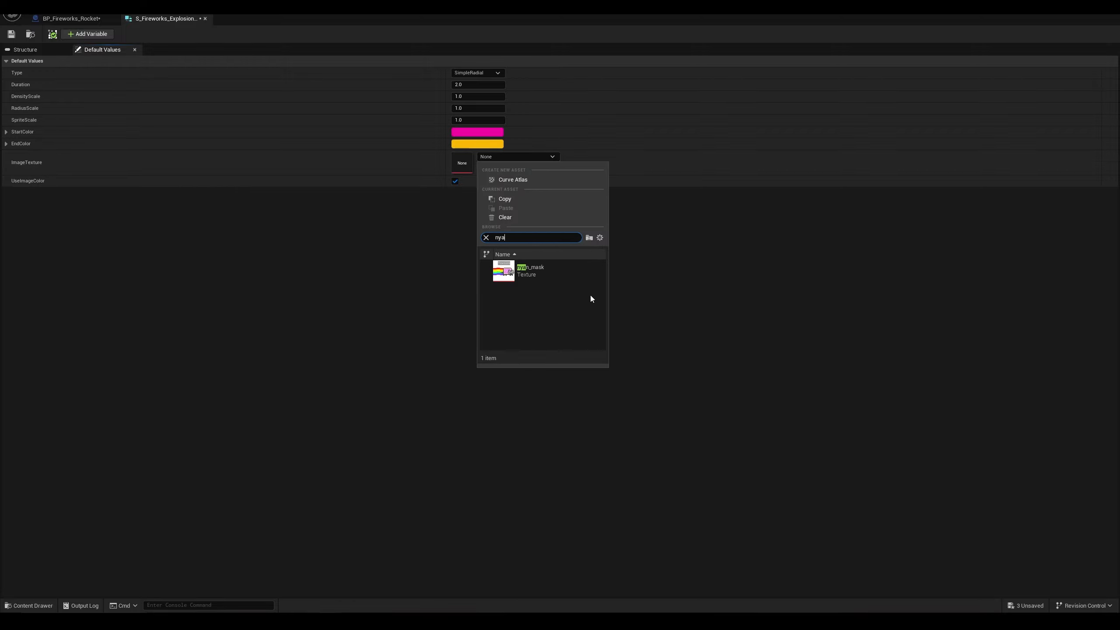
pyautogui.click(524, 271)
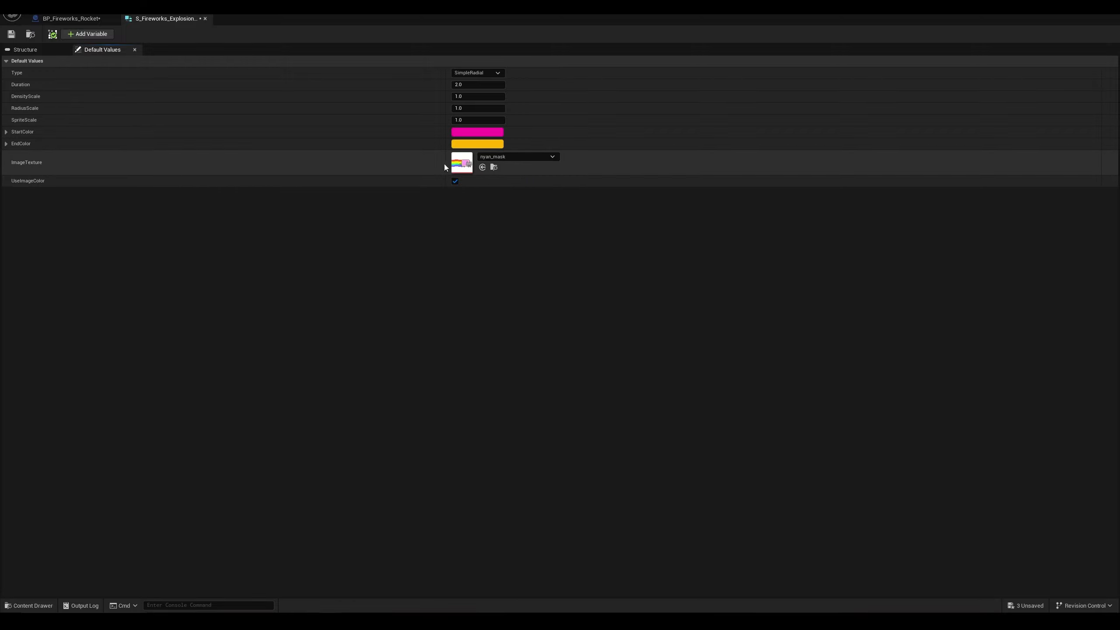
pyautogui.click(9, 37)
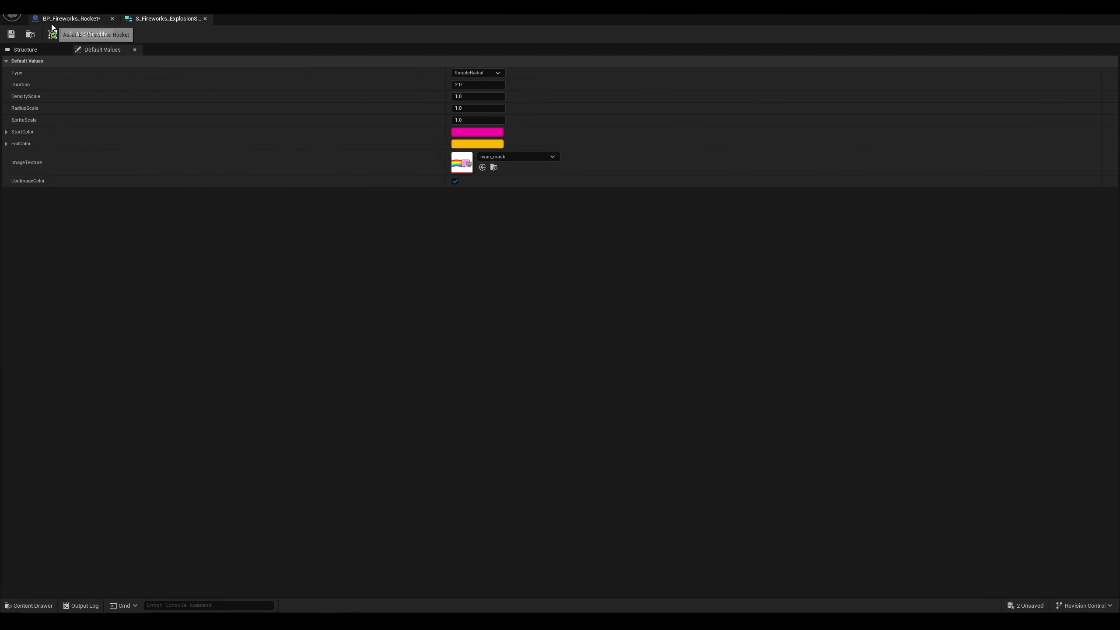
# Step: Return to the BP_Fireworks_Rocket blueprint, compile it and save it
pyautogui.click(71, 19)
pyautogui.click(65, 34)
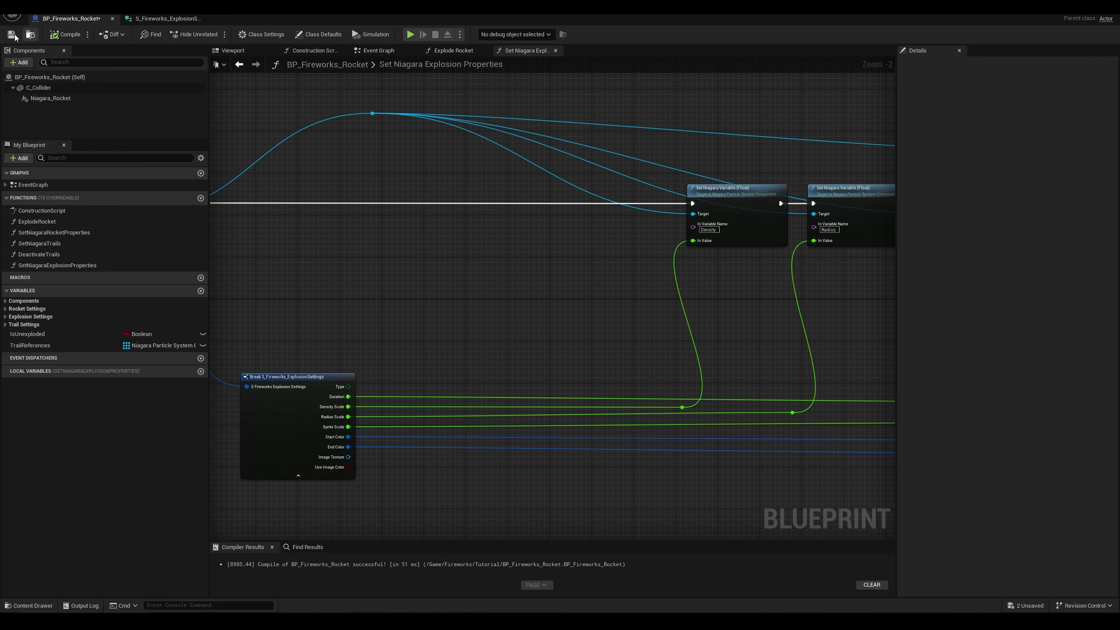
pyautogui.click(11, 34)
# Step: Create a Switch on E_Fireworks_ExplosionType from the Break node's Type, run the function entry's execution into it and place it beside the entry
pyautogui.scroll(-2, 439, 205)
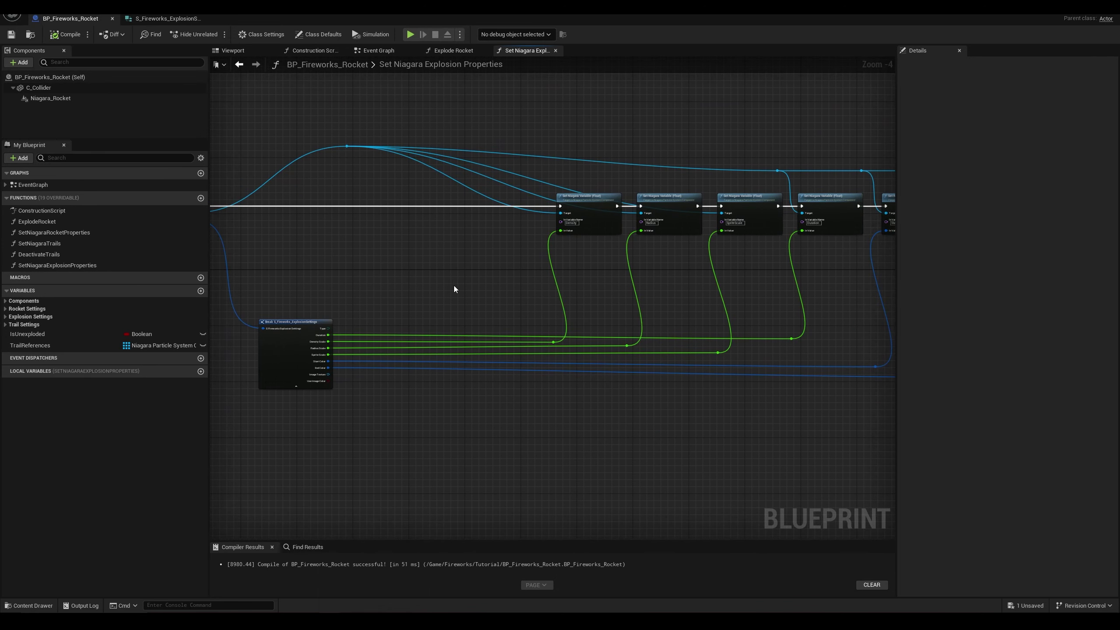
pyautogui.moveTo(453, 285); pyautogui.dragTo(514, 276, button='right')
pyautogui.scroll(1, 500, 274)
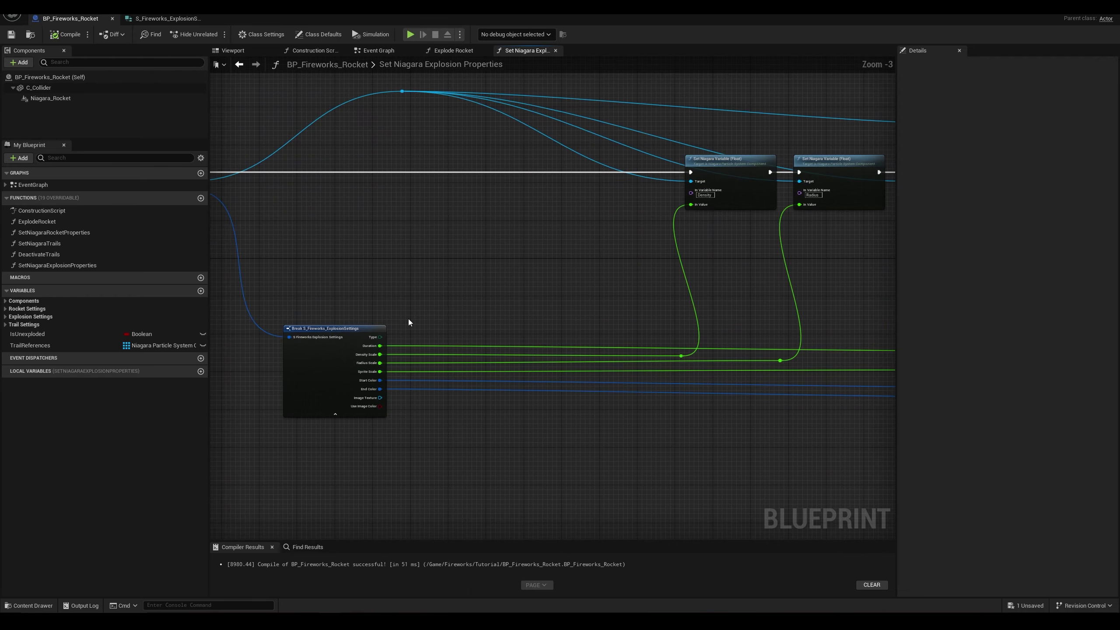
pyautogui.moveTo(379, 338); pyautogui.dragTo(427, 254)
pyautogui.write('swi')
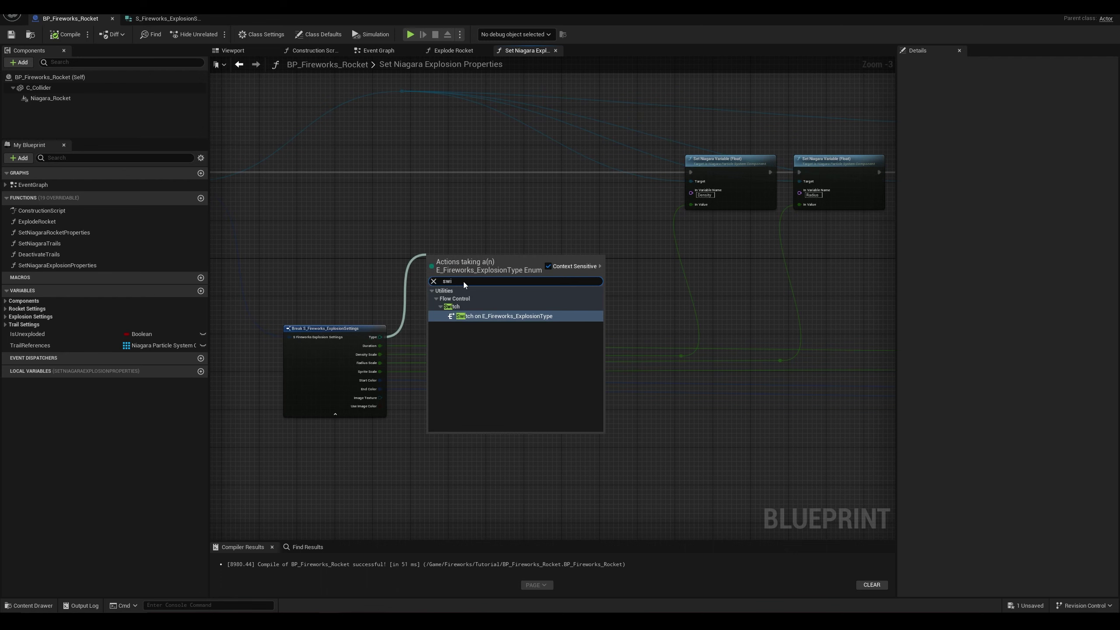
pyautogui.click(479, 317)
pyautogui.moveTo(381, 230); pyautogui.dragTo(464, 222, button='right')
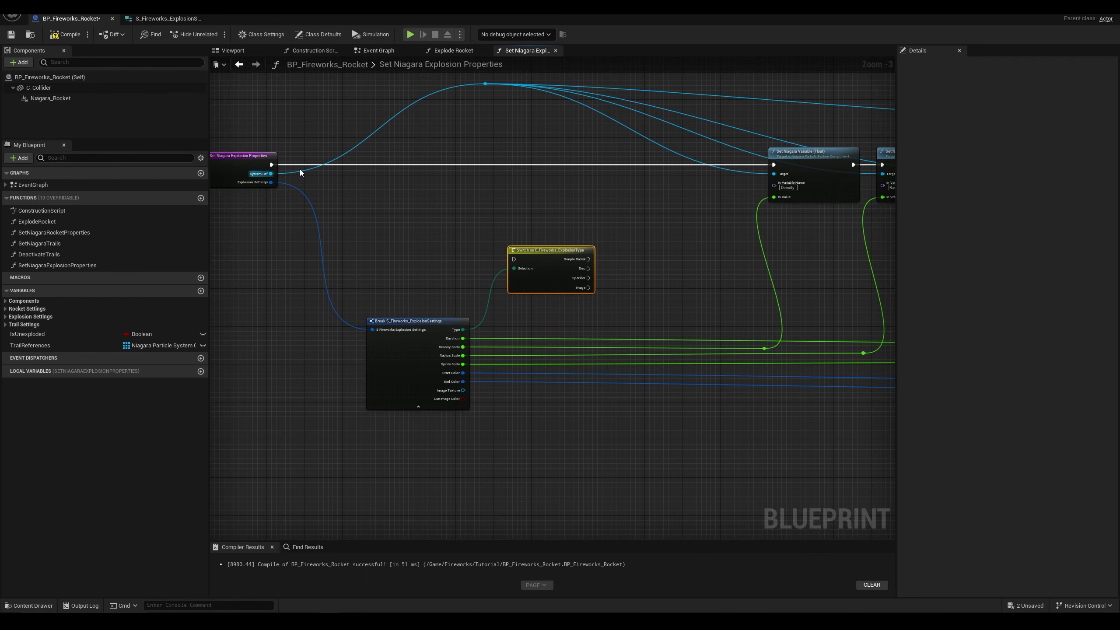
pyautogui.keyDown('ctrl'); pyautogui.moveTo(271, 164); pyautogui.dragTo(469, 161); pyautogui.keyUp('ctrl')
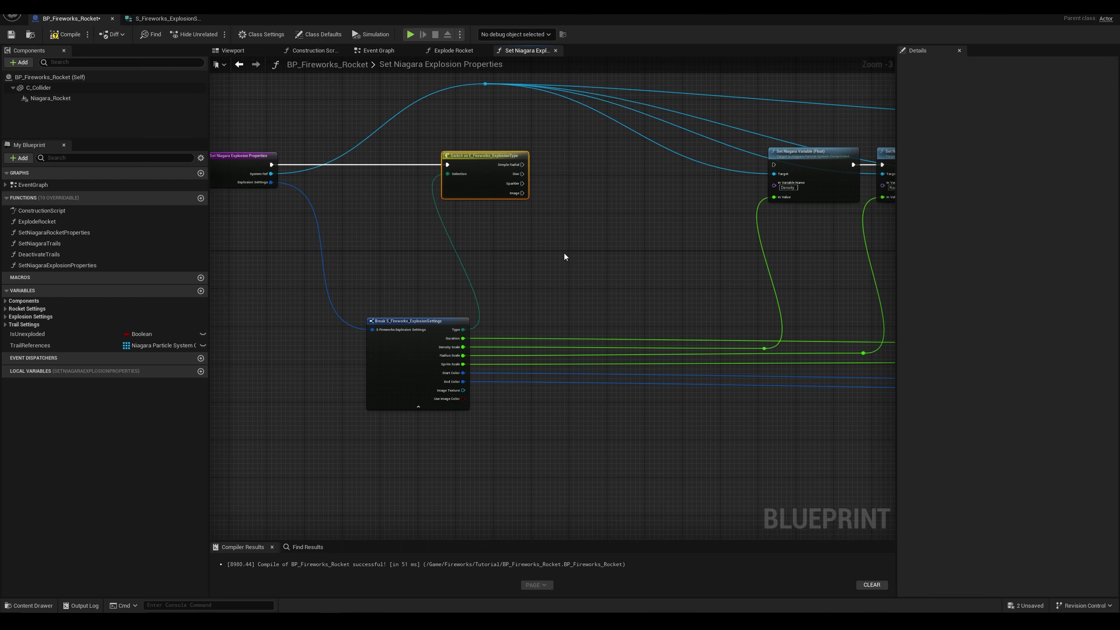
# Step: Connect the switch's Simple Radial, Disc and Sparkler outputs to the execution input of the Density Set Niagara Variable node
pyautogui.moveTo(584, 280); pyautogui.dragTo(385, 259, button='right')
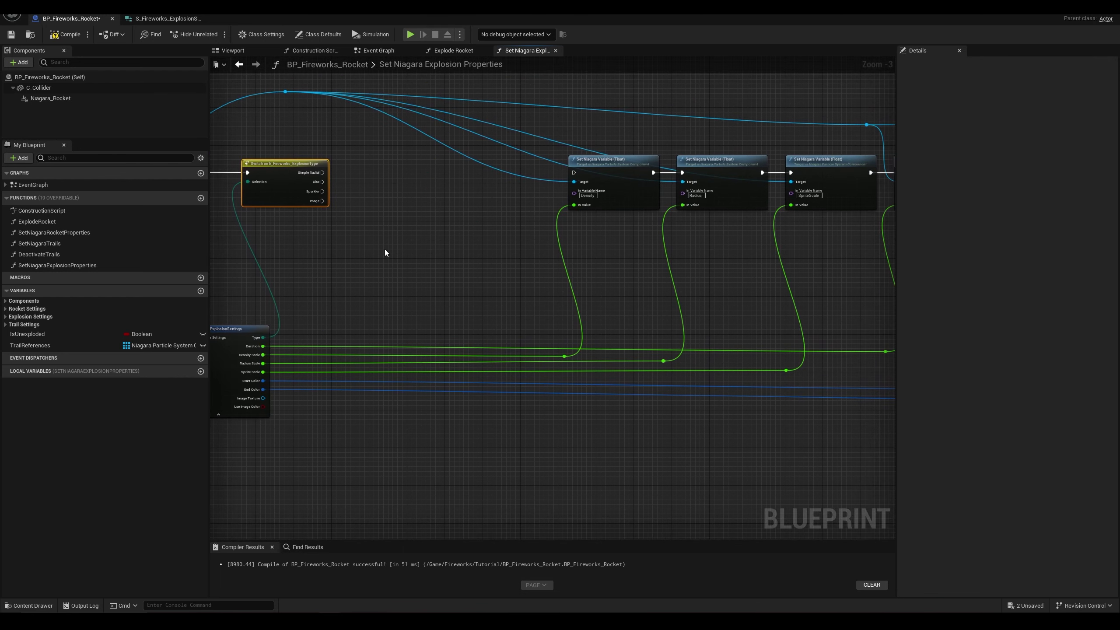
pyautogui.scroll(1, 385, 249)
pyautogui.moveTo(314, 164); pyautogui.dragTo(595, 164)
pyautogui.moveTo(316, 174); pyautogui.dragTo(594, 164)
pyautogui.moveTo(316, 185); pyautogui.dragTo(594, 165)
# Step: Add Set Niagara Variable (Texture) and (Bool) nodes from the system reference reroute and align them side by side below the switch
pyautogui.scroll(-2, 661, 304)
pyautogui.moveTo(663, 305); pyautogui.dragTo(523, 299, button='right')
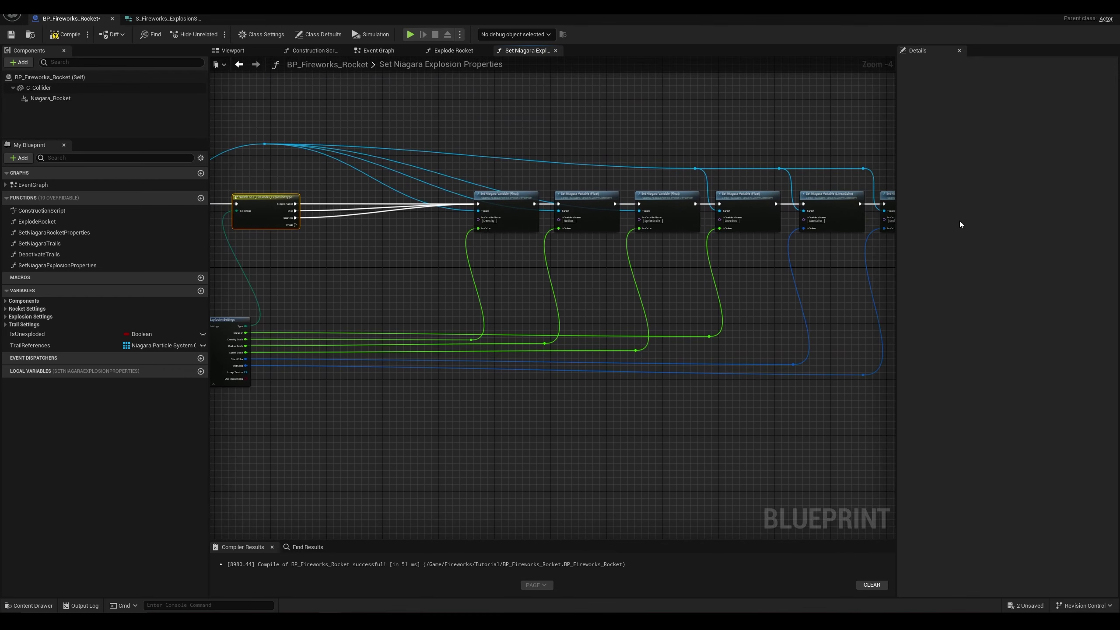
pyautogui.moveTo(608, 301); pyautogui.dragTo(572, 300, button='right')
pyautogui.scroll(2, 493, 277)
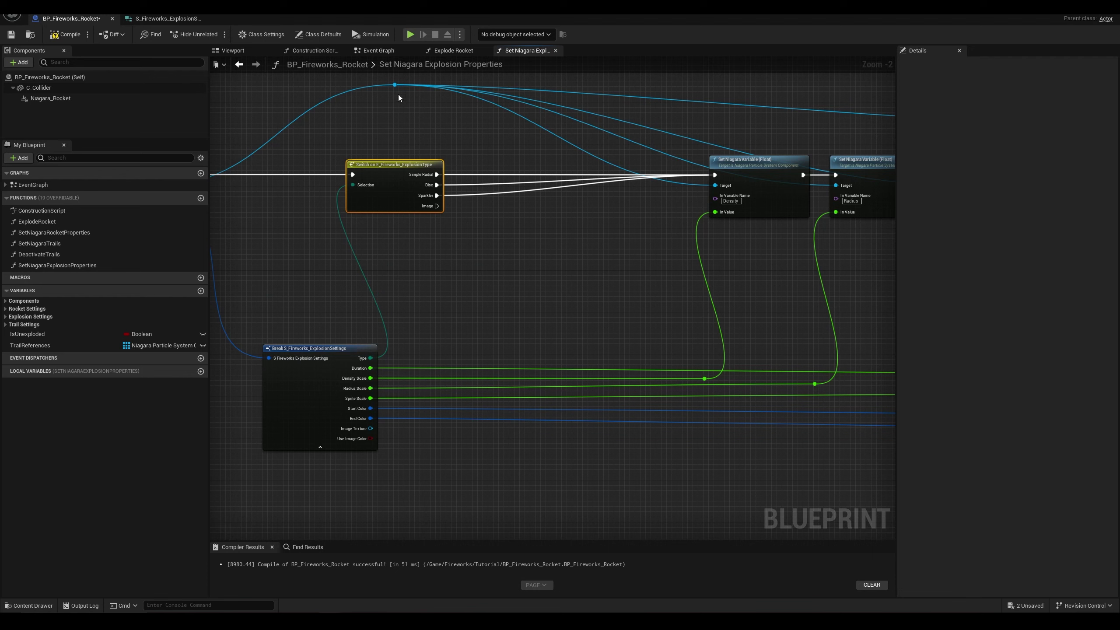
pyautogui.moveTo(394, 85); pyautogui.dragTo(490, 275)
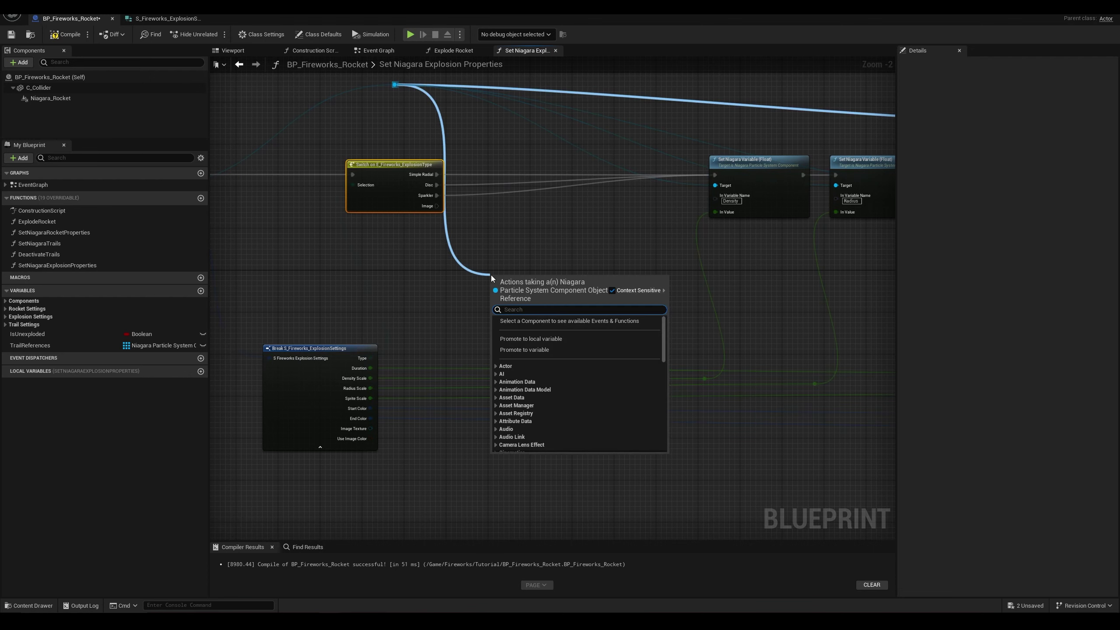
pyautogui.write('textu')
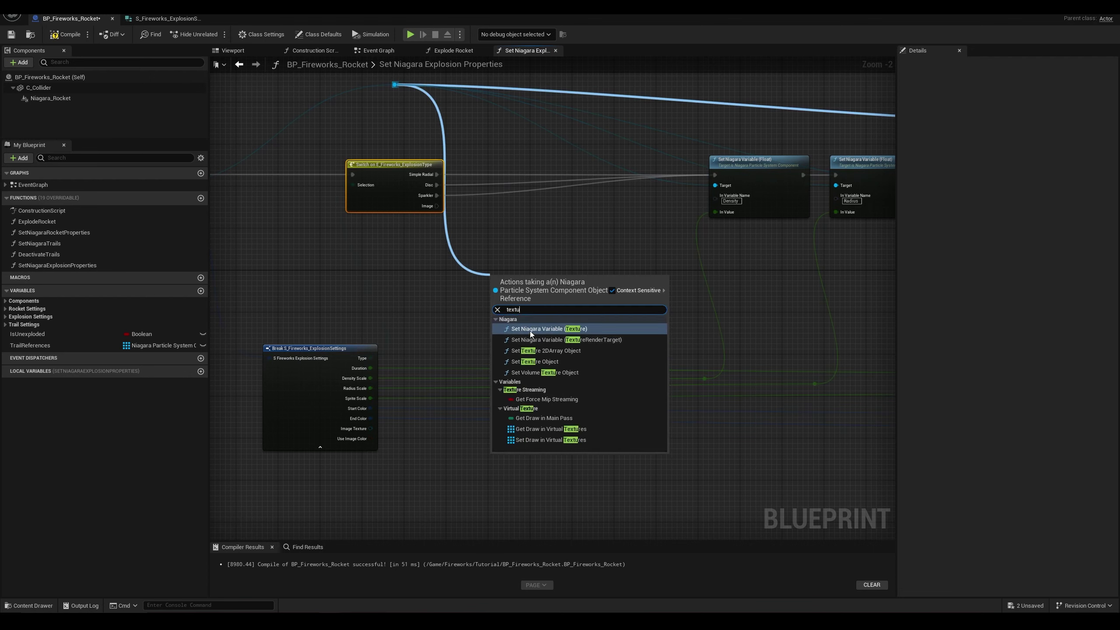
pyautogui.click(531, 331)
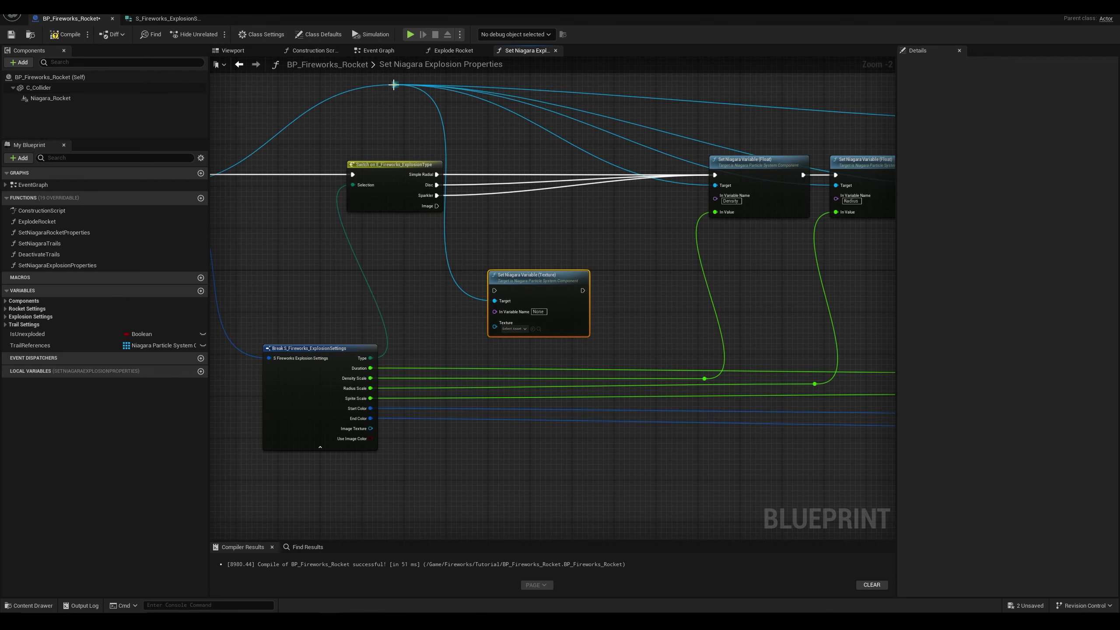
pyautogui.moveTo(393, 85); pyautogui.dragTo(624, 285)
pyautogui.write('bool')
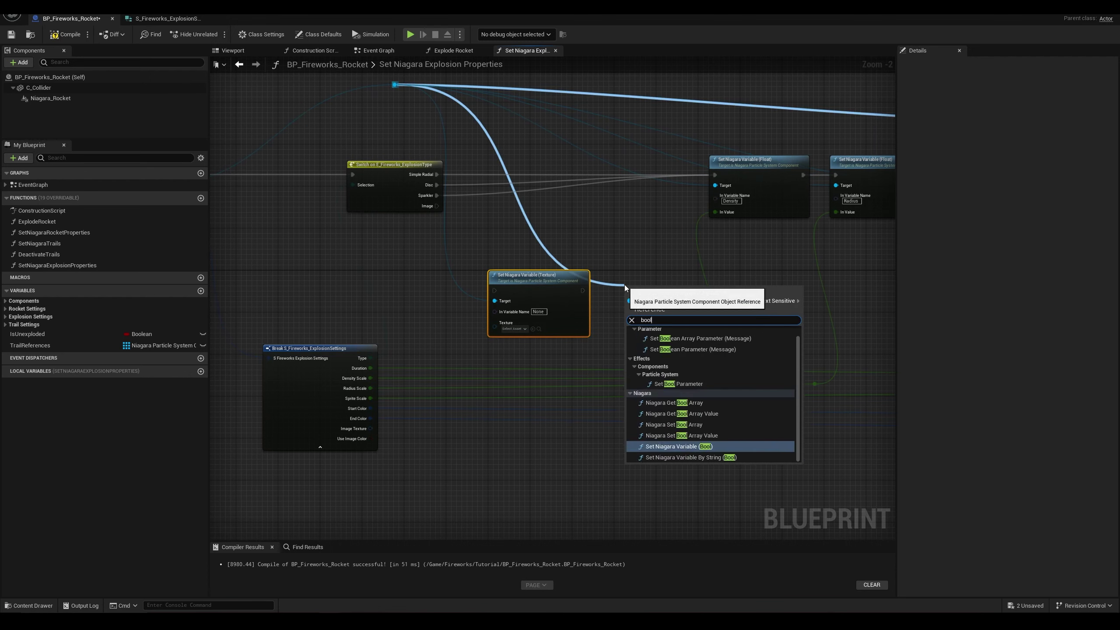
pyautogui.click(675, 450)
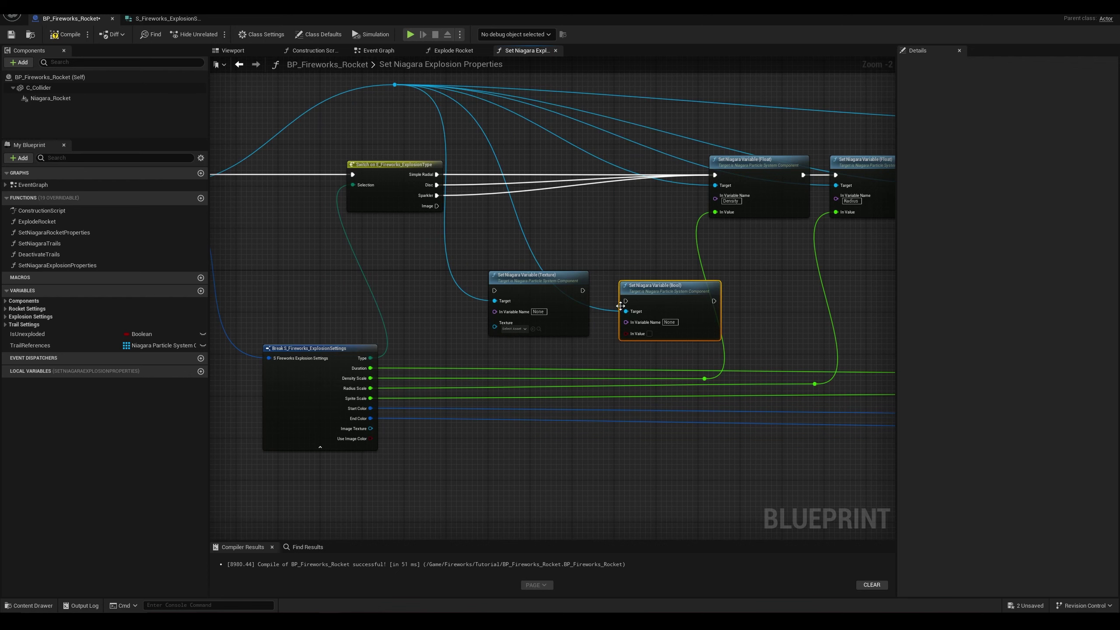
pyautogui.moveTo(643, 285); pyautogui.dragTo(627, 274)
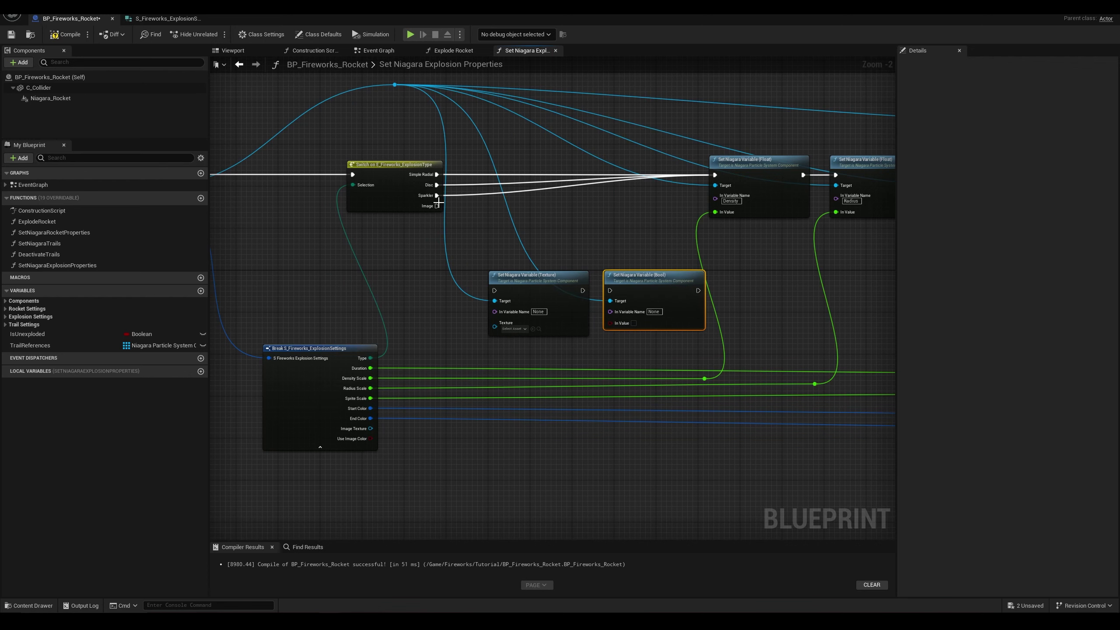
# Step: Wire the switch's Image output through the Texture and Bool nodes into the Density Set Niagara Variable node
pyautogui.moveTo(438, 206); pyautogui.dragTo(494, 290)
pyautogui.scroll(2, 456, 317)
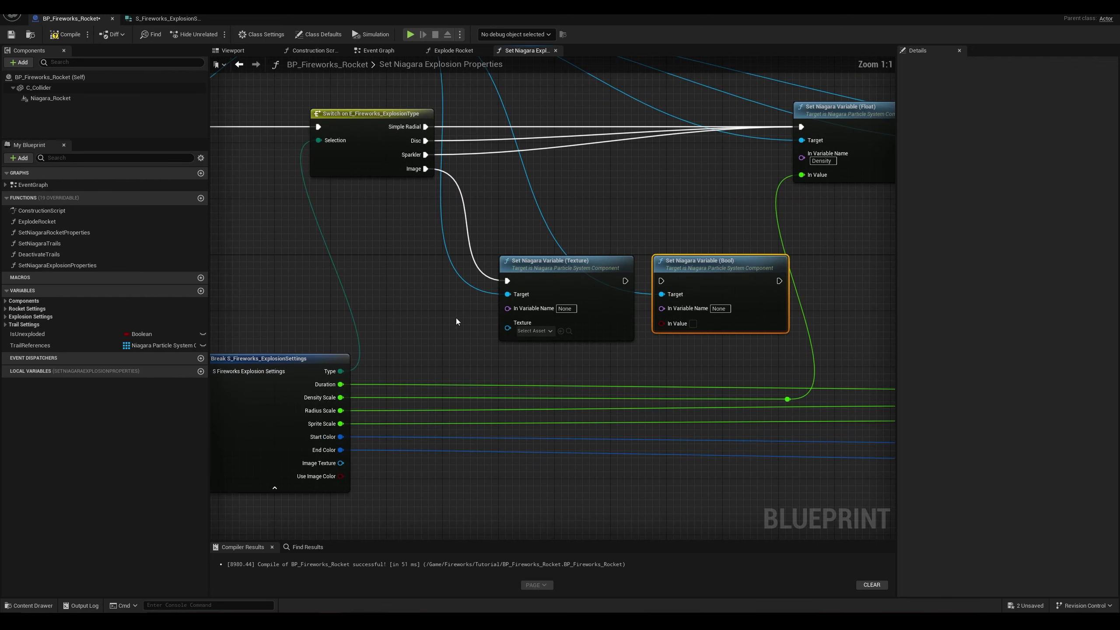
pyautogui.moveTo(624, 280); pyautogui.dragTo(661, 281)
pyautogui.moveTo(685, 228); pyautogui.dragTo(479, 252, button='right')
pyautogui.moveTo(573, 306); pyautogui.dragTo(599, 151)
# Step: Set the variable name to ImageTexture on the Texture Set Niagara Variable node and UseImageColor on the Bool node
pyautogui.scroll(-3, 665, 193)
pyautogui.moveTo(689, 241); pyautogui.dragTo(612, 258, button='right')
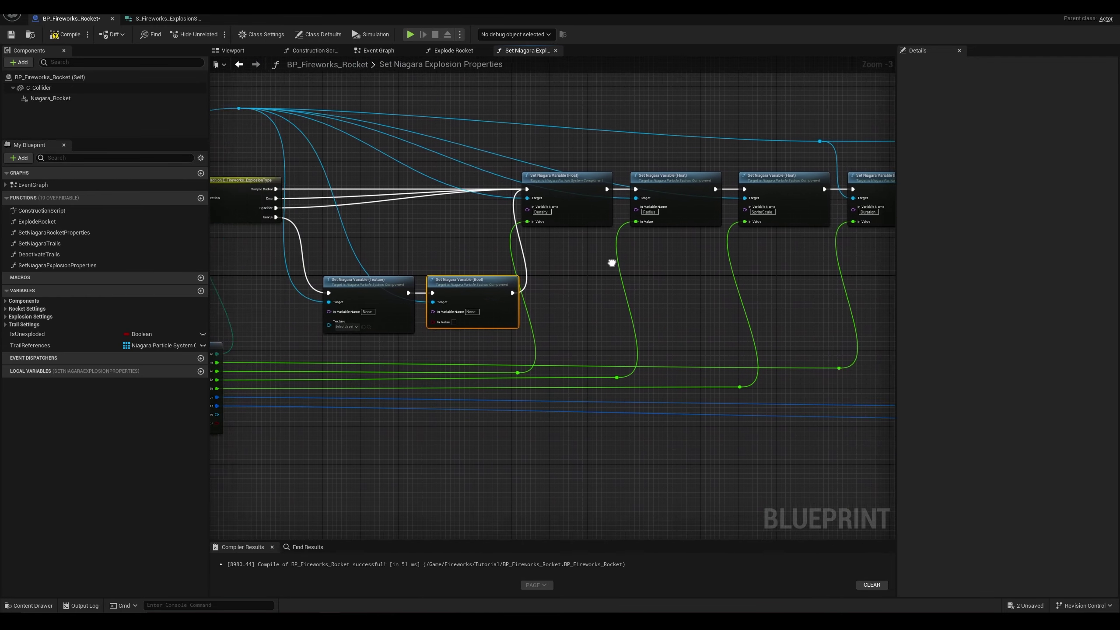
pyautogui.scroll(3, 392, 343)
pyautogui.click(433, 292)
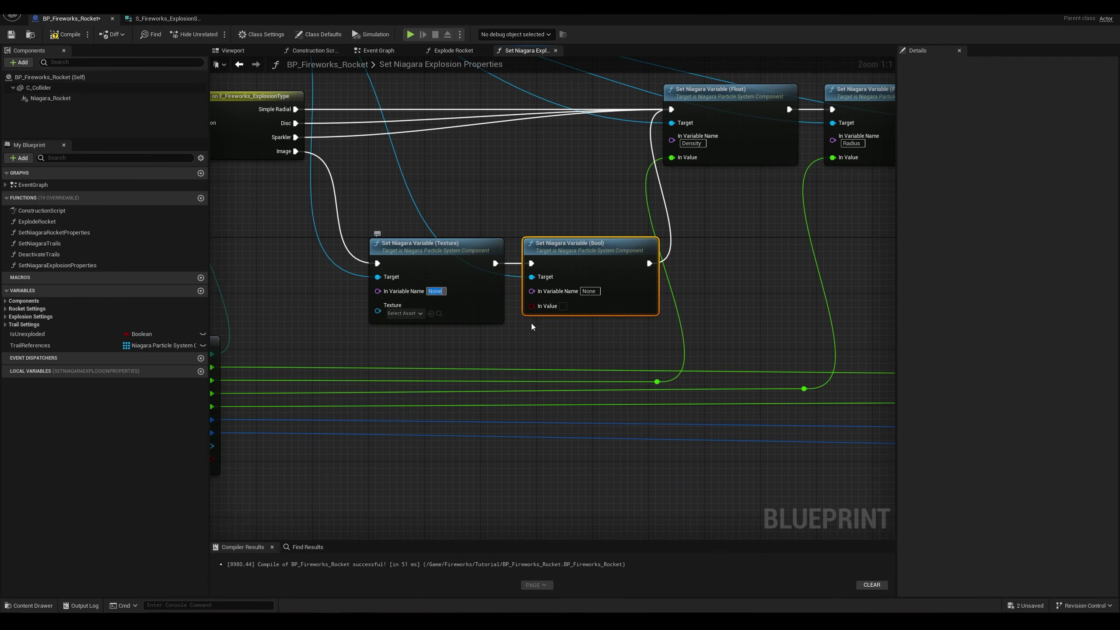
pyautogui.write('ImageTexture')
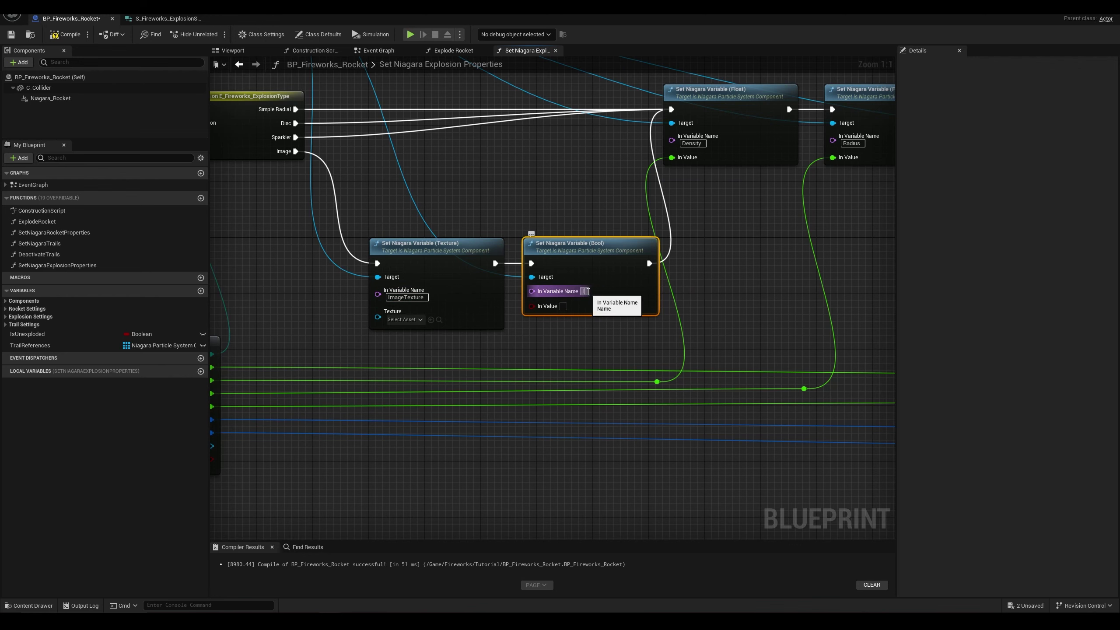
pyautogui.click(588, 292)
pyautogui.write('UseImag')
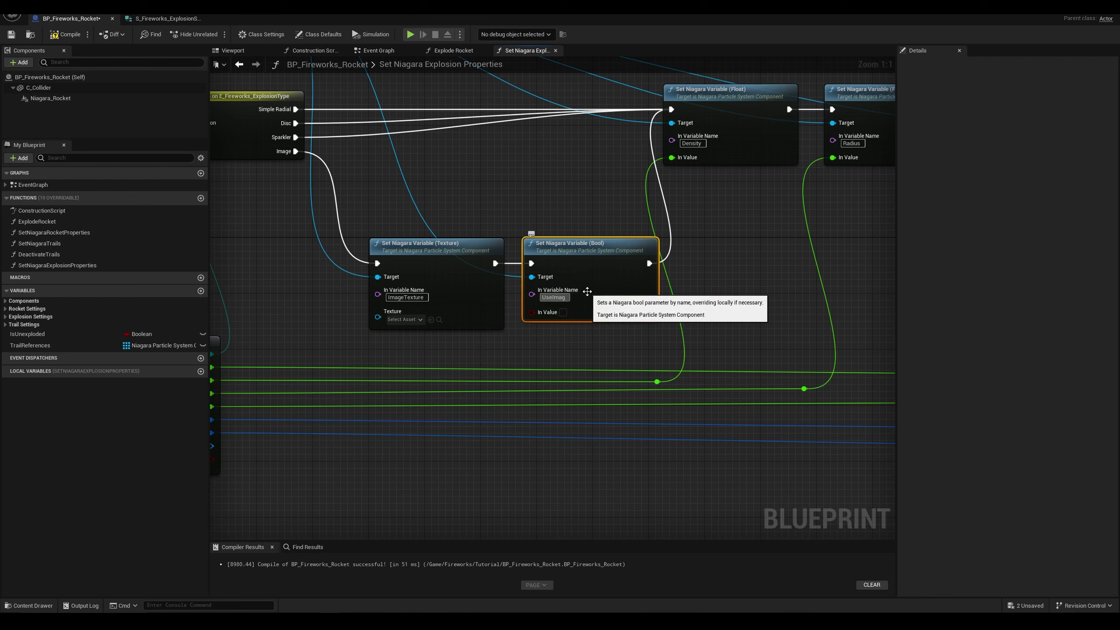
pyautogui.write('eColor')
pyautogui.press('Return')
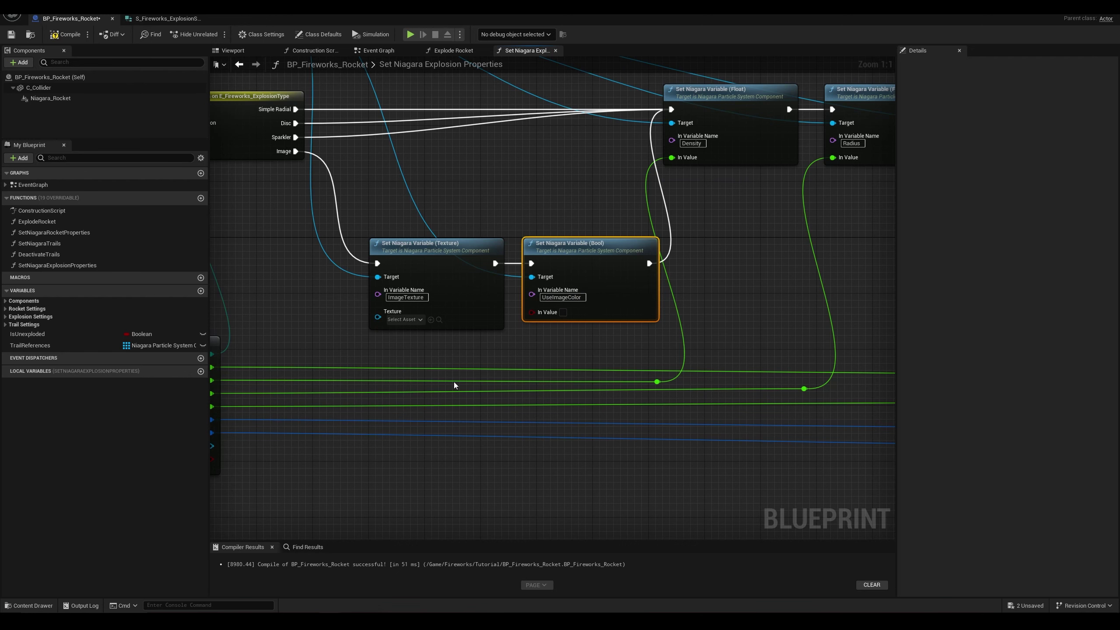
# Step: Connect the Break node's Image Texture to the Texture node's Texture input and Use Image Color to the Bool node's In Value
pyautogui.moveTo(279, 427); pyautogui.dragTo(469, 418, button='right')
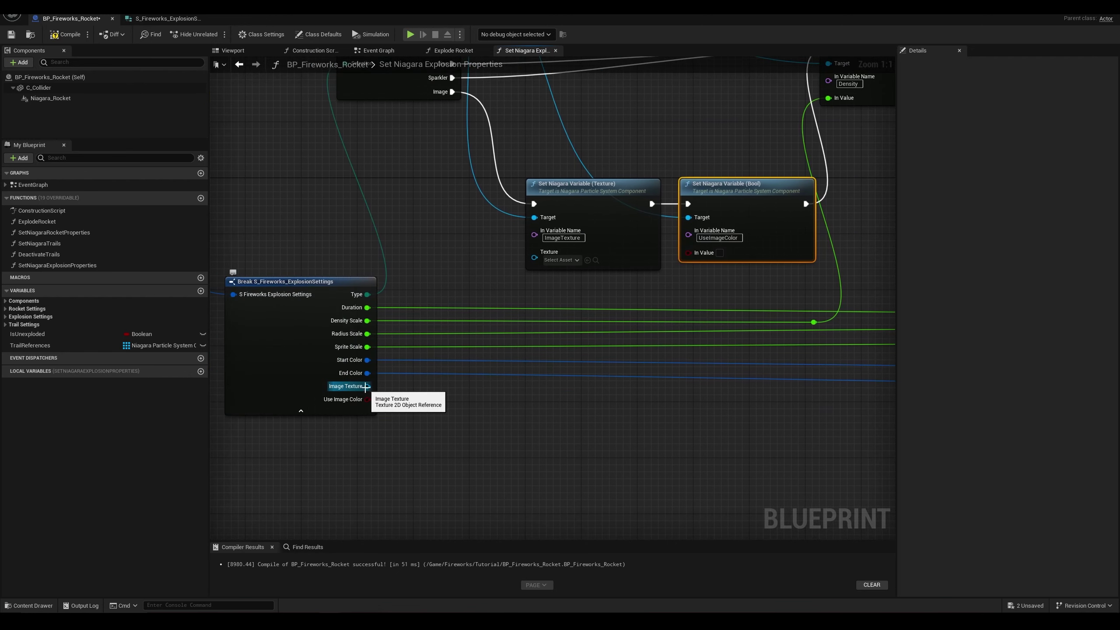
pyautogui.moveTo(367, 386); pyautogui.dragTo(534, 257)
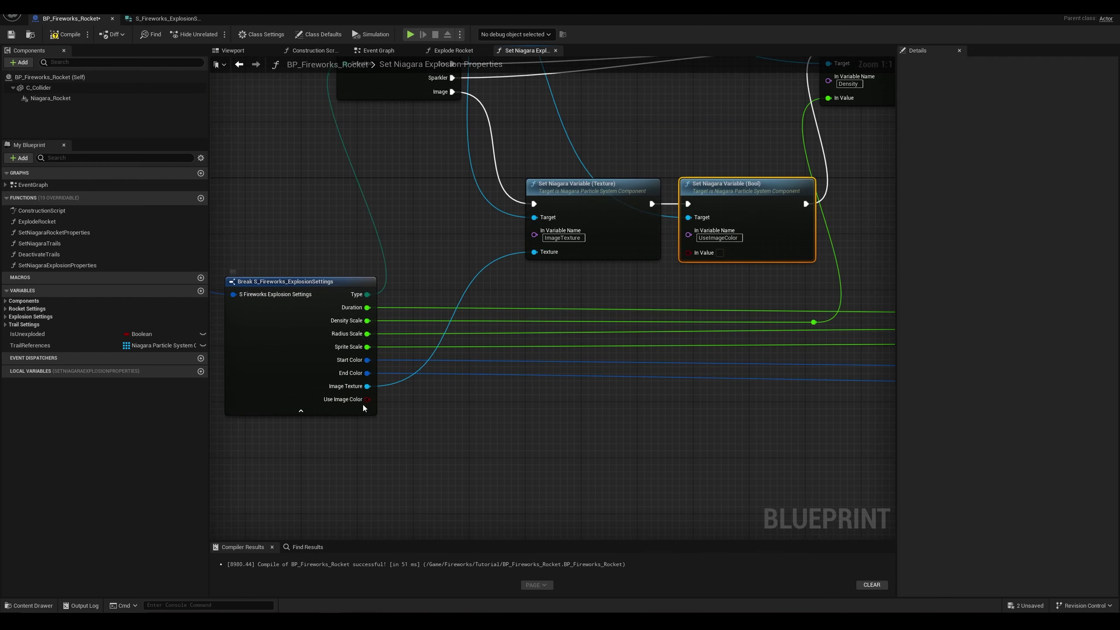
pyautogui.moveTo(367, 399); pyautogui.dragTo(691, 261)
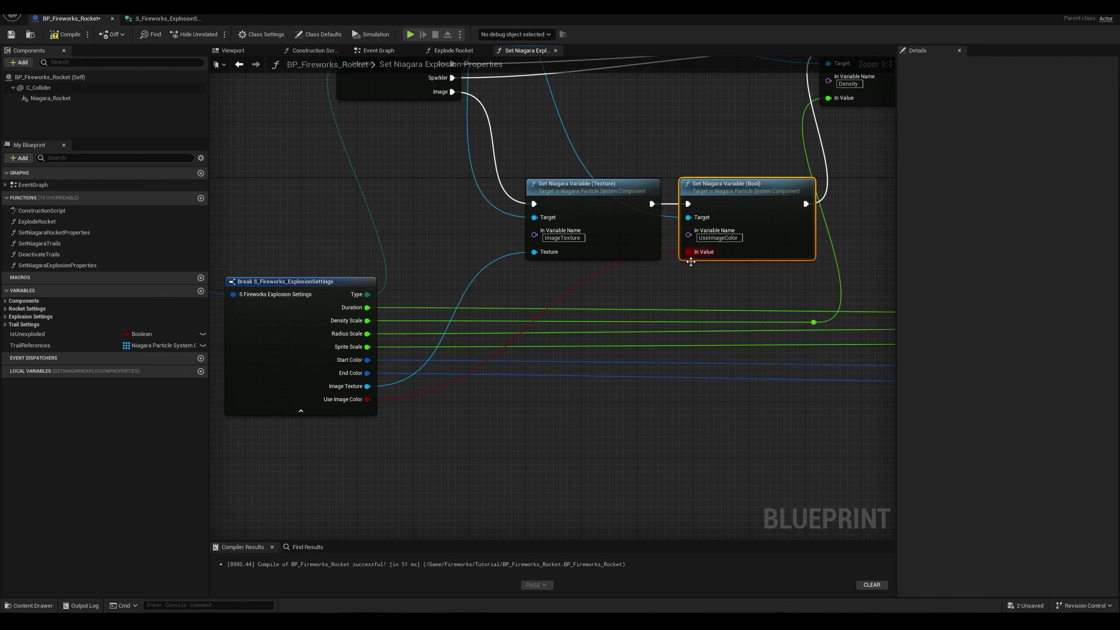
# Step: Add reroute points on the Use Image Color and Image Texture wires and place them below the Texture and Bool nodes
pyautogui.doubleClick(573, 293)
pyautogui.moveTo(573, 292); pyautogui.dragTo(658, 400)
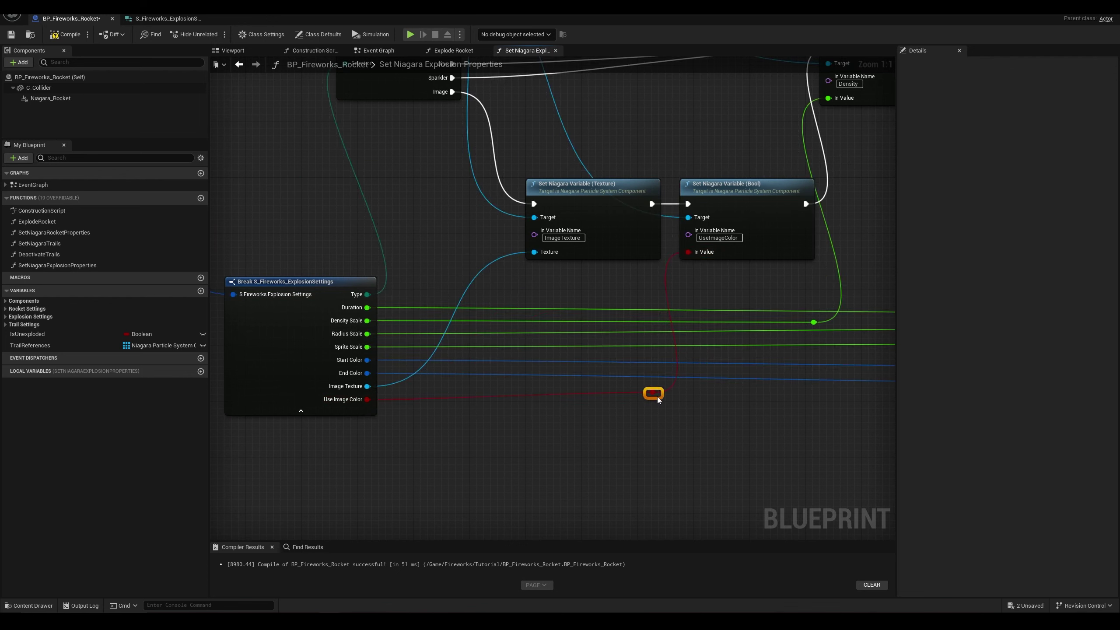
pyautogui.click(485, 268)
pyautogui.doubleClick(487, 269)
pyautogui.moveTo(474, 328); pyautogui.dragTo(511, 391)
# Step: Review the finished Set Niagara Explosion Properties graph, then compile and save BP_Fireworks_Rocket
pyautogui.scroll(-5, 506, 388)
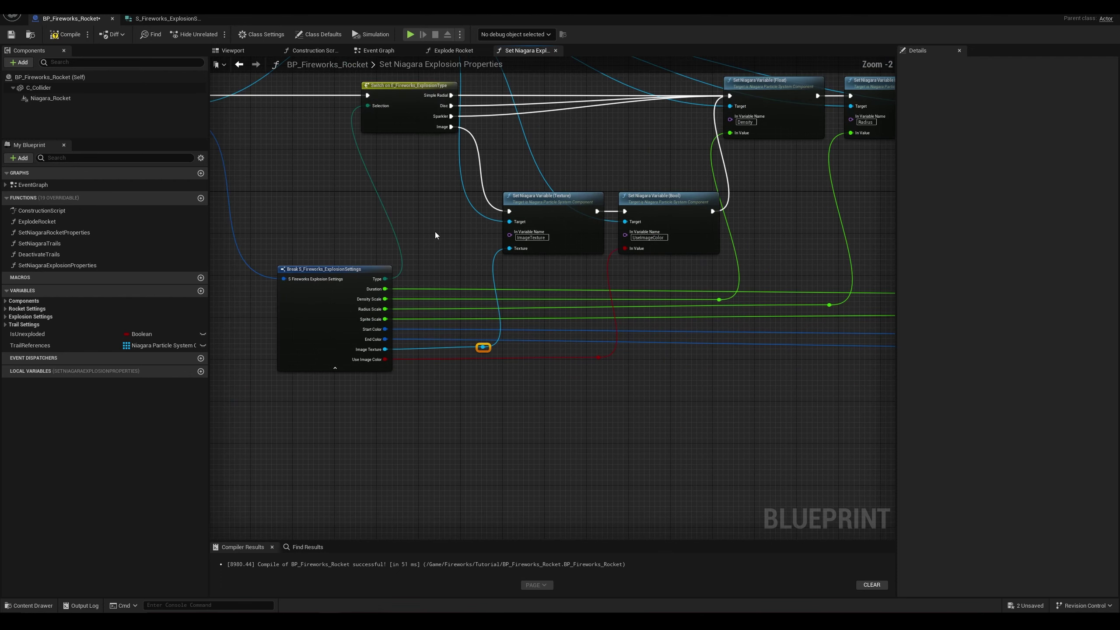
pyautogui.moveTo(417, 324); pyautogui.dragTo(330, 315, button='right')
pyautogui.scroll(-2, 343, 315)
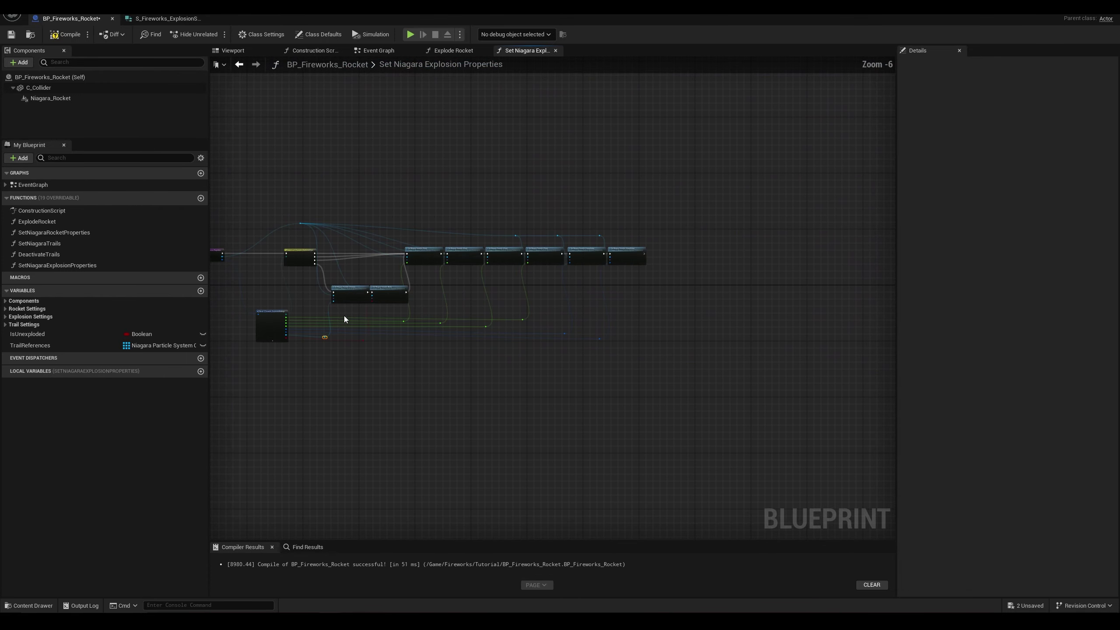
pyautogui.scroll(1, 443, 339)
pyautogui.moveTo(404, 343); pyautogui.dragTo(526, 341, button='right')
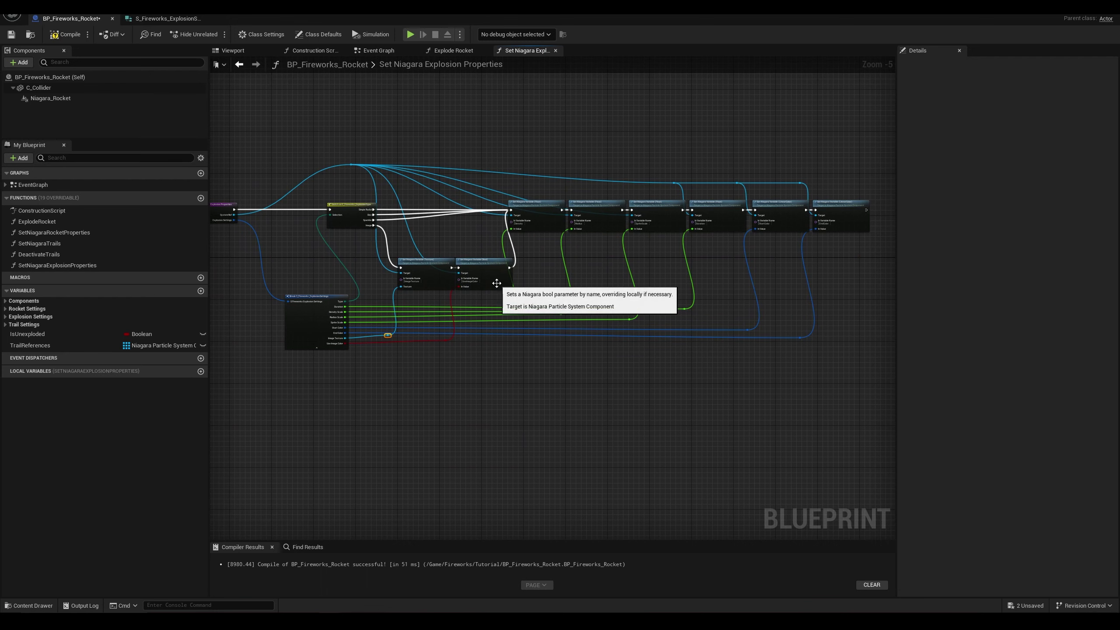
pyautogui.scroll(1, 494, 283)
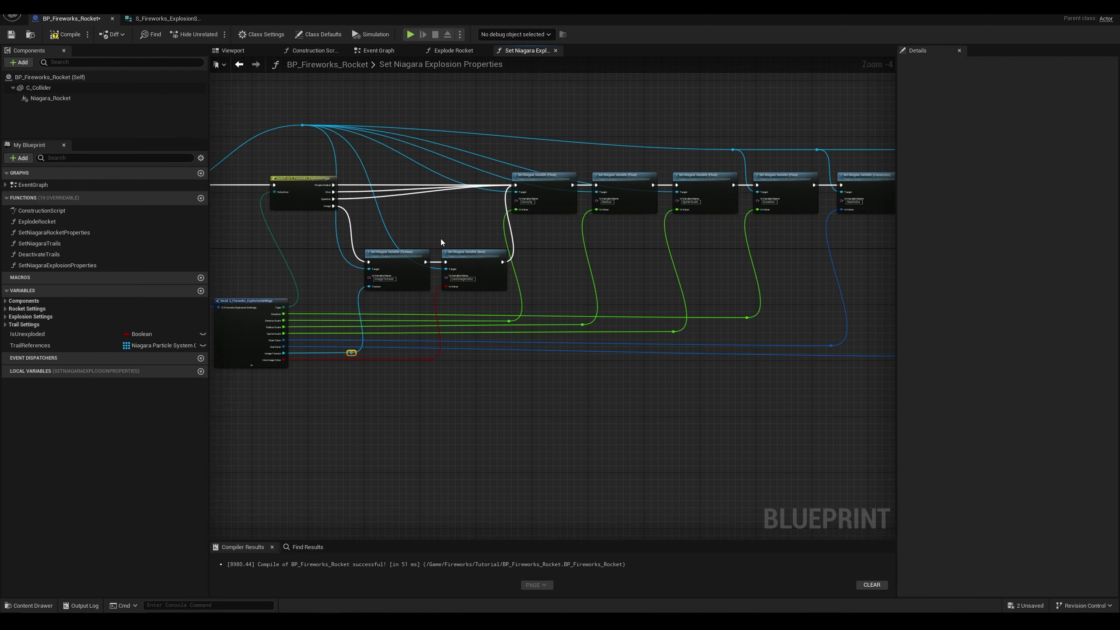
pyautogui.click(61, 35)
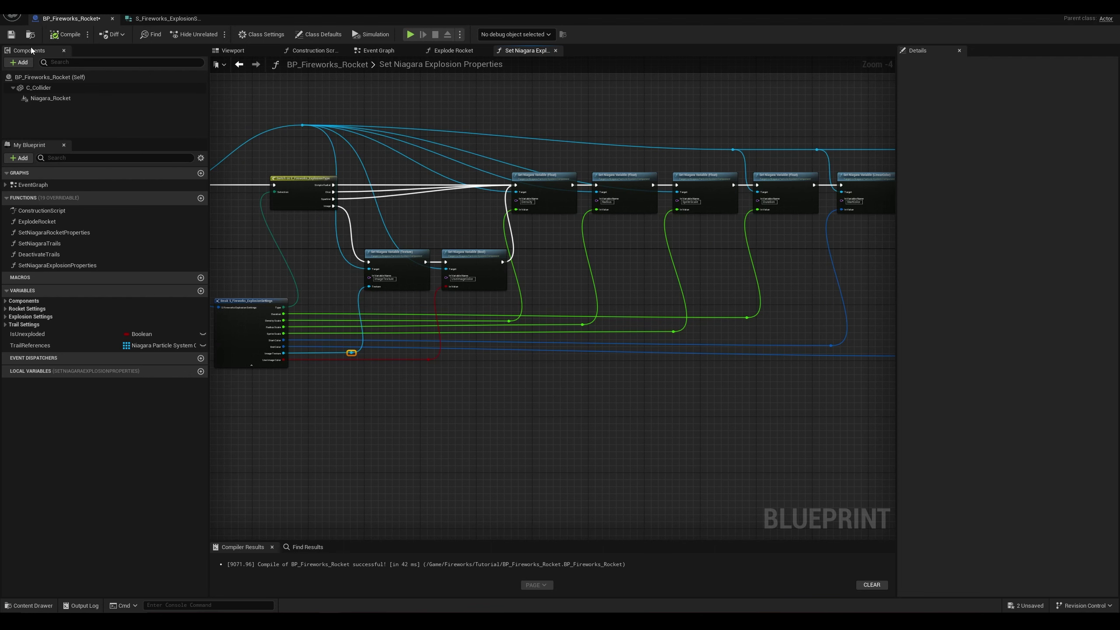
pyautogui.click(11, 35)
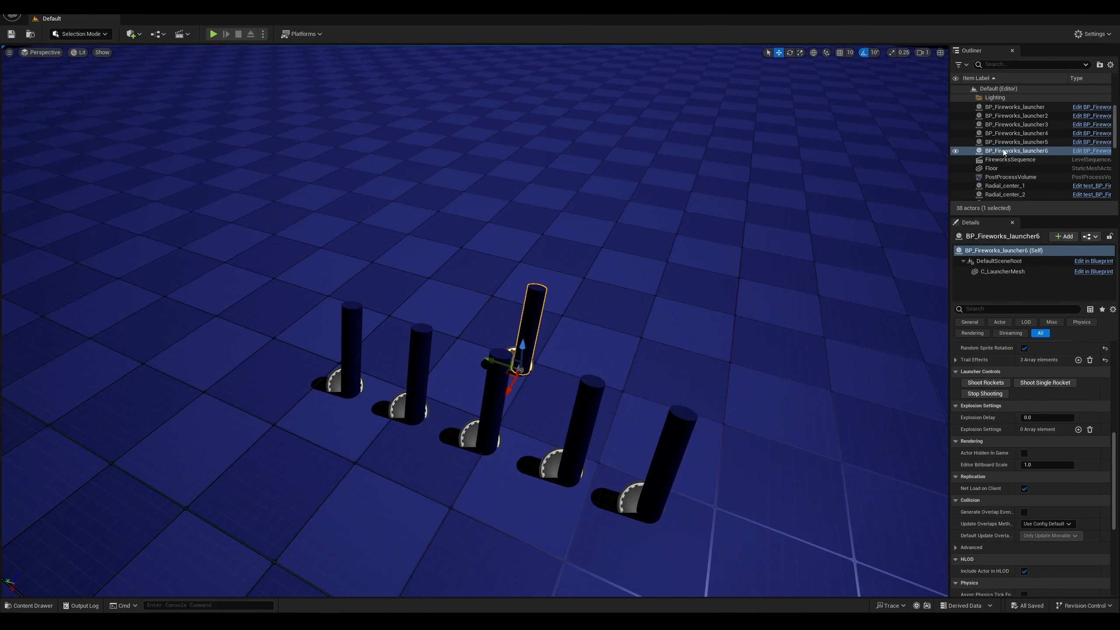
# Step: Add an Explosion Settings element to BP_Fireworks_launcher6 in the Default level and set its Type to Image
pyautogui.click(1009, 141)
pyautogui.click(1007, 151)
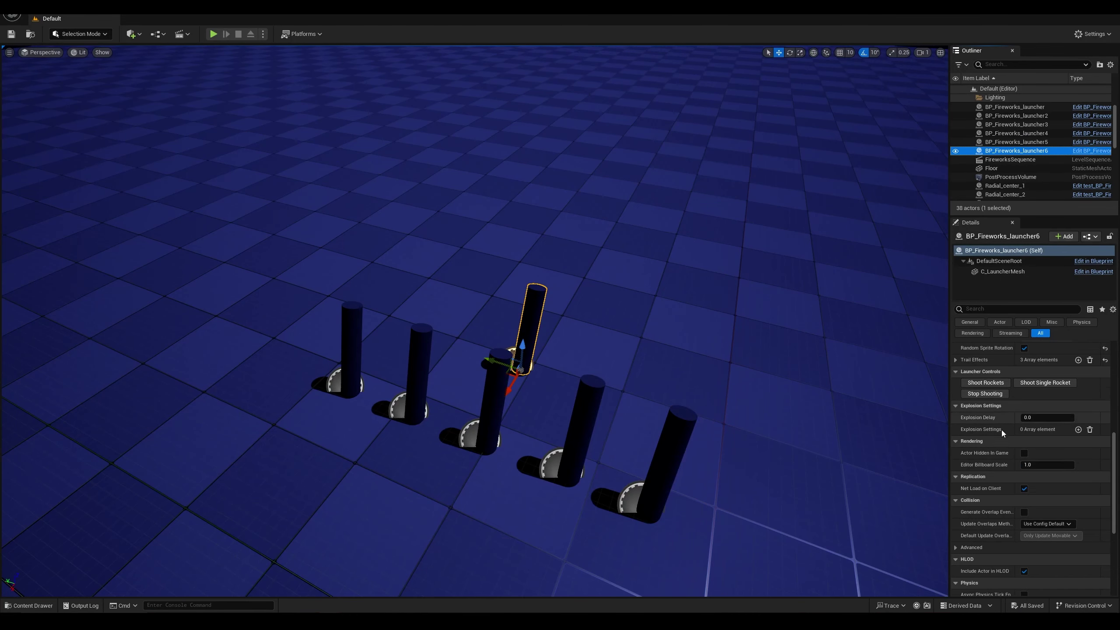
pyautogui.click(1078, 430)
pyautogui.click(963, 441)
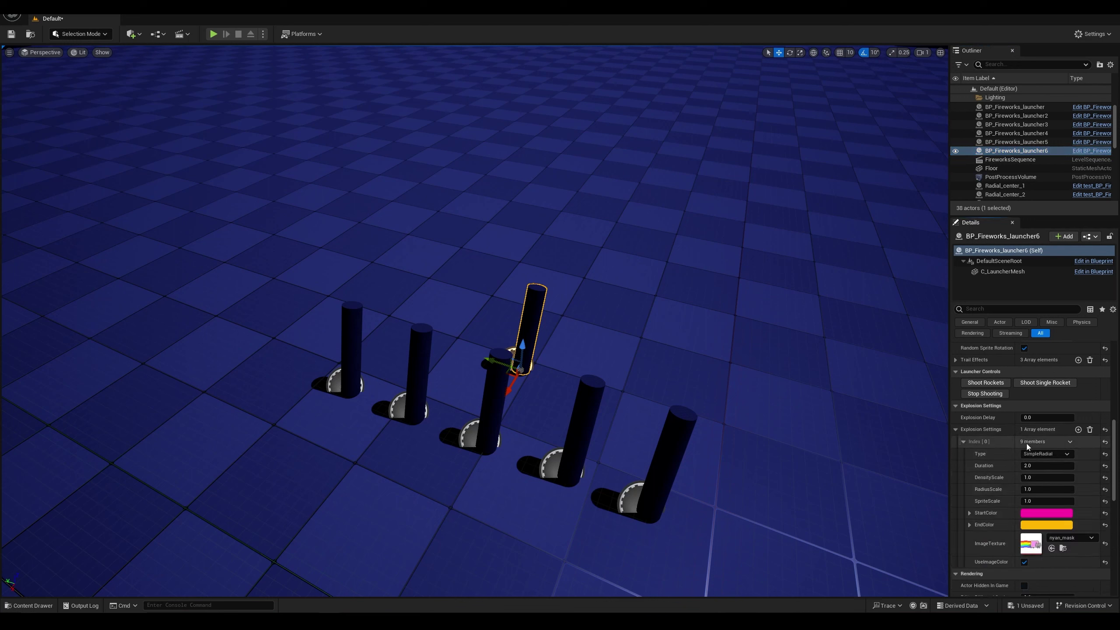
pyautogui.click(1045, 454)
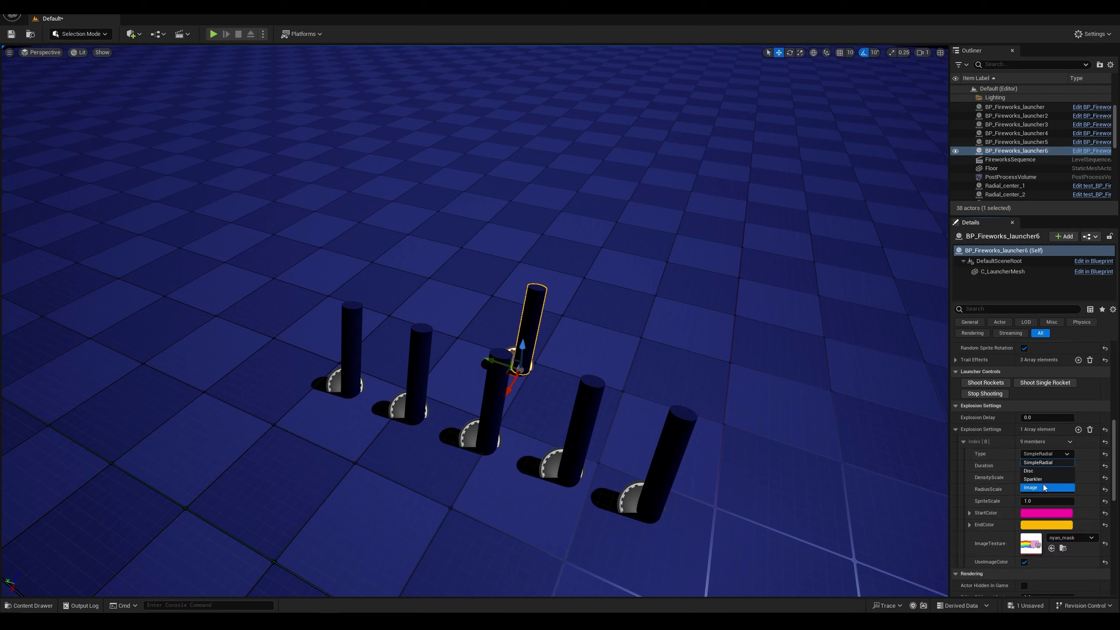
pyautogui.click(1049, 483)
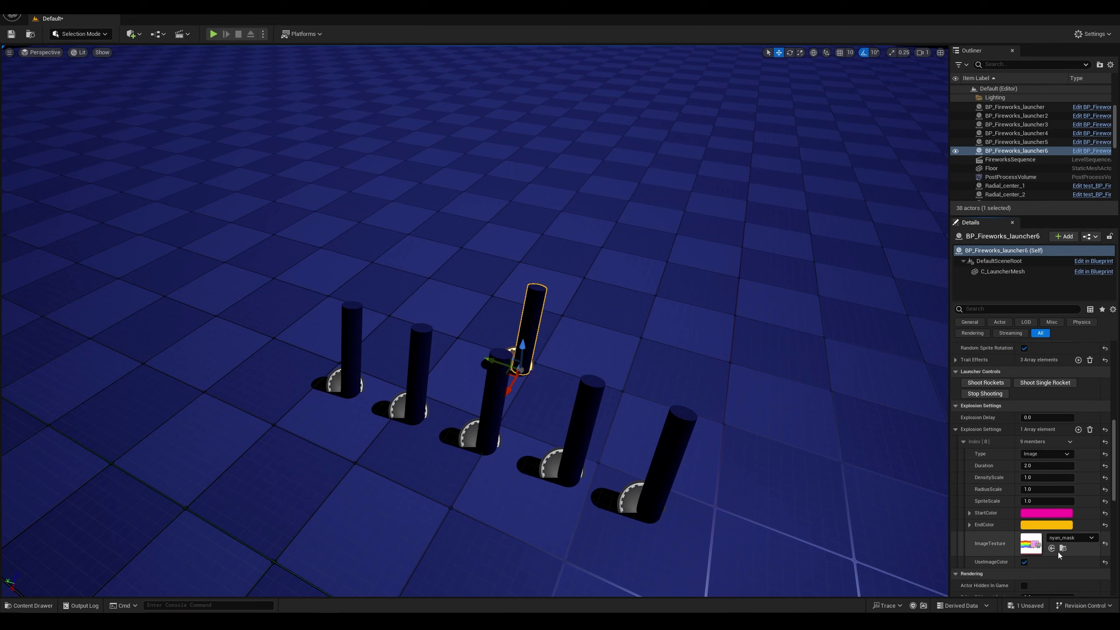
# Step: Play the level, select BP_Fireworks_launcher6 and shoot a single rocket to view its image explosion
pyautogui.click(213, 34)
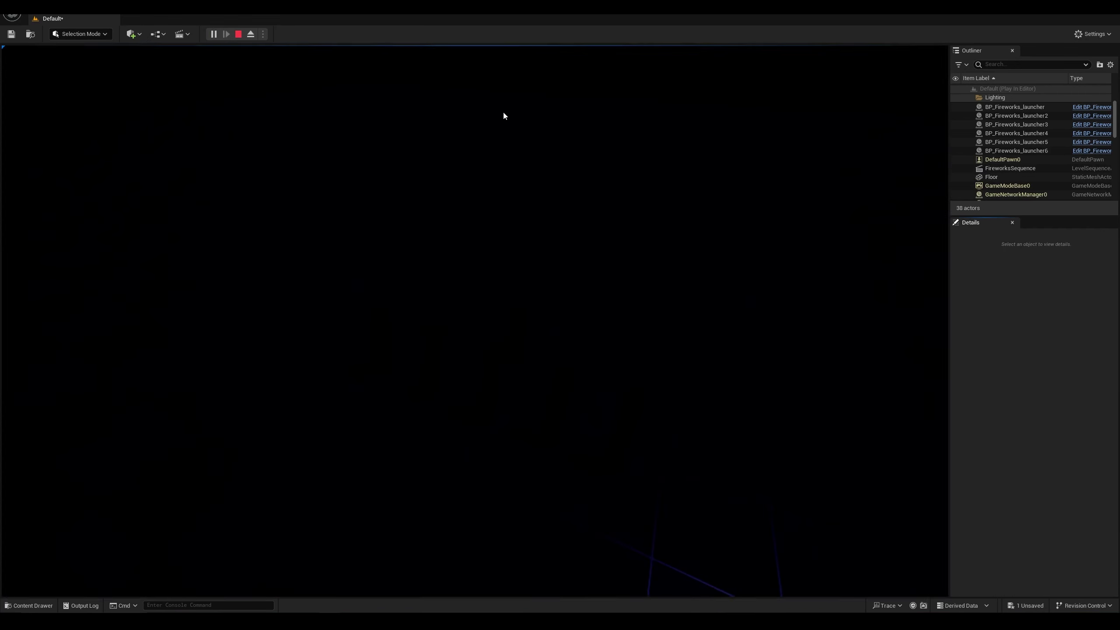
pyautogui.click(998, 150)
pyautogui.click(705, 387)
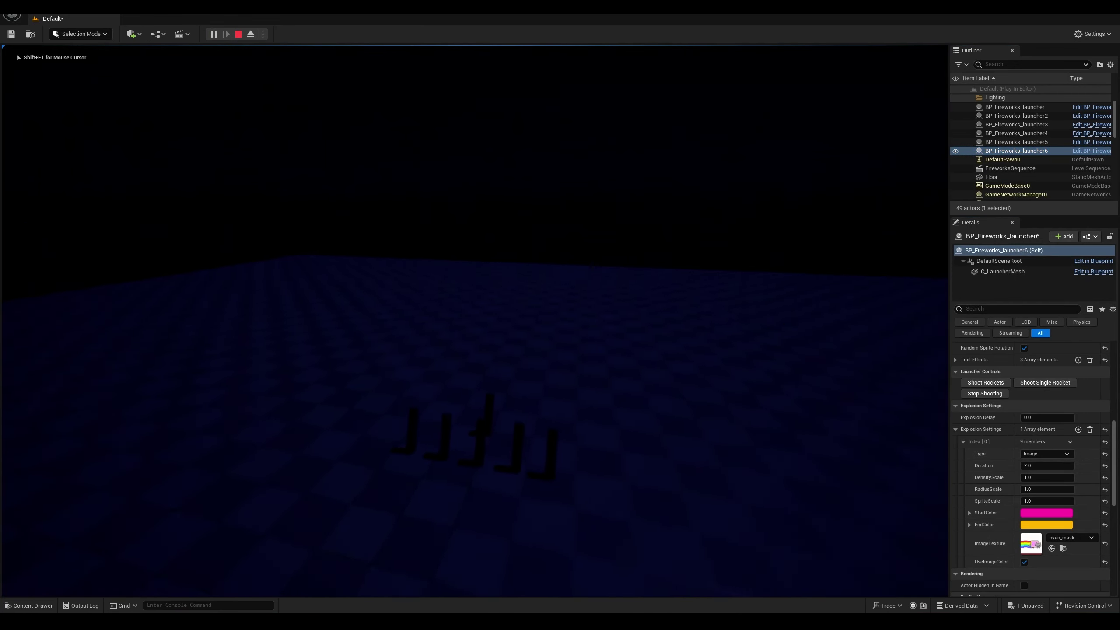
pyautogui.hotkey('shift', 'F1')
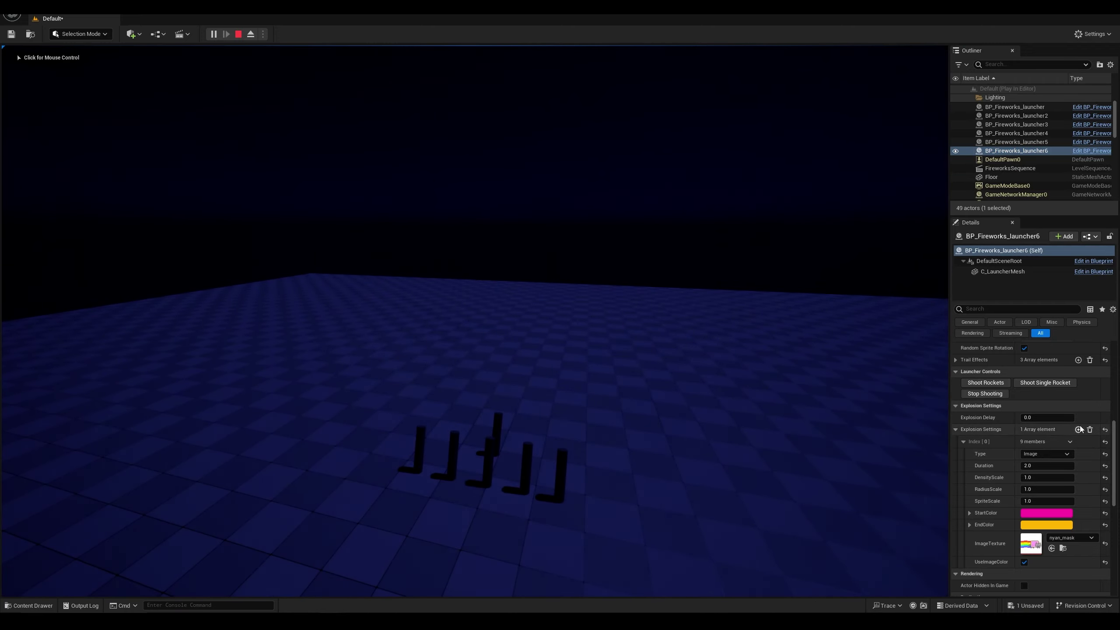
pyautogui.click(1044, 382)
pyautogui.click(529, 309)
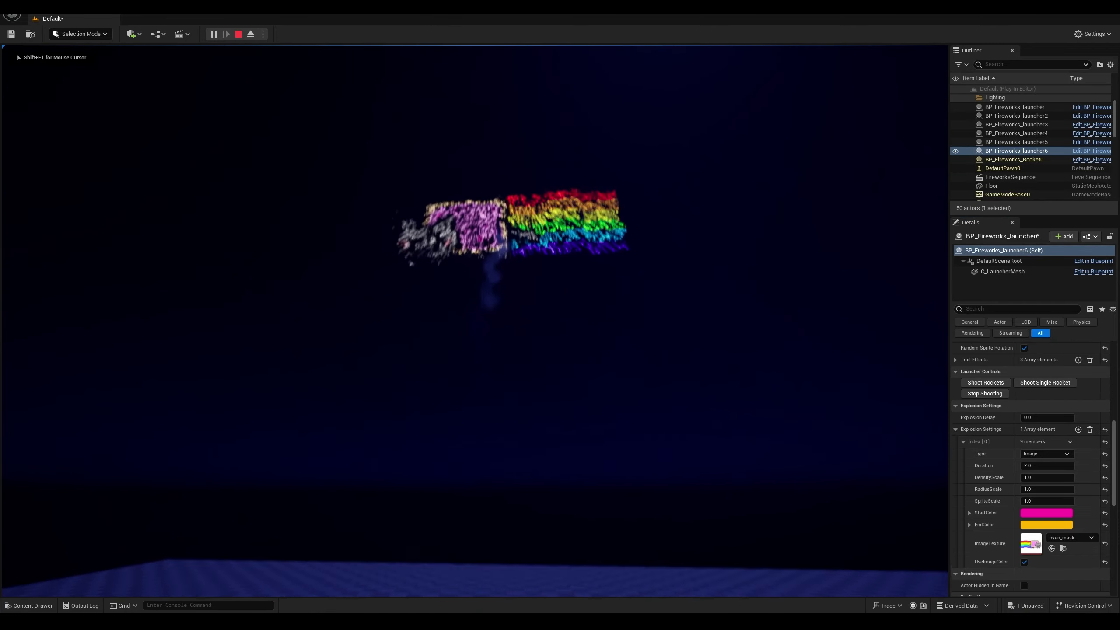
# Step: Shoot several more single rockets from BP_Fireworks_launcher6 to examine the image explosions
pyautogui.hotkey('shift', 'F1')
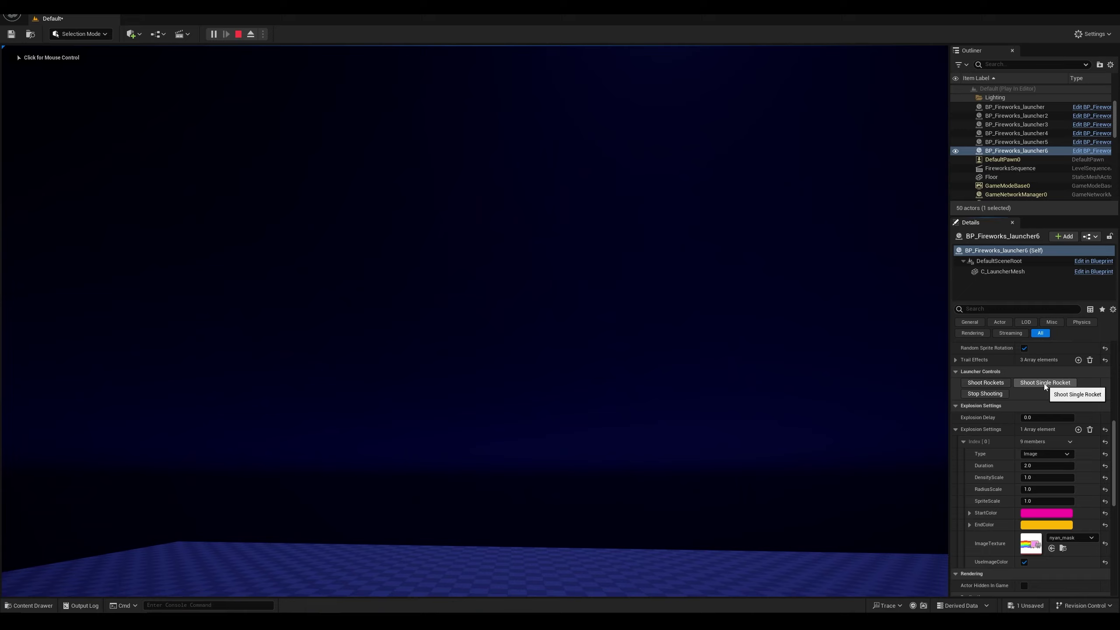
pyautogui.click(1043, 383)
pyautogui.click(1043, 383)
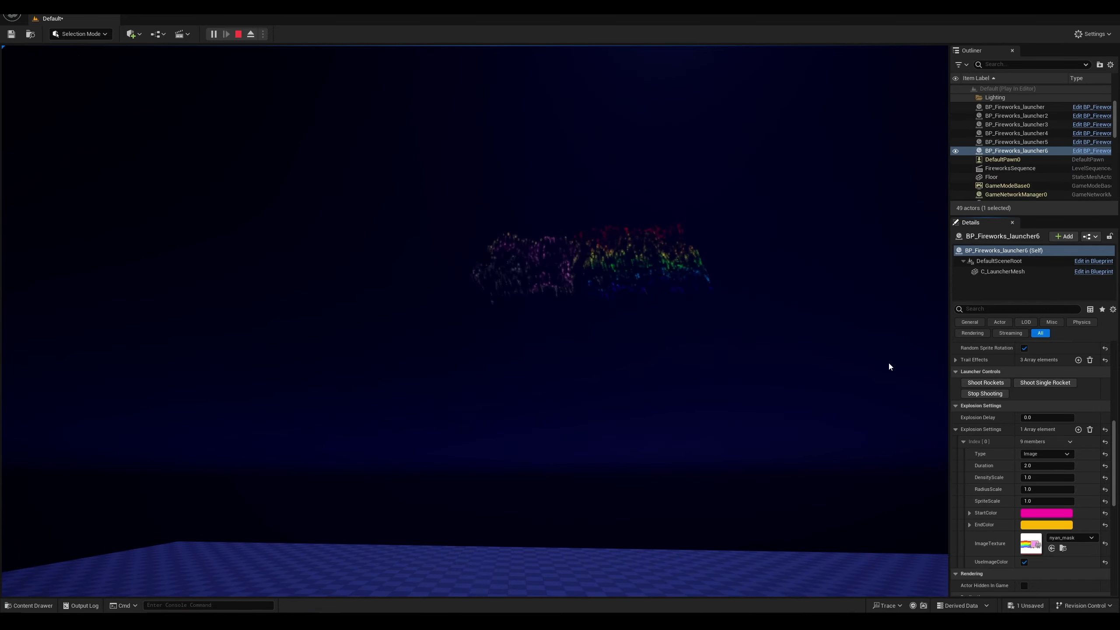
pyautogui.click(1044, 383)
pyautogui.click(1044, 383)
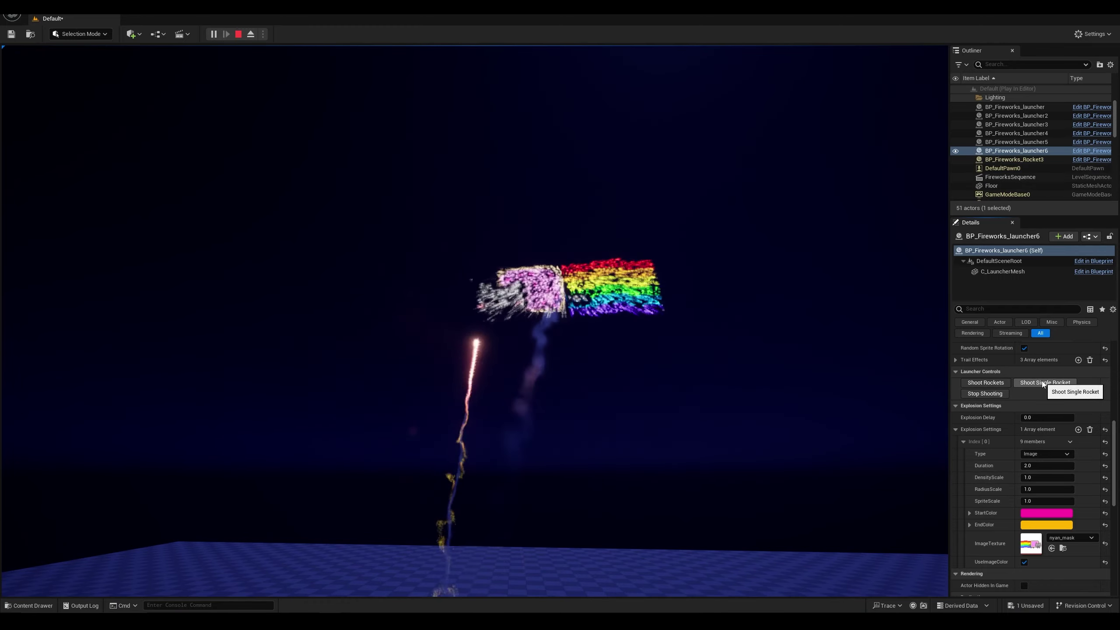
pyautogui.click(1043, 383)
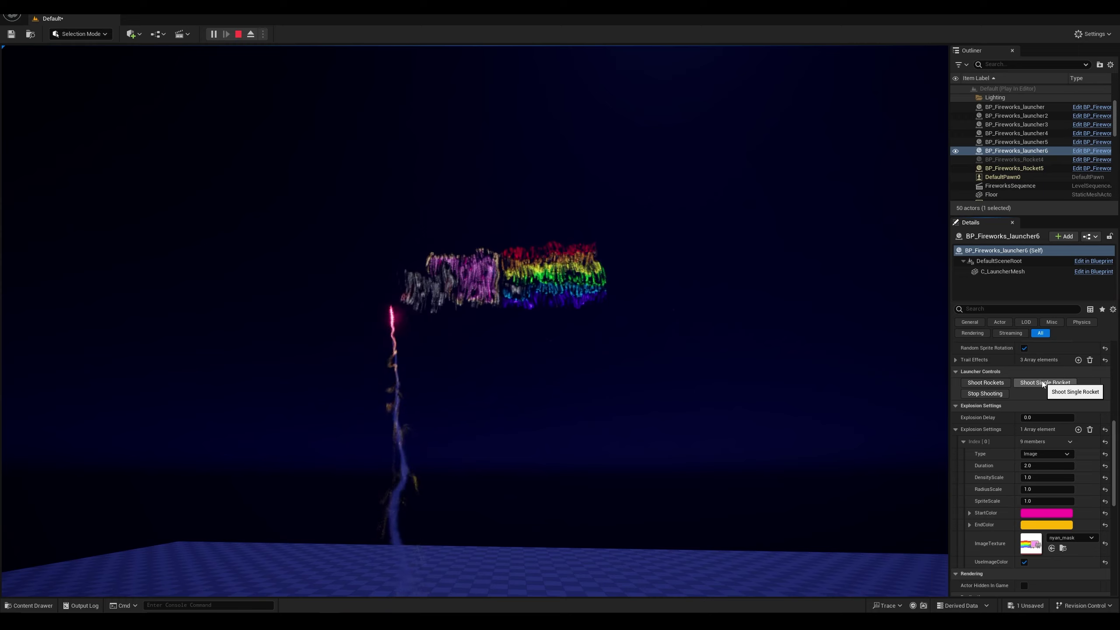
pyautogui.click(1043, 383)
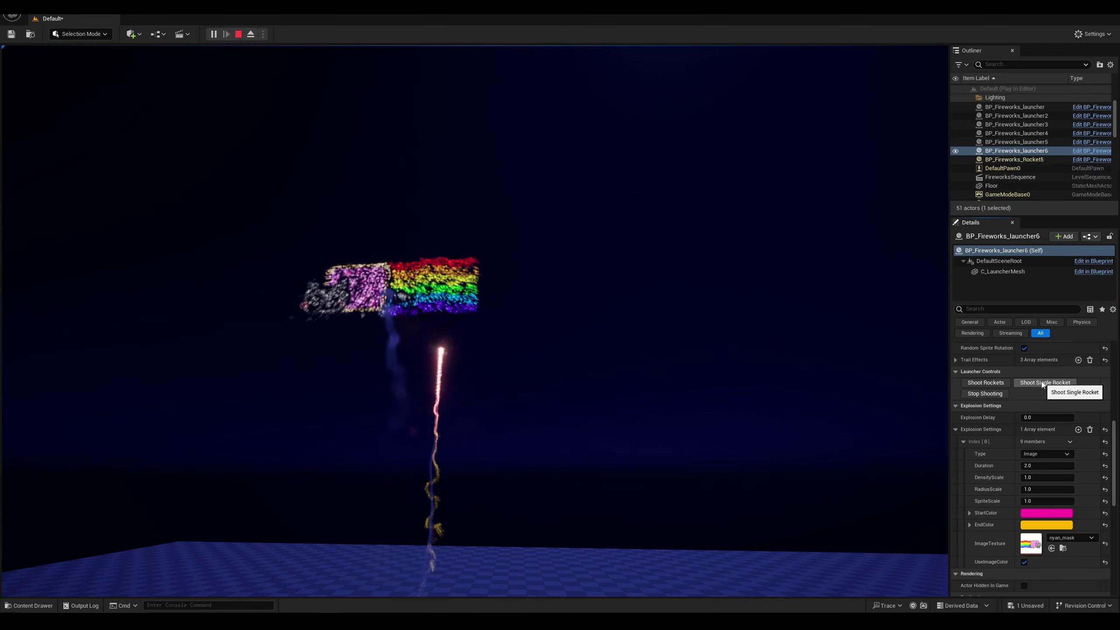
# Step: View the nyan_mask texture for comparison with the explosion, close it and shoot another single rocket
pyautogui.doubleClick(1031, 552)
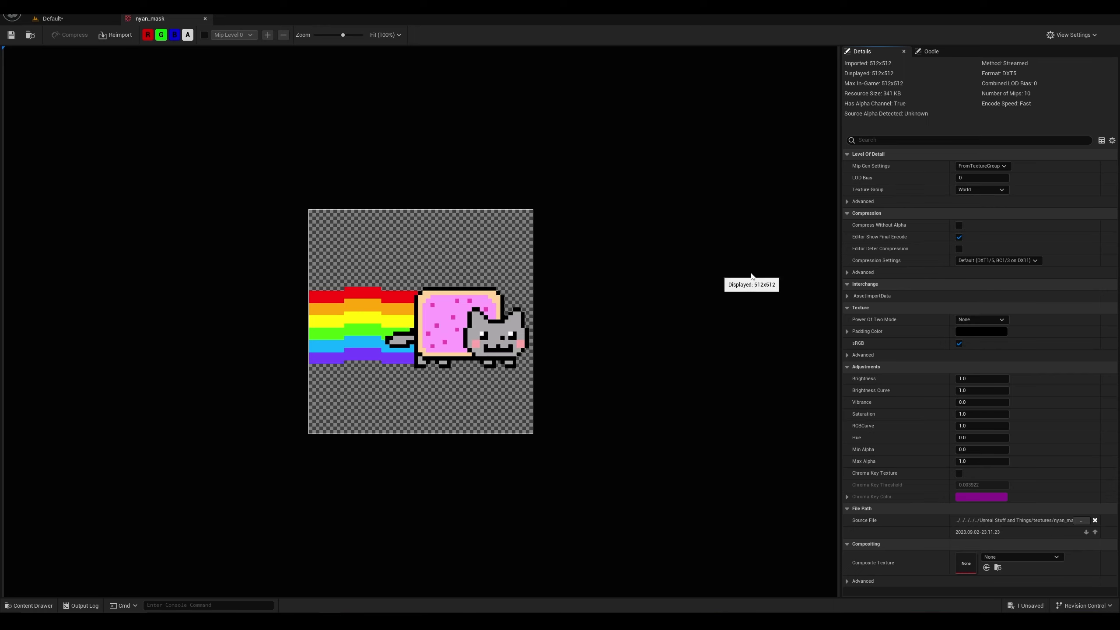
pyautogui.click(206, 18)
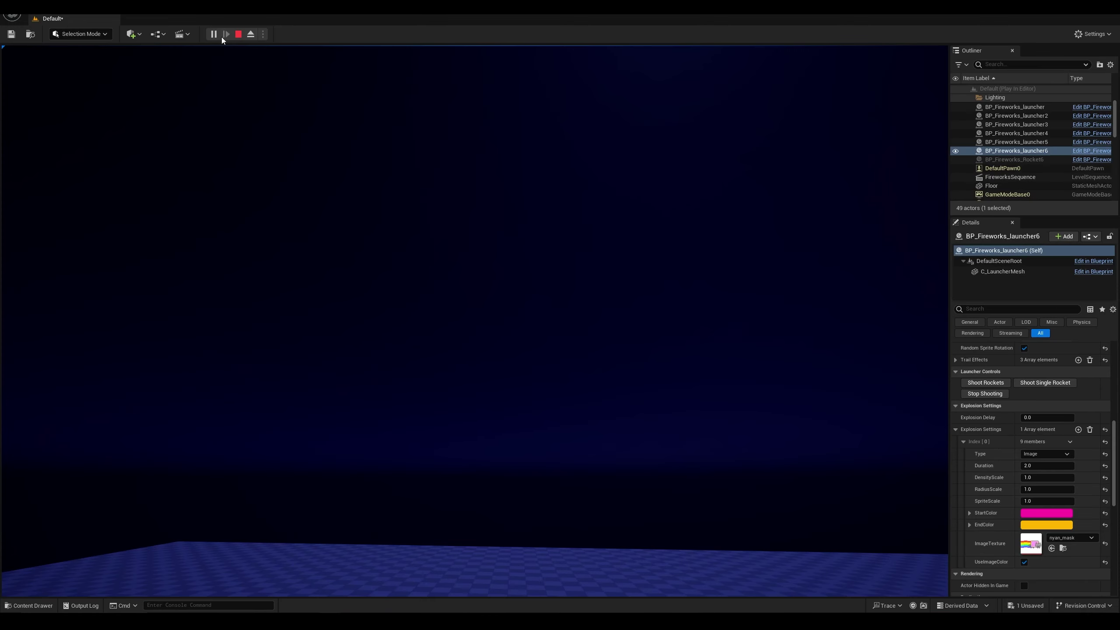
pyautogui.click(1033, 383)
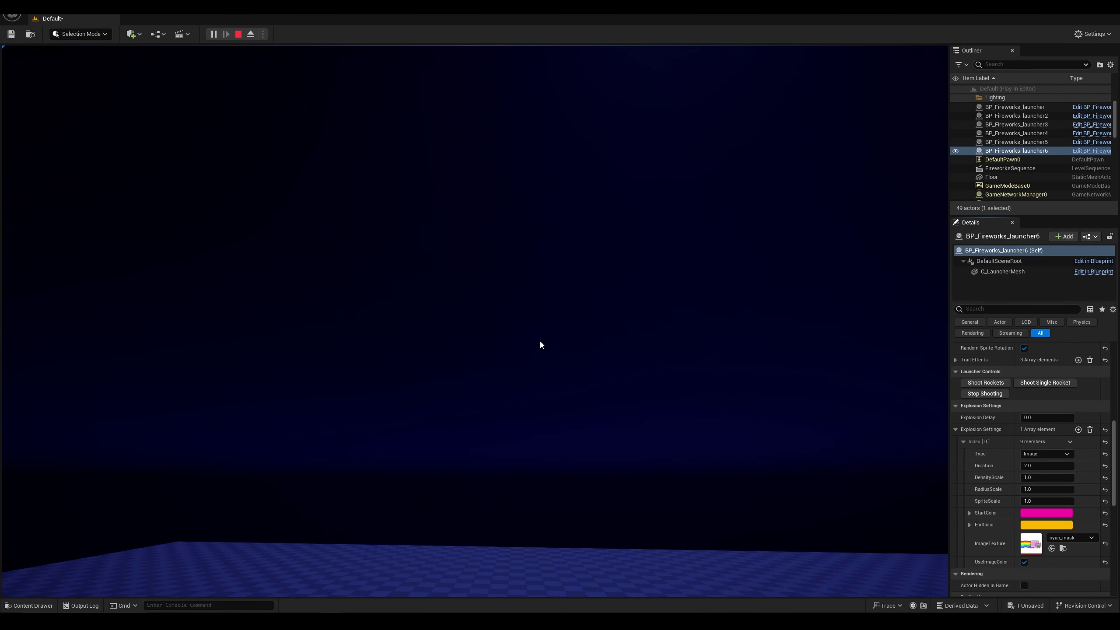
# Step: Move the play camera back and around the launchers for a wider view, then release mouse control to the editor
pyautogui.click(725, 413)
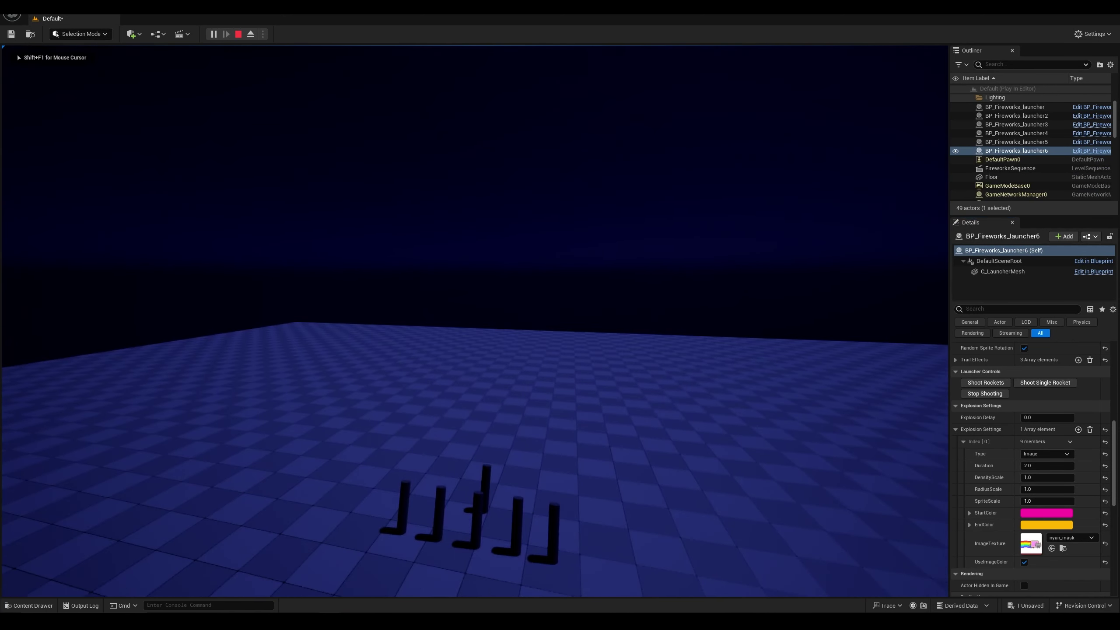
pyautogui.press('d')
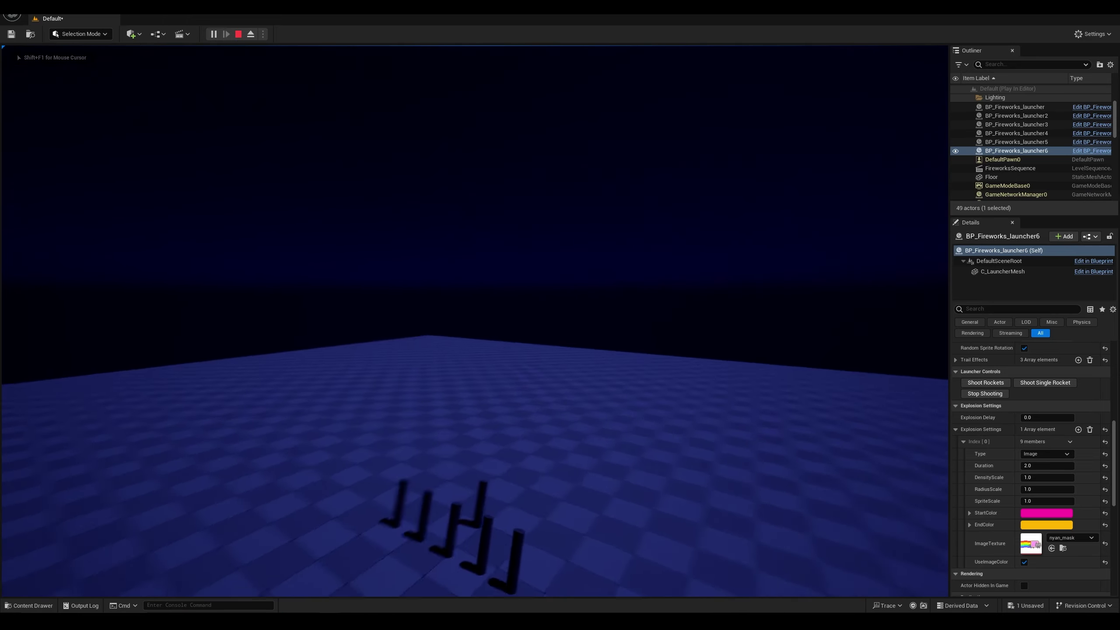
pyautogui.press('s')
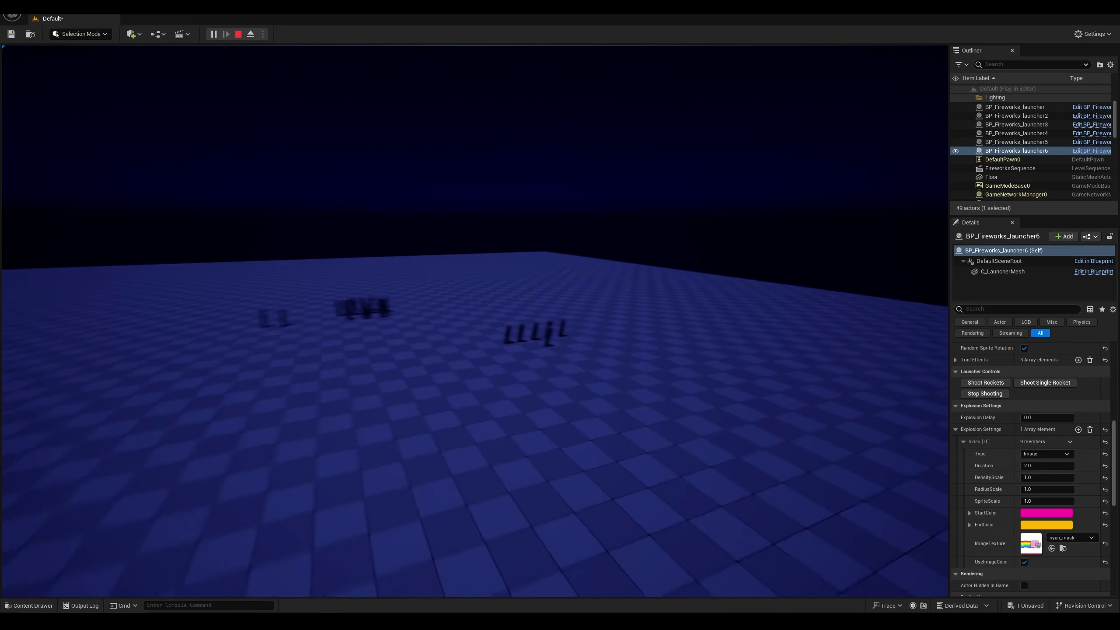
pyautogui.hotkey('shift', 'F1')
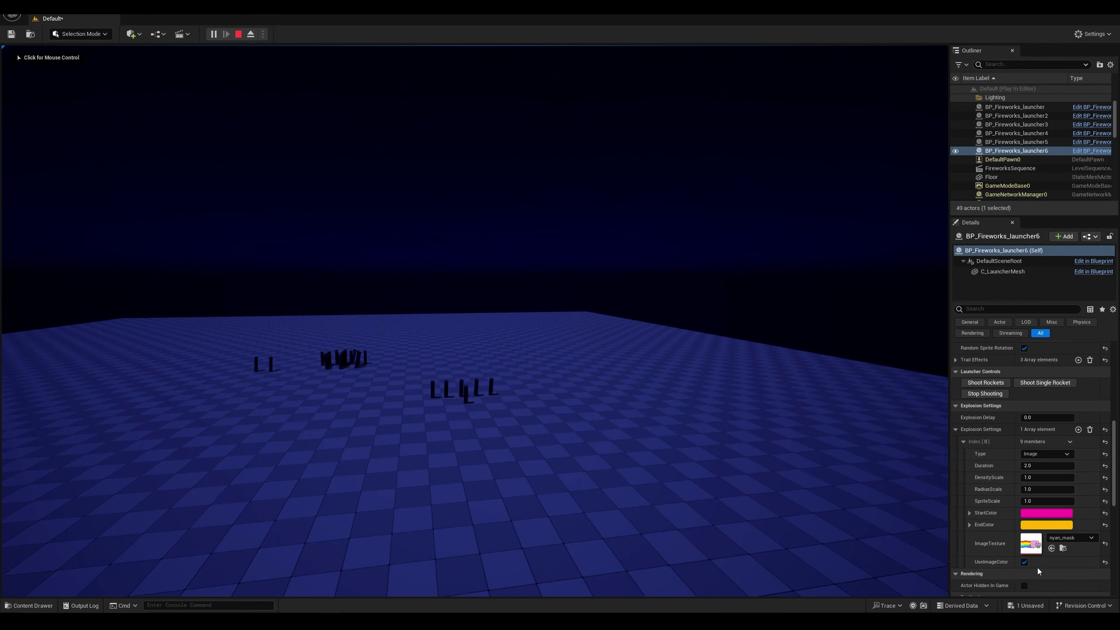
# Step: Move the play camera farther from the launchers and shoot a single rocket from BP_Fireworks_launcher6 to view its image explosion
pyautogui.click(573, 422)
pyautogui.press('s')
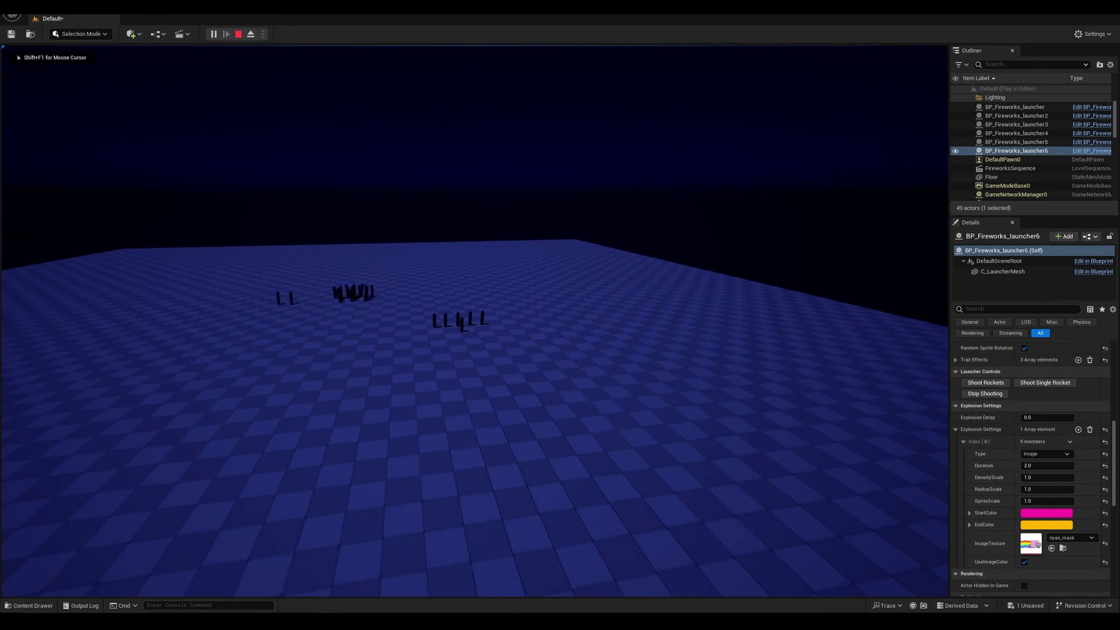
pyautogui.hotkey('shift', 'F1')
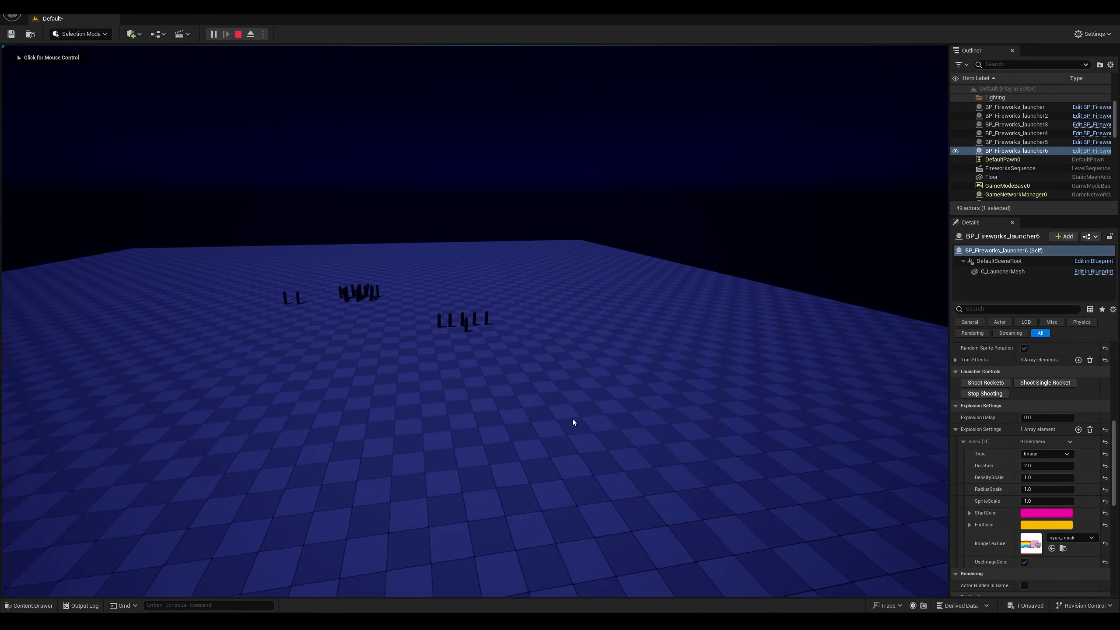
pyautogui.click(1037, 383)
pyautogui.click(758, 445)
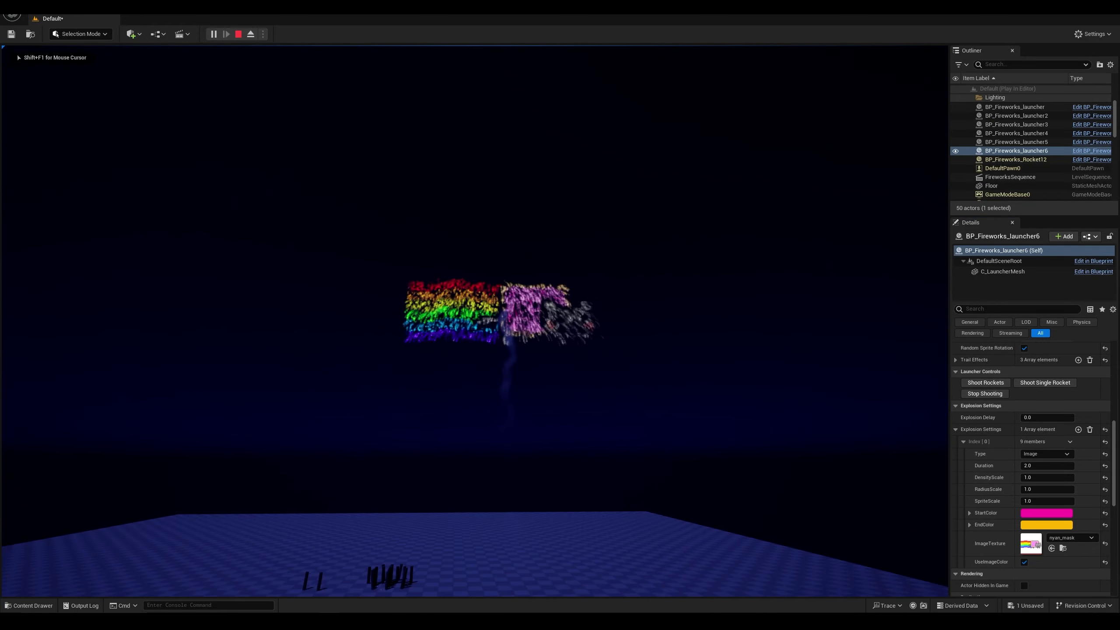
# Step: Shoot five single rockets in quick succession from BP_Fireworks_launcher6 to view their overlapping image explosions
pyautogui.hotkey('shift', 'F1')
pyautogui.click(1040, 384)
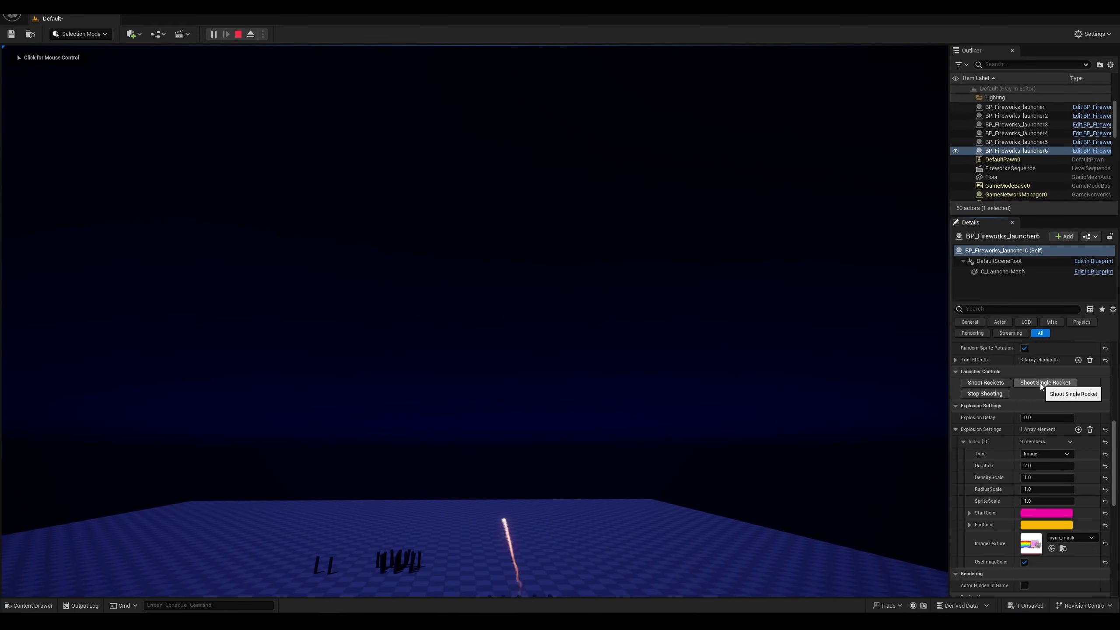
pyautogui.click(1041, 383)
pyautogui.click(1041, 382)
pyautogui.click(1040, 383)
pyautogui.click(1040, 382)
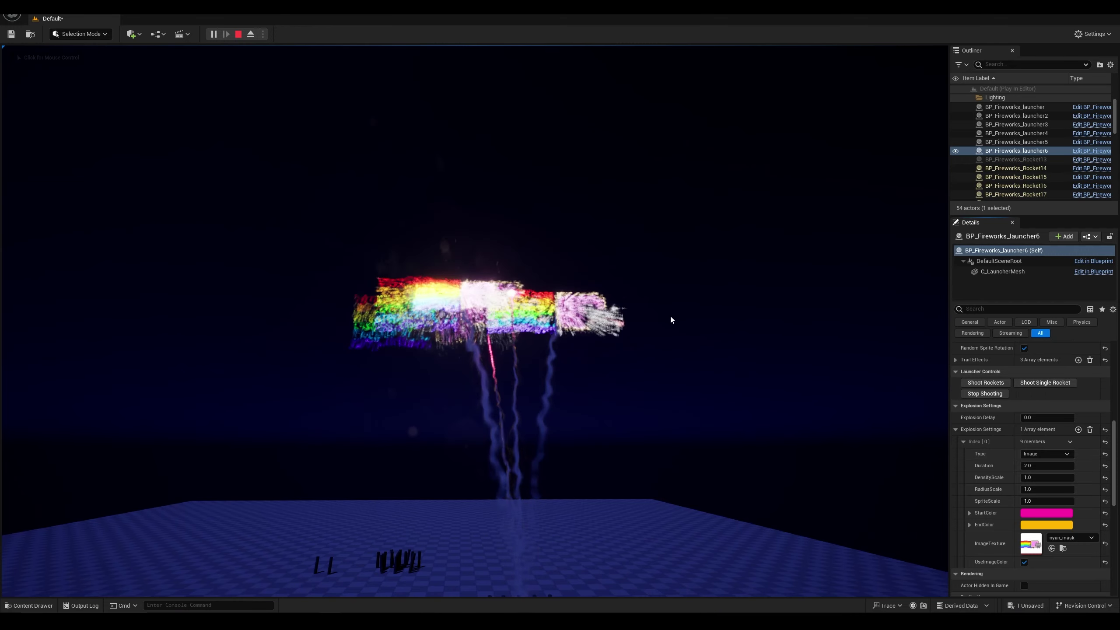
pyautogui.click(707, 478)
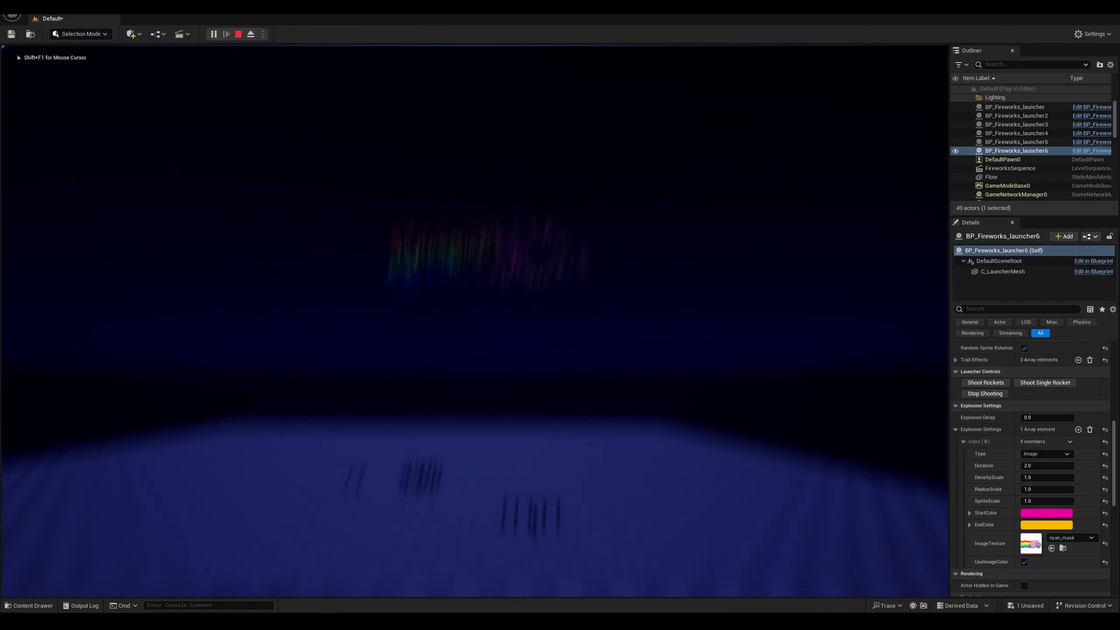
# Step: Fly the play camera around the launchers to view them from another side and stop the play session
pyautogui.press('w')
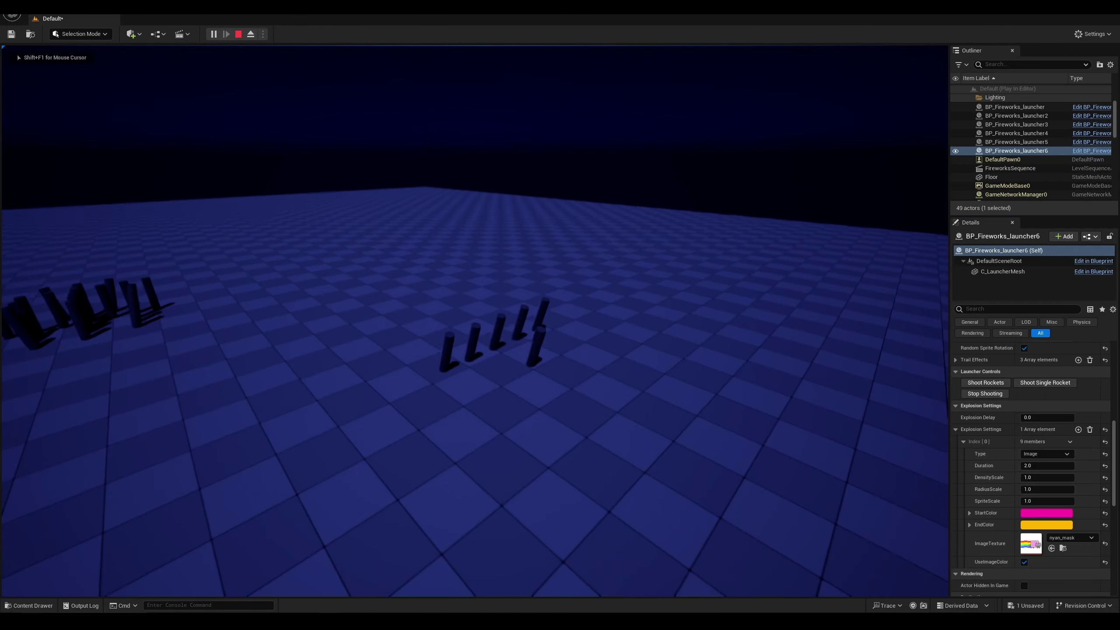
pyautogui.hotkey('shift', 'F1')
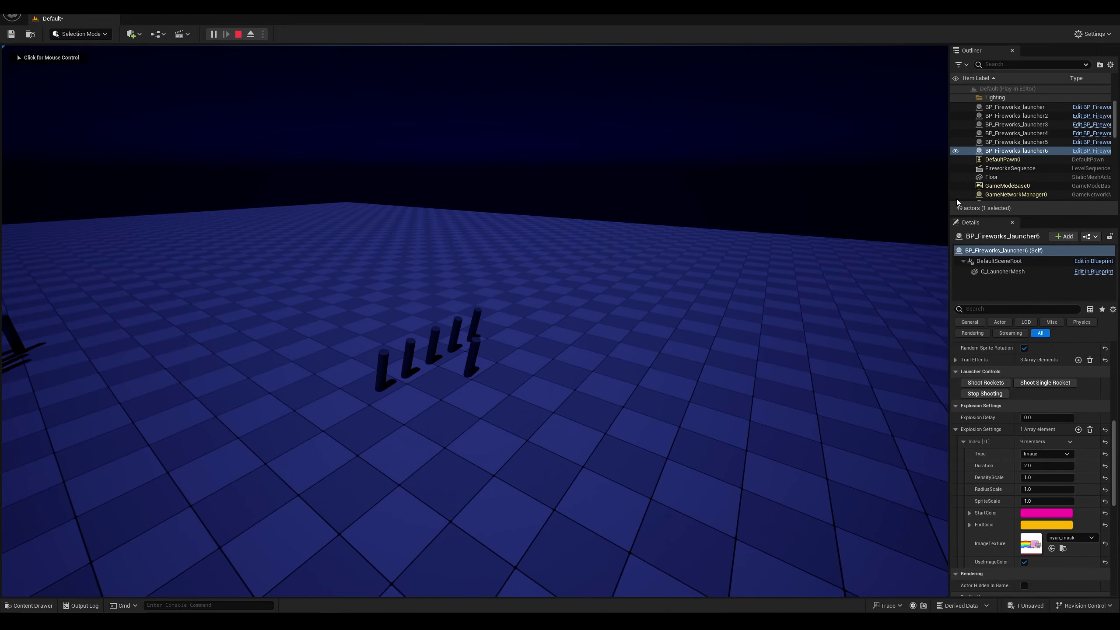
pyautogui.click(937, 267)
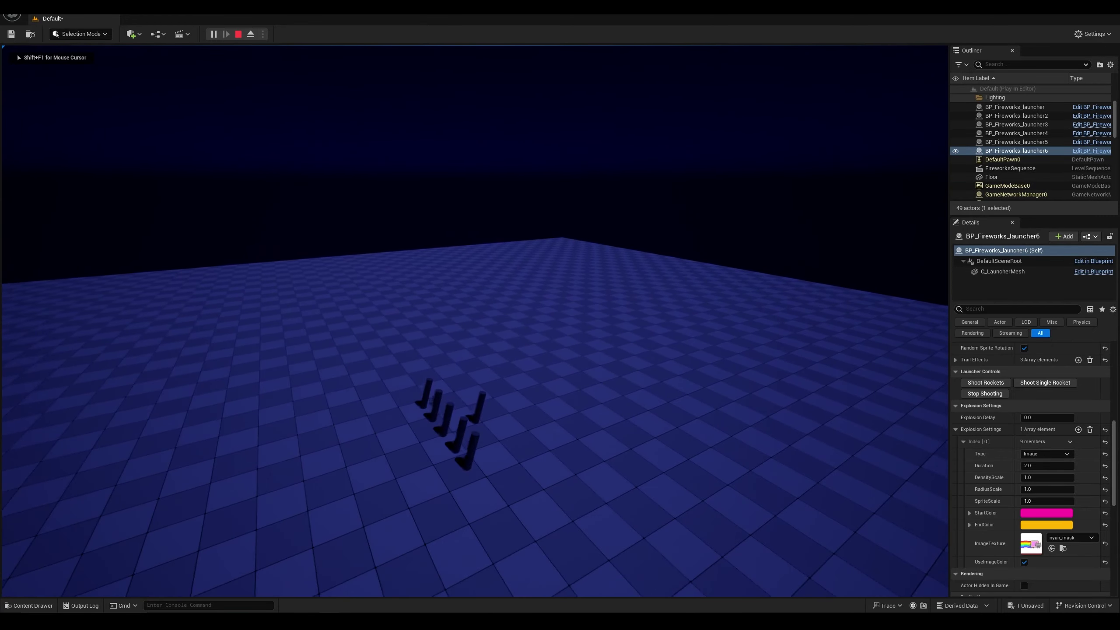
pyautogui.hotkey('shift', 'F1')
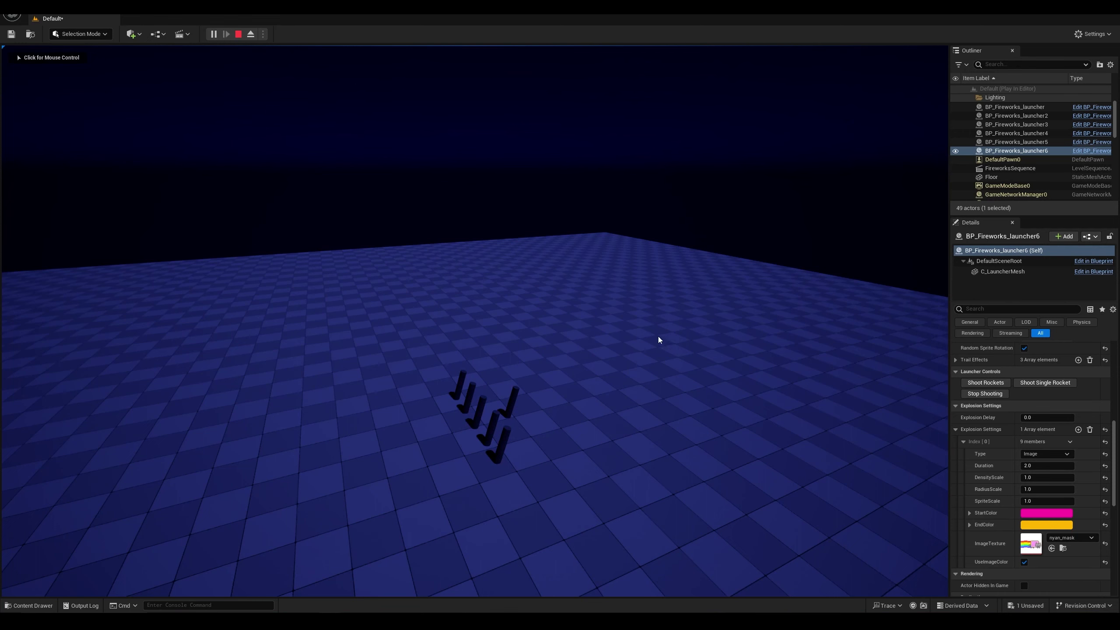
pyautogui.click(238, 35)
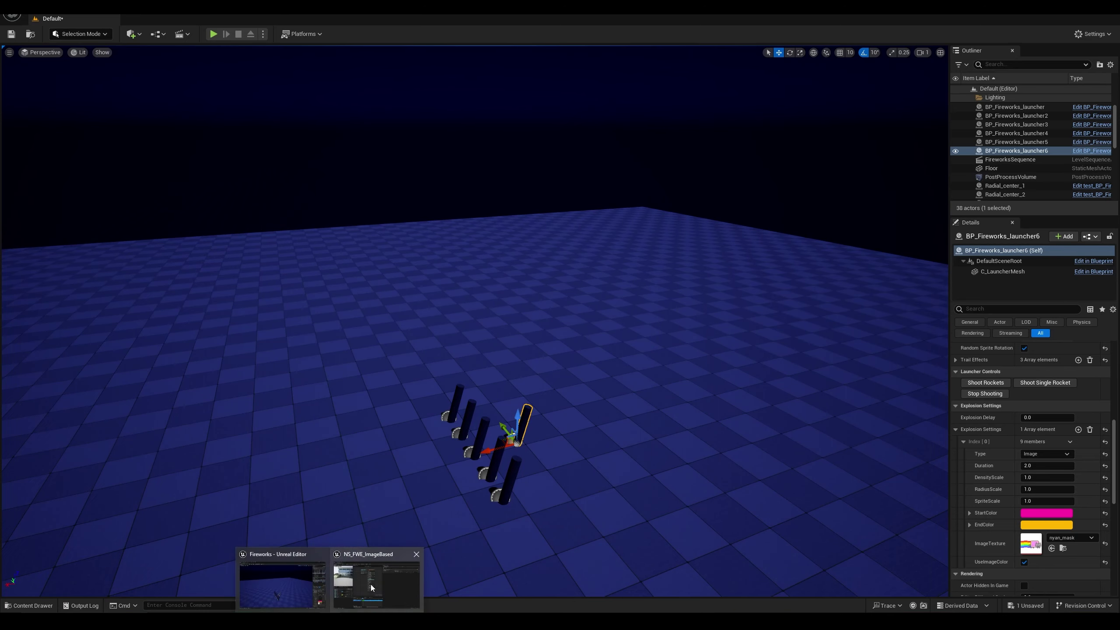
# Step: Switch to the NS_FWE_ImageBased system, copy the Vector expression of Set TargetPosition and examine its UVPos terms against the preview
pyautogui.click(375, 580)
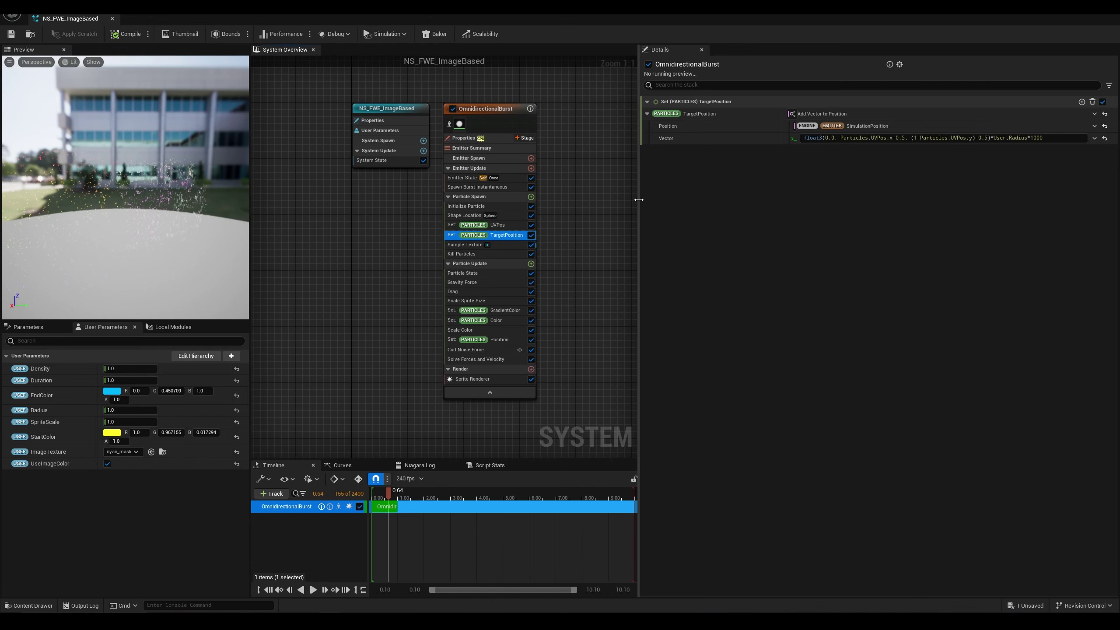
pyautogui.moveTo(635, 201); pyautogui.dragTo(585, 201)
pyautogui.moveTo(1019, 138); pyautogui.dragTo(766, 139)
pyautogui.hotkey('ctrl', 'c')
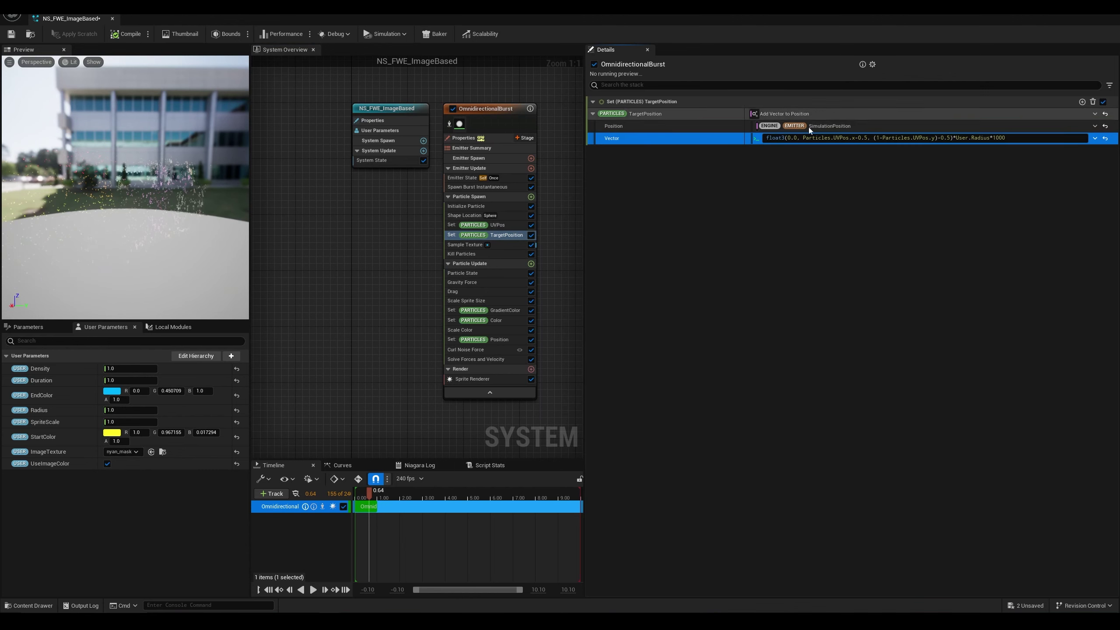
pyautogui.moveTo(785, 139); pyautogui.dragTo(803, 138)
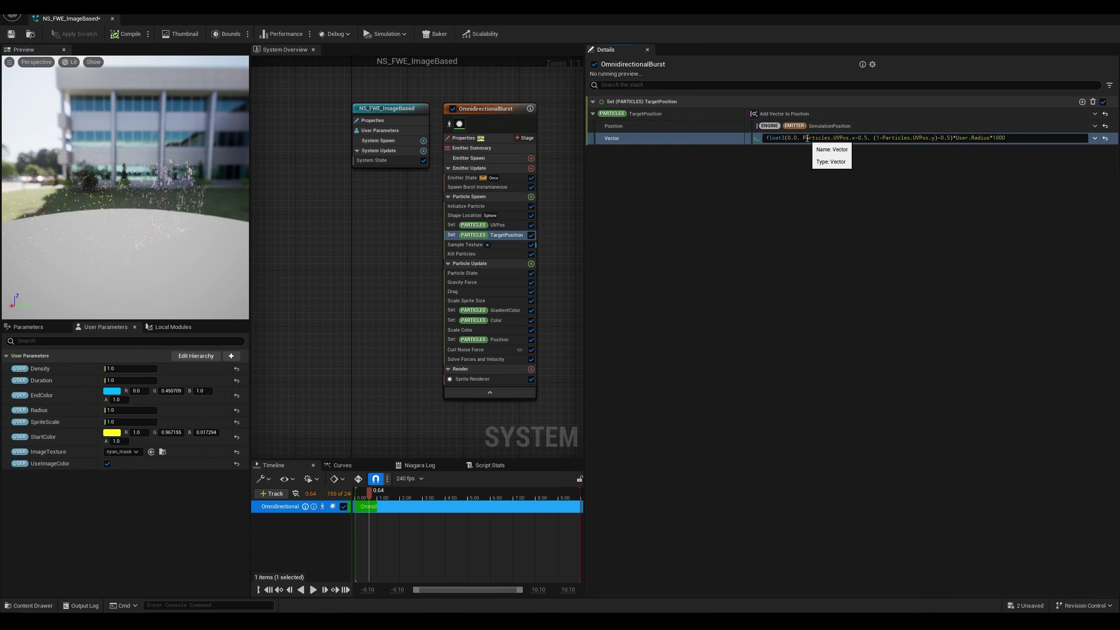
pyautogui.moveTo(804, 138); pyautogui.dragTo(936, 138)
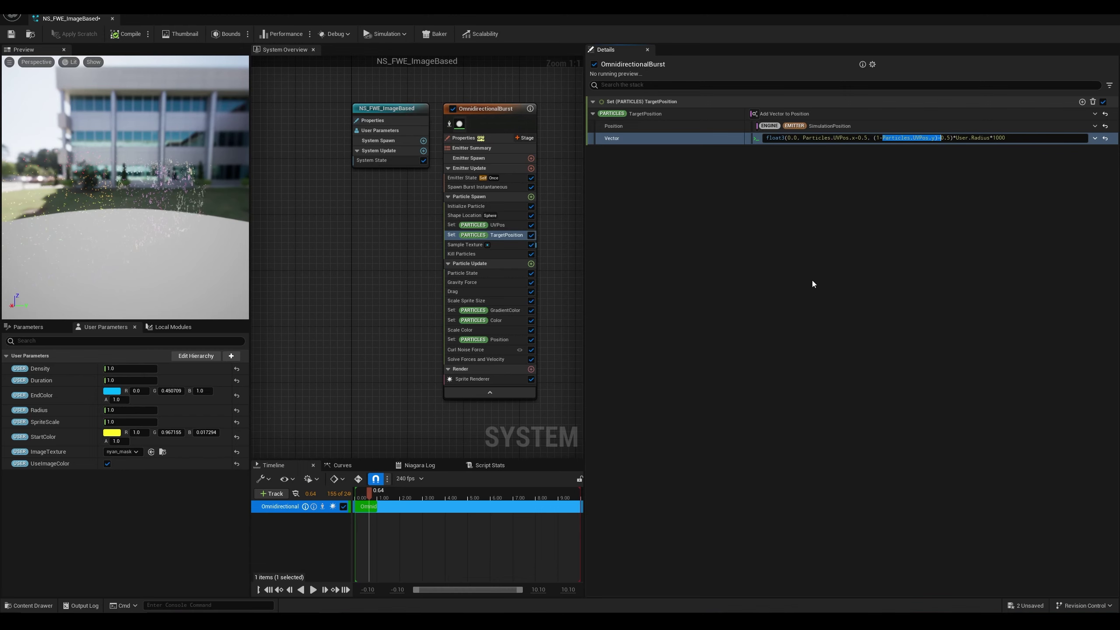
pyautogui.click(854, 235)
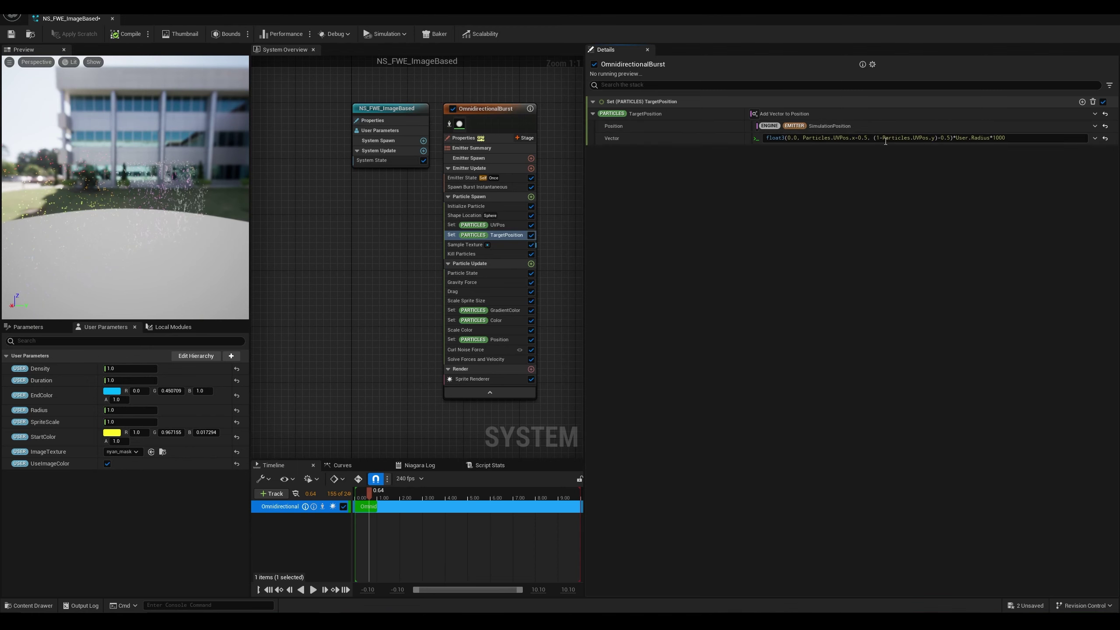
pyautogui.moveTo(132, 194); pyautogui.dragTo(163, 194)
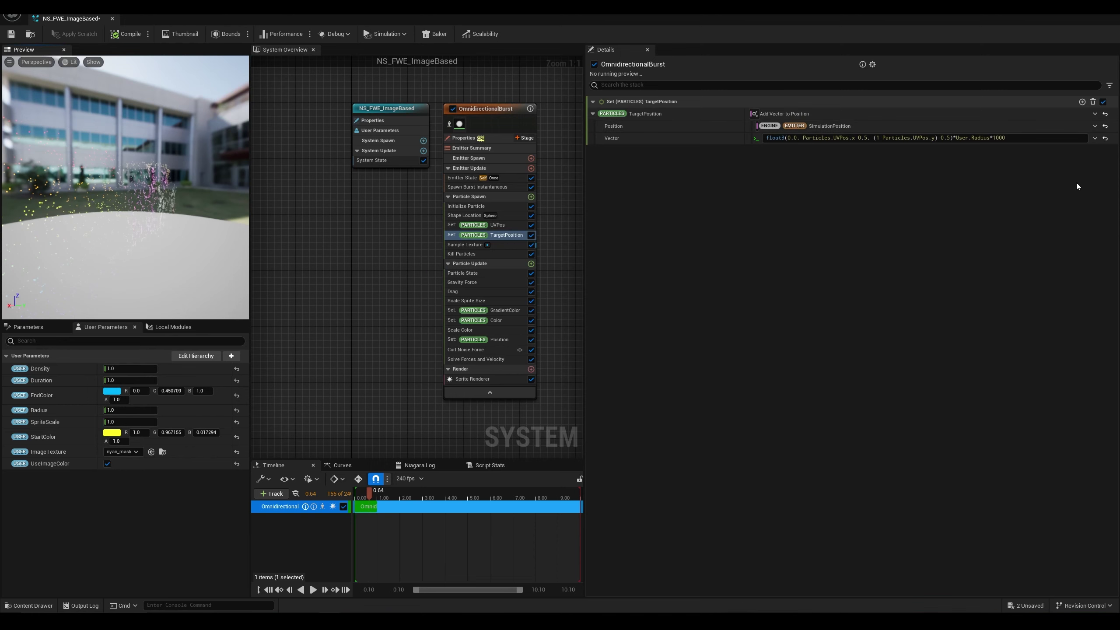
# Step: Replace the TargetPosition Vector input with Transform Vector by Matrix and paste the copied float3 expression into its inner Vector as a new expression
pyautogui.click(1095, 138)
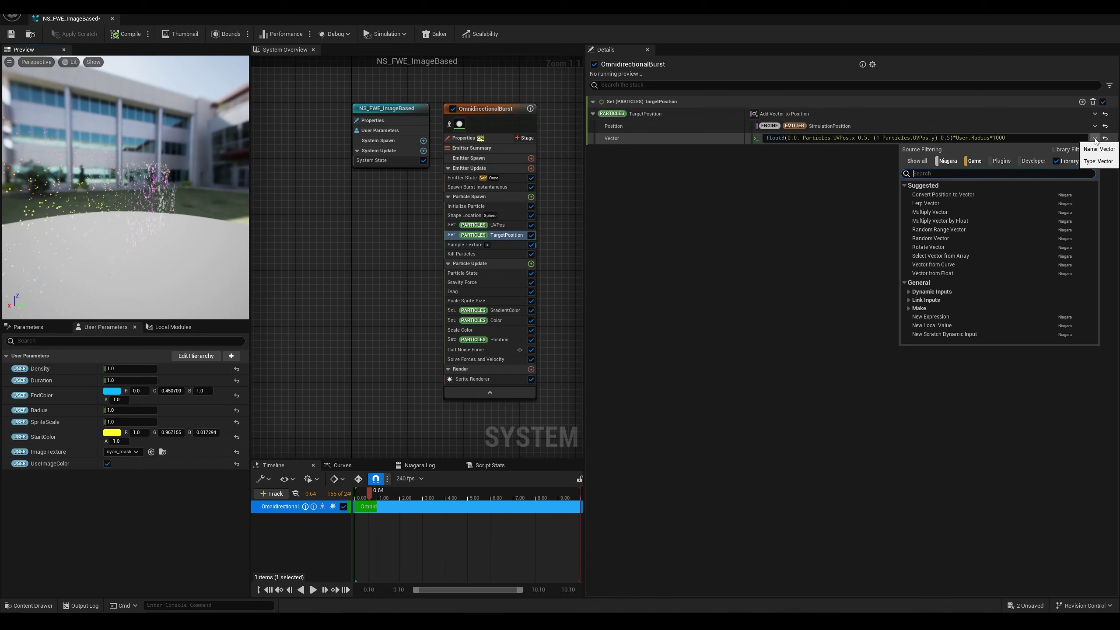
pyautogui.write('tran')
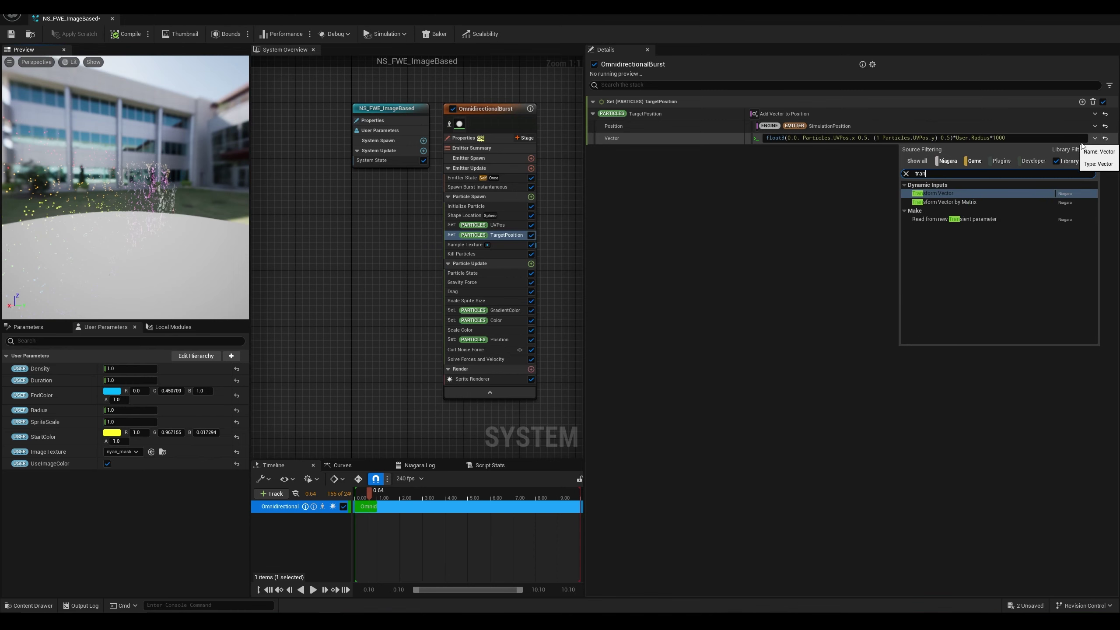
pyautogui.click(950, 202)
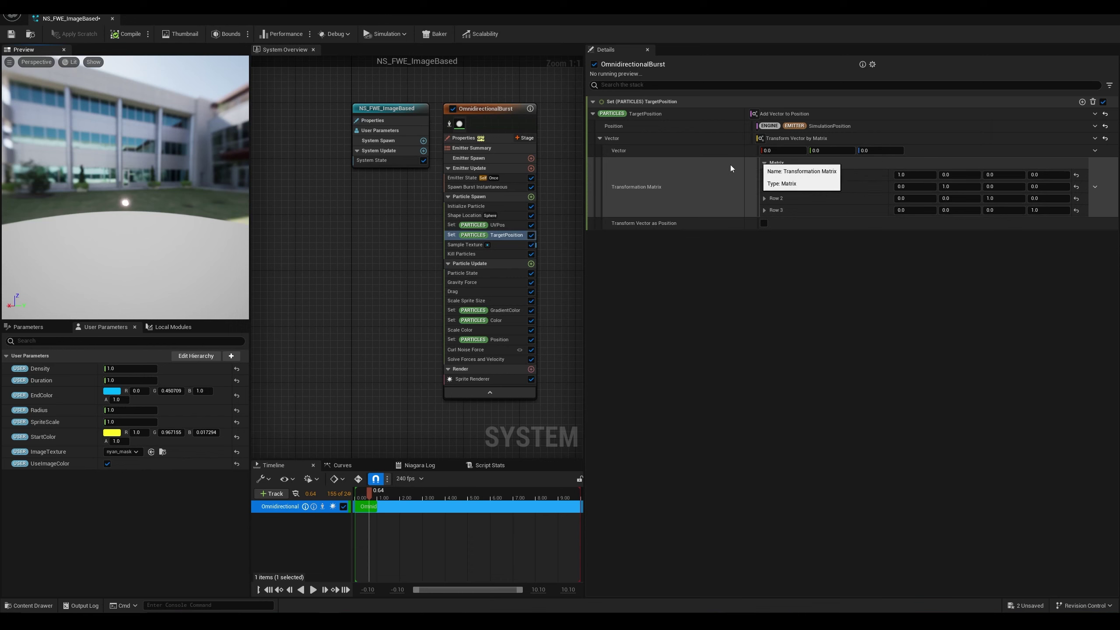
pyautogui.click(1095, 151)
pyautogui.write('ex')
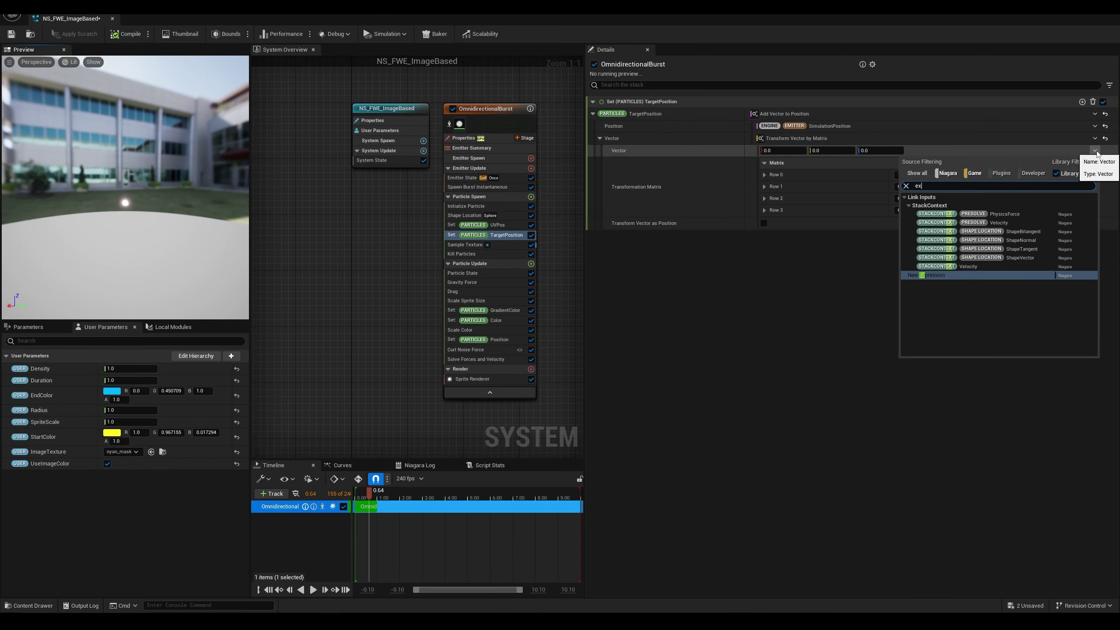
pyautogui.click(938, 275)
pyautogui.click(907, 150)
pyautogui.hotkey('ctrl', 'v')
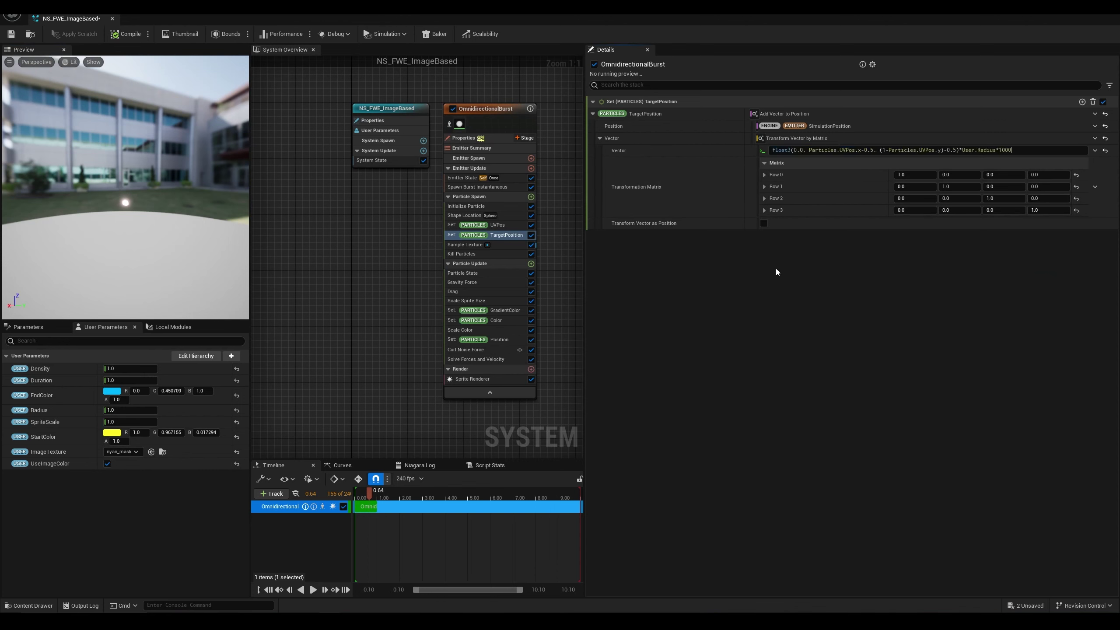
# Step: Try changing the third value of the transformation matrix's Row 1 to about 0.2 while watching the preview, and undo it
pyautogui.moveTo(161, 211)
pyautogui.mouseDown()
pyautogui.moveTo(132, 210)
pyautogui.moveTo(168, 211)
pyautogui.moveTo(137, 210)
pyautogui.moveTo(152, 211)
pyautogui.mouseUp()
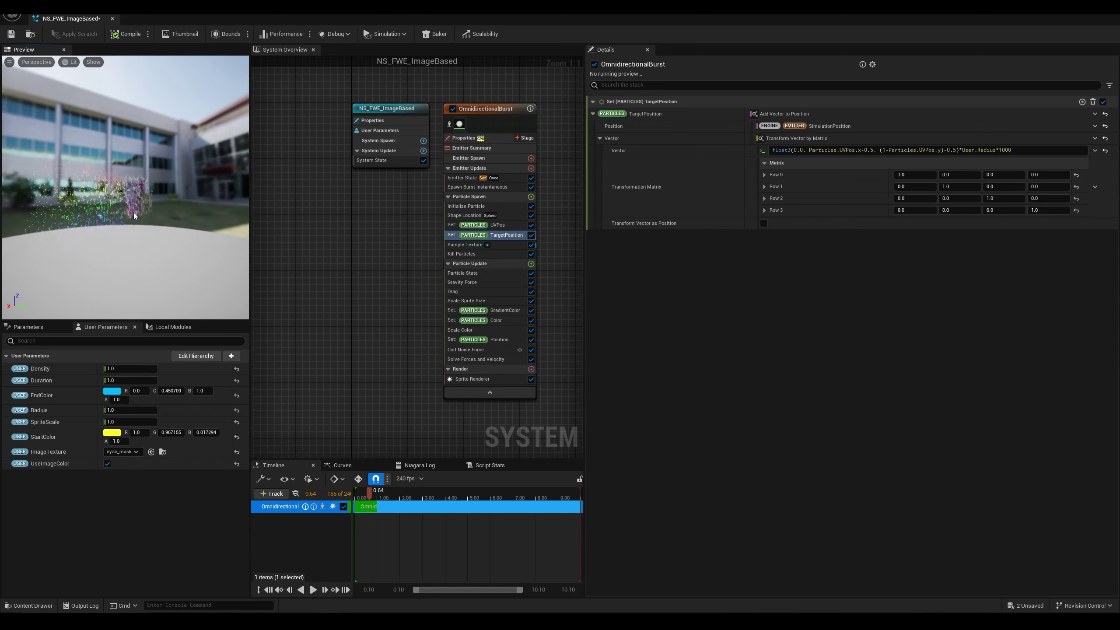
pyautogui.moveTo(48, 250); pyautogui.dragTo(79, 249)
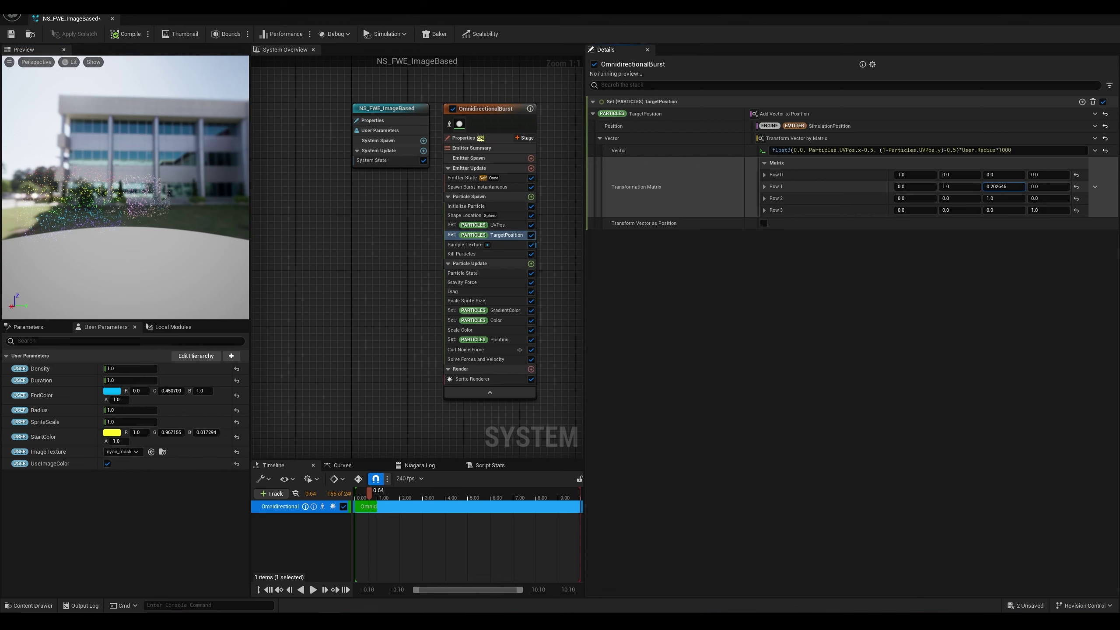
pyautogui.hotkey('ctrl', 'z')
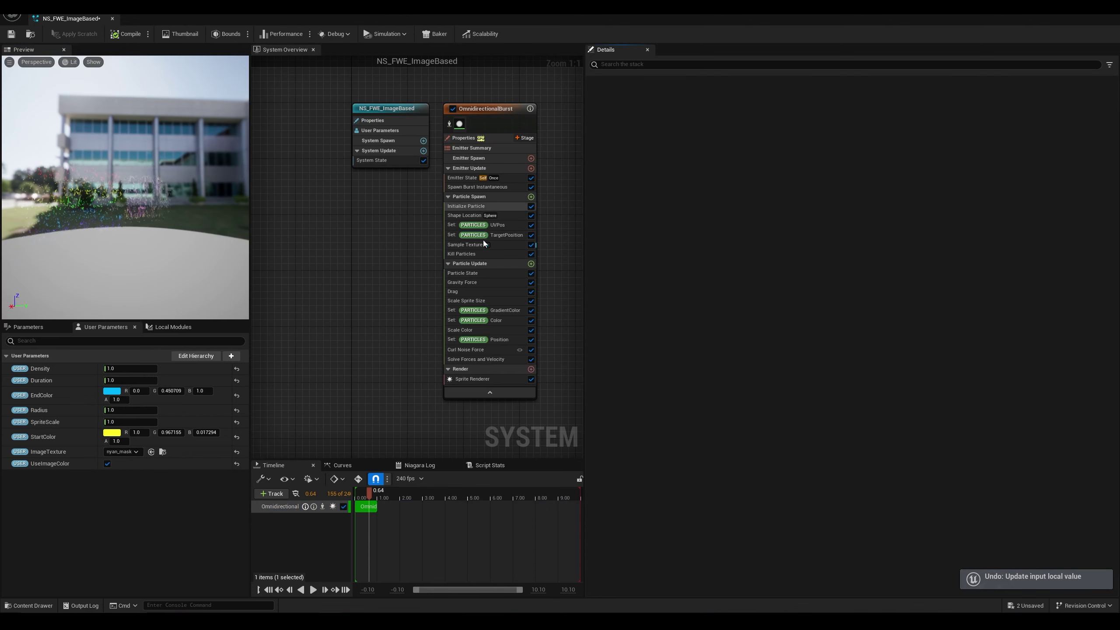
# Step: Reselect Set TargetPosition, try different first values in the transformation matrix's Row 1, and set that value back to 0
pyautogui.click(498, 237)
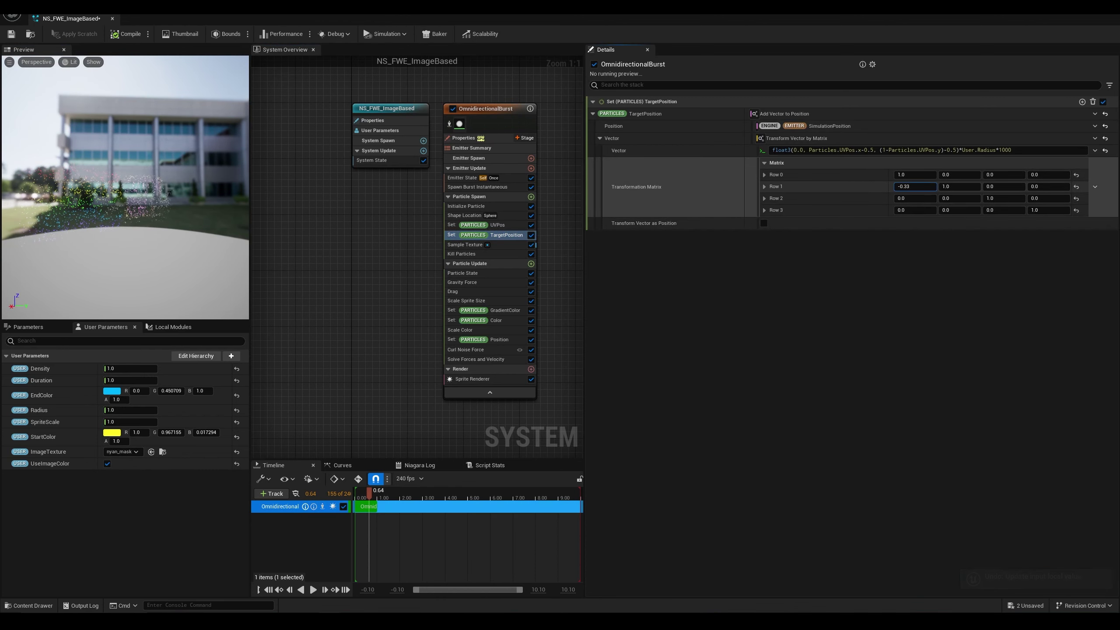
pyautogui.moveTo(915, 186); pyautogui.dragTo(897, 200)
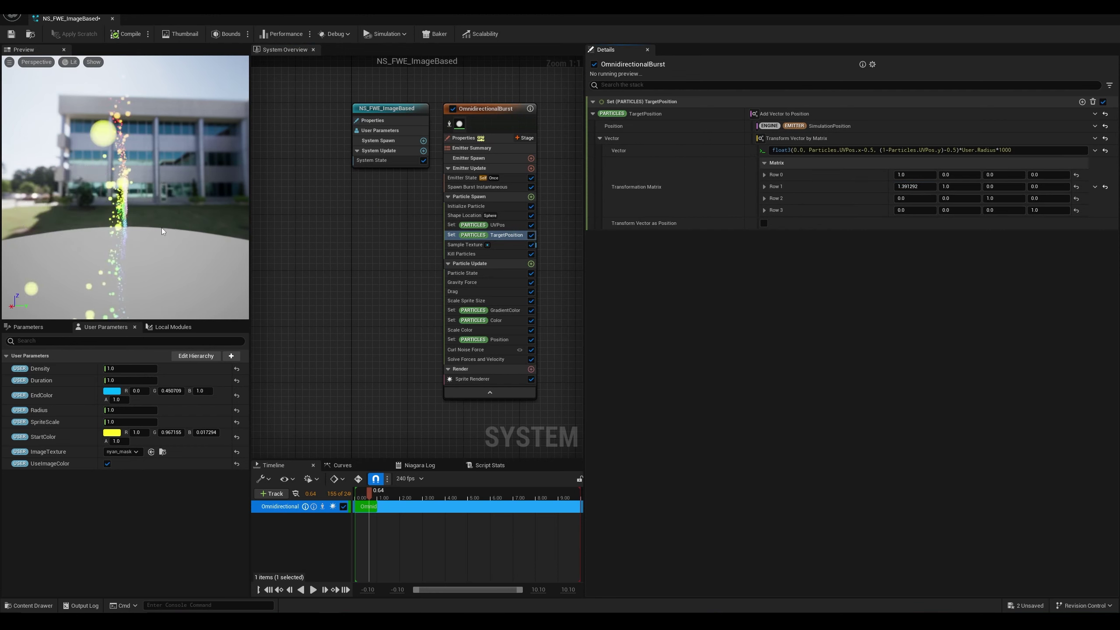
pyautogui.moveTo(161, 227); pyautogui.dragTo(174, 228)
pyautogui.moveTo(925, 186); pyautogui.dragTo(911, 187)
pyautogui.moveTo(924, 187); pyautogui.dragTo(919, 187)
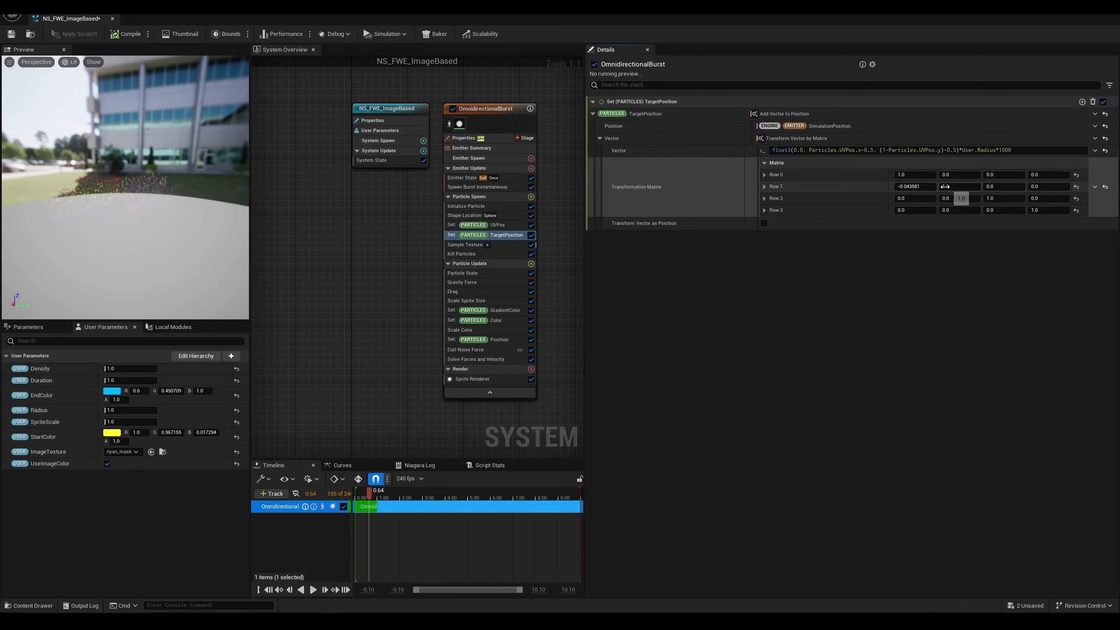
pyautogui.write('0')
pyautogui.press('Return')
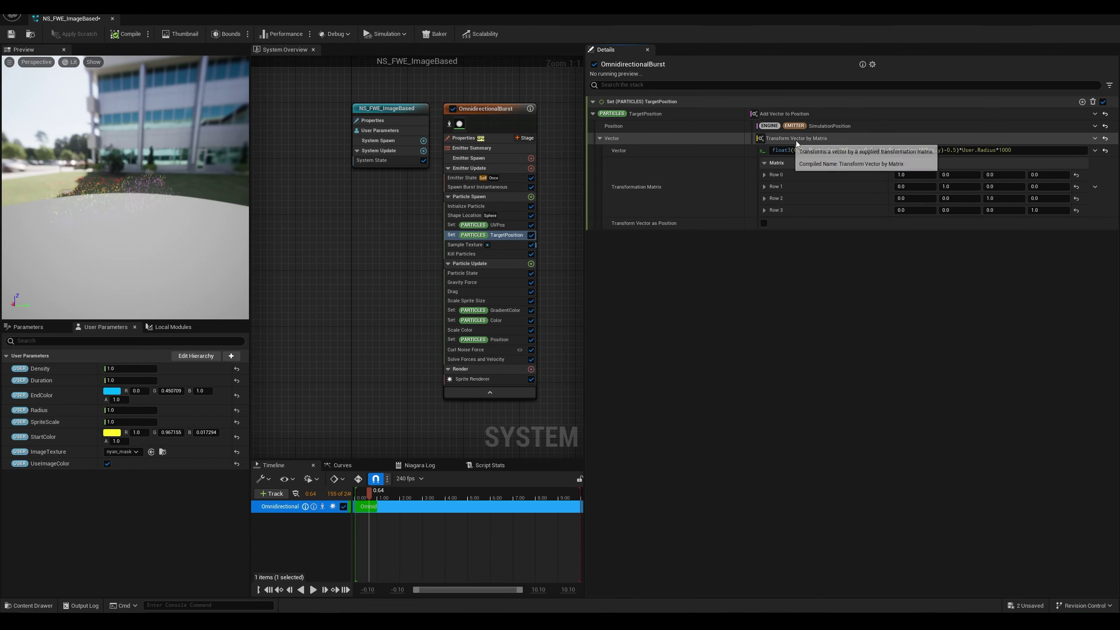
# Step: Replace TargetPosition's Vector input with Rotate Vector and paste the copied float3 UVPos expression into Vector To Rotate as a new expression
pyautogui.click(1094, 138)
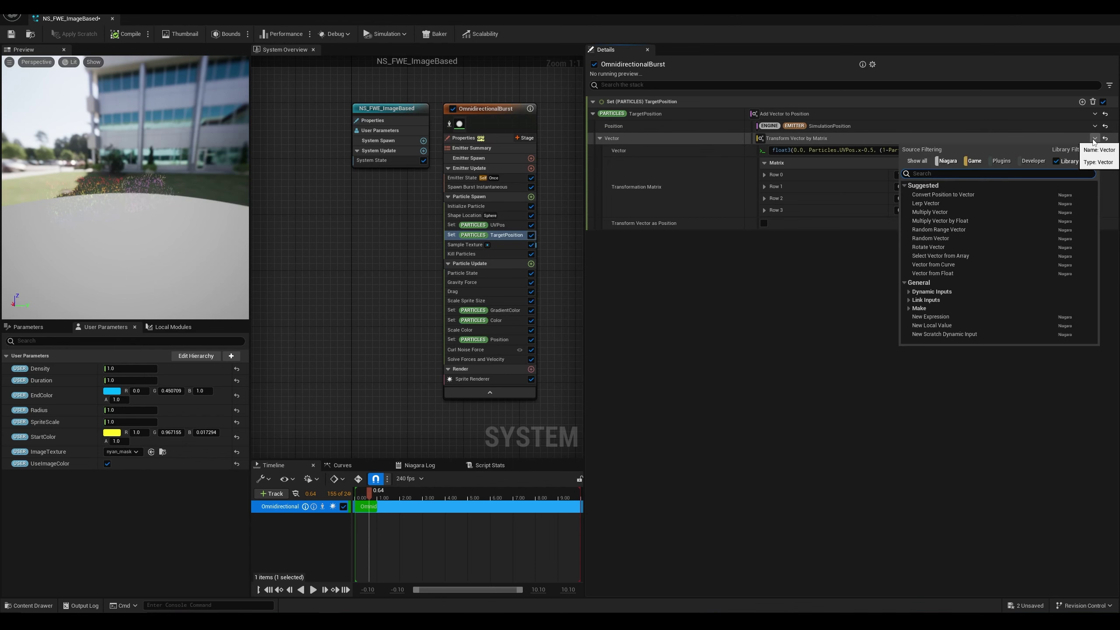
pyautogui.write('rota')
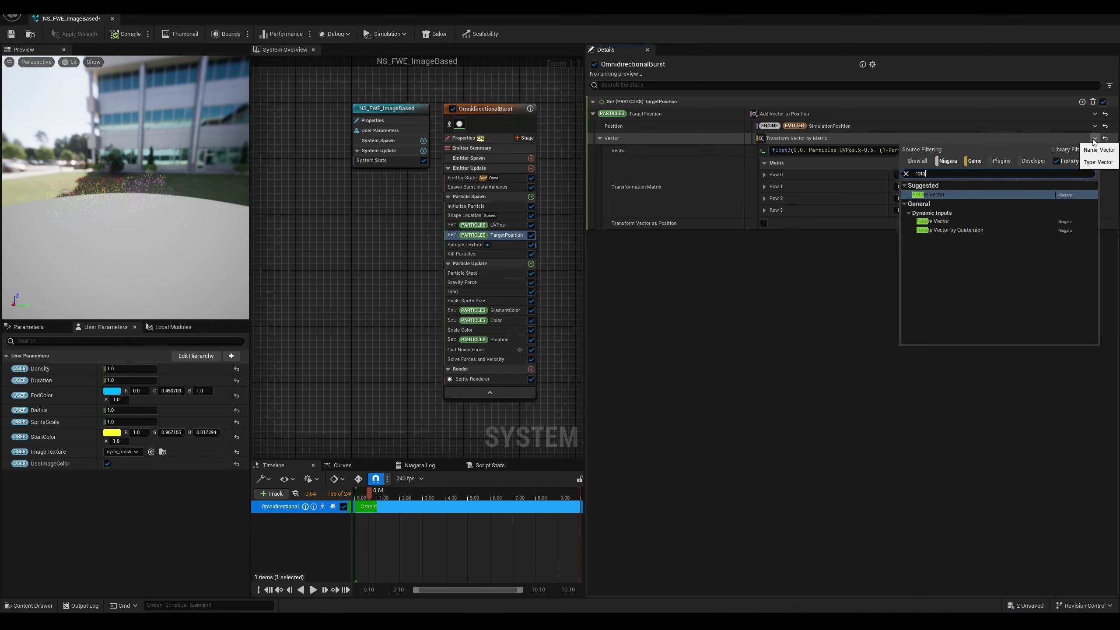
pyautogui.click(941, 196)
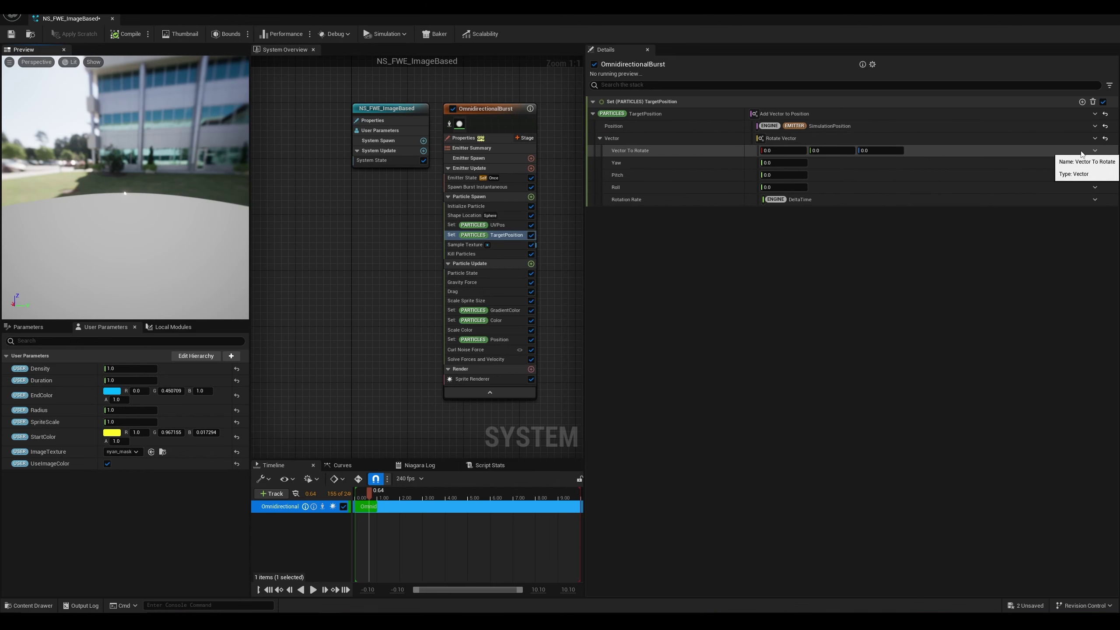
pyautogui.click(1094, 150)
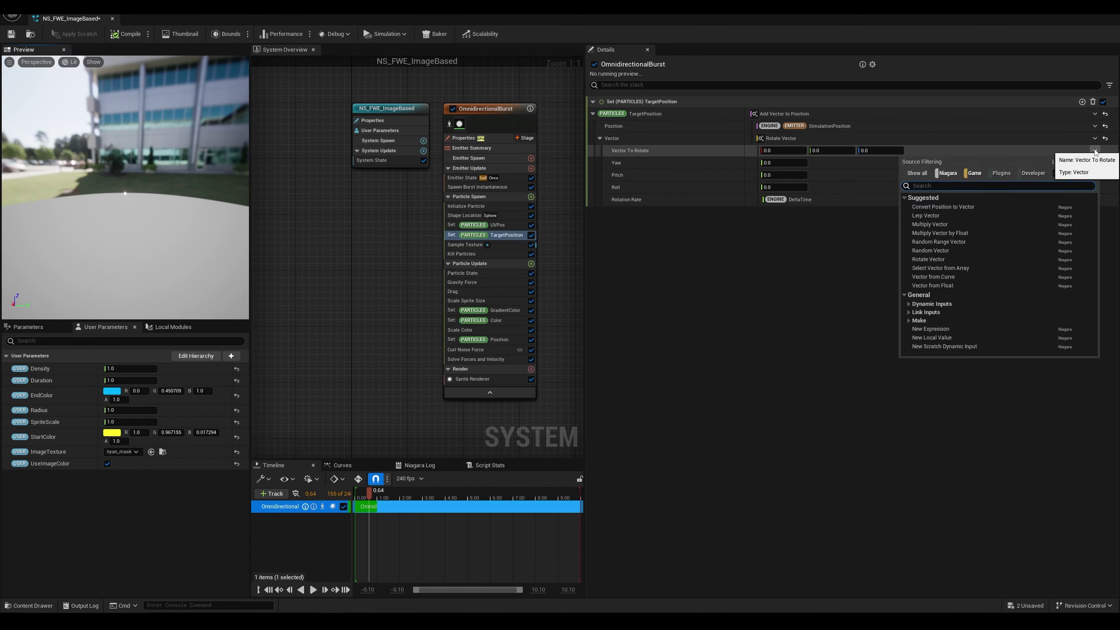
pyautogui.write('ex')
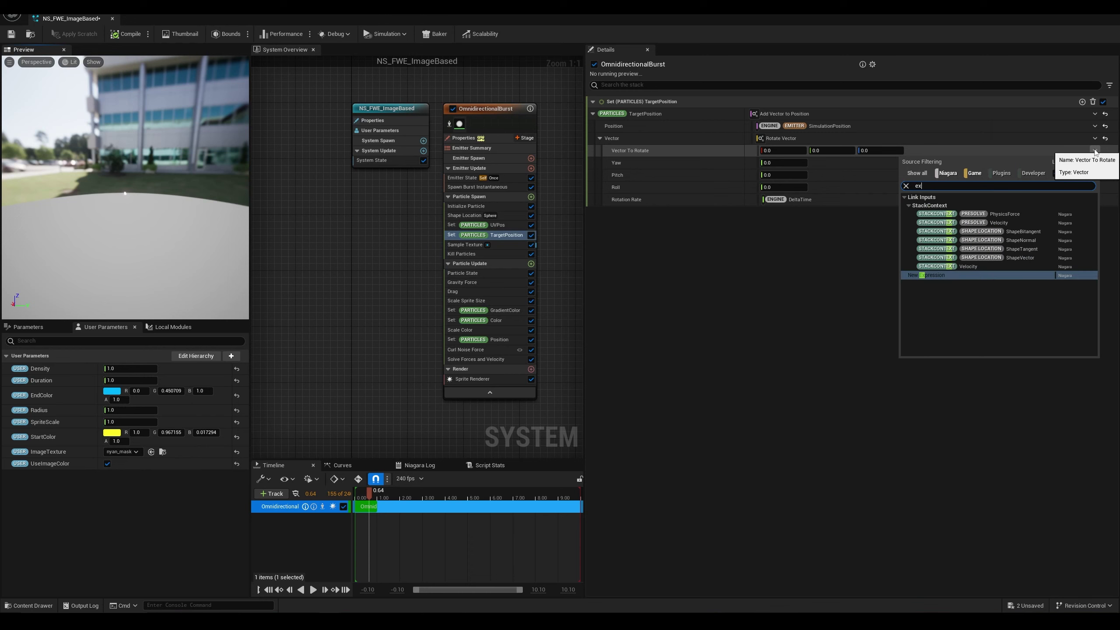
pyautogui.click(951, 276)
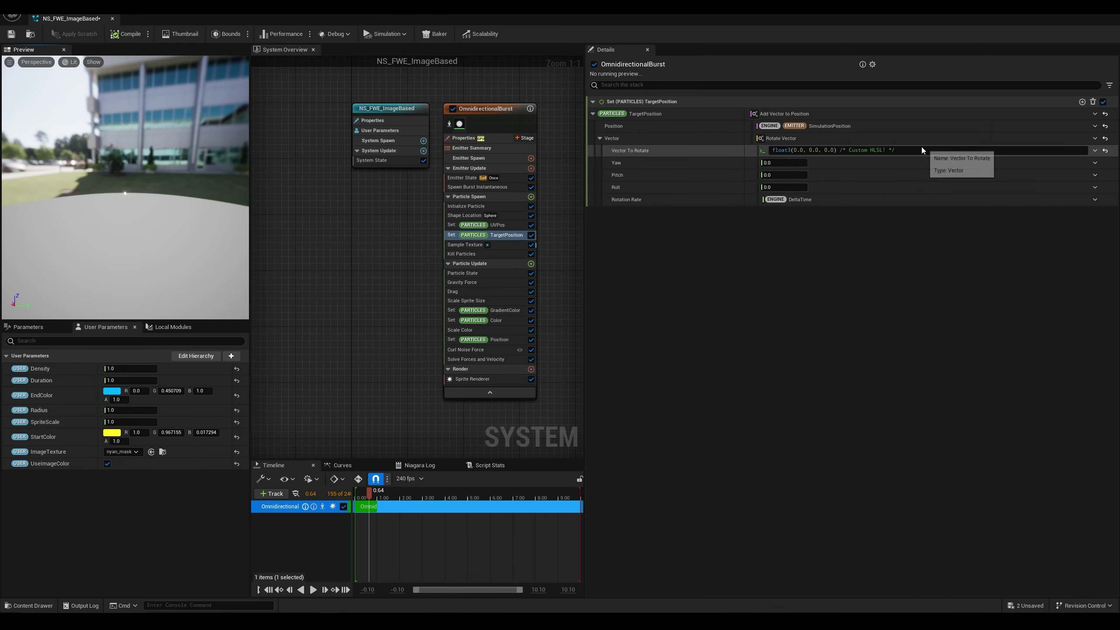
pyautogui.hotkey('ctrl', 'a')
pyautogui.write('float3(0.0, Particles.UVPos.x-0.5, (1-Particles.UVPos.y)-0.5)*User.Radius*1000')
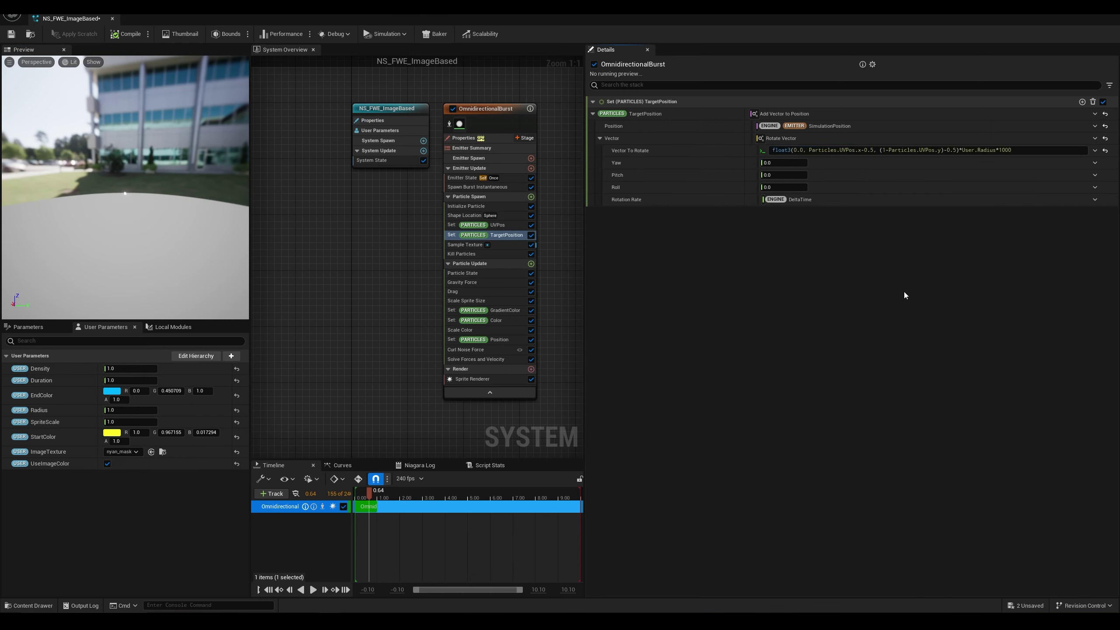
# Step: Try a Yaw of about 5544 and a Pitch of about -966 on Rotate Vector while checking the particles in the preview
pyautogui.moveTo(197, 203); pyautogui.dragTo(238, 195)
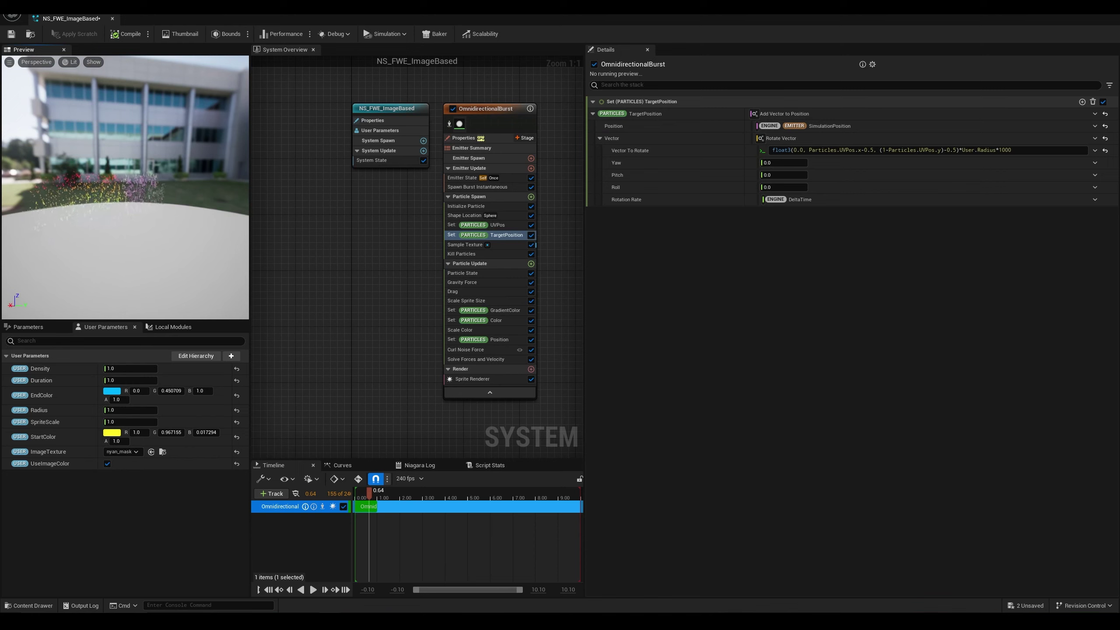
pyautogui.moveTo(782, 165); pyautogui.dragTo(730, 178)
pyautogui.moveTo(177, 209); pyautogui.dragTo(233, 199)
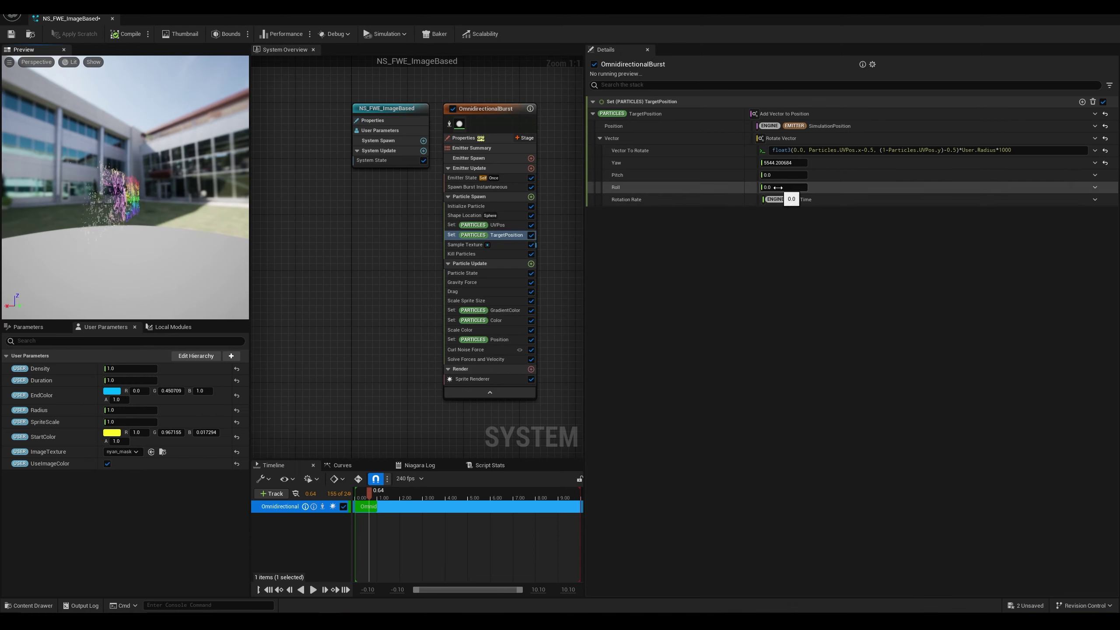
pyautogui.moveTo(768, 174); pyautogui.dragTo(608, 175)
pyautogui.moveTo(192, 207); pyautogui.dragTo(206, 300)
pyautogui.moveTo(370, 495); pyautogui.dragTo(380, 493)
pyautogui.moveTo(125, 240); pyautogui.dragTo(55, 142)
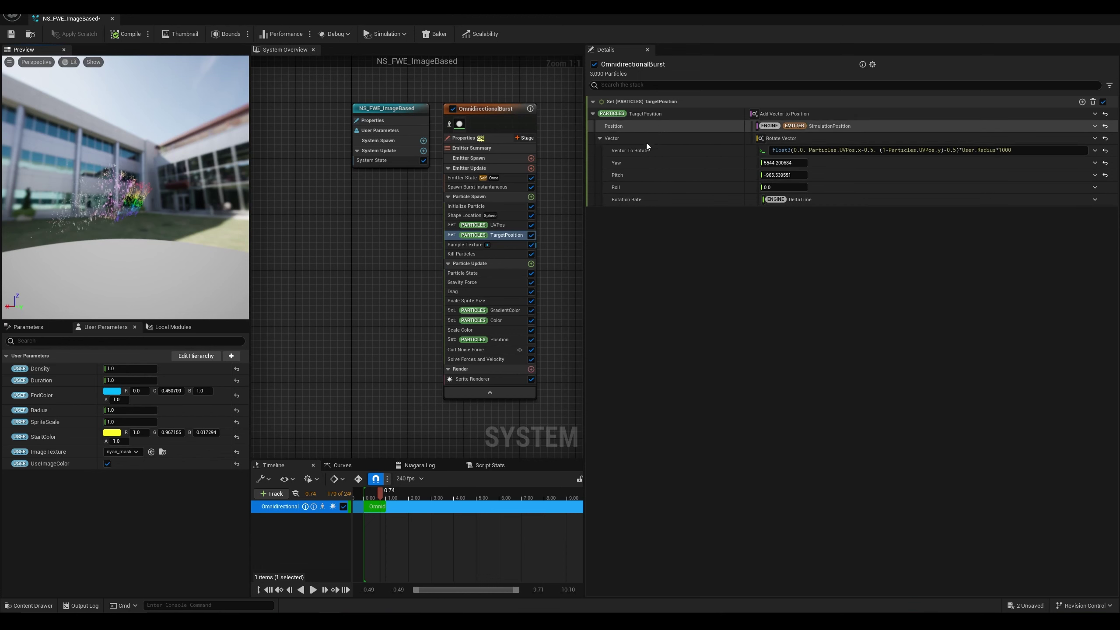
# Step: Replace the Vector input with Rotate Vector by Quaternion and paste the float3 UVPos expression into Vector To Rotate as a new expression
pyautogui.click(1095, 139)
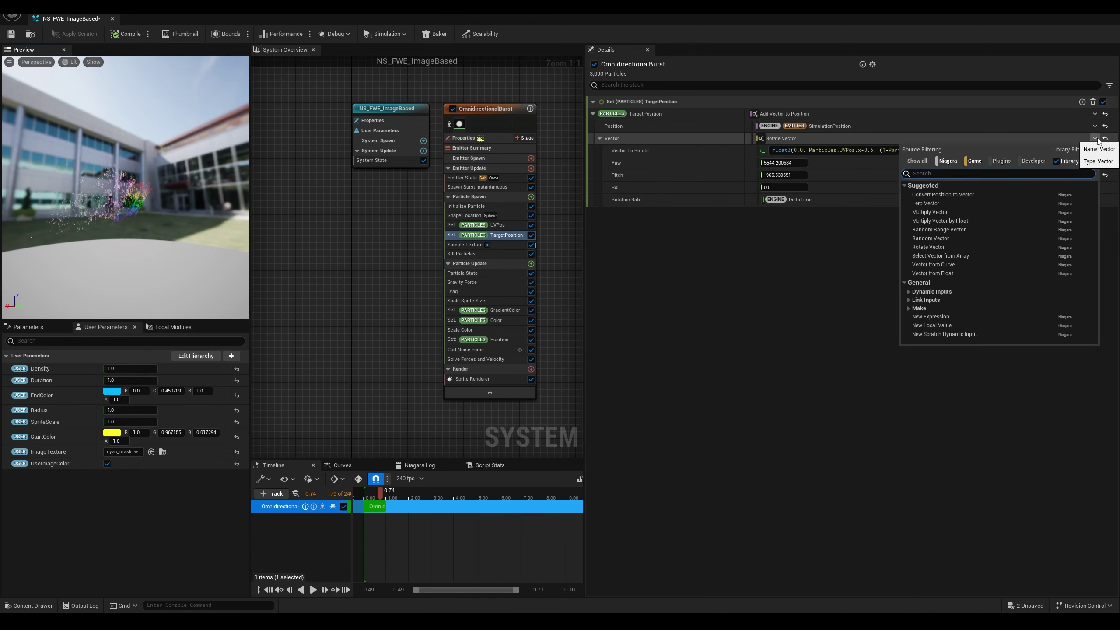
pyautogui.write('rota')
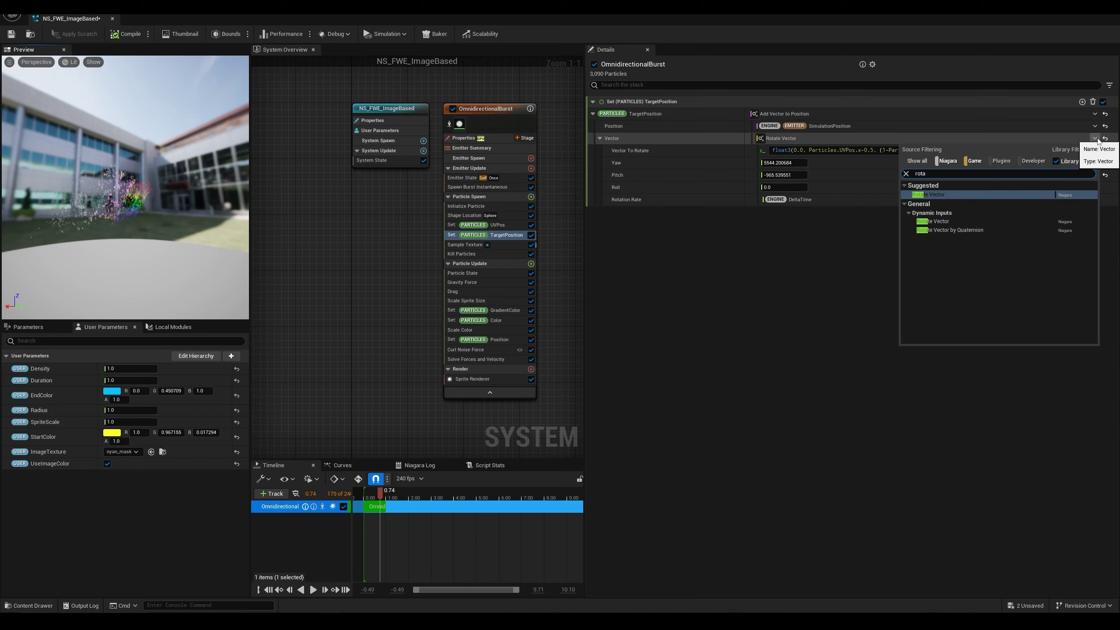
pyautogui.click(954, 230)
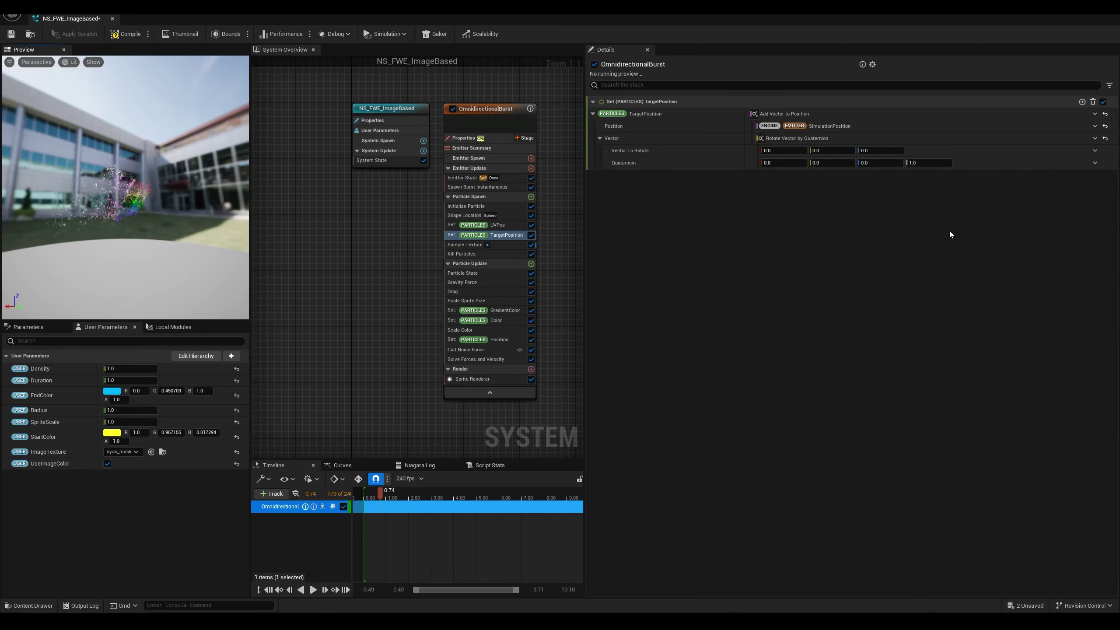
pyautogui.click(1095, 150)
pyautogui.write('expre')
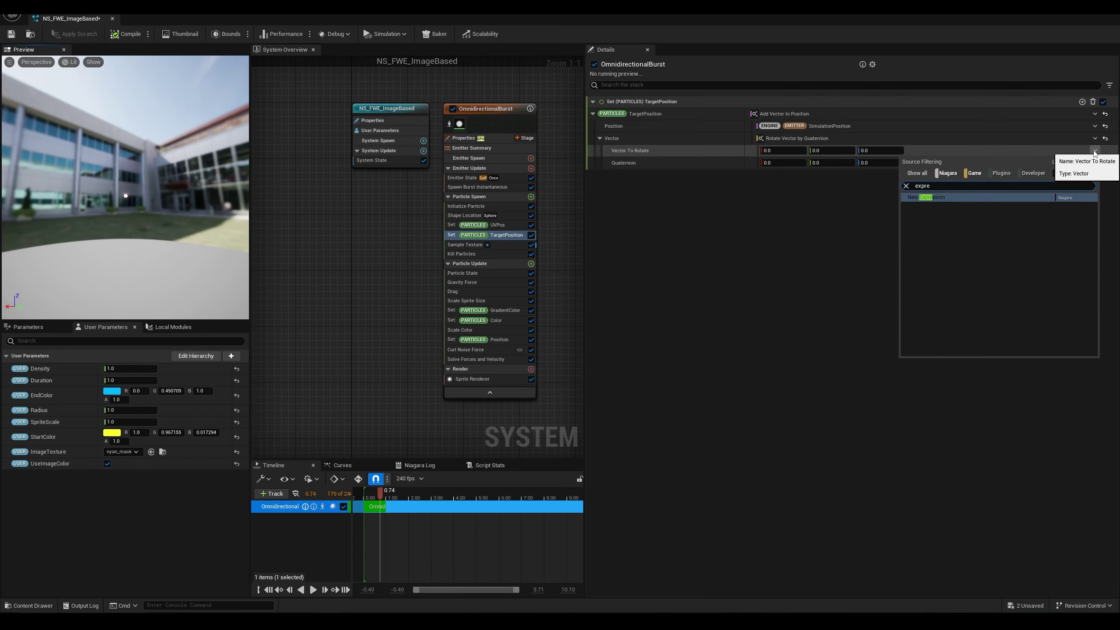
pyautogui.click(929, 198)
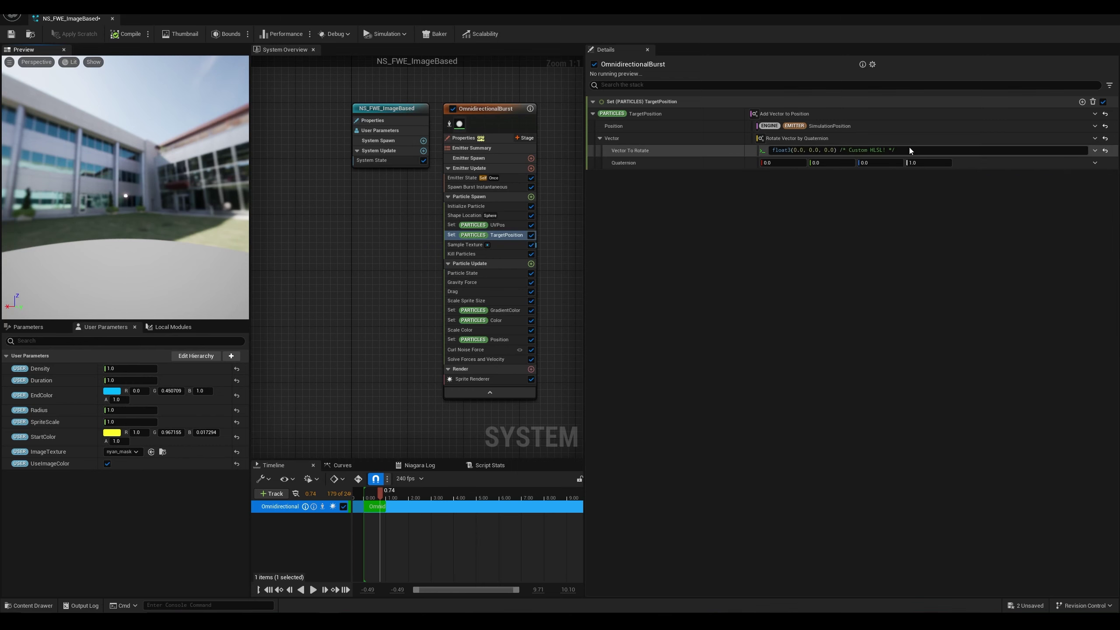
pyautogui.click(907, 150)
pyautogui.write('float3(0.0, Particles.UVPos.x-0.5, (1-Particles.UVPos.y)-0.5)*User.Radius*1000')
pyautogui.press('Return')
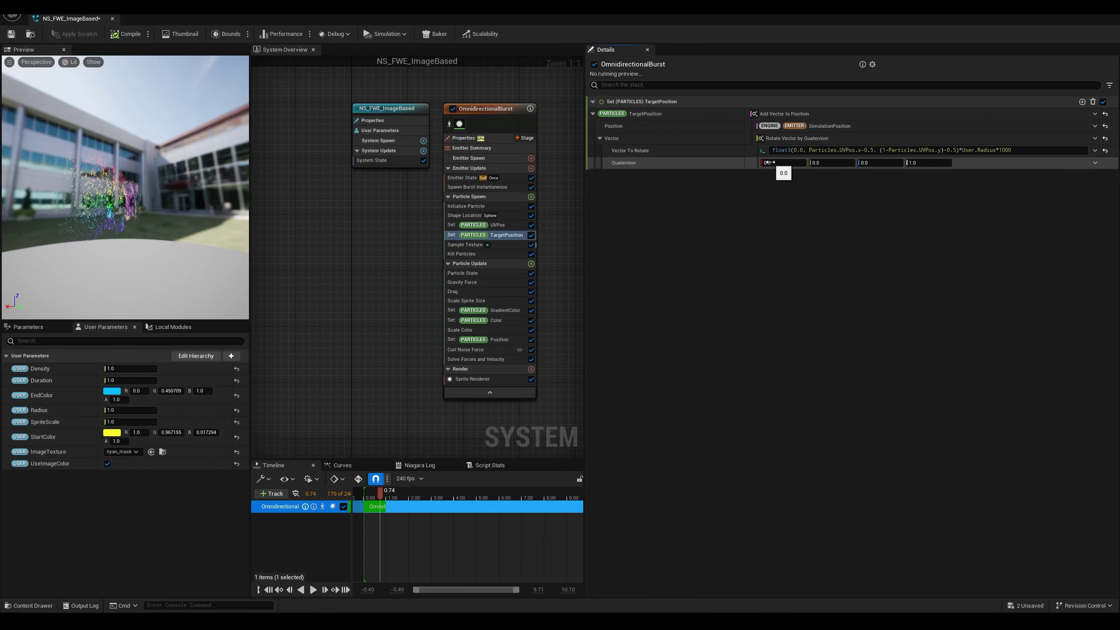
# Step: Try different values in the first three Quaternion components while watching the preview, and reset the Quaternion to its default
pyautogui.moveTo(769, 162); pyautogui.dragTo(832, 175)
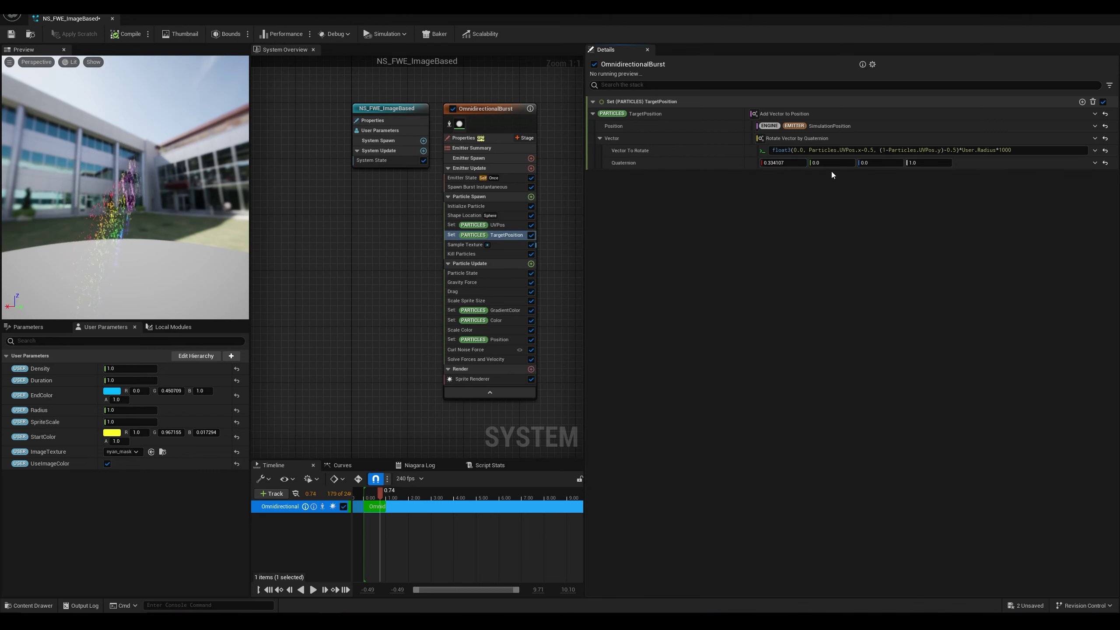
pyautogui.hotkey('ctrl', 'z')
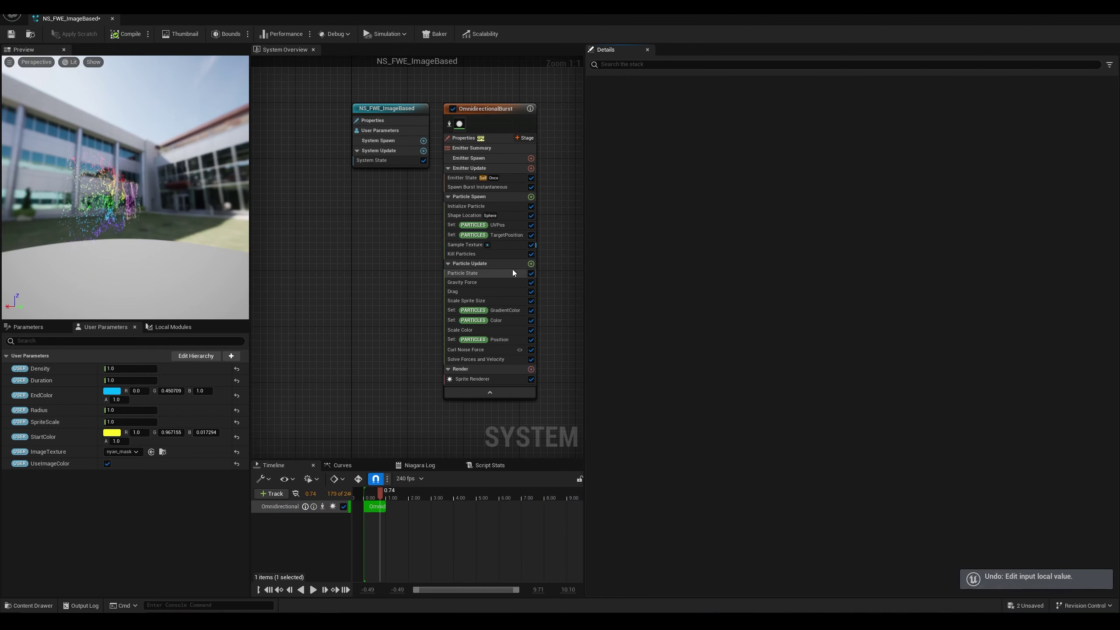
pyautogui.click(493, 234)
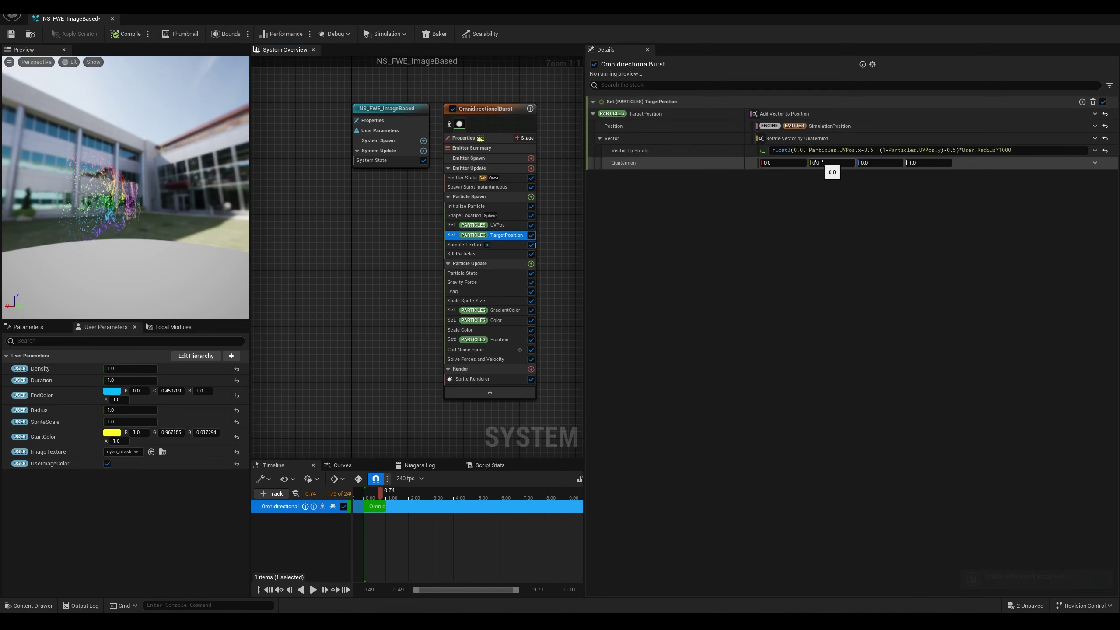
pyautogui.moveTo(830, 164)
pyautogui.mouseDown()
pyautogui.moveTo(844, 165)
pyautogui.moveTo(759, 163)
pyautogui.mouseUp()
pyautogui.moveTo(114, 198); pyautogui.dragTo(61, 211)
pyautogui.moveTo(784, 163); pyautogui.dragTo(887, 162)
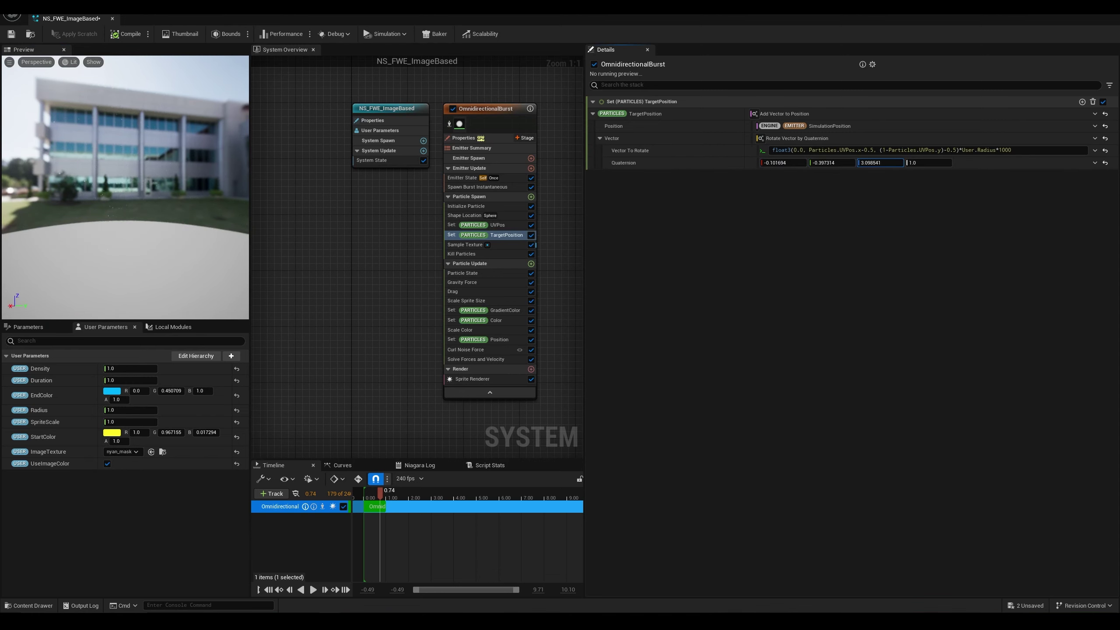
pyautogui.moveTo(159, 176); pyautogui.dragTo(200, 197)
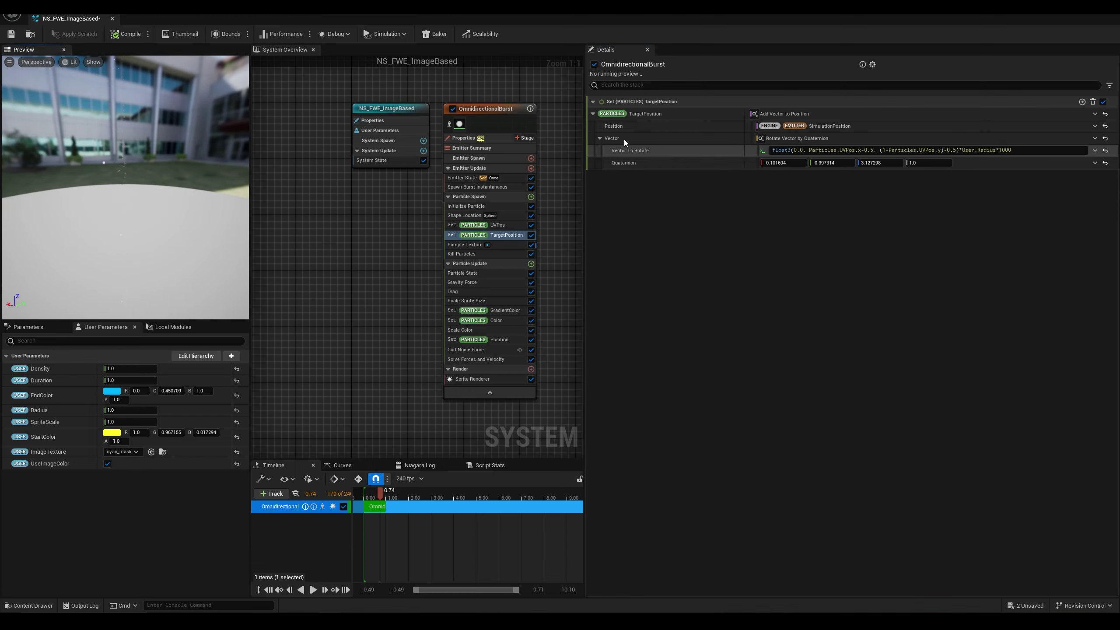
pyautogui.click(789, 160)
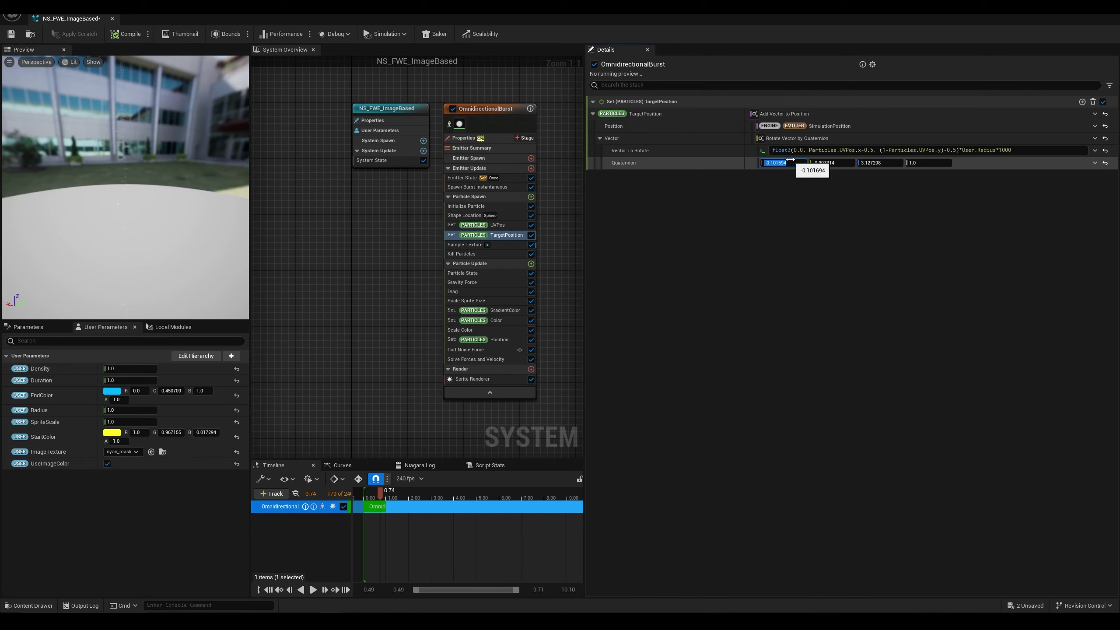
pyautogui.click(1105, 162)
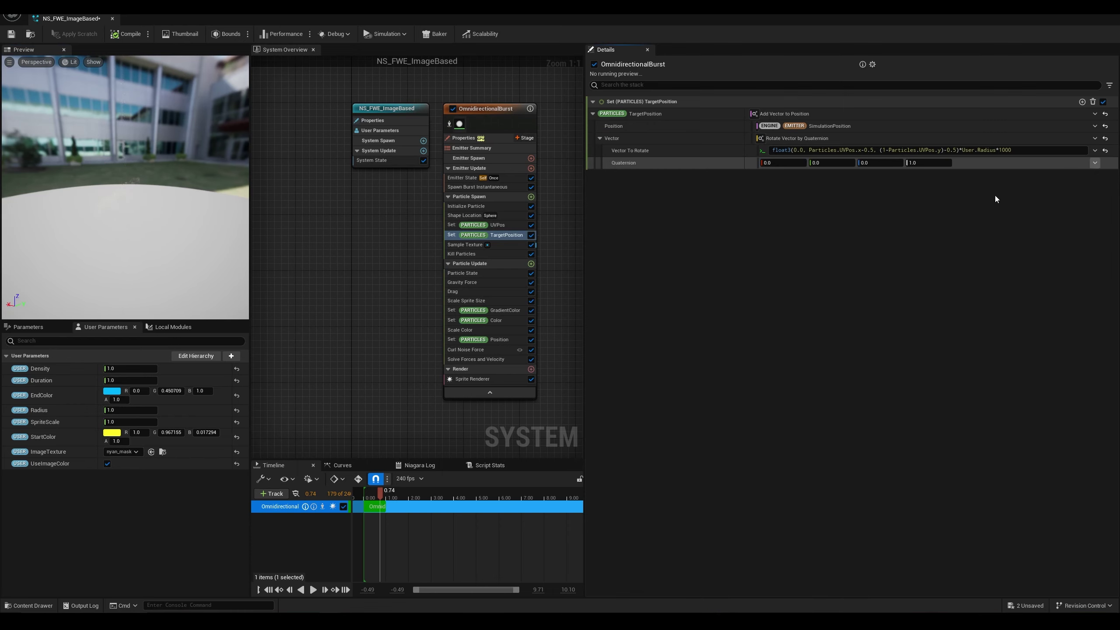
# Step: Drive the Quaternion input with Find Quat Between Two Vectors and check the particle orientation in the preview
pyautogui.moveTo(104, 238); pyautogui.dragTo(99, 208)
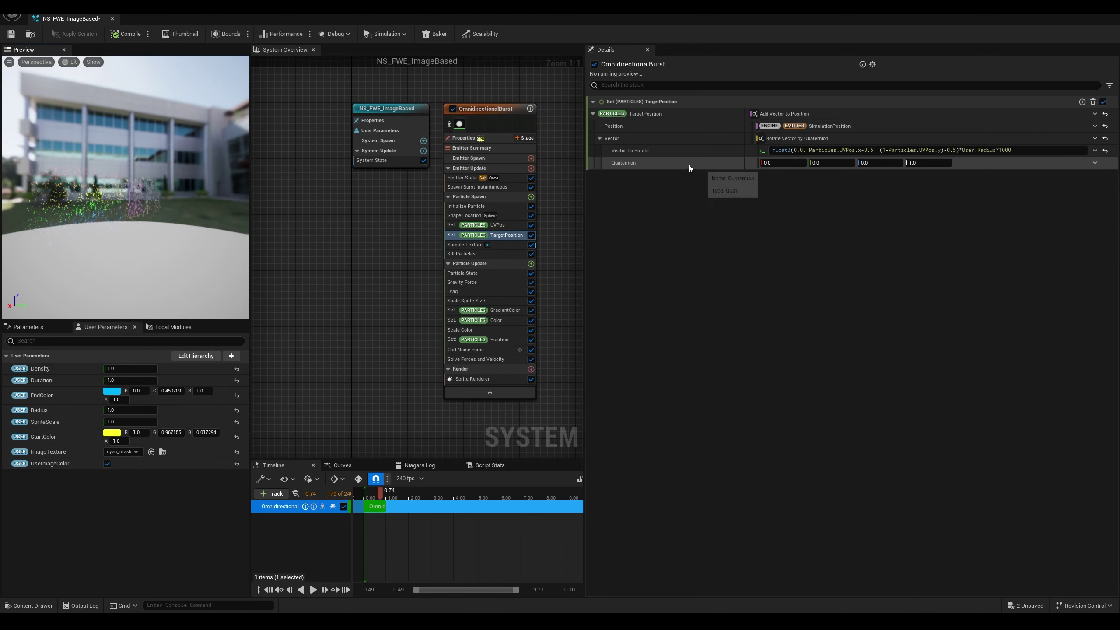
pyautogui.click(1093, 163)
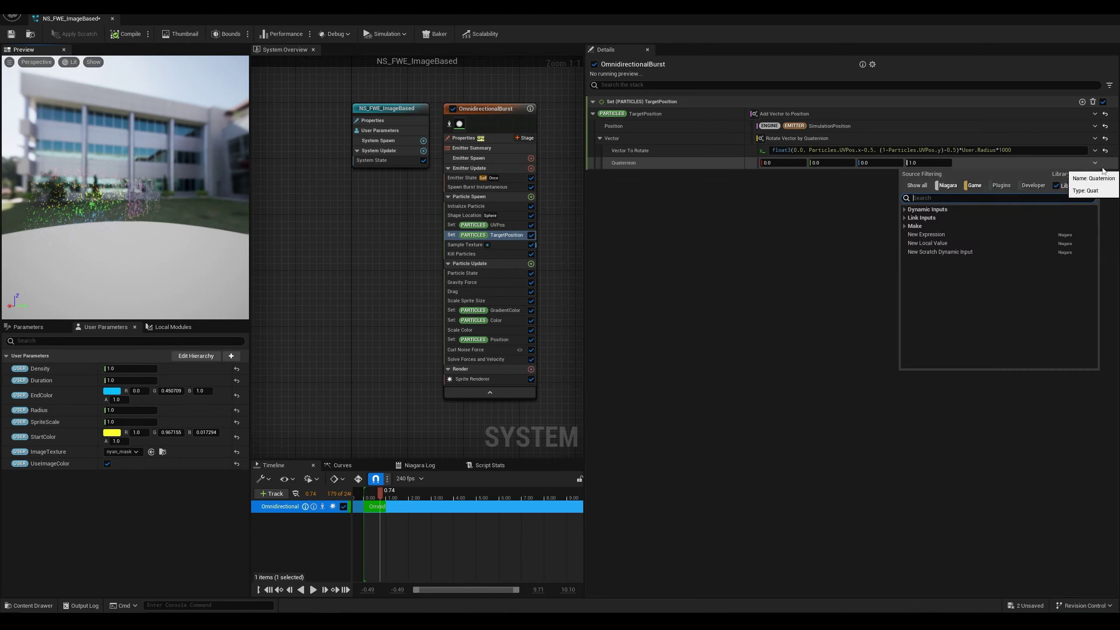
pyautogui.write('vec')
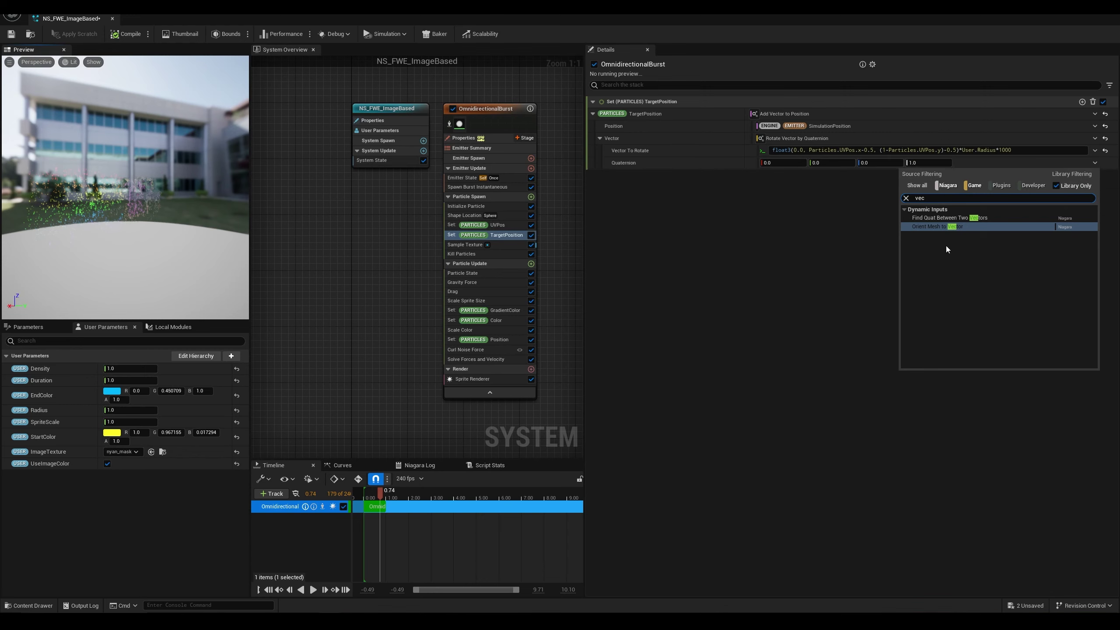
pyautogui.click(929, 218)
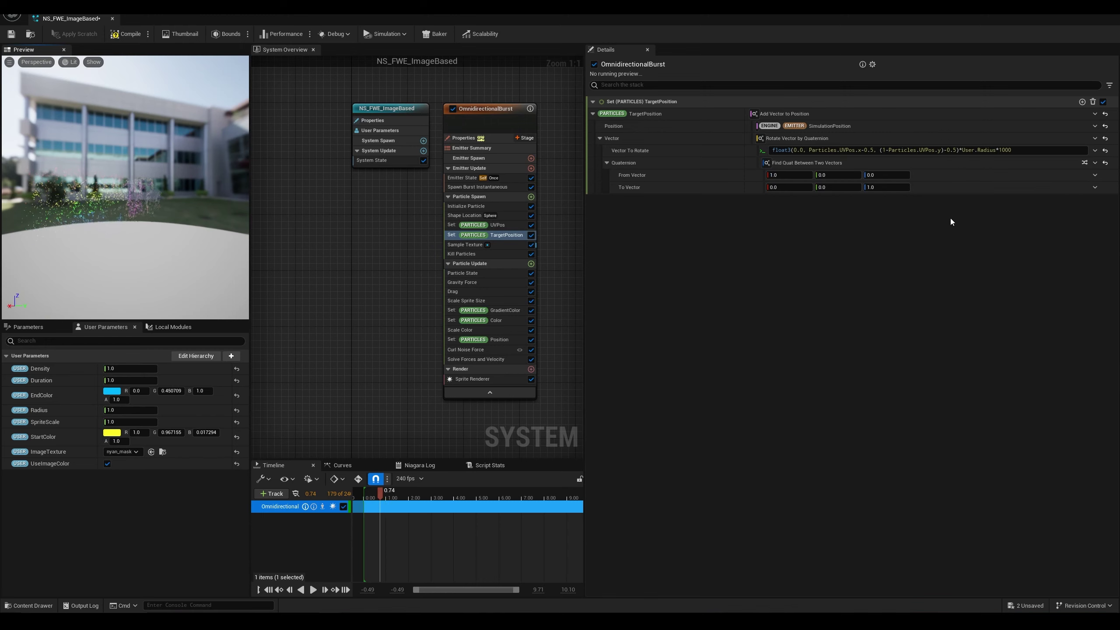
pyautogui.moveTo(177, 208)
pyautogui.mouseDown()
pyautogui.moveTo(150, 260)
pyautogui.moveTo(175, 208)
pyautogui.mouseUp()
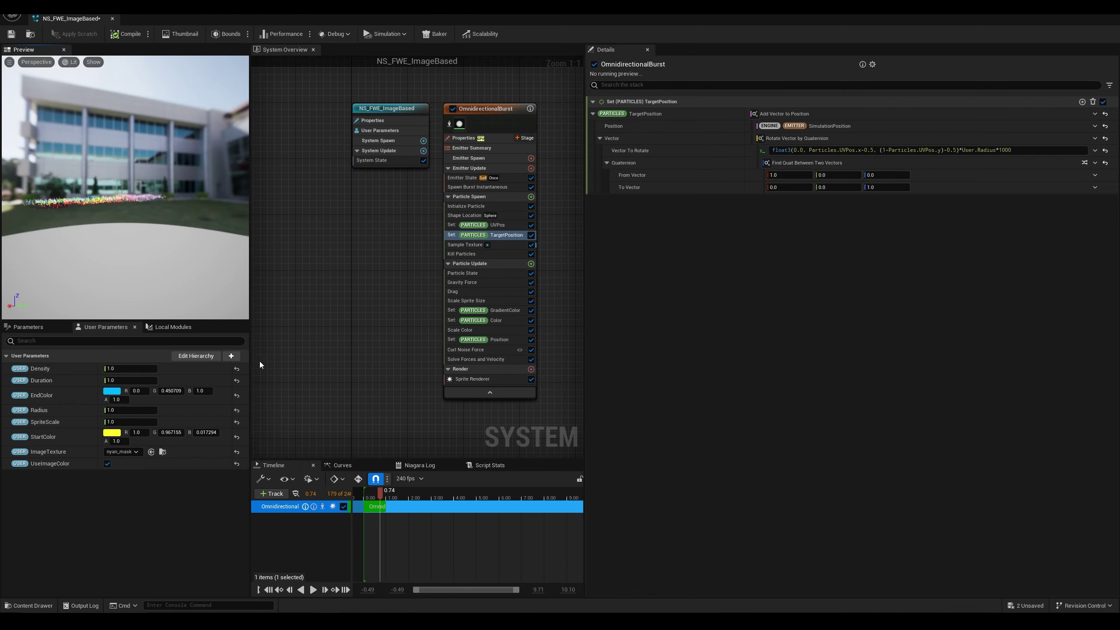
# Step: Link From Vector to the engine owner's SystemXAxis and check the particle plane from several angles in the preview
pyautogui.click(1095, 176)
pyautogui.write('x')
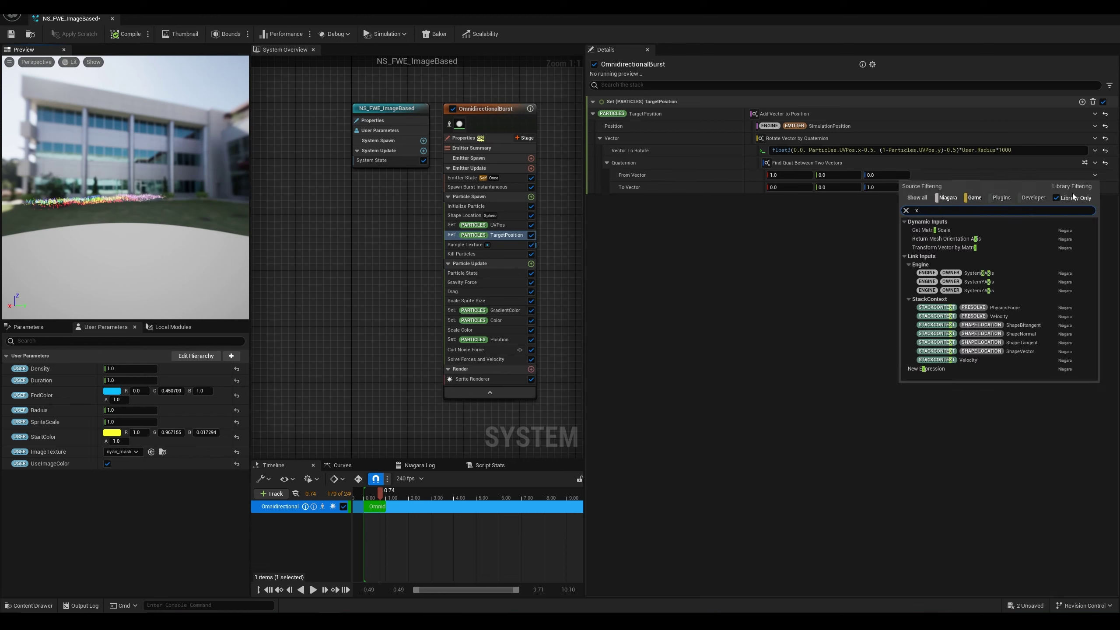
pyautogui.click(972, 275)
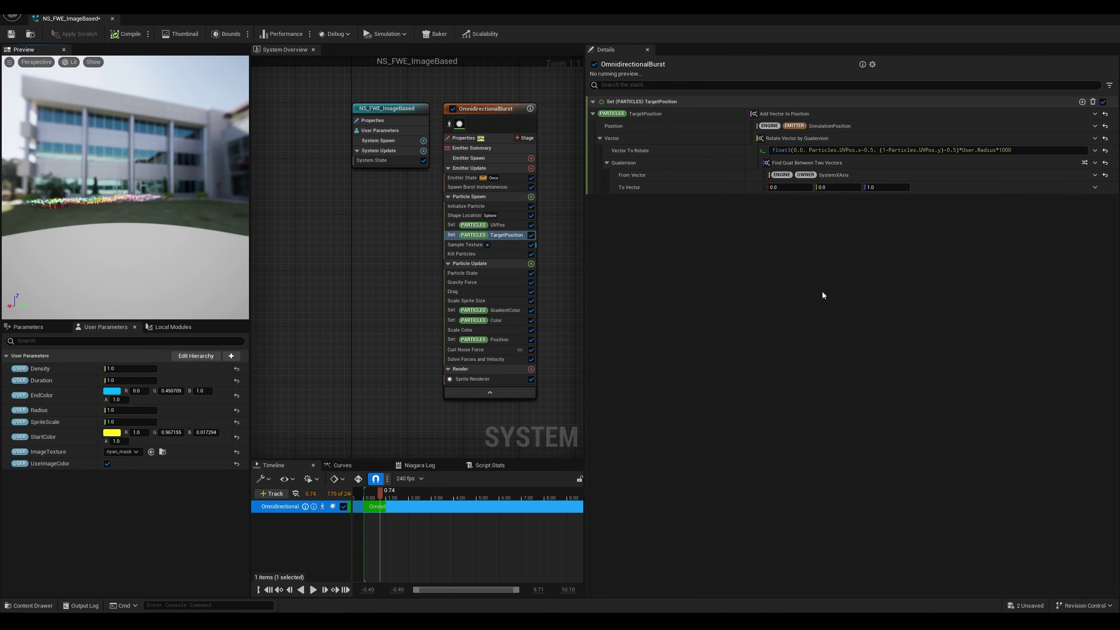
pyautogui.moveTo(88, 194); pyautogui.dragTo(122, 196)
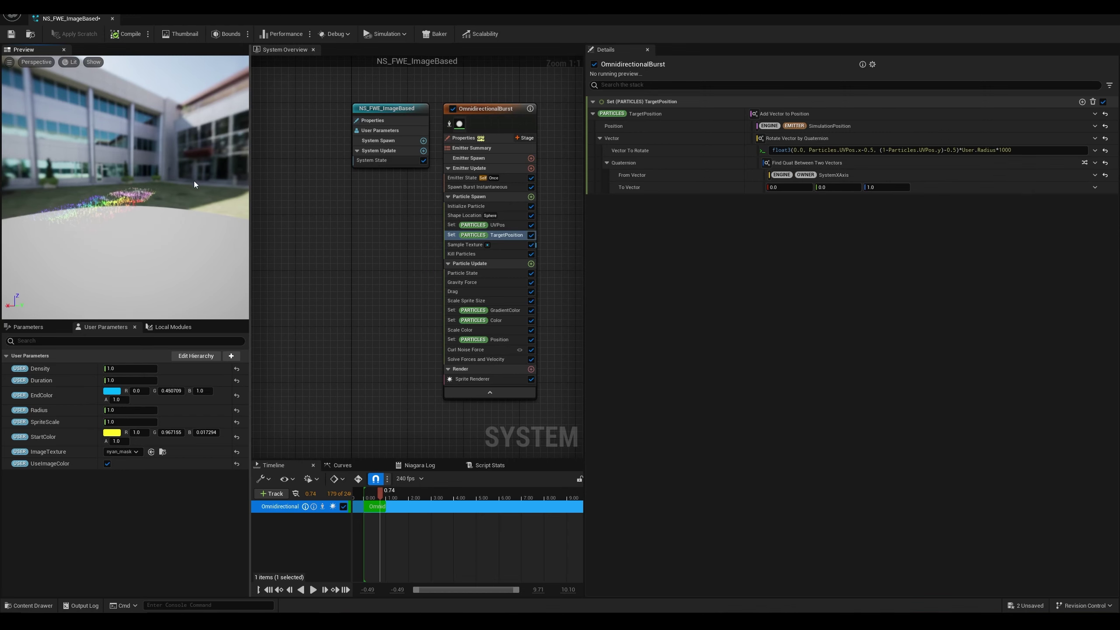
pyautogui.moveTo(156, 230); pyautogui.dragTo(207, 230)
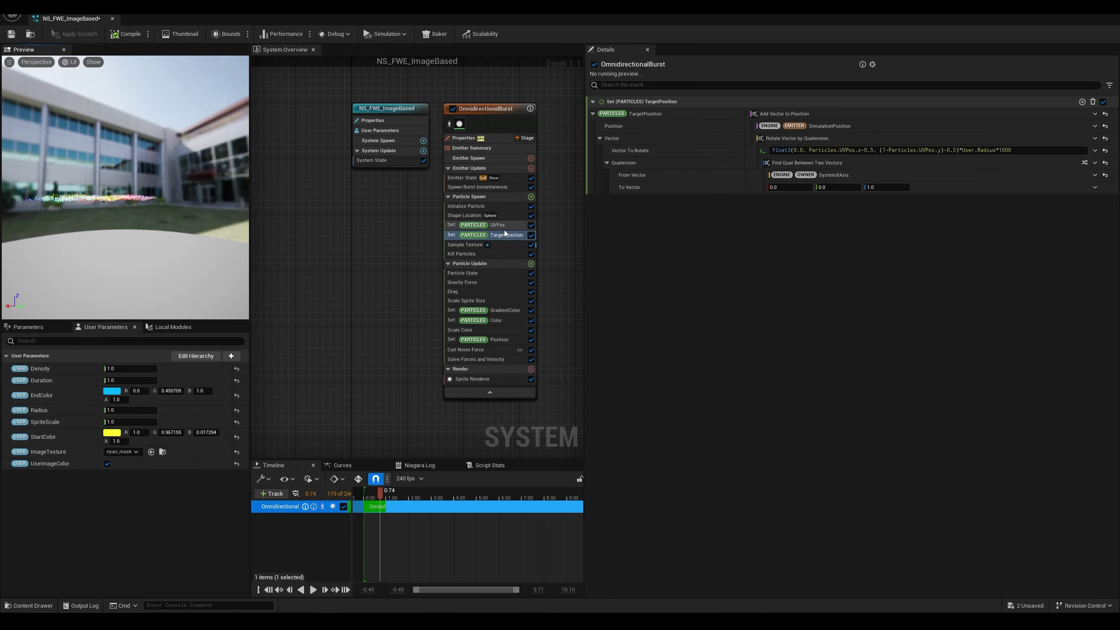
# Step: Examine the first float3 component of the Vector To Rotate expression against the particle layout in the preview
pyautogui.click(774, 152)
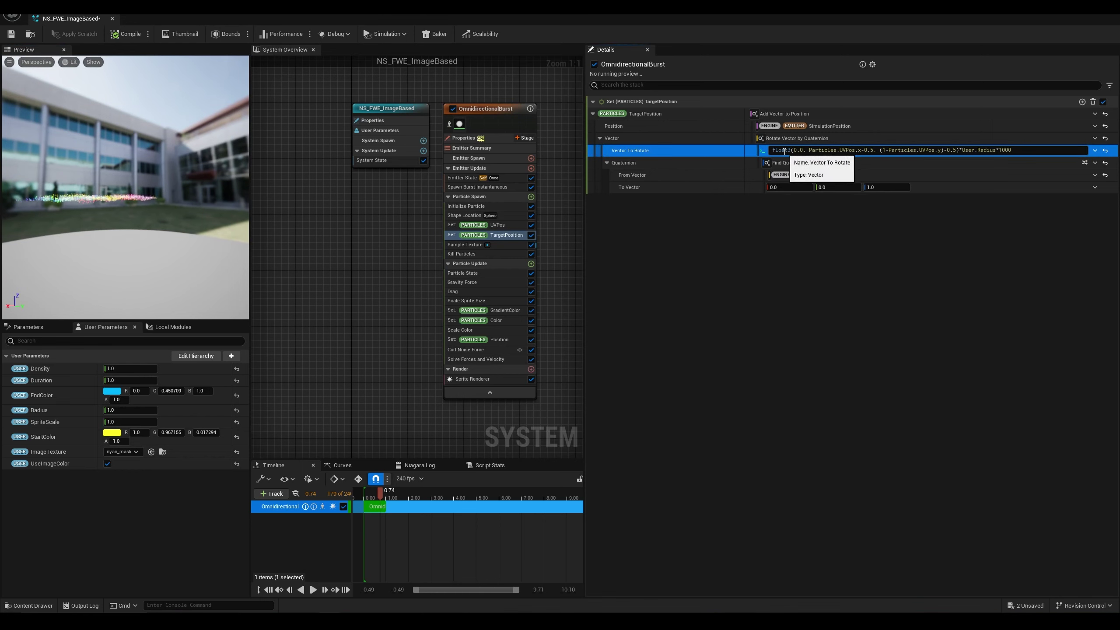
pyautogui.click(805, 151)
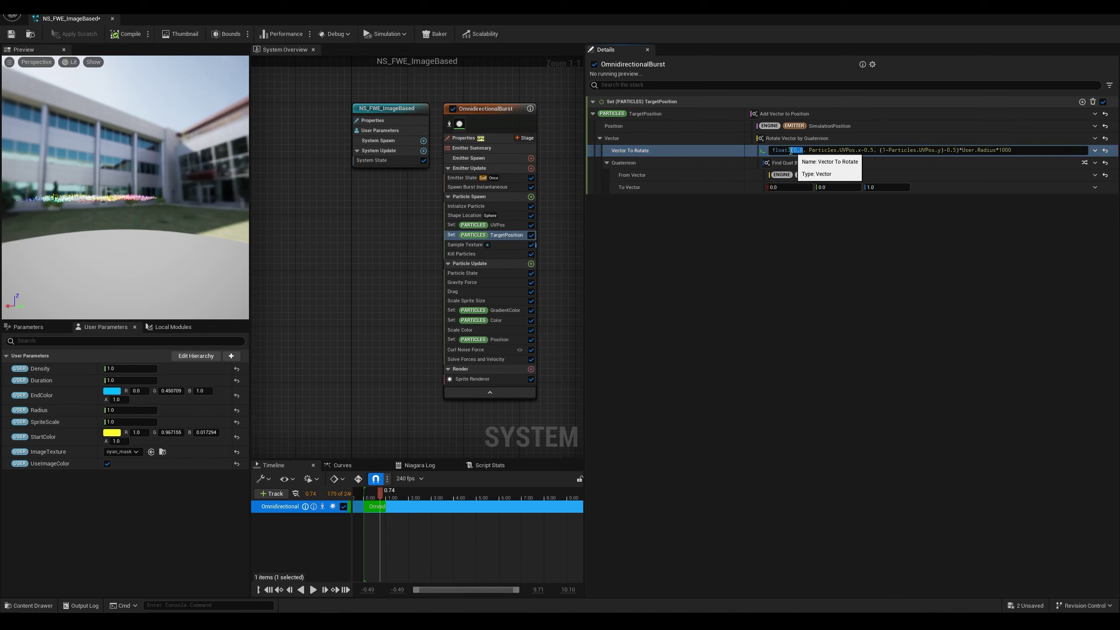
pyautogui.doubleClick(798, 151)
pyautogui.moveTo(108, 200); pyautogui.dragTo(79, 200)
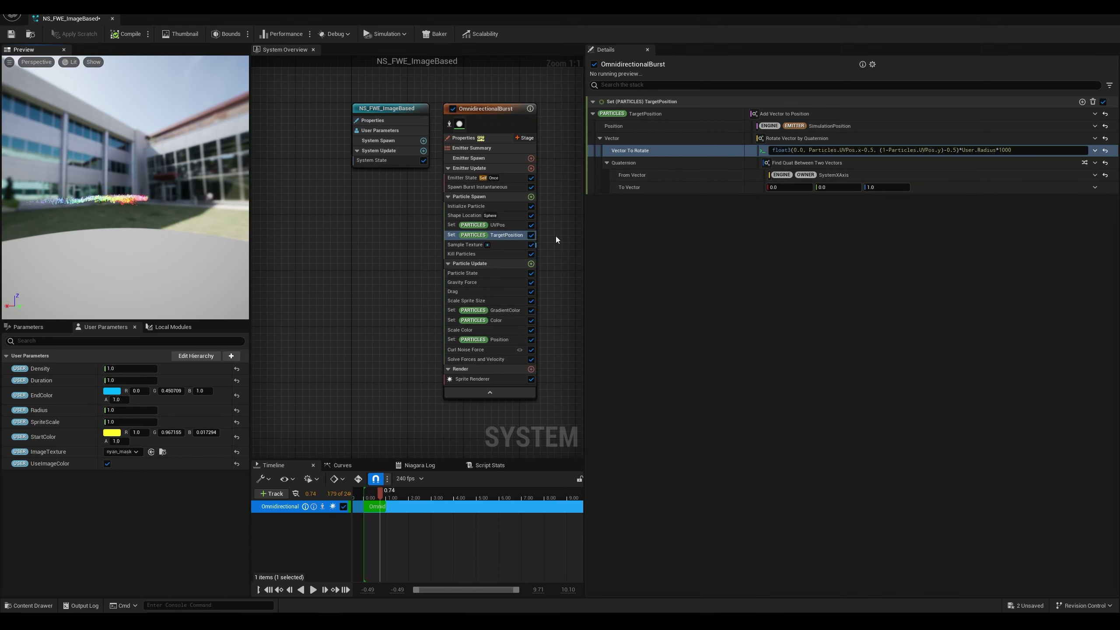
# Step: Set the quaternion's To Vector to -1.0, 0.0, 0.0, check the particle orientation in the preview, and save the system
pyautogui.moveTo(99, 252)
pyautogui.mouseDown()
pyautogui.moveTo(110, 243)
pyautogui.moveTo(100, 258)
pyautogui.mouseUp()
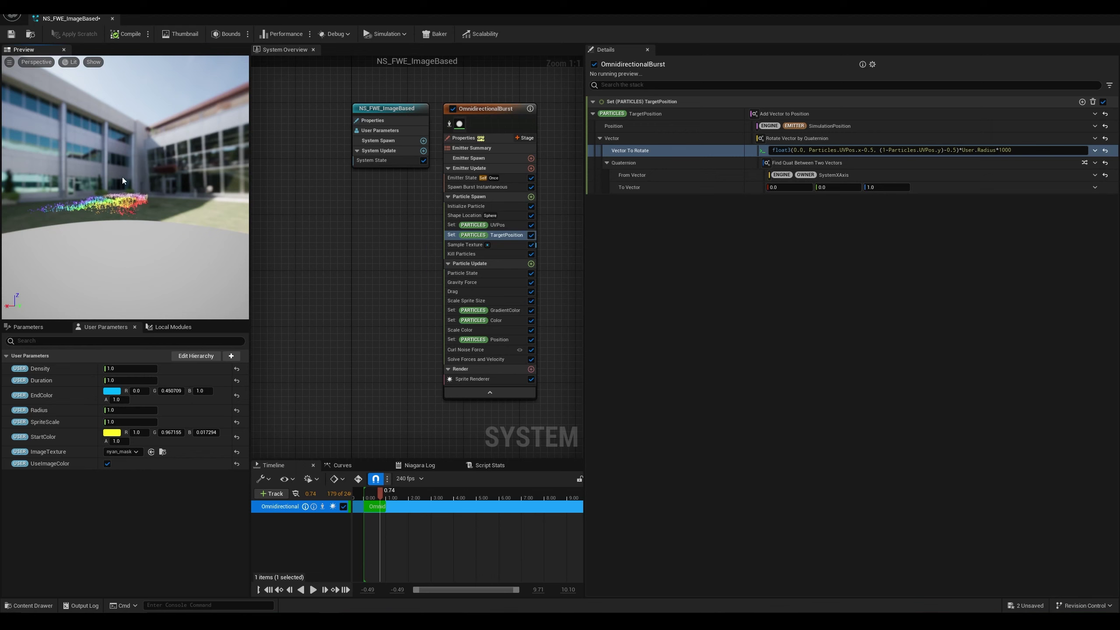
pyautogui.moveTo(246, 250); pyautogui.dragTo(171, 223)
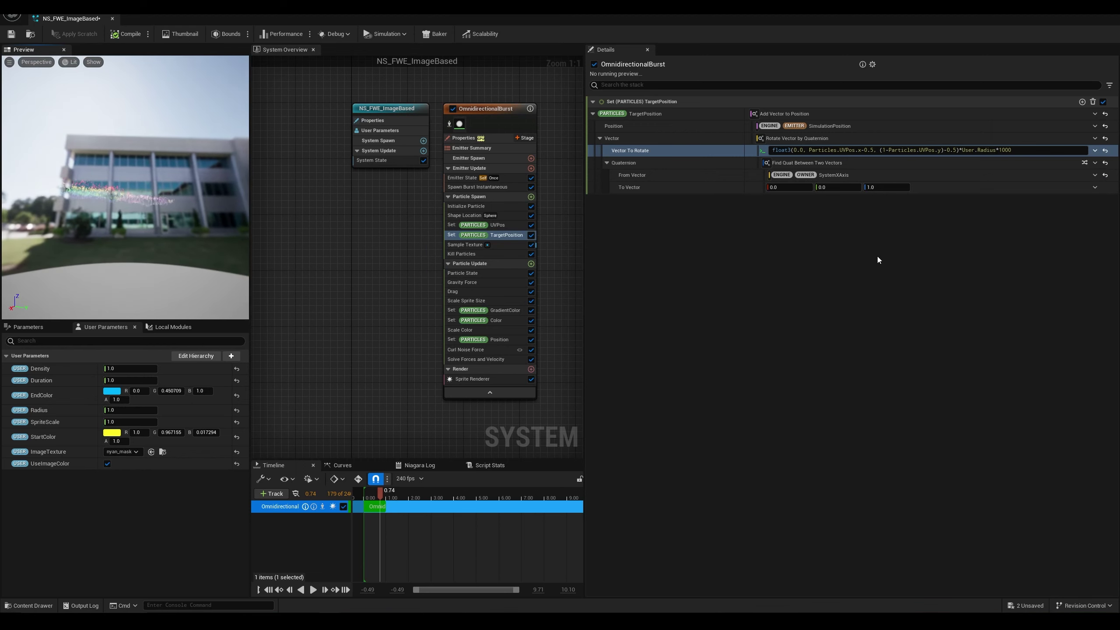
pyautogui.click(890, 187)
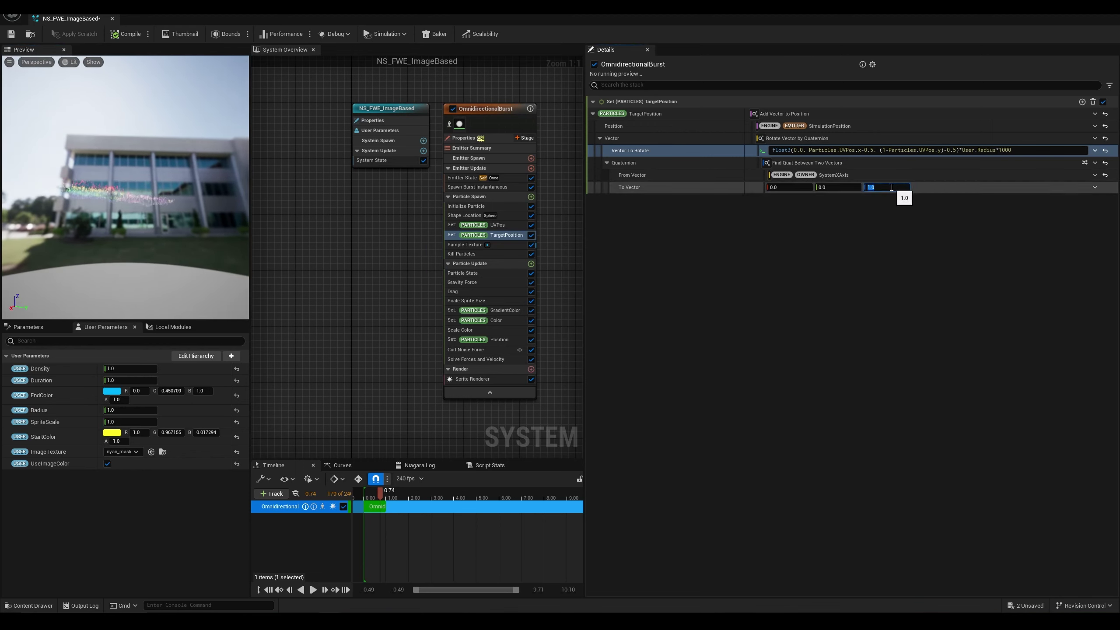
pyautogui.write('1')
pyautogui.press('Return')
pyautogui.click(886, 187)
pyautogui.write('0')
pyautogui.click(789, 187)
pyautogui.write('-1-')
pyautogui.moveTo(115, 267); pyautogui.dragTo(142, 259)
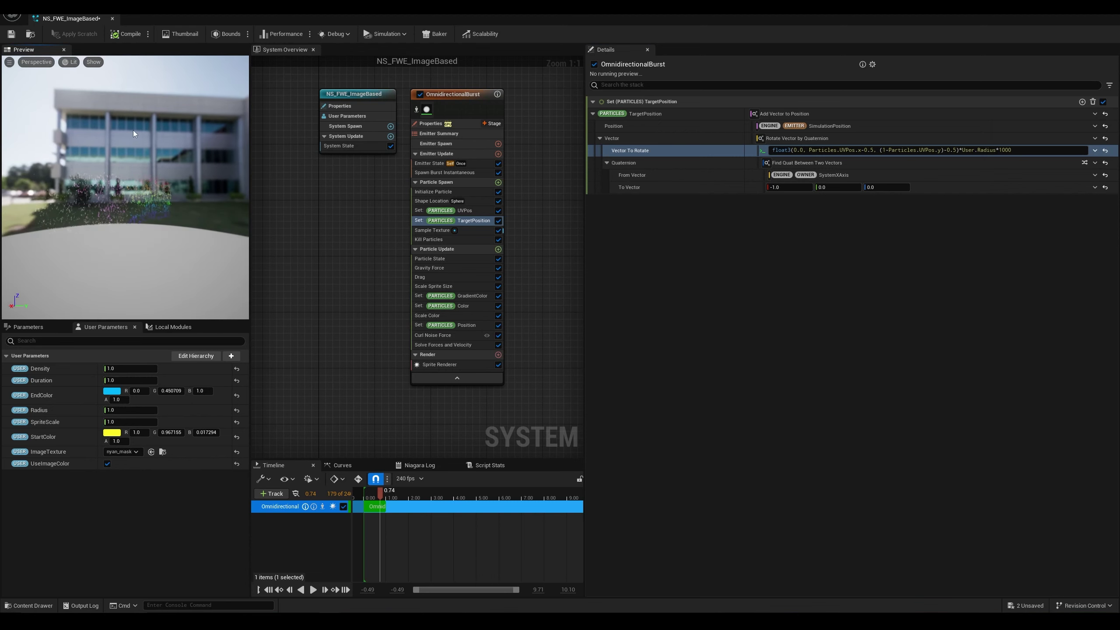
pyautogui.click(11, 33)
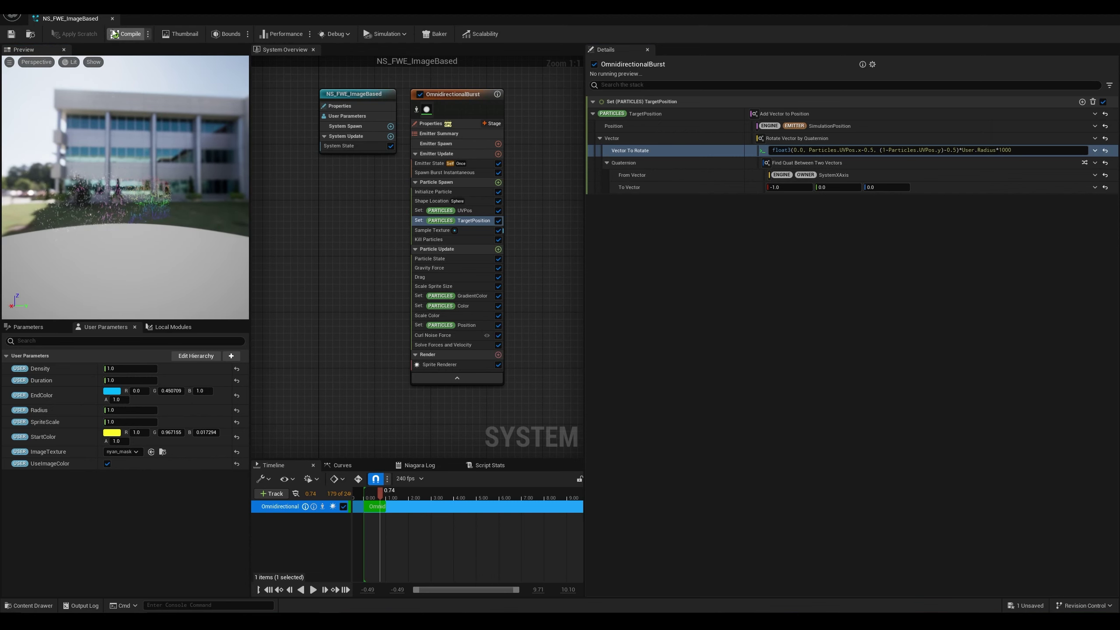
pyautogui.click(114, 33)
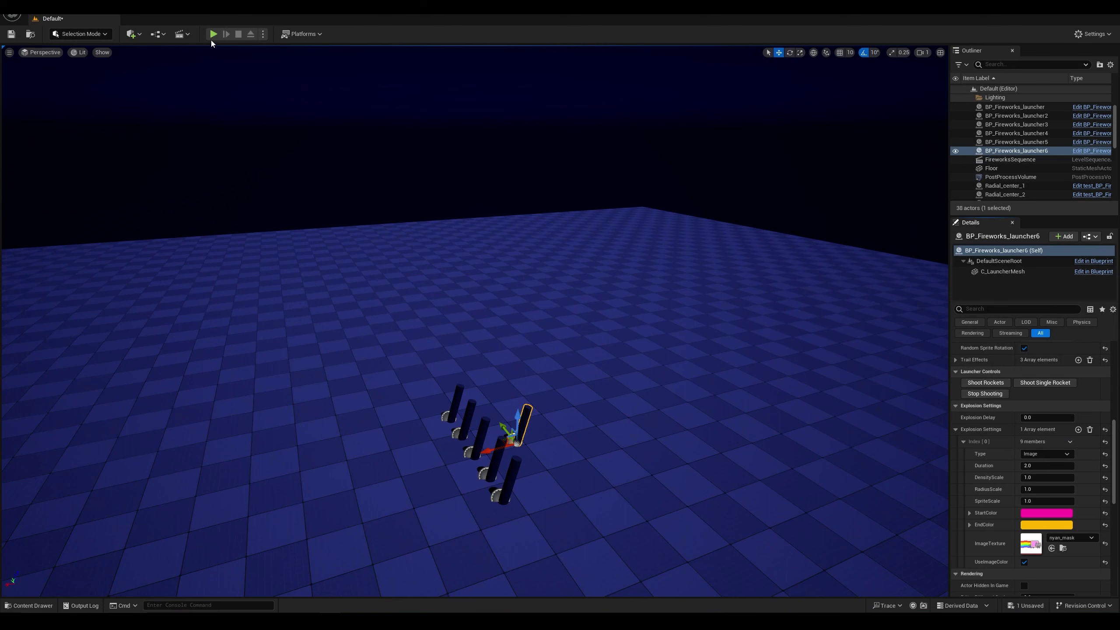
# Step: Play the level and, on BP_Fireworks_launcher6, set the explosion's ImageTexture to subscribe_mask and disable UseImageColor
pyautogui.click(213, 34)
pyautogui.click(1038, 151)
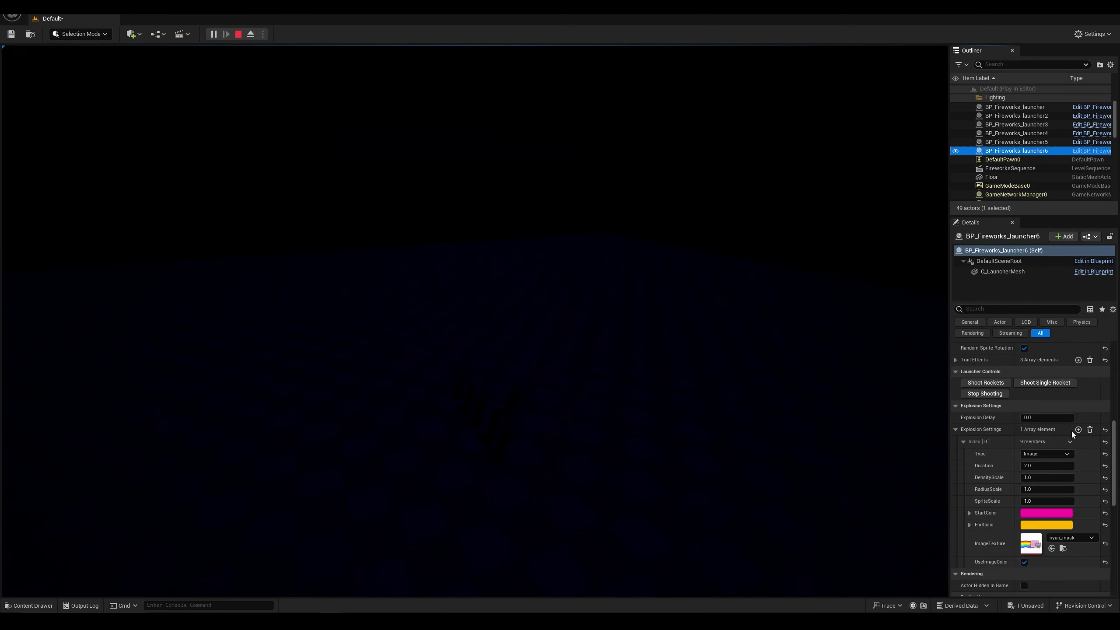
pyautogui.click(1082, 538)
pyautogui.write('s')
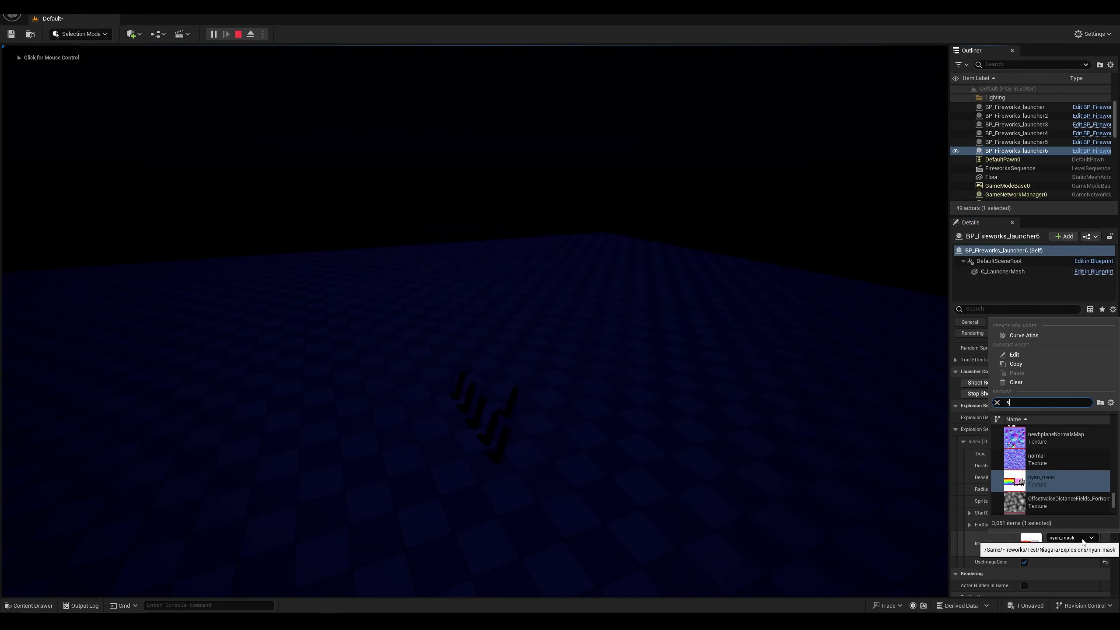
pyautogui.write('ubs')
pyautogui.click(1049, 461)
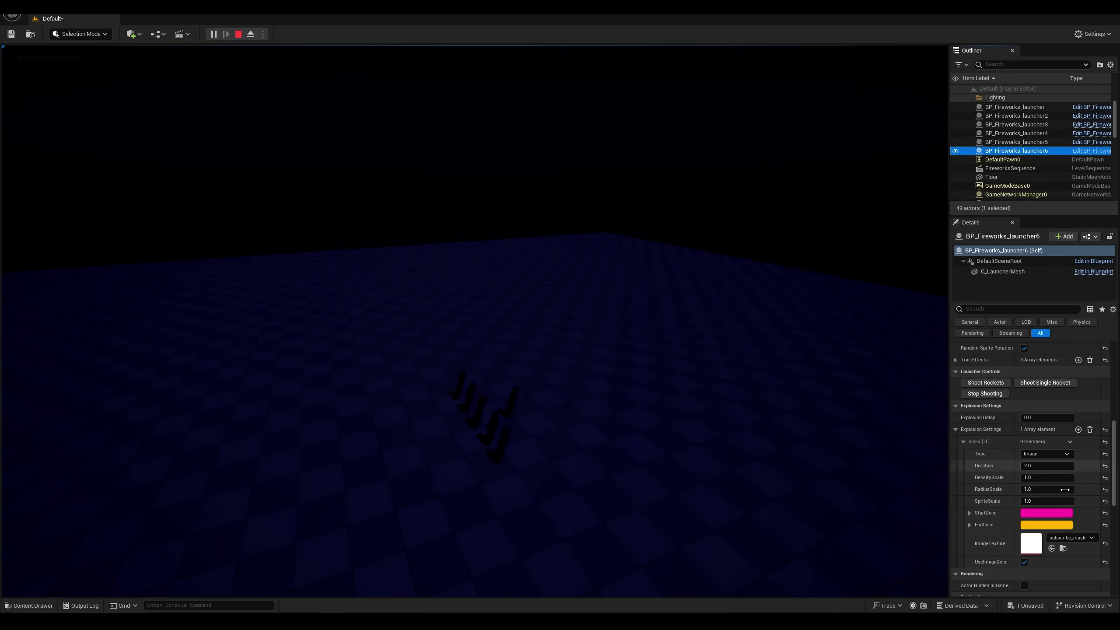
pyautogui.click(1023, 561)
# Step: Aim the play view at the sky, shoot single rockets repeatedly to examine the image explosions, and stop playing
pyautogui.click(934, 464)
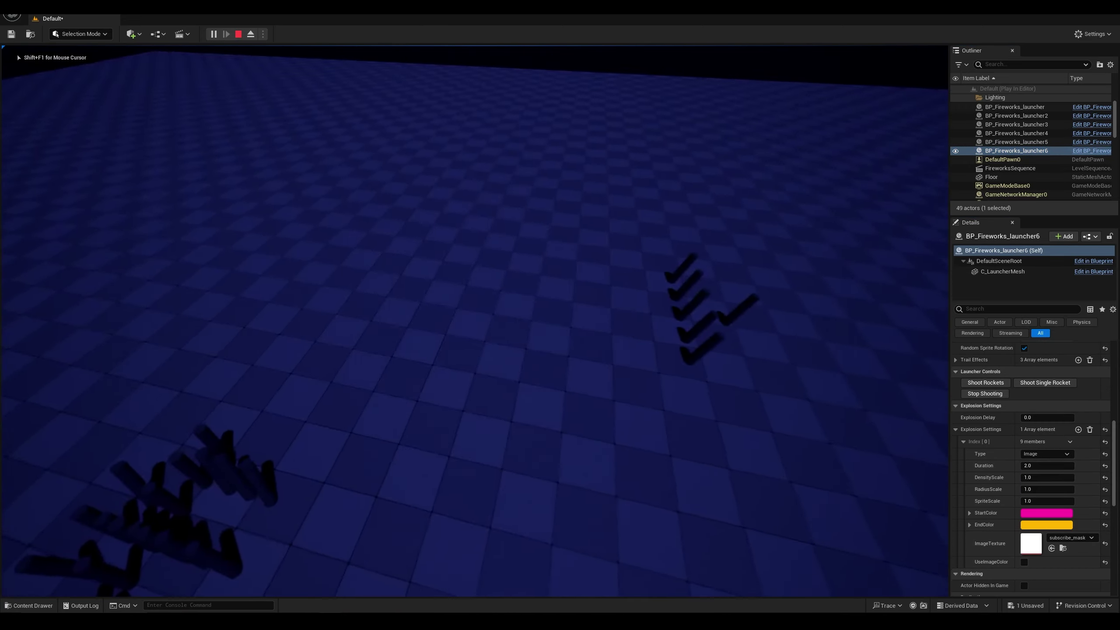
pyautogui.hotkey('shift', 'F1')
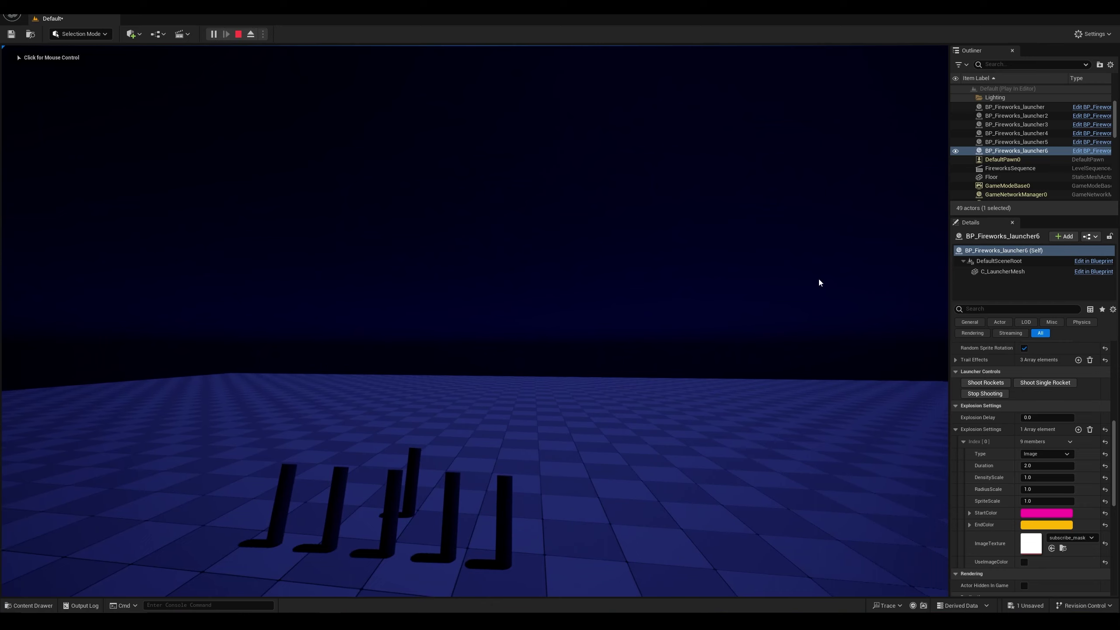
pyautogui.click(1051, 383)
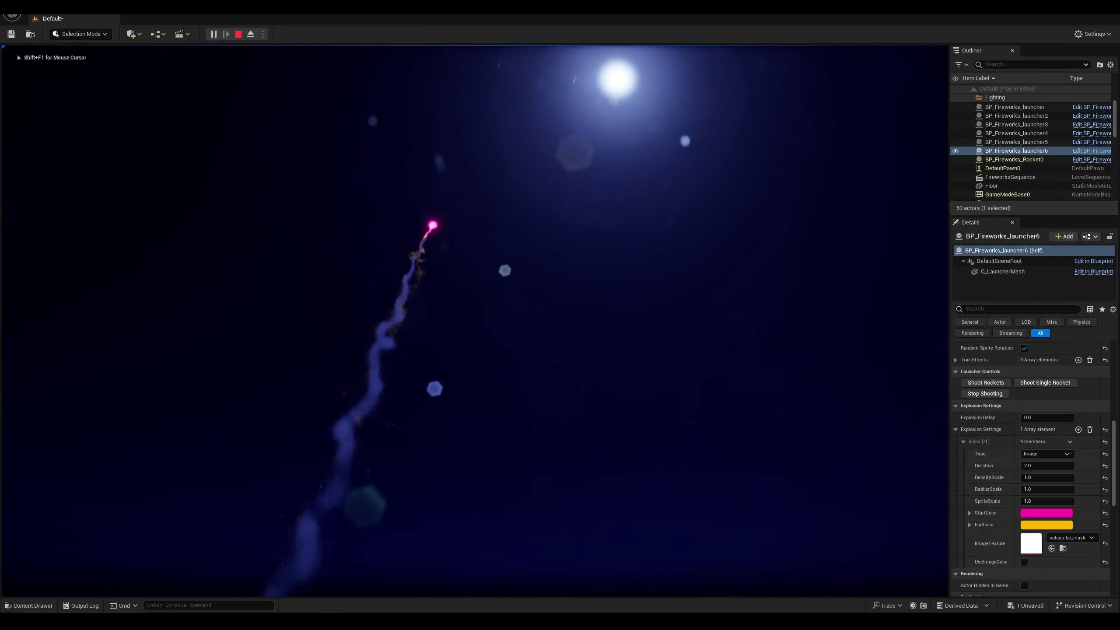
pyautogui.hotkey('shift', 'F1')
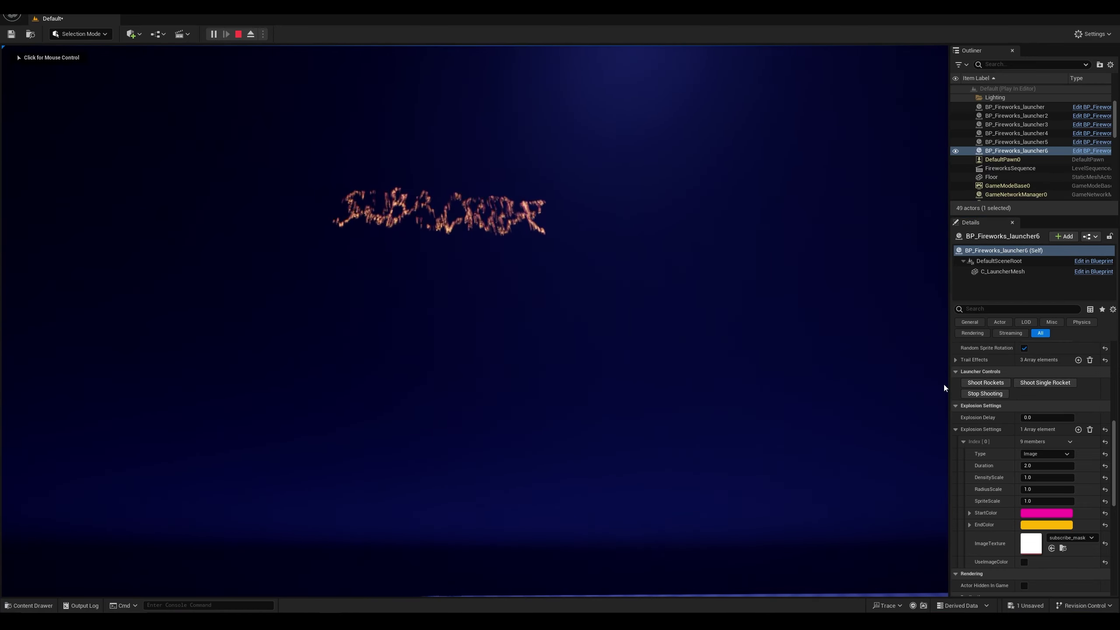
pyautogui.click(1045, 382)
pyautogui.click(1048, 383)
pyautogui.click(1048, 383)
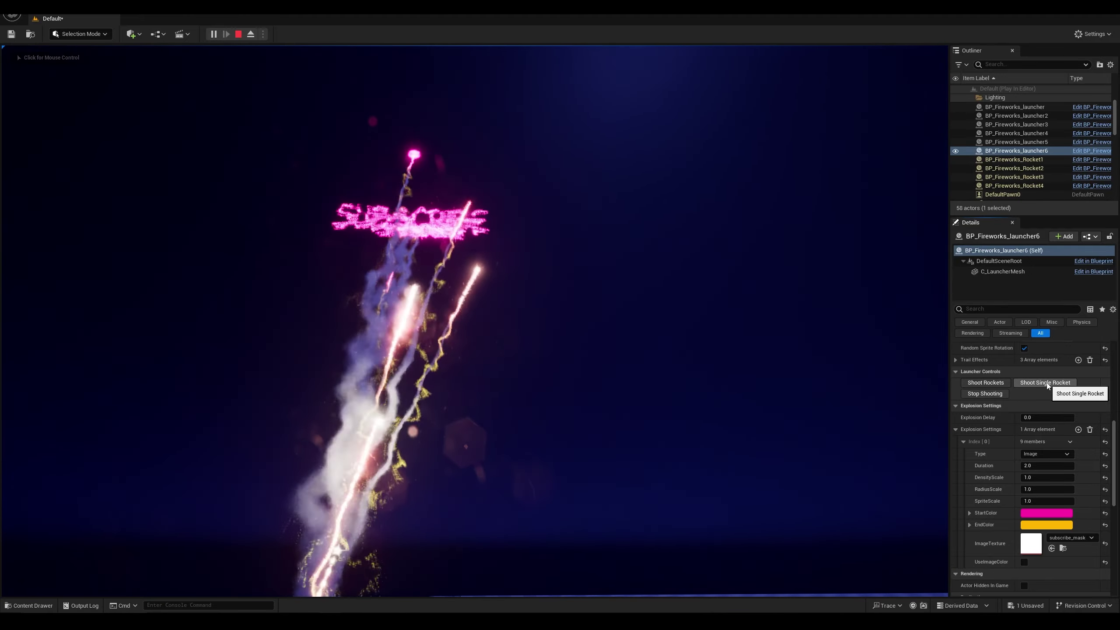
pyautogui.click(1048, 383)
pyautogui.click(1048, 383)
pyautogui.click(1048, 383)
pyautogui.click(1048, 383)
pyautogui.click(1048, 383)
pyautogui.click(1048, 383)
pyautogui.click(1048, 383)
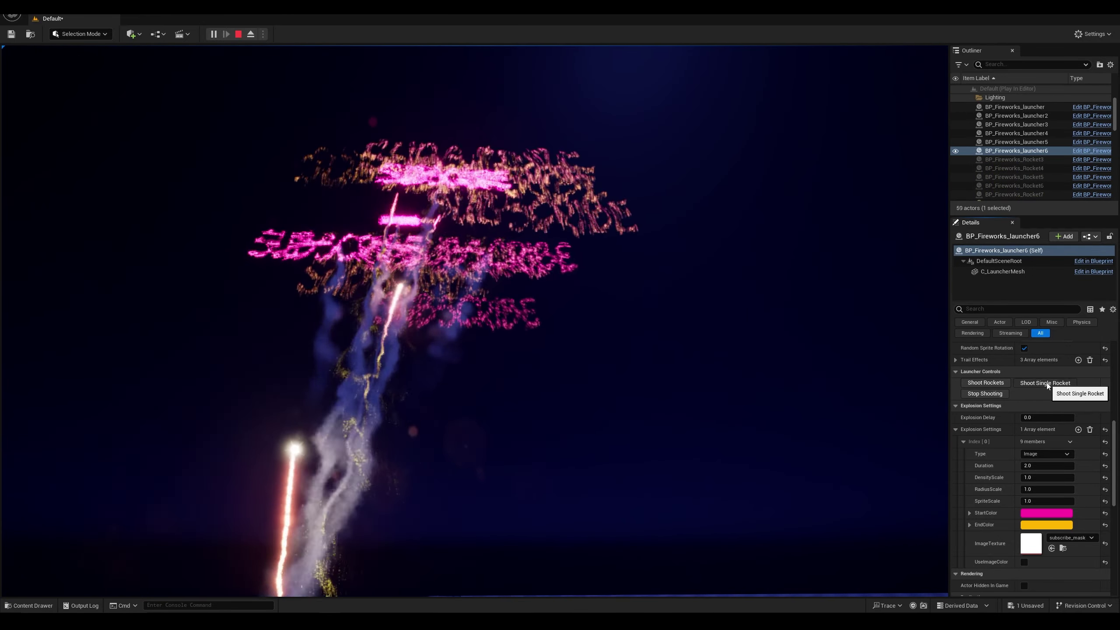
pyautogui.click(1048, 383)
pyautogui.click(1048, 384)
pyautogui.click(1048, 383)
pyautogui.click(1048, 383)
pyautogui.click(1048, 383)
pyautogui.click(1048, 383)
pyautogui.click(1048, 383)
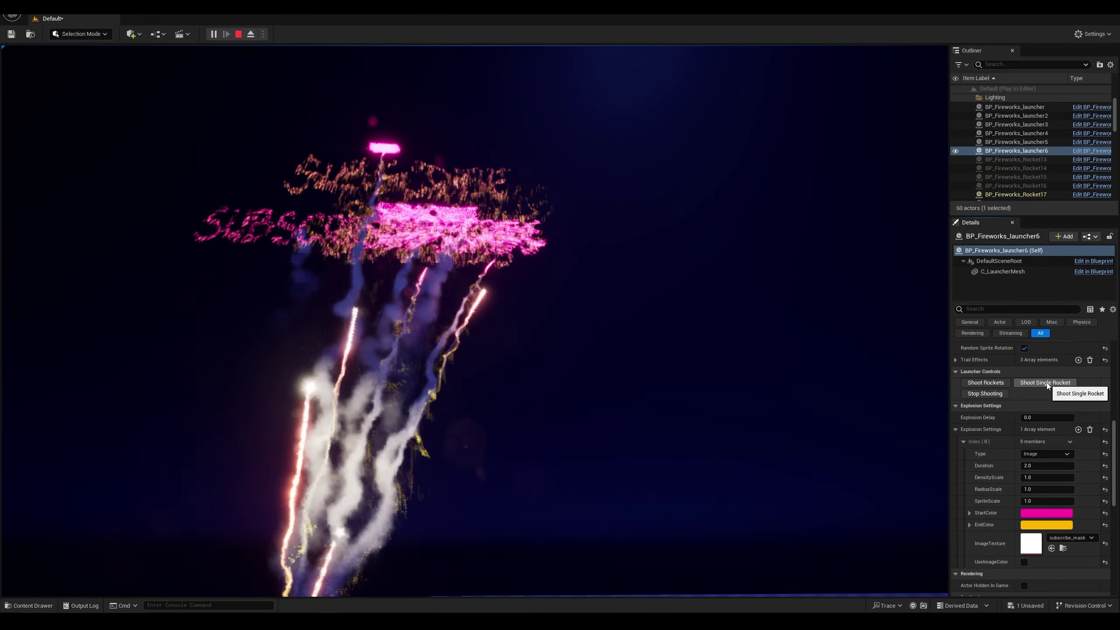
pyautogui.click(1048, 383)
pyautogui.click(1048, 383)
pyautogui.click(1047, 383)
pyautogui.click(1047, 383)
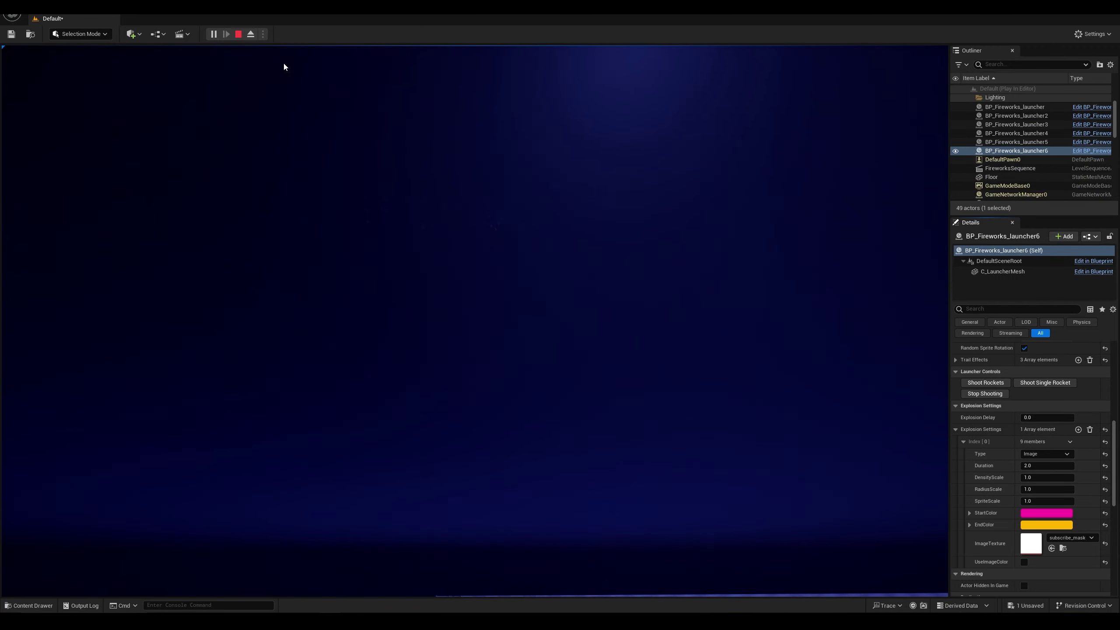
pyautogui.press('Escape')
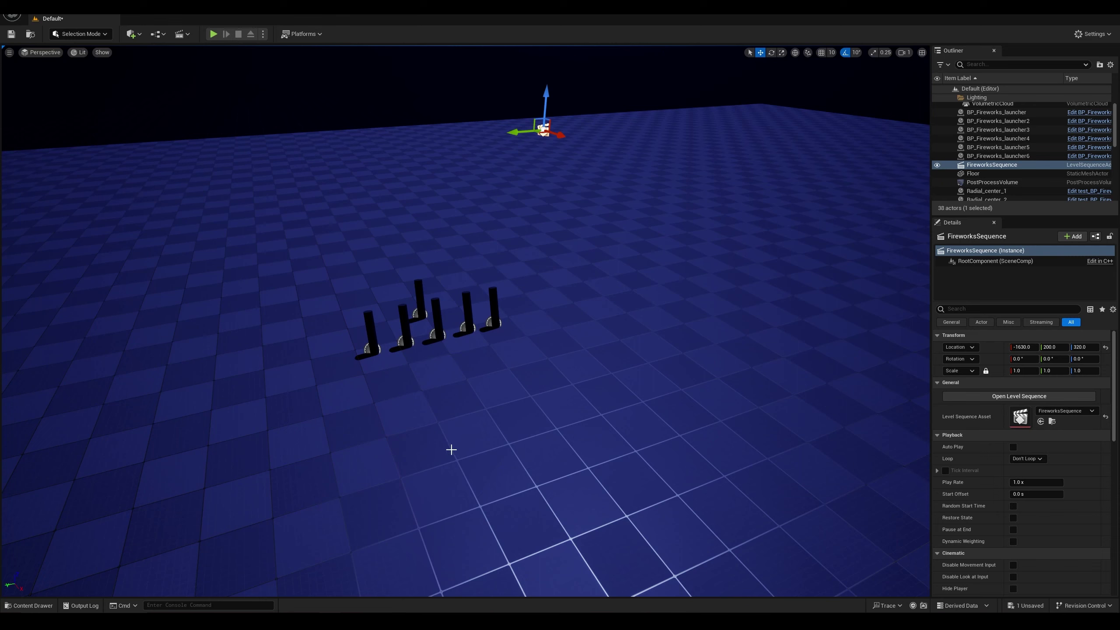
# Step: Move the existing FireworksSequence actor higher and farther from the launchers, and deselect it
pyautogui.moveTo(579, 210); pyautogui.dragTo(573, 215, button='right')
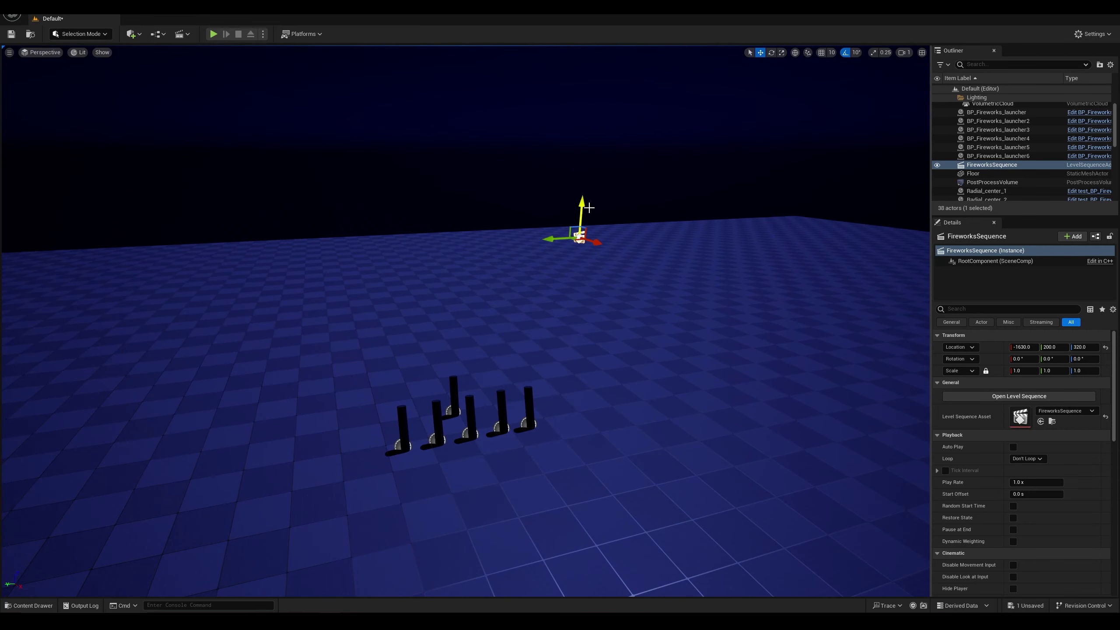
pyautogui.moveTo(581, 211)
pyautogui.mouseDown()
pyautogui.moveTo(582, 172)
pyautogui.moveTo(593, 199)
pyautogui.mouseUp()
pyautogui.click(507, 165)
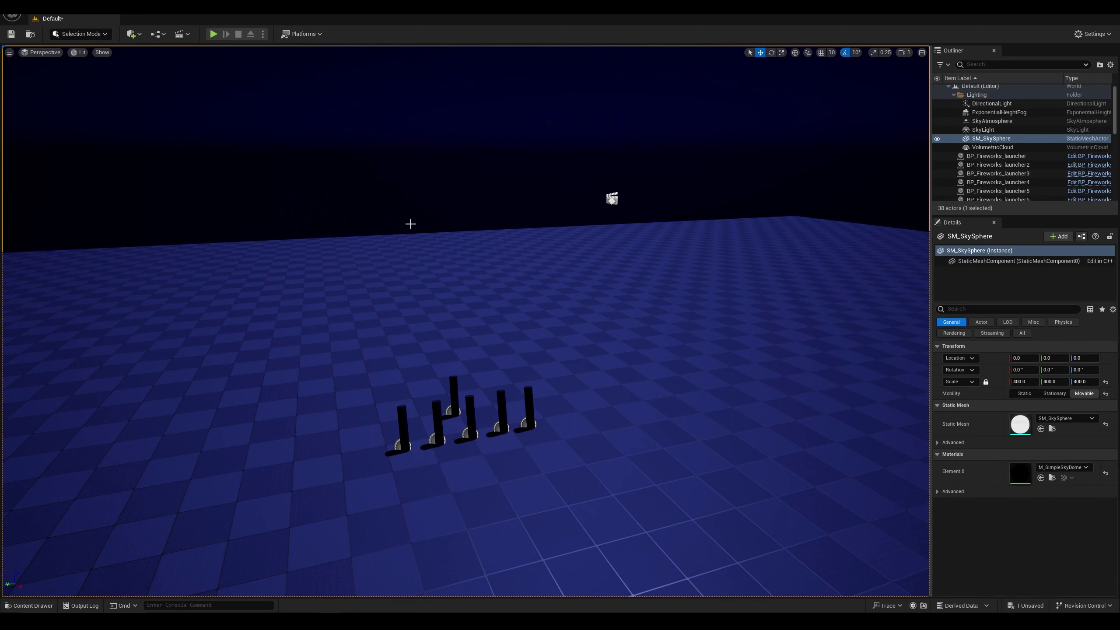
# Step: Add a level sequence named Sequence_fireworks in the Fireworks/Tutorial folder and close its Sequencer window
pyautogui.click(29, 605)
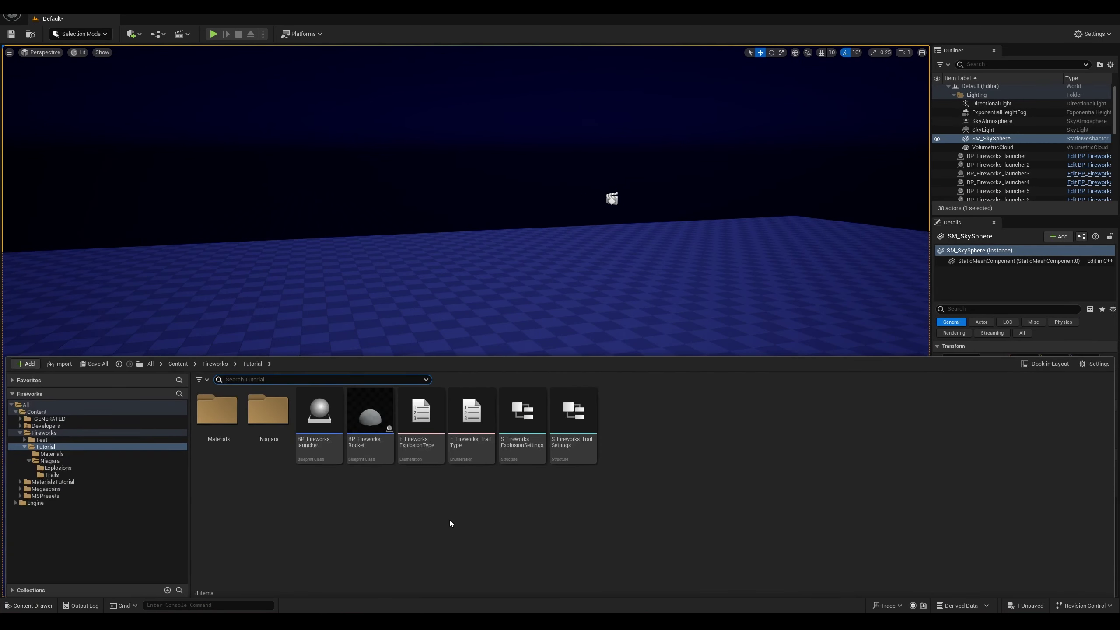
pyautogui.click(29, 605)
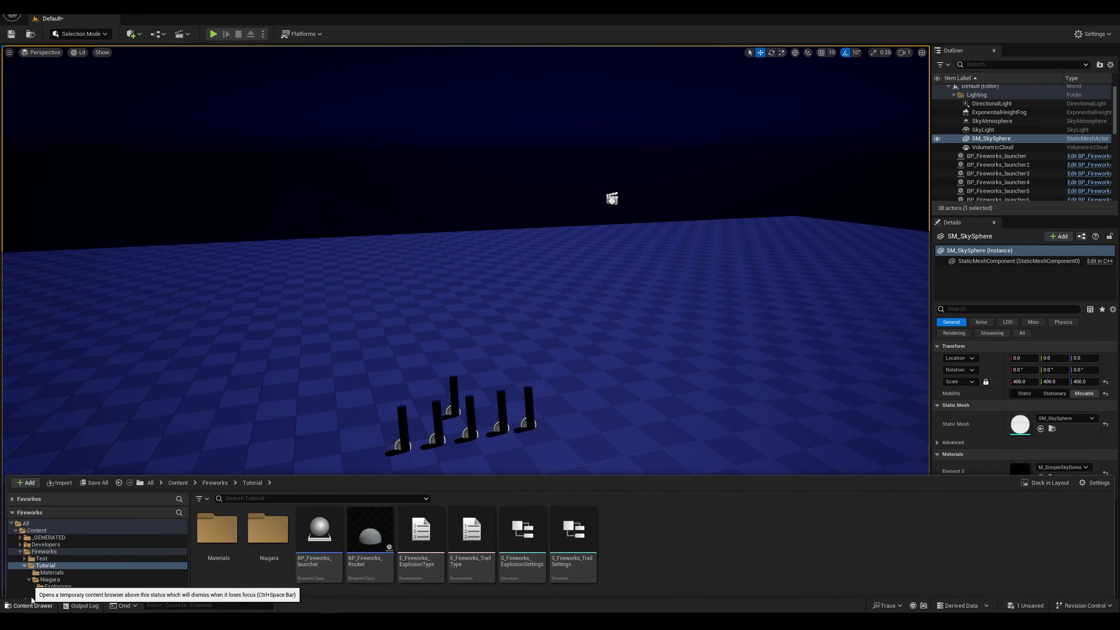
pyautogui.click(182, 34)
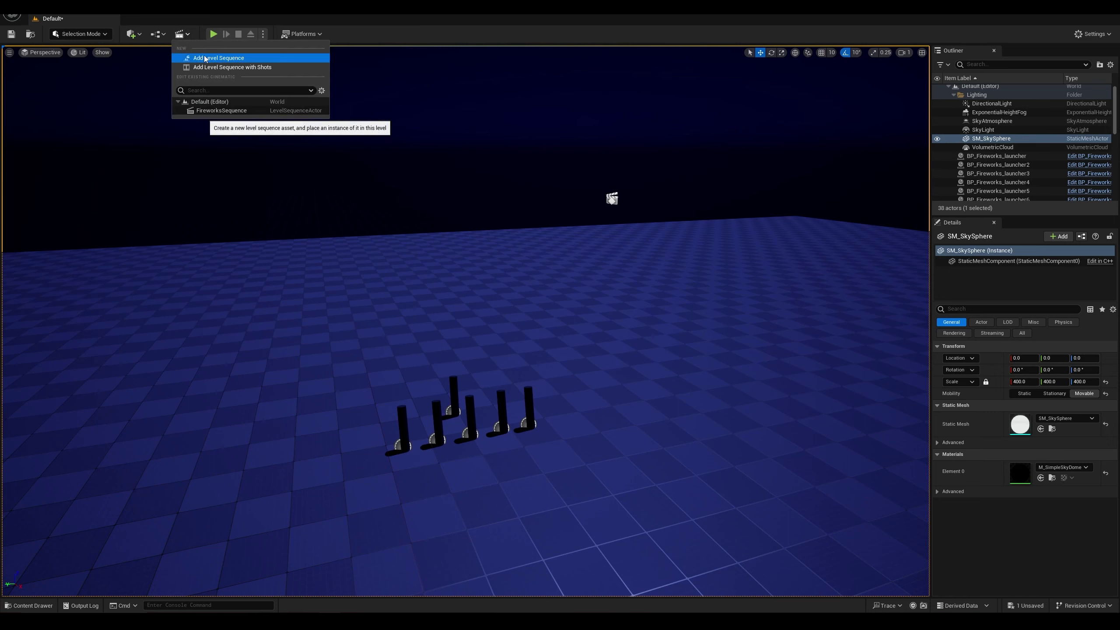
pyautogui.click(206, 59)
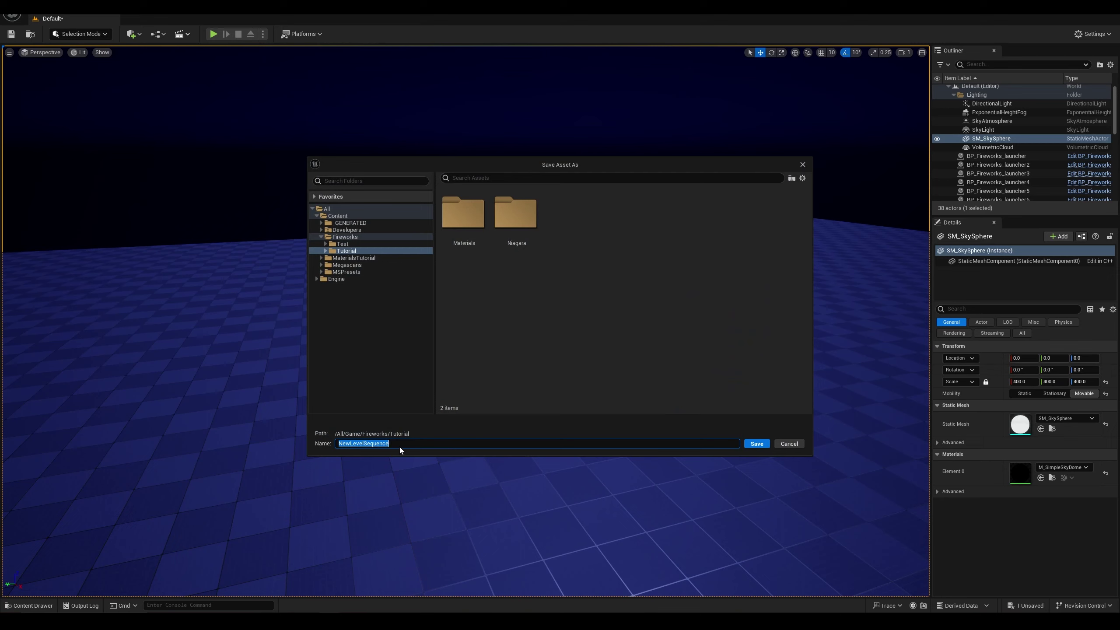
pyautogui.write('Sequence')
pyautogui.click(757, 443)
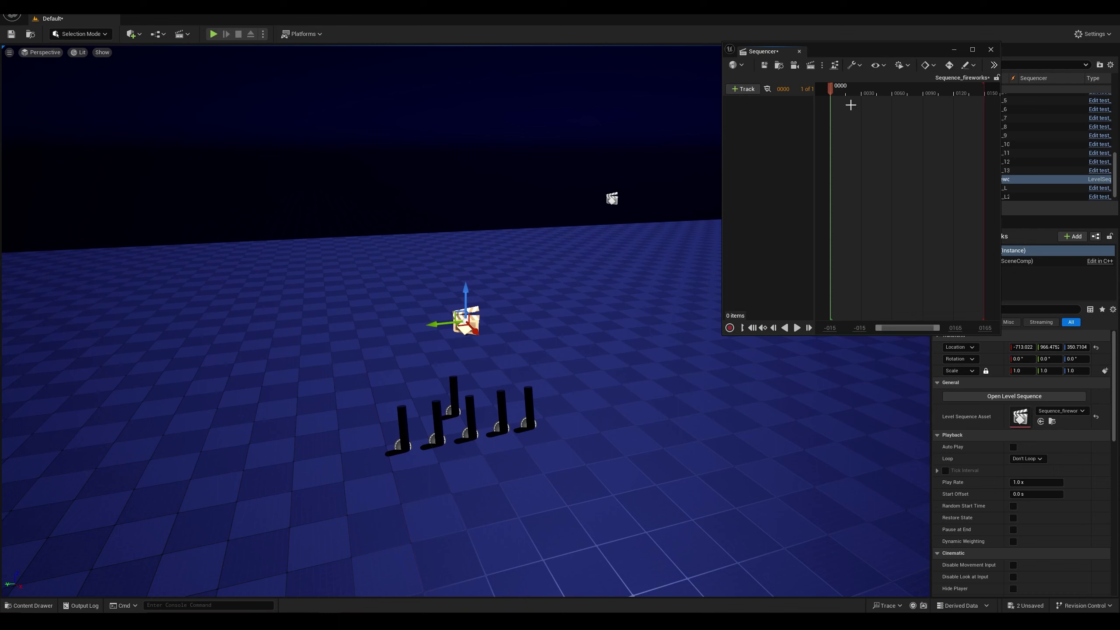
pyautogui.click(991, 50)
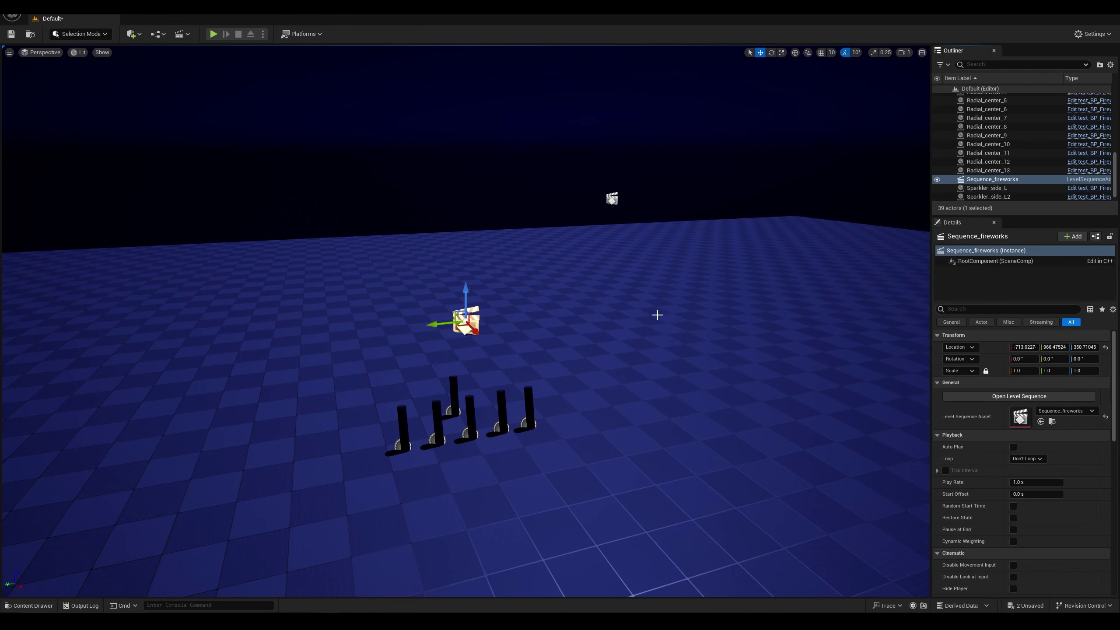
# Step: Reopen the level sequence from the Sequence_fireworks actor, and reposition and enlarge the Sequencer window above the launchers
pyautogui.click(30, 605)
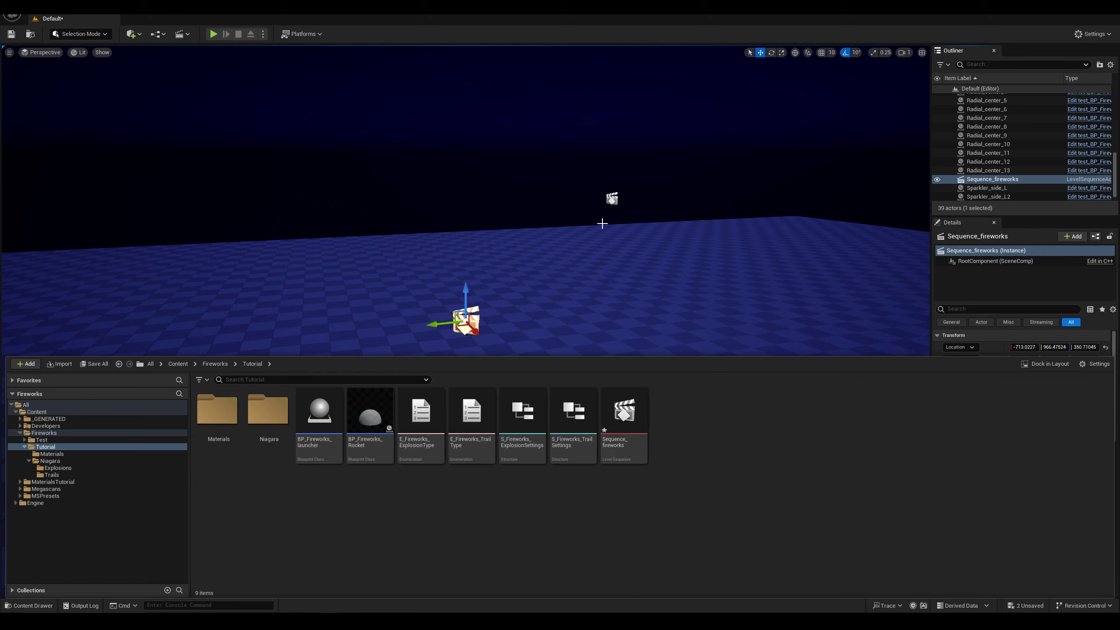
pyautogui.click(512, 165)
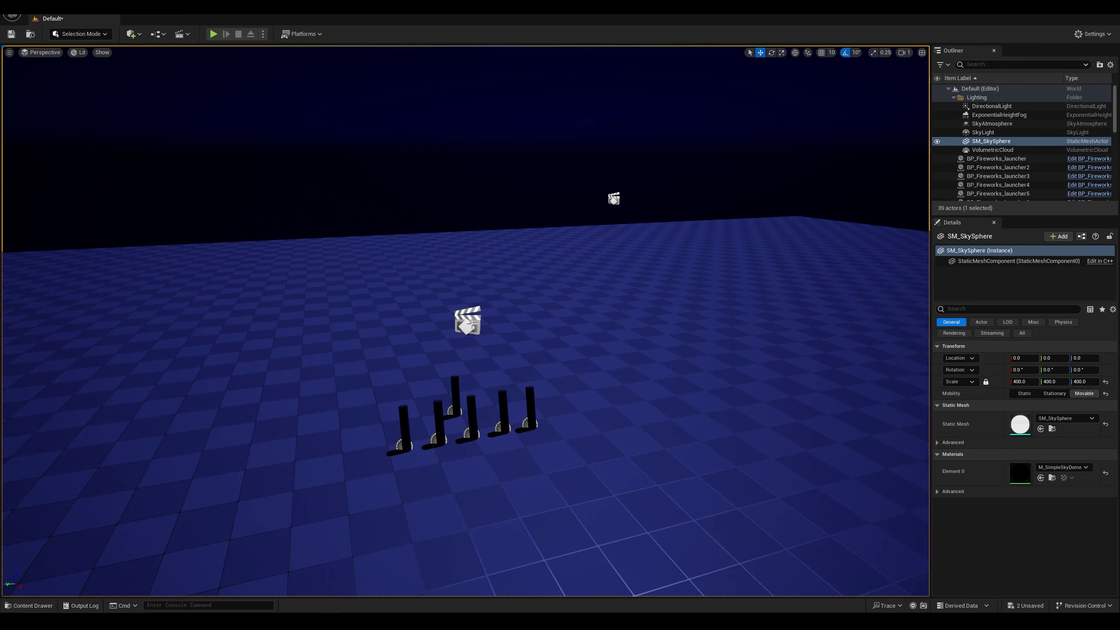
pyautogui.click(470, 324)
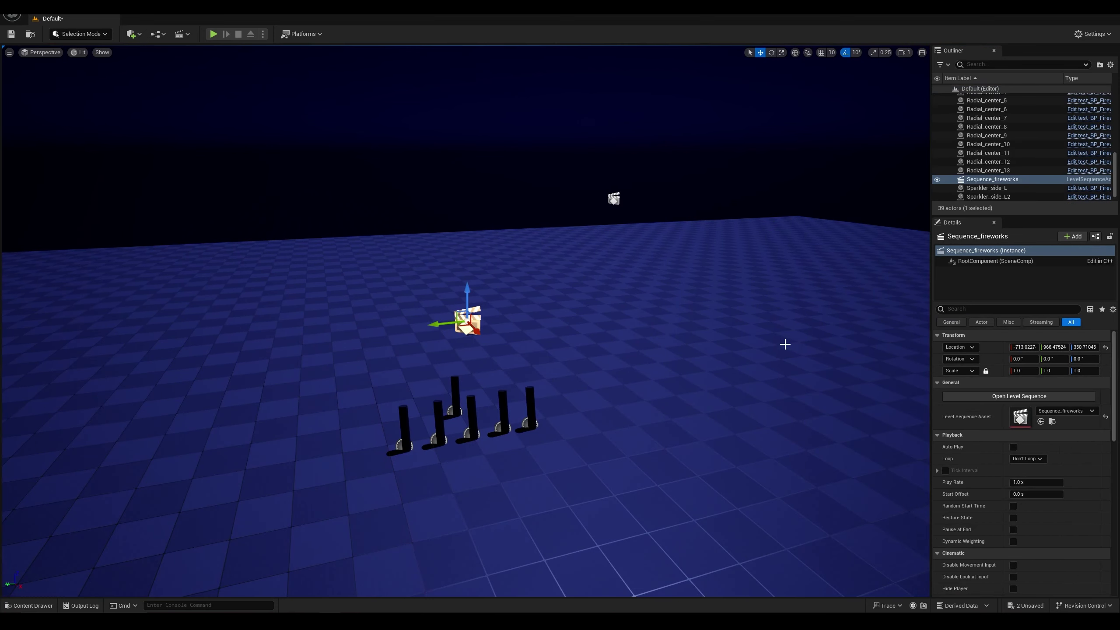
pyautogui.click(982, 396)
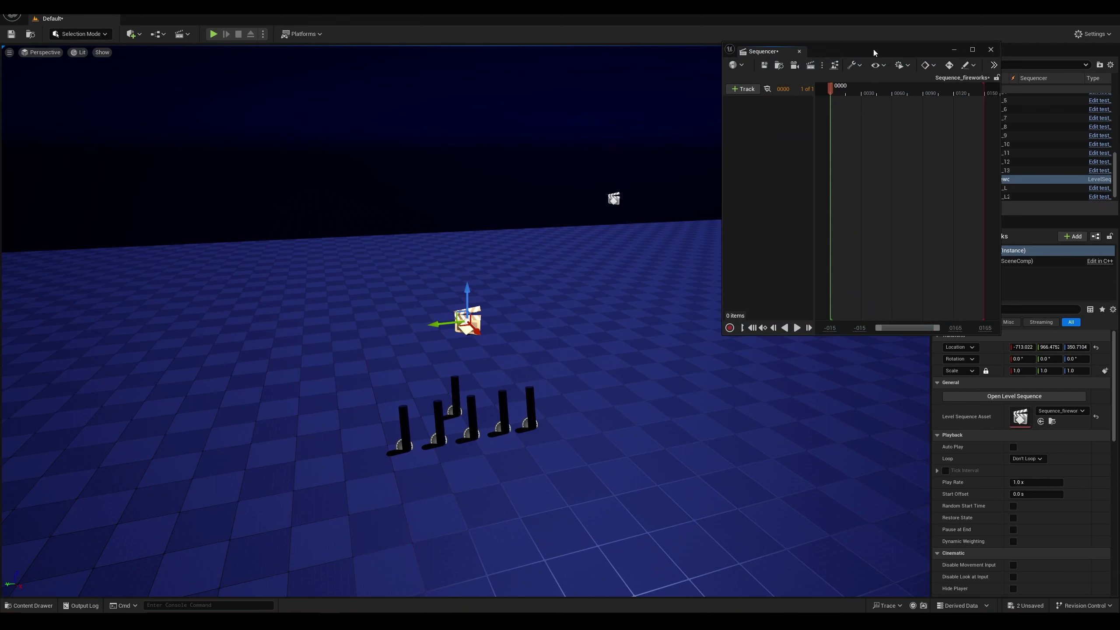
pyautogui.moveTo(859, 49); pyautogui.dragTo(775, 66)
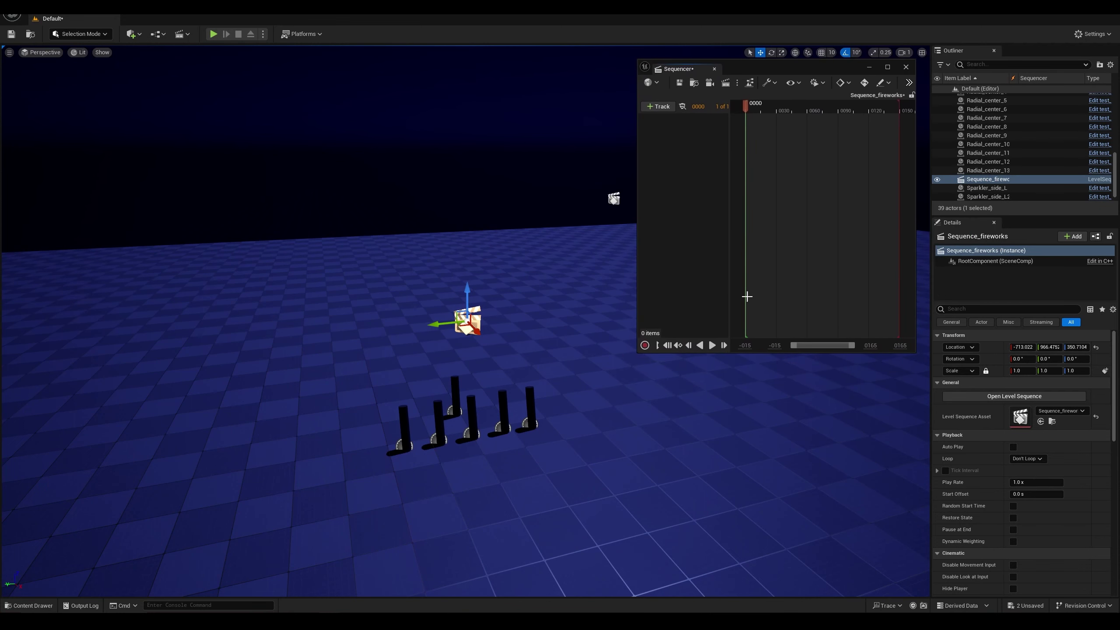
pyautogui.moveTo(636, 353); pyautogui.dragTo(497, 281)
pyautogui.moveTo(611, 375); pyautogui.dragTo(647, 380, button='right')
pyautogui.press('w')
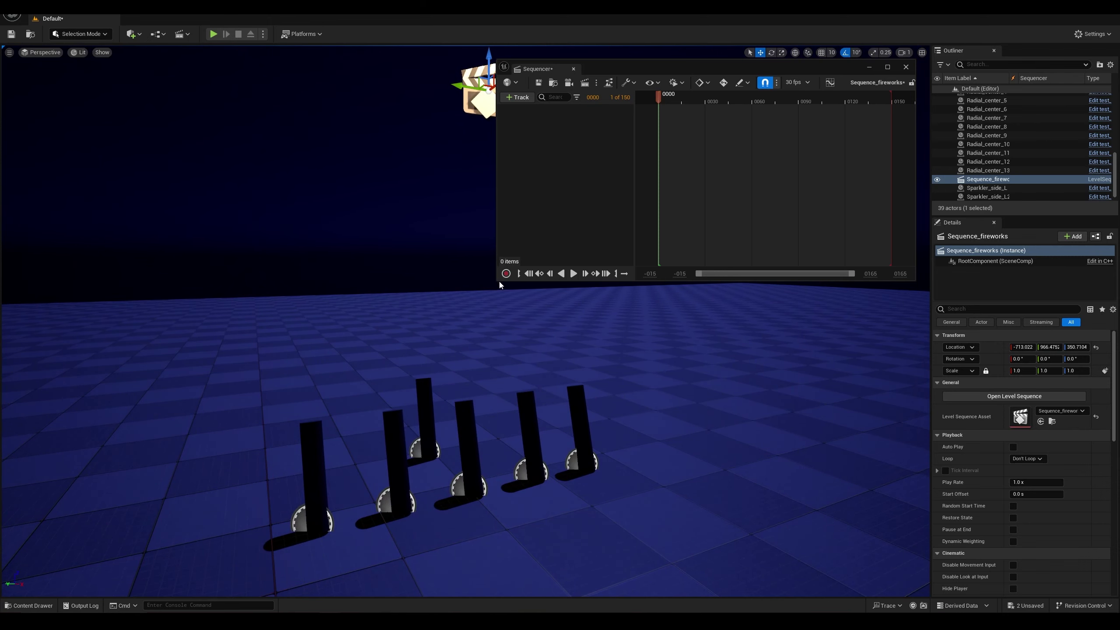
pyautogui.moveTo(499, 285); pyautogui.dragTo(498, 350)
# Step: Select the rearmost launcher, BP_Fireworks_launcher6, and add it to the Sequence_fireworks sequence as an actor track
pyautogui.moveTo(482, 409); pyautogui.dragTo(382, 258, button='right')
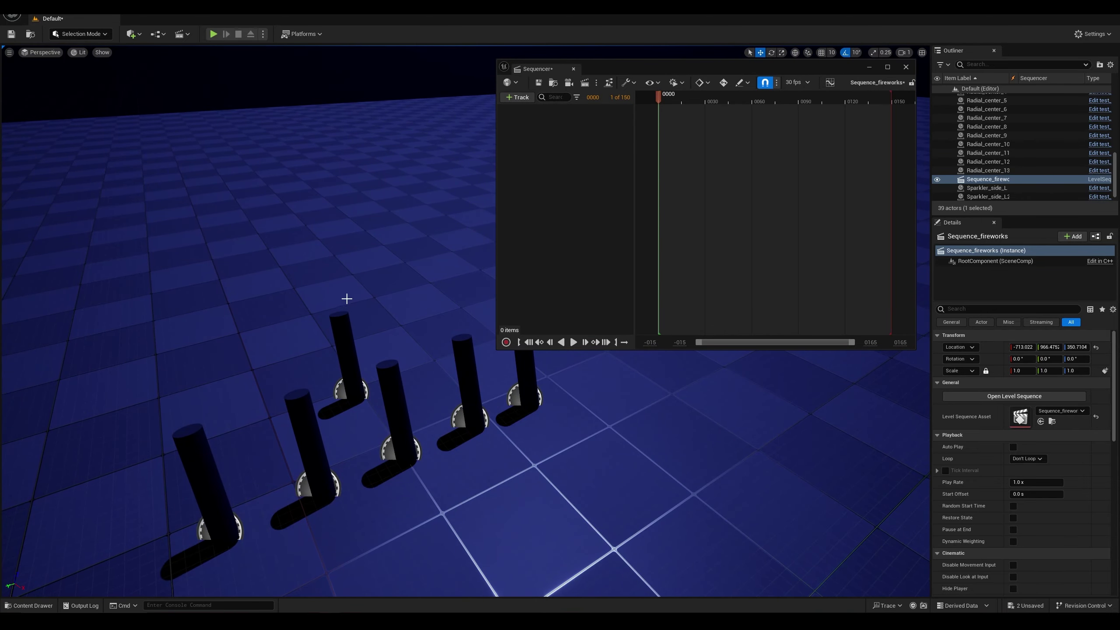
pyautogui.click(345, 332)
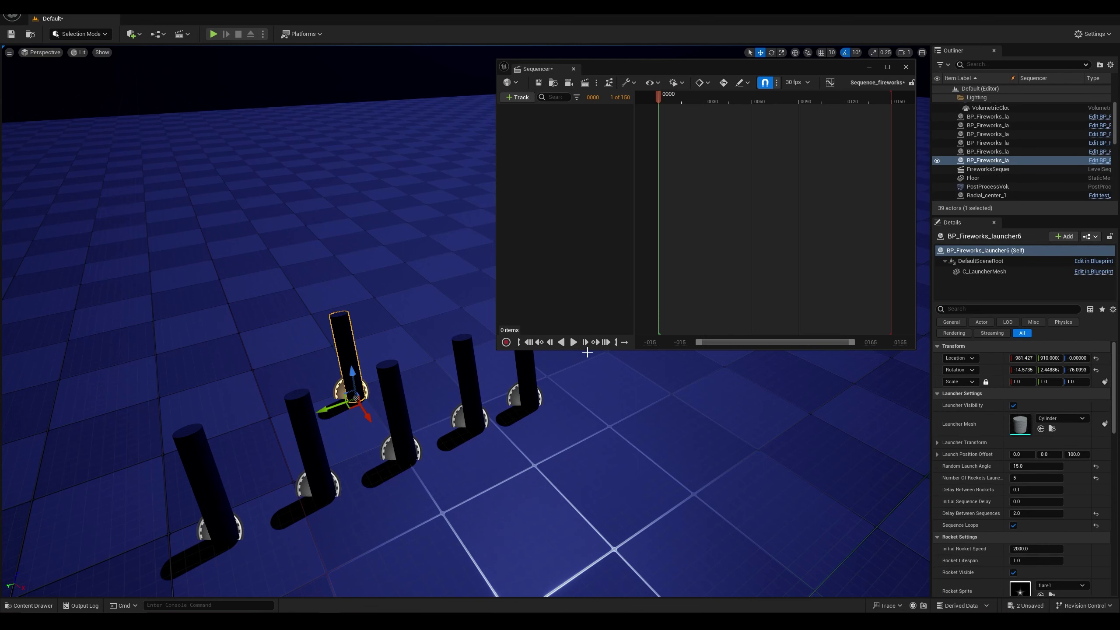
pyautogui.click(527, 97)
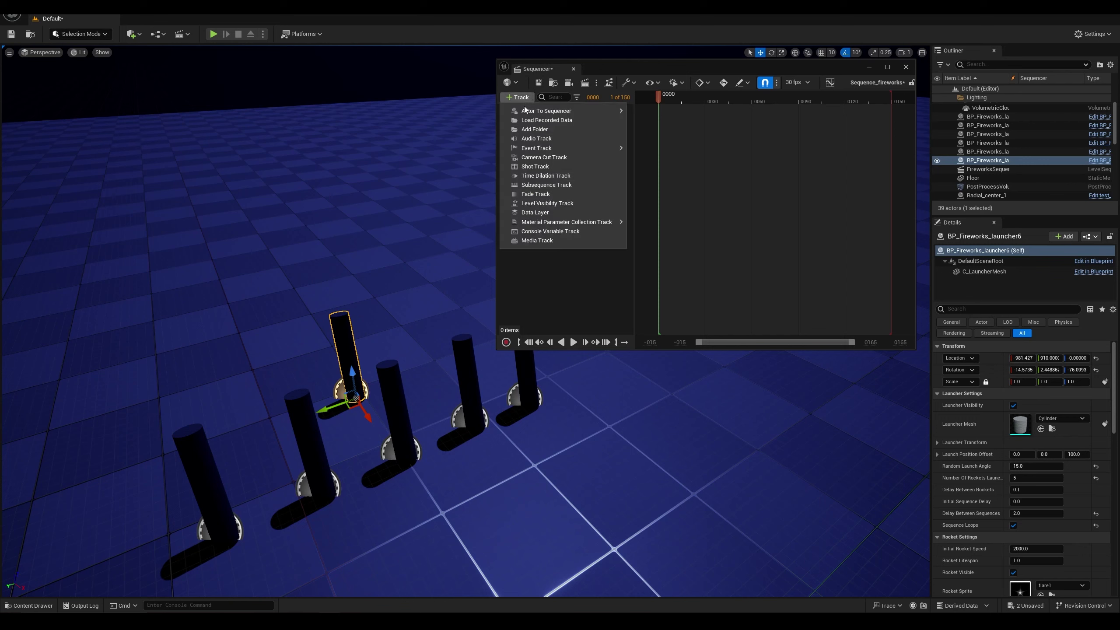
pyautogui.moveTo(553, 111)
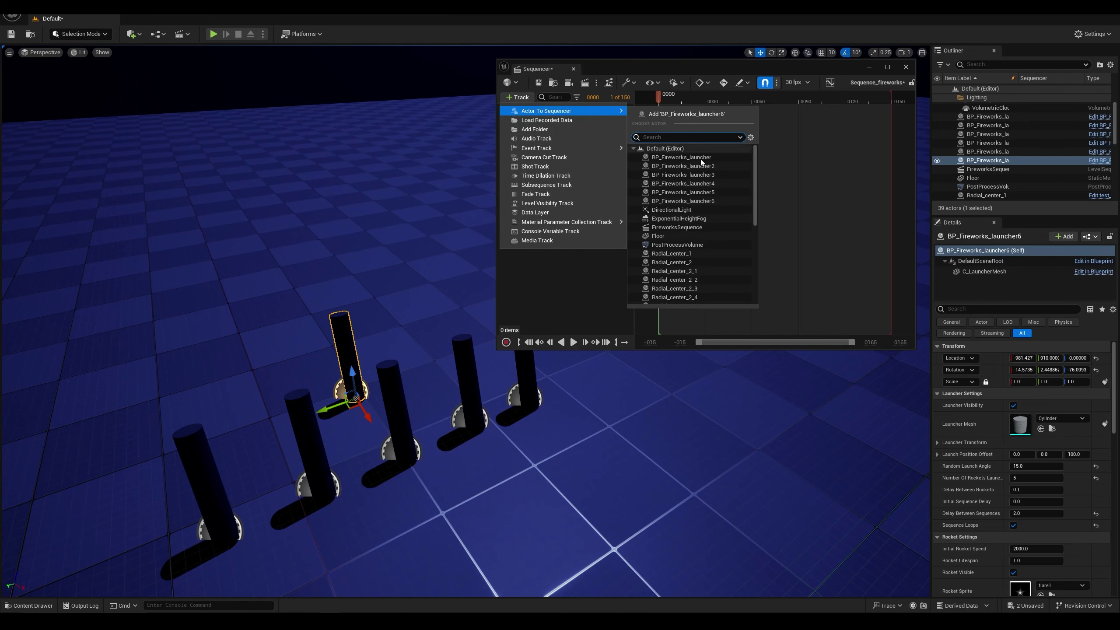
pyautogui.scroll(-6, 702, 199)
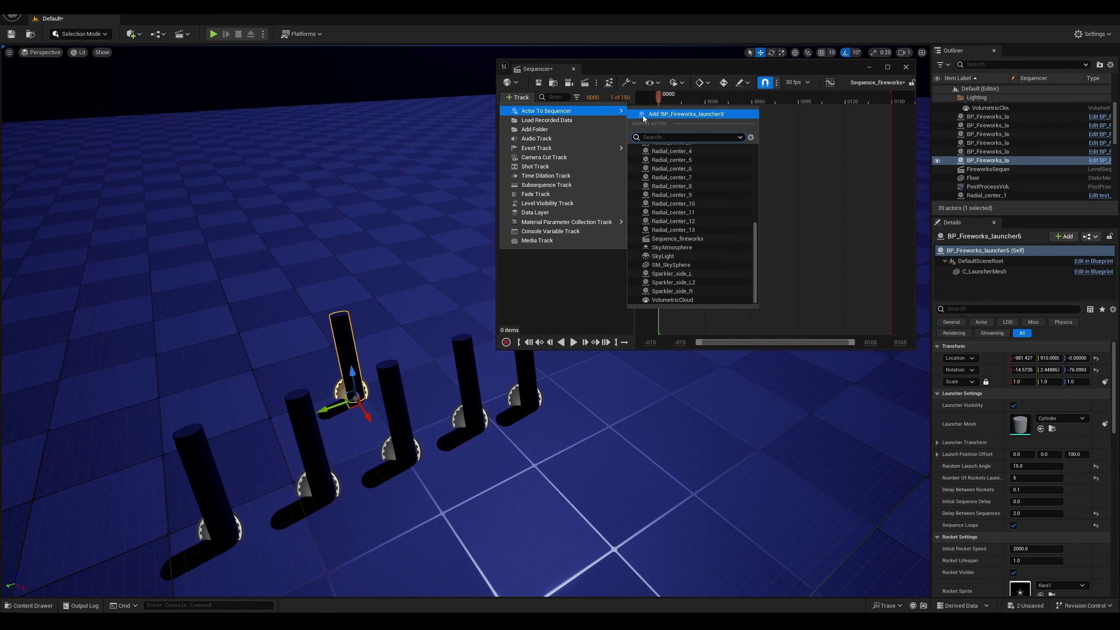
pyautogui.click(688, 114)
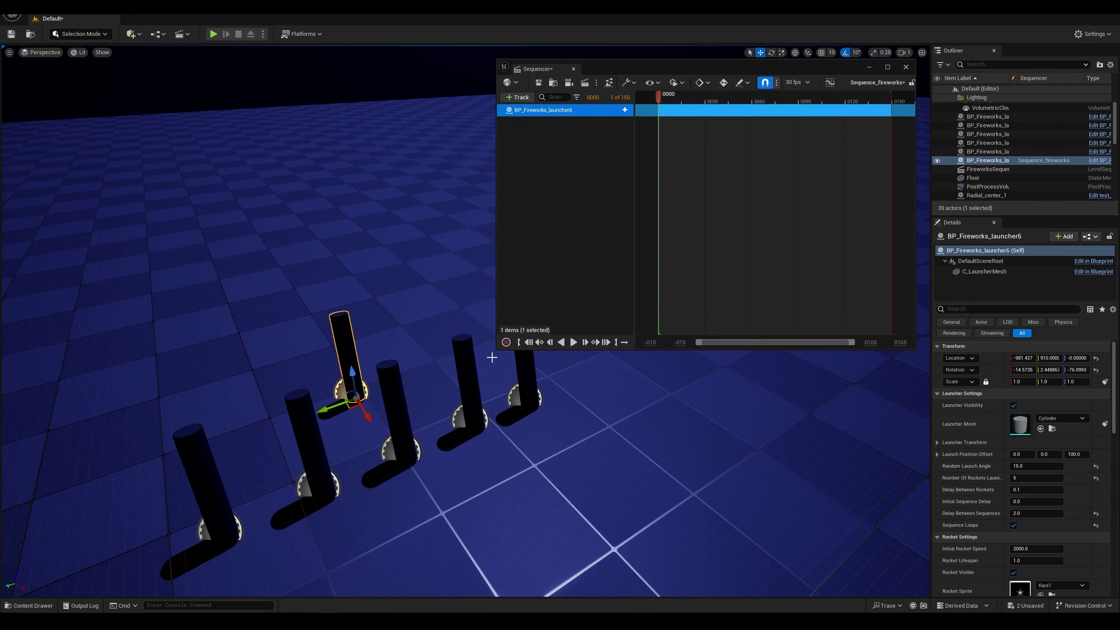
# Step: Enlarge and maximize the Sequencer window, and add an event Trigger track to BP_Fireworks_launcher6
pyautogui.moveTo(497, 350); pyautogui.dragTo(461, 408)
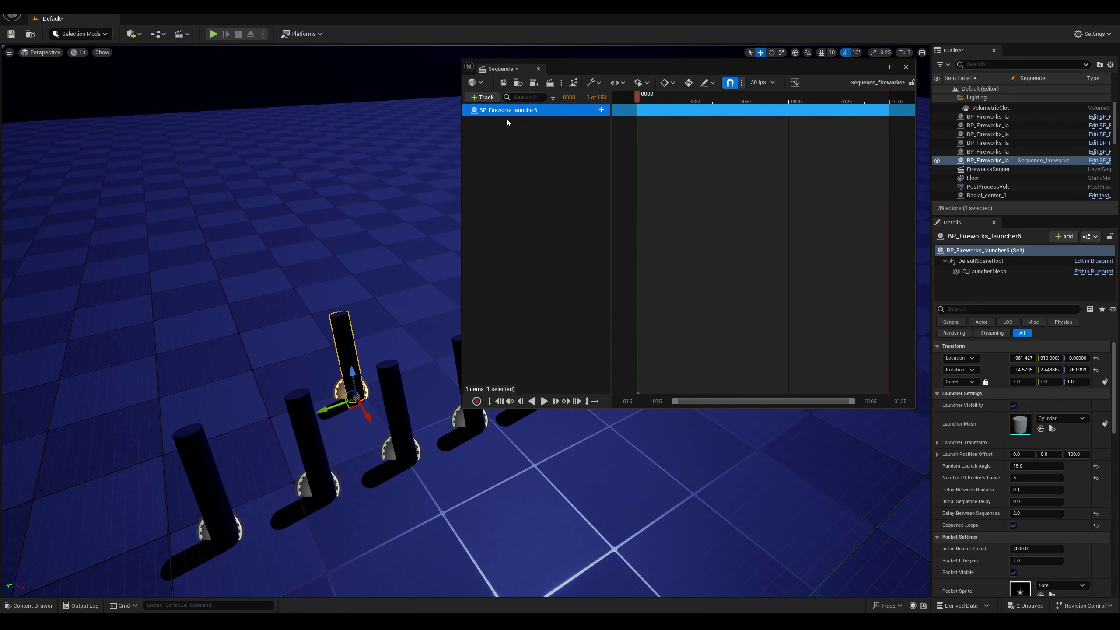
pyautogui.doubleClick(685, 71)
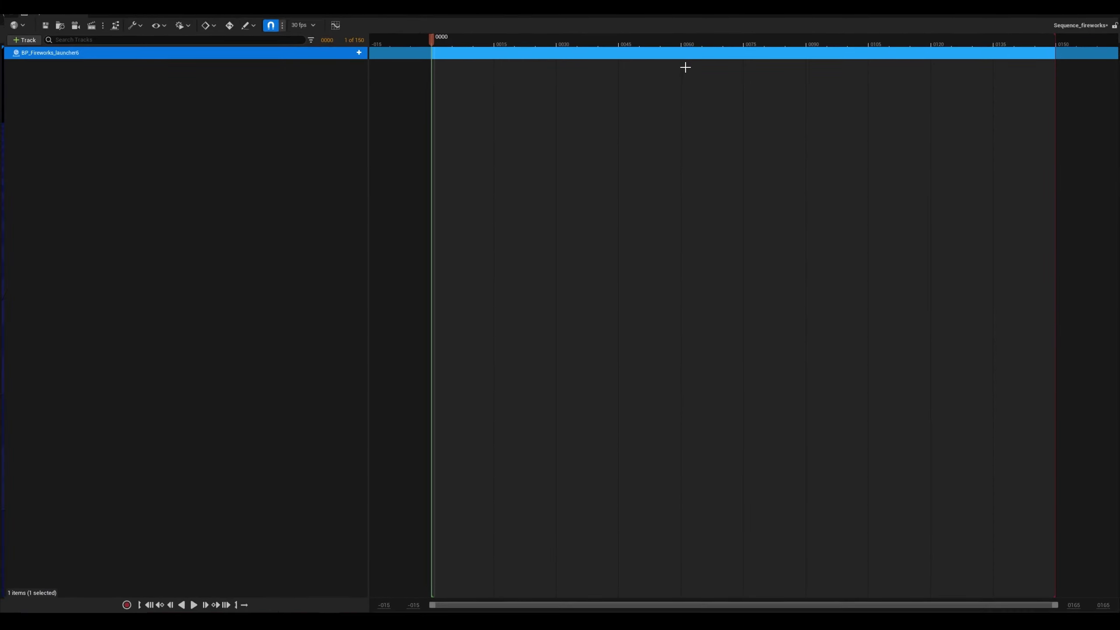
pyautogui.click(357, 50)
pyautogui.moveTo(381, 90)
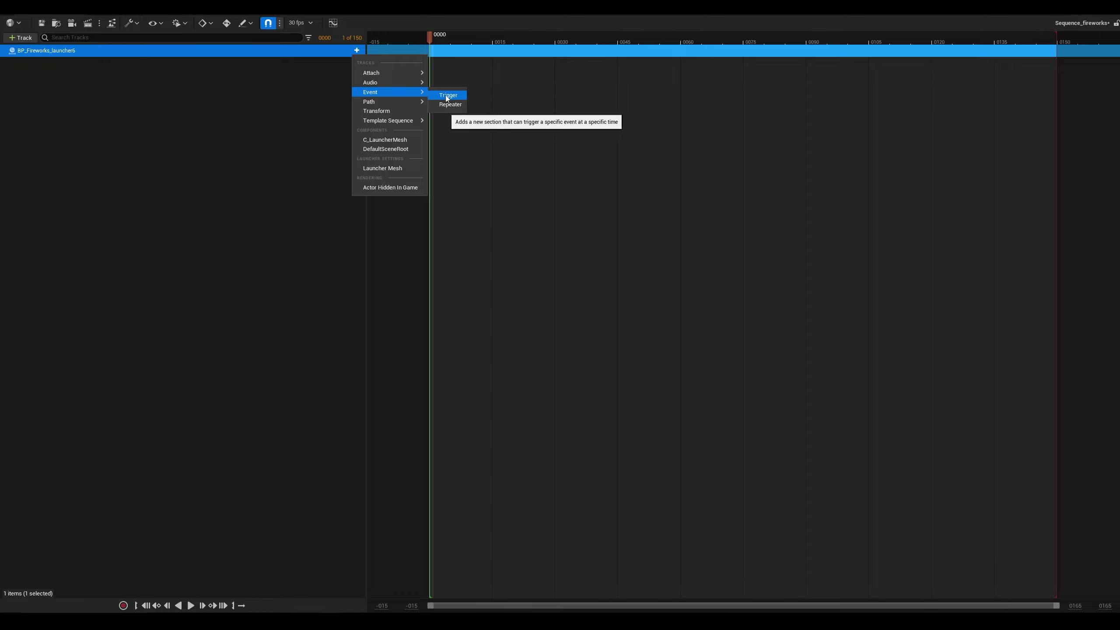
pyautogui.click(447, 98)
# Step: Set the timeline's working range end and view range end to 600, and extend the playback range end to about frame 617
pyautogui.moveTo(430, 35)
pyautogui.mouseDown()
pyautogui.moveTo(462, 39)
pyautogui.moveTo(448, 40)
pyautogui.mouseUp()
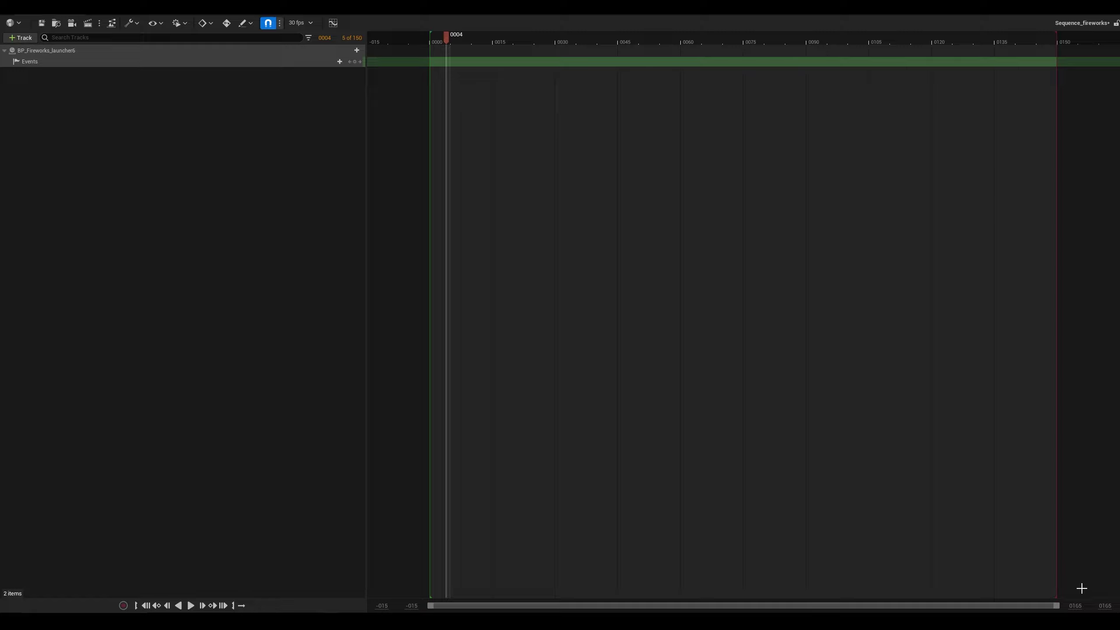
pyautogui.click(1105, 606)
pyautogui.write('500')
pyautogui.press('Return')
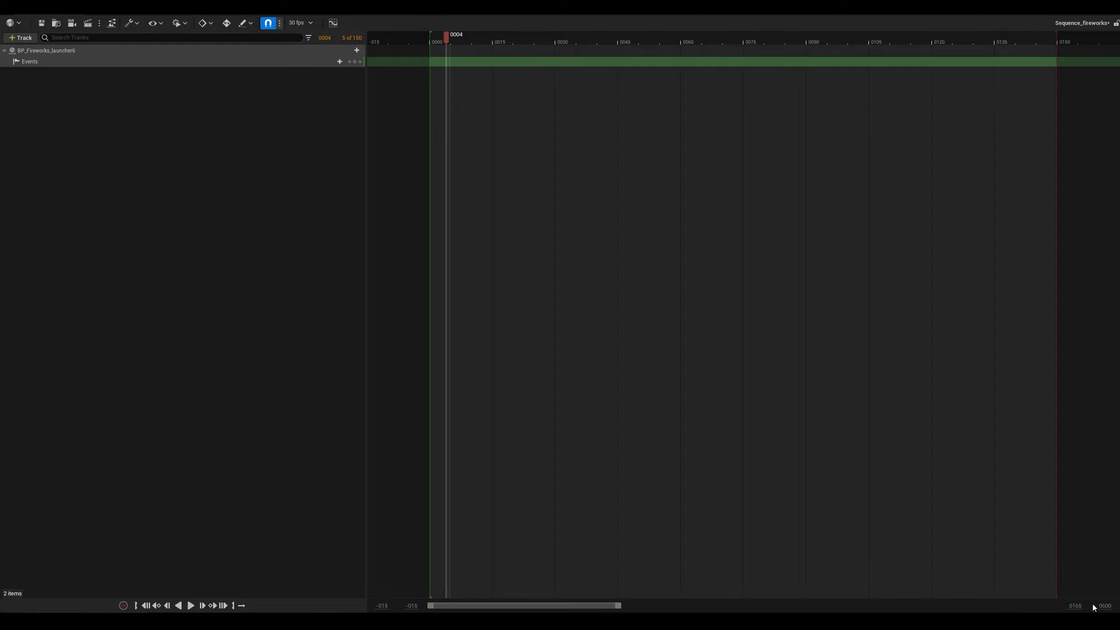
pyautogui.click(1075, 606)
pyautogui.write('600')
pyautogui.press('Return')
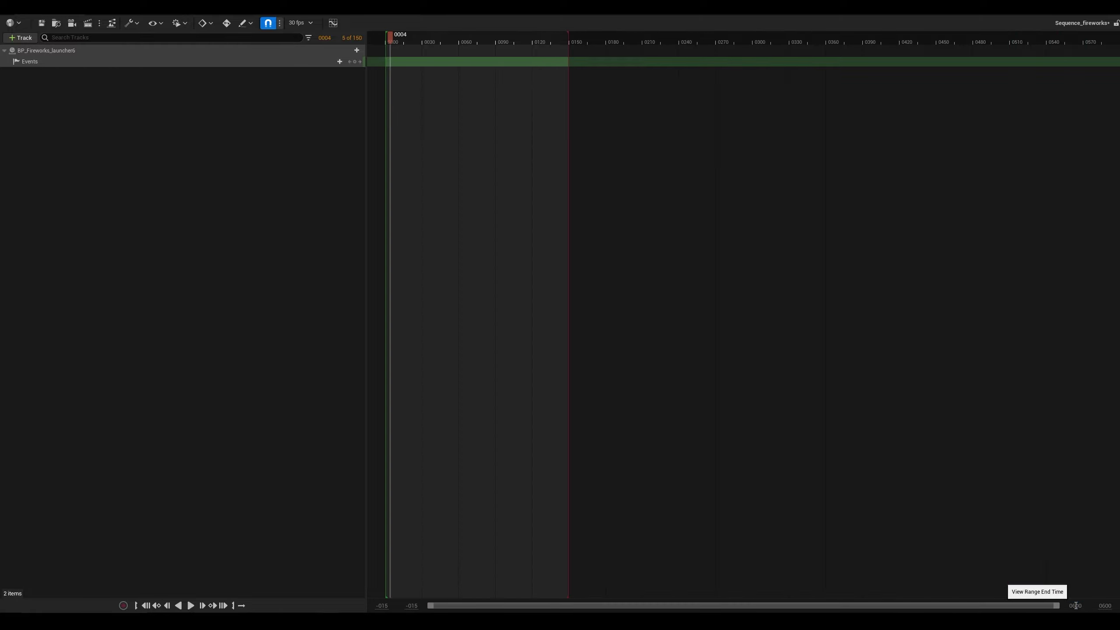
pyautogui.moveTo(564, 39); pyautogui.dragTo(1117, 39)
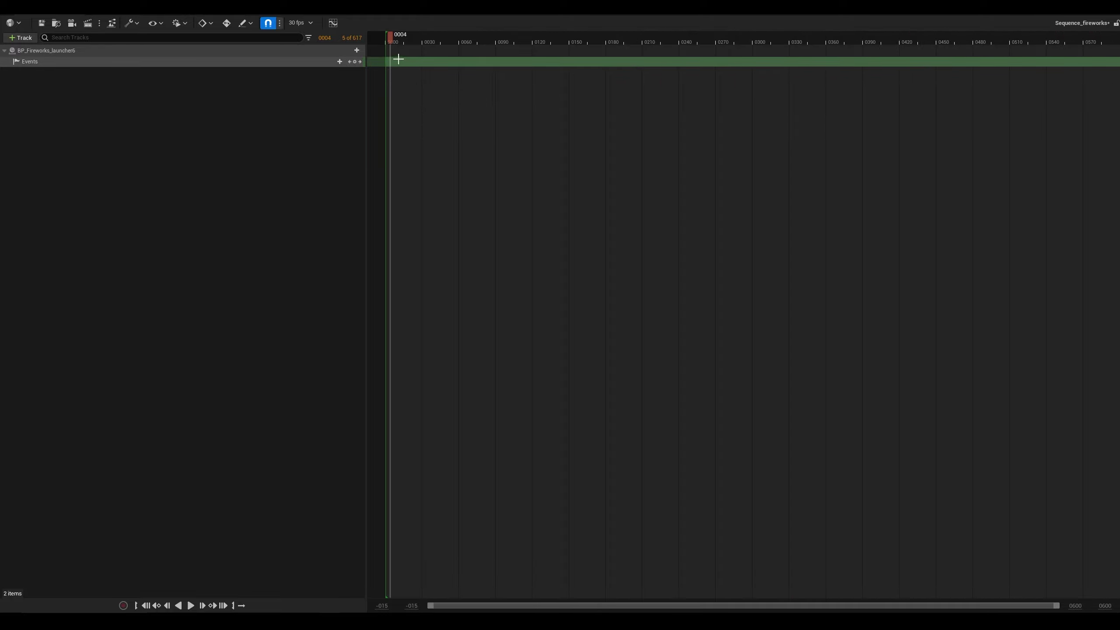
# Step: Add a key at frame 30 on the launcher's Events track
pyautogui.moveTo(391, 40); pyautogui.dragTo(422, 40)
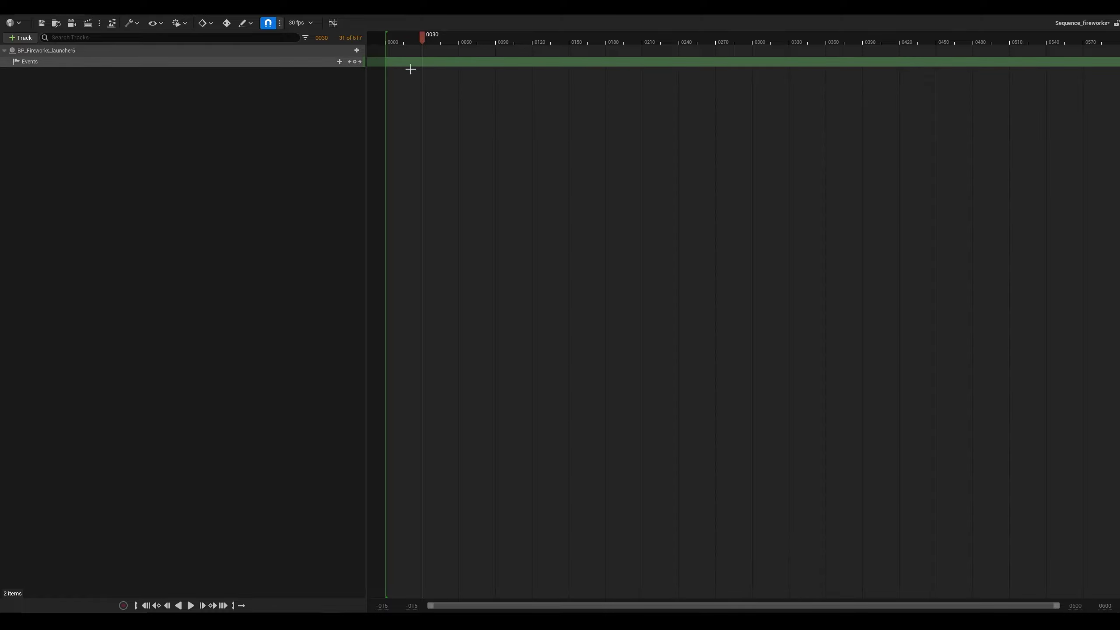
pyautogui.click(355, 62)
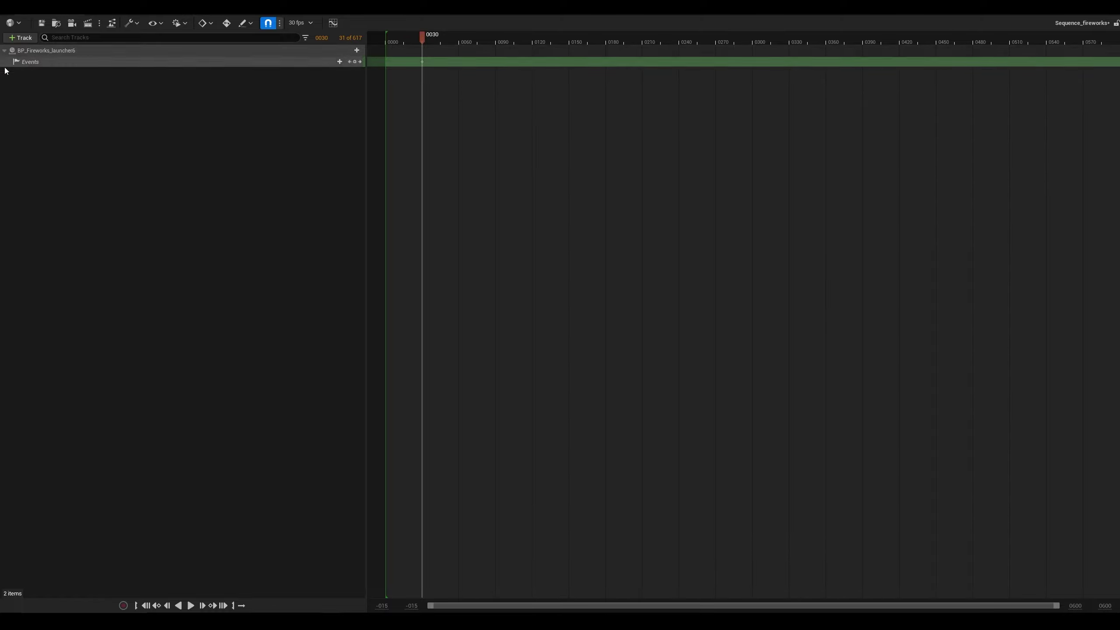